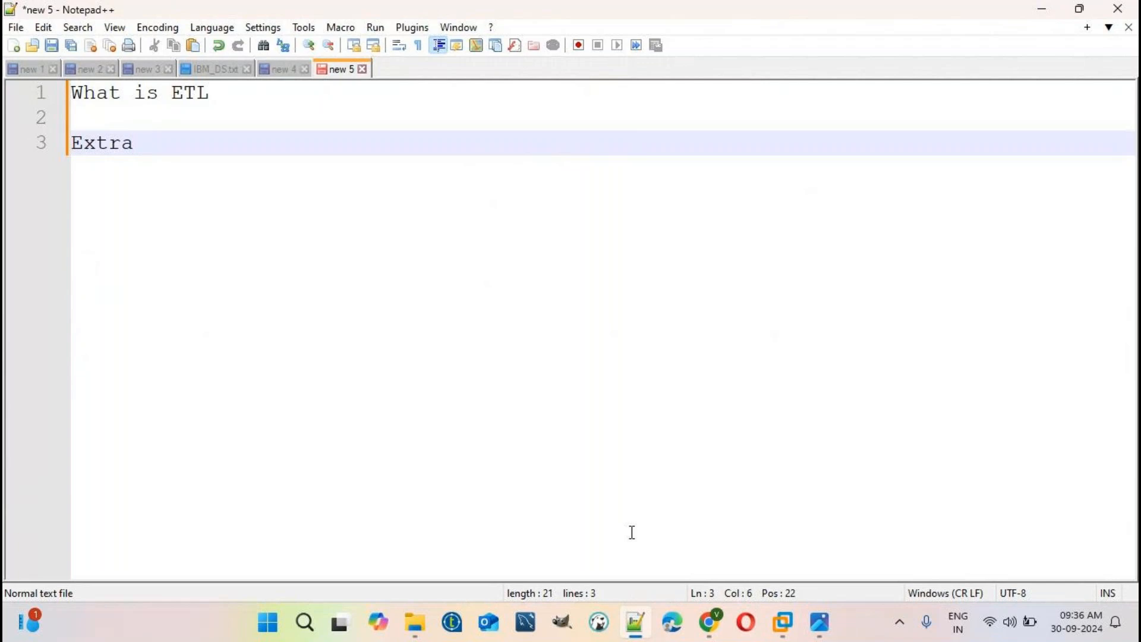
# - Finish typing Extract, then add Transform and Load on separate lines below it
pyautogui.write('ct')
pyautogui.press('Return')
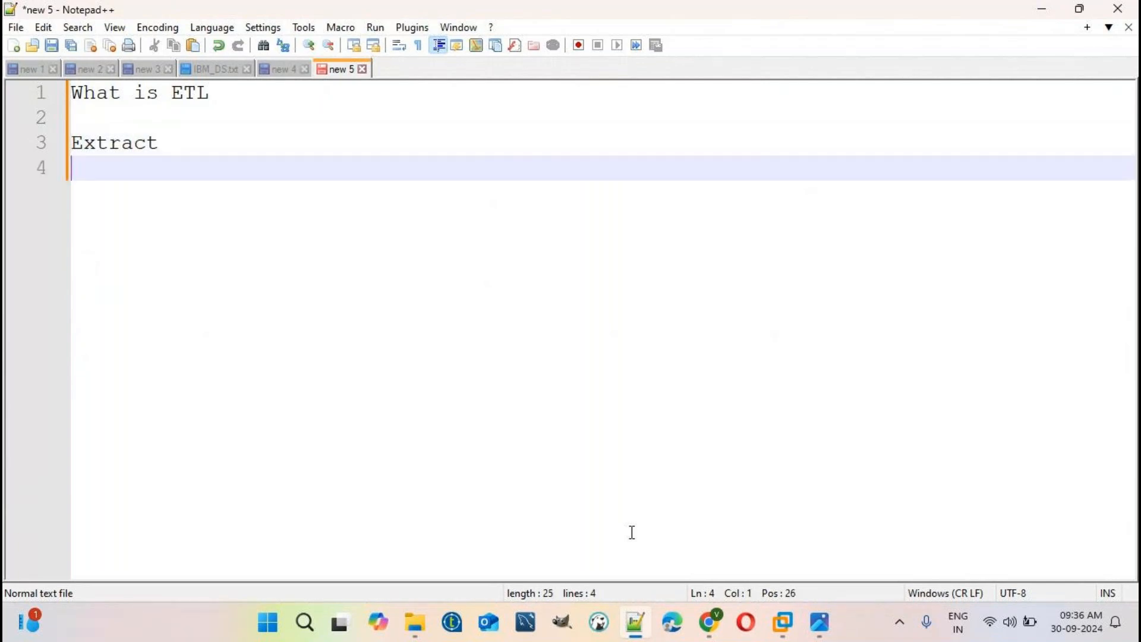
pyautogui.write('Transform')
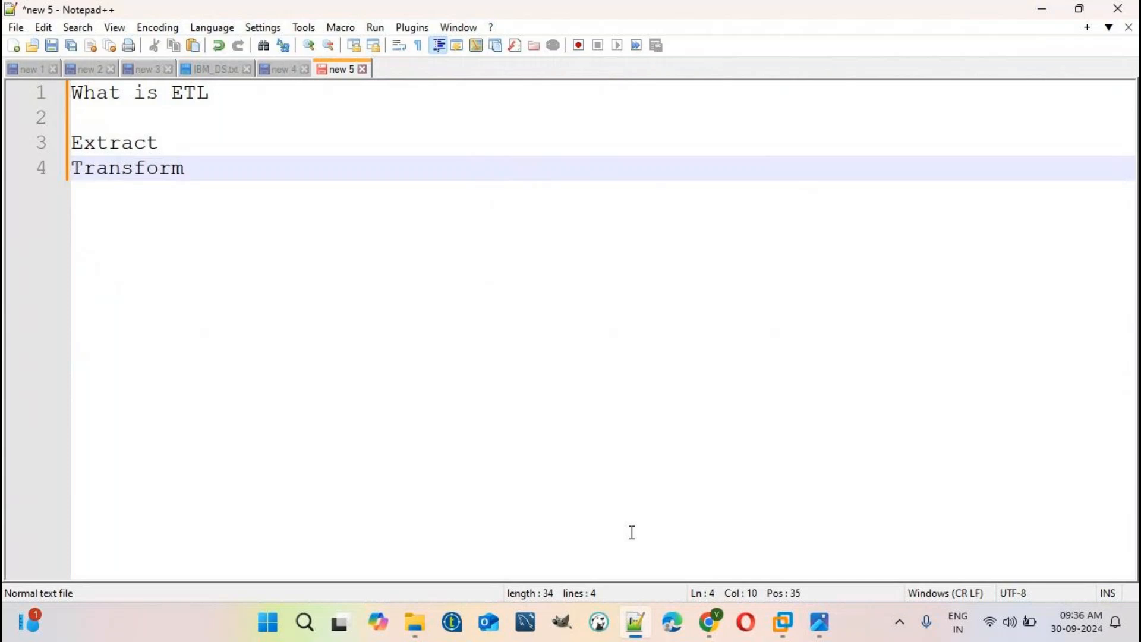
pyautogui.press('Return')
pyautogui.write('Load')
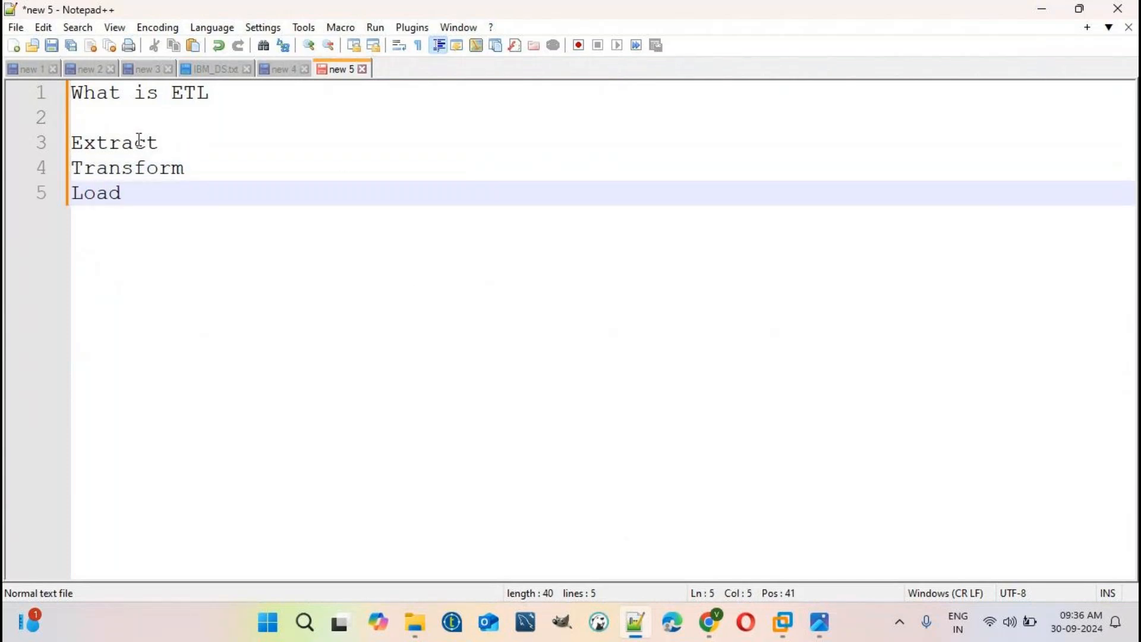
# - Highlight Extract, Transform, Load and ETL in turn, then add two blank lines after Load
pyautogui.click(104, 123)
pyautogui.doubleClick(113, 144)
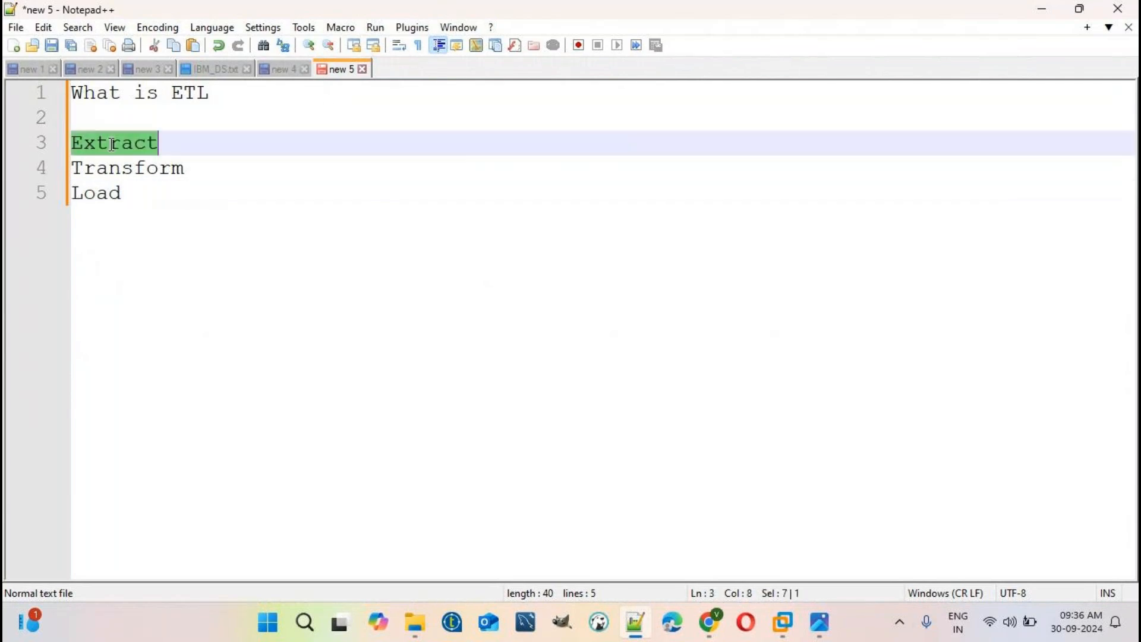
pyautogui.moveTo(202, 171); pyautogui.dragTo(66, 174)
pyautogui.doubleClick(99, 195)
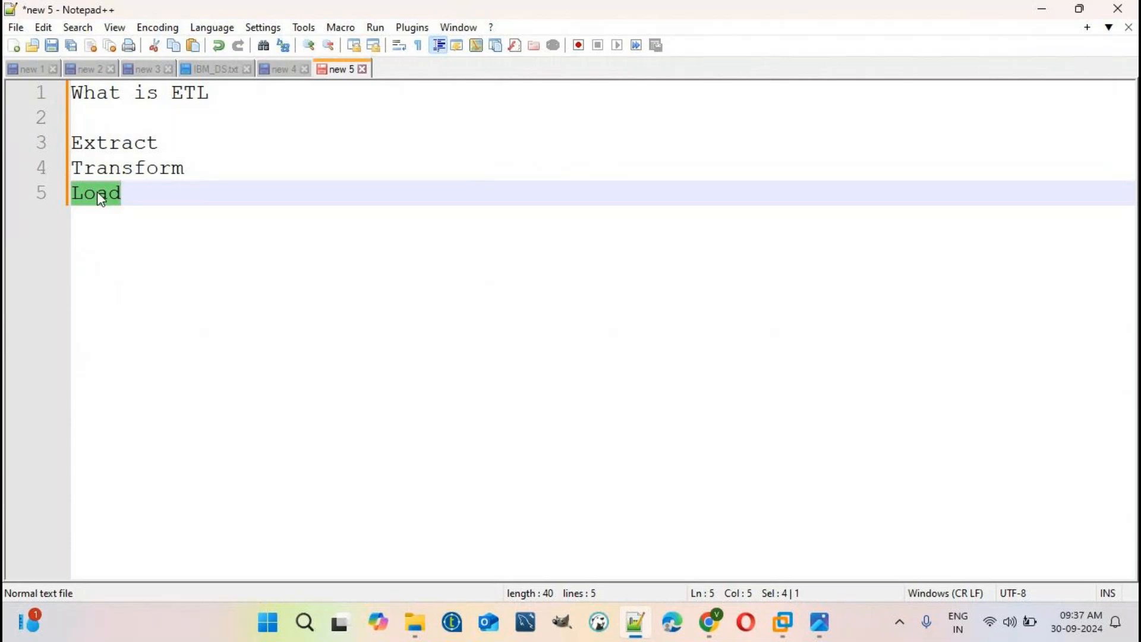
pyautogui.doubleClick(183, 93)
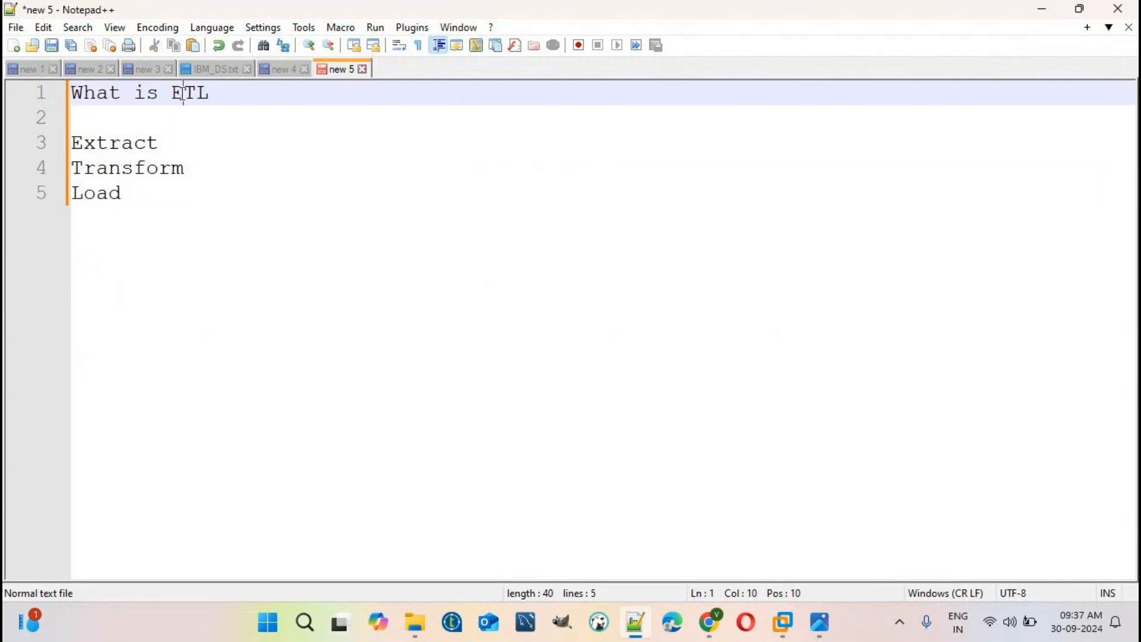
pyautogui.click(139, 198)
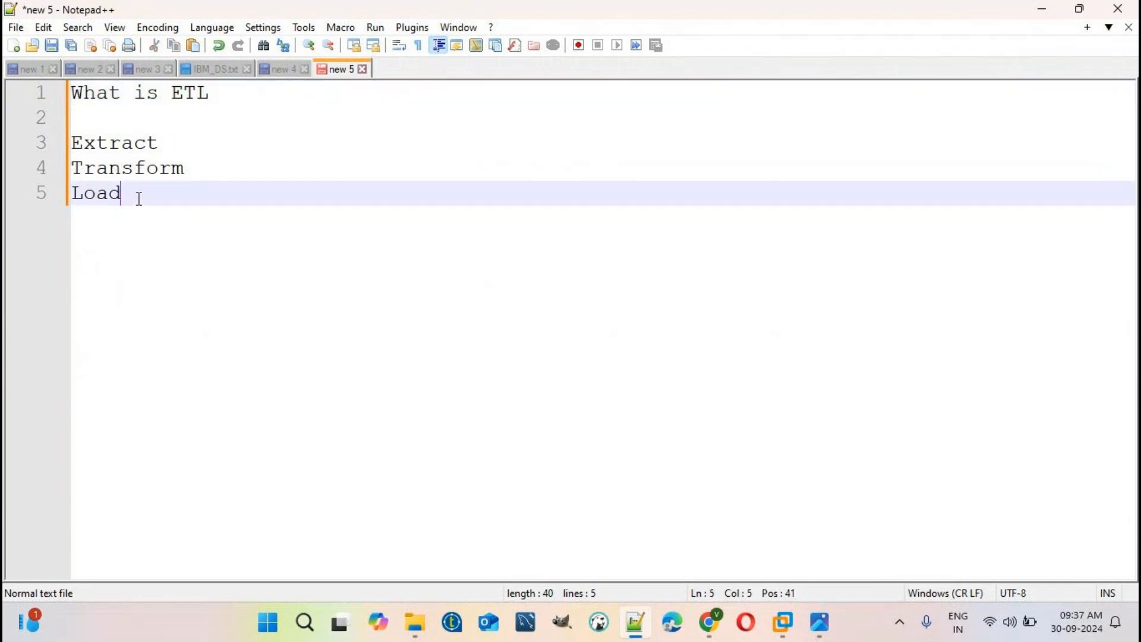
pyautogui.press('Return')
pyautogui.press('Return')
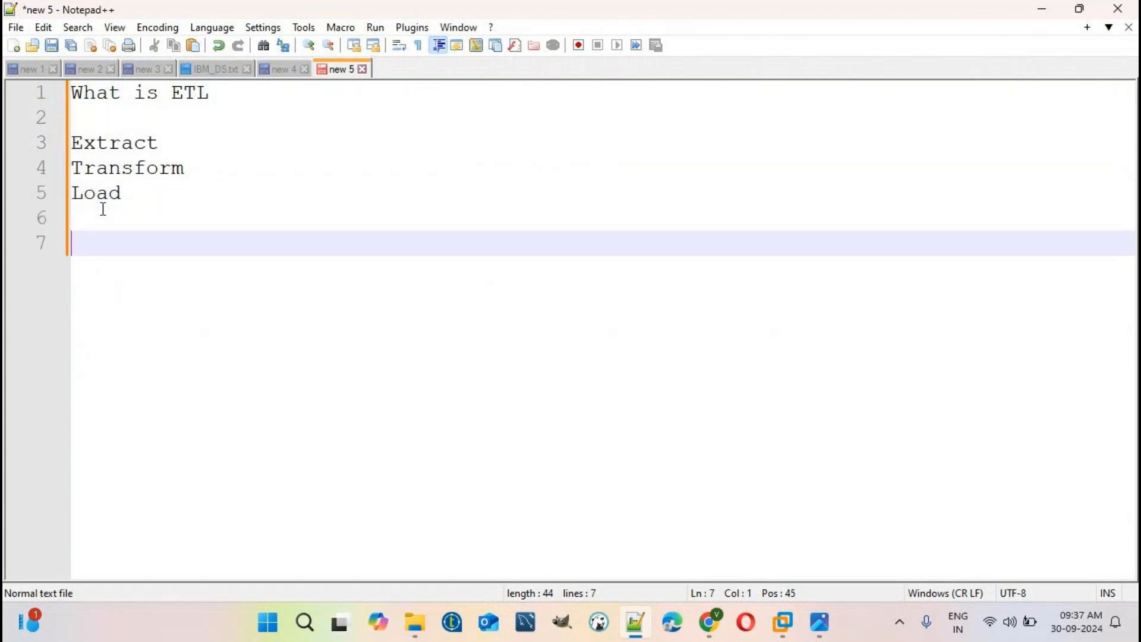
pyautogui.moveTo(817, 633)
# - Copy all rows of SRC_EMP.txt into a new Notepad++ document
pyautogui.click(774, 640)
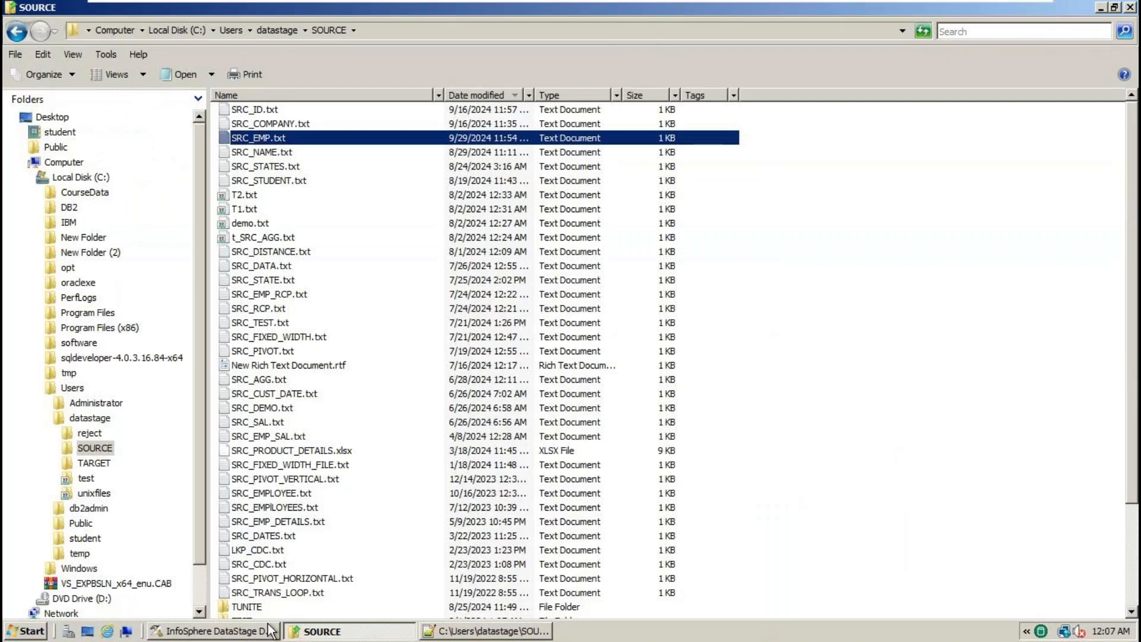
pyautogui.click(220, 631)
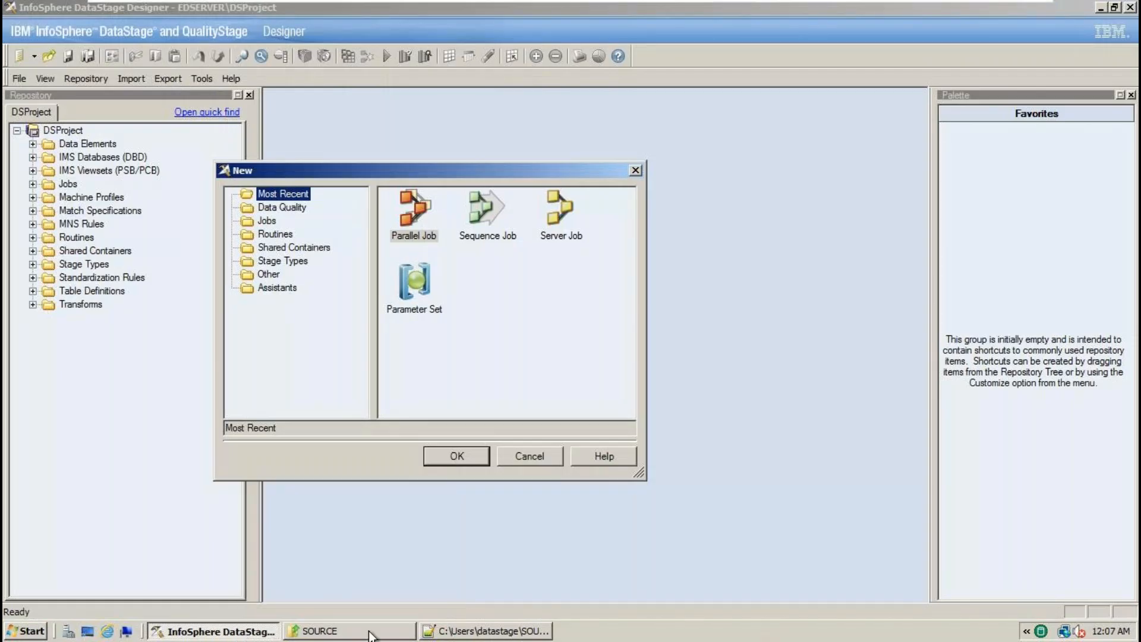
pyautogui.click(453, 636)
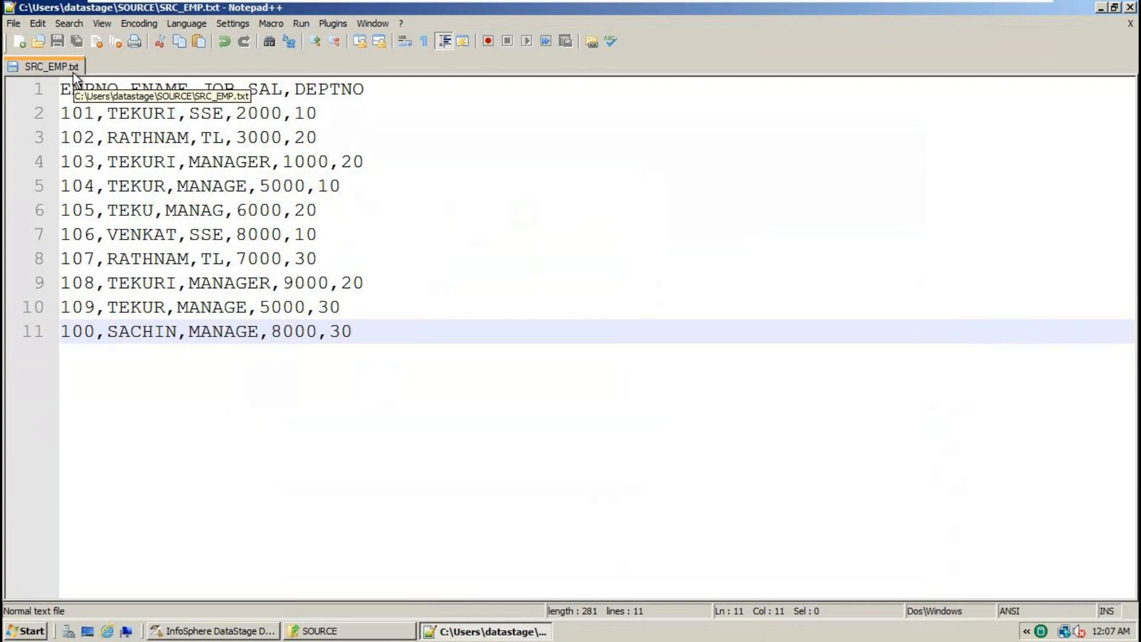
pyautogui.click(353, 398)
pyautogui.moveTo(377, 344); pyautogui.dragTo(50, 90)
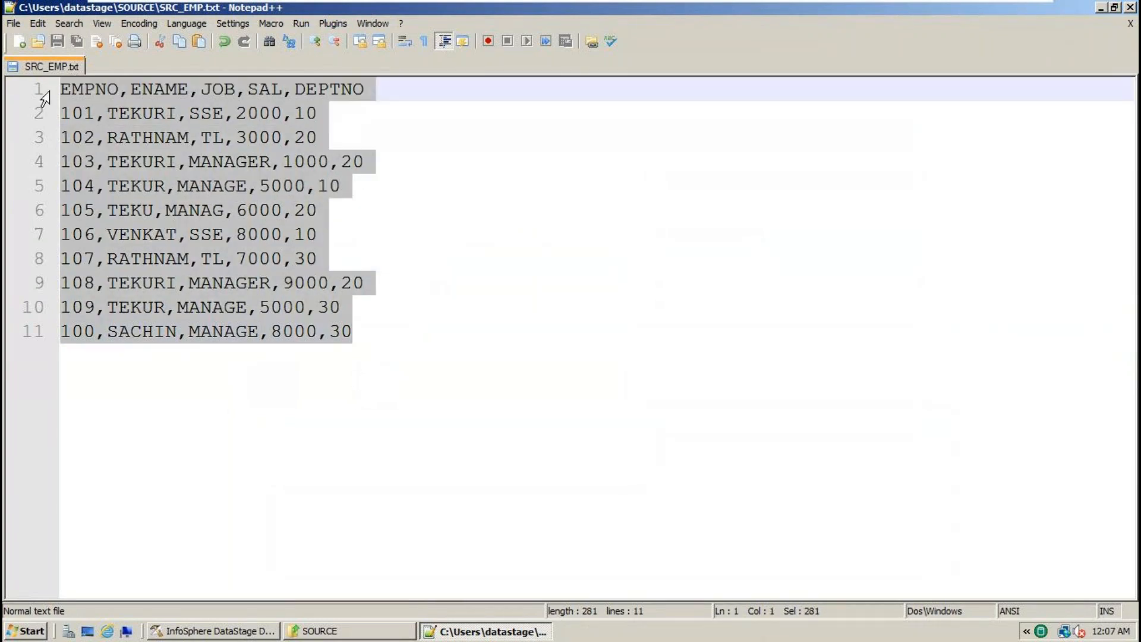
pyautogui.hotkey('ctrl', 'c')
pyautogui.hotkey('ctrl', 'n')
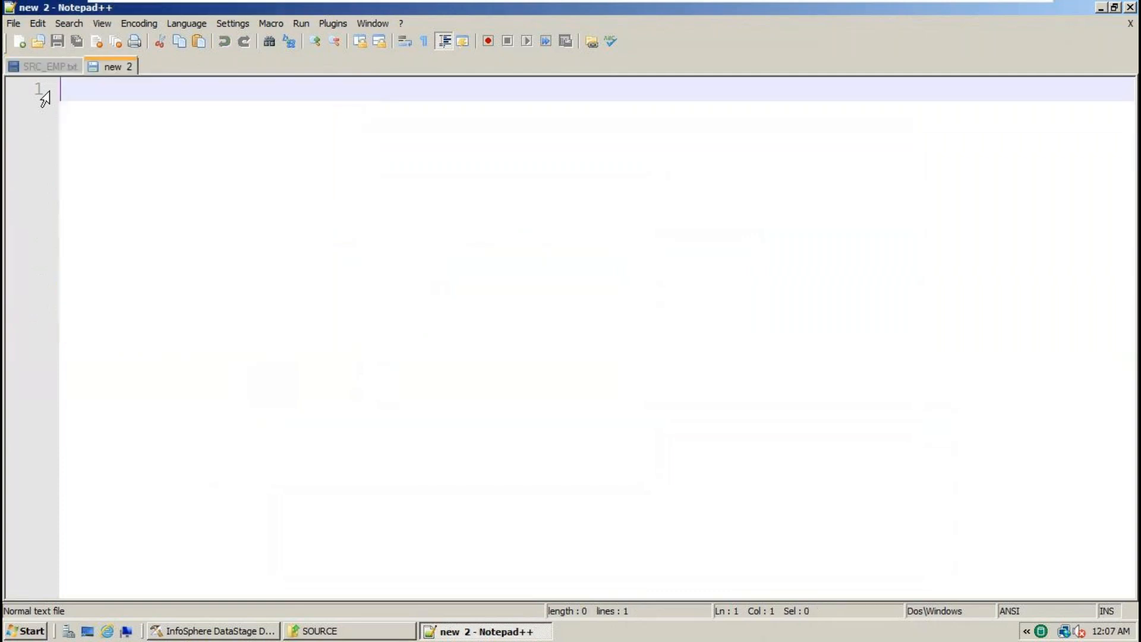
pyautogui.hotkey('ctrl', 'v')
# - Add the note 'via data' below the pasted rows and bring the SOURCE folder forward
pyautogui.press('Return')
pyautogui.write('via data')
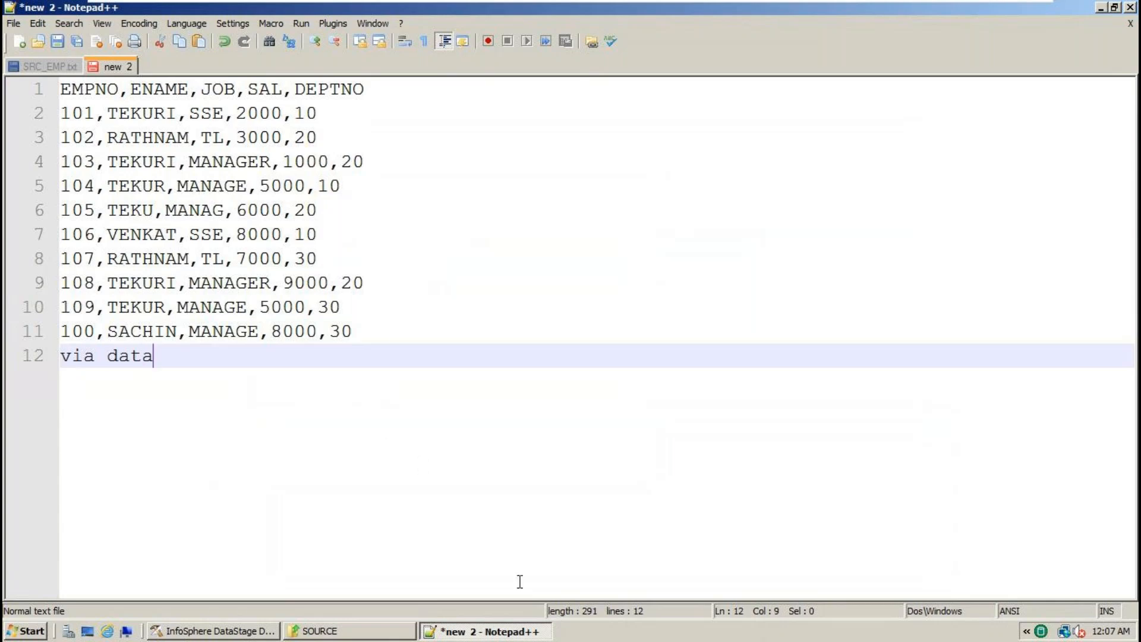
pyautogui.click(348, 632)
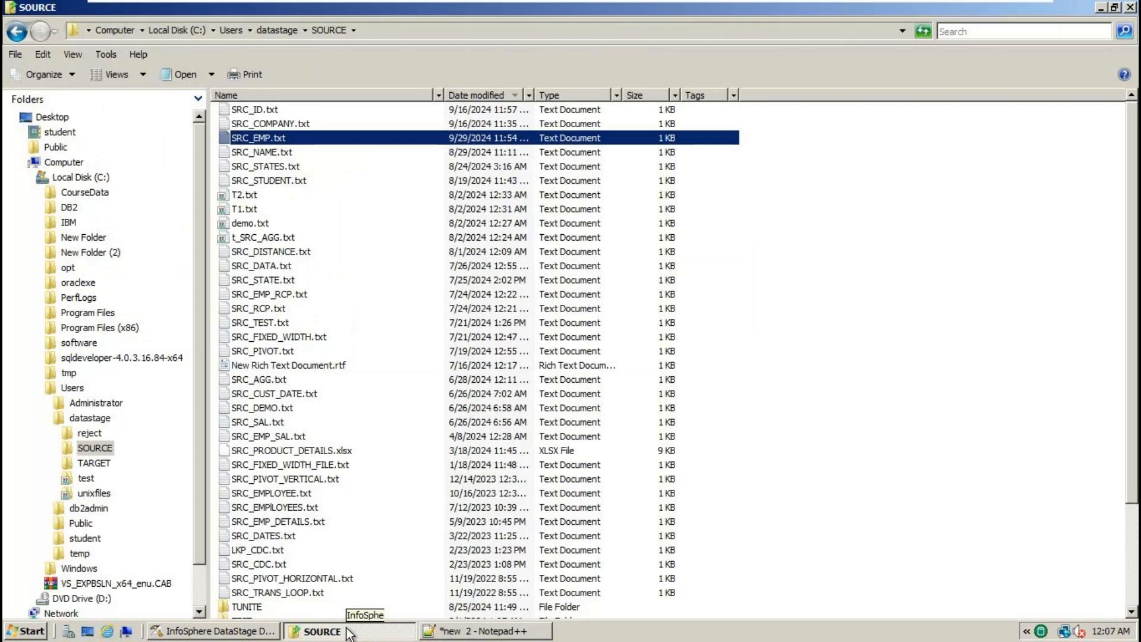
# - From datastage\SOURCE, open SRC_EMP.txt with Edit, select its rows, then return to the new 2 tab
pyautogui.click(287, 28)
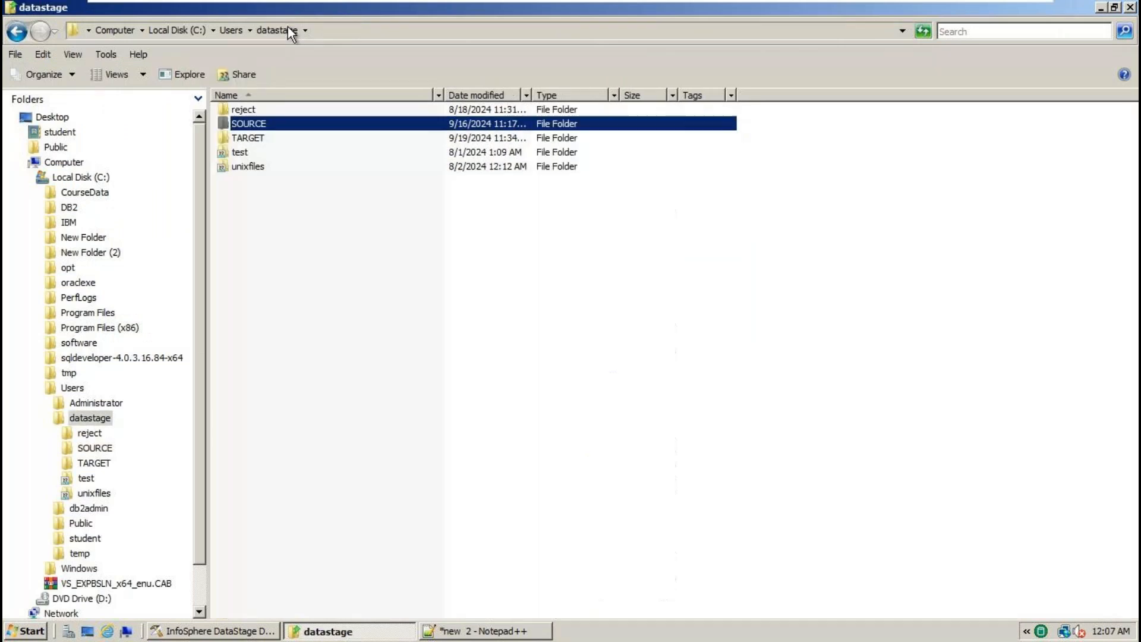
pyautogui.doubleClick(253, 127)
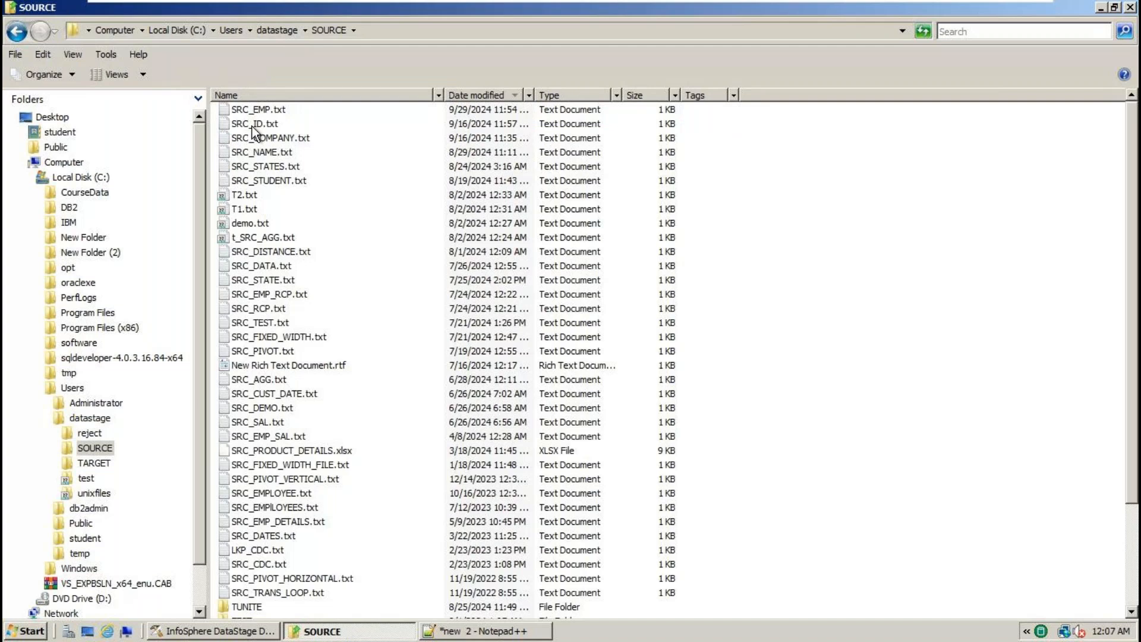
pyautogui.rightClick(263, 113)
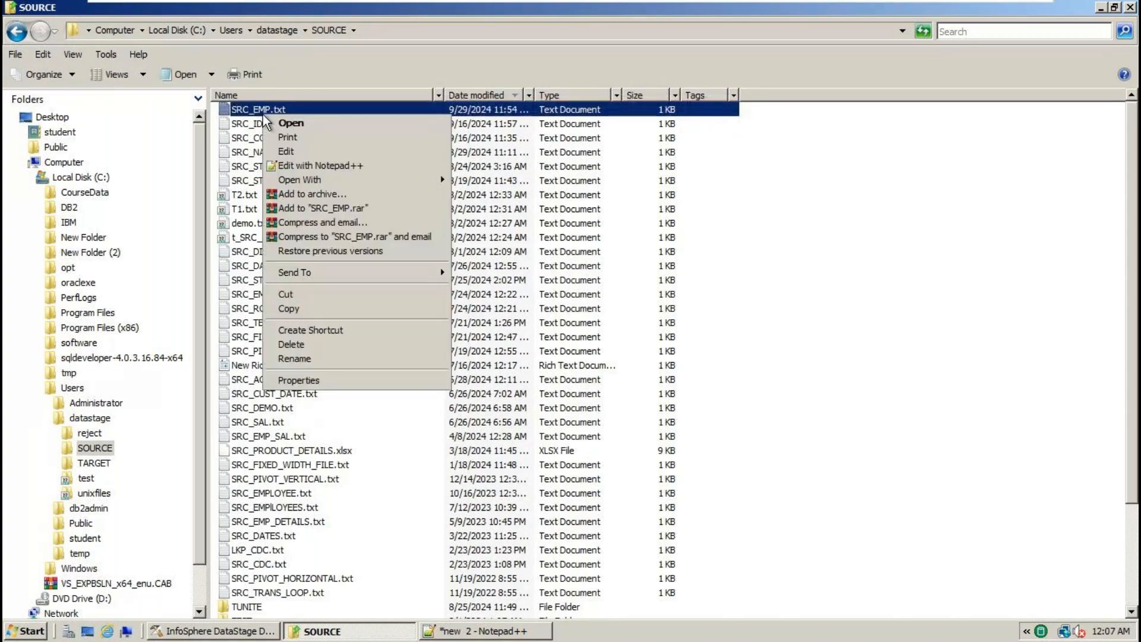
pyautogui.click(301, 157)
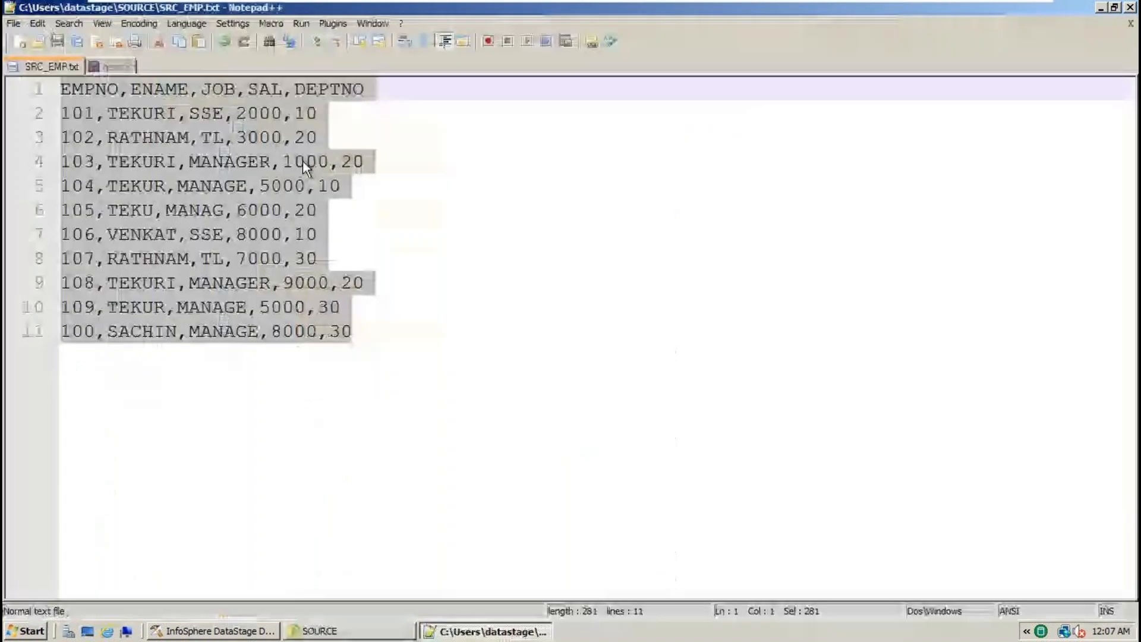
pyautogui.click(361, 365)
pyautogui.moveTo(361, 365); pyautogui.dragTo(102, 66)
pyautogui.click(102, 66)
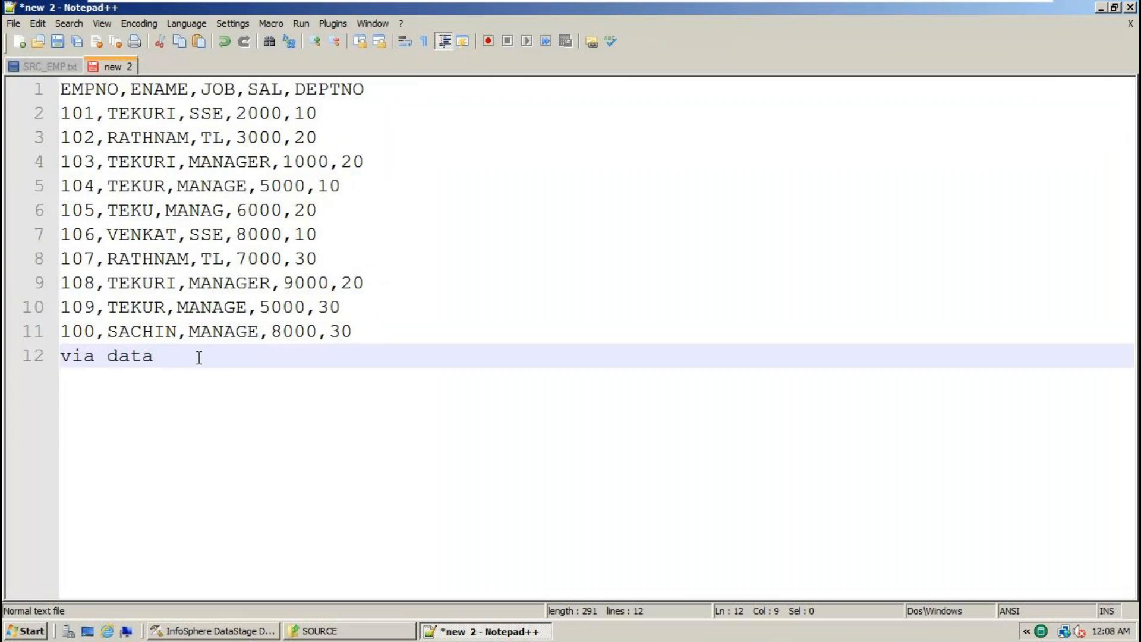
# - Add a TGT_EMP.txt line below 'via data'
pyautogui.press('Return')
pyautogui.press('Return')
pyautogui.press('Return')
pyautogui.write('an')
pyautogui.press('BackSpace')
pyautogui.press('BackSpace')
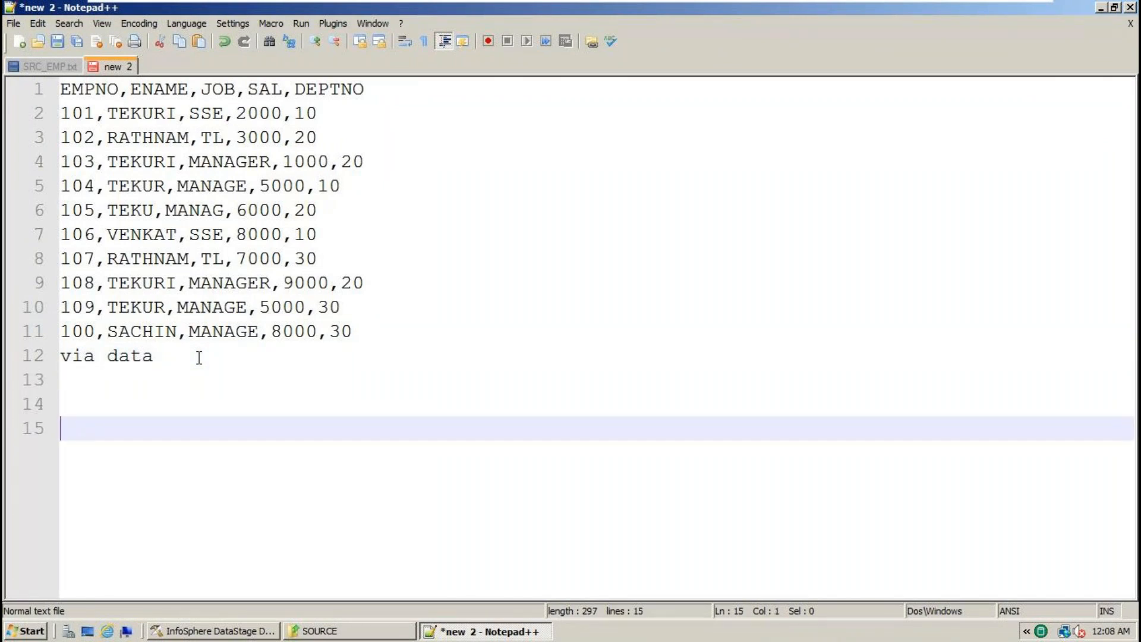
pyautogui.write('TGT_EMP.txt')
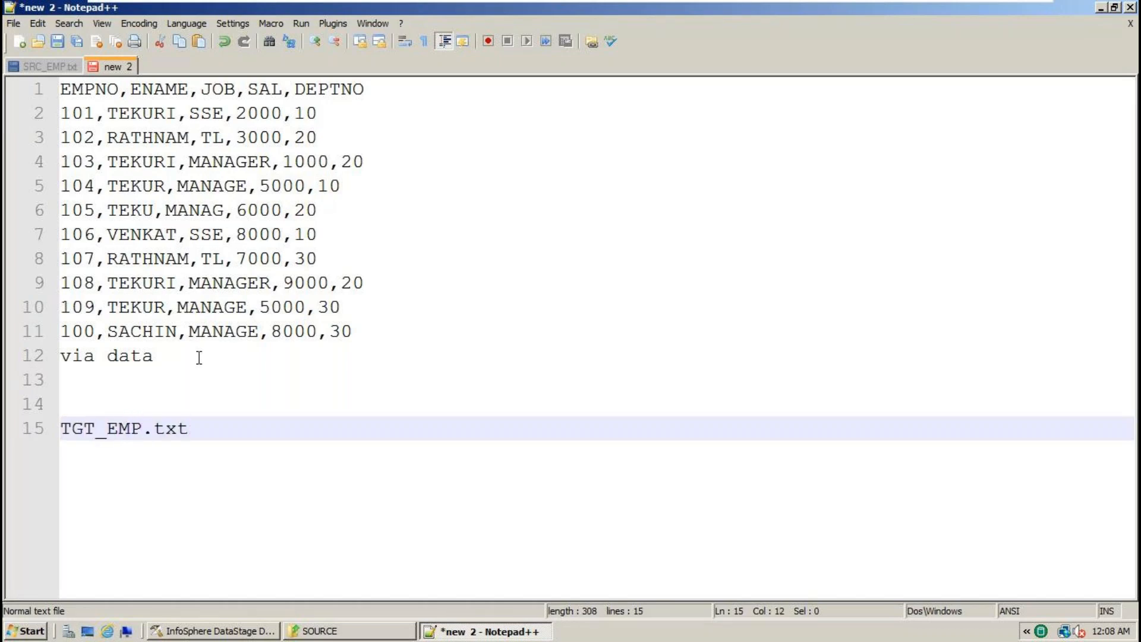
# - Insert an SRC_EMP.TXT line directly after the data rows
pyautogui.click(389, 327)
pyautogui.press('Return')
pyautogui.write('src')
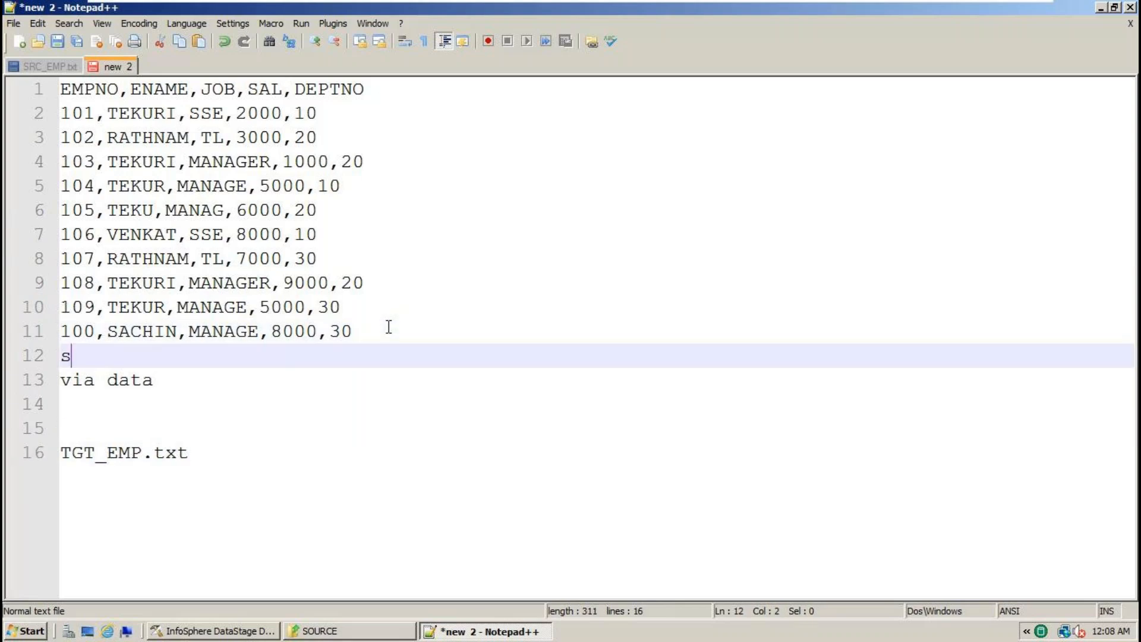
pyautogui.press('BackSpace')
pyautogui.press('BackSpace')
pyautogui.press('BackSpace')
pyautogui.write('SRC_EM')
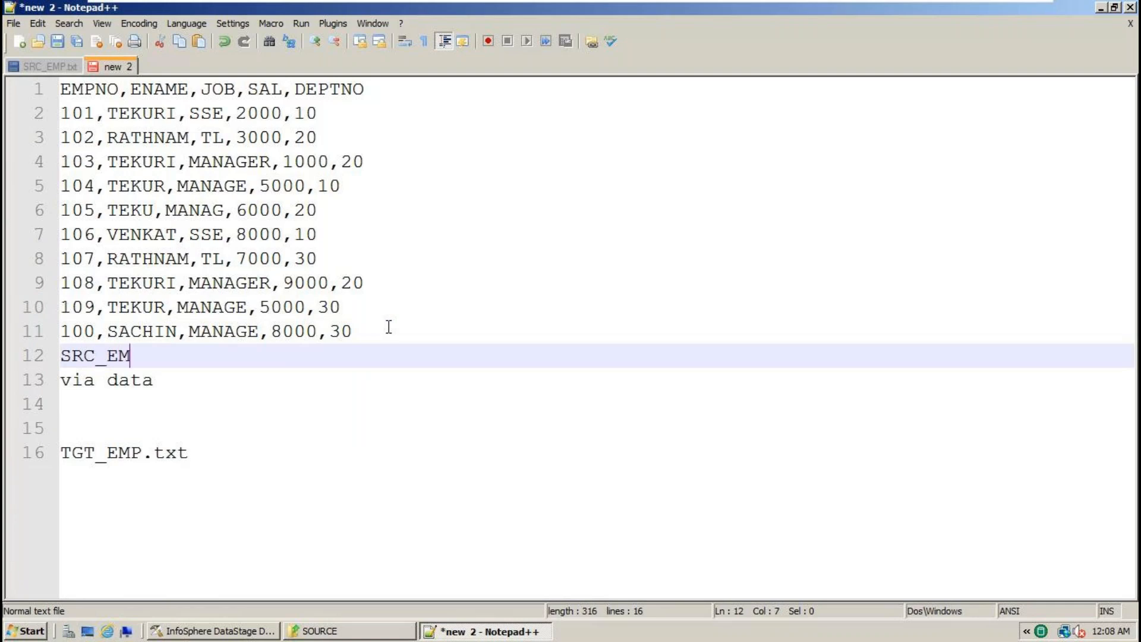
pyautogui.write('P.TXT')
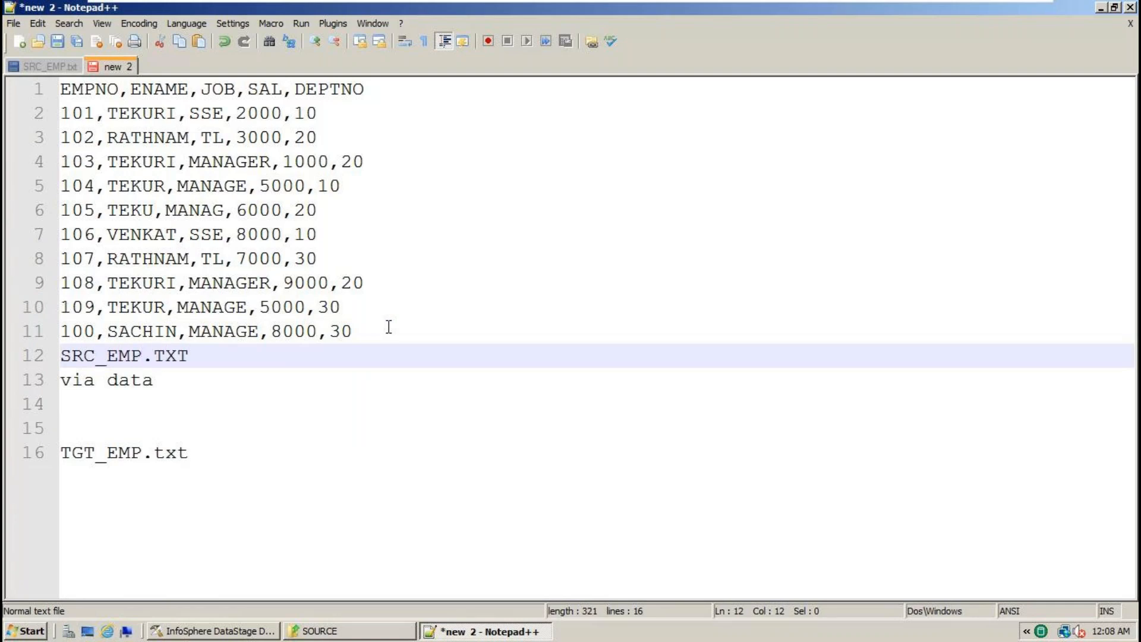
# - Review the data rows, highlighting department value 20 and the DEPTNO column name
pyautogui.moveTo(172, 380); pyautogui.dragTo(27, 380)
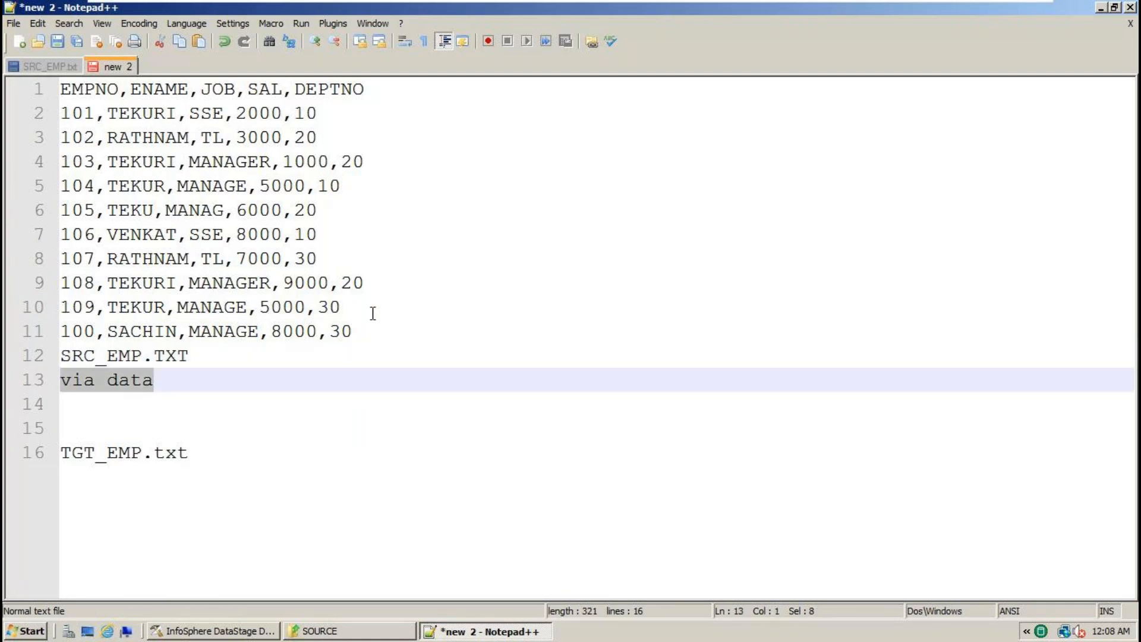
pyautogui.moveTo(369, 331); pyautogui.dragTo(4, 93)
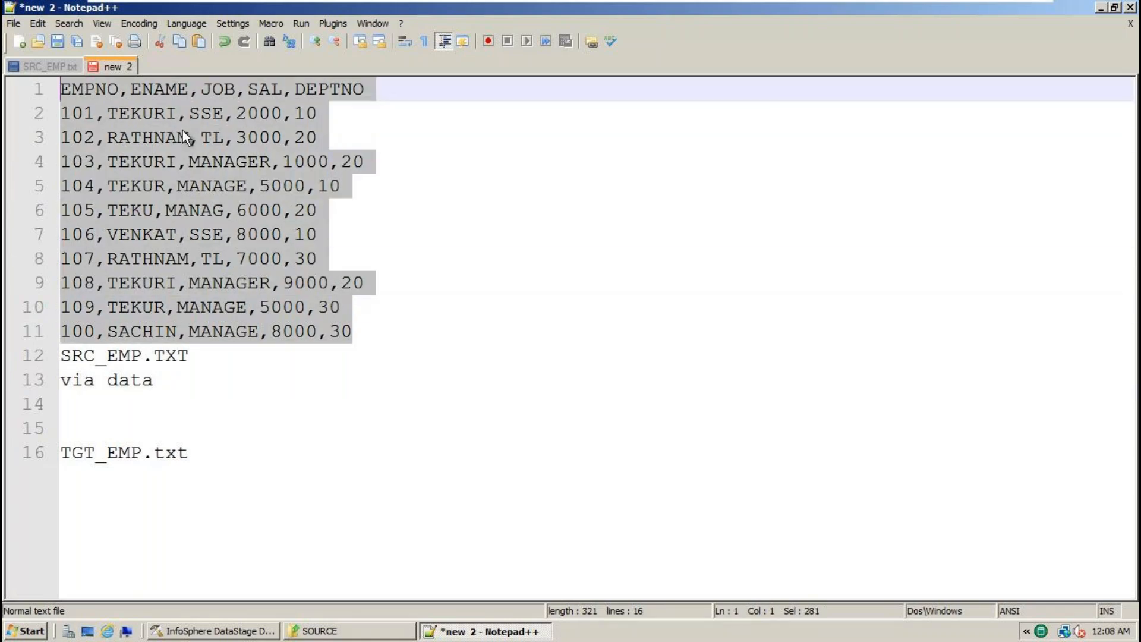
pyautogui.click(390, 180)
pyautogui.doubleClick(354, 163)
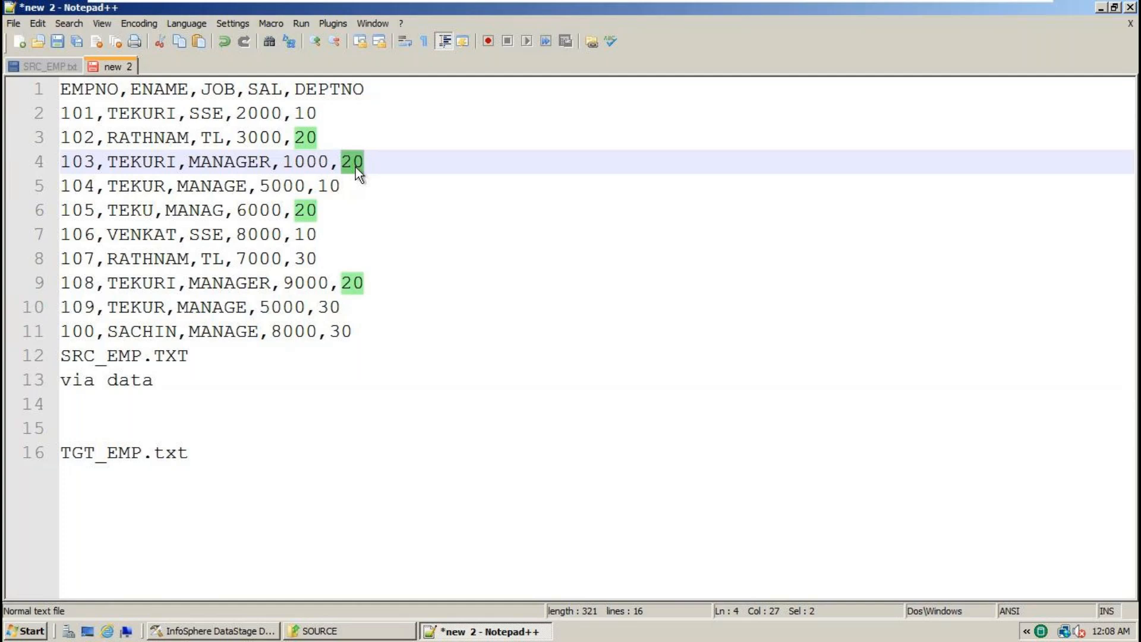
pyautogui.moveTo(358, 331); pyautogui.dragTo(30, 95)
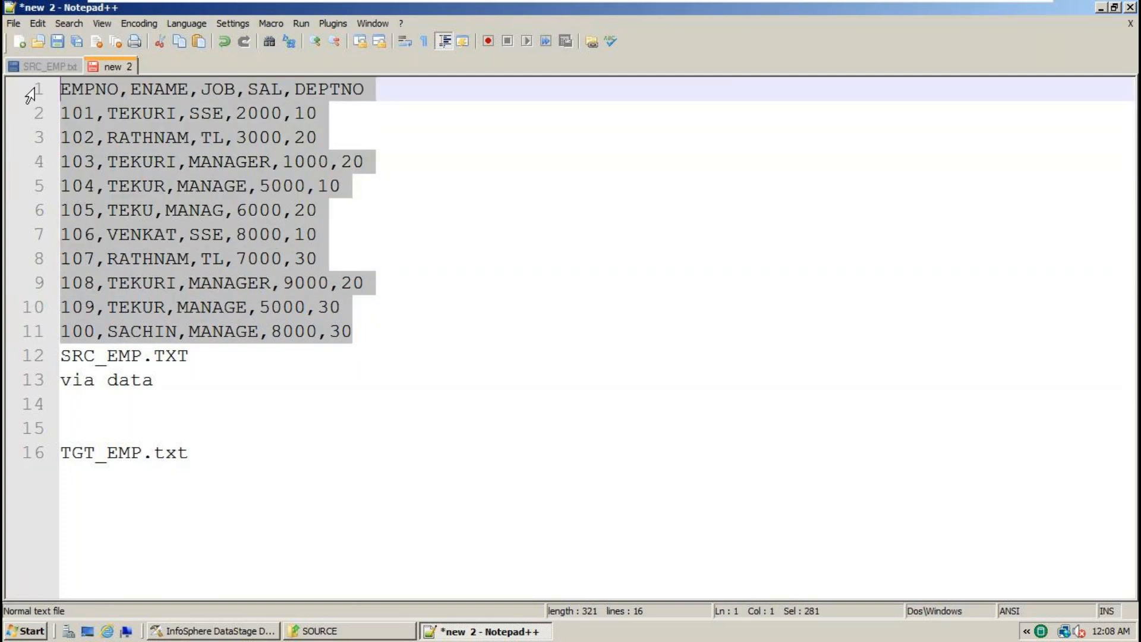
pyautogui.doubleClick(340, 90)
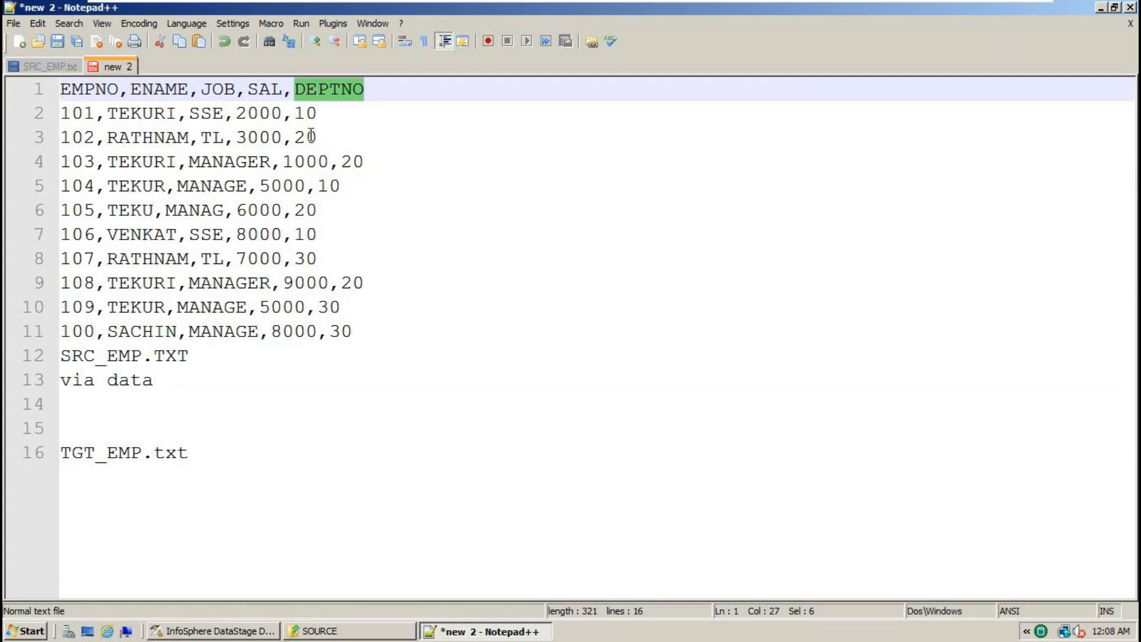
# - Make the target line read TGT_EMP.txtout, add a line below, and select the EMPNO,ENAME,JOB,SAL,DEPTNO header
pyautogui.click(213, 461)
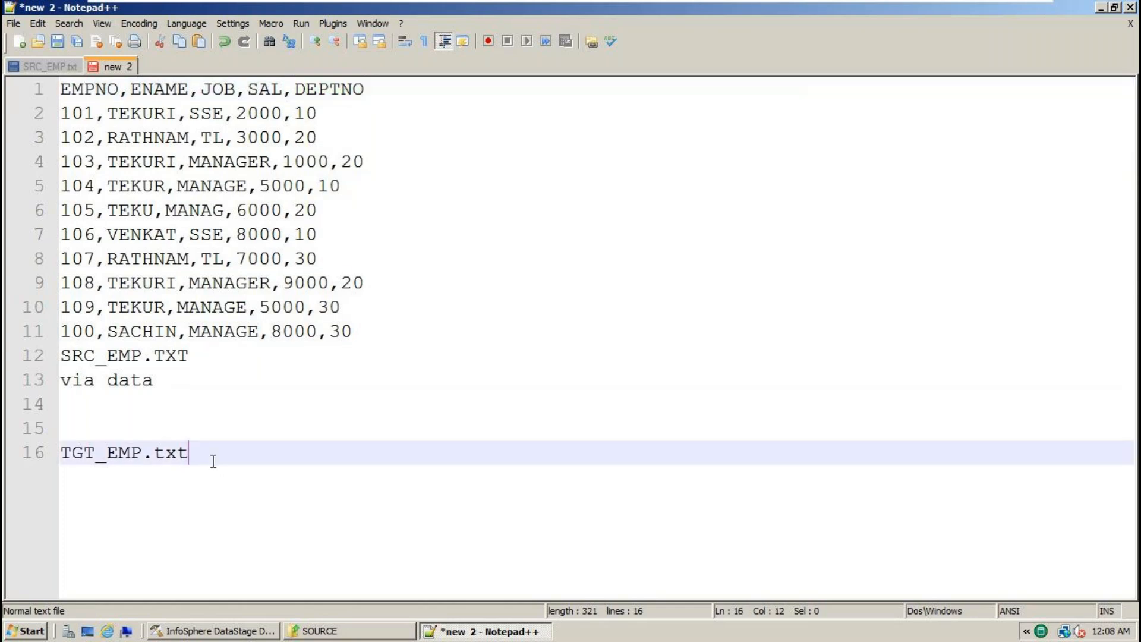
pyautogui.write('out')
pyautogui.press('Return')
pyautogui.click(308, 138)
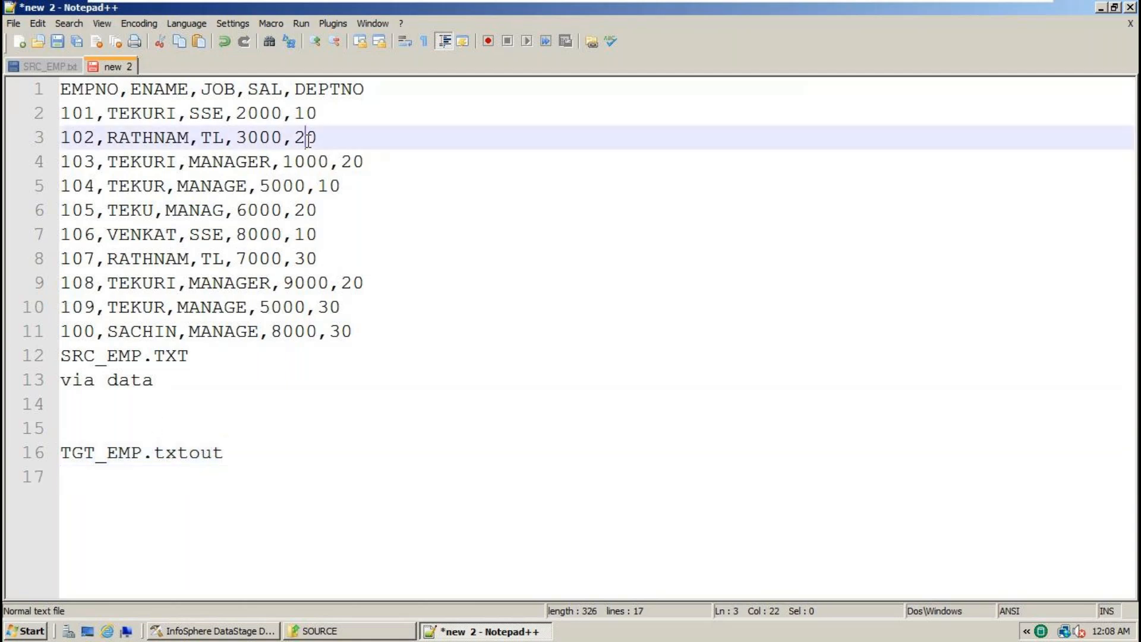
pyautogui.doubleClick(308, 138)
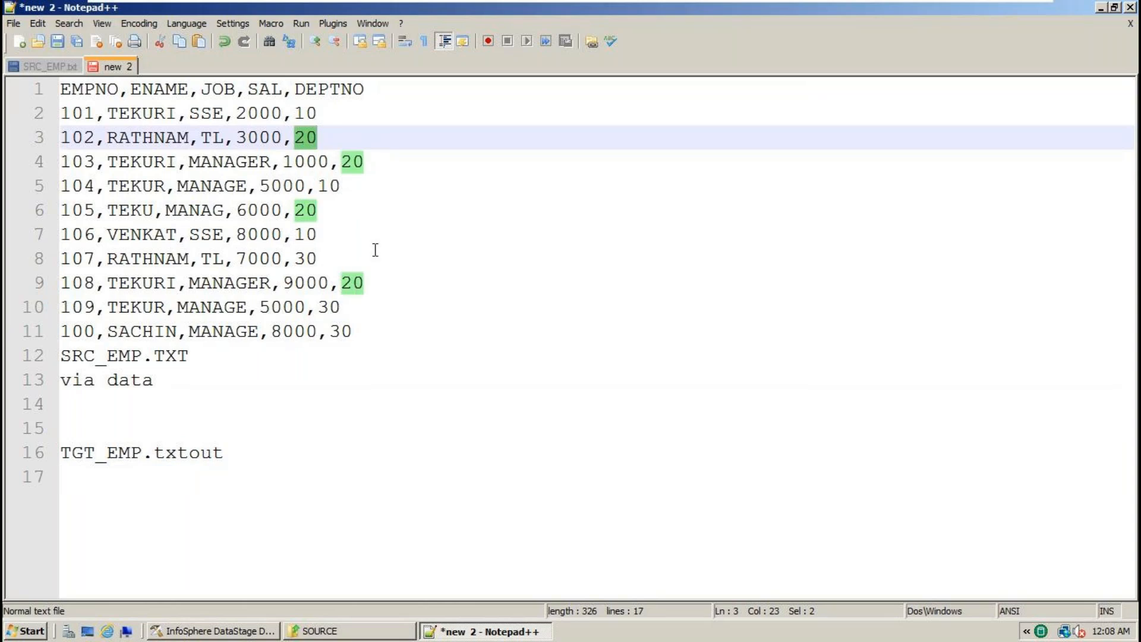
pyautogui.moveTo(366, 89); pyautogui.dragTo(40, 92)
pyautogui.hotkey('ctrl', 'c')
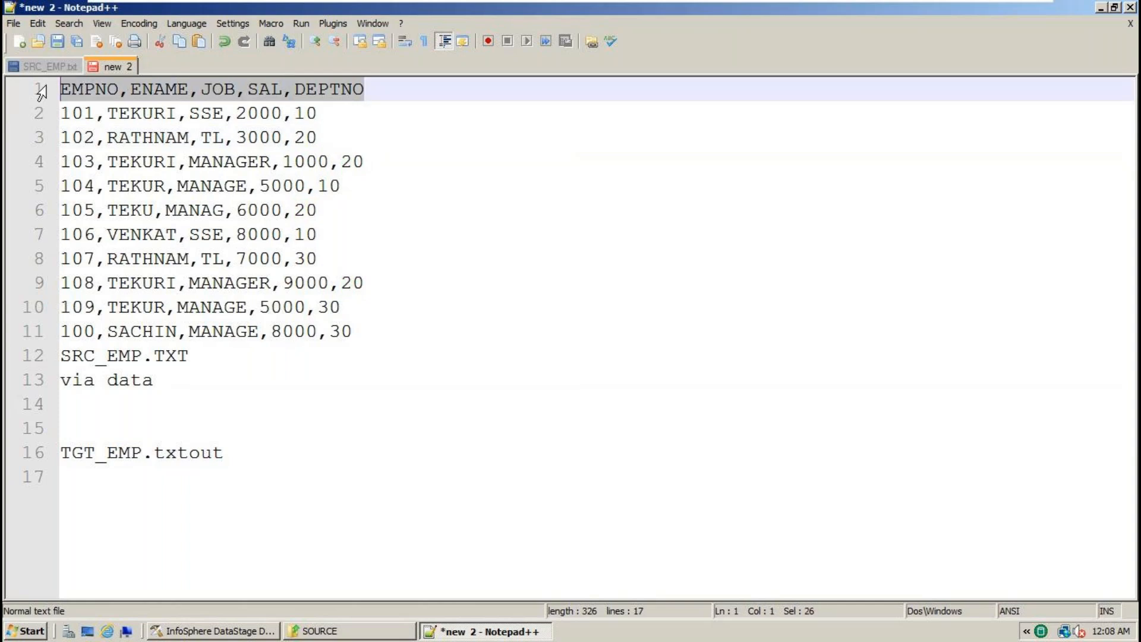
# - Paste the column header under the target name and trim 'out' back to TGT_EMP.txt
pyautogui.click(237, 453)
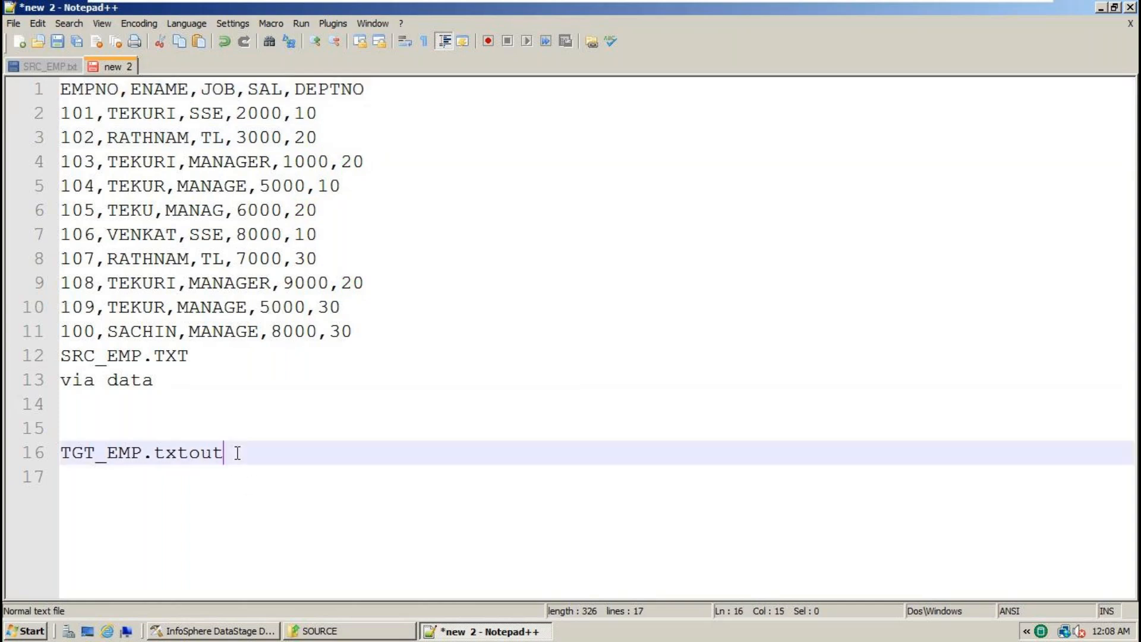
pyautogui.press('Return')
pyautogui.hotkey('ctrl', 'v')
pyautogui.click(240, 451)
pyautogui.press('BackSpace')
pyautogui.press('BackSpace')
pyautogui.press('BackSpace')
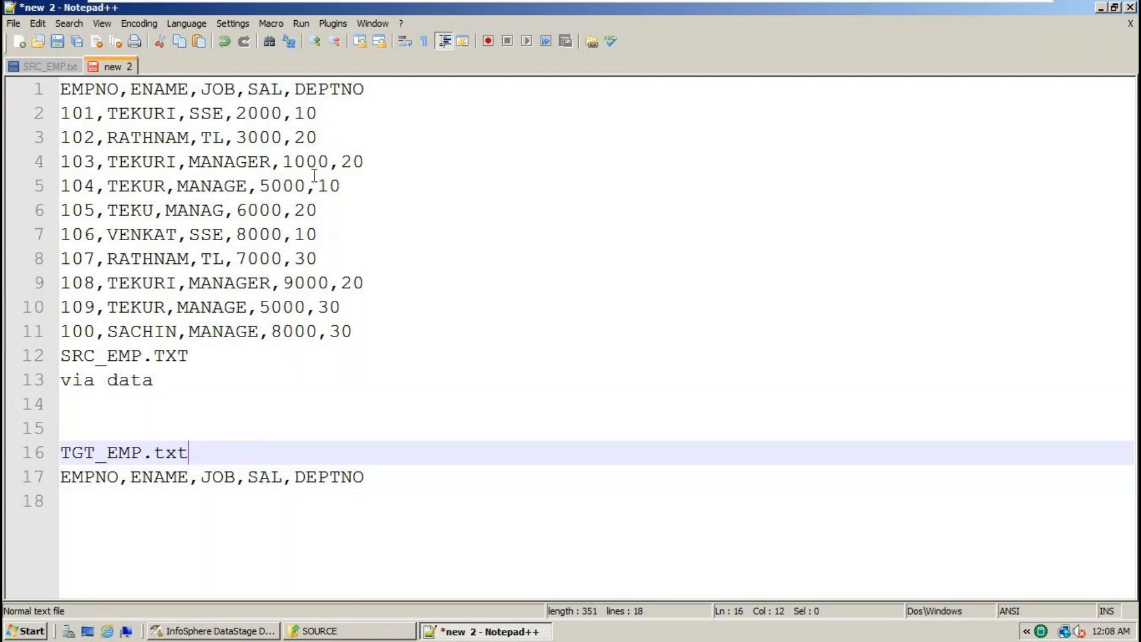
# - Copy department-20 rows 102 and 103 below the header
pyautogui.doubleClick(311, 137)
pyautogui.click(335, 127)
pyautogui.moveTo(335, 127); pyautogui.dragTo(61, 138)
pyautogui.hotkey('ctrl', 'c')
pyautogui.click(381, 479)
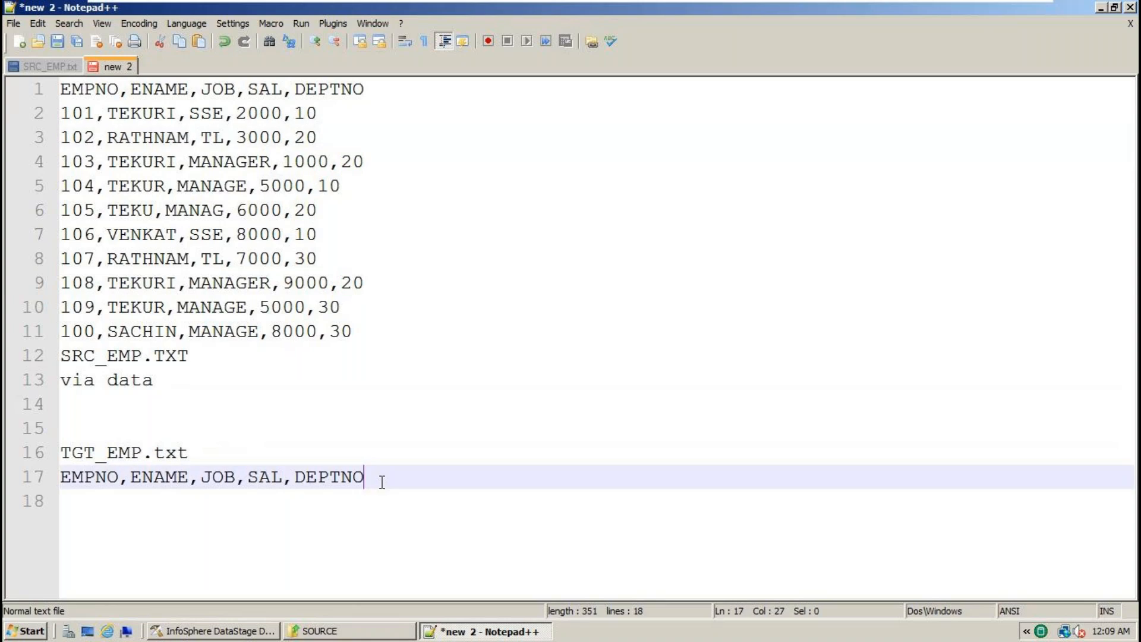
pyautogui.press('Return')
pyautogui.hotkey('ctrl', 'v')
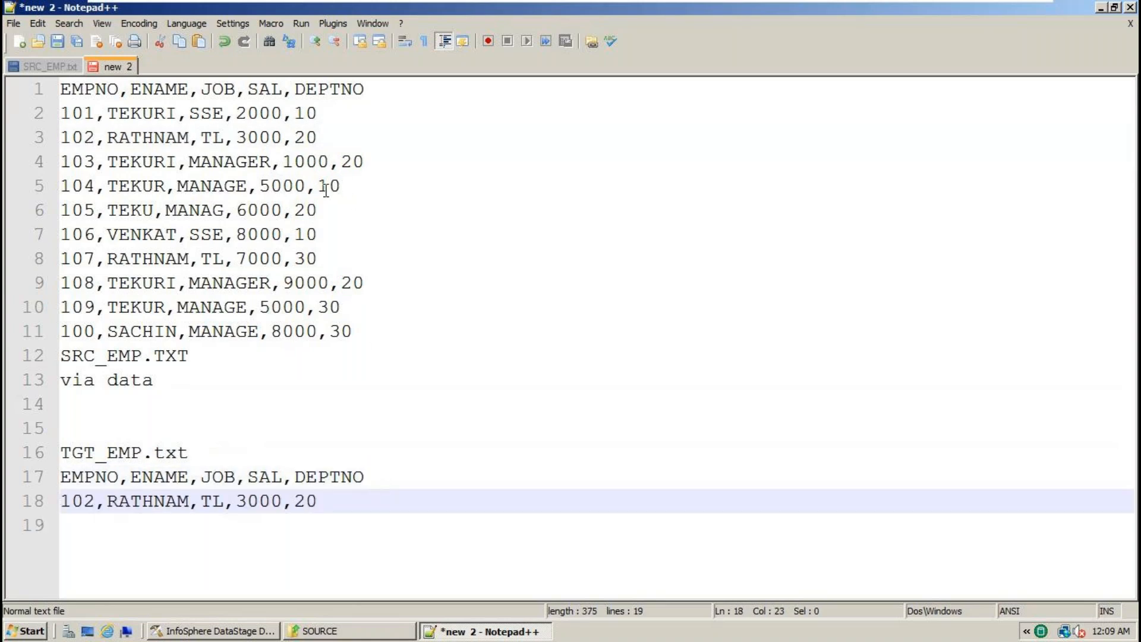
pyautogui.click(327, 188)
pyautogui.click(364, 160)
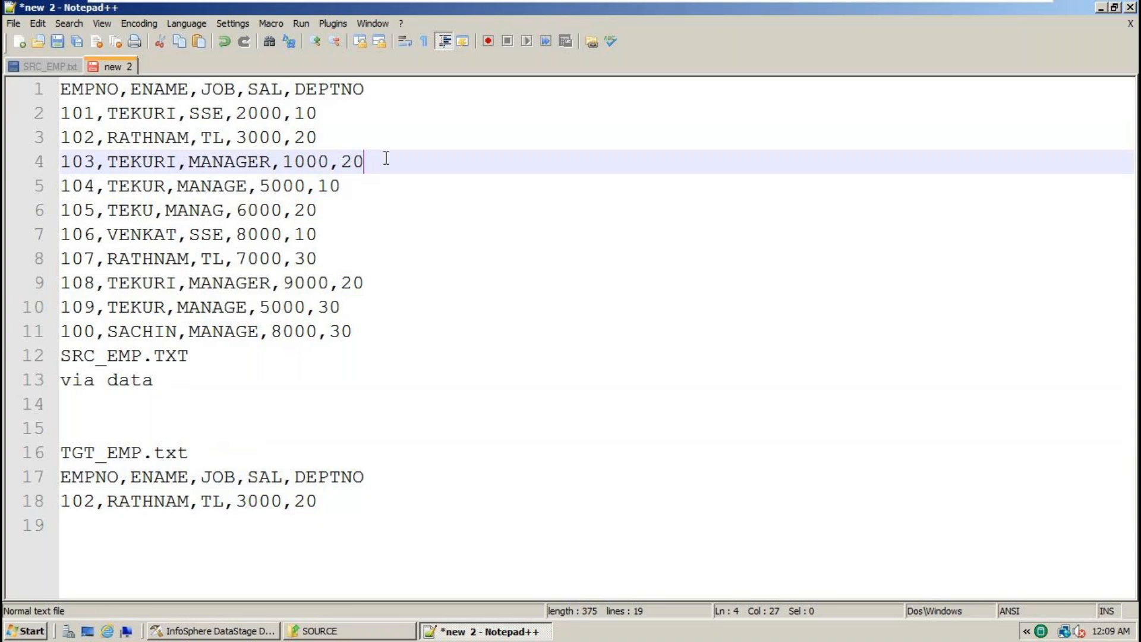
pyautogui.hotkey('shift', 'Home')
pyautogui.hotkey('ctrl', 'c')
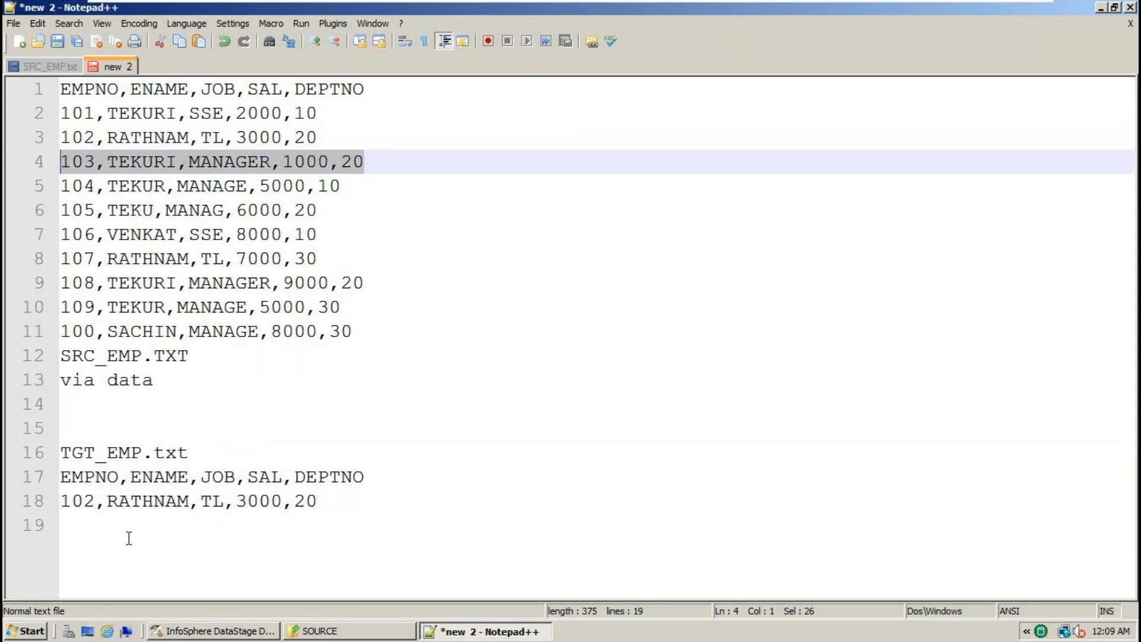
pyautogui.click(89, 526)
pyautogui.hotkey('ctrl', 'v')
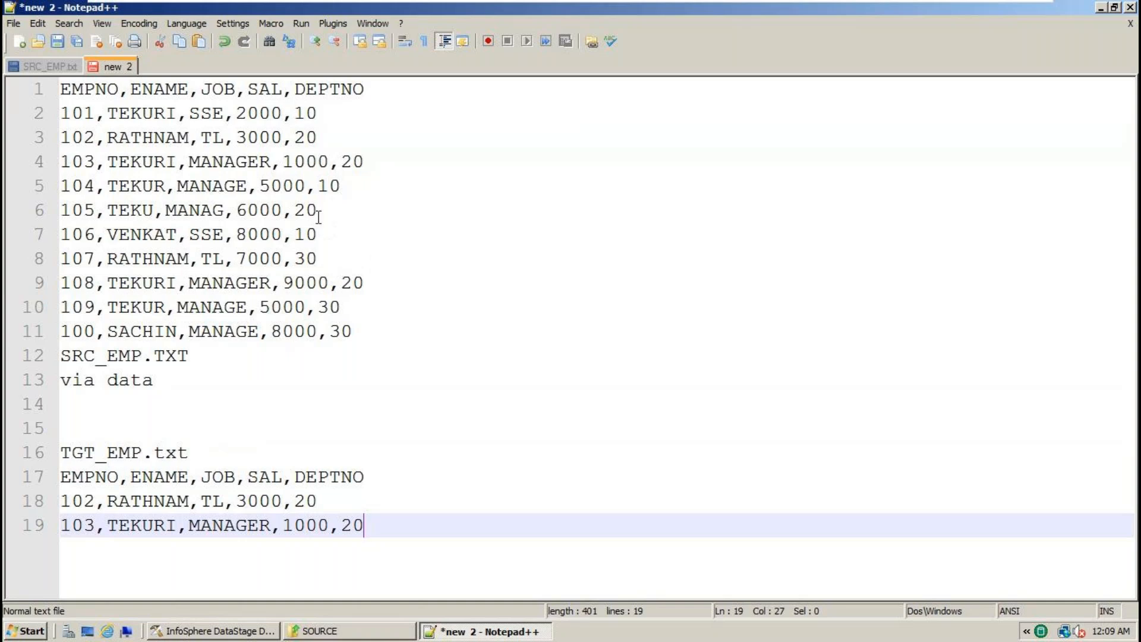
# - Add rows 105 and 108 below them, then highlight the source data block
pyautogui.moveTo(329, 212); pyautogui.dragTo(62, 215)
pyautogui.hotkey('ctrl', 'c')
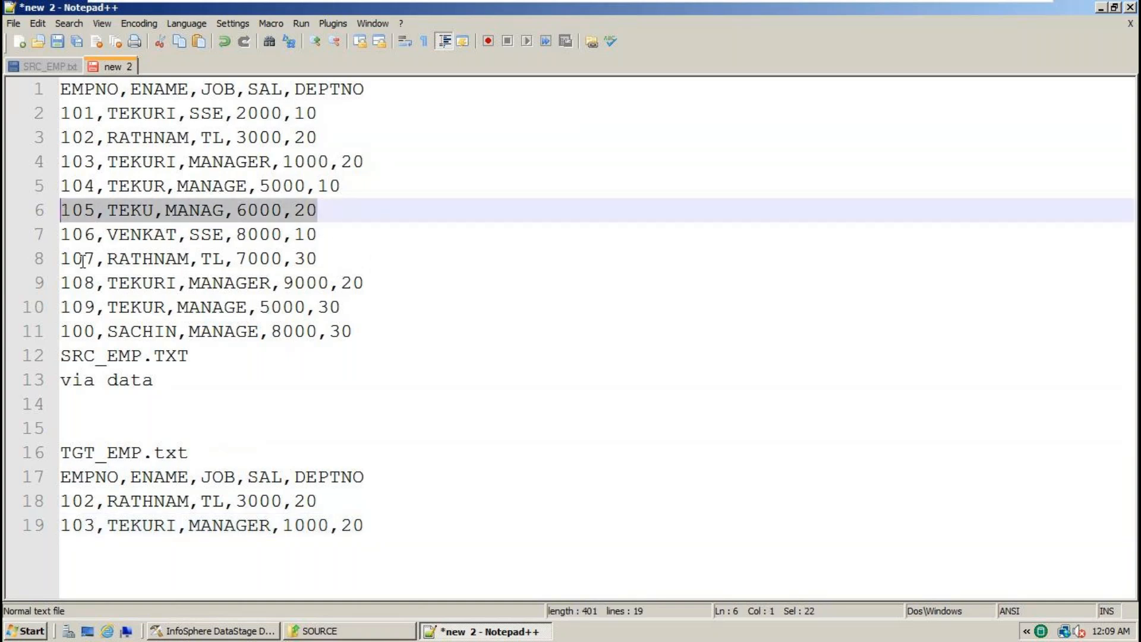
pyautogui.click(395, 523)
pyautogui.press('Return')
pyautogui.hotkey('ctrl', 'v')
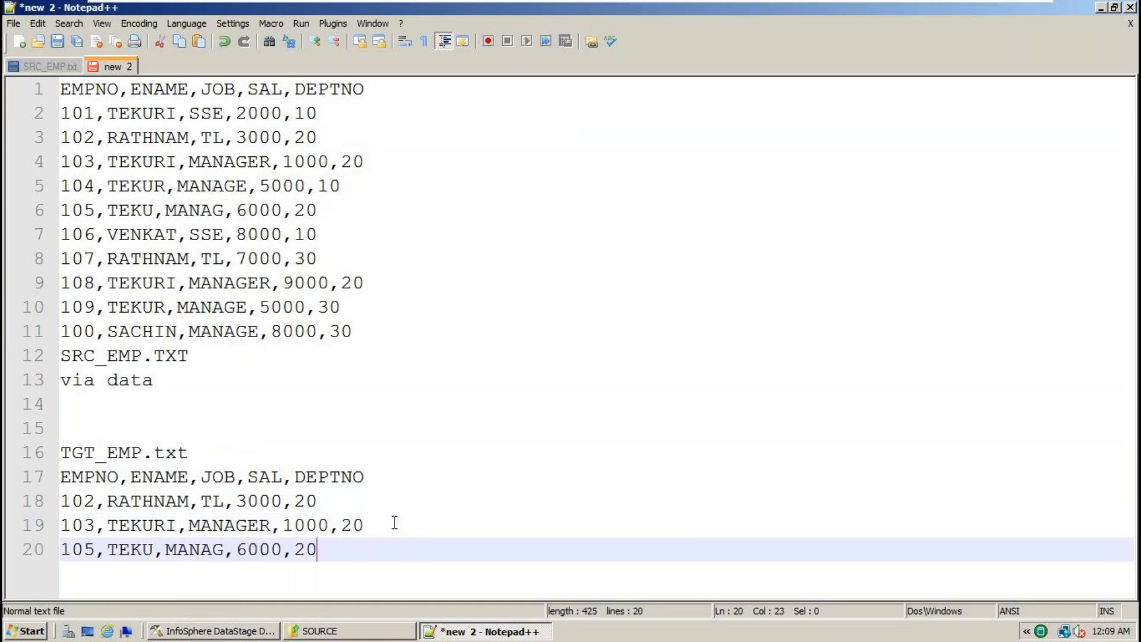
pyautogui.moveTo(374, 285); pyautogui.dragTo(34, 289)
pyautogui.hotkey('ctrl', 'c')
pyautogui.click(331, 545)
pyautogui.press('Return')
pyautogui.hotkey('ctrl', 'v')
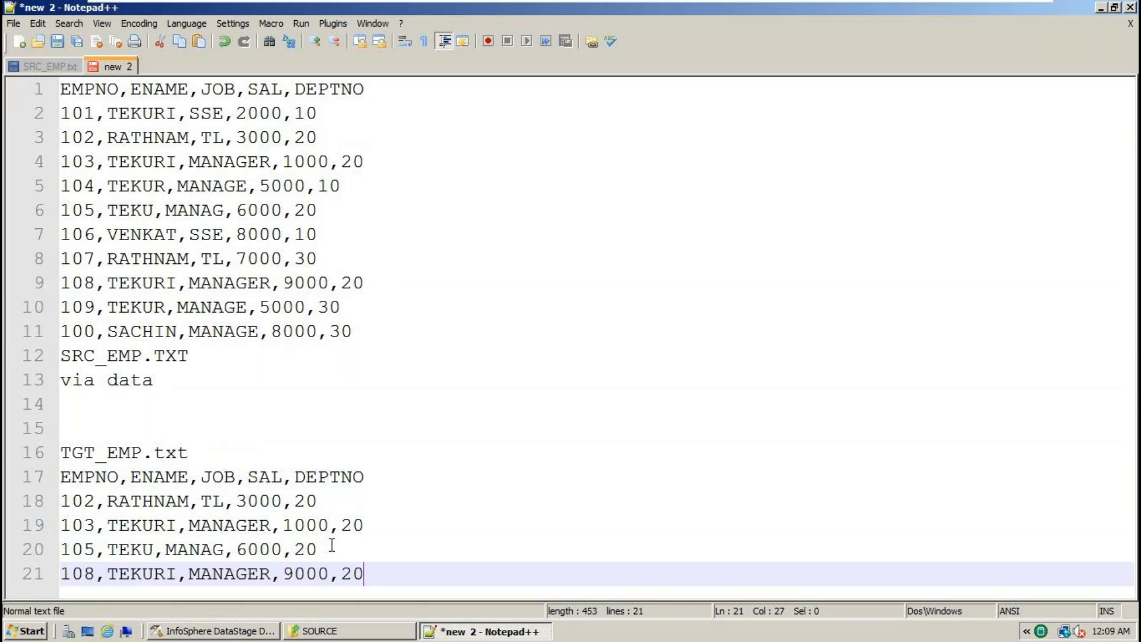
pyautogui.moveTo(355, 363); pyautogui.dragTo(60, 89)
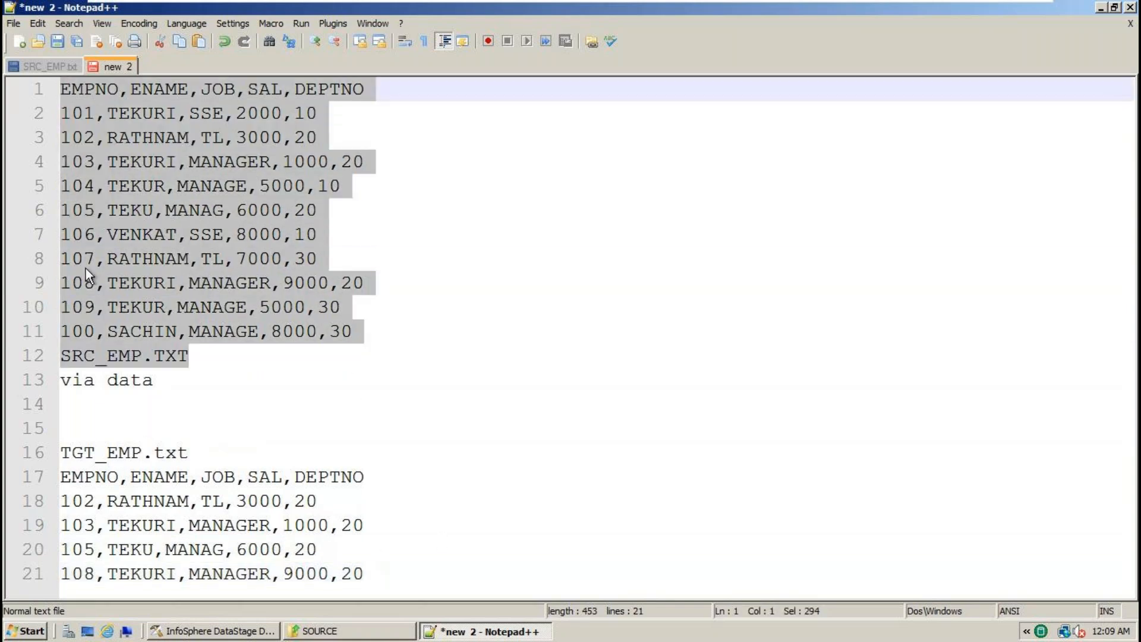
# - Write 'condition' and 'DEPTNO=20' on the empty lines above TGT_EMP.txt
pyautogui.moveTo(364, 574); pyautogui.dragTo(22, 471)
pyautogui.click(91, 418)
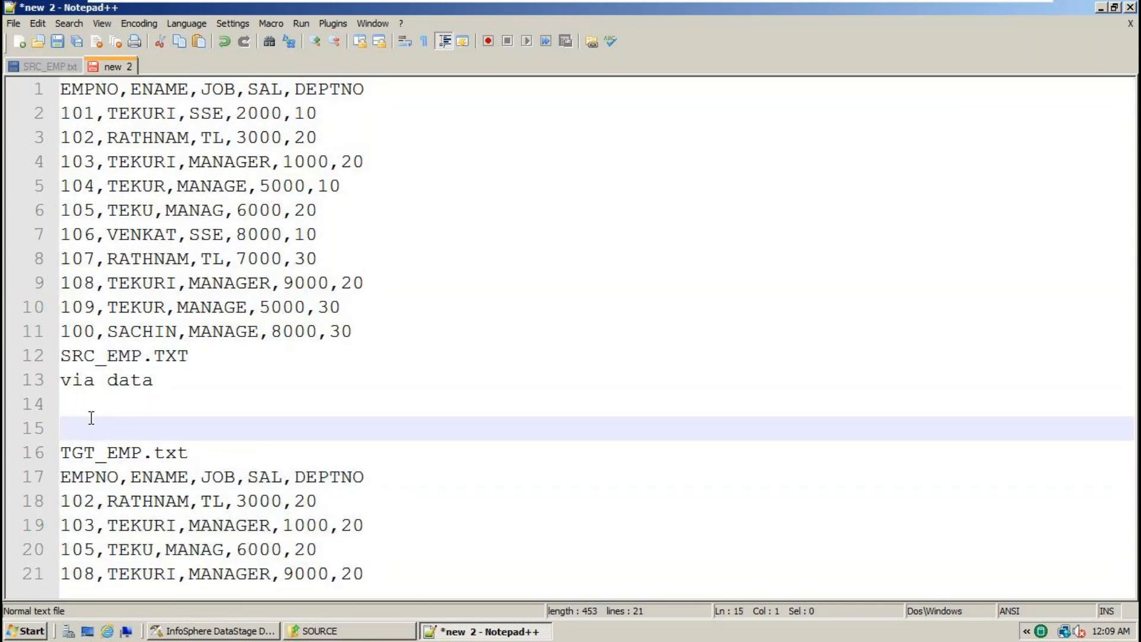
pyautogui.write('condition')
pyautogui.press('Return')
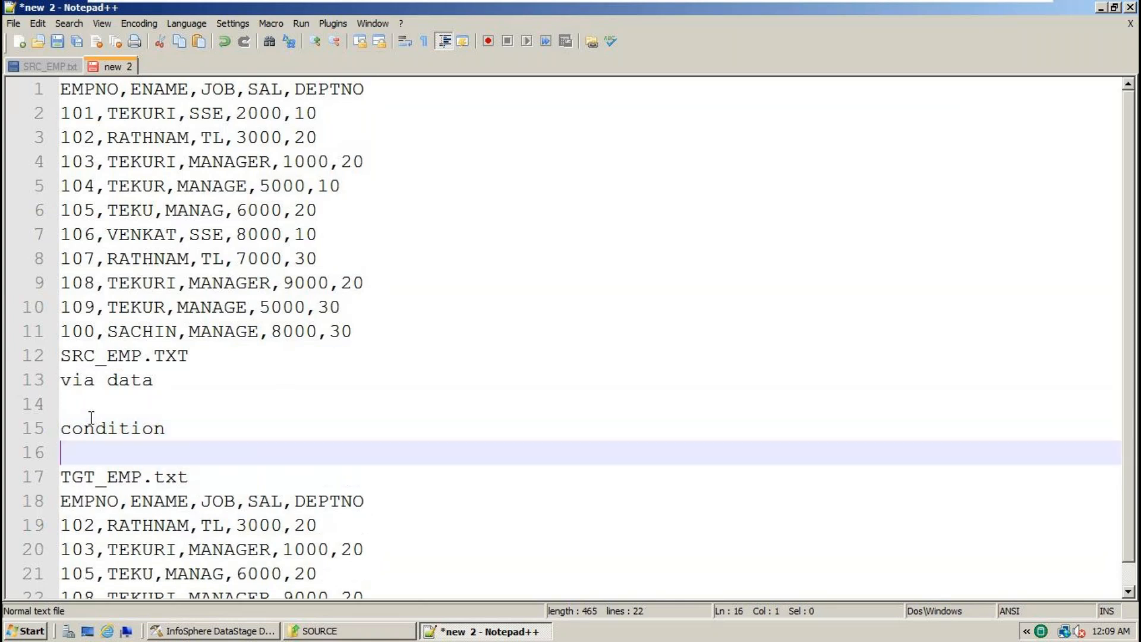
pyautogui.write('DEPTNO')
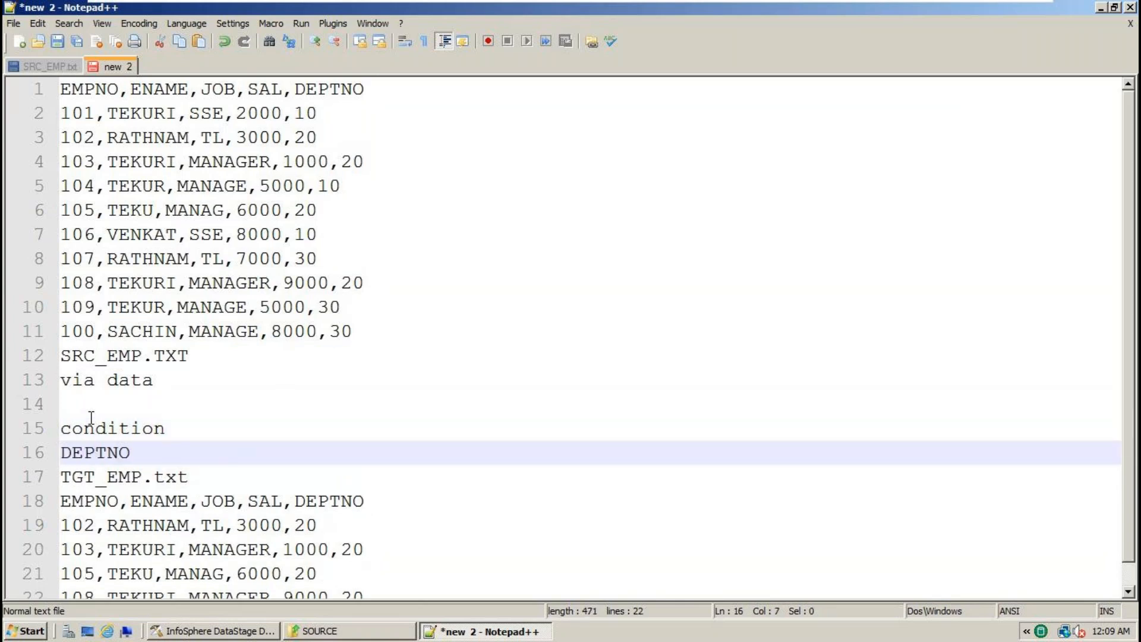
pyautogui.write('=20')
# - Add a 'stages' line right after SRC_EMP.TXT
pyautogui.doubleClick(170, 357)
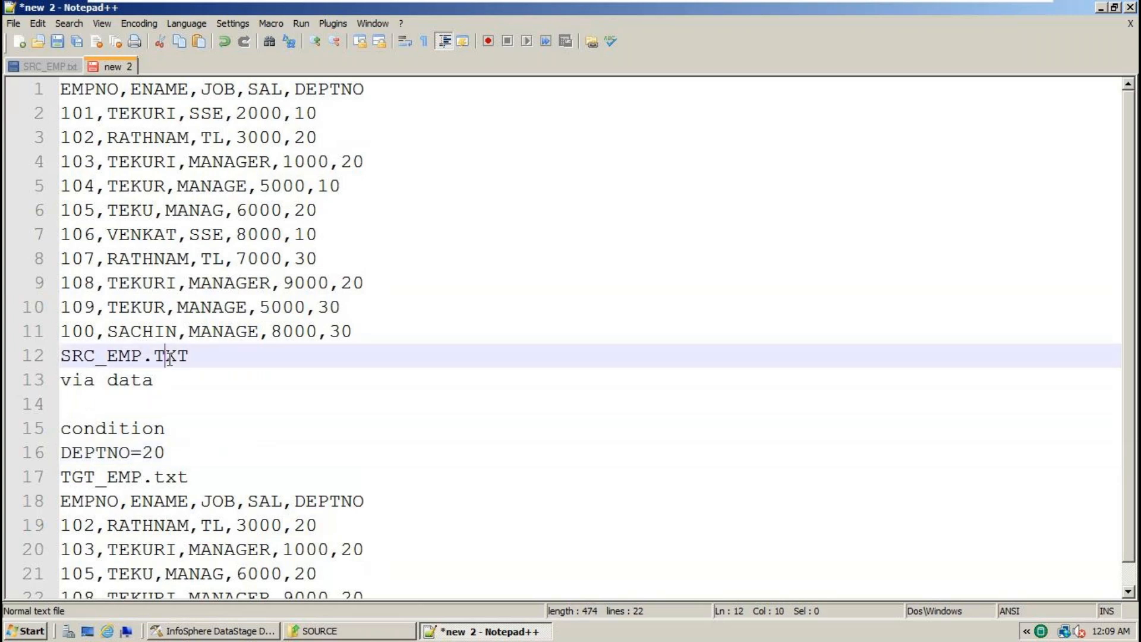
pyautogui.click(226, 360)
pyautogui.press('Return')
pyautogui.write('stages')
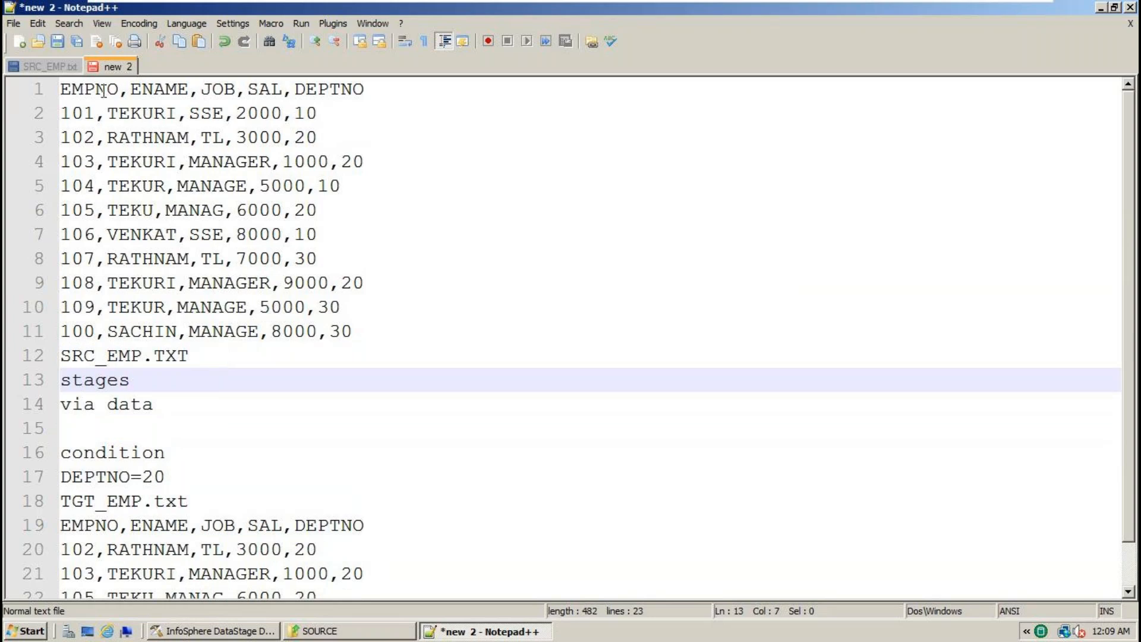
# - Replace 'stages' with 'Sequential file stage' on the line below SRC_EMP.TXT
pyautogui.moveTo(136, 381); pyautogui.dragTo(56, 380)
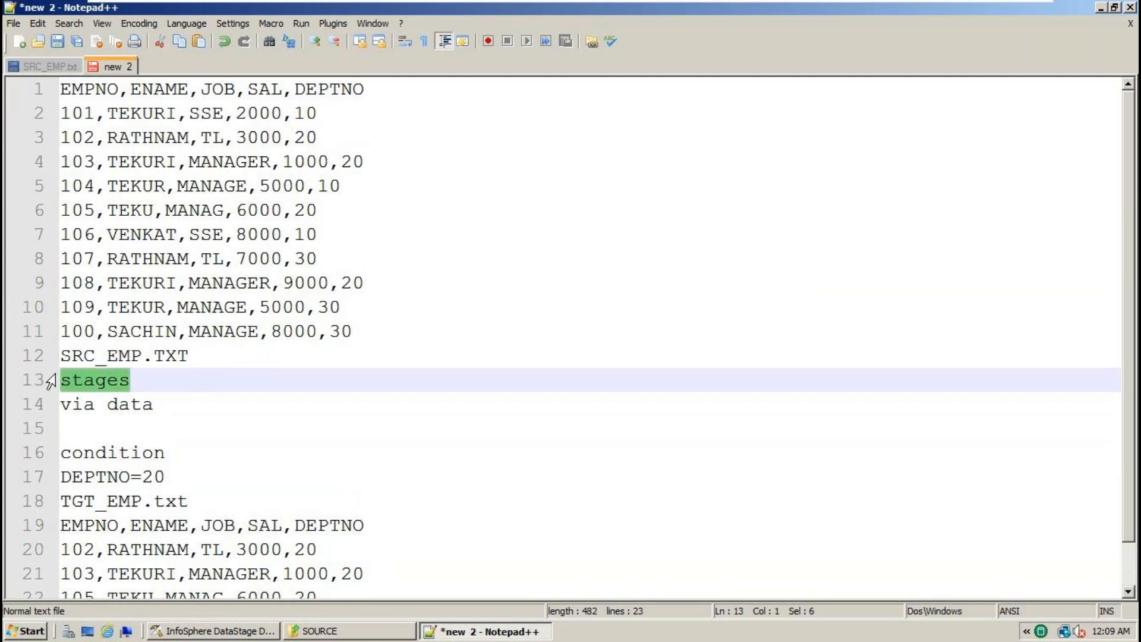
pyautogui.write('Sequentia')
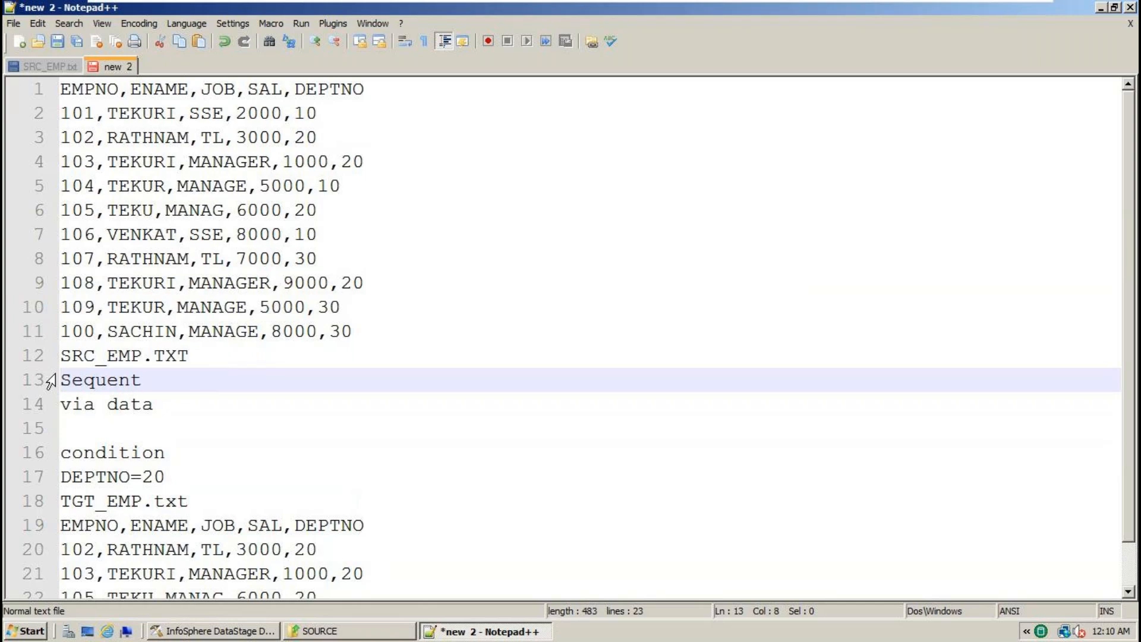
pyautogui.write('s')
pyautogui.press('BackSpace')
pyautogui.press('BackSpace')
pyautogui.write('file stage')
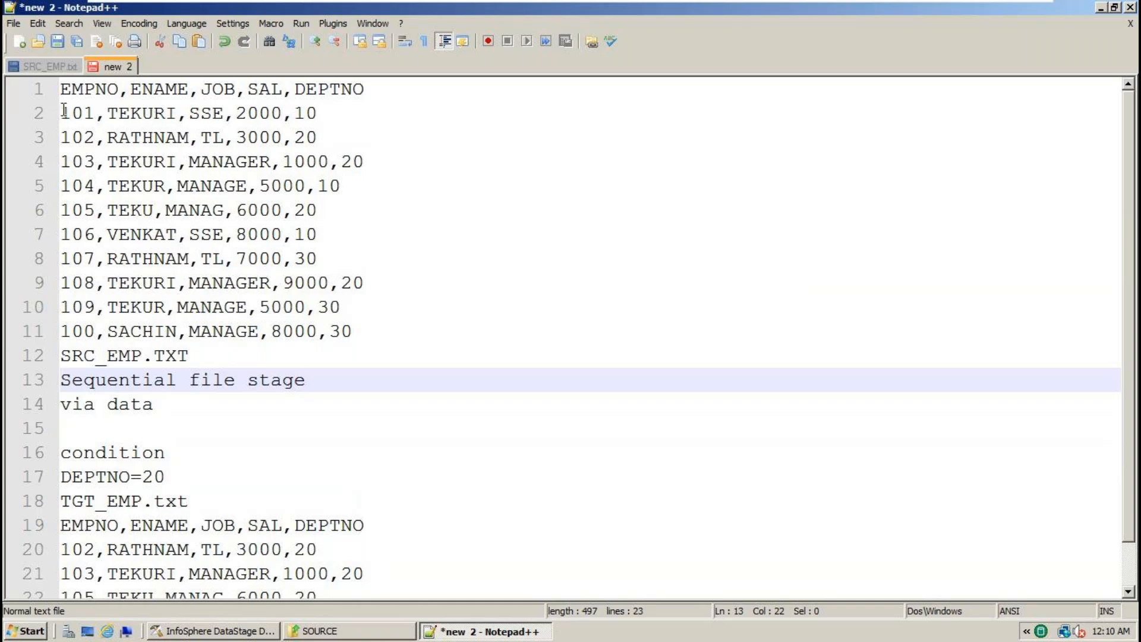
# - Add a blank line after DEPTNO=20 and paste 'Sequential file stage' under TGT_EMP.txt
pyautogui.click(68, 70)
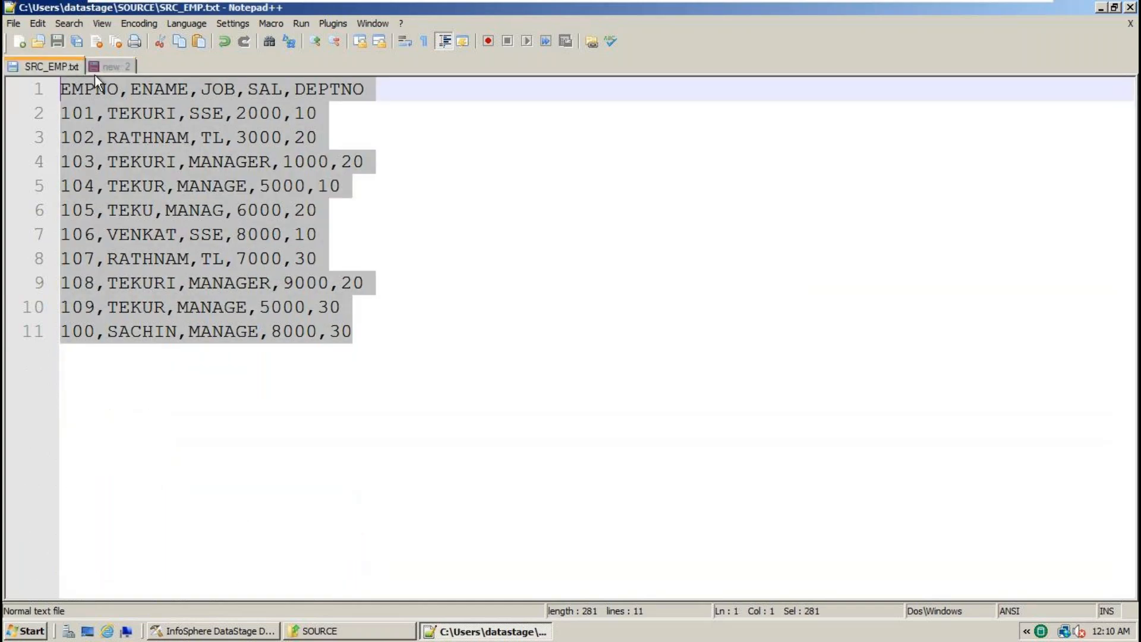
pyautogui.click(105, 64)
pyautogui.moveTo(307, 381); pyautogui.dragTo(20, 389)
pyautogui.hotkey('ctrl', 'c')
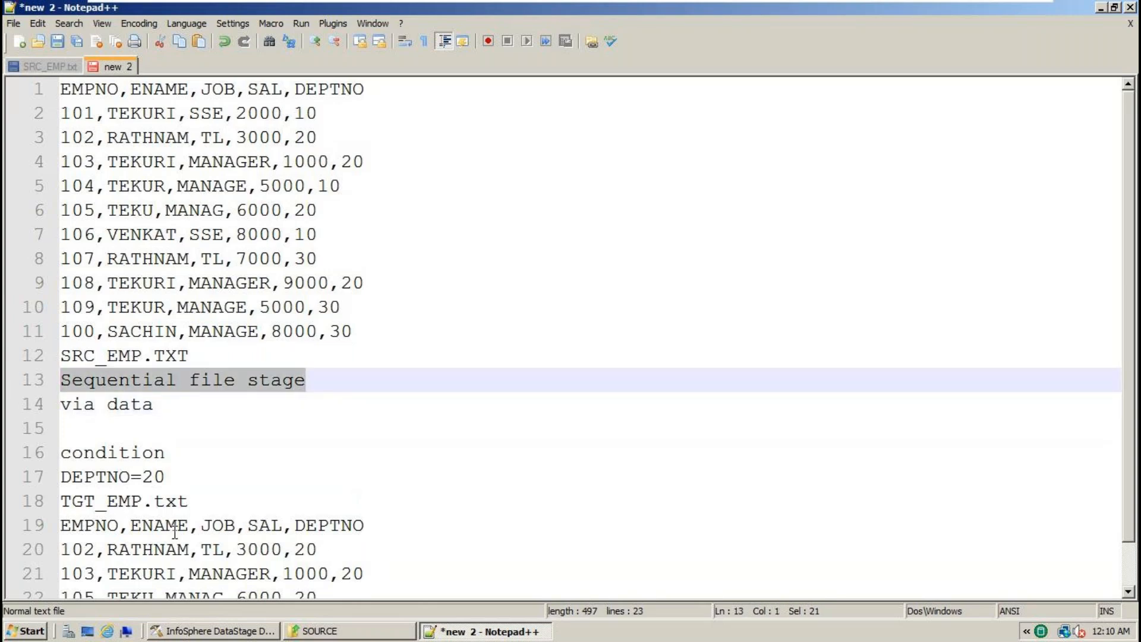
pyautogui.click(222, 500)
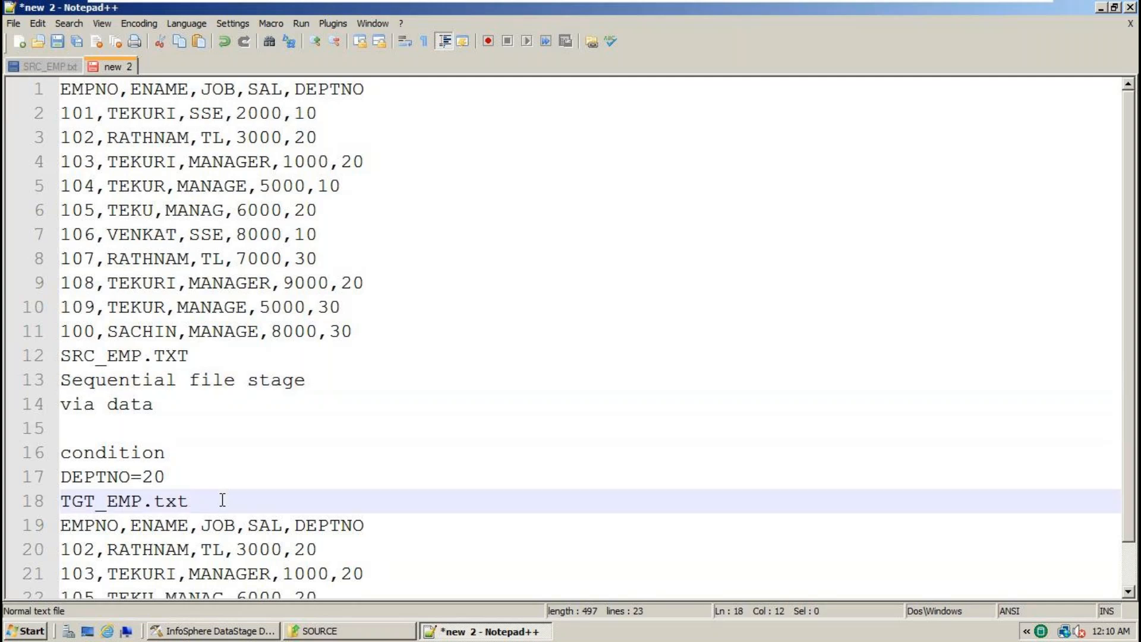
pyautogui.click(195, 476)
pyautogui.press('Return')
pyautogui.press('Return')
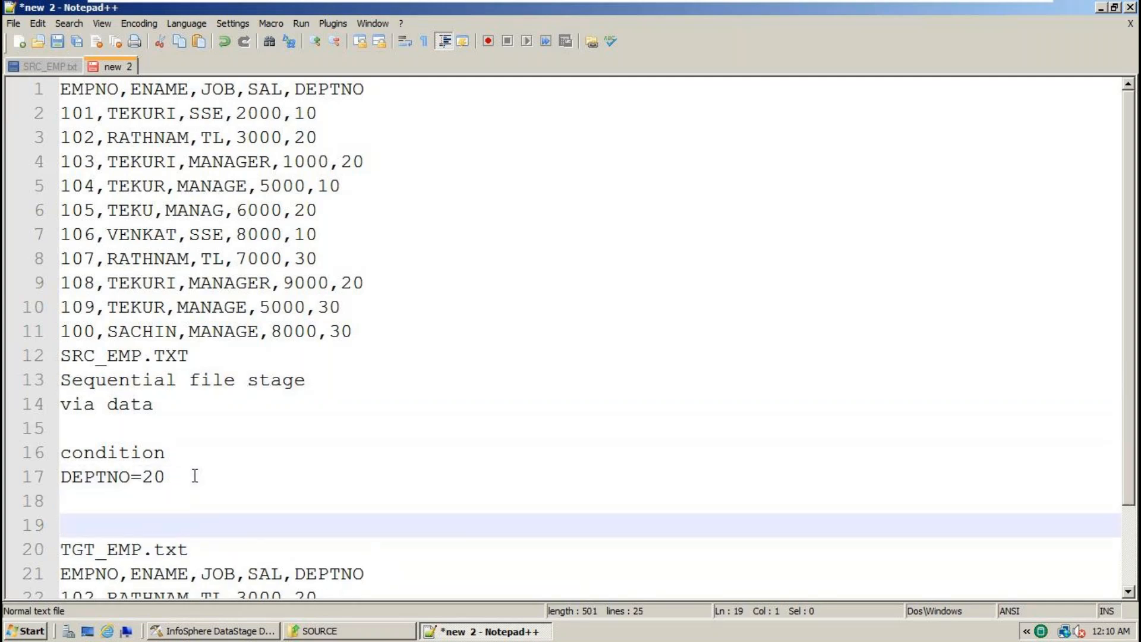
pyautogui.click(119, 557)
pyautogui.doubleClick(119, 556)
pyautogui.click(189, 557)
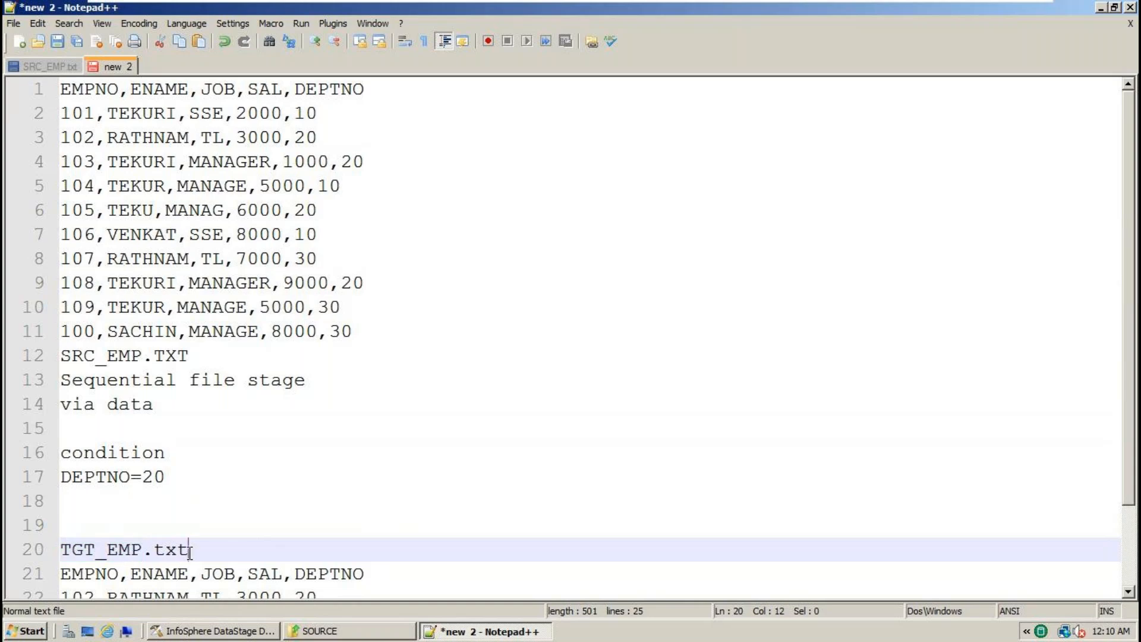
pyautogui.press('Return')
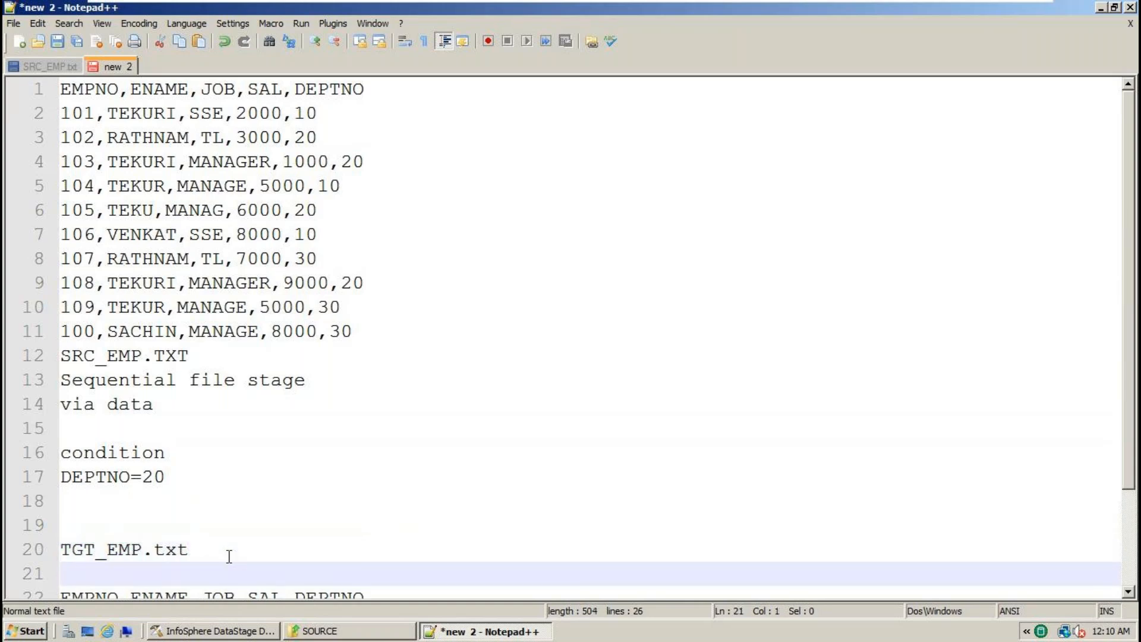
pyautogui.hotkey('ctrl', 'v')
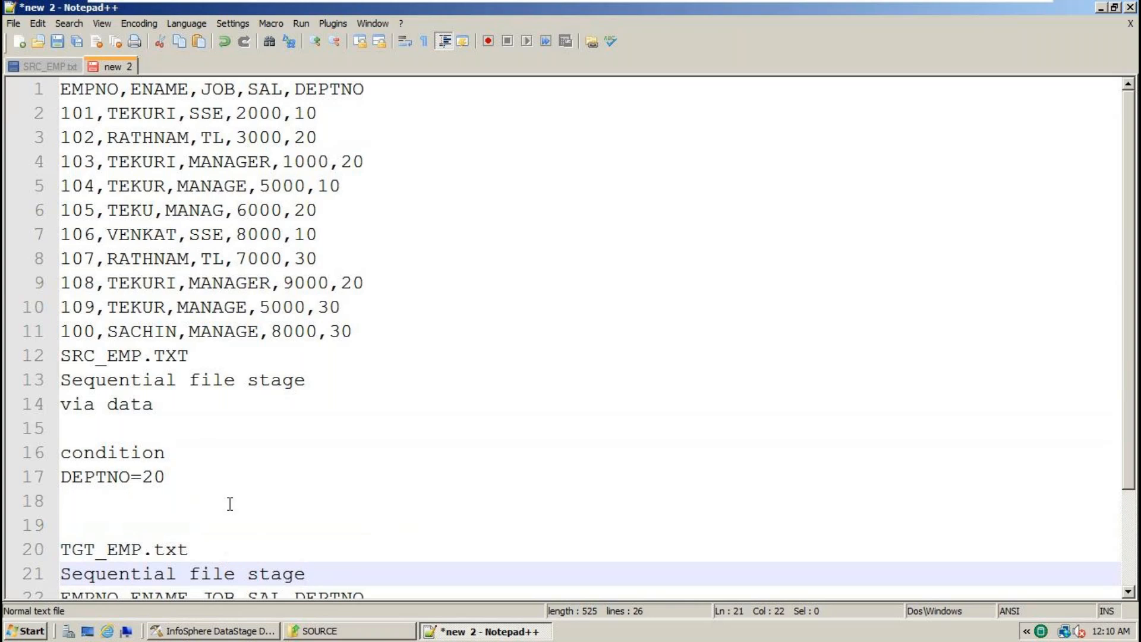
# - Highlight the stage words and the DEPTNO=20 condition, then start a new line below it
pyautogui.doubleClick(171, 383)
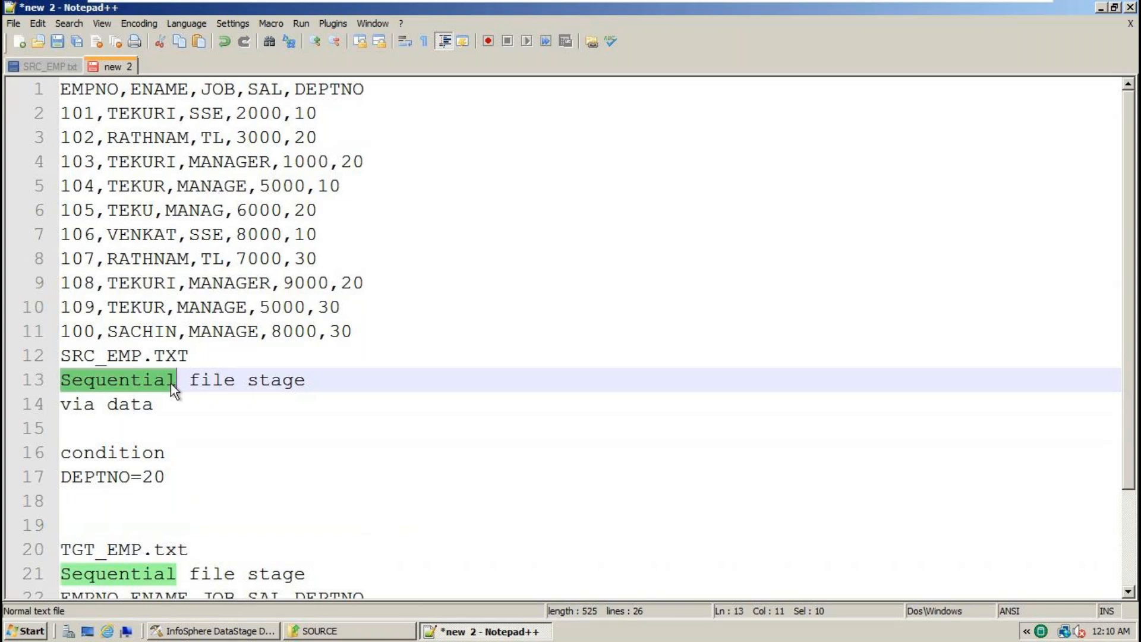
pyautogui.click(259, 580)
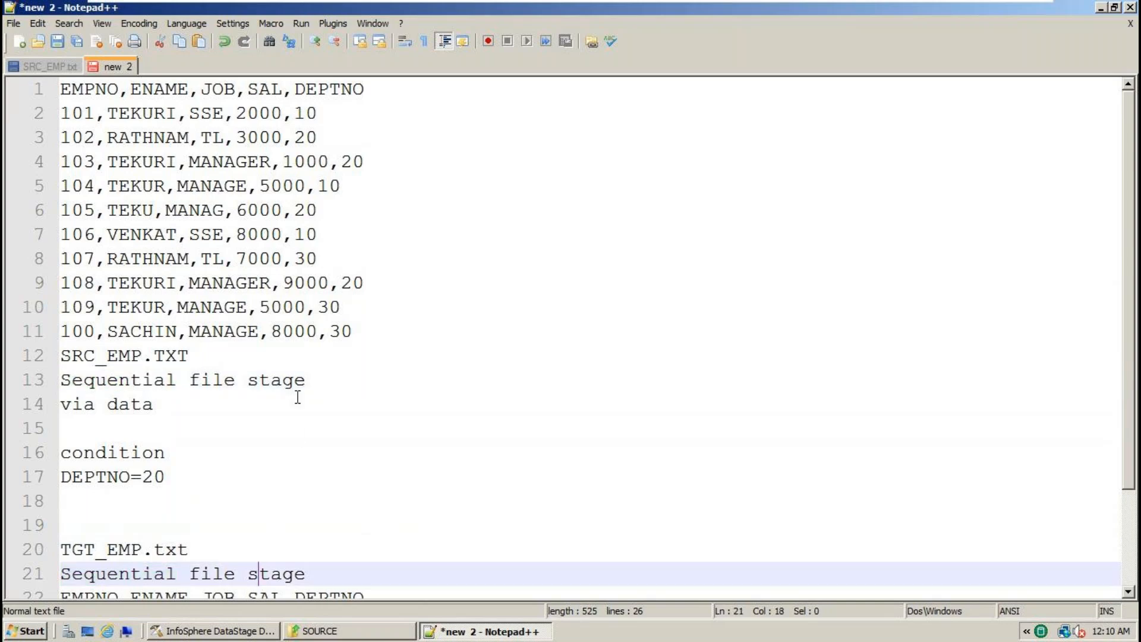
pyautogui.doubleClick(280, 380)
pyautogui.doubleClick(296, 572)
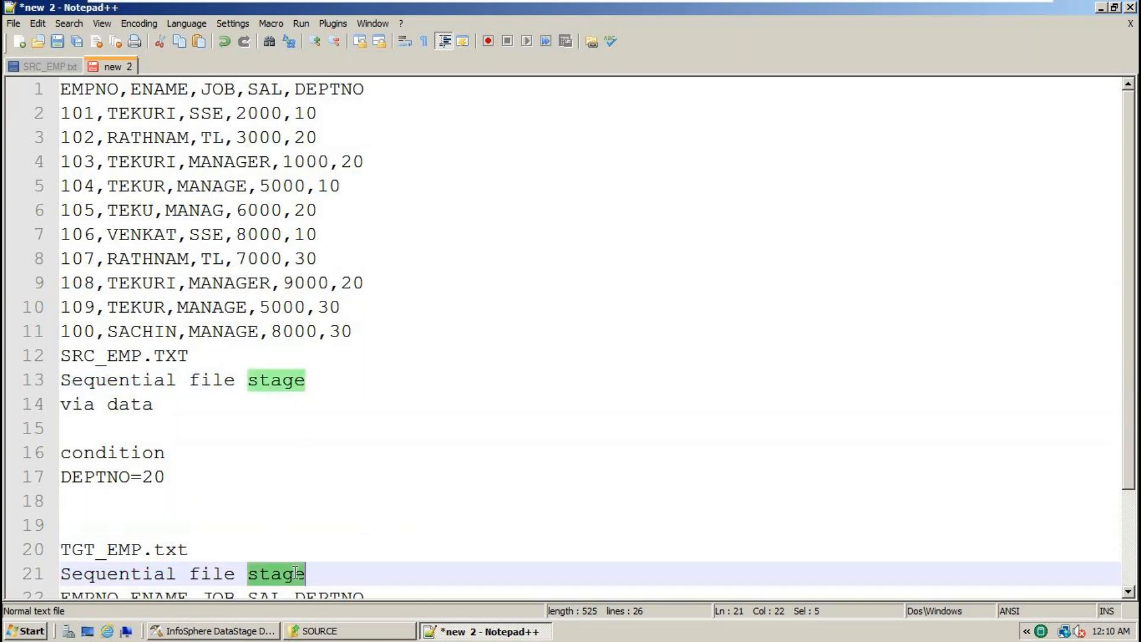
pyautogui.moveTo(169, 478); pyautogui.dragTo(55, 465)
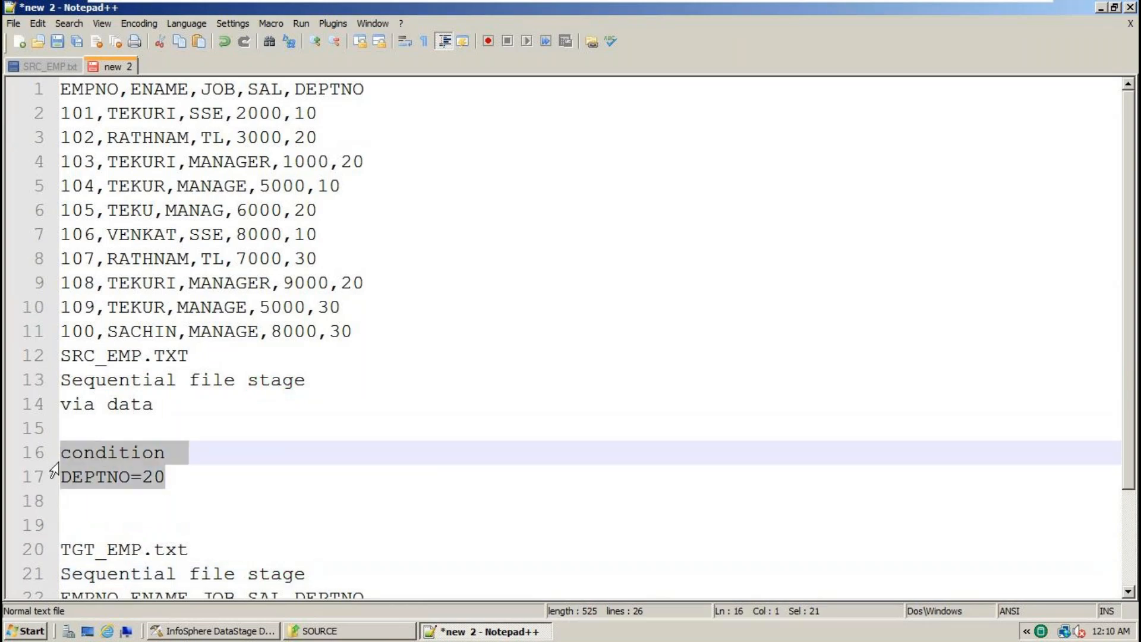
pyautogui.click(95, 481)
pyautogui.doubleClick(95, 477)
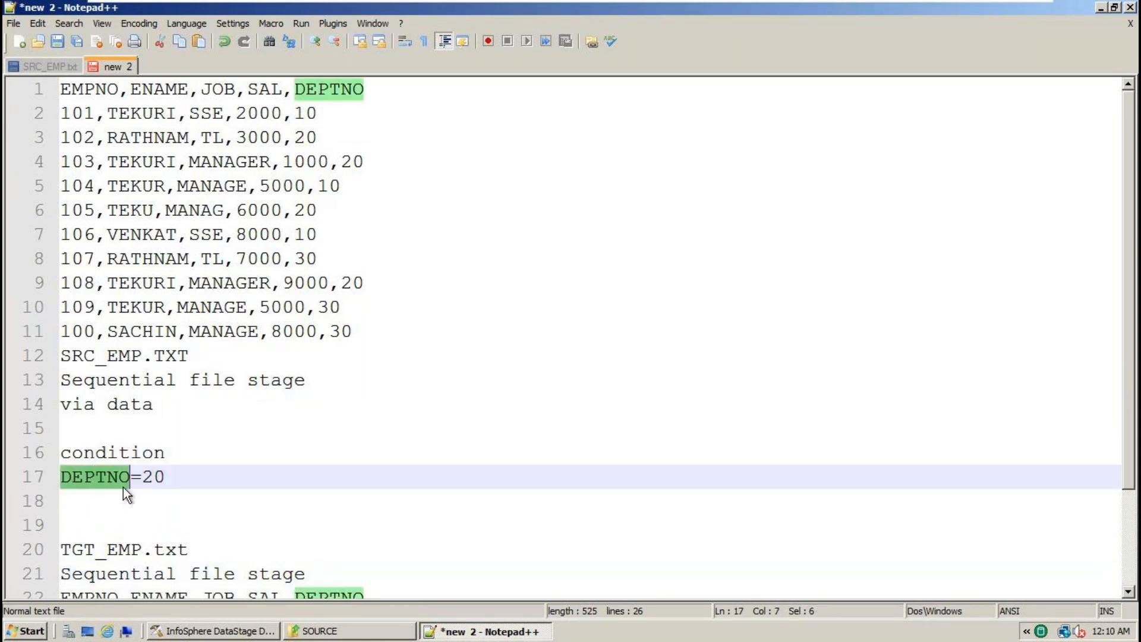
pyautogui.click(179, 478)
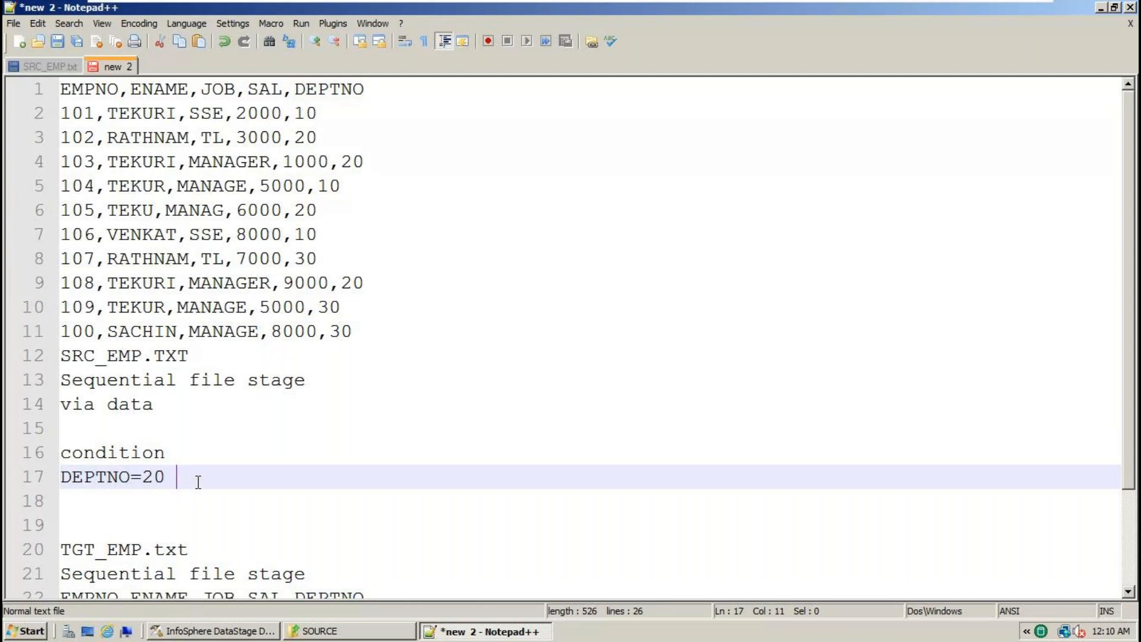
pyautogui.press('Return')
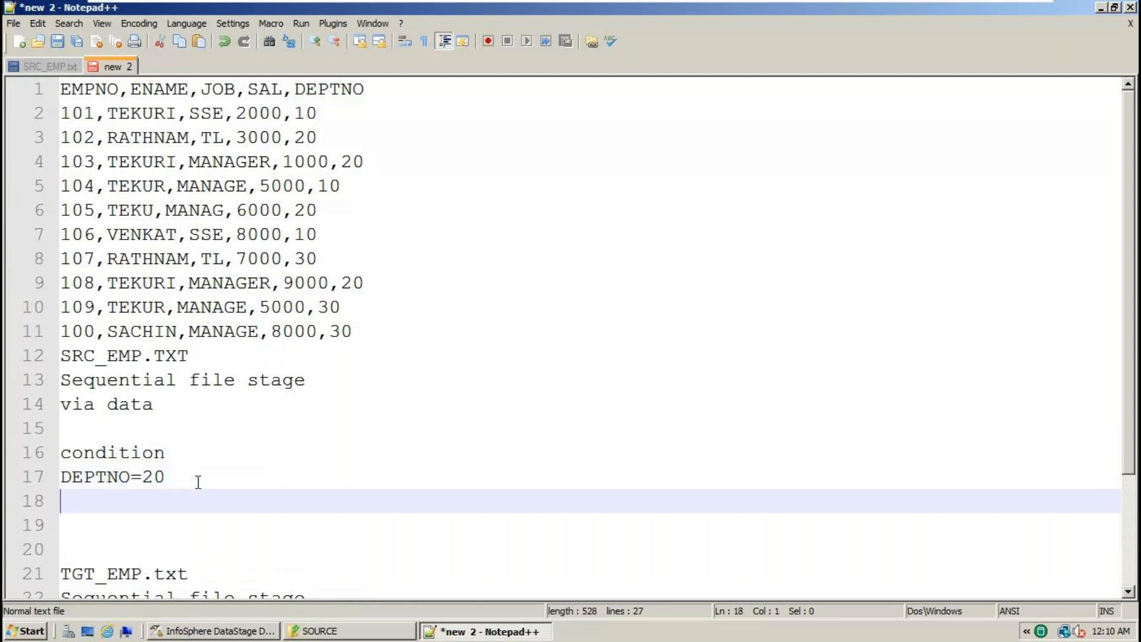
# - Type FilterStage on a new line below the DEPTNO=20 condition
pyautogui.press('Return')
pyautogui.write('File')
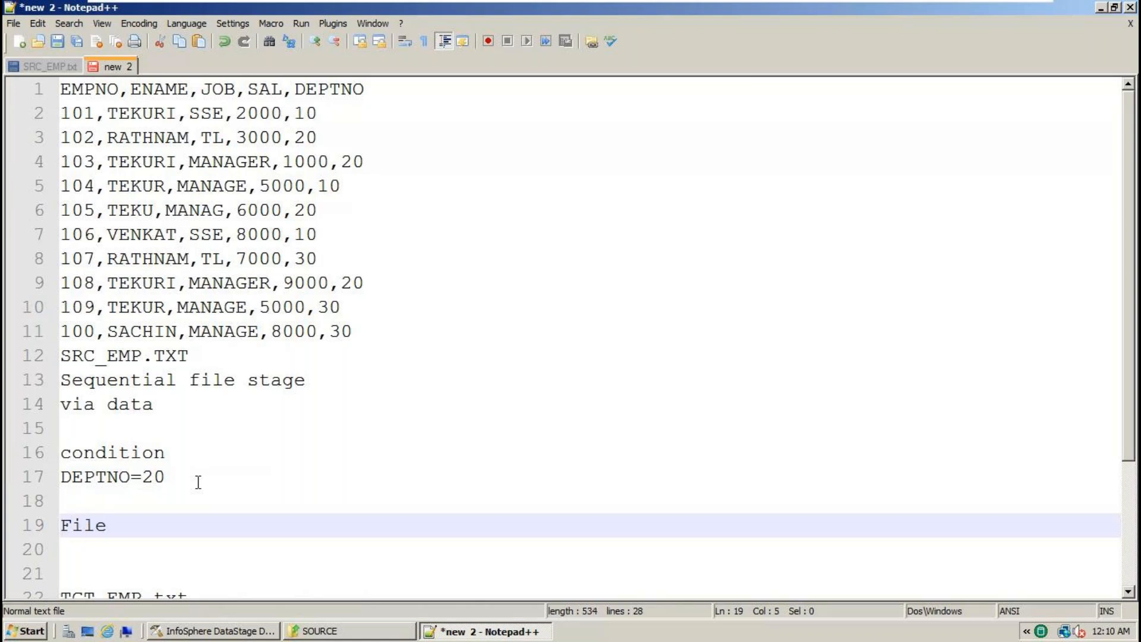
pyautogui.press('BackSpace')
pyautogui.write('terStage')
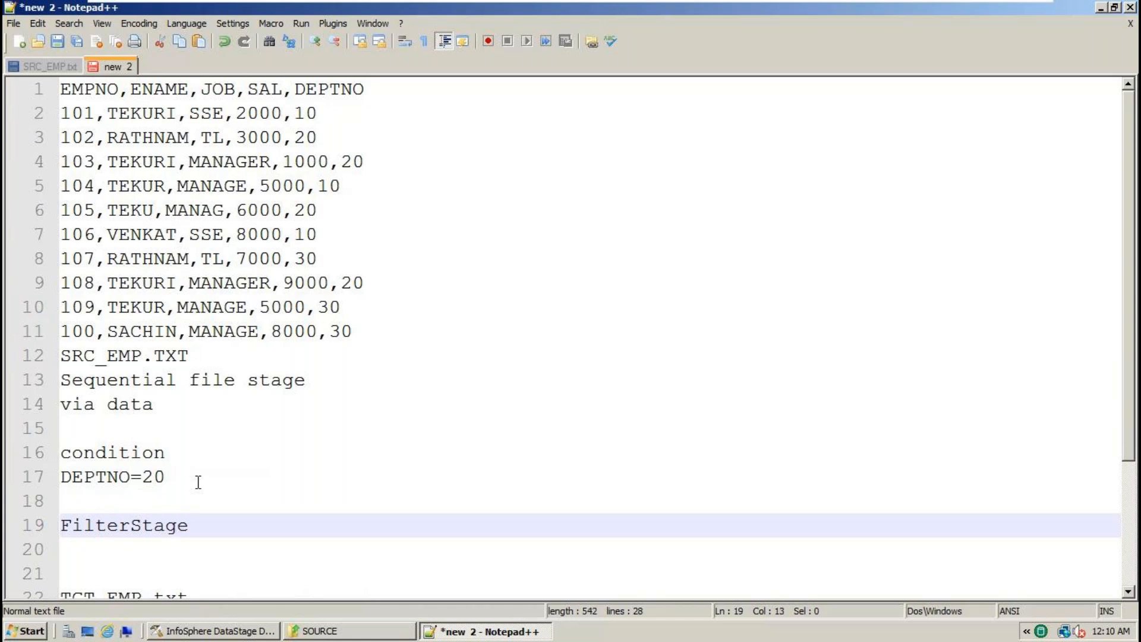
# - Highlight FilterStage, the condition, source and target rows for review, then switch to DataStage Designer
pyautogui.doubleClick(126, 526)
pyautogui.moveTo(178, 479); pyautogui.dragTo(42, 454)
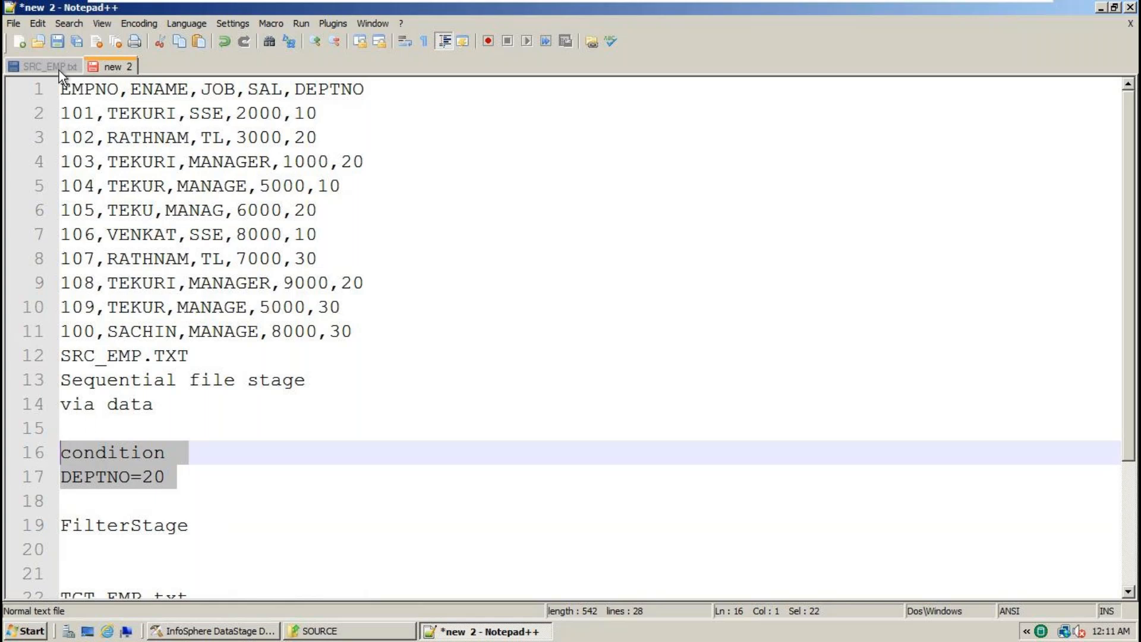
pyautogui.moveTo(403, 350); pyautogui.dragTo(59, 113)
pyautogui.scroll(-2, 229, 432)
pyautogui.moveTo(357, 573); pyautogui.dragTo(60, 453)
pyautogui.click(220, 487)
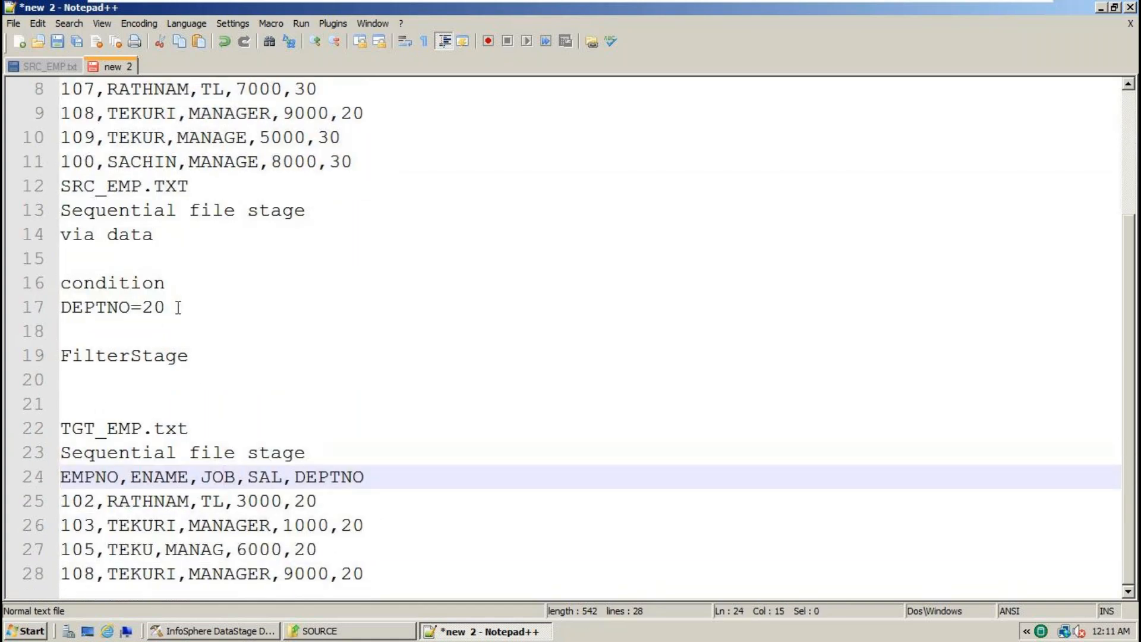
pyautogui.moveTo(177, 308); pyautogui.dragTo(60, 307)
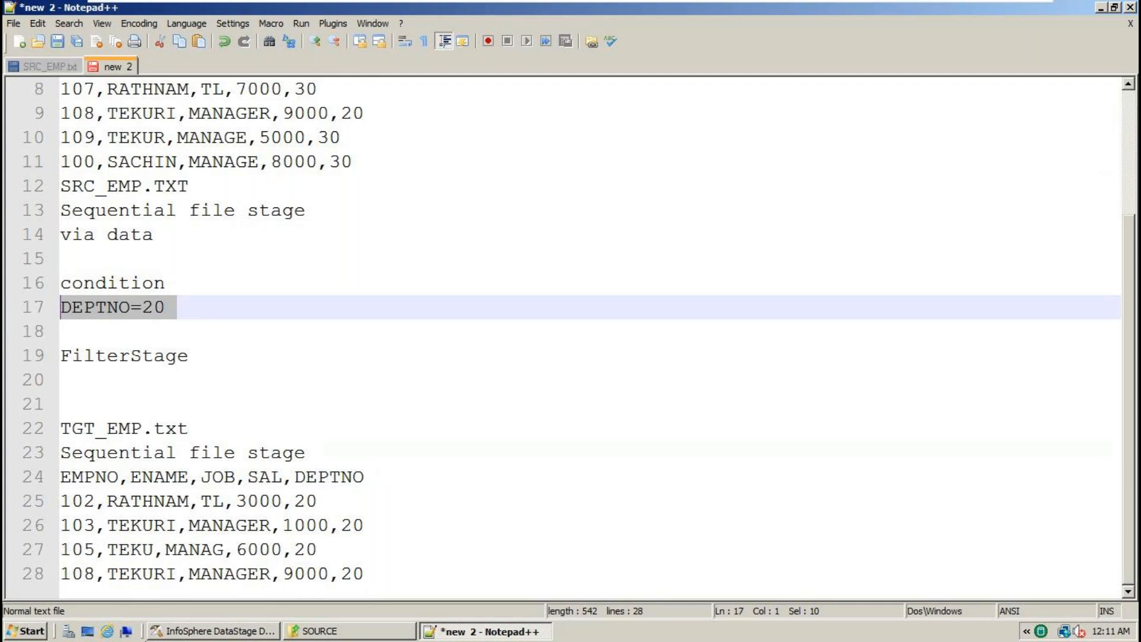
pyautogui.click(211, 631)
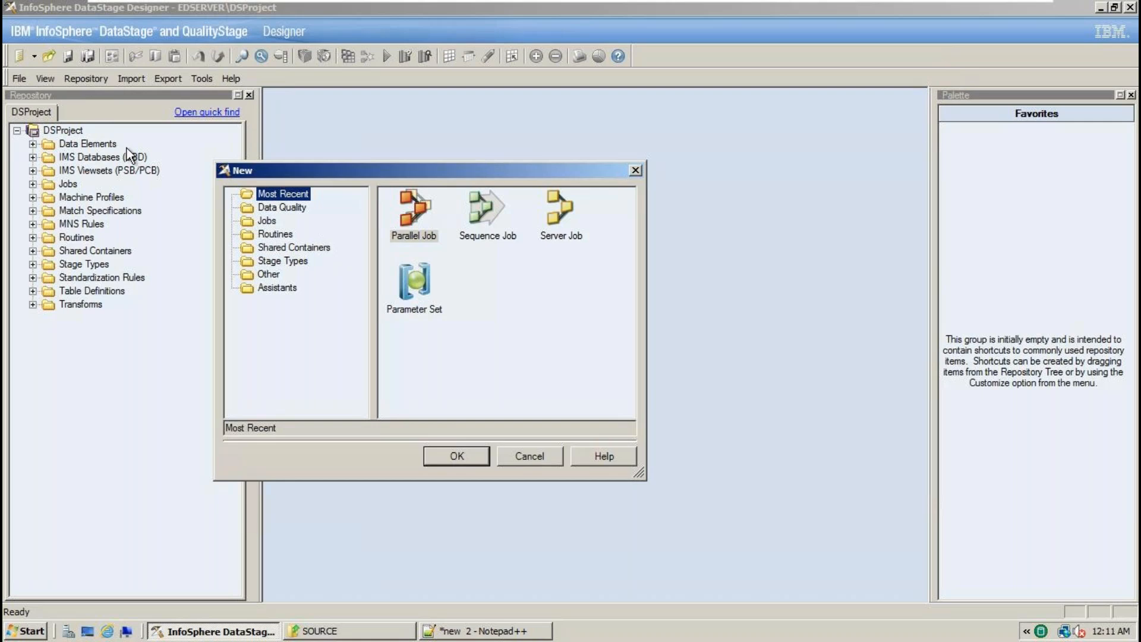
# - Dismiss the New dialog, create a maximized Parallel Job (Untitled.1) via File > New, and show the palette's File group
pyautogui.click(533, 454)
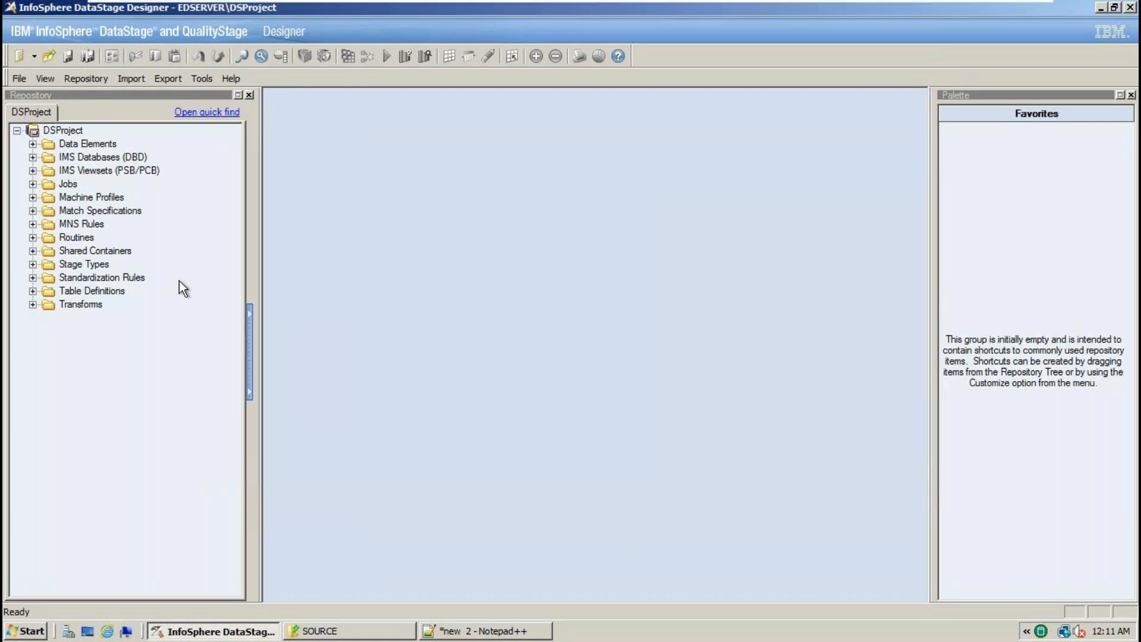
pyautogui.click(22, 83)
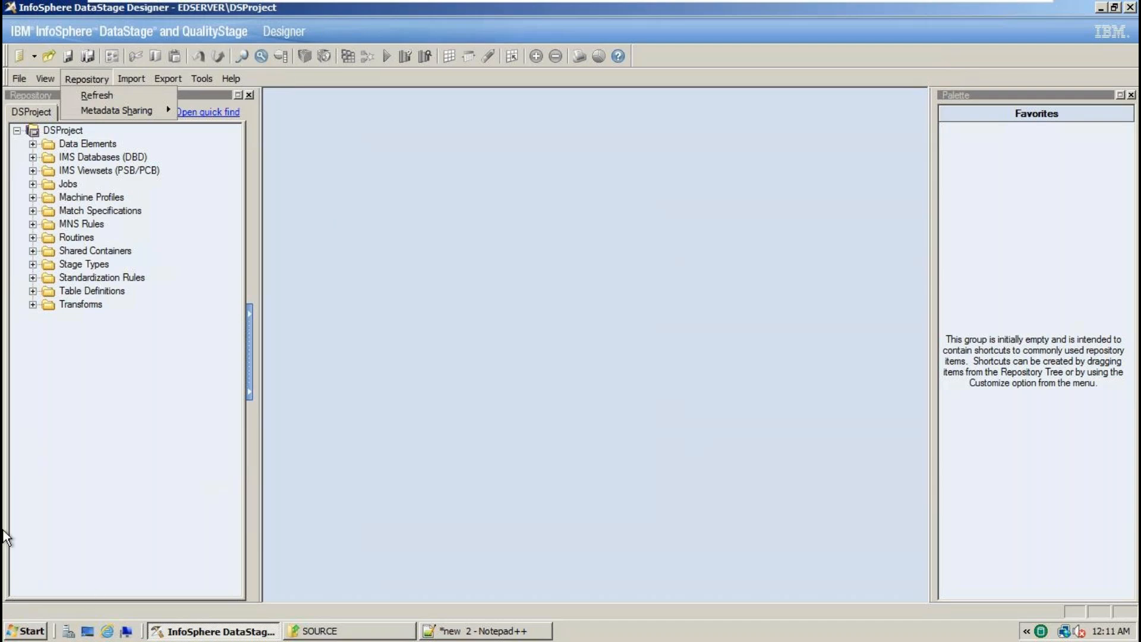
pyautogui.click(21, 81)
pyautogui.click(20, 81)
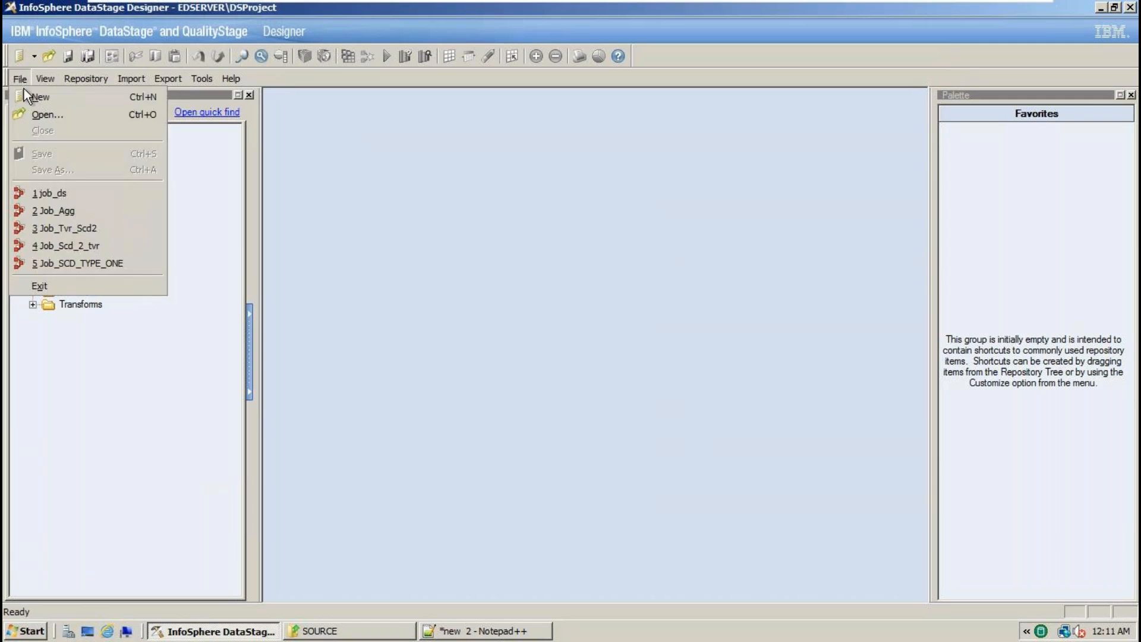
pyautogui.click(34, 96)
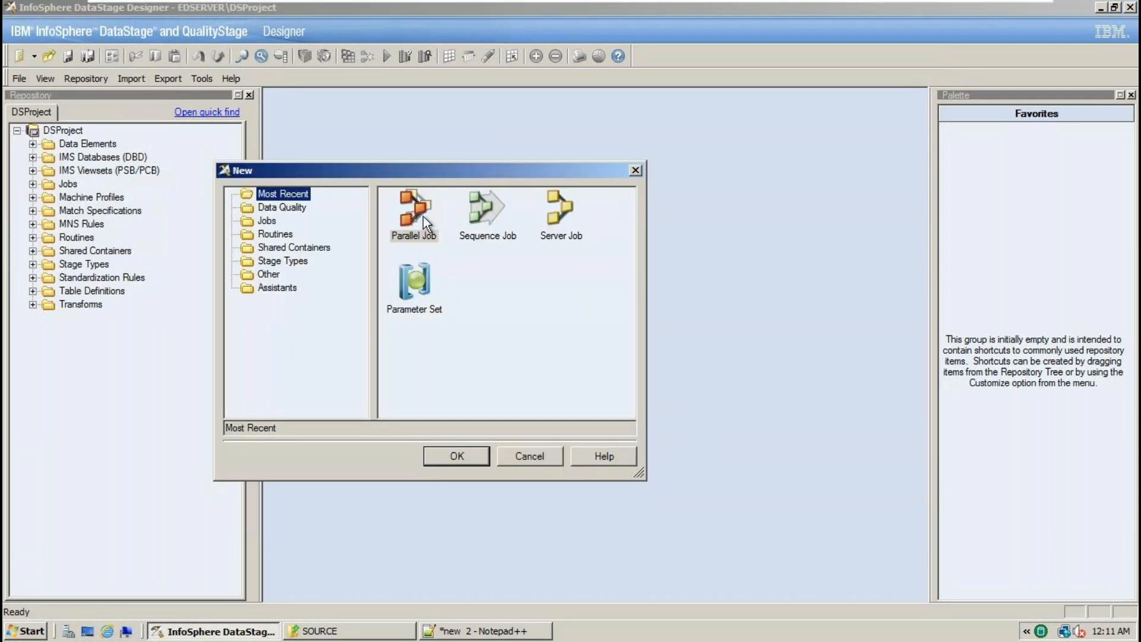
pyautogui.doubleClick(408, 219)
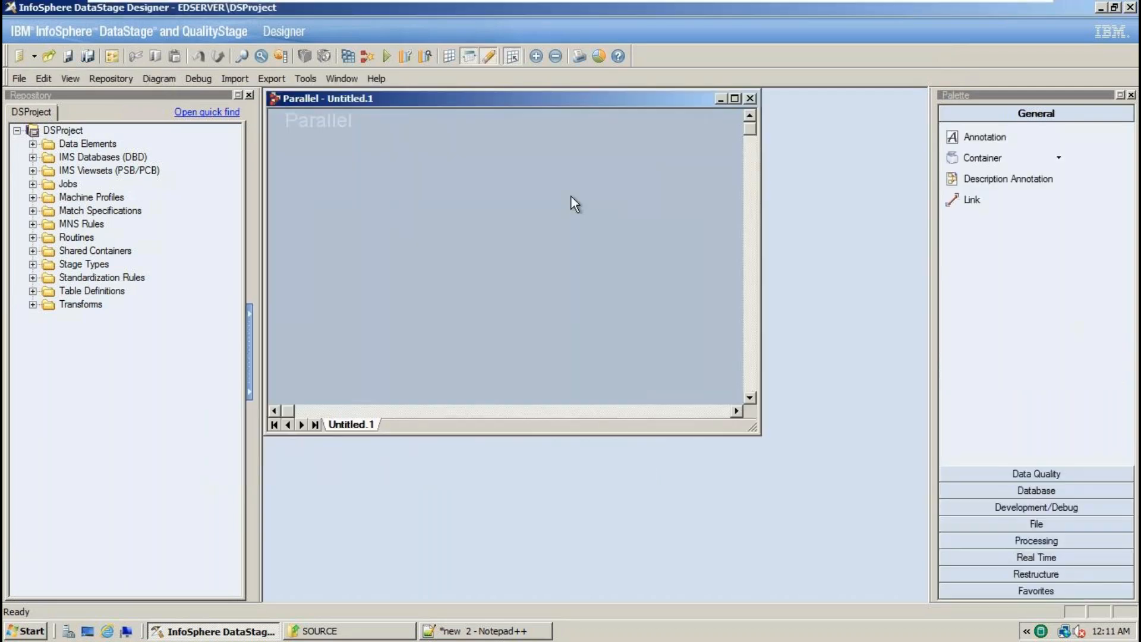
pyautogui.click(735, 99)
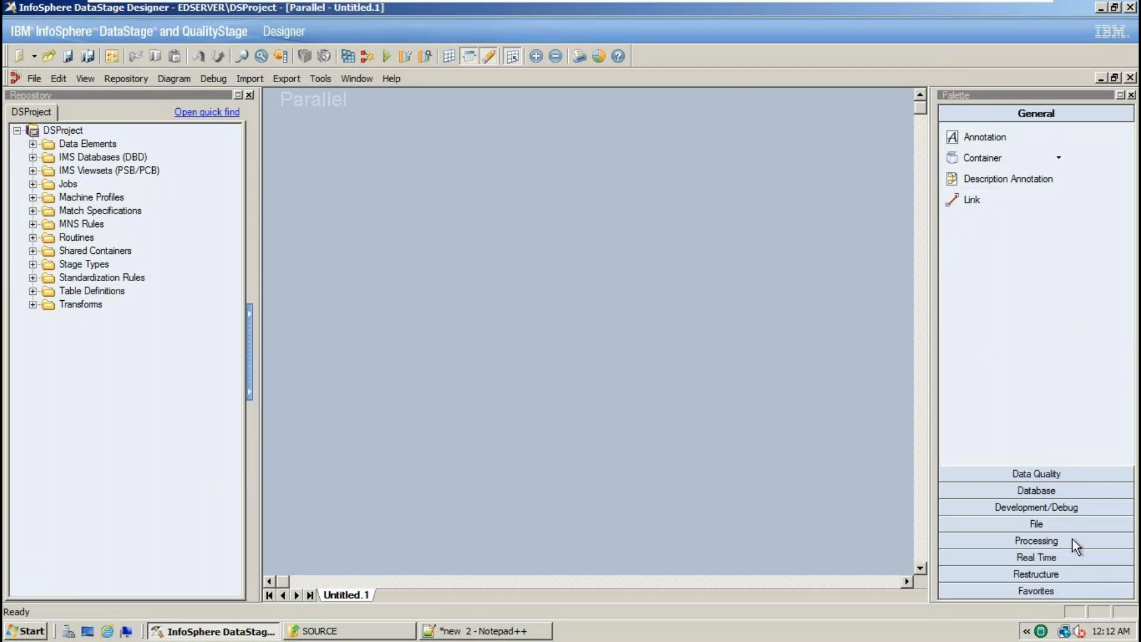
pyautogui.click(1052, 525)
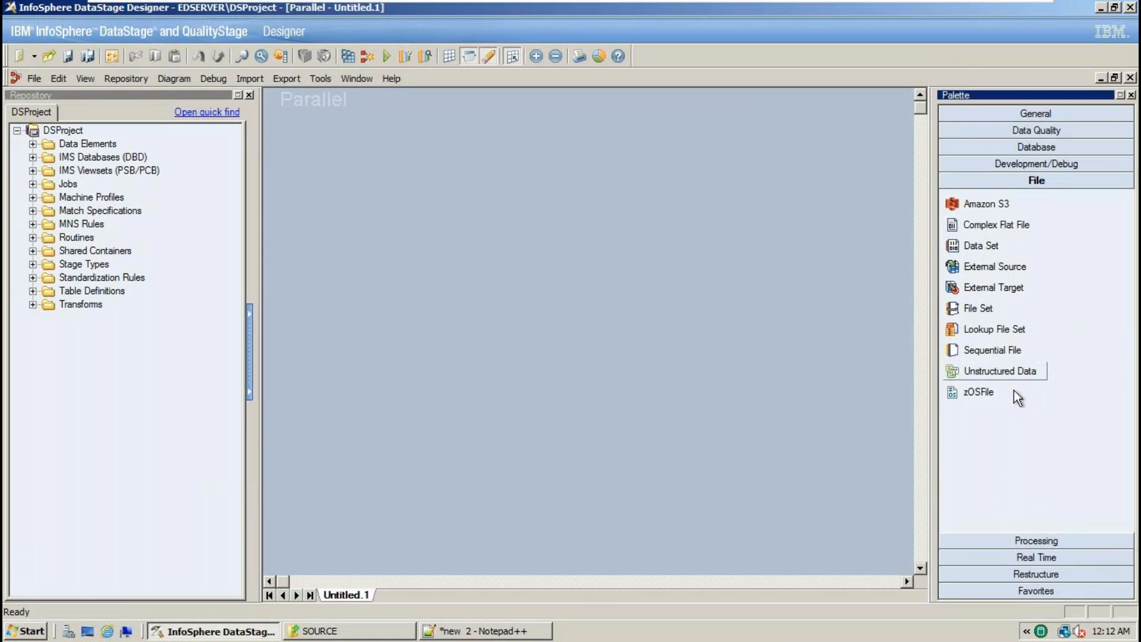
# - Drag two Sequential File stages onto the canvas, Sequential_File_0 on the left and Sequential_File_1 on the right
pyautogui.moveTo(996, 352); pyautogui.dragTo(324, 315)
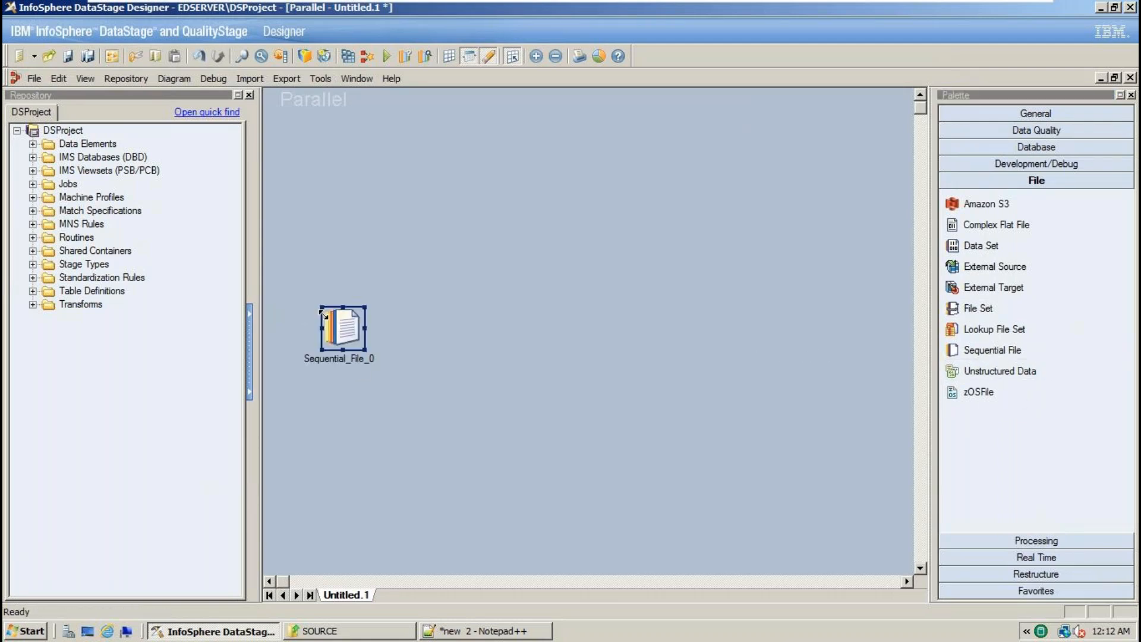
pyautogui.moveTo(771, 209); pyautogui.dragTo(840, 450)
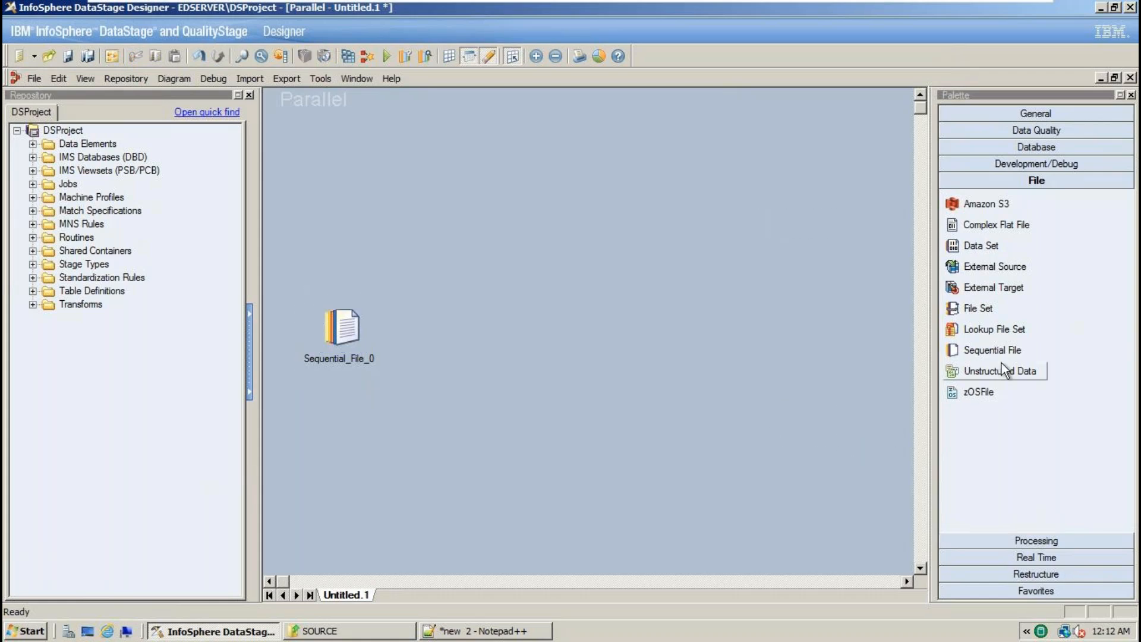
pyautogui.moveTo(1008, 361); pyautogui.dragTo(826, 315)
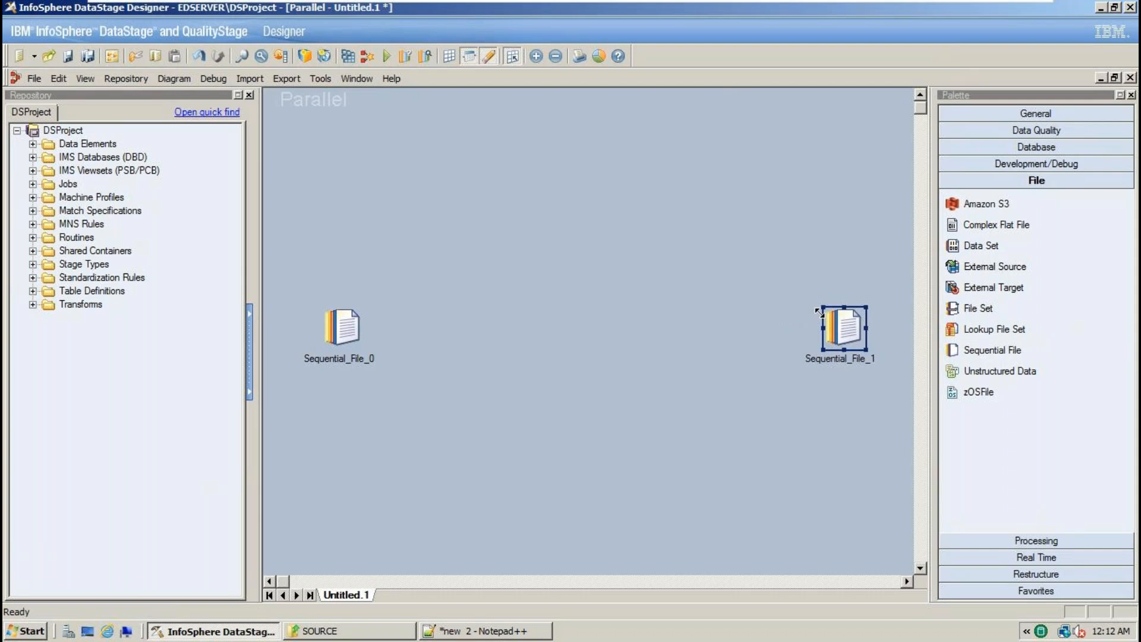
# - Select and deselect both stages on the canvas, then return to Notepad++ and highlight FilterStage
pyautogui.moveTo(276, 98); pyautogui.dragTo(905, 594)
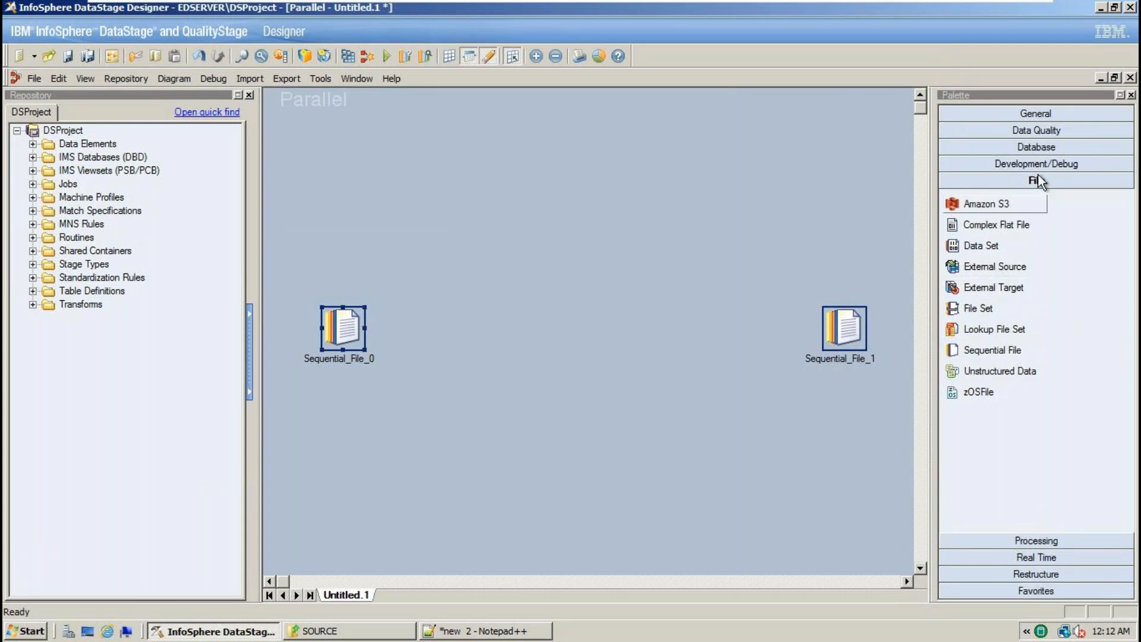
pyautogui.moveTo(277, 111); pyautogui.dragTo(876, 570)
pyautogui.moveTo(473, 216); pyautogui.dragTo(647, 403)
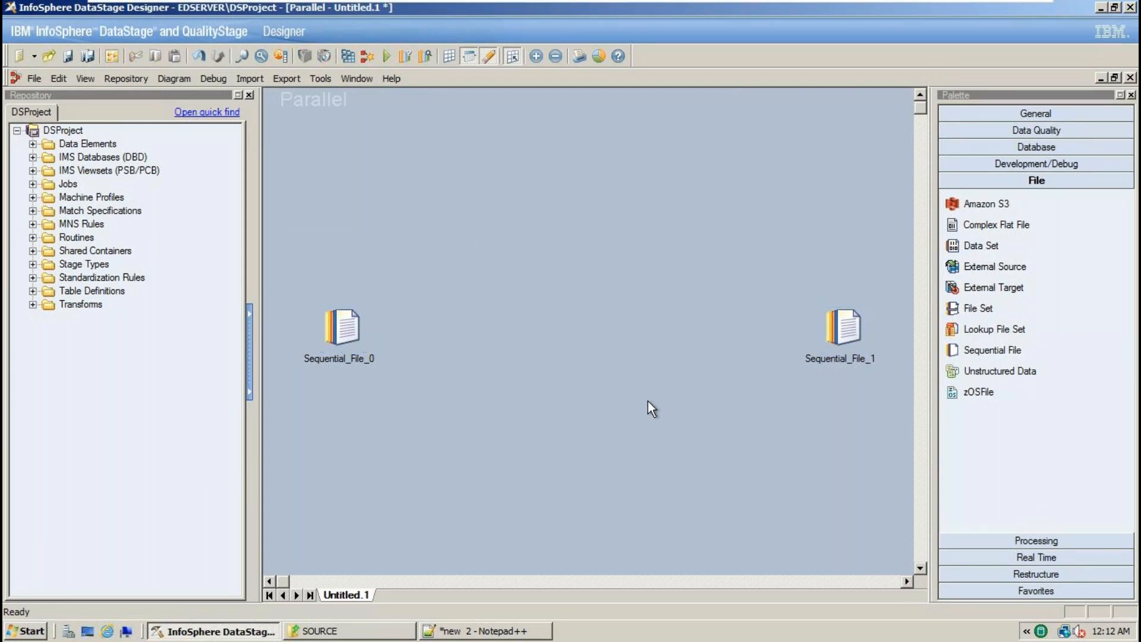
pyautogui.moveTo(474, 213); pyautogui.dragTo(637, 415)
pyautogui.click(503, 631)
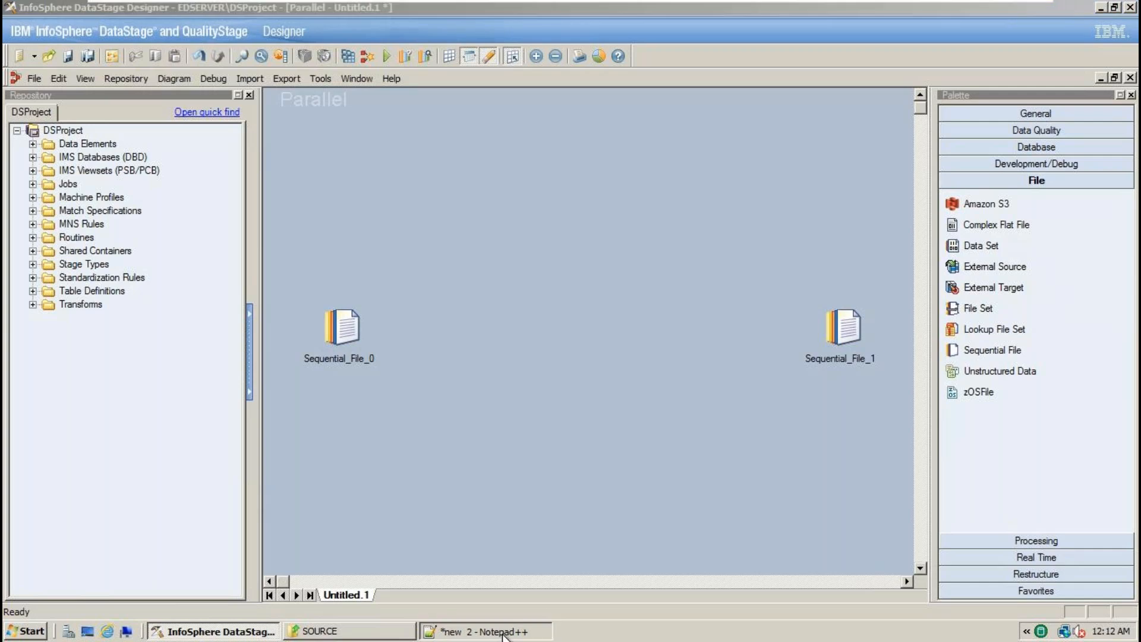
pyautogui.doubleClick(74, 352)
pyautogui.click(261, 631)
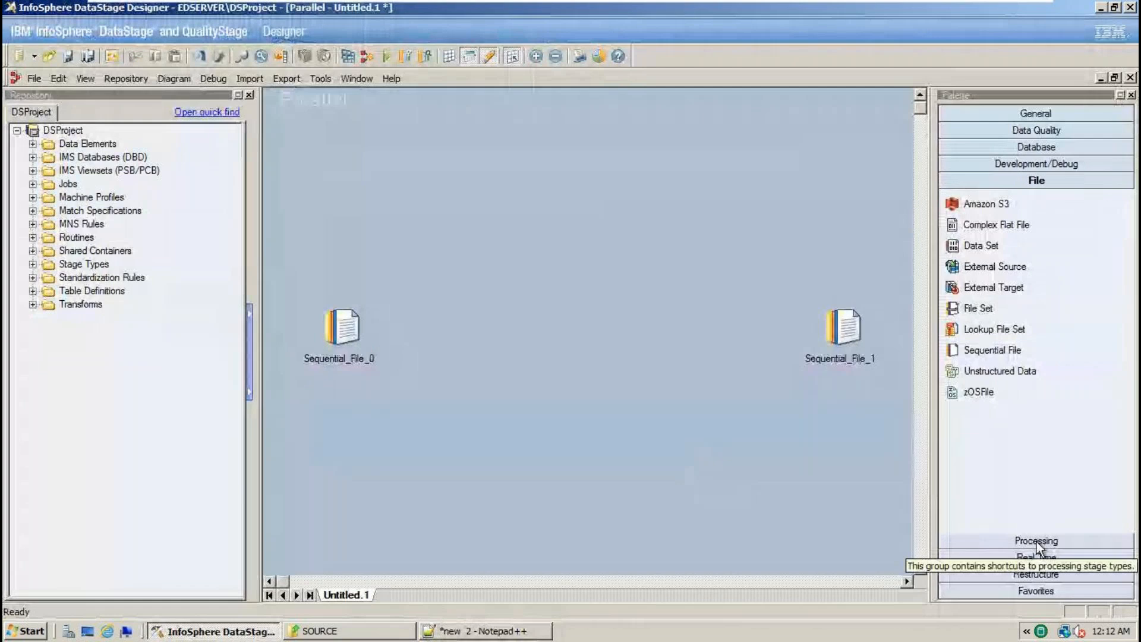
pyautogui.click(1022, 540)
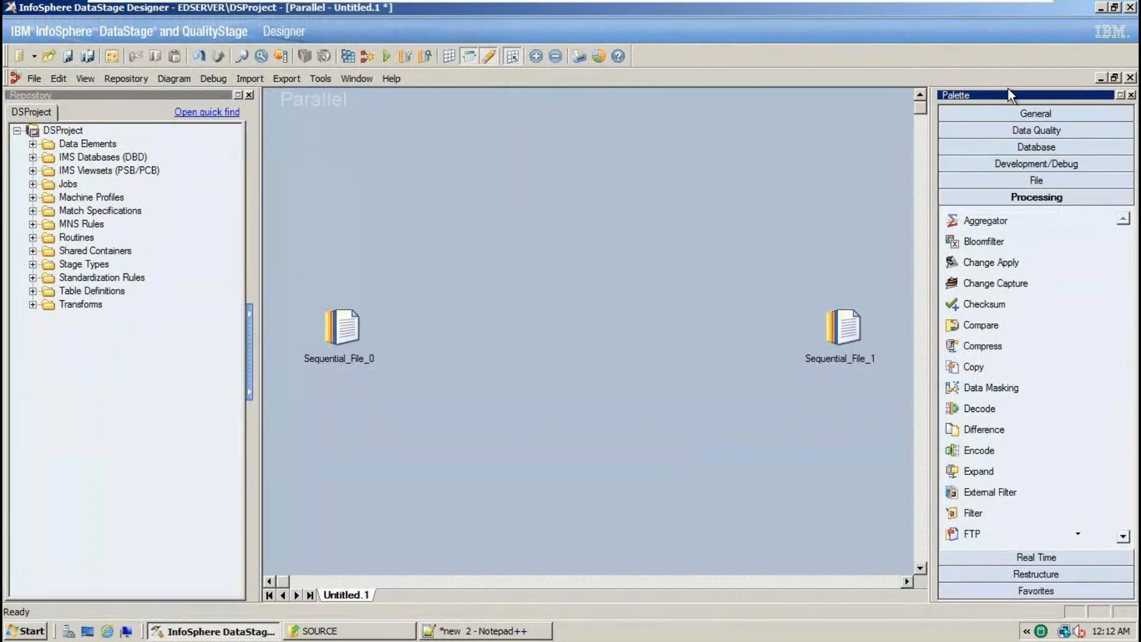
pyautogui.scroll(-2, 1004, 473)
pyautogui.moveTo(989, 475); pyautogui.dragTo(567, 329)
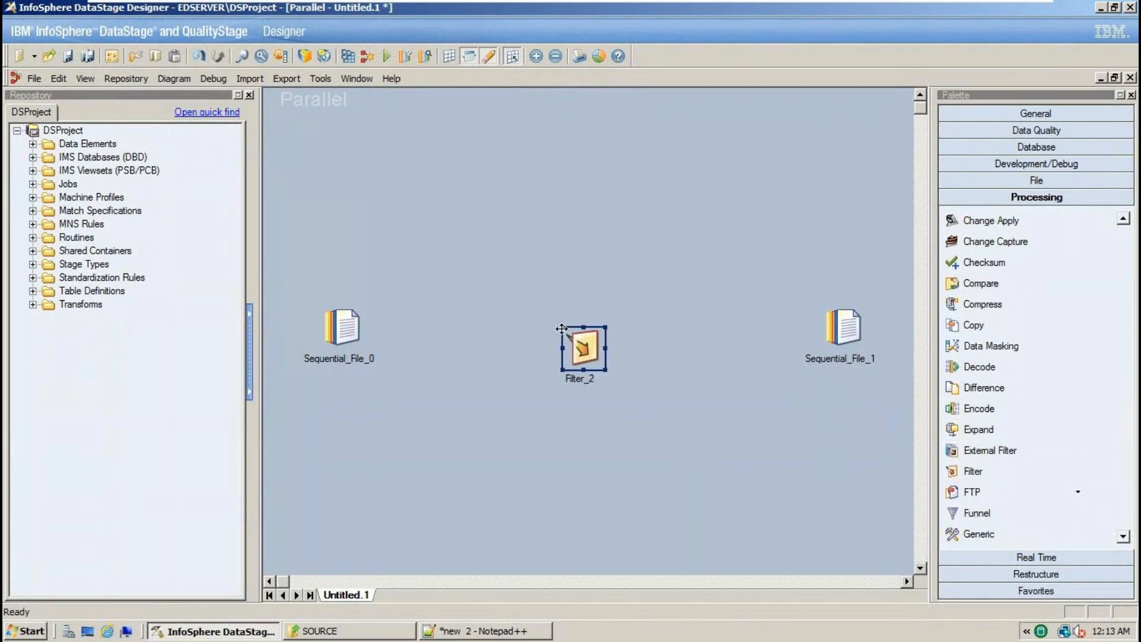
pyautogui.moveTo(330, 297); pyautogui.dragTo(375, 406)
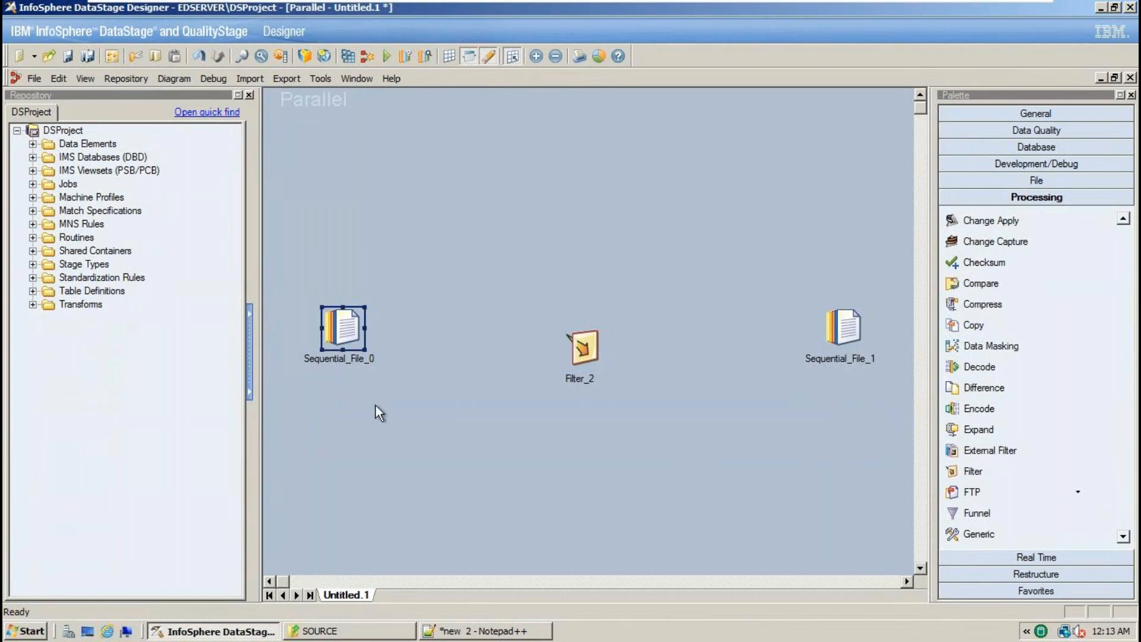
pyautogui.moveTo(797, 217); pyautogui.dragTo(891, 415)
pyautogui.moveTo(491, 184); pyautogui.dragTo(639, 438)
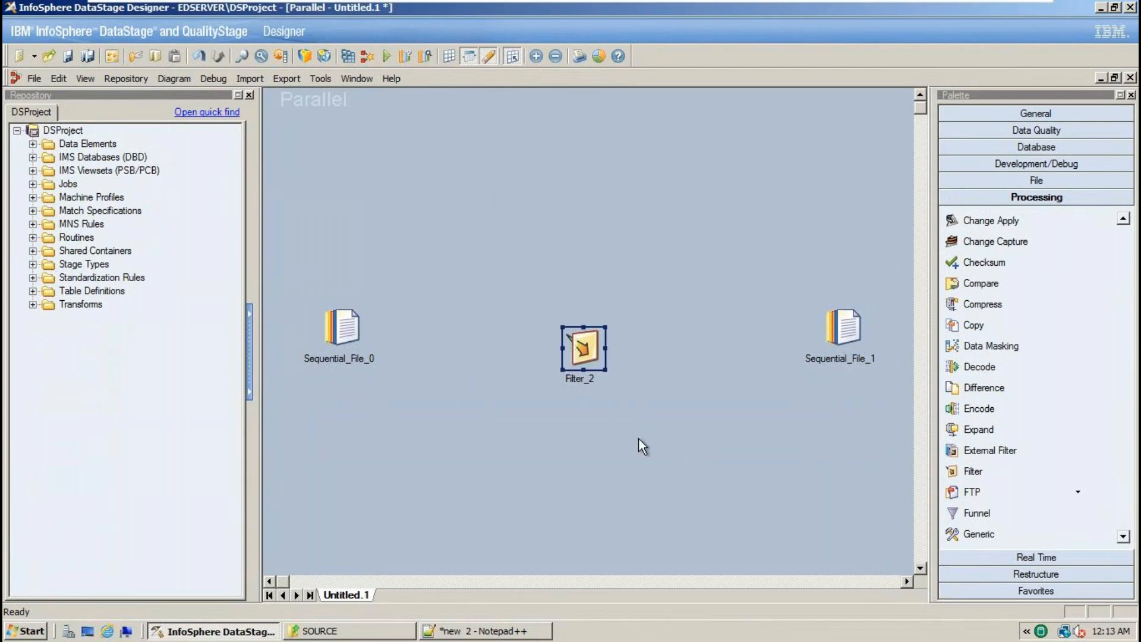
pyautogui.moveTo(280, 203); pyautogui.dragTo(900, 463)
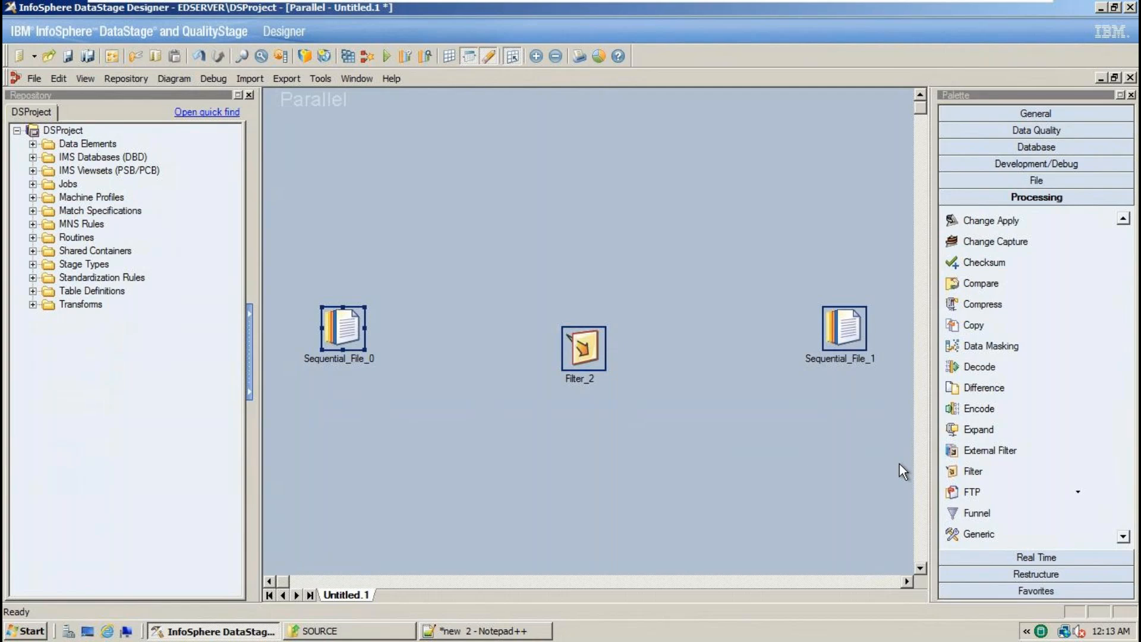
pyautogui.moveTo(302, 240); pyautogui.dragTo(903, 507)
# - Draw DSLink3 from Sequential_File_0 to Filter_2 and DSLink4 from Filter_2 to Sequential_File_1
pyautogui.click(1042, 118)
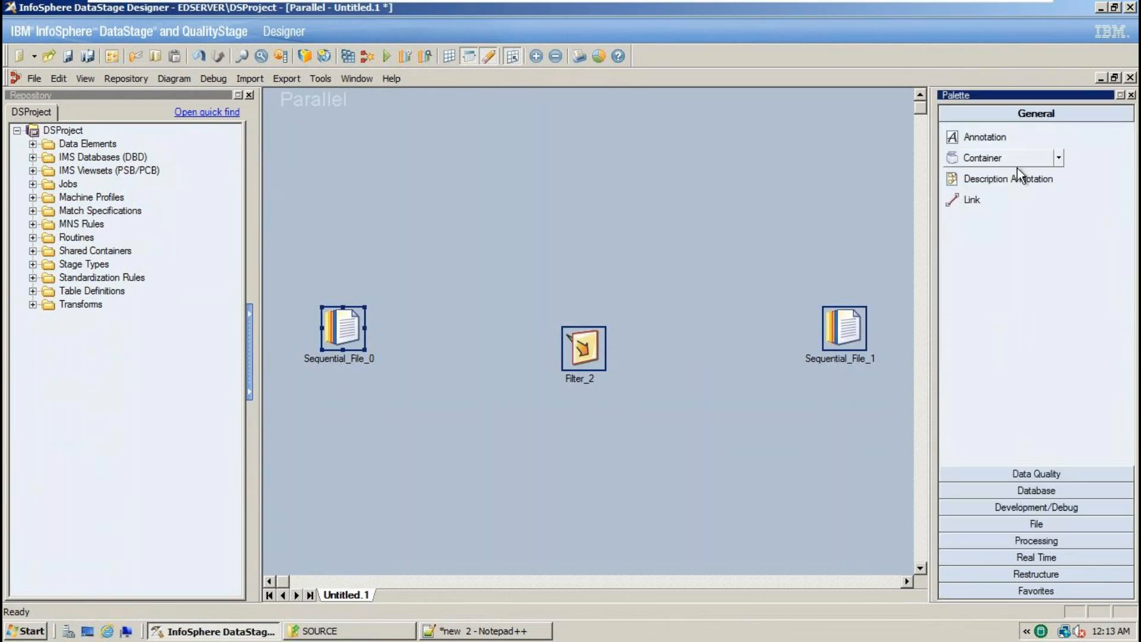
pyautogui.click(996, 204)
pyautogui.moveTo(352, 336)
pyautogui.mouseDown()
pyautogui.moveTo(522, 359)
pyautogui.moveTo(586, 347)
pyautogui.mouseUp()
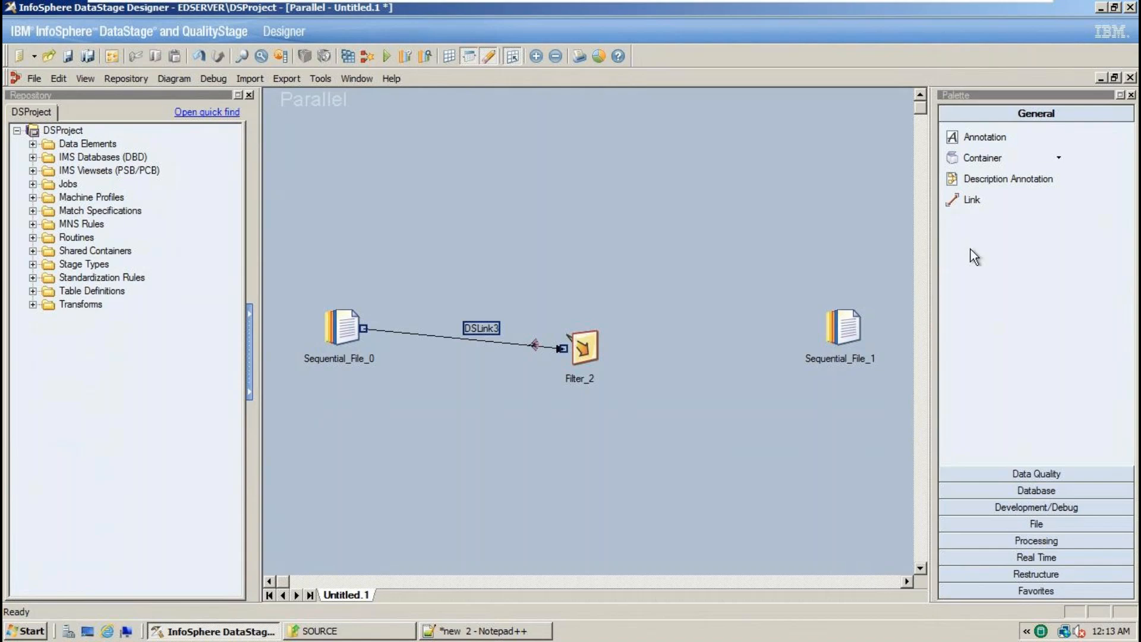
pyautogui.click(972, 199)
pyautogui.moveTo(588, 348); pyautogui.dragTo(852, 333)
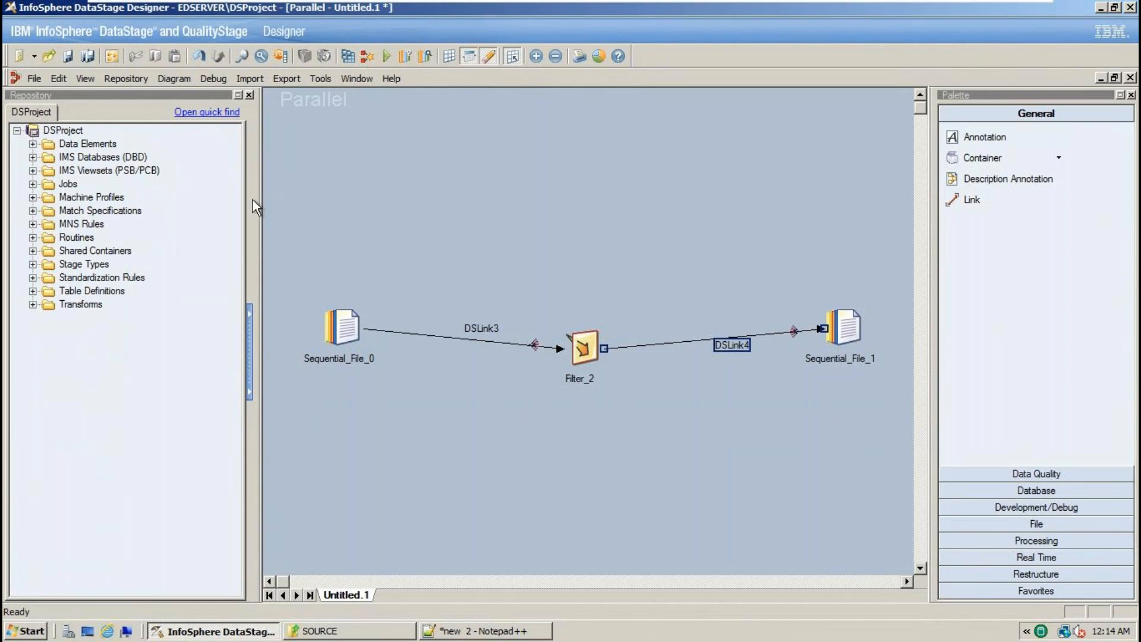
# - Select Sequential_File_0, Sequential_File_1 and Filter_2 in turn to check the linked stages
pyautogui.click(338, 327)
pyautogui.click(847, 324)
pyautogui.click(590, 350)
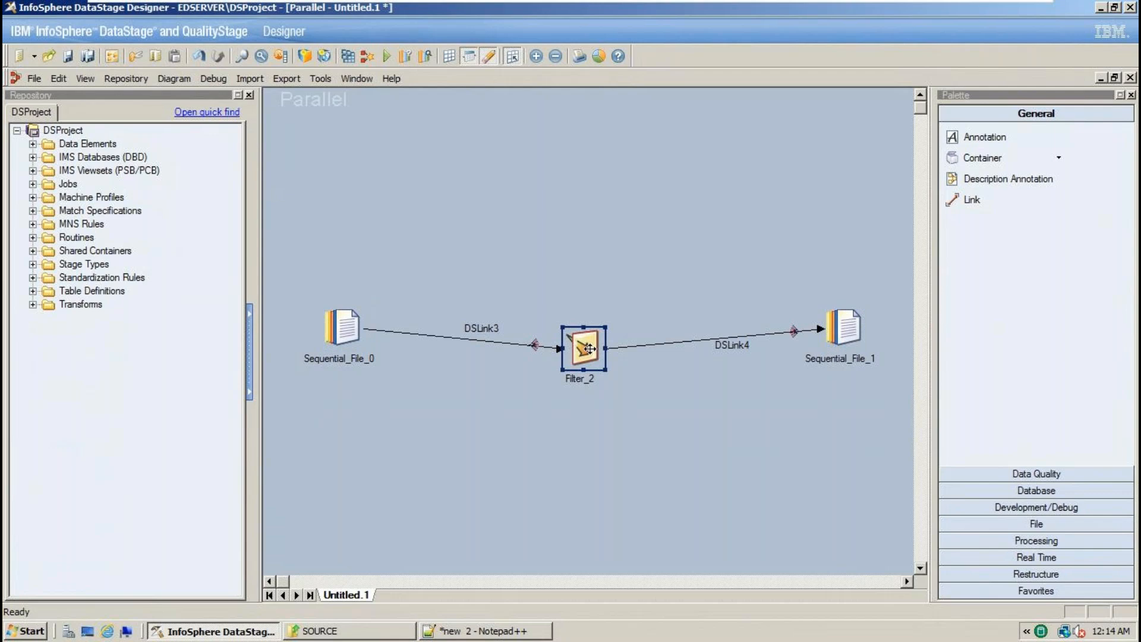
pyautogui.click(362, 631)
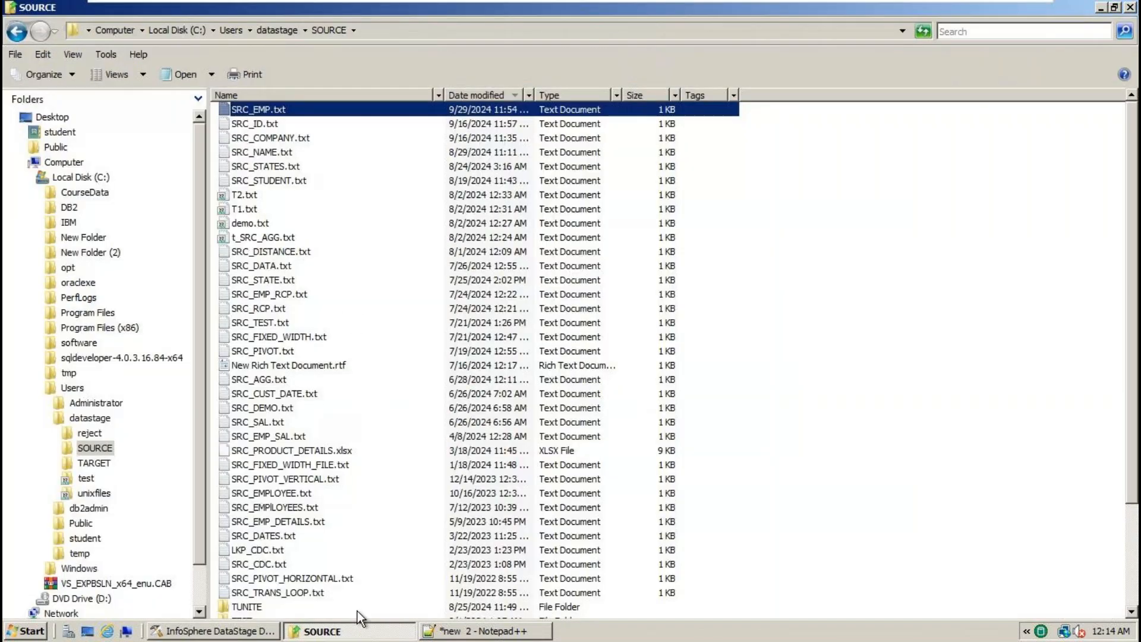
pyautogui.click(365, 31)
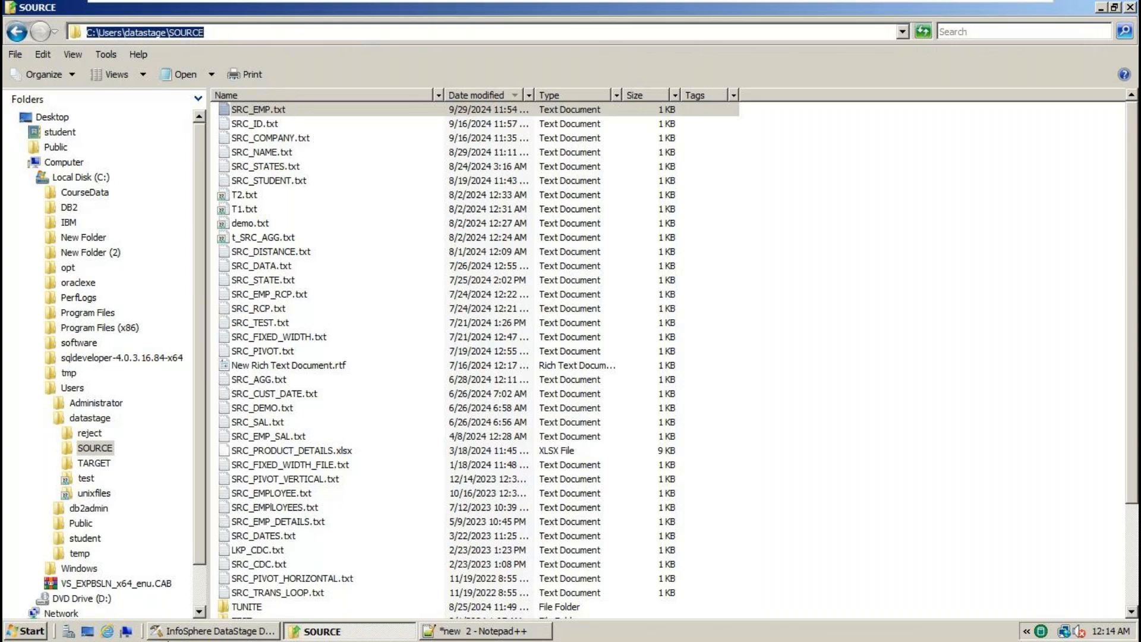
pyautogui.click(248, 632)
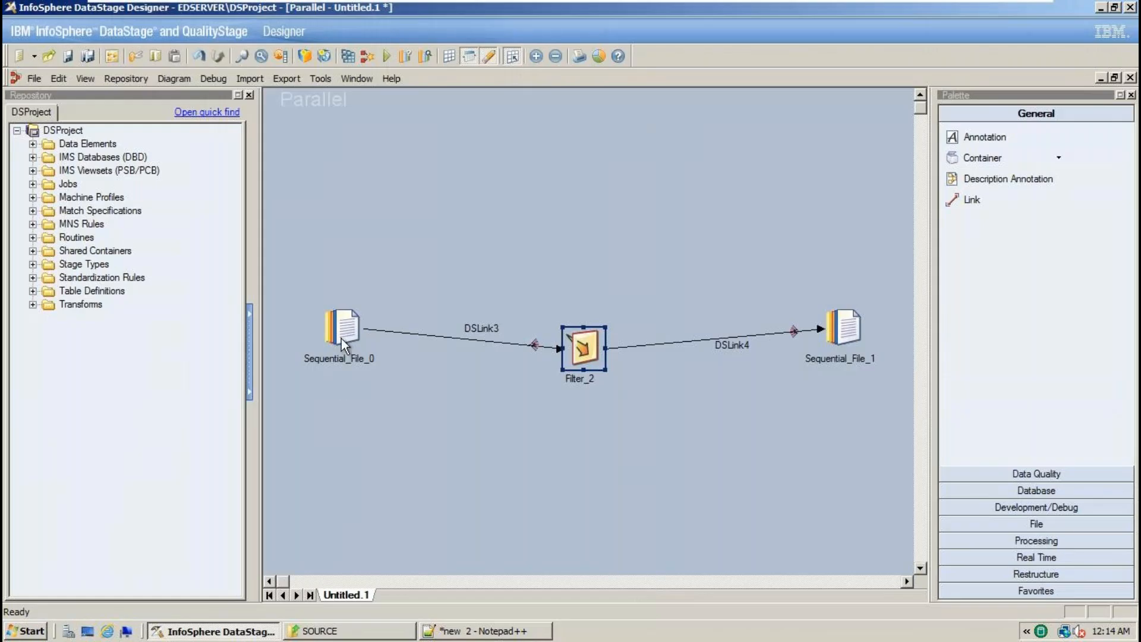
# - Open Sequential_File_0's properties and select its File property for editing
pyautogui.doubleClick(344, 324)
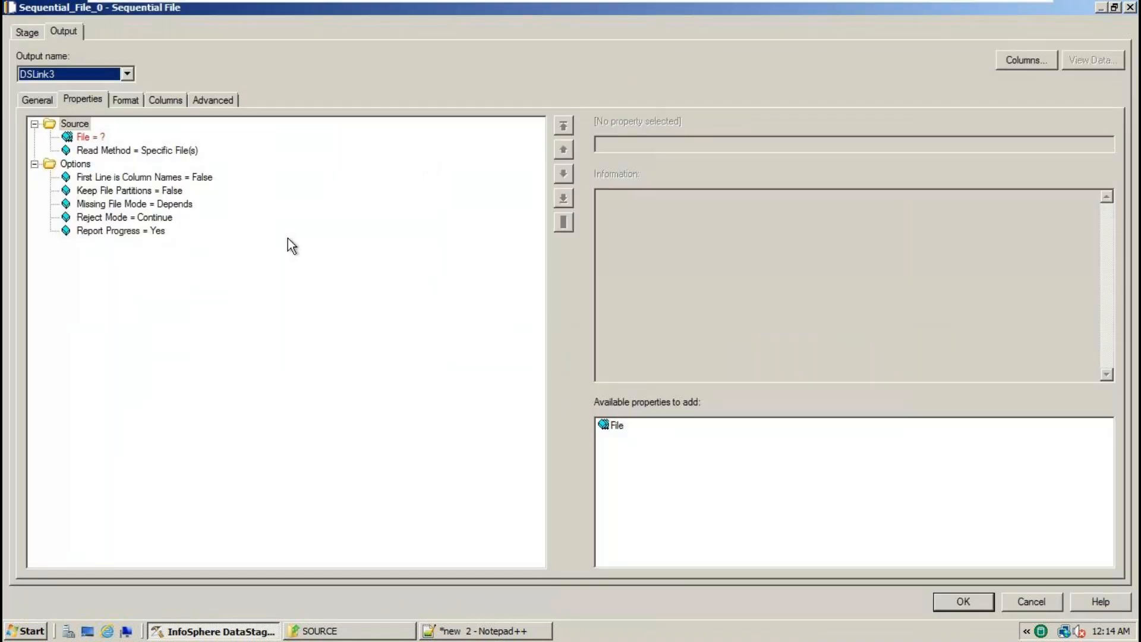
pyautogui.click(91, 137)
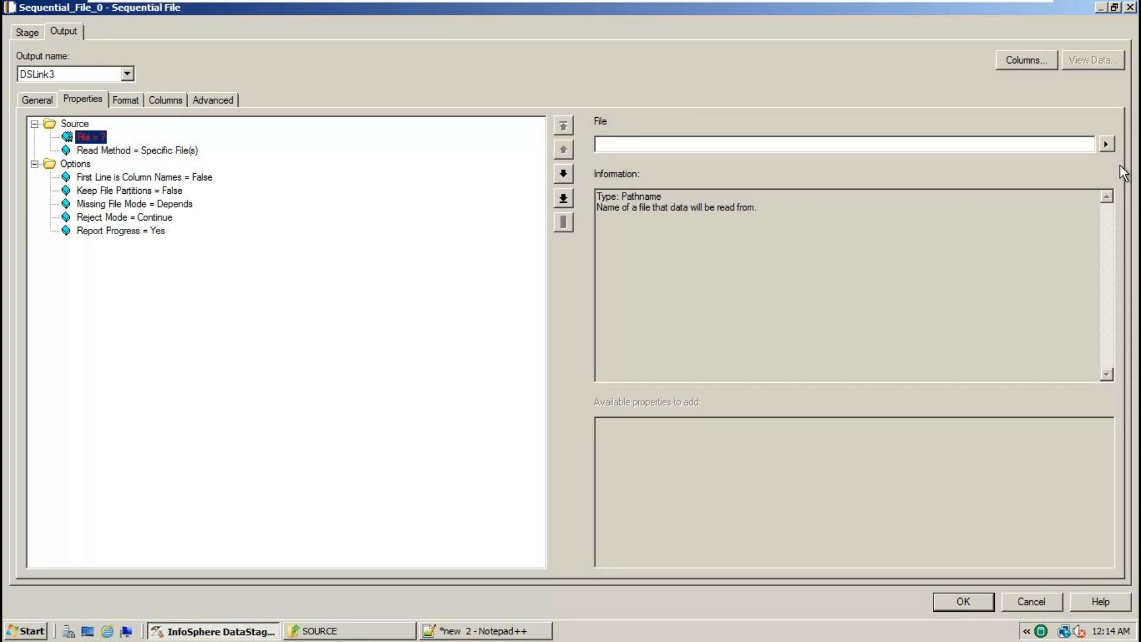
pyautogui.click(1109, 143)
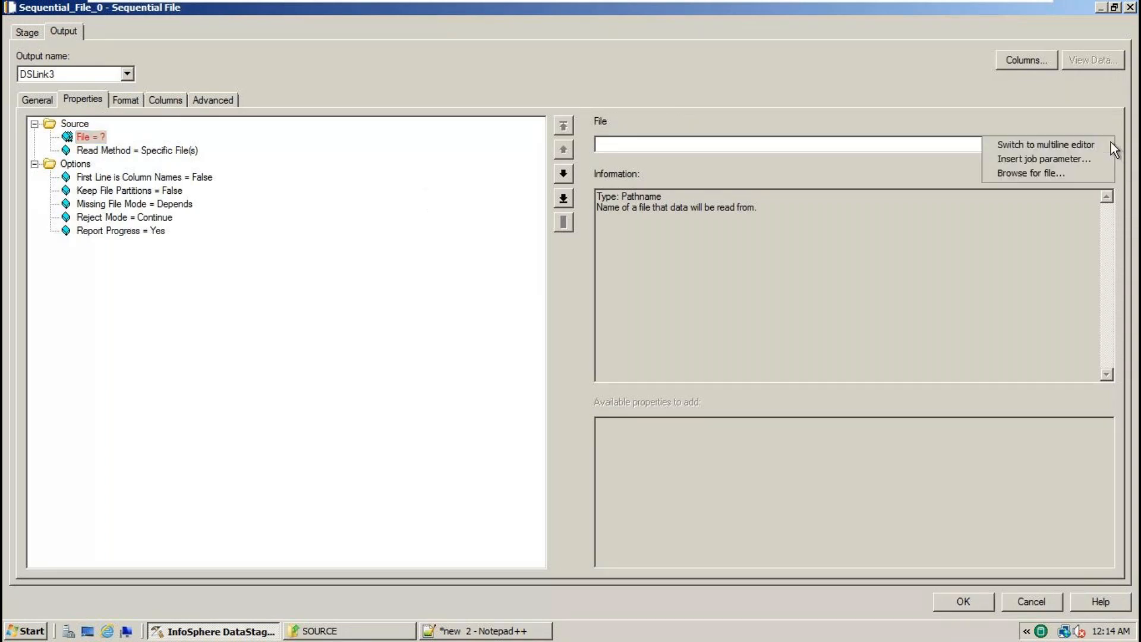
pyautogui.click(690, 145)
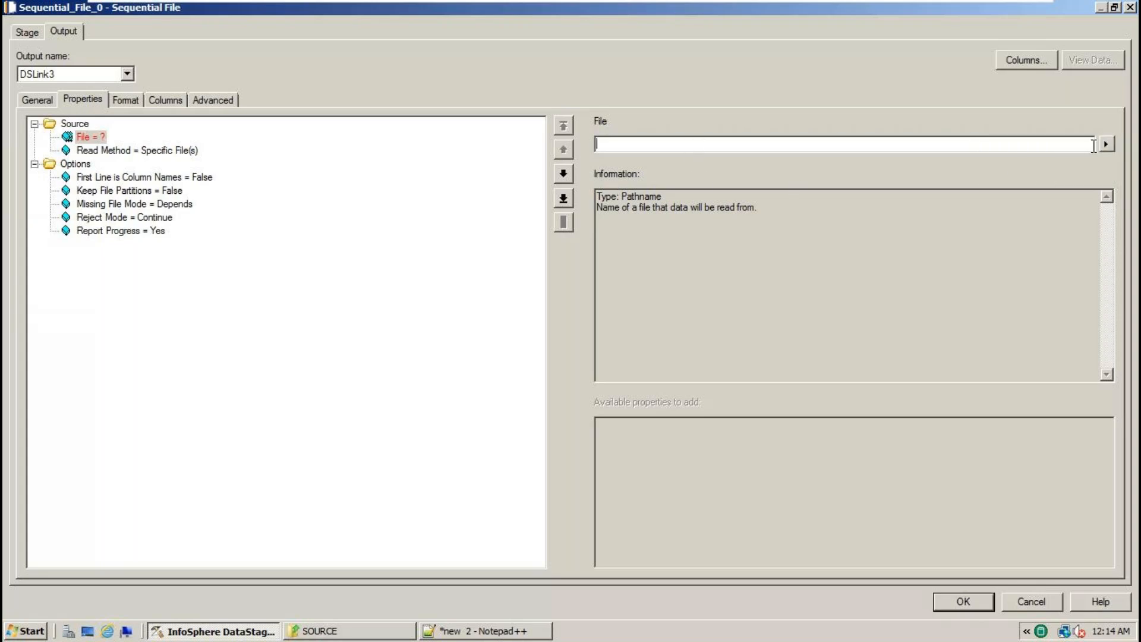
pyautogui.click(349, 632)
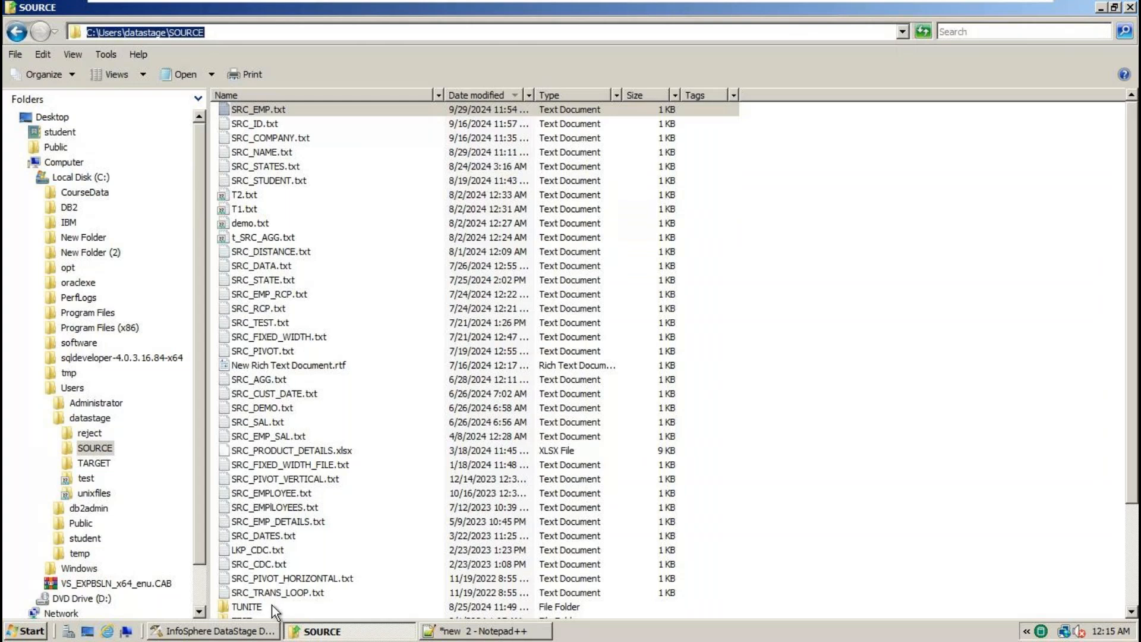
pyautogui.click(271, 631)
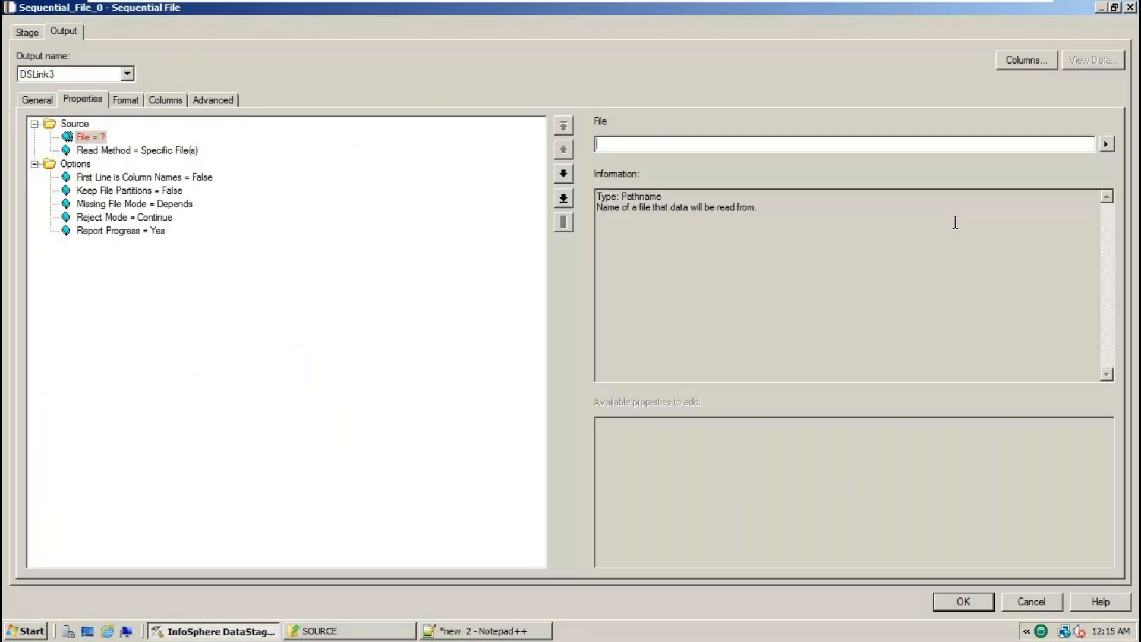
pyautogui.click(1107, 145)
# - Browse the server for a file and go to the datastage SOURCE folder
pyautogui.click(1050, 173)
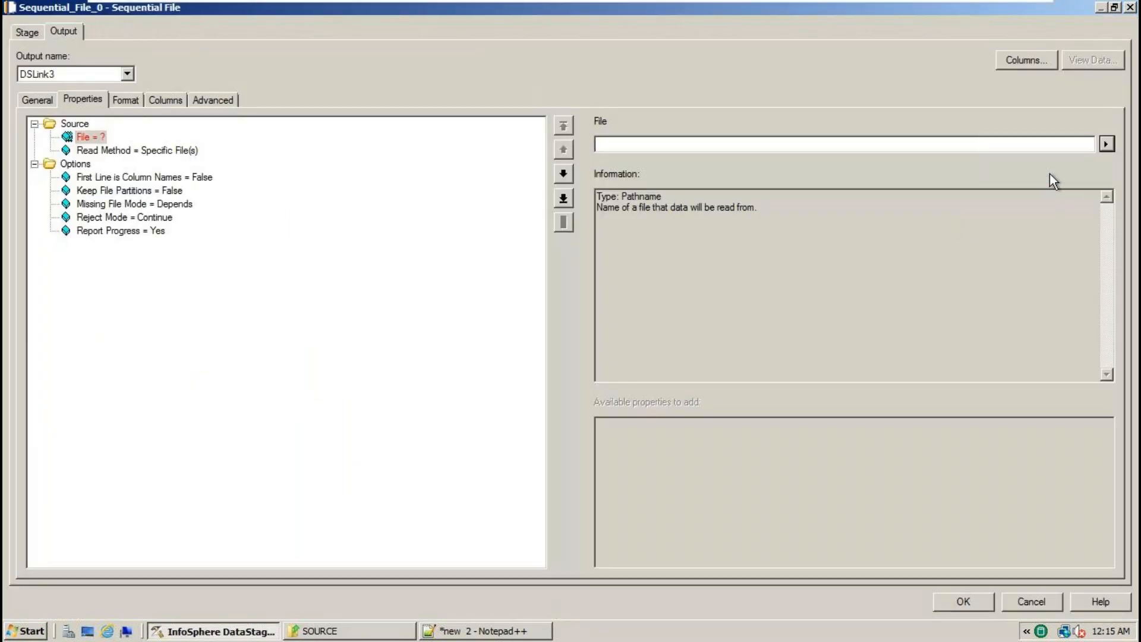
pyautogui.click(666, 209)
pyautogui.click(616, 241)
pyautogui.doubleClick(428, 256)
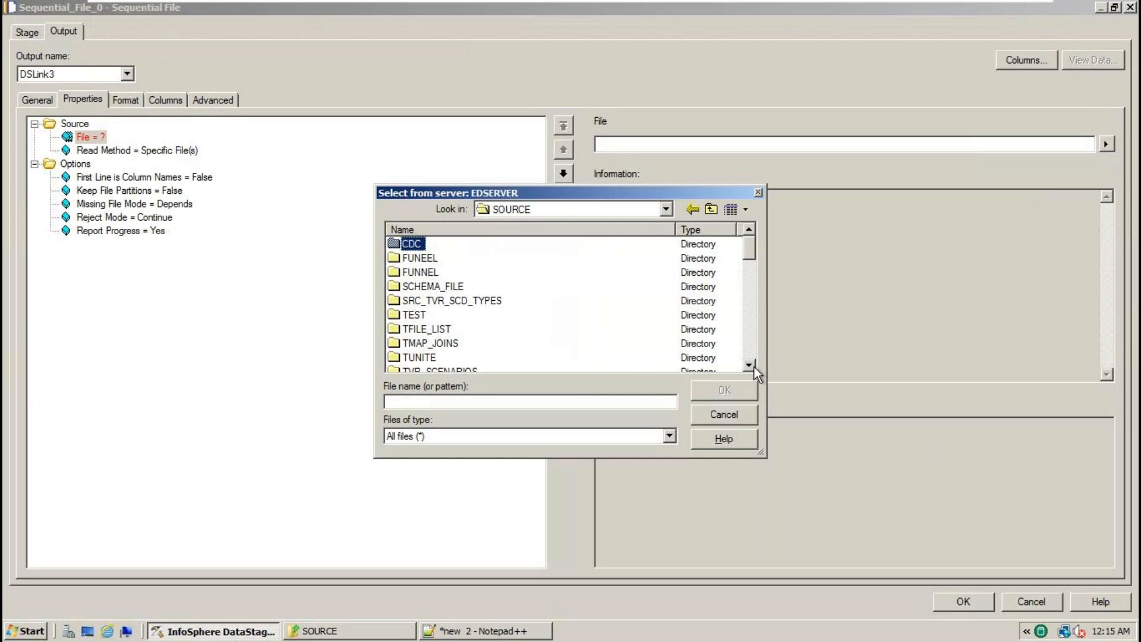
pyautogui.click(750, 364)
pyautogui.click(750, 364)
pyautogui.click(750, 364)
pyautogui.click(750, 364)
pyautogui.click(750, 364)
pyautogui.click(750, 364)
pyautogui.click(750, 364)
pyautogui.click(750, 364)
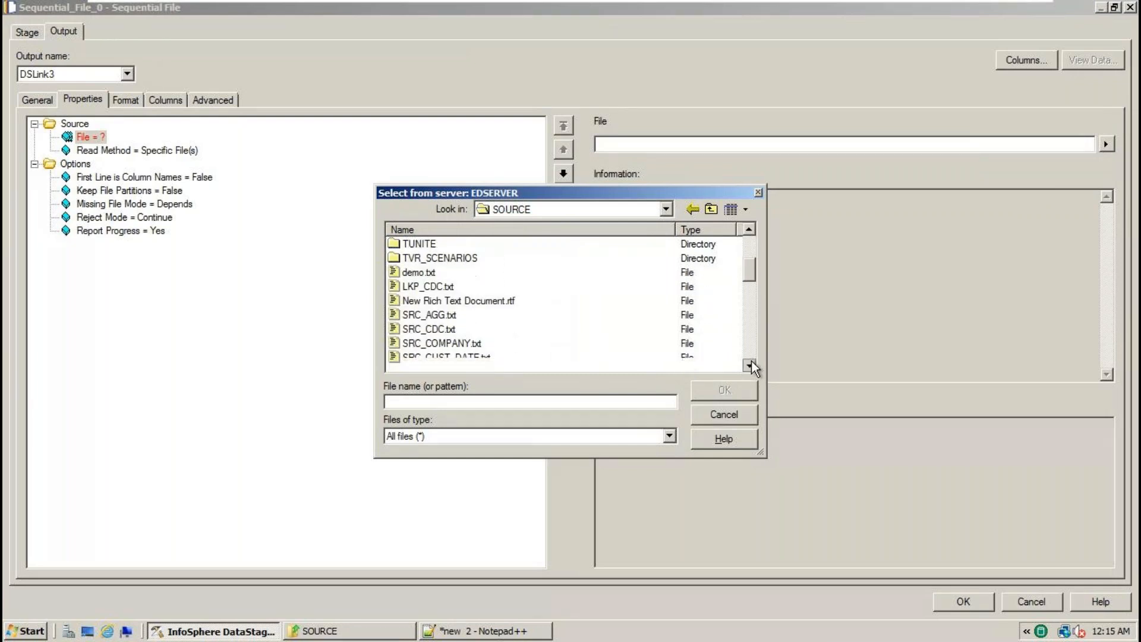
pyautogui.click(750, 364)
pyautogui.click(750, 364)
pyautogui.click(750, 364)
# - Pick SRC_EMP.txt as Sequential_File_0's File value and confirm it
pyautogui.click(470, 632)
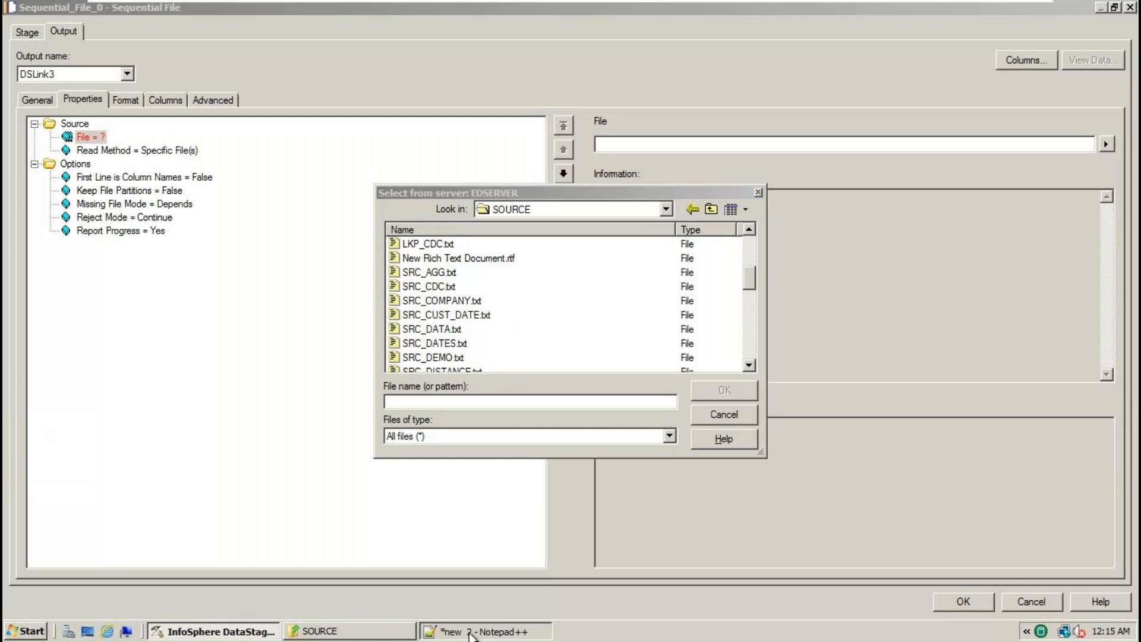
pyautogui.moveTo(189, 186); pyautogui.dragTo(60, 186)
pyautogui.click(179, 631)
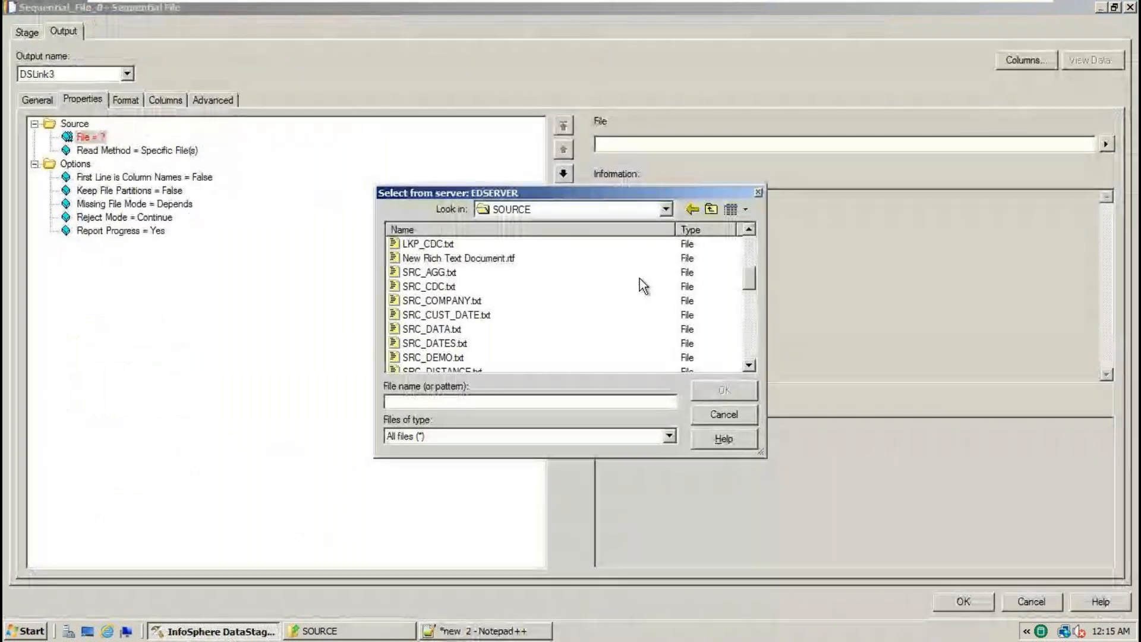
pyautogui.click(750, 365)
pyautogui.click(750, 365)
pyautogui.click(750, 365)
pyautogui.click(750, 365)
pyautogui.click(750, 364)
pyautogui.click(750, 365)
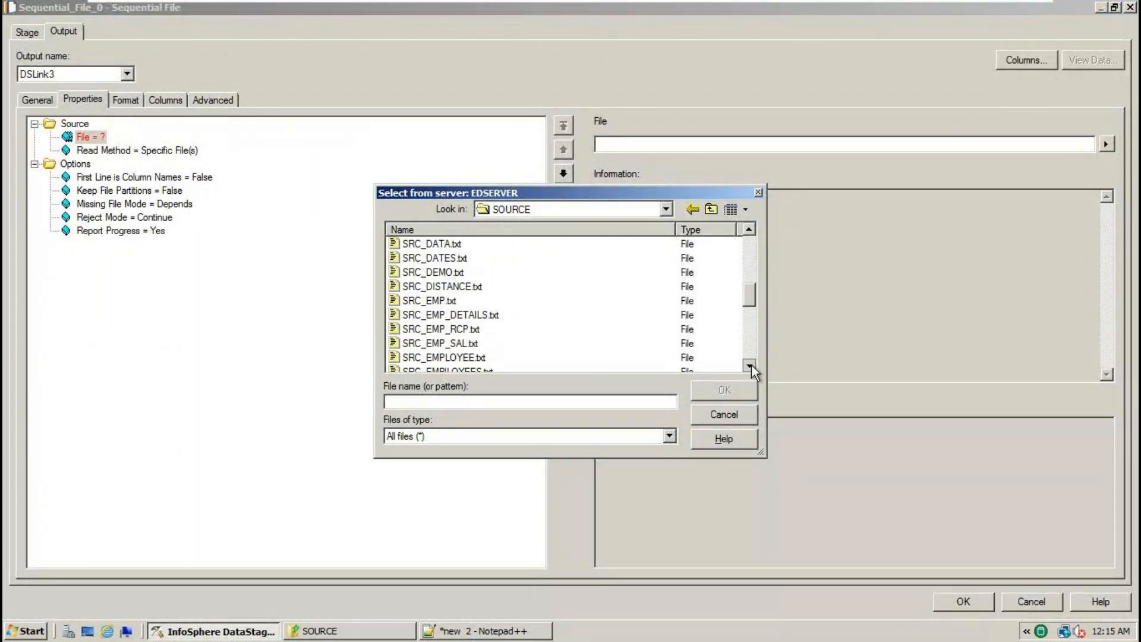
pyautogui.click(450, 301)
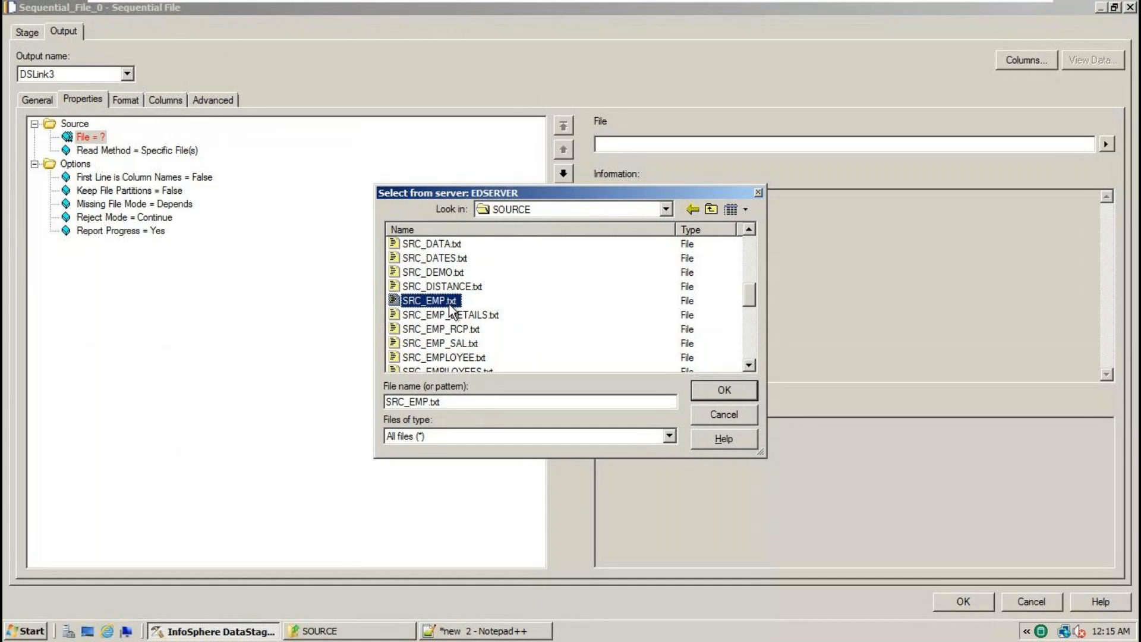
pyautogui.click(718, 397)
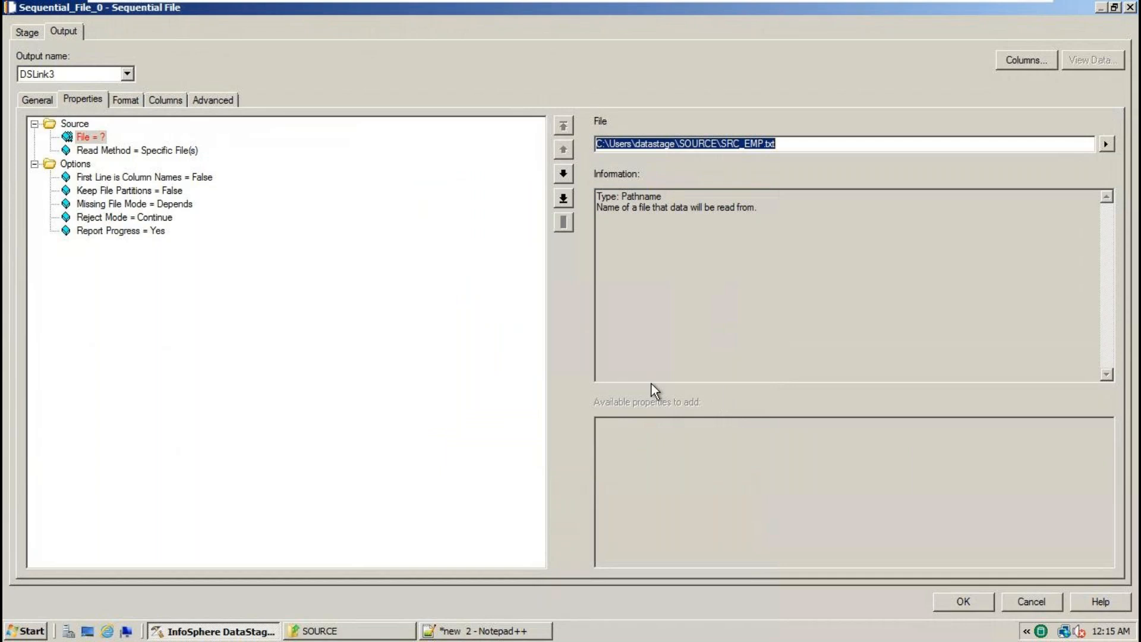
pyautogui.click(481, 631)
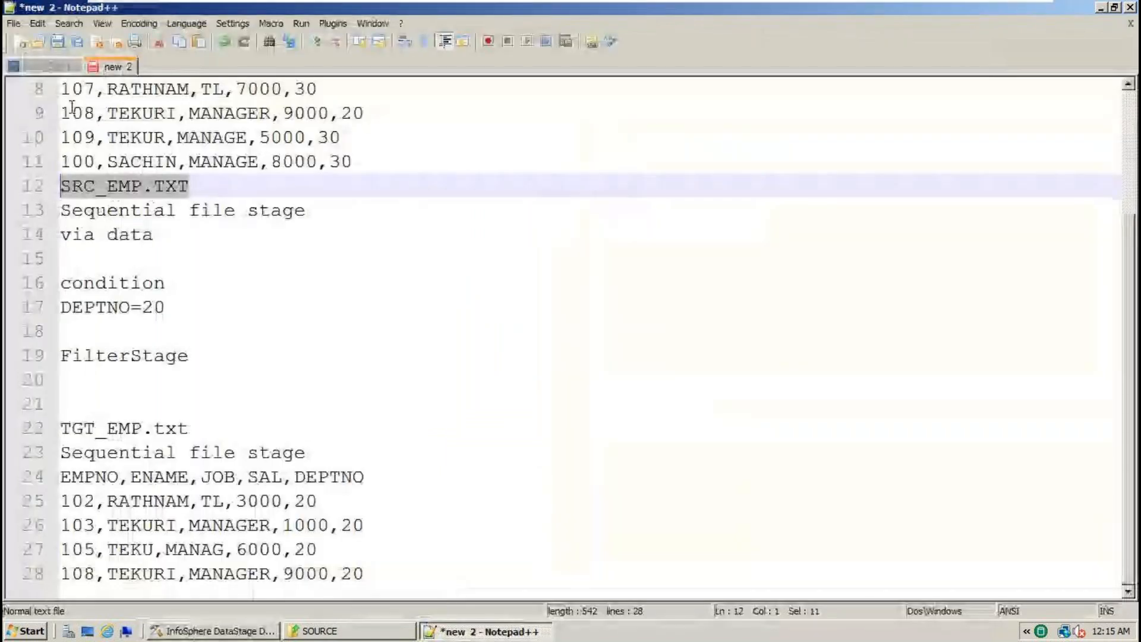
pyautogui.click(48, 67)
pyautogui.click(390, 377)
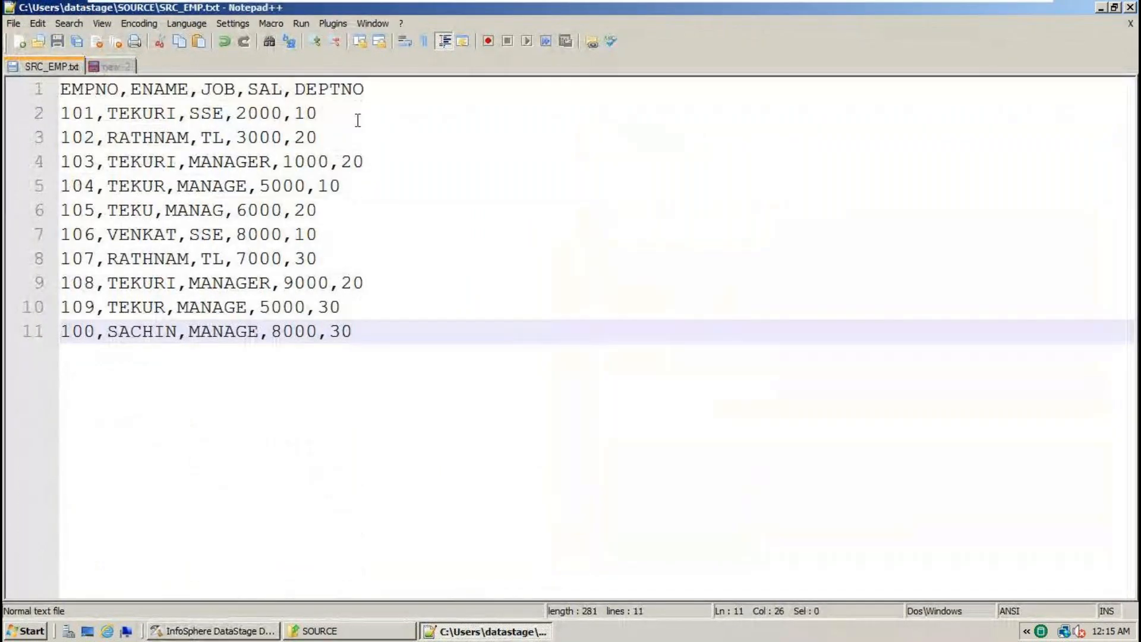
pyautogui.moveTo(374, 89); pyautogui.dragTo(59, 89)
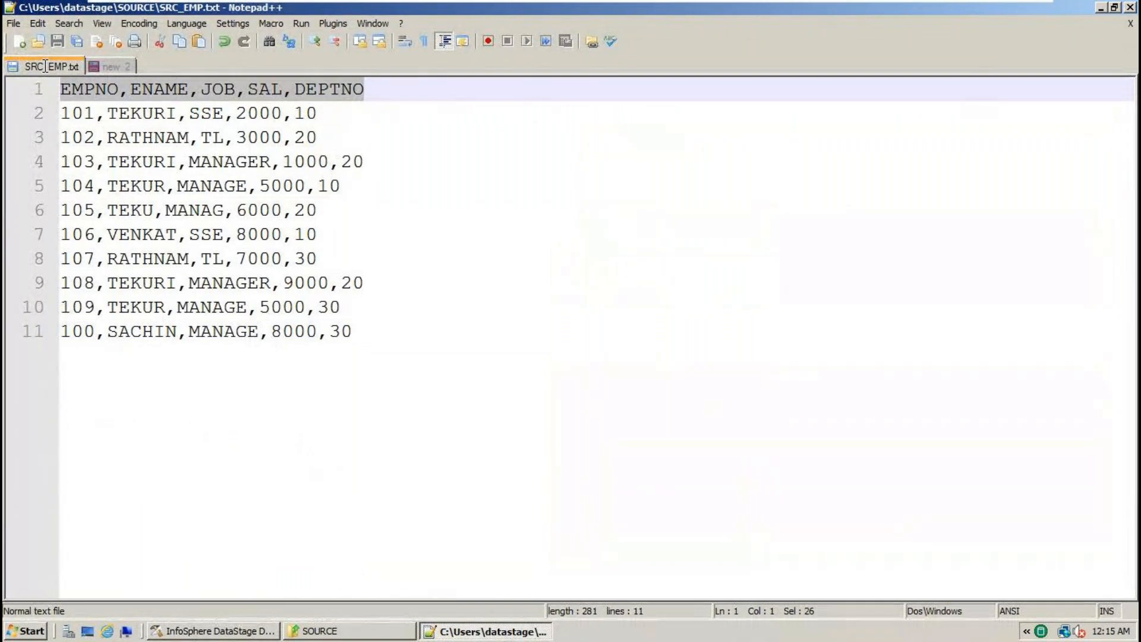
pyautogui.click(522, 167)
pyautogui.doubleClick(87, 91)
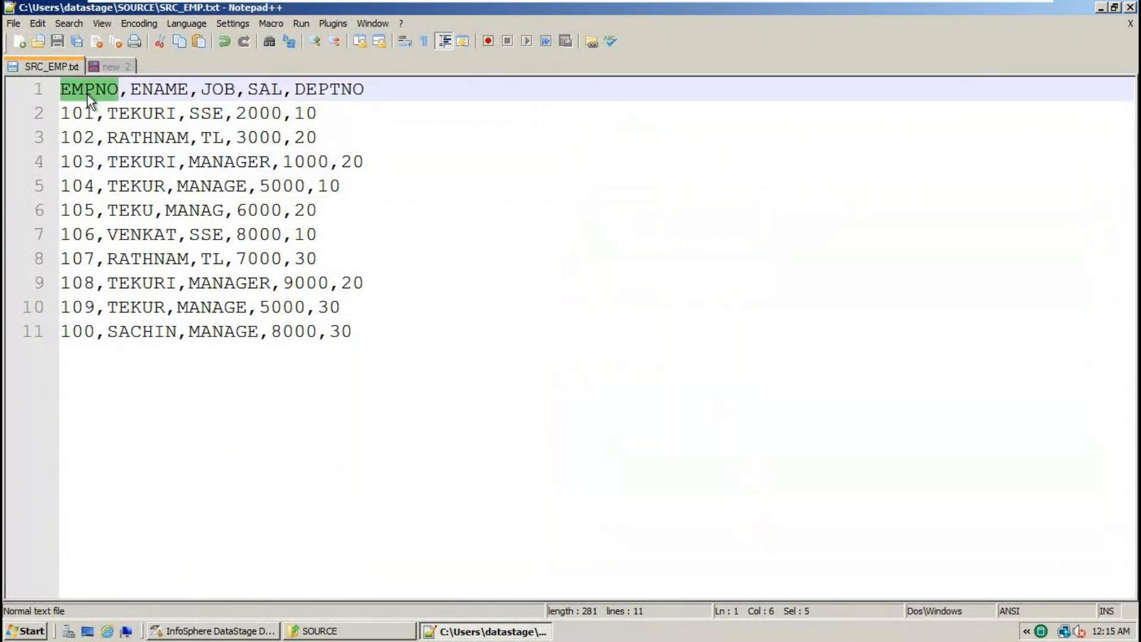
pyautogui.click(82, 113)
pyautogui.doubleClick(82, 113)
pyautogui.click(163, 89)
pyautogui.click(147, 115)
pyautogui.click(218, 89)
pyautogui.click(214, 135)
pyautogui.click(261, 90)
pyautogui.click(267, 117)
pyautogui.click(350, 90)
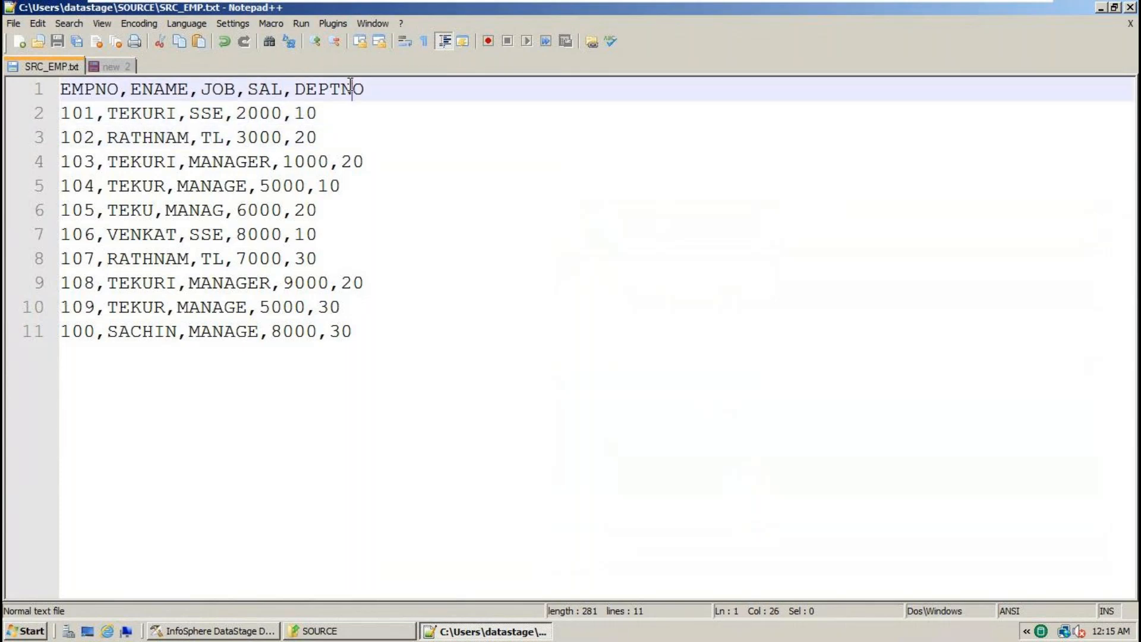
pyautogui.click(309, 113)
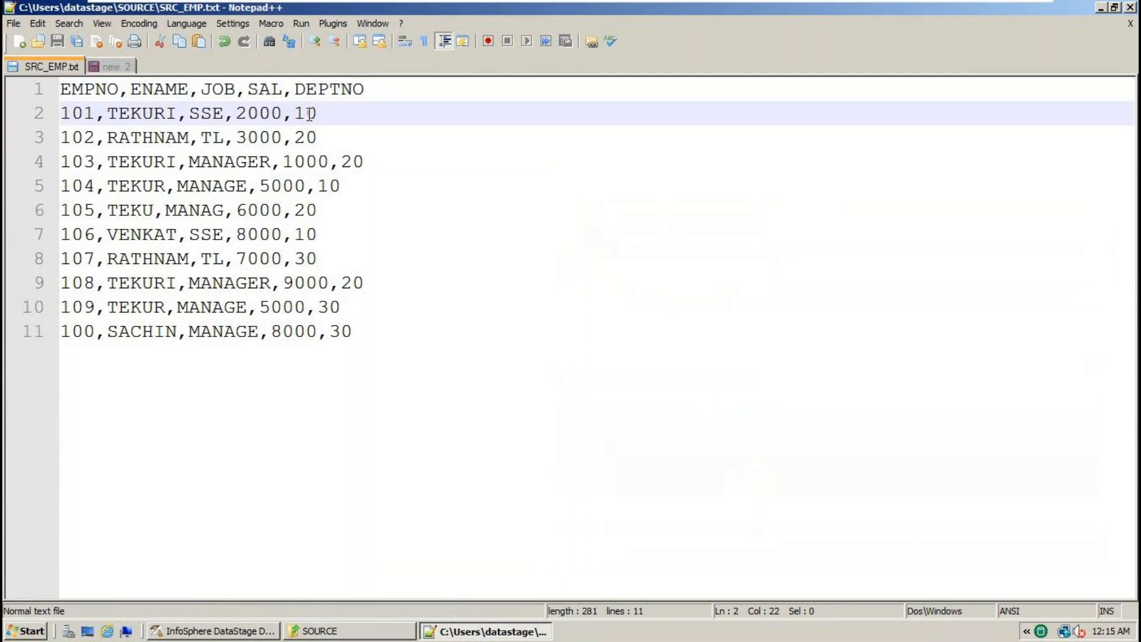
pyautogui.click(351, 114)
pyautogui.moveTo(352, 114); pyautogui.dragTo(28, 139)
pyautogui.doubleClick(75, 115)
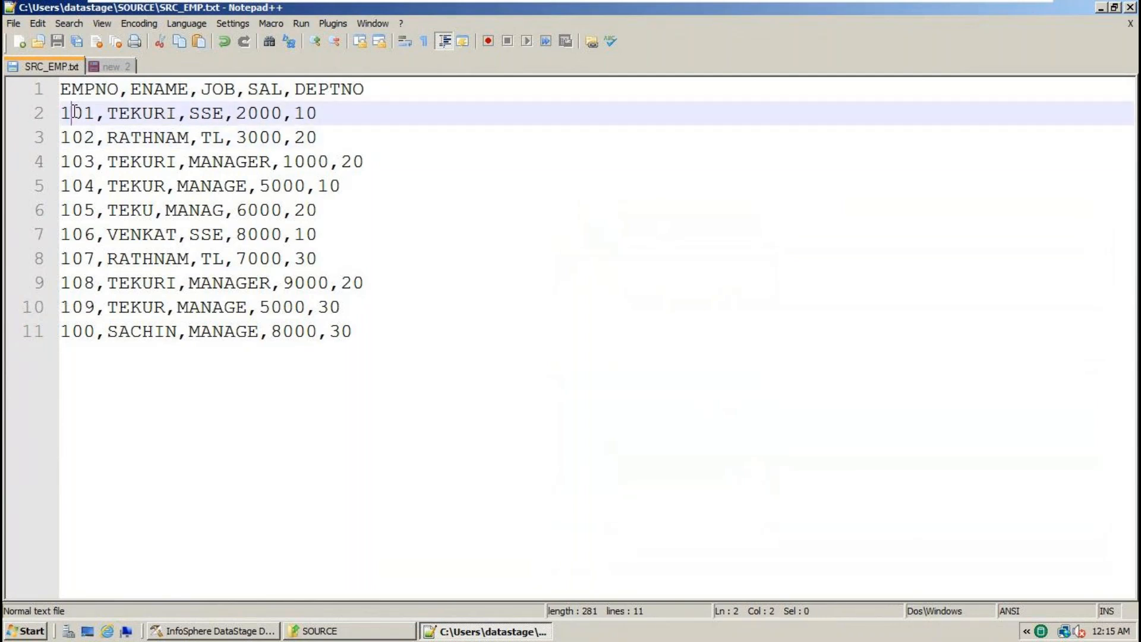
pyautogui.doubleClick(163, 89)
pyautogui.doubleClick(140, 114)
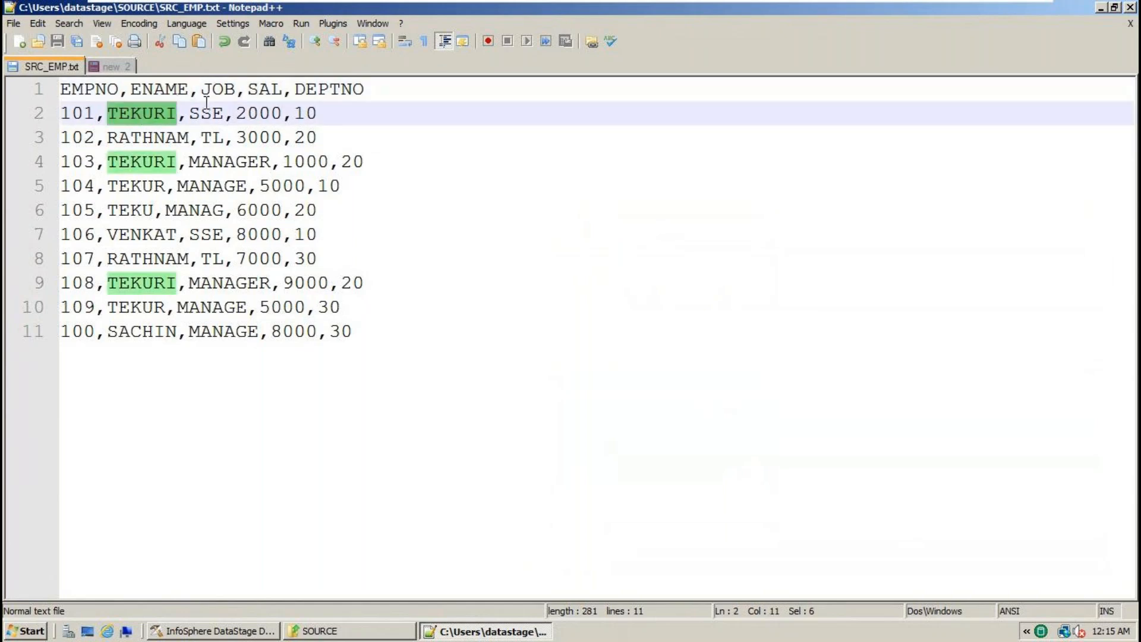
pyautogui.doubleClick(225, 86)
pyautogui.doubleClick(210, 114)
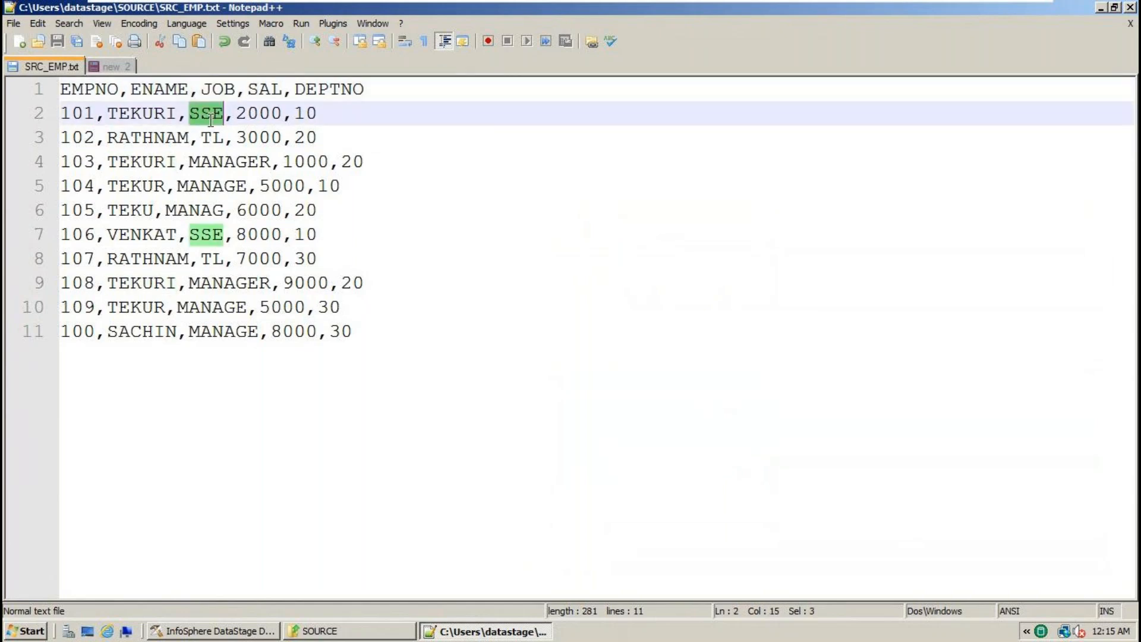
pyautogui.doubleClick(263, 91)
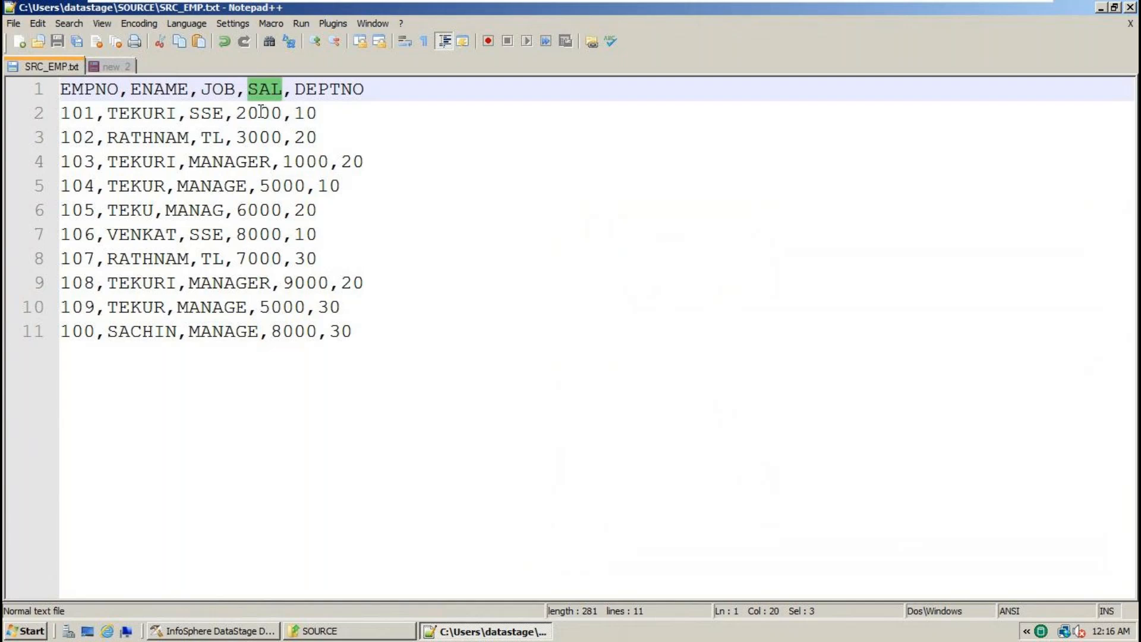
pyautogui.click(260, 114)
pyautogui.doubleClick(260, 114)
pyautogui.doubleClick(341, 88)
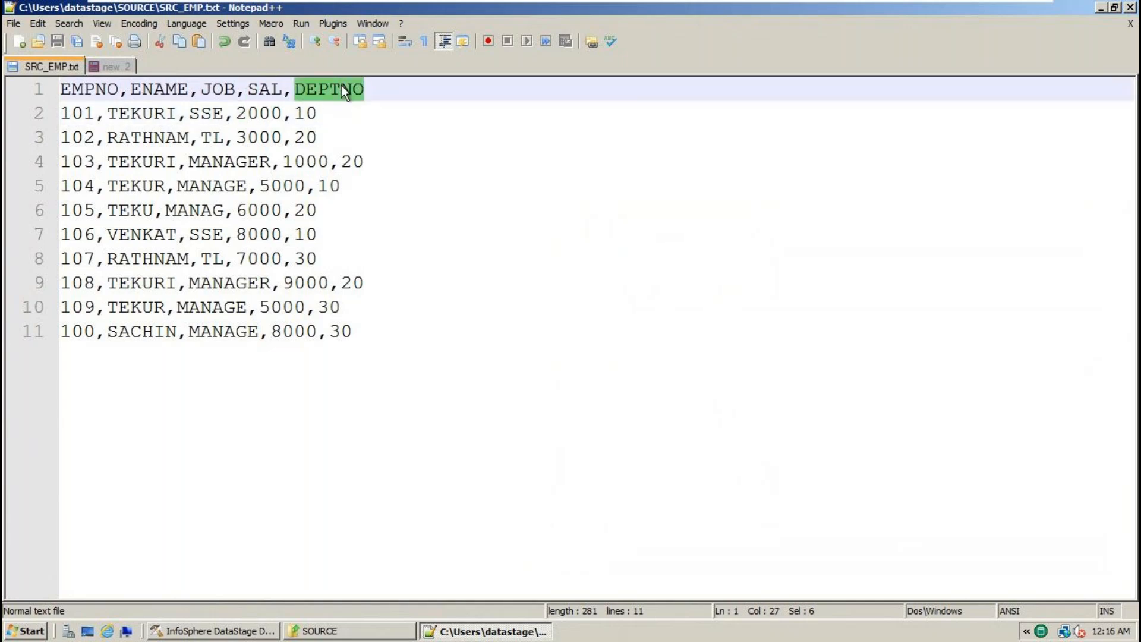
pyautogui.doubleClick(316, 114)
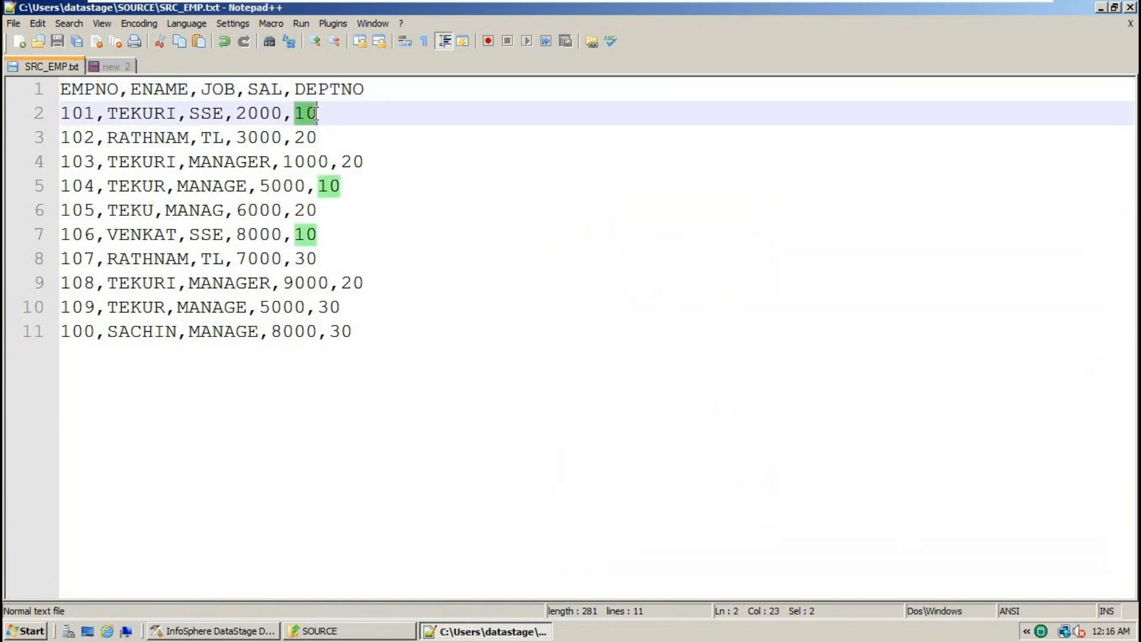
pyautogui.click(393, 344)
pyautogui.moveTo(393, 344); pyautogui.dragTo(60, 88)
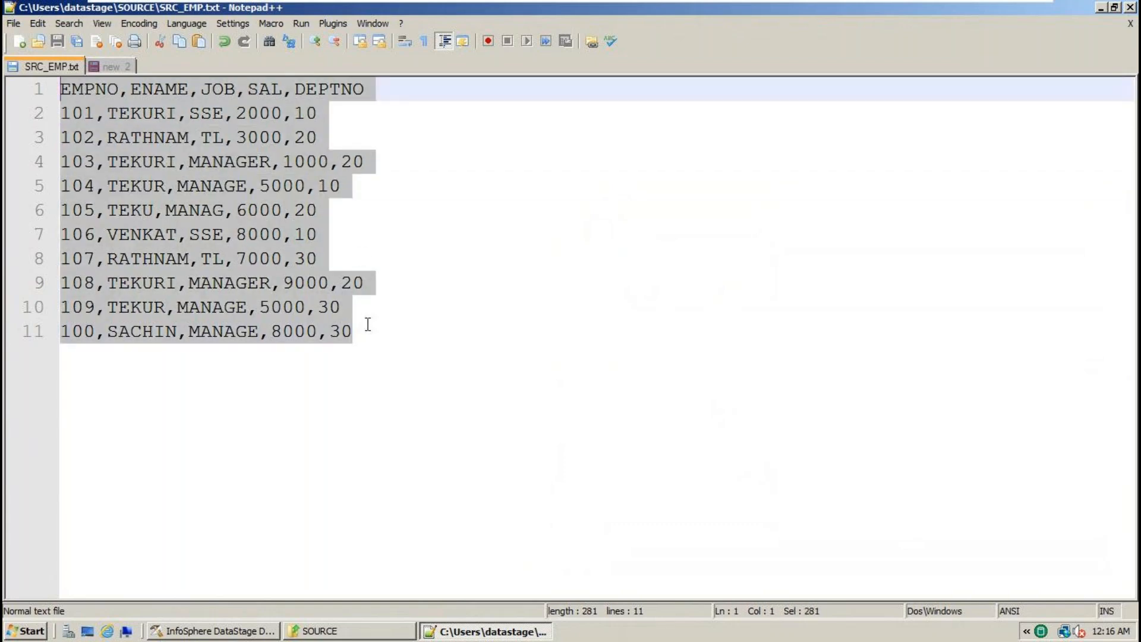
pyautogui.click(387, 344)
pyautogui.moveTo(387, 345); pyautogui.dragTo(5, 89)
pyautogui.scroll(1, 531, 376)
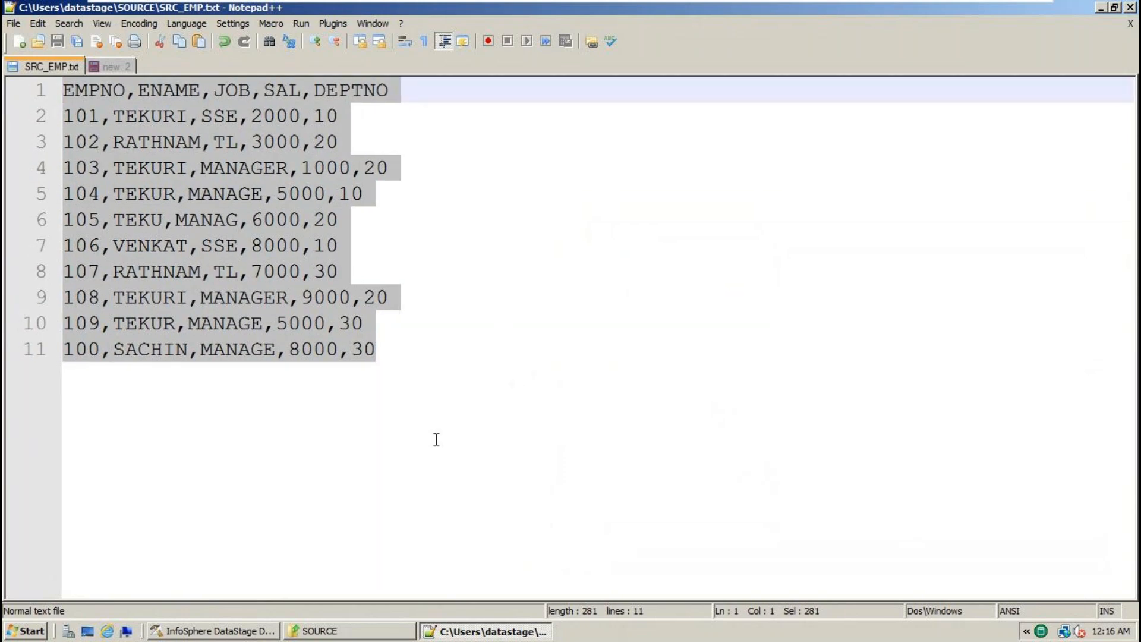
pyautogui.click(436, 440)
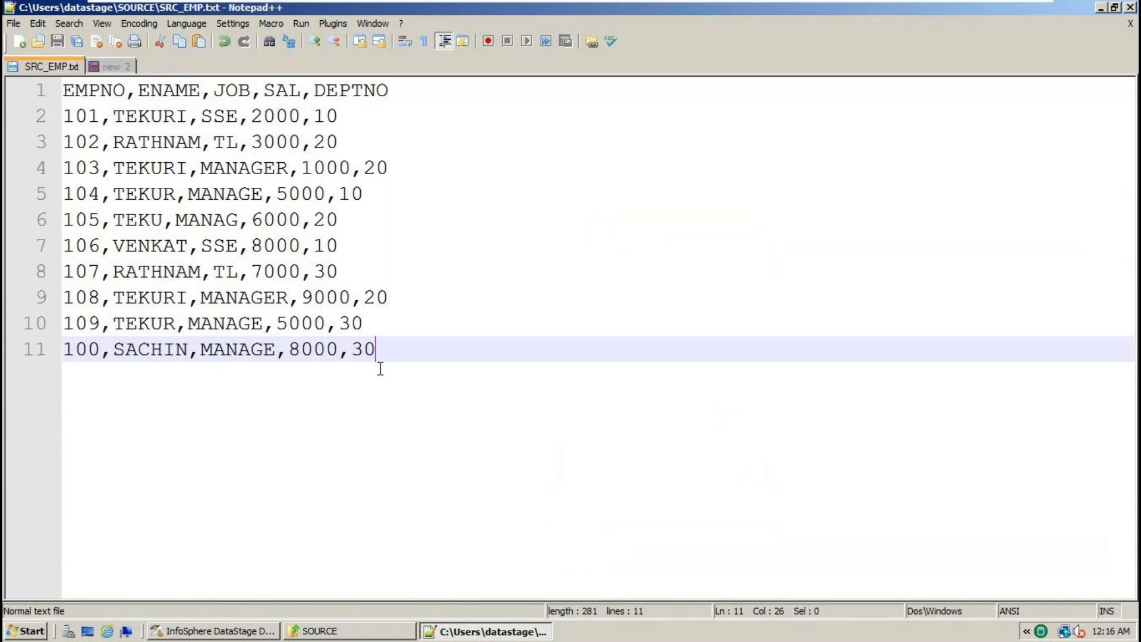
pyautogui.moveTo(387, 359); pyautogui.dragTo(50, 117)
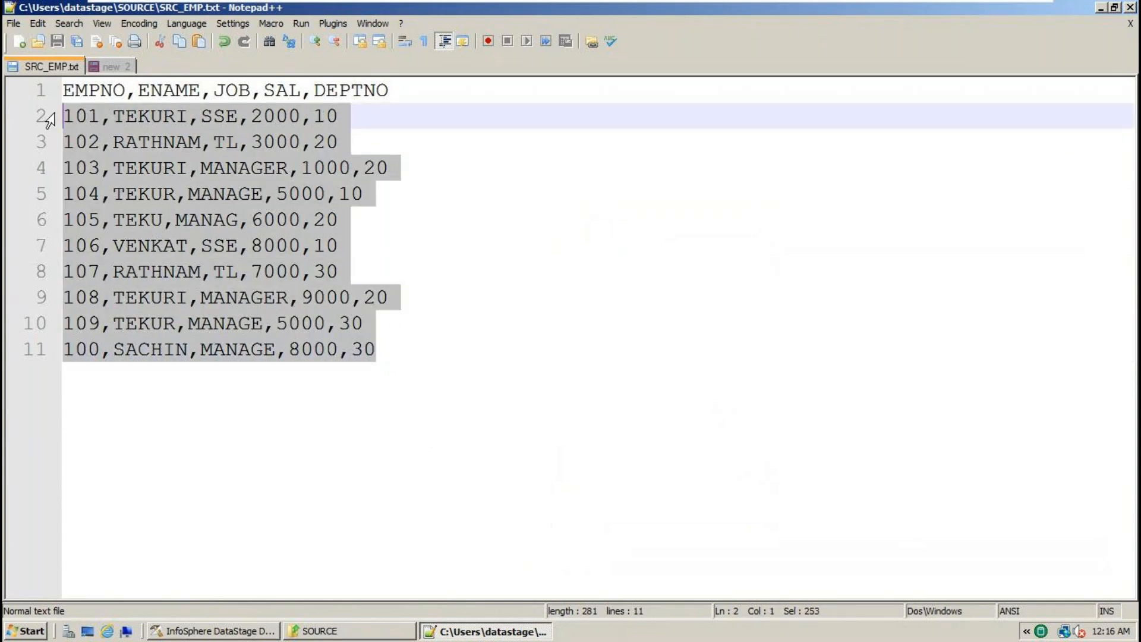
pyautogui.click(397, 89)
pyautogui.moveTo(411, 95); pyautogui.dragTo(55, 101)
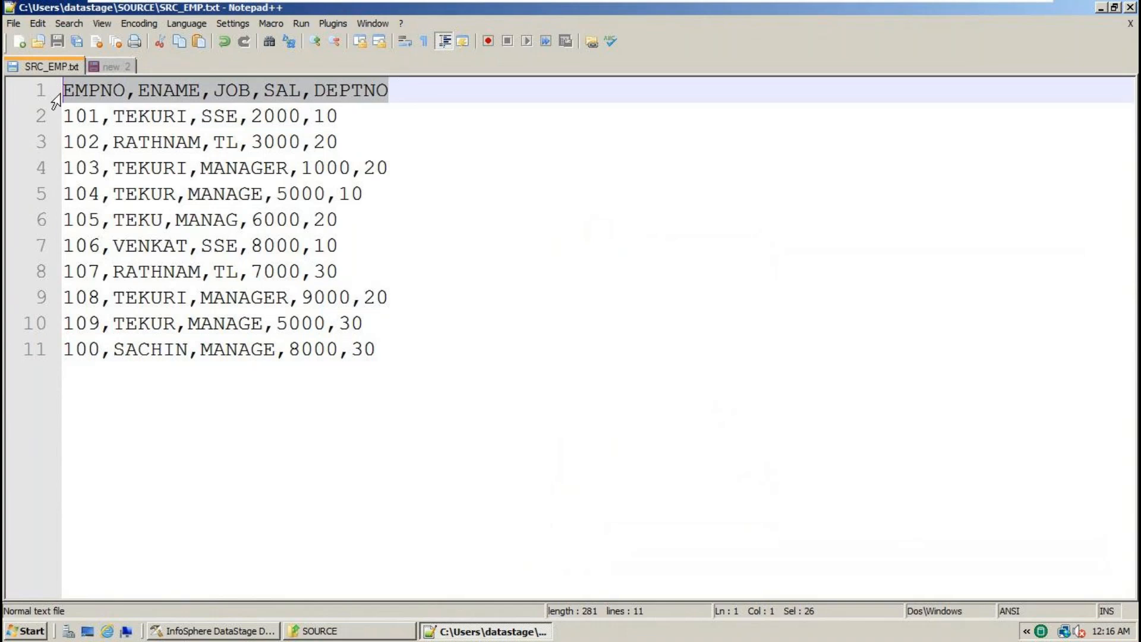
pyautogui.doubleClick(98, 94)
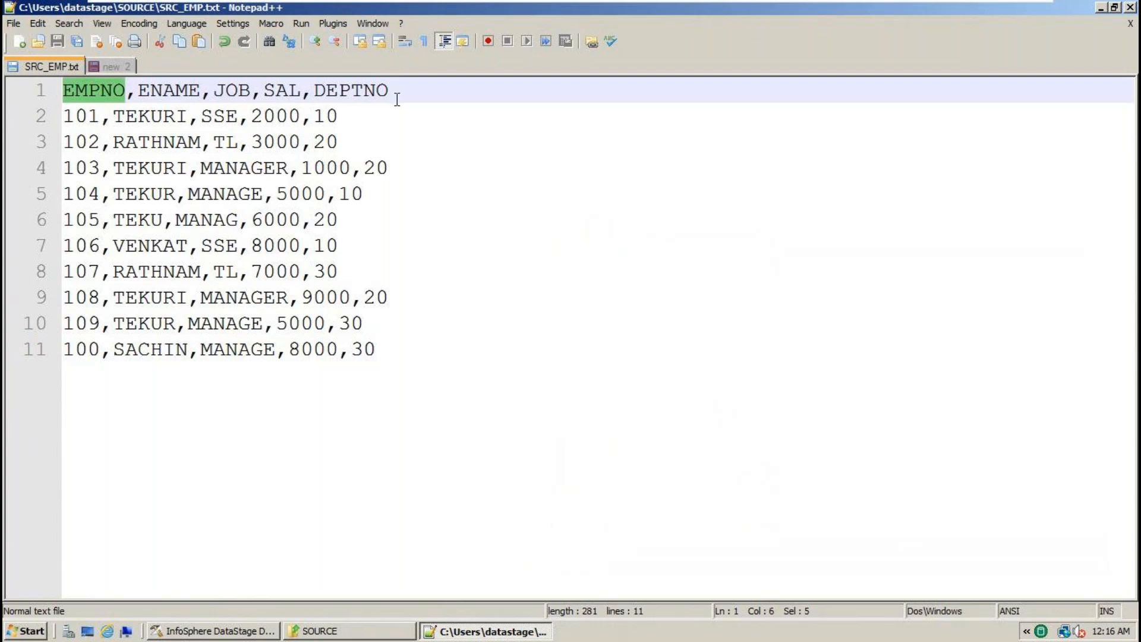
pyautogui.moveTo(400, 93); pyautogui.dragTo(54, 98)
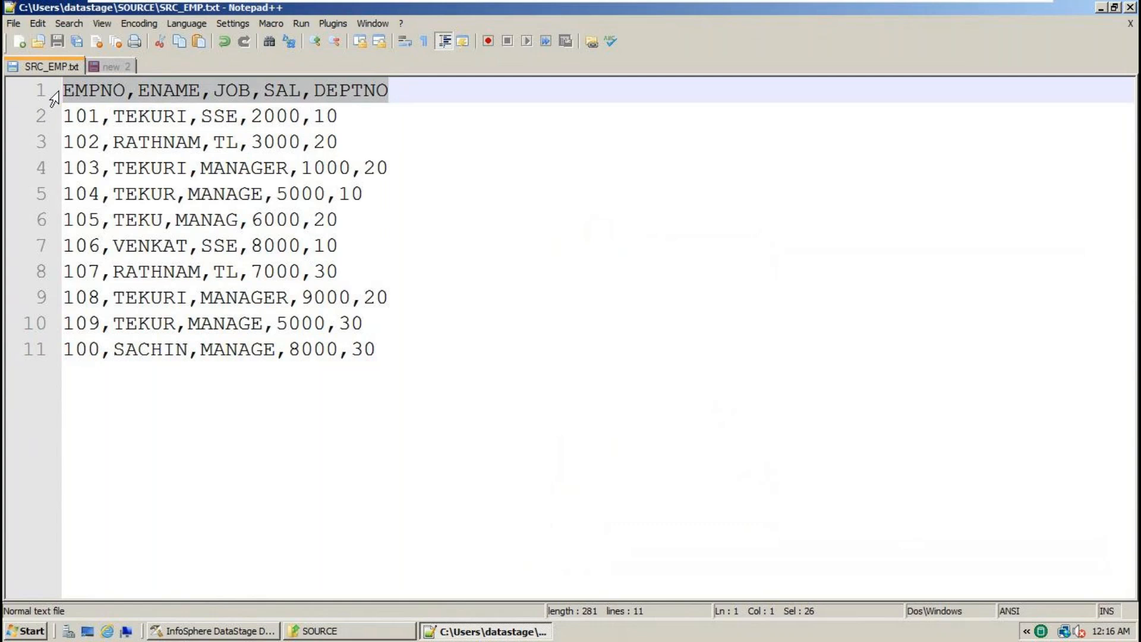
pyautogui.moveTo(415, 95); pyautogui.dragTo(47, 82)
pyautogui.click(414, 91)
pyautogui.moveTo(414, 92); pyautogui.dragTo(59, 90)
pyautogui.moveTo(418, 354); pyautogui.dragTo(47, 97)
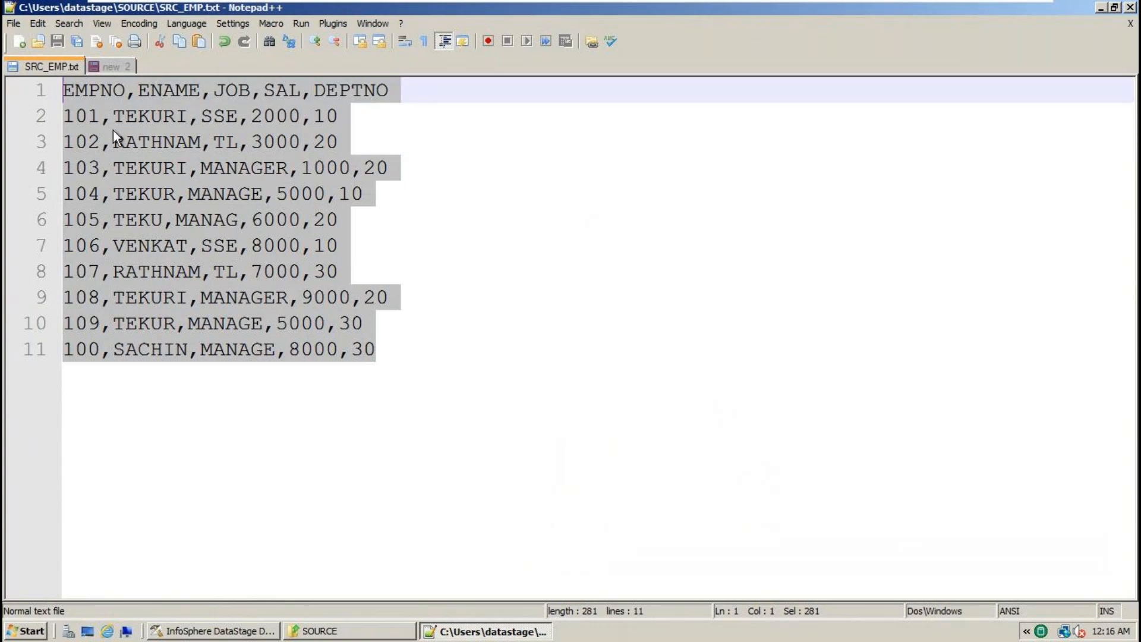
pyautogui.doubleClick(95, 91)
pyautogui.click(94, 91)
pyautogui.click(76, 109)
pyautogui.click(165, 110)
pyautogui.click(164, 114)
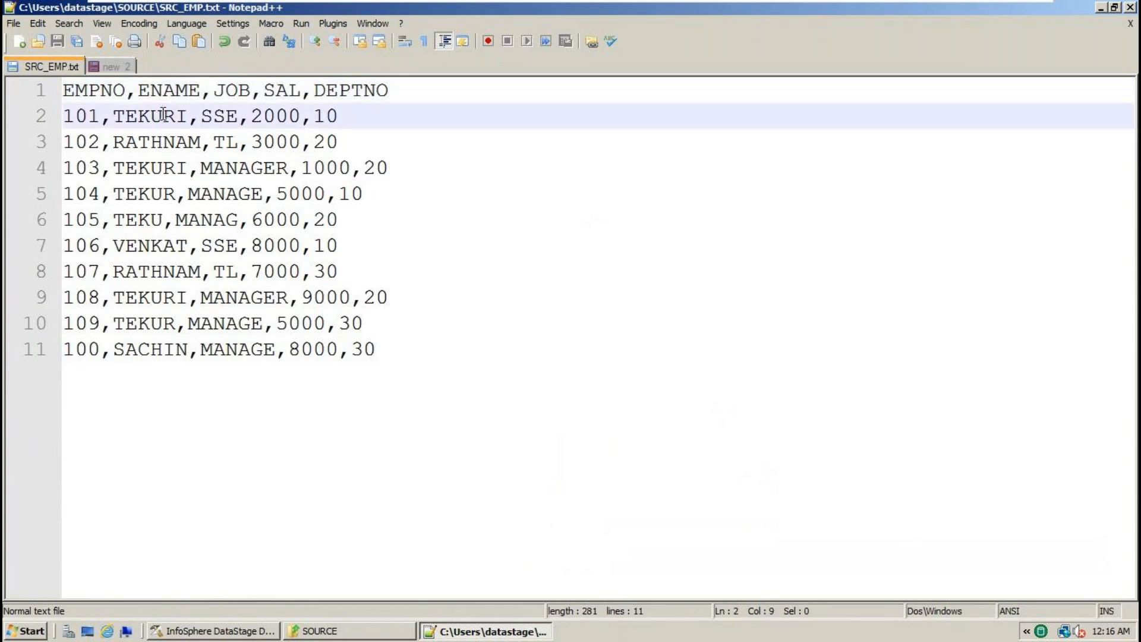
pyautogui.click(87, 90)
pyautogui.click(136, 92)
pyautogui.doubleClick(141, 93)
pyautogui.click(135, 93)
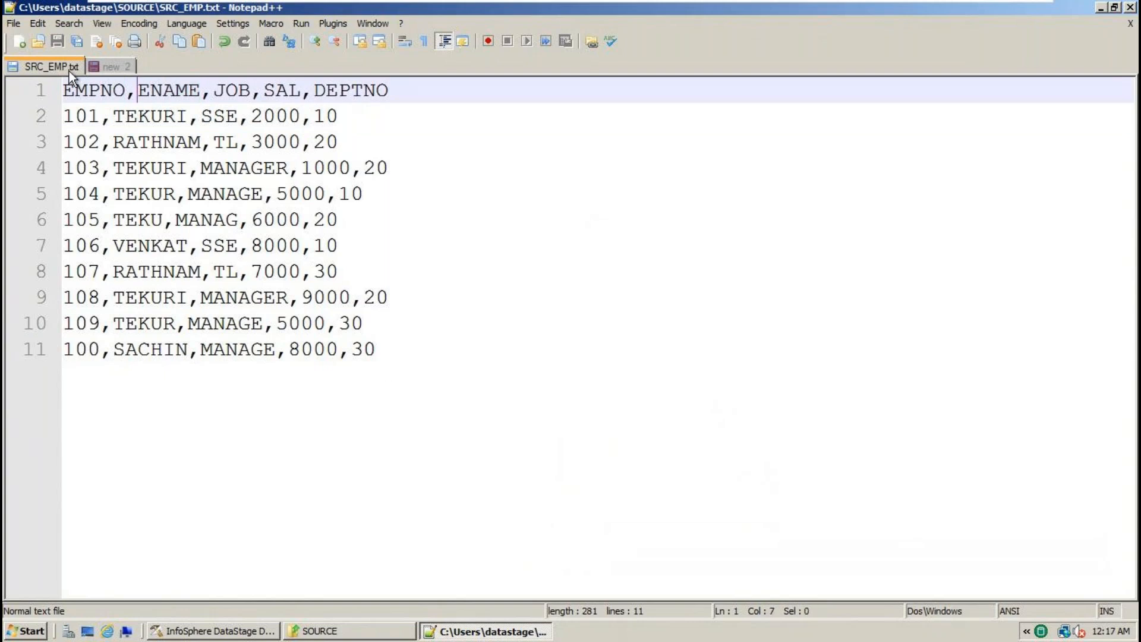
pyautogui.moveTo(63, 93); pyautogui.dragTo(127, 93)
pyautogui.click(139, 95)
pyautogui.moveTo(100, 116); pyautogui.dragTo(75, 117)
pyautogui.click(110, 116)
pyautogui.click(156, 116)
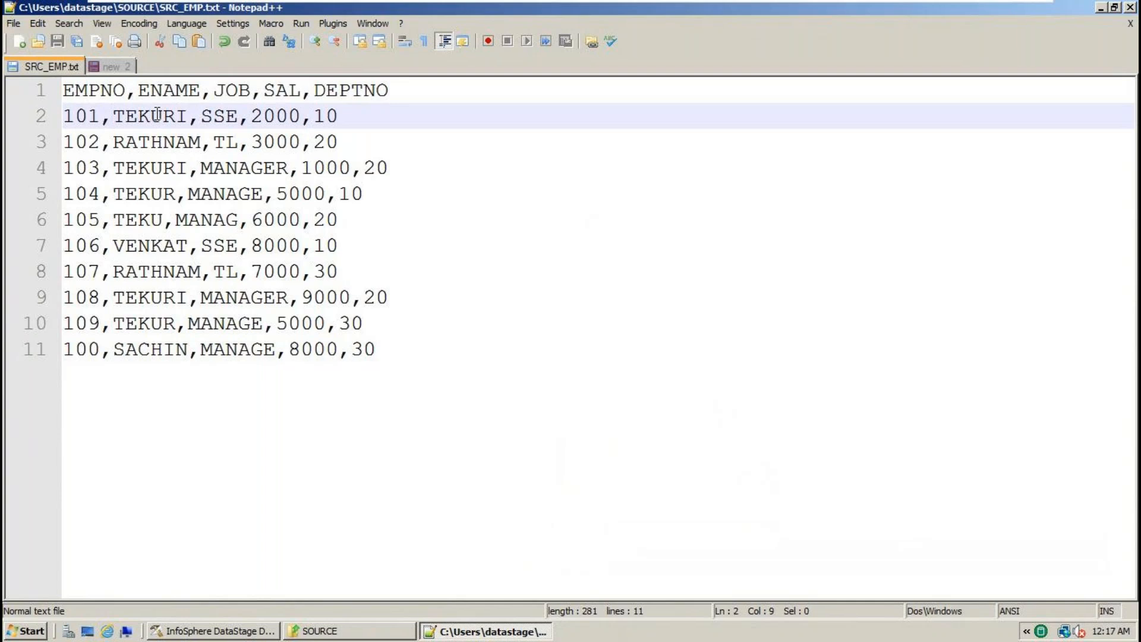
pyautogui.moveTo(137, 92); pyautogui.dragTo(126, 92)
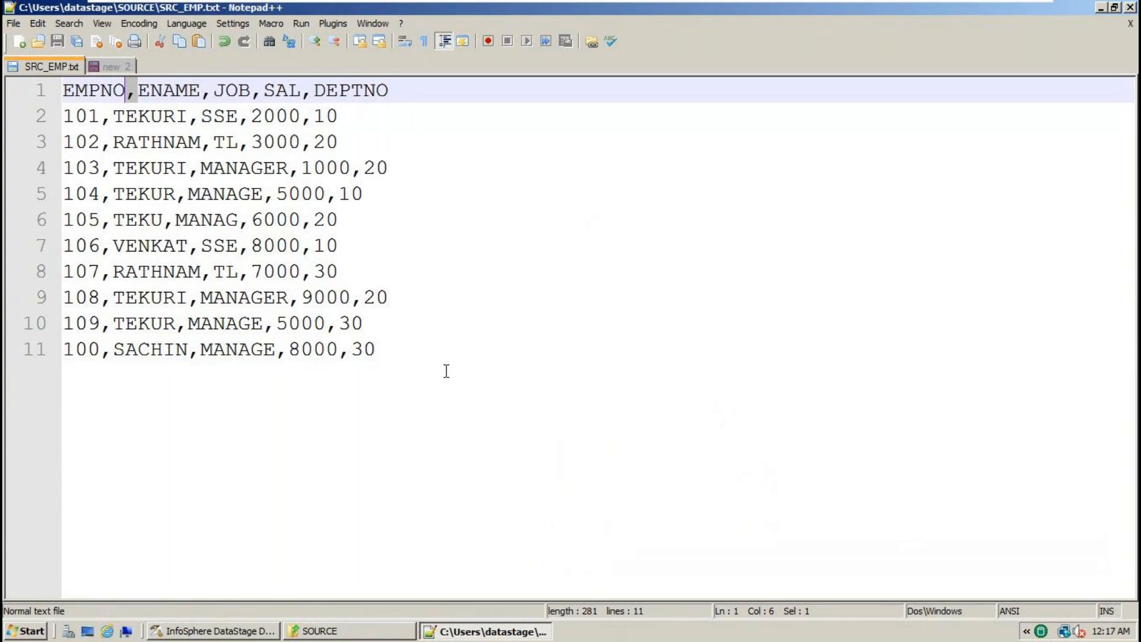
pyautogui.moveTo(444, 367); pyautogui.dragTo(4, 111)
pyautogui.click(109, 119)
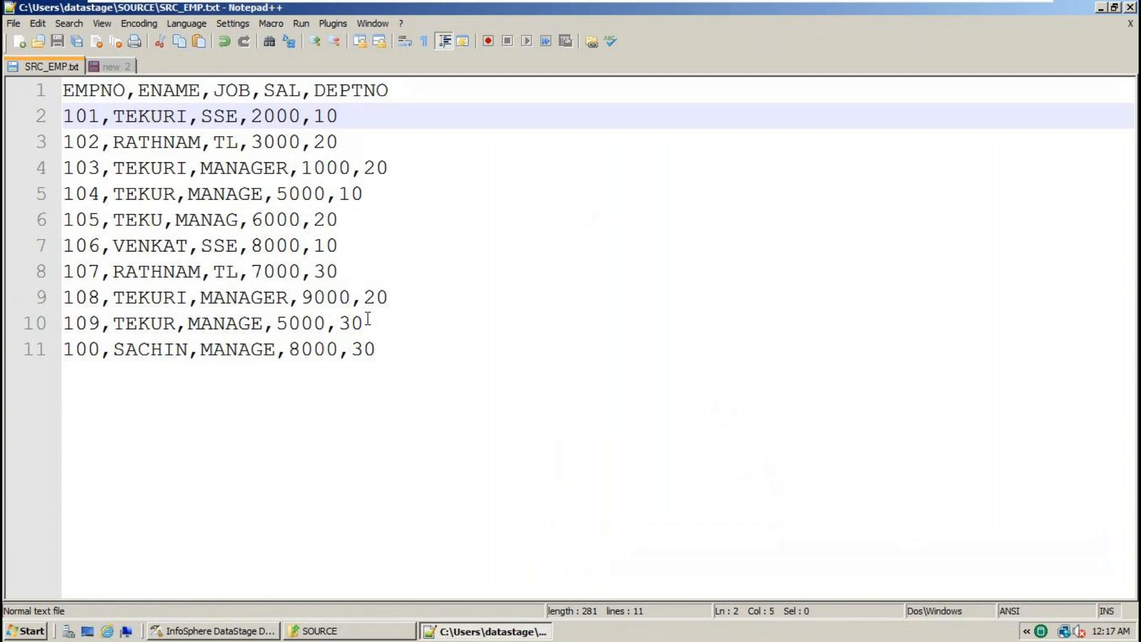
# - Select the First Line is Column Names property and compare it with SRC_EMP.txt's header line
pyautogui.click(254, 636)
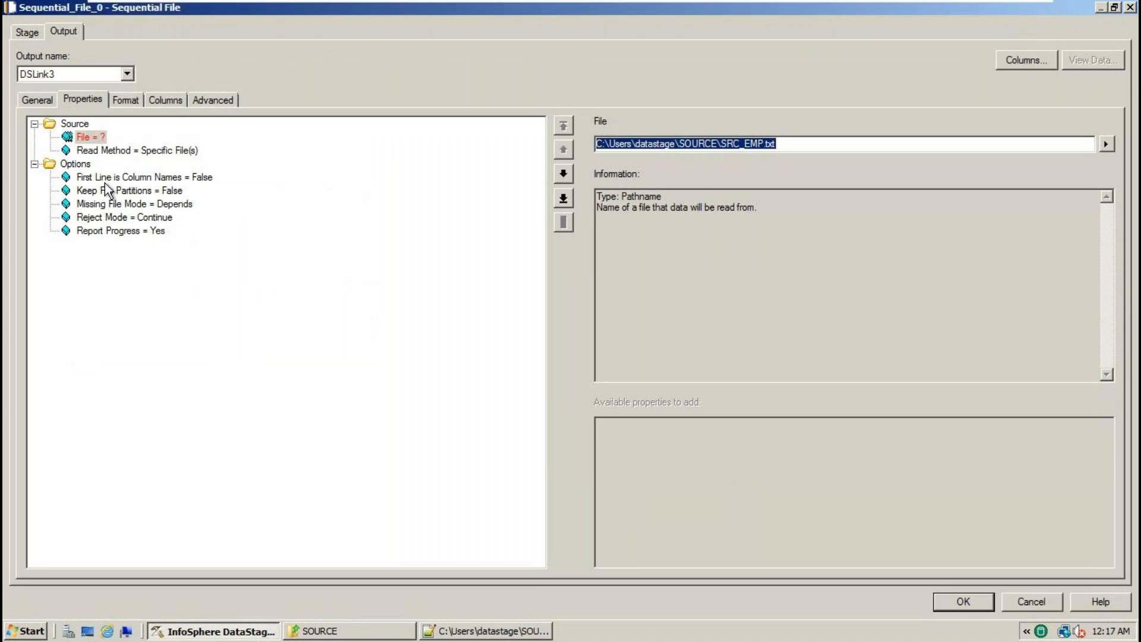
pyautogui.click(113, 177)
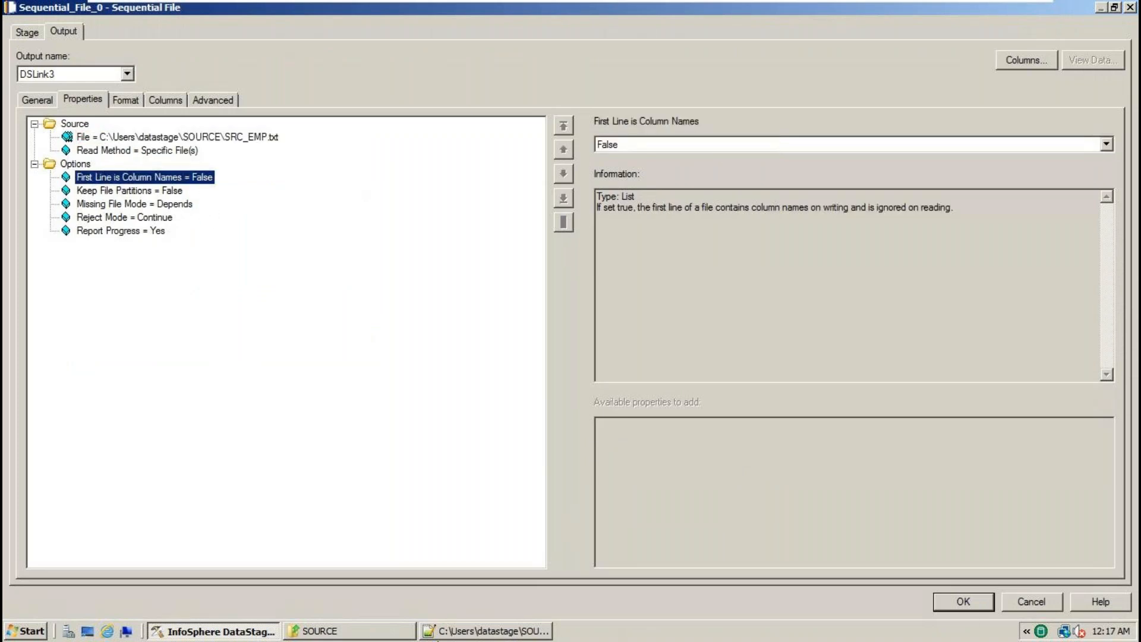
pyautogui.click(464, 634)
pyautogui.moveTo(400, 92); pyautogui.dragTo(62, 91)
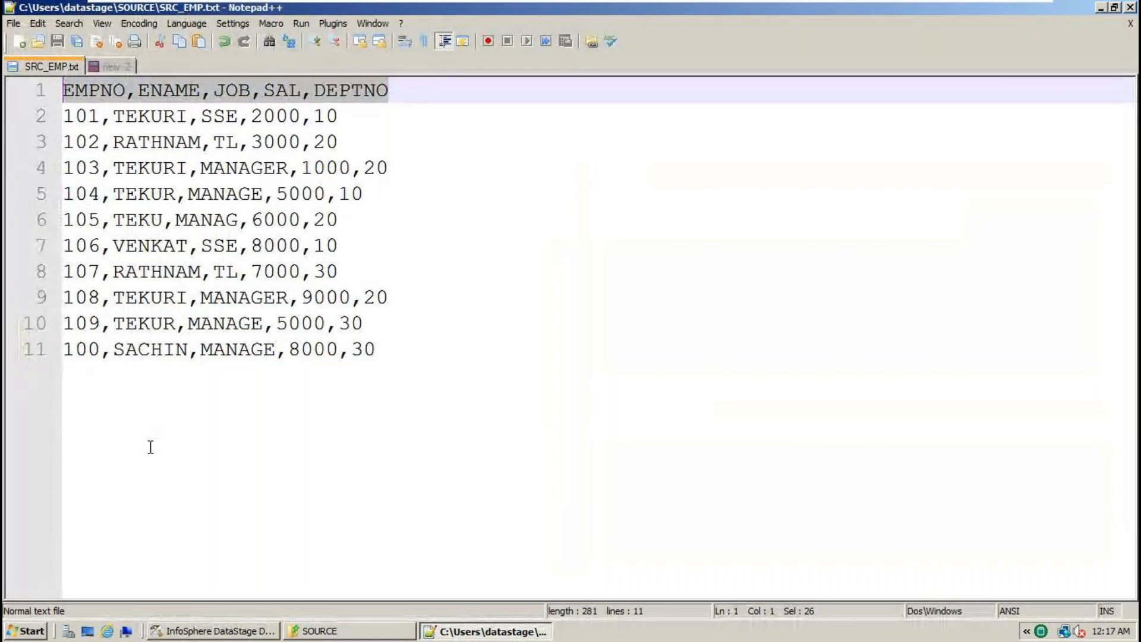
pyautogui.hotkey('alt', 'Tab')
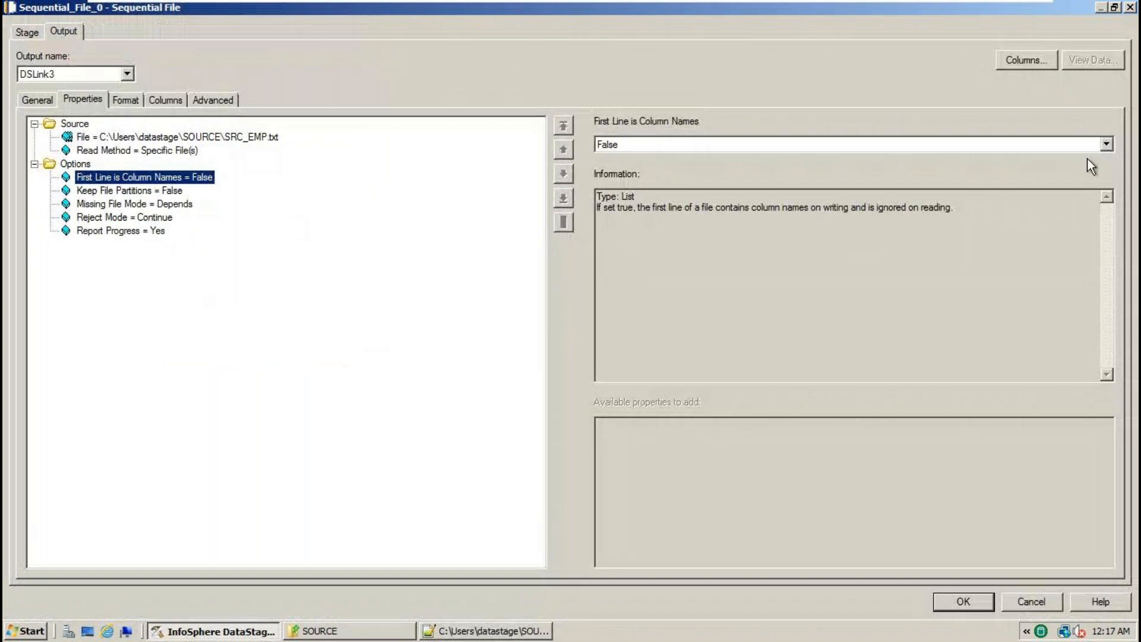
# - Set First Line is Column Names to True
pyautogui.click(1107, 144)
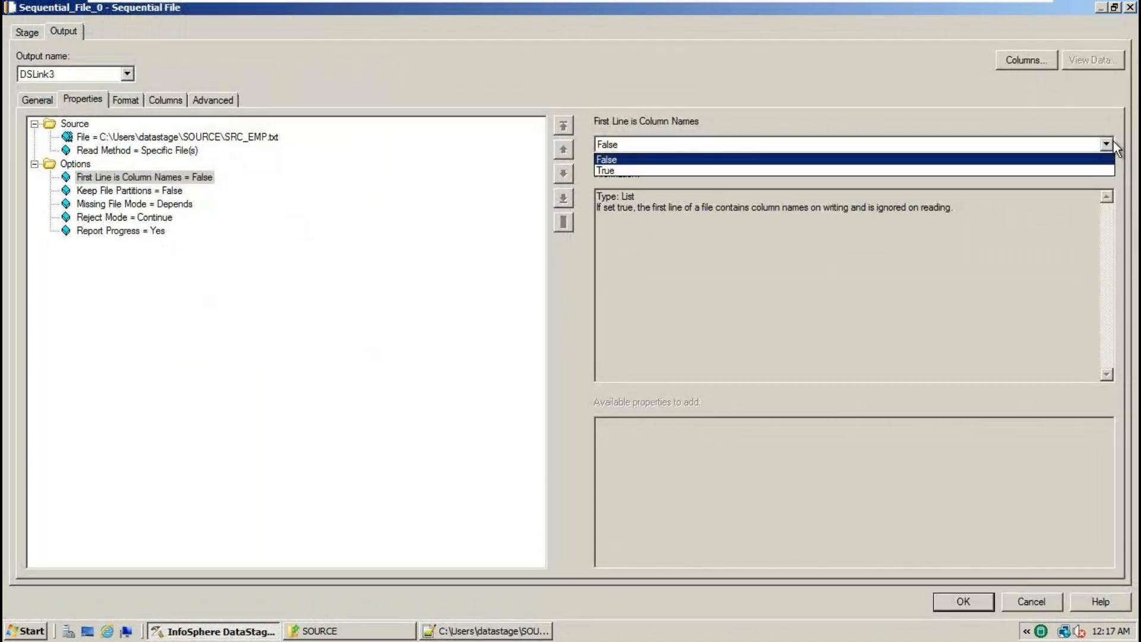
pyautogui.click(633, 172)
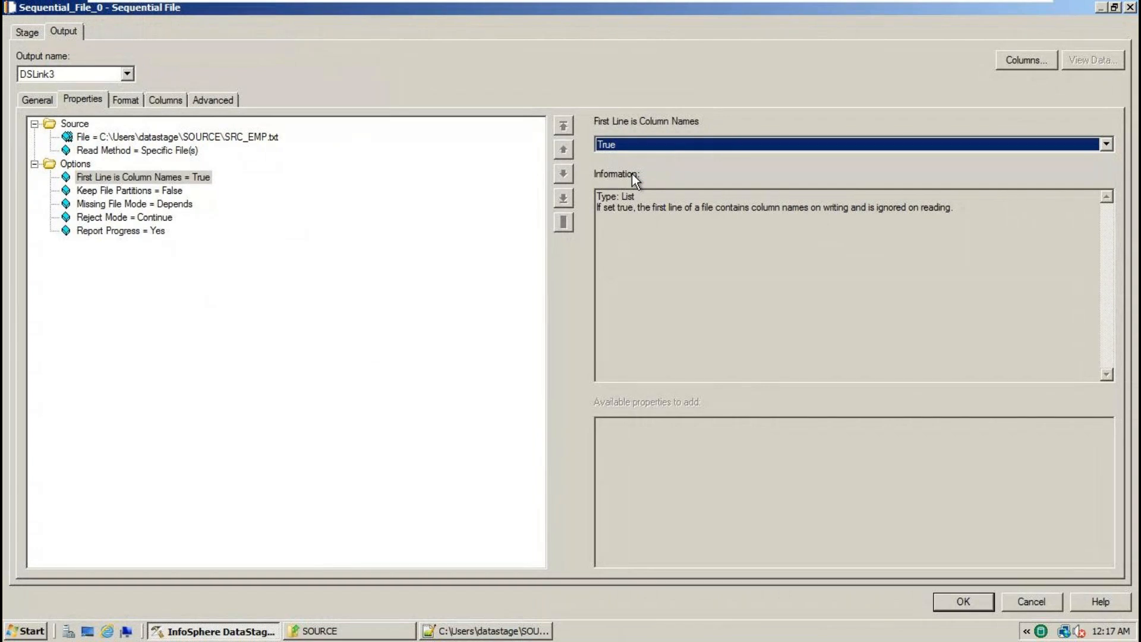
pyautogui.click(1107, 144)
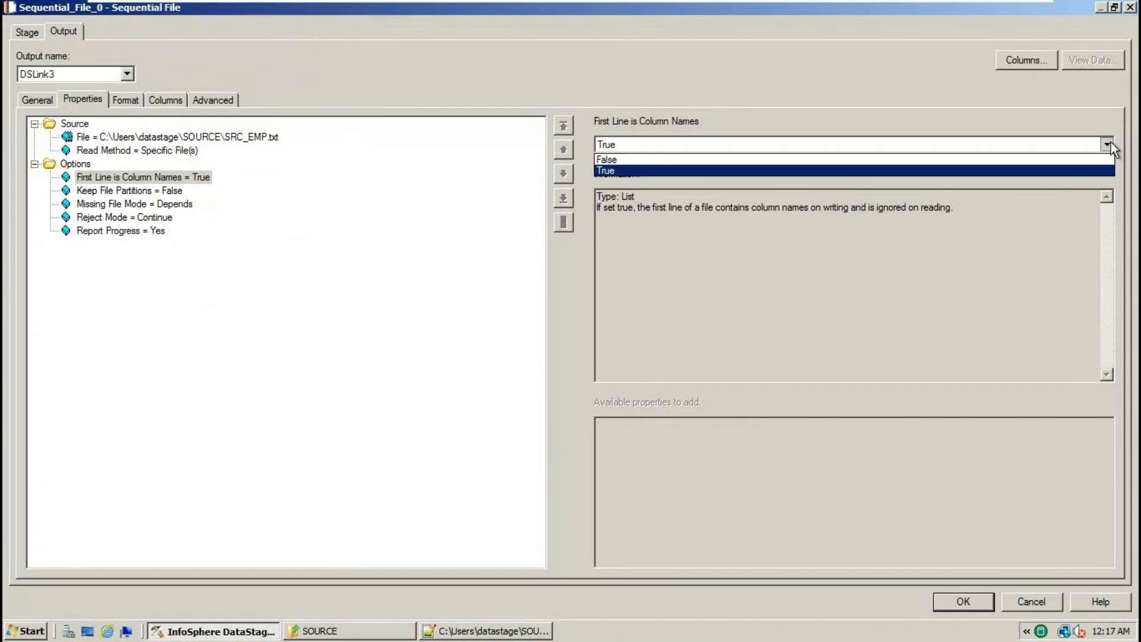
pyautogui.click(655, 159)
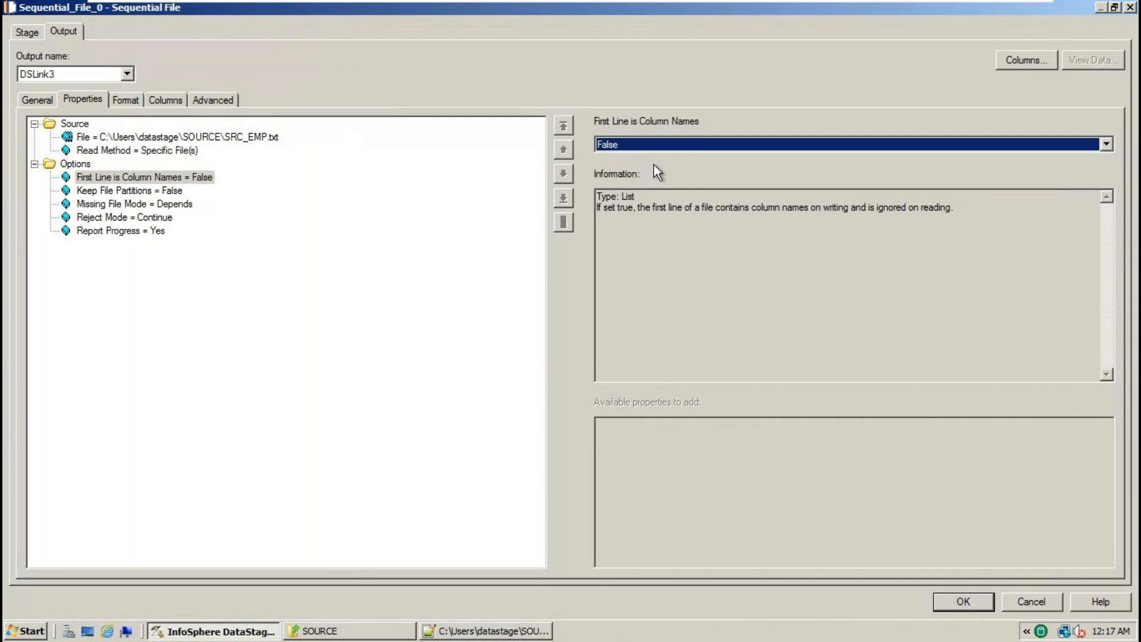
pyautogui.click(197, 180)
pyautogui.click(1106, 143)
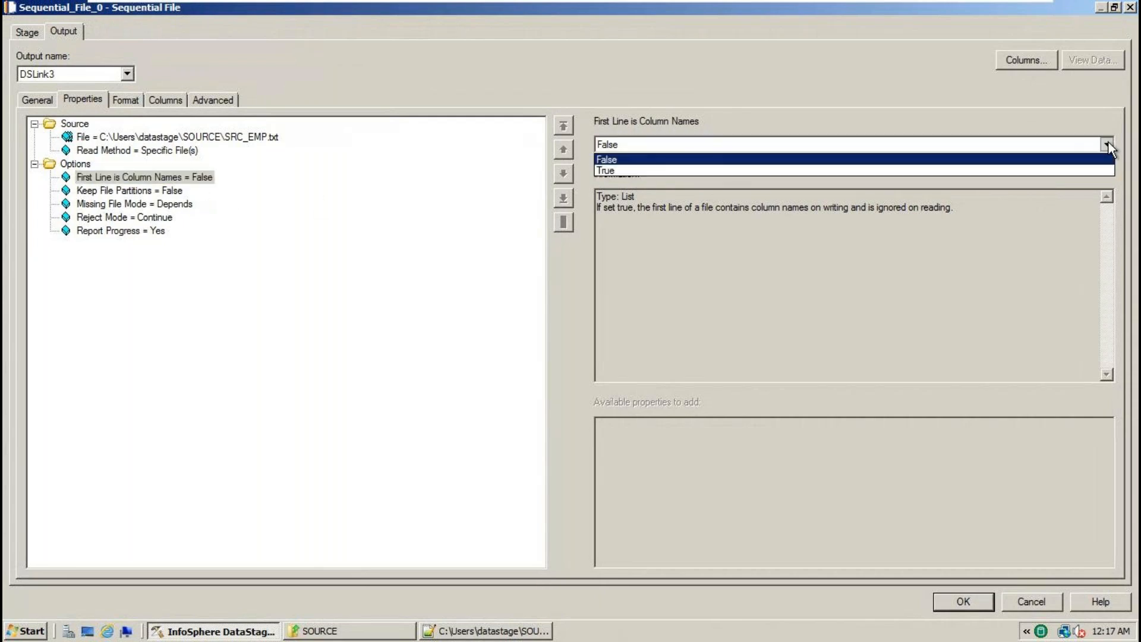
pyautogui.click(611, 171)
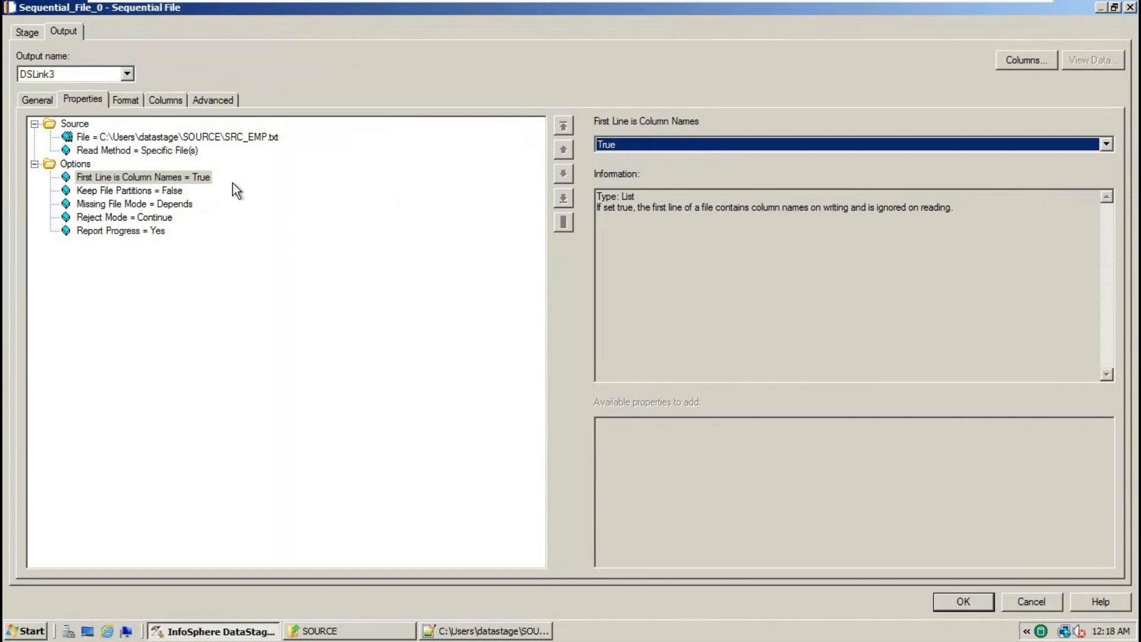
pyautogui.click(194, 179)
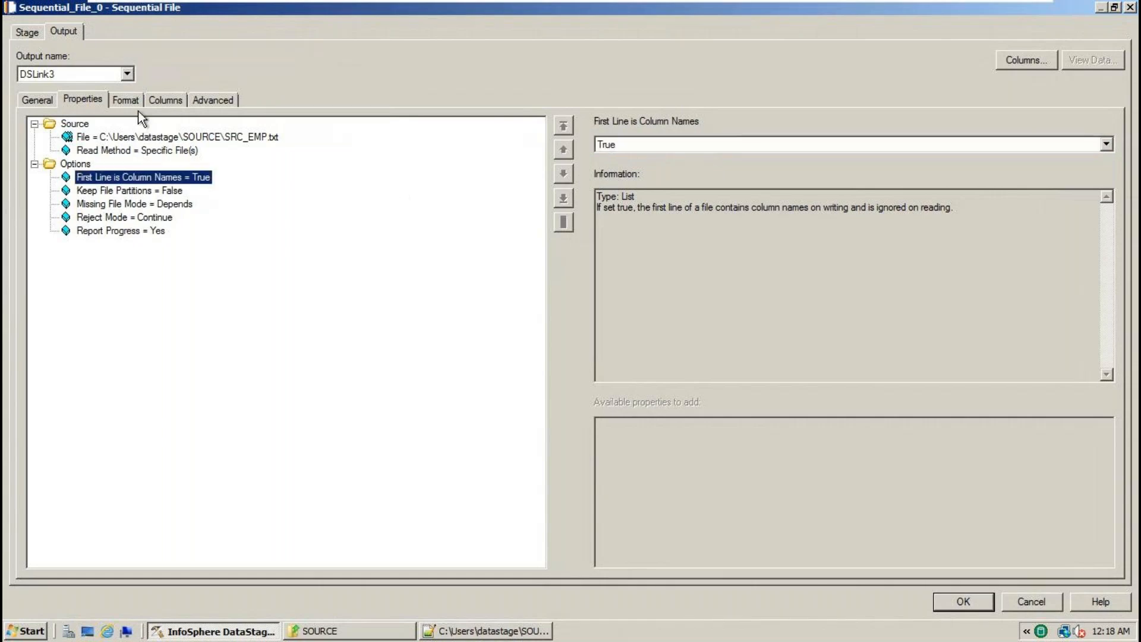
# - Review the Format tab's comma delimiter and Quote settings against SRC_EMP.txt's contents
pyautogui.click(133, 101)
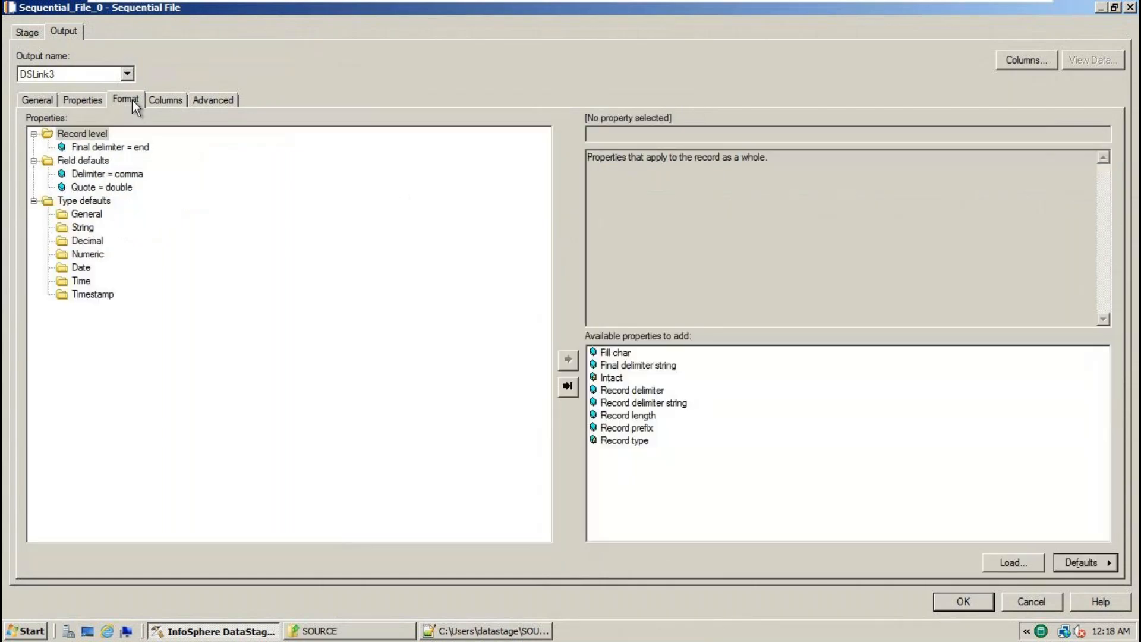
pyautogui.click(131, 175)
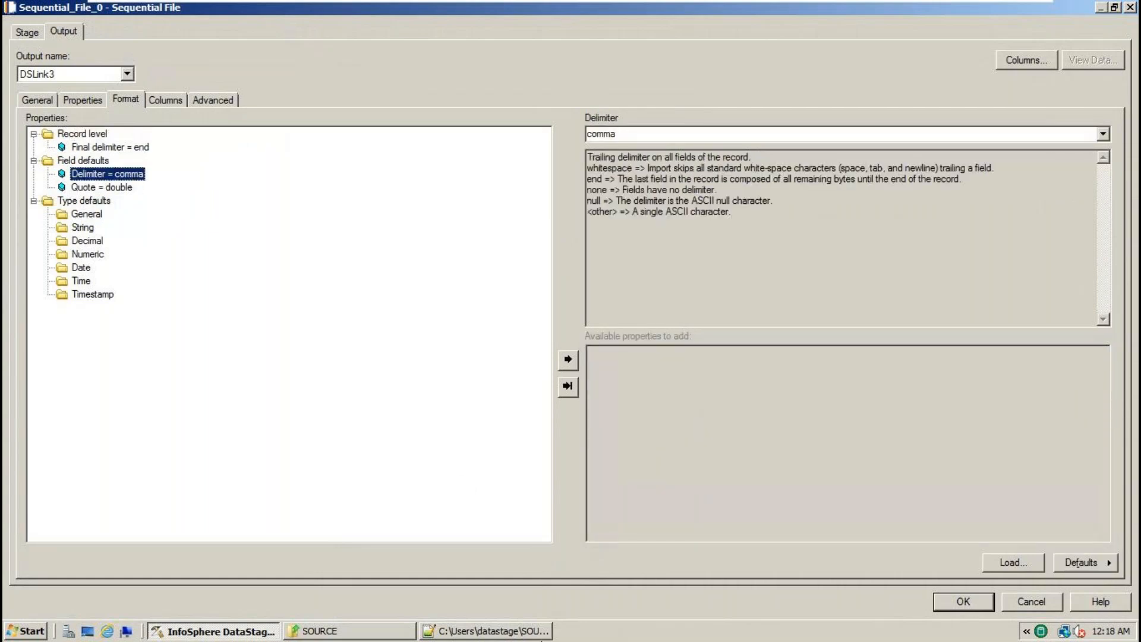
pyautogui.click(522, 631)
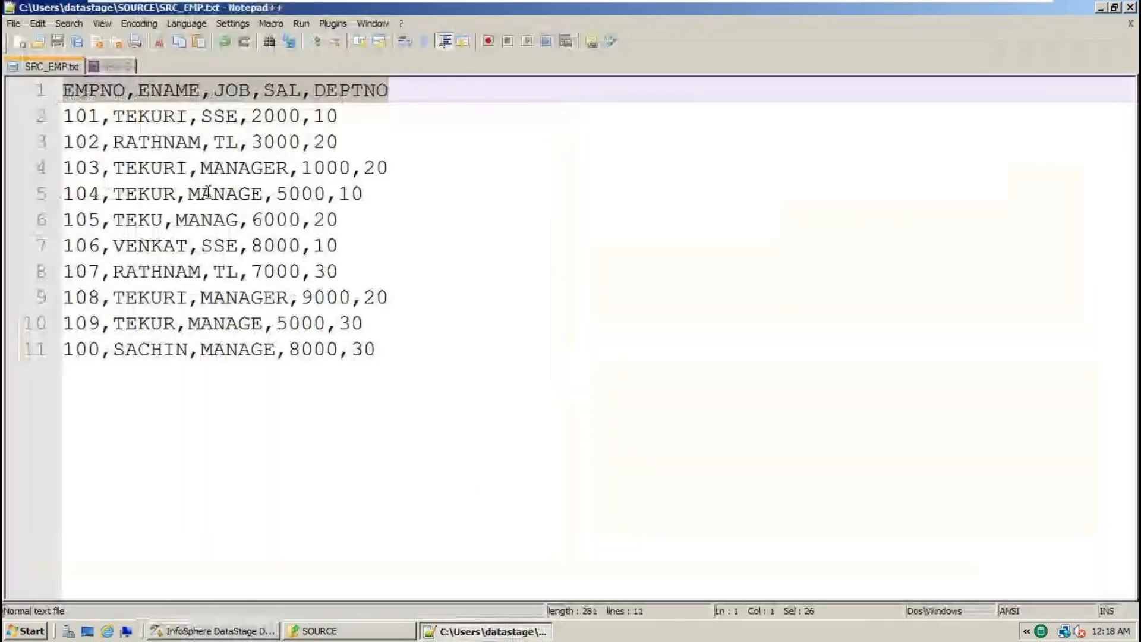
pyautogui.doubleClick(180, 93)
pyautogui.click(136, 96)
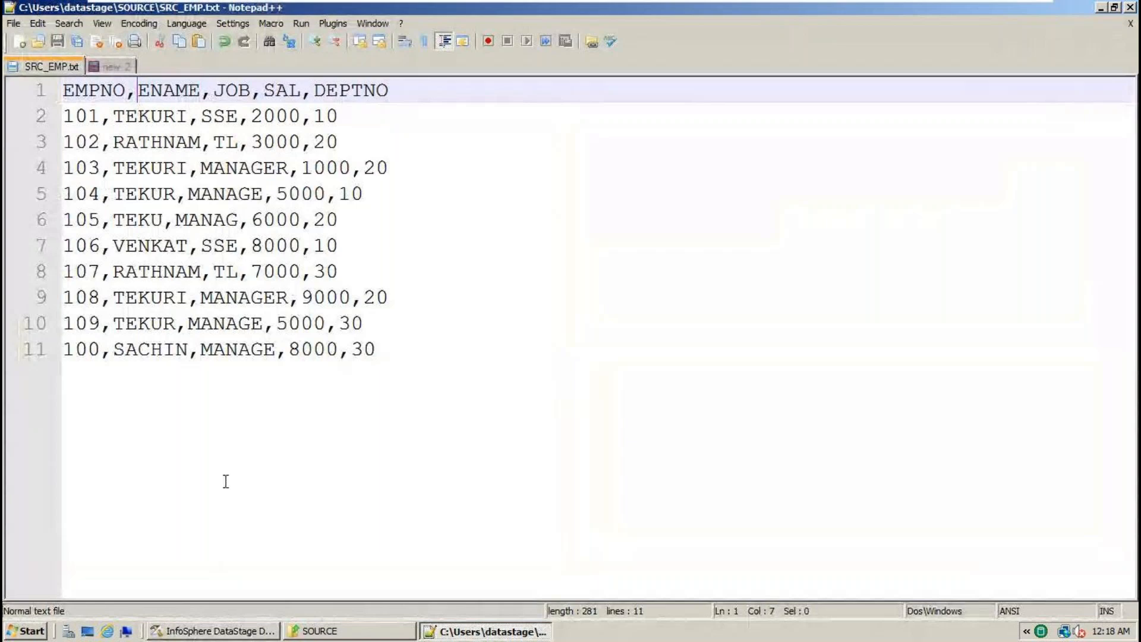
pyautogui.click(238, 631)
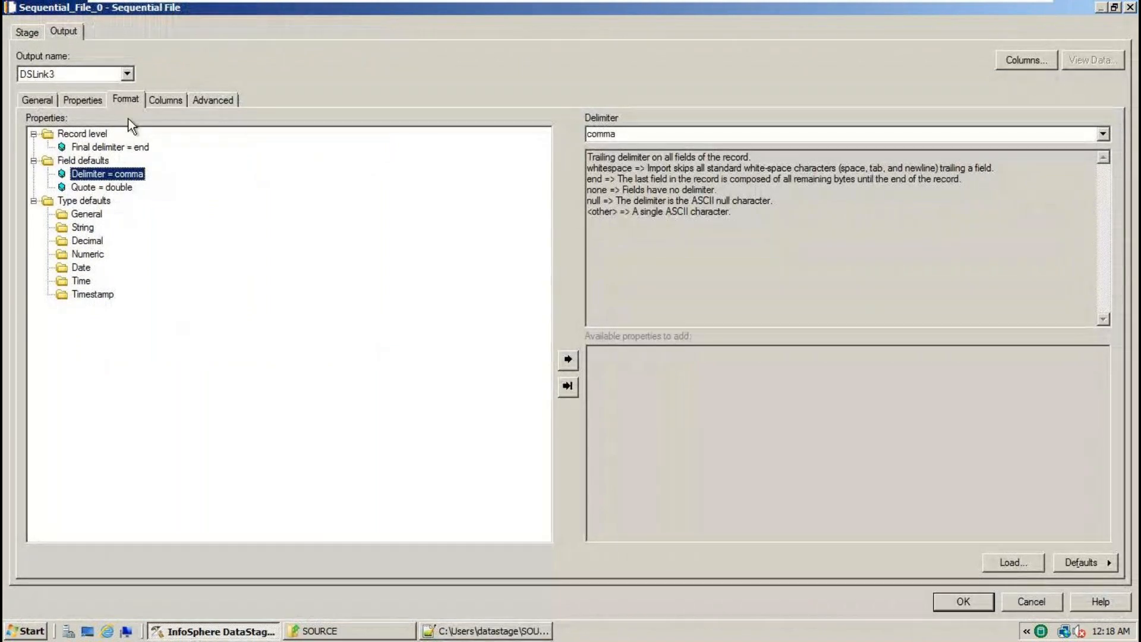
pyautogui.click(123, 100)
pyautogui.click(116, 177)
pyautogui.click(118, 188)
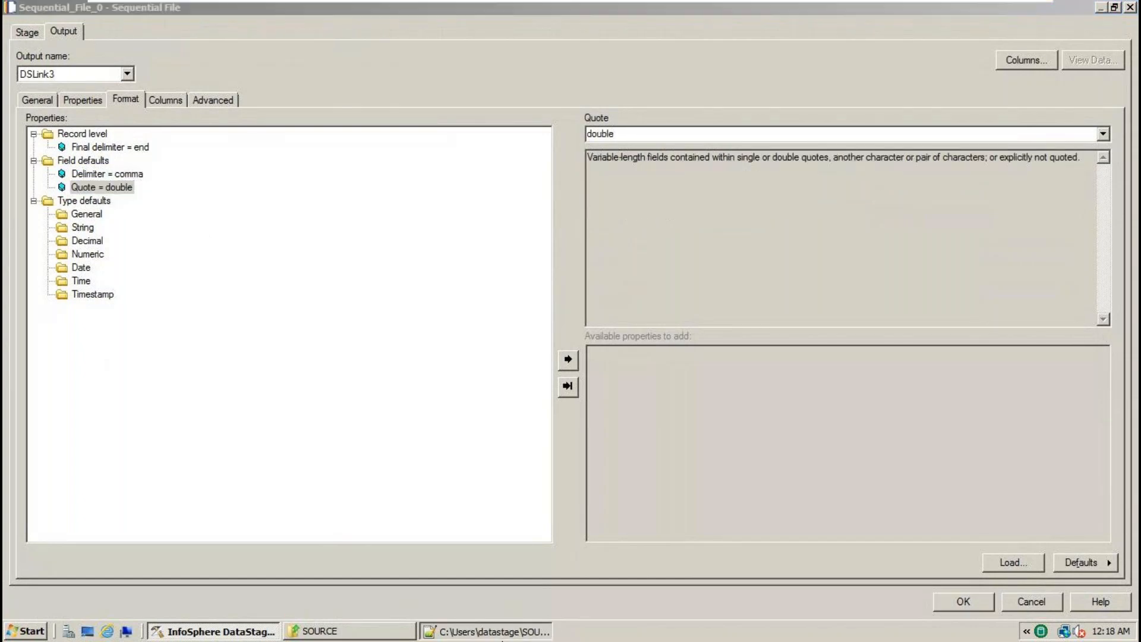
pyautogui.click(502, 639)
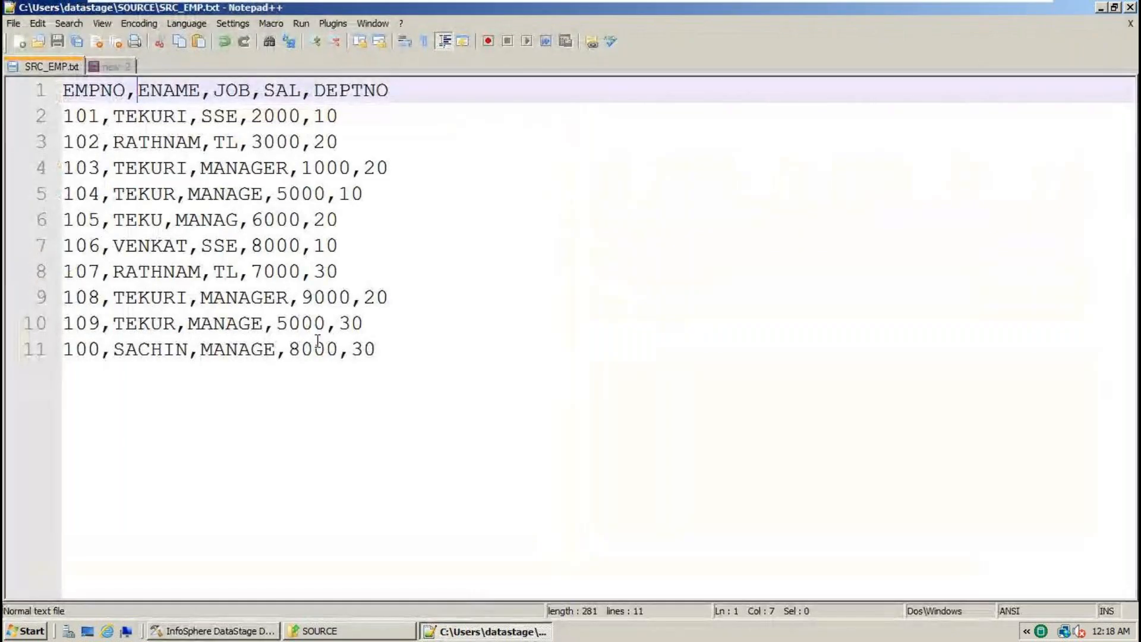
pyautogui.hotkey('ctrl', 'a')
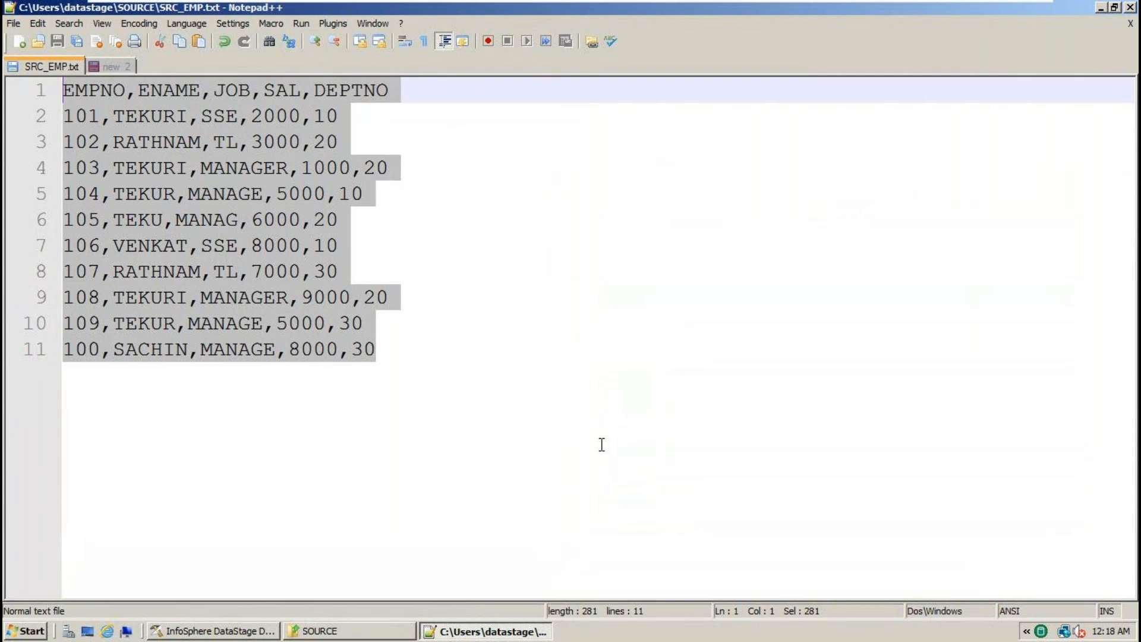
pyautogui.click(214, 631)
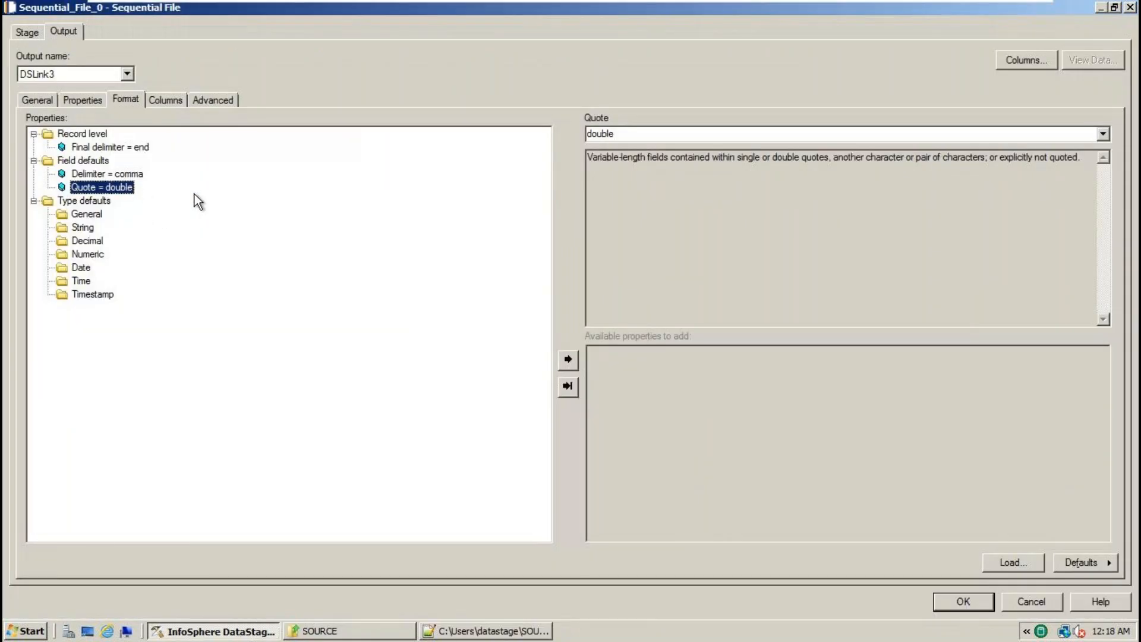
# - Set the Quote property to none
pyautogui.click(1103, 135)
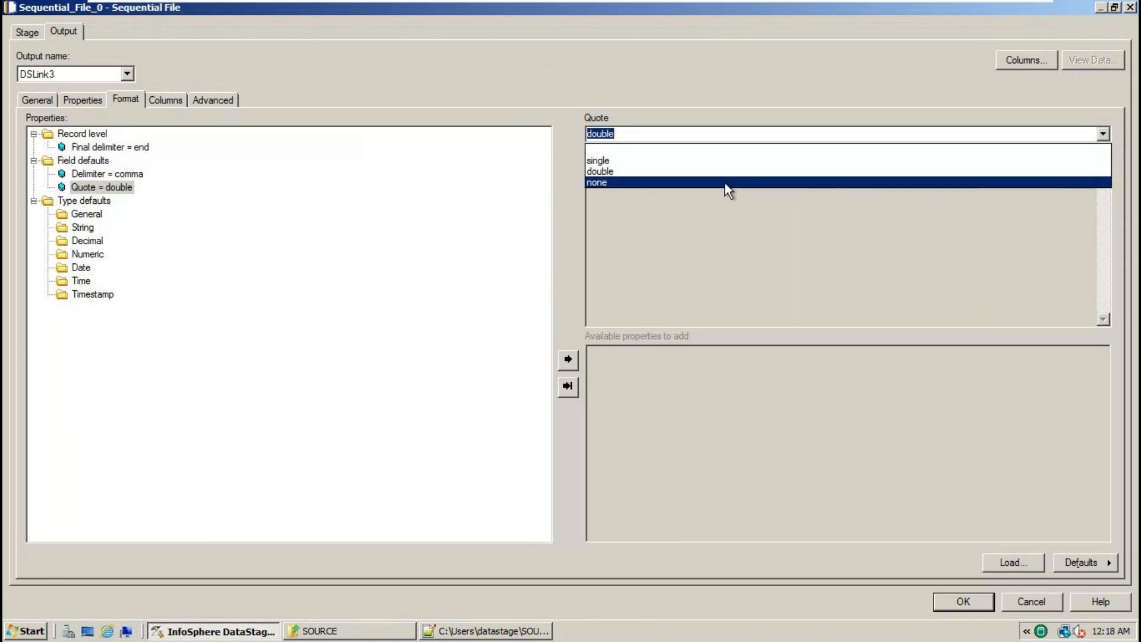
pyautogui.click(609, 182)
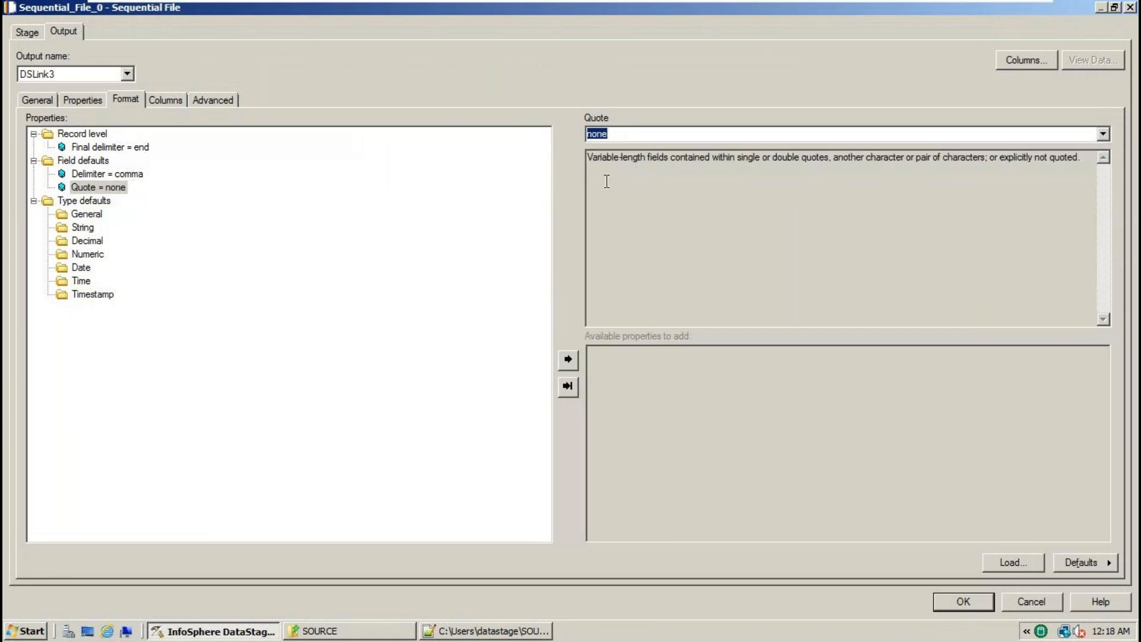
pyautogui.click(471, 631)
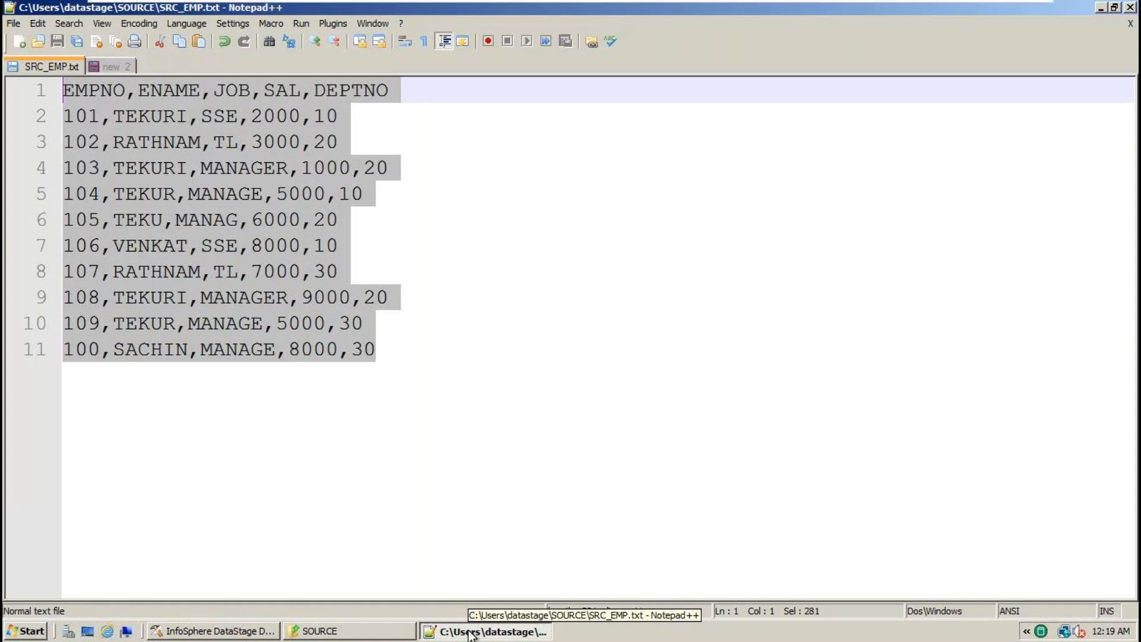
pyautogui.click(204, 618)
pyautogui.click(205, 630)
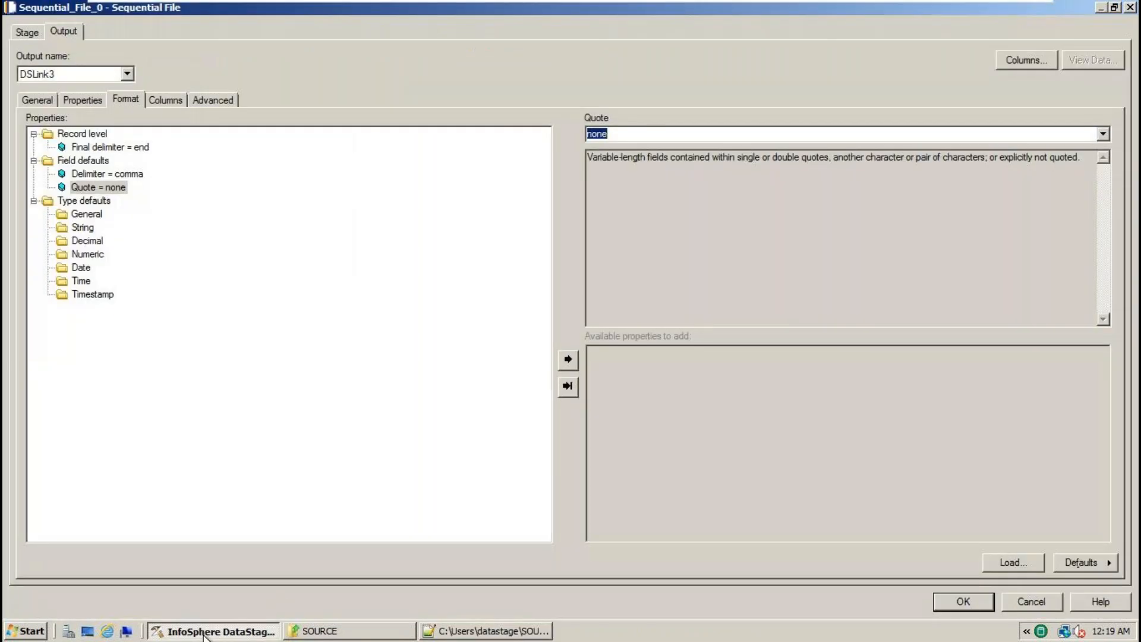
pyautogui.click(725, 134)
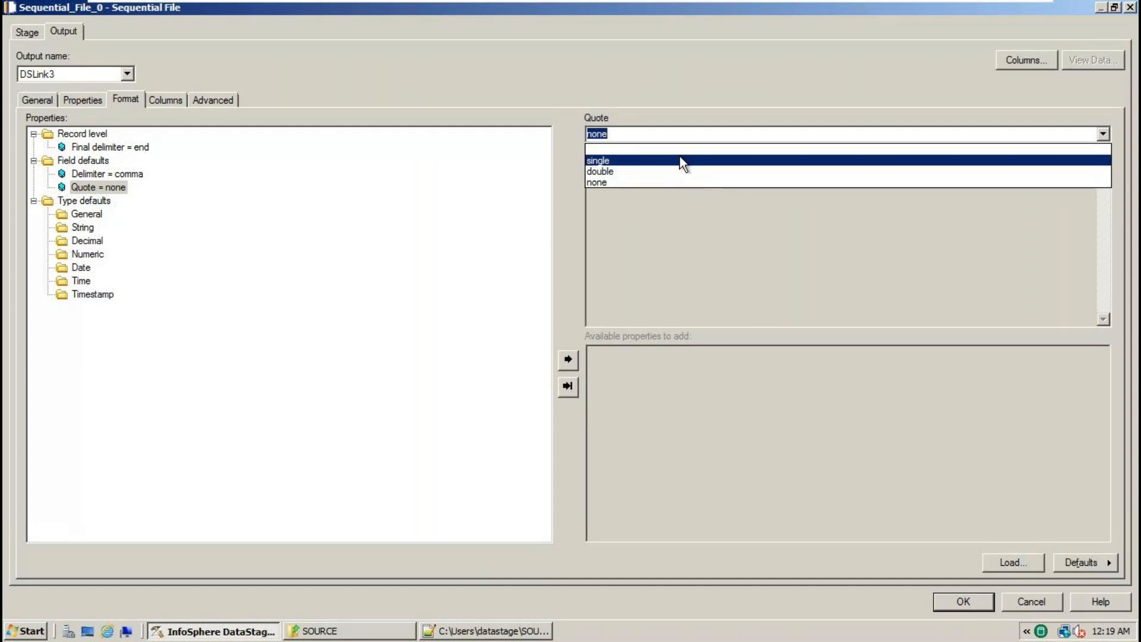
pyautogui.click(615, 184)
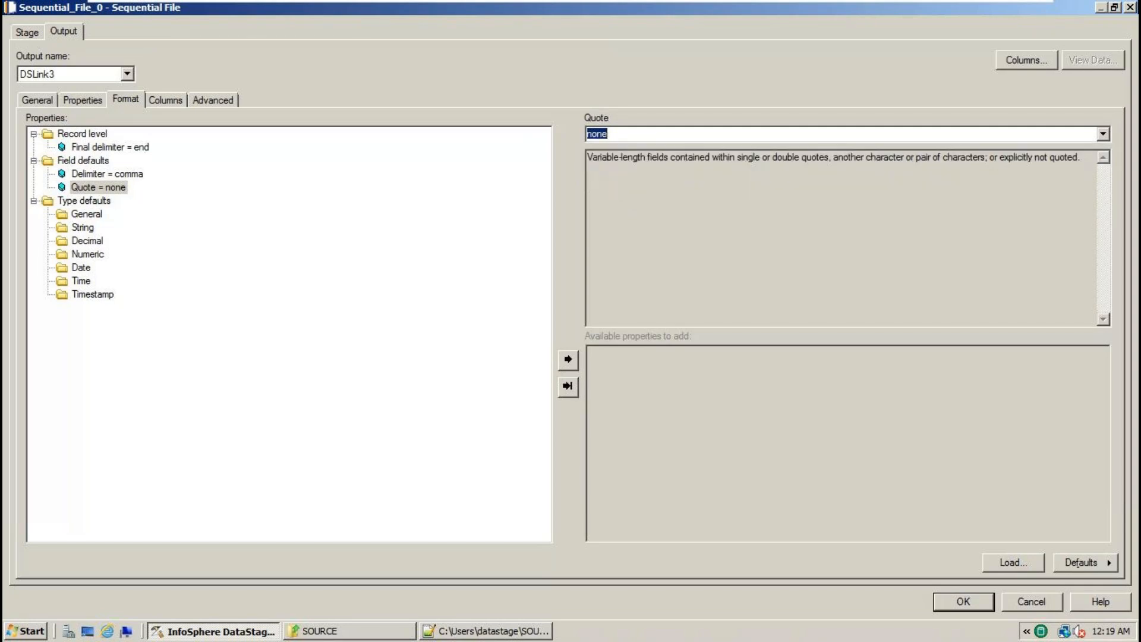
# - Show the Columns tab and select its first empty column row
pyautogui.click(168, 101)
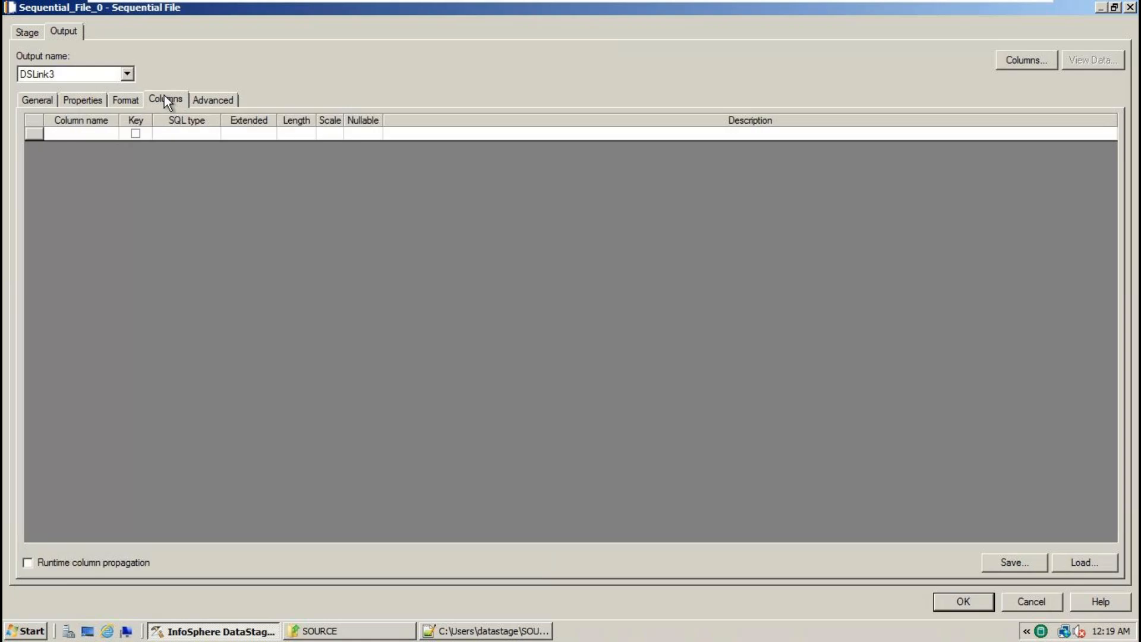
pyautogui.click(92, 133)
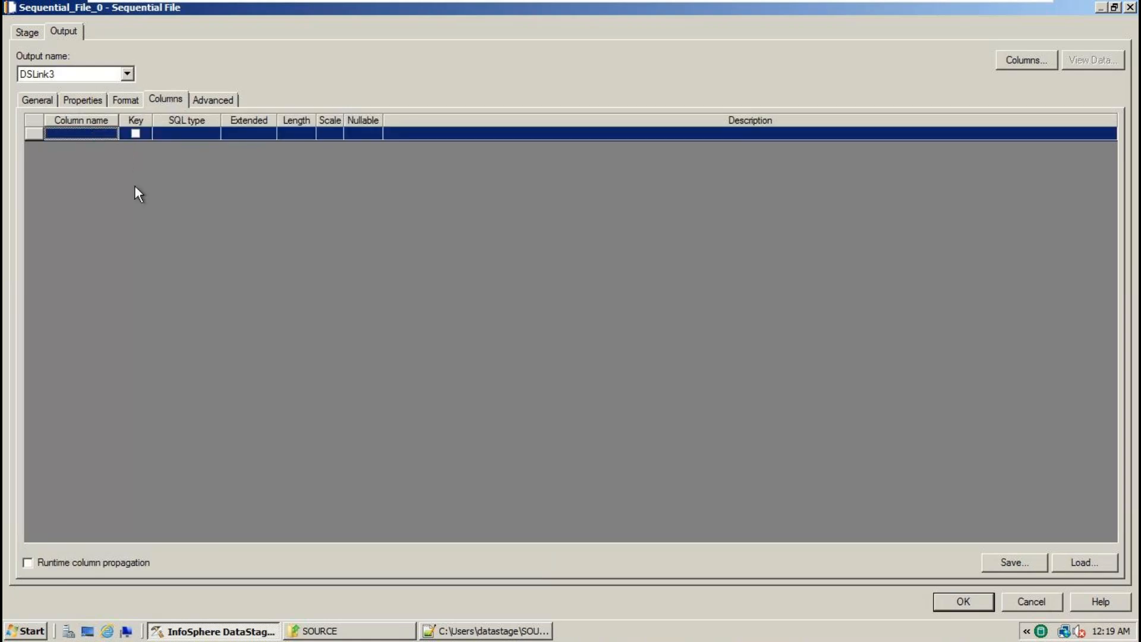
pyautogui.click(550, 634)
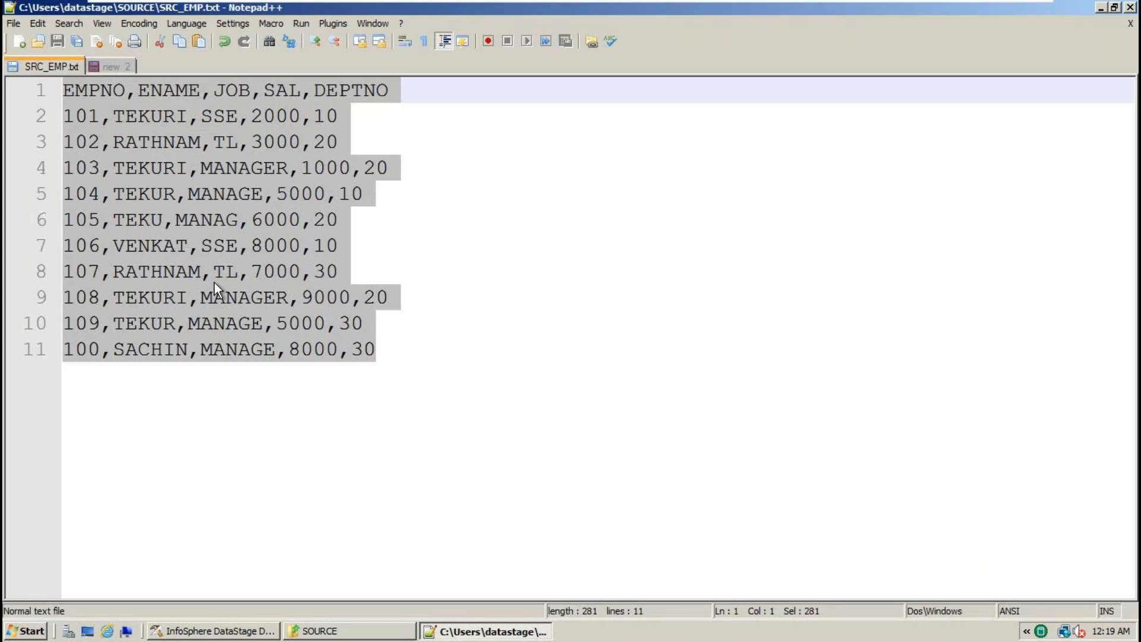
# - Copy the EMPNO header word into the first column's name
pyautogui.doubleClick(90, 89)
pyautogui.hotkey('ctrl', 'c')
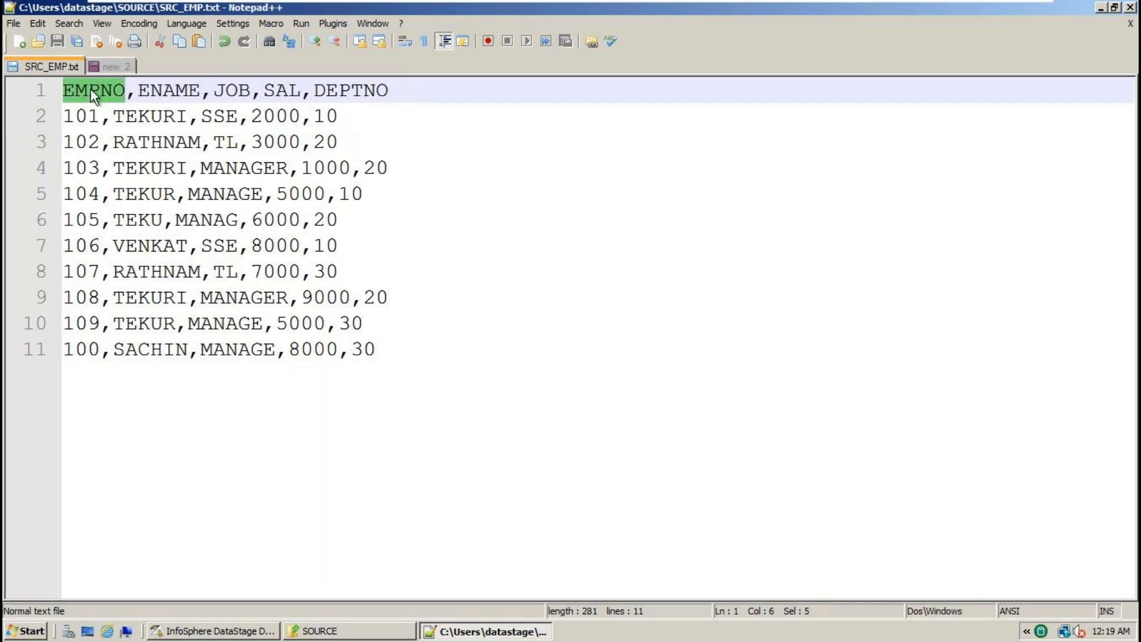
pyautogui.hotkey('alt', 'Tab')
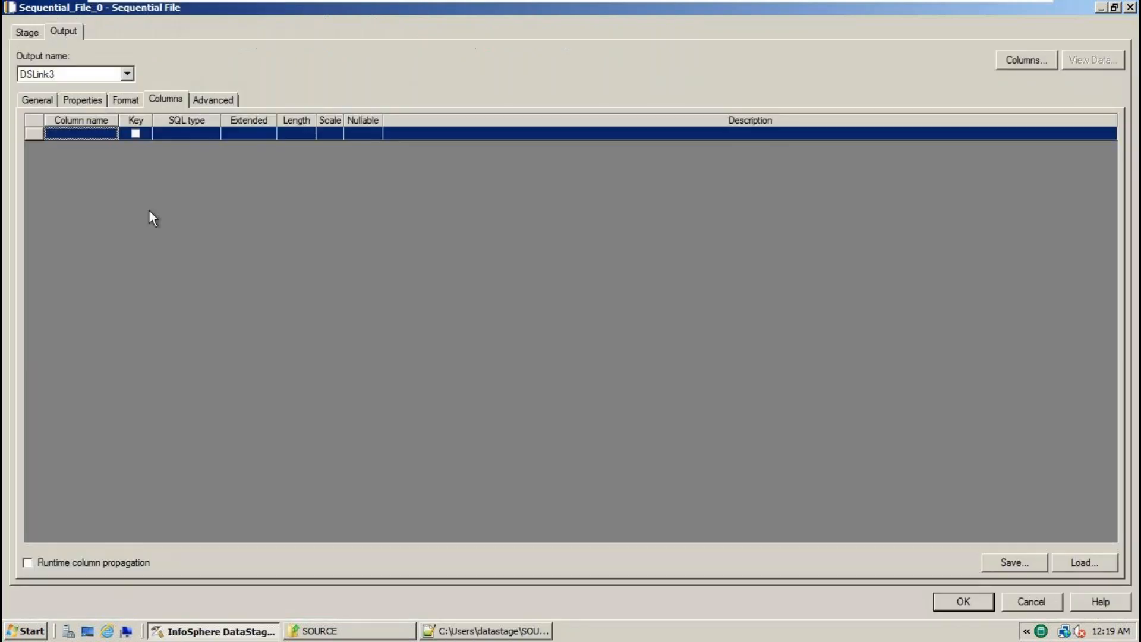
pyautogui.click(58, 136)
pyautogui.hotkey('ctrl', 'v')
pyautogui.hotkey('alt', 'Tab')
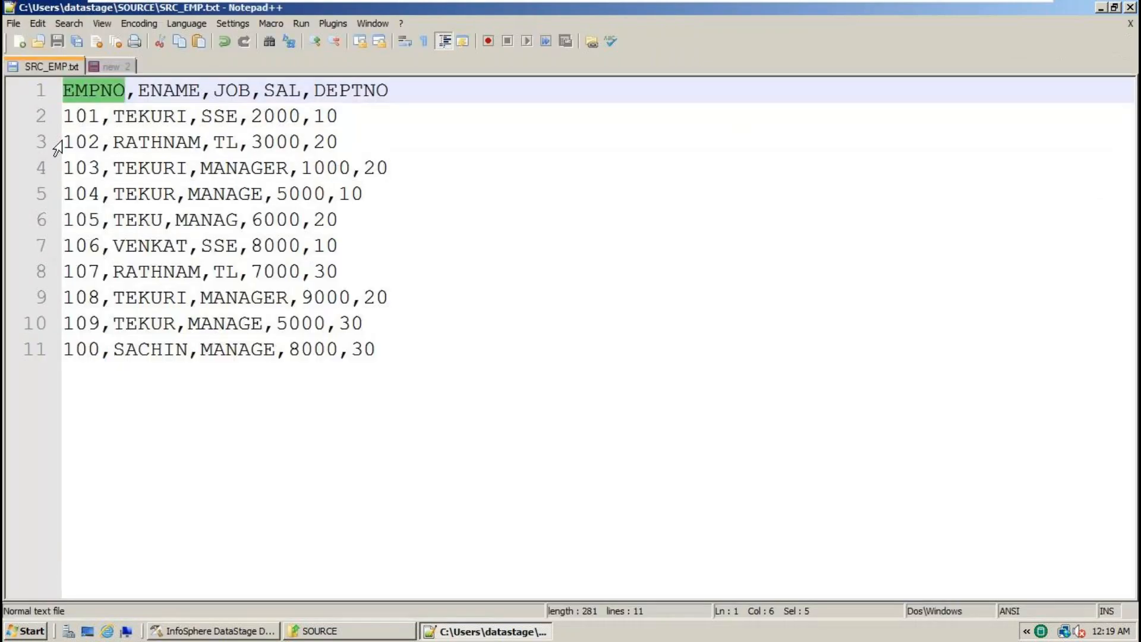
# - Inspect the sample EMPNO values 101, 102 and 103 in SRC_EMP.txt
pyautogui.doubleClick(92, 116)
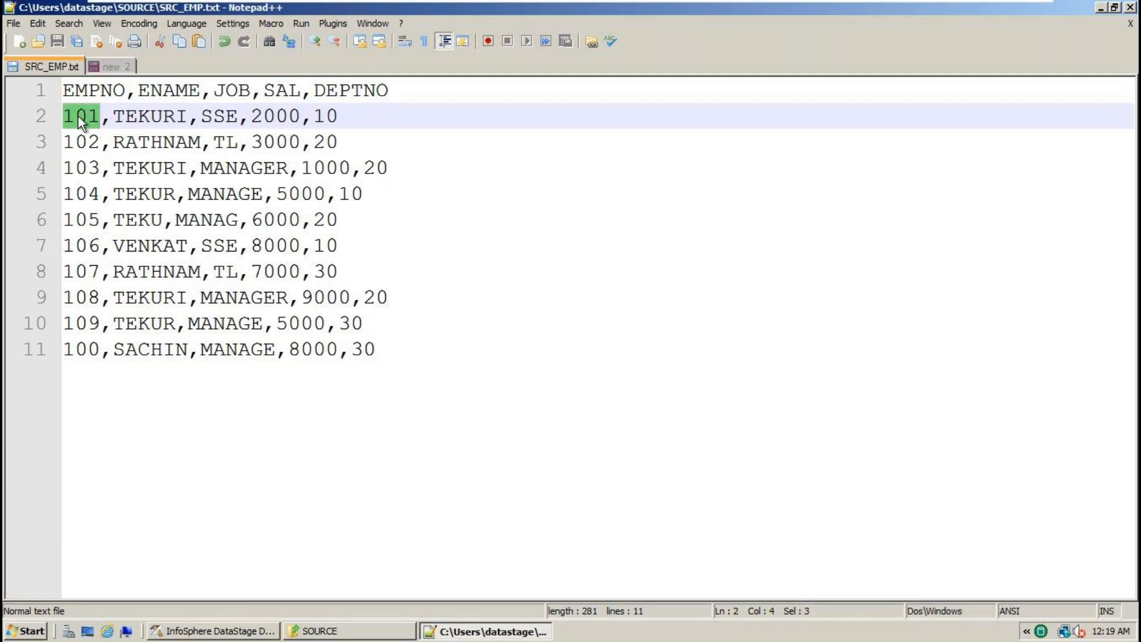
pyautogui.doubleClick(80, 143)
pyautogui.doubleClick(88, 169)
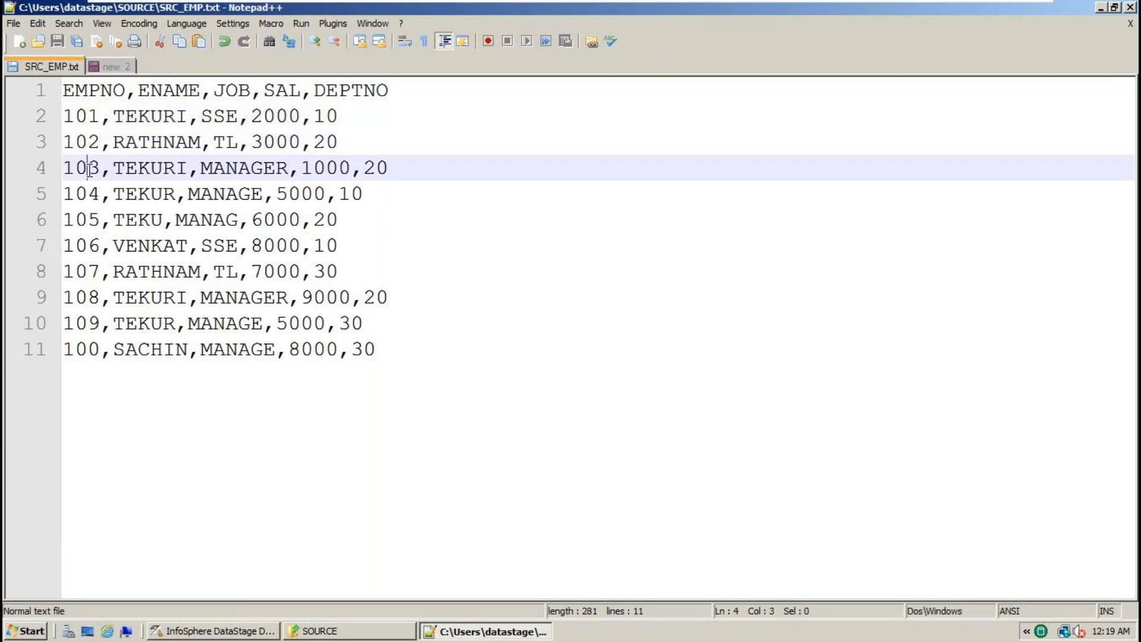
pyautogui.doubleClick(88, 115)
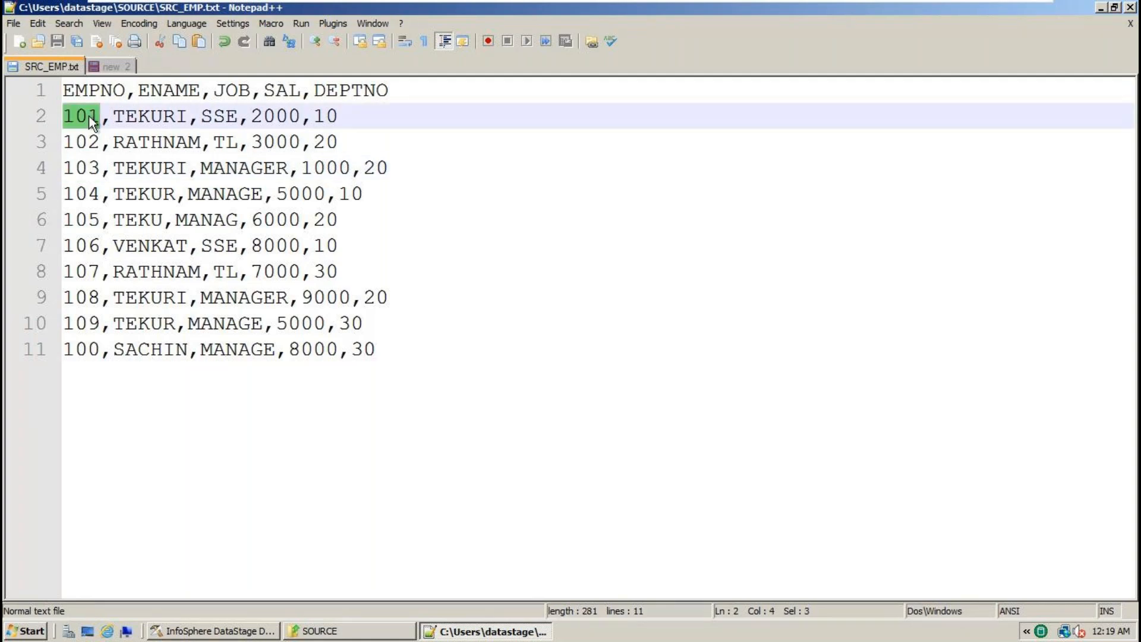
# - Make EMPNO an Integer column with length 5
pyautogui.click(236, 636)
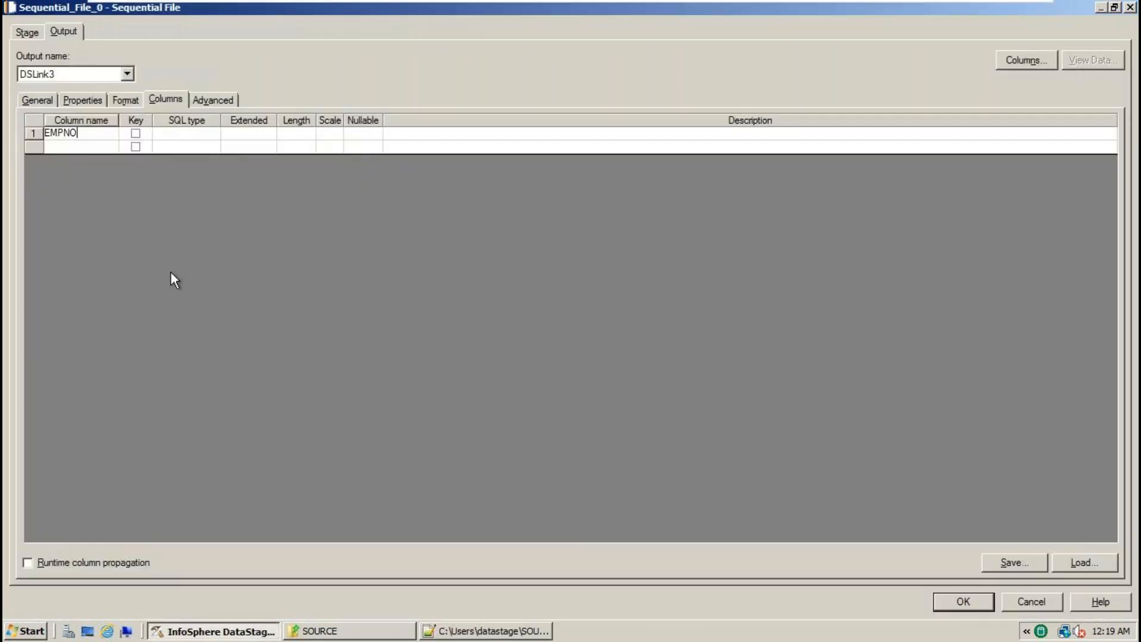
pyautogui.click(190, 140)
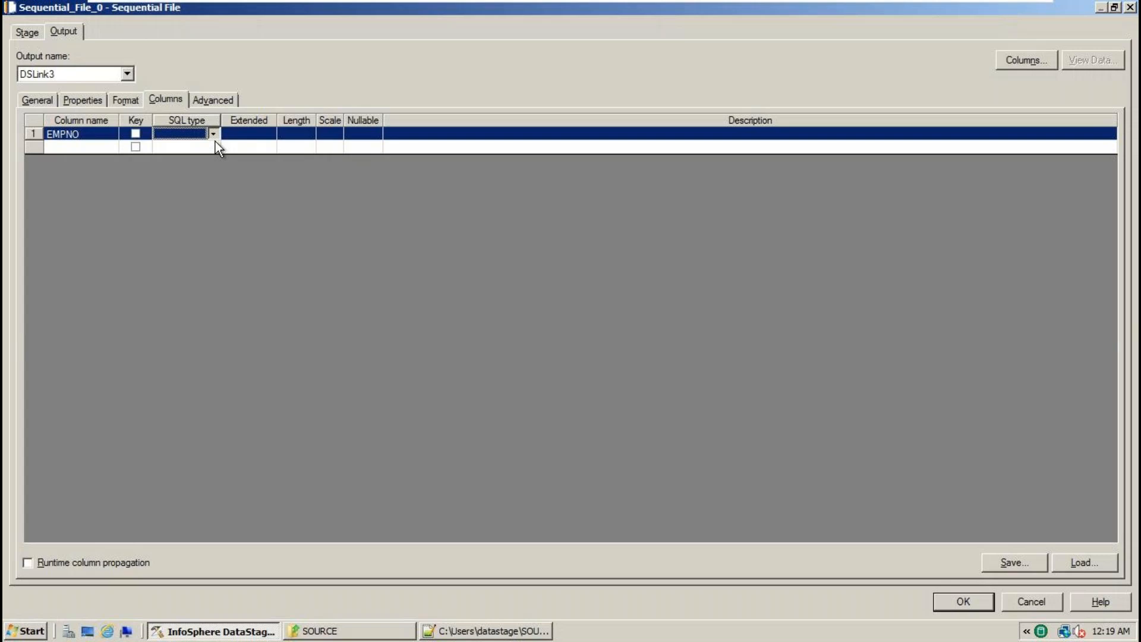
pyautogui.click(214, 139)
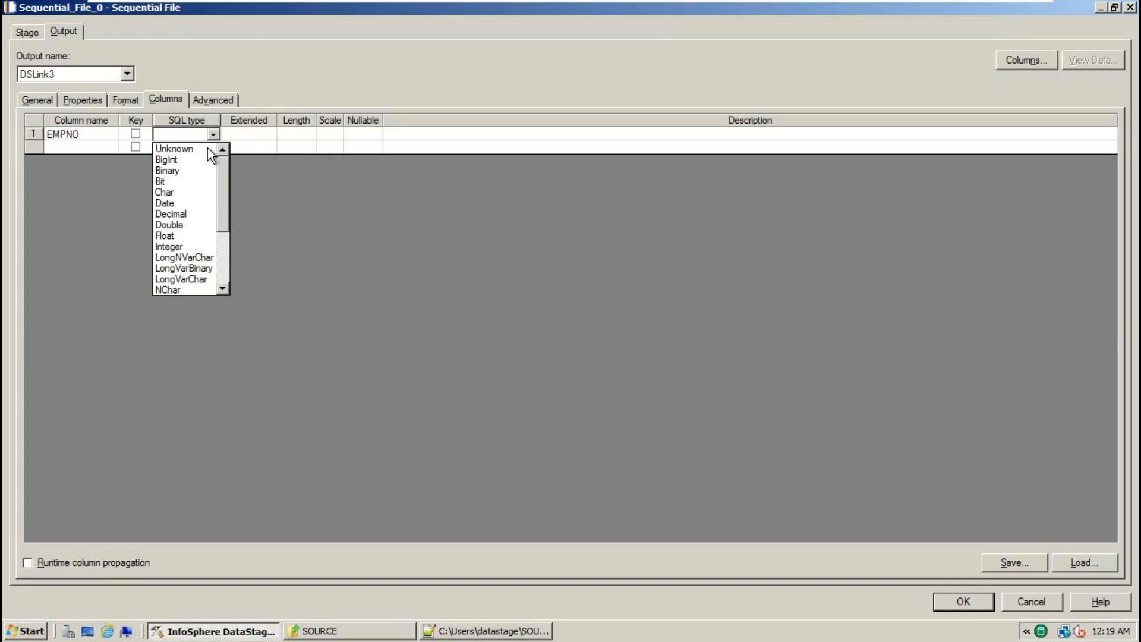
pyautogui.click(189, 247)
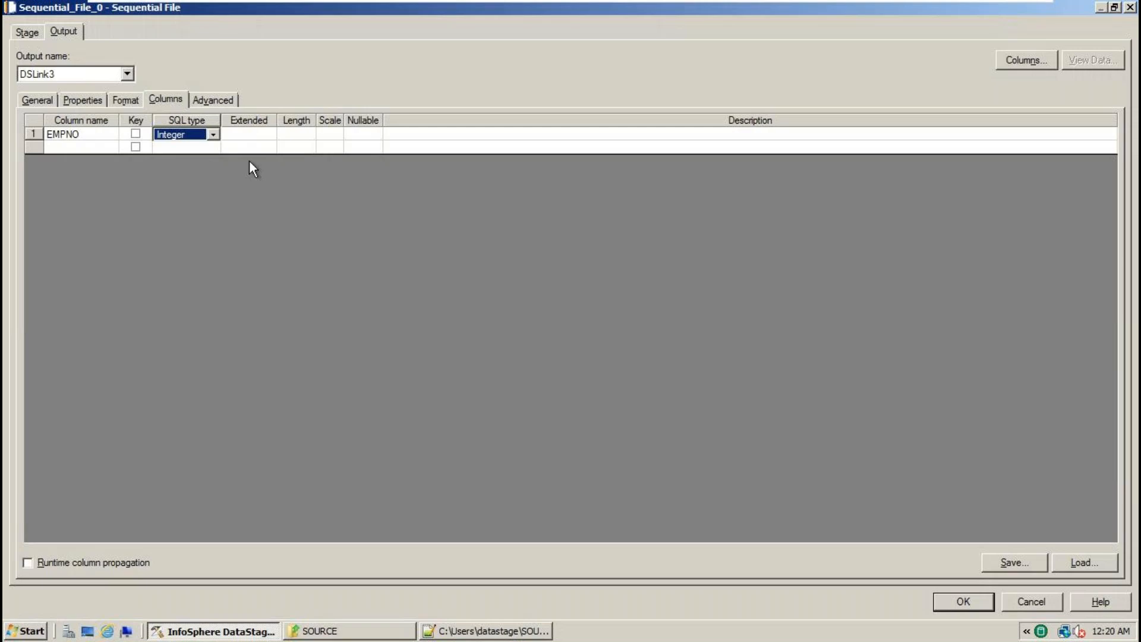
pyautogui.click(301, 133)
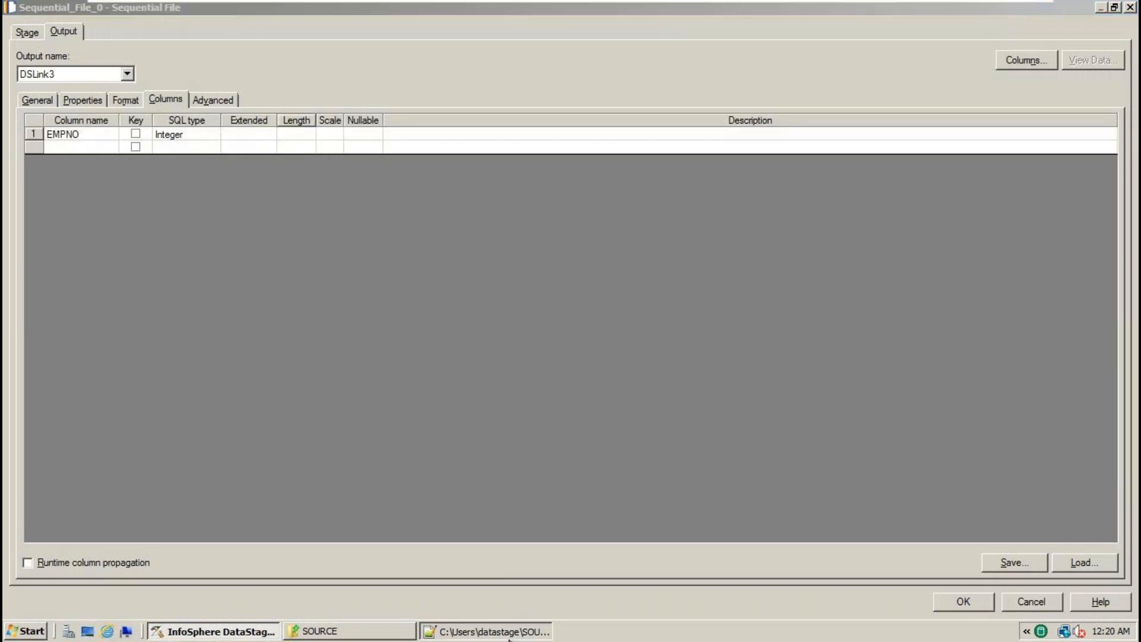
pyautogui.click(510, 636)
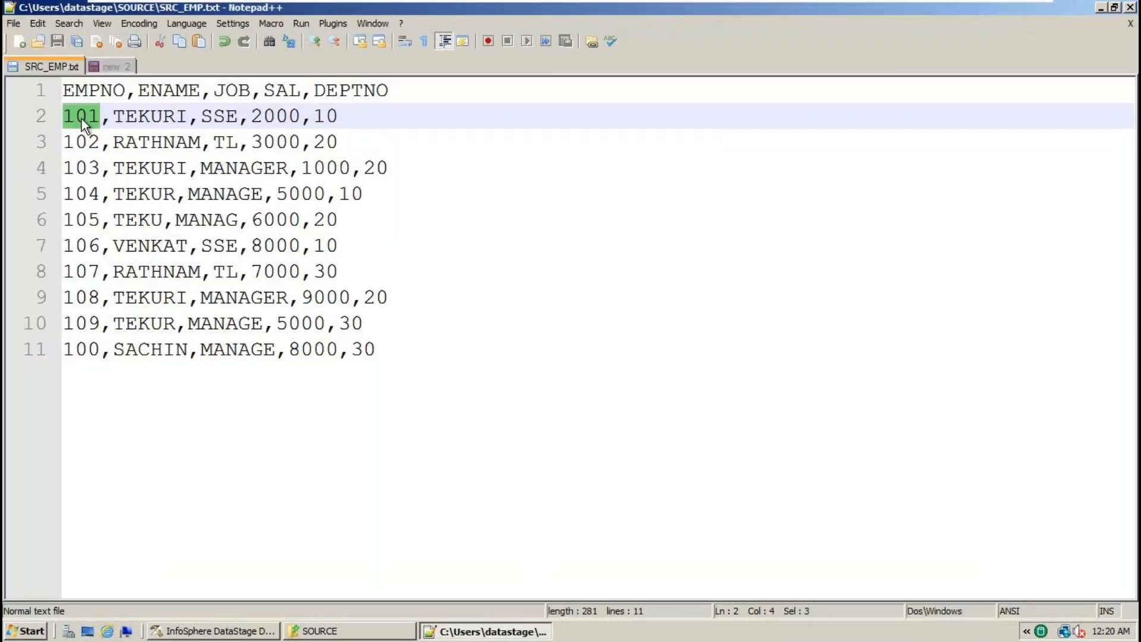
pyautogui.moveTo(96, 116); pyautogui.dragTo(64, 116)
pyautogui.click(251, 632)
pyautogui.click(297, 136)
pyautogui.write('5')
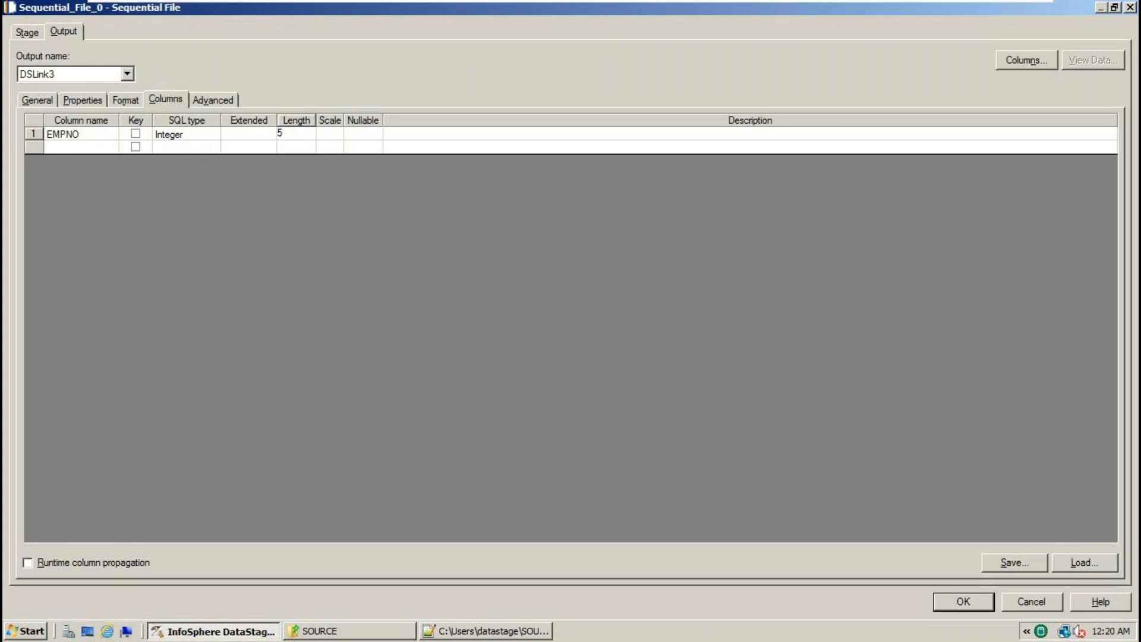
# - Copy the ENAME header into the second column row and check the first name value
pyautogui.click(486, 631)
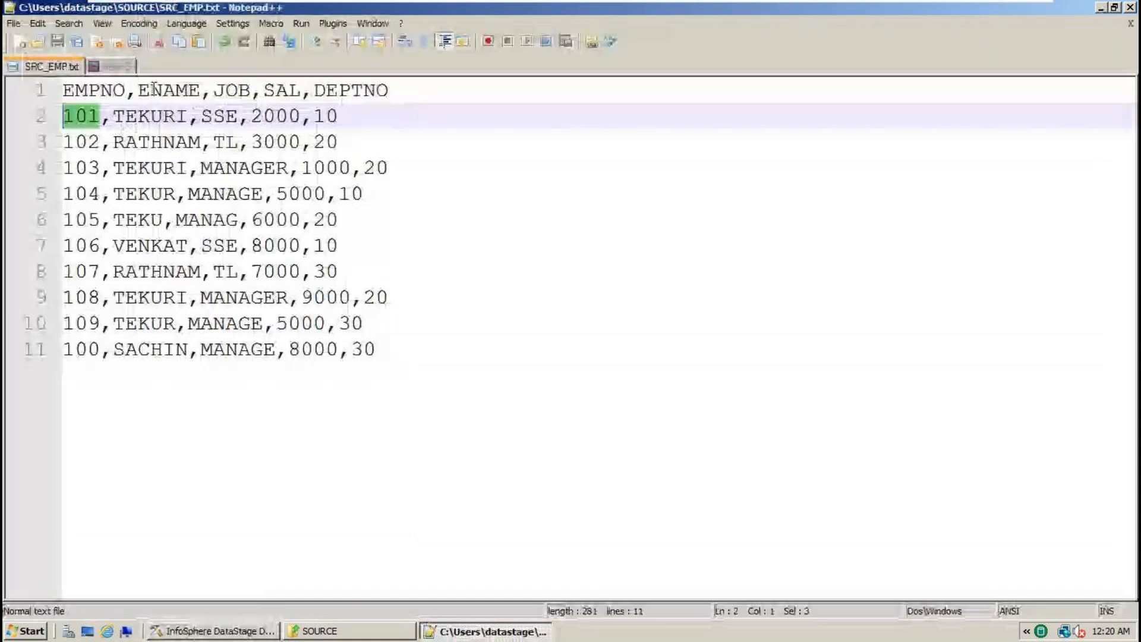
pyautogui.doubleClick(155, 89)
pyautogui.hotkey('ctrl', 'c')
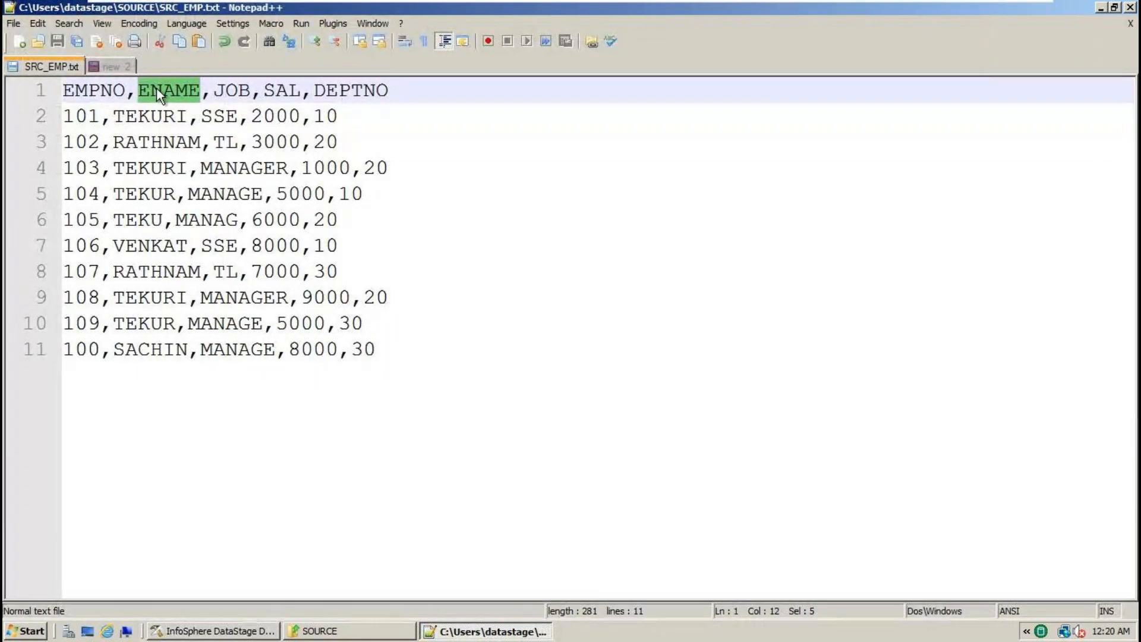
pyautogui.hotkey('alt', 'Tab')
pyautogui.click(86, 147)
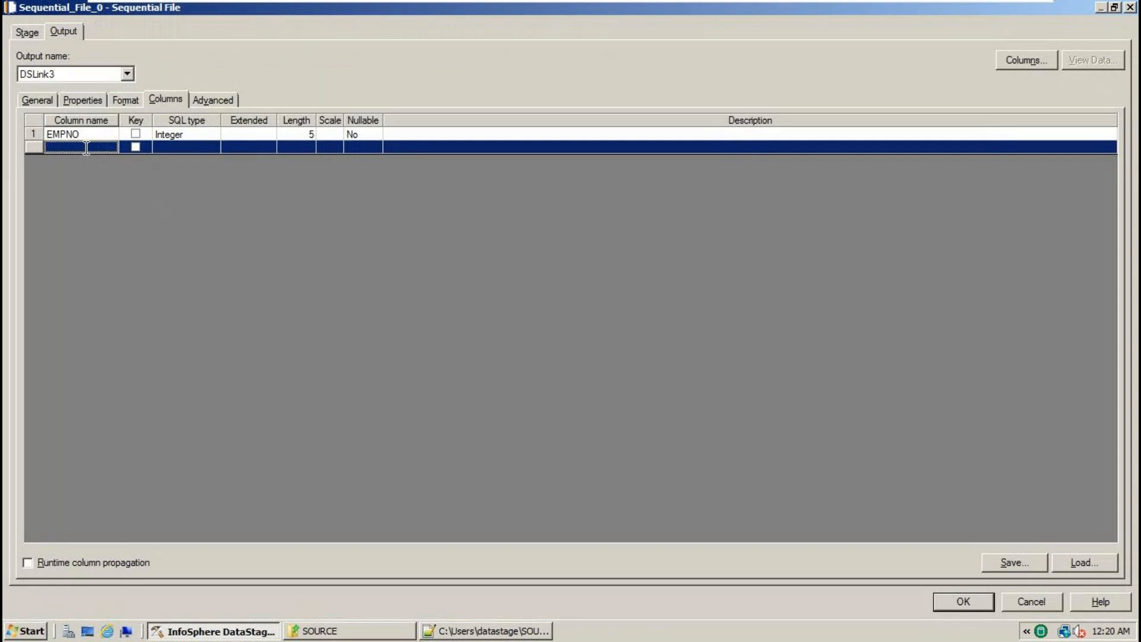
pyautogui.hotkey('ctrl', 'v')
pyautogui.hotkey('alt', 'Tab')
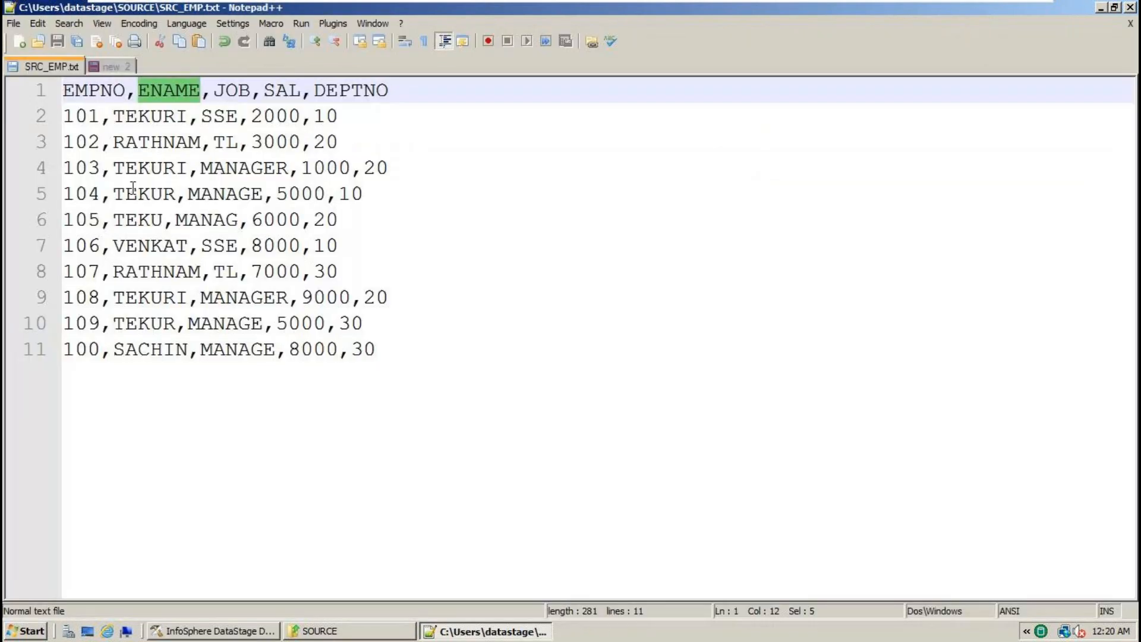
pyautogui.doubleClick(151, 117)
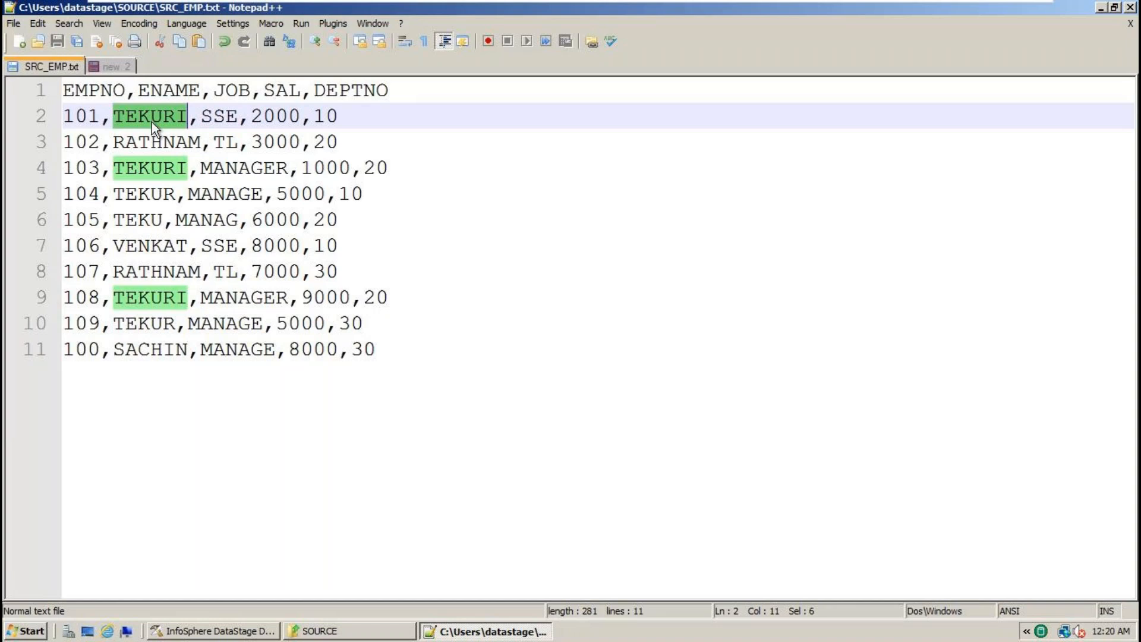
# - Set the ENAME column's SQL type to VarChar
pyautogui.hotkey('alt', 'Tab')
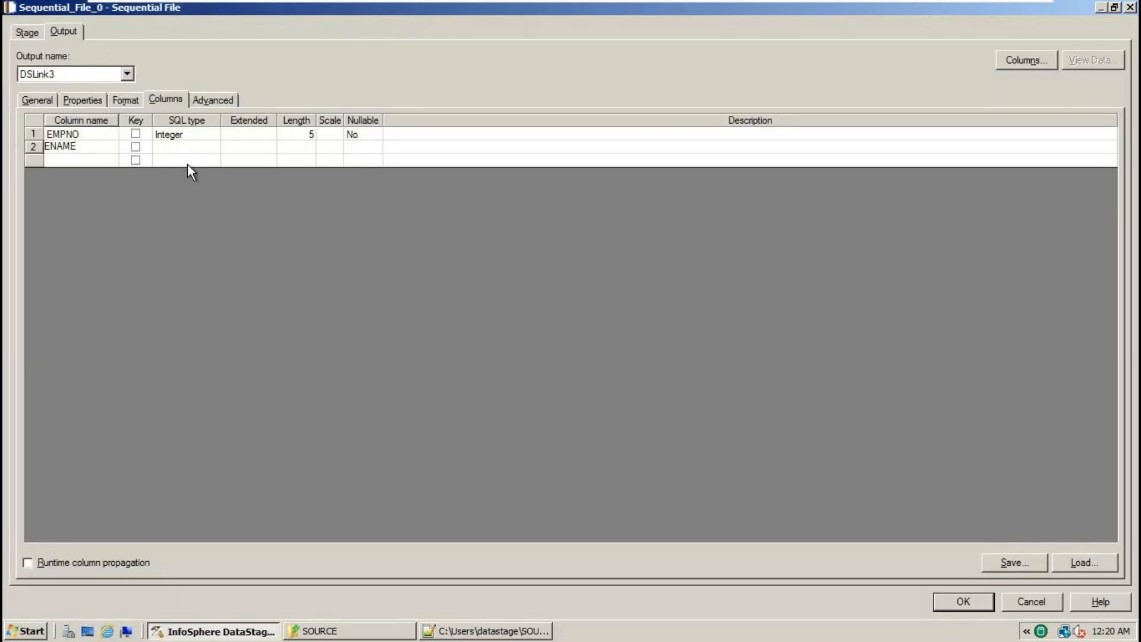
pyautogui.click(193, 153)
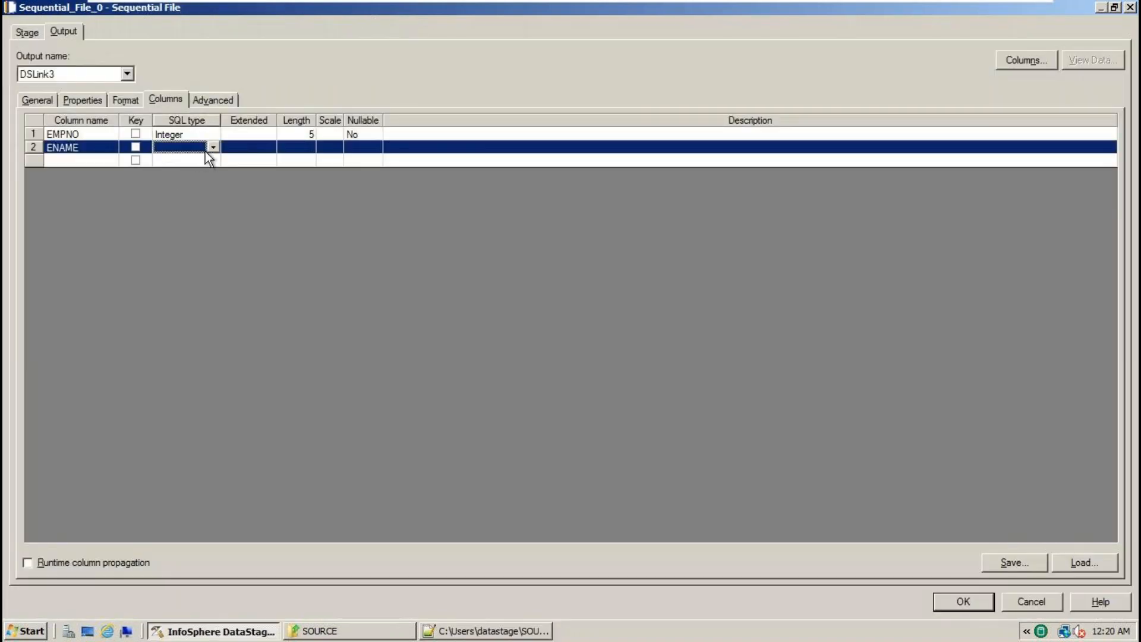
pyautogui.click(214, 148)
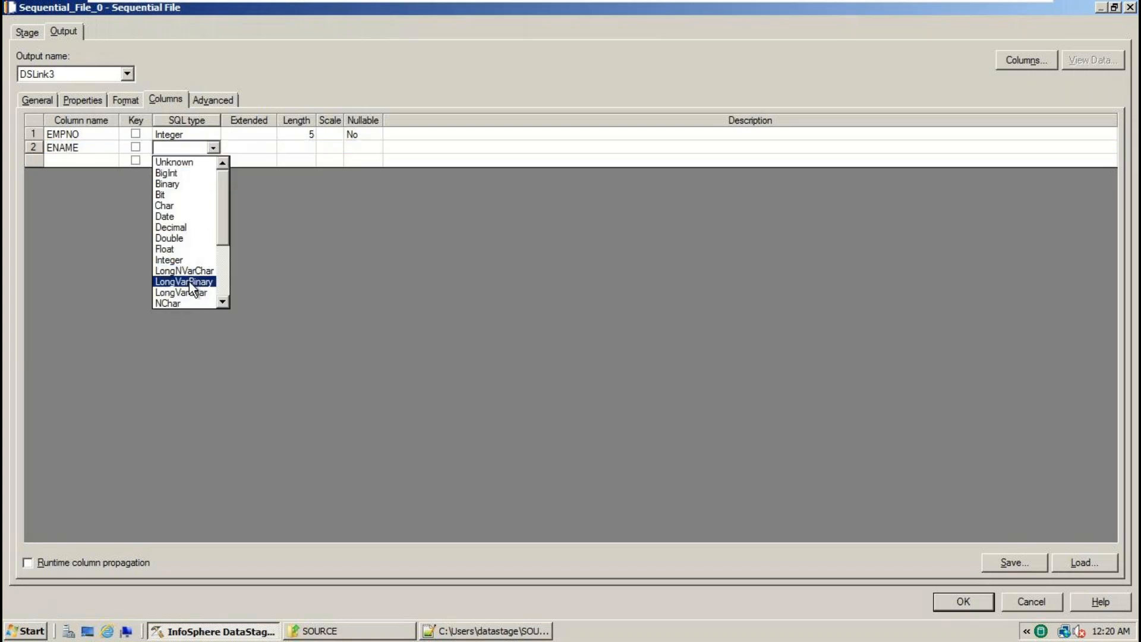
pyautogui.scroll(-3, 189, 282)
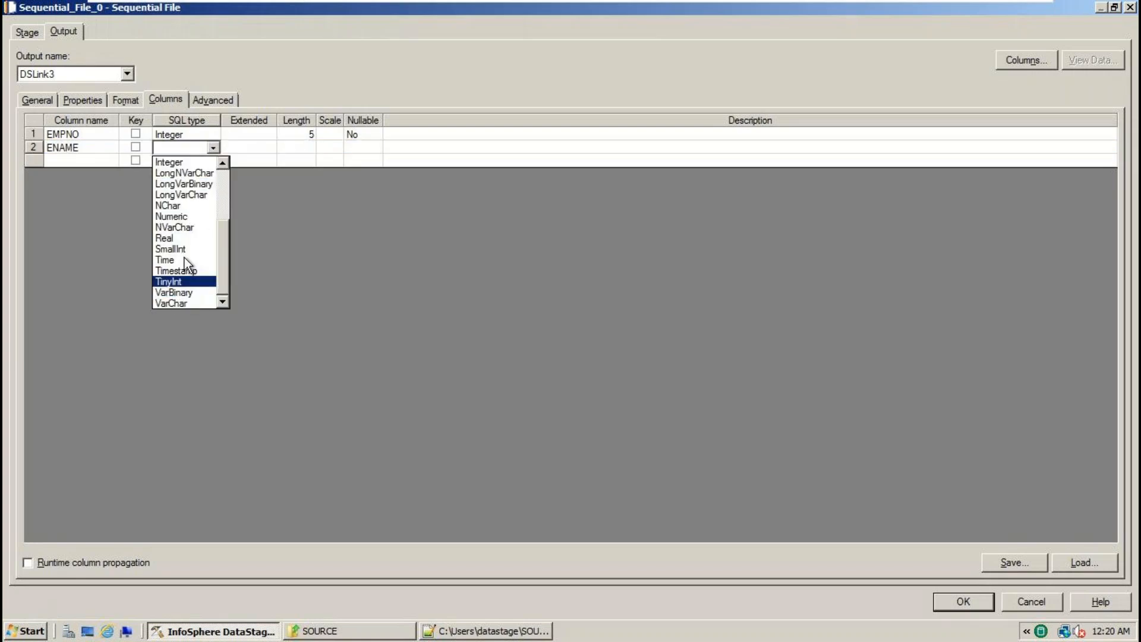
pyautogui.click(185, 304)
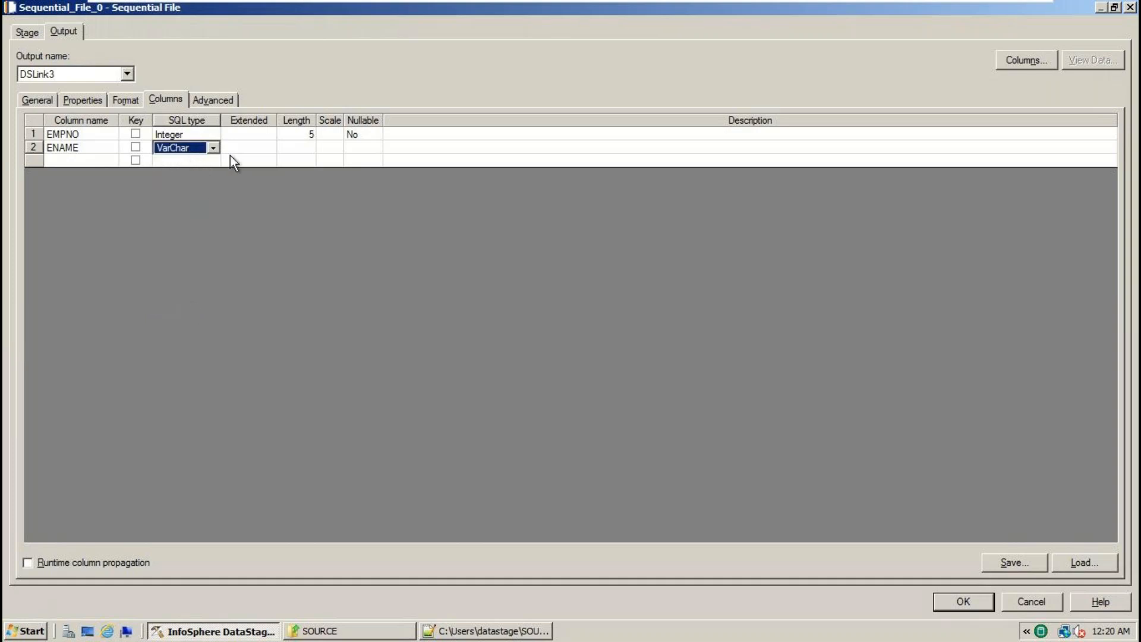
# - Give ENAME a length of 200
pyautogui.click(304, 150)
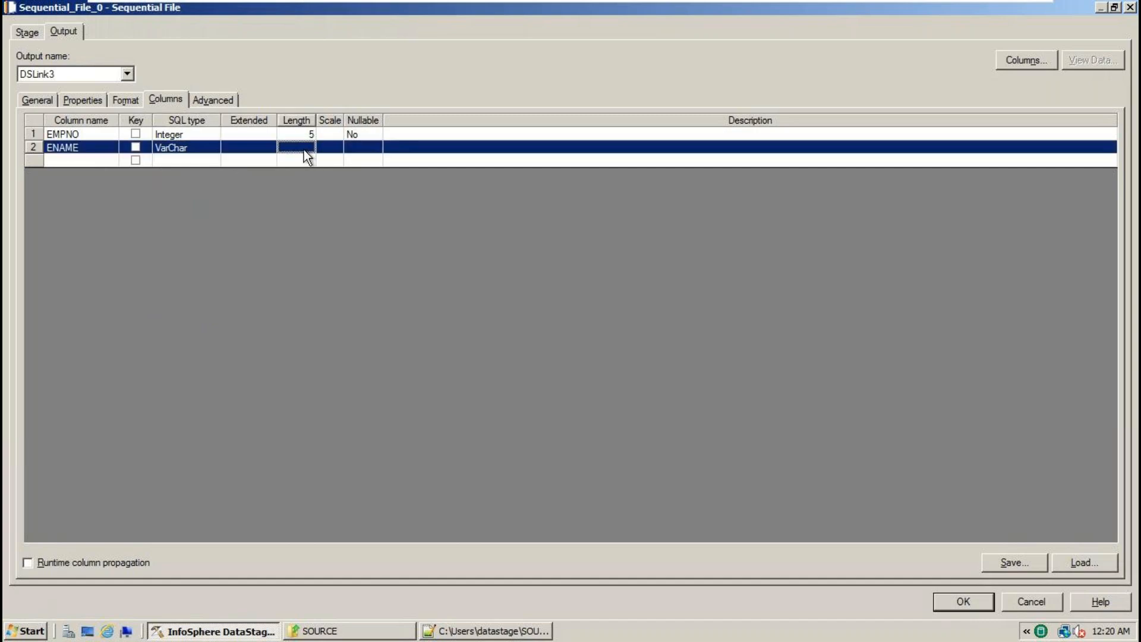
pyautogui.hotkey('alt', 'Tab')
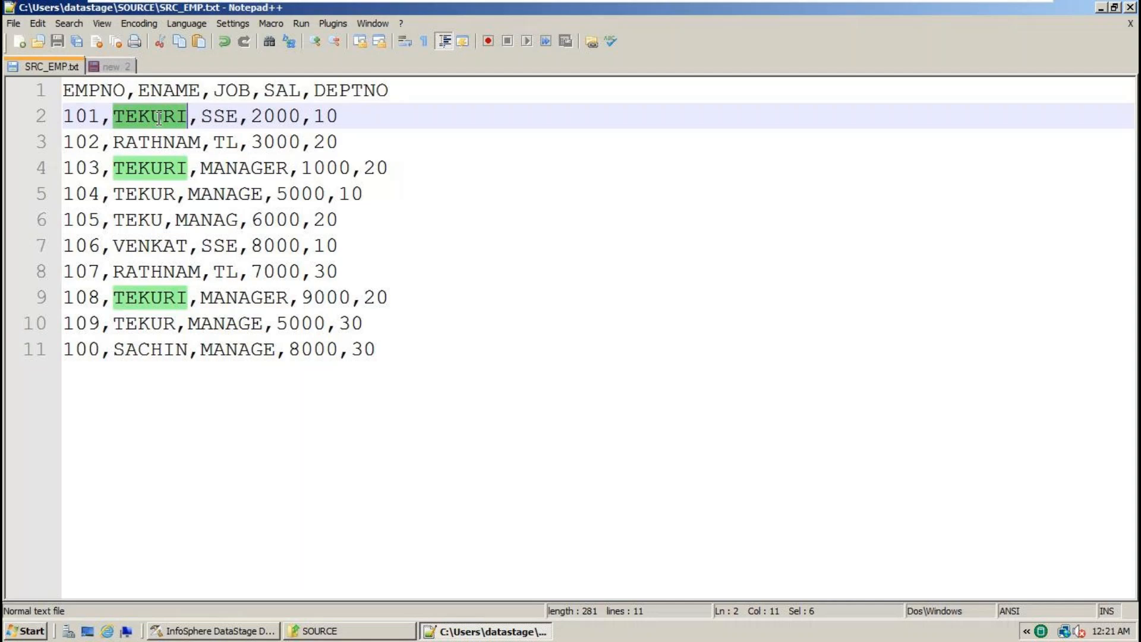
pyautogui.hotkey('alt', 'Tab')
pyautogui.hotkey('alt', 'Tab')
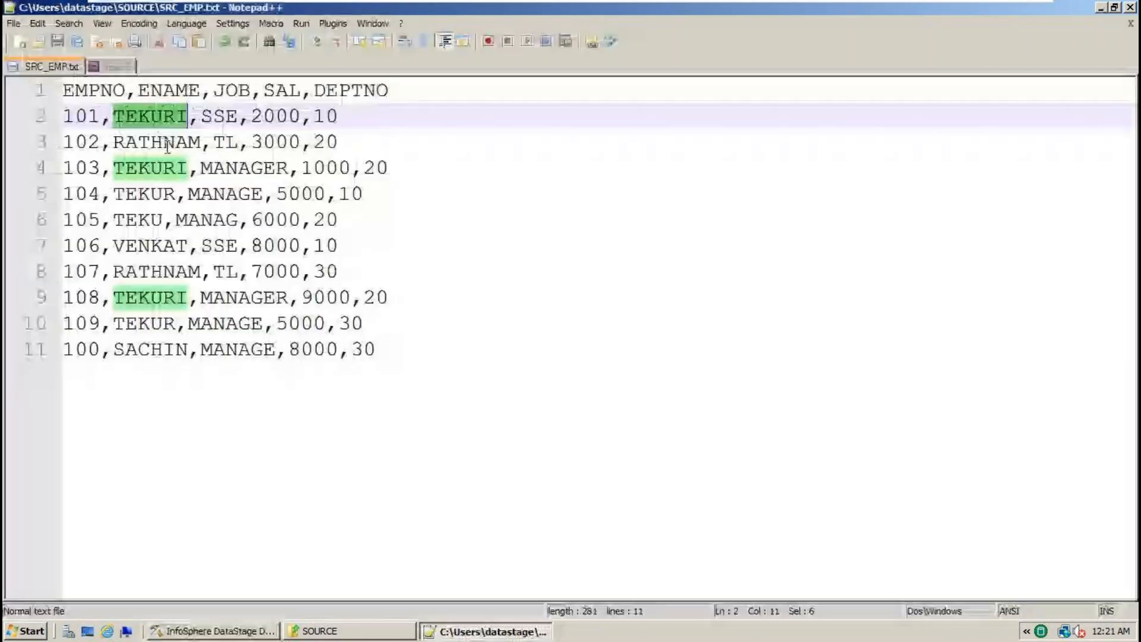
pyautogui.hotkey('alt', 'Tab')
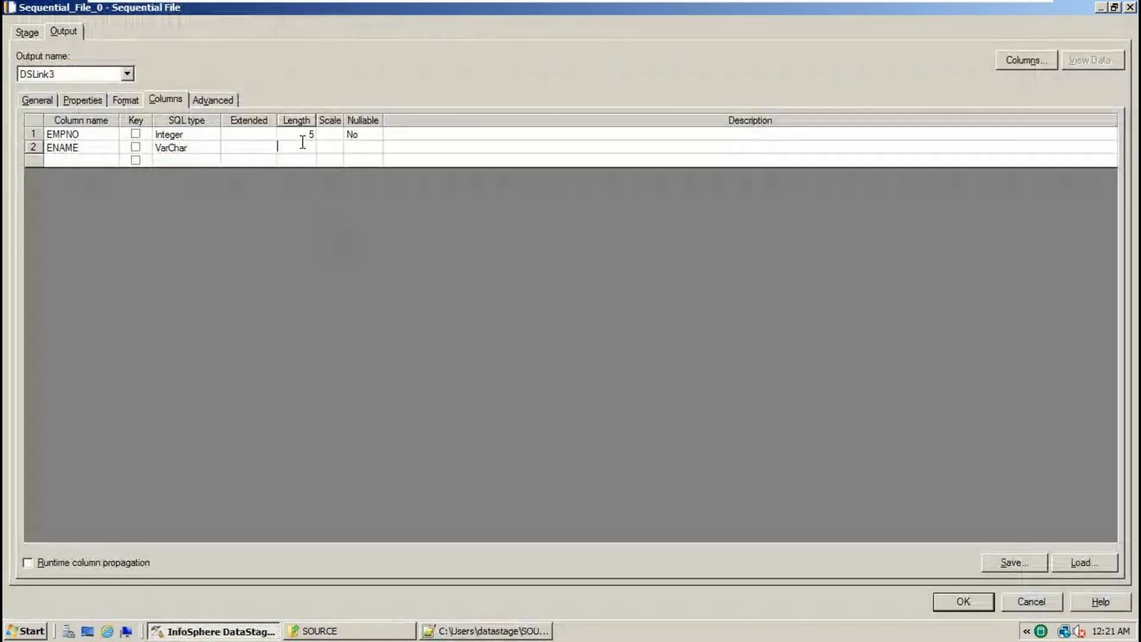
pyautogui.click(302, 150)
pyautogui.write('200')
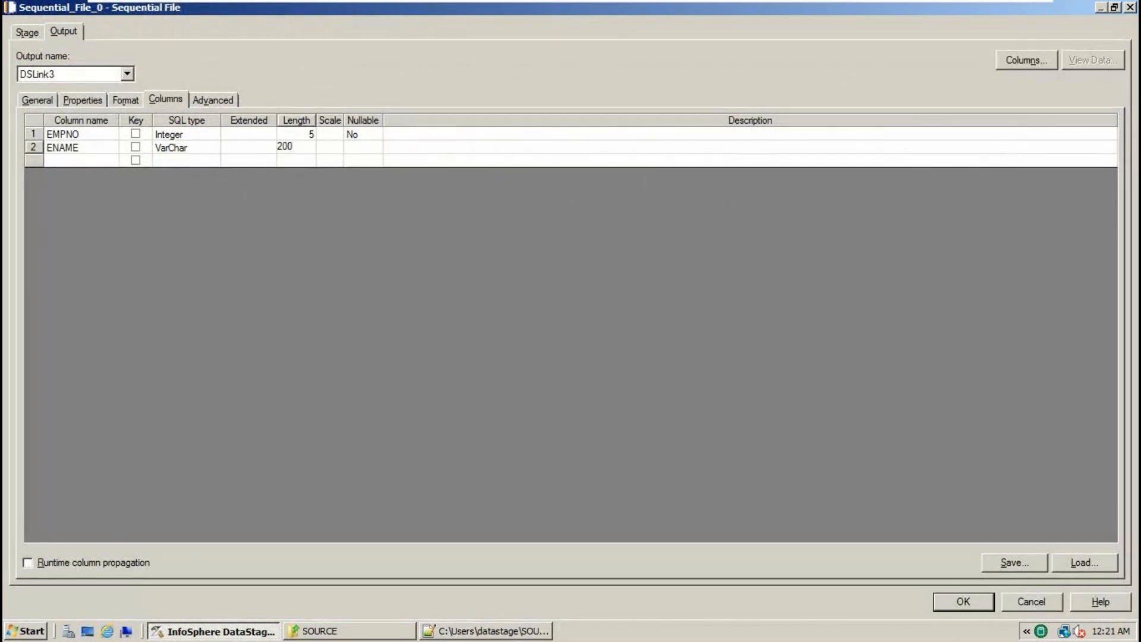
pyautogui.press('Return')
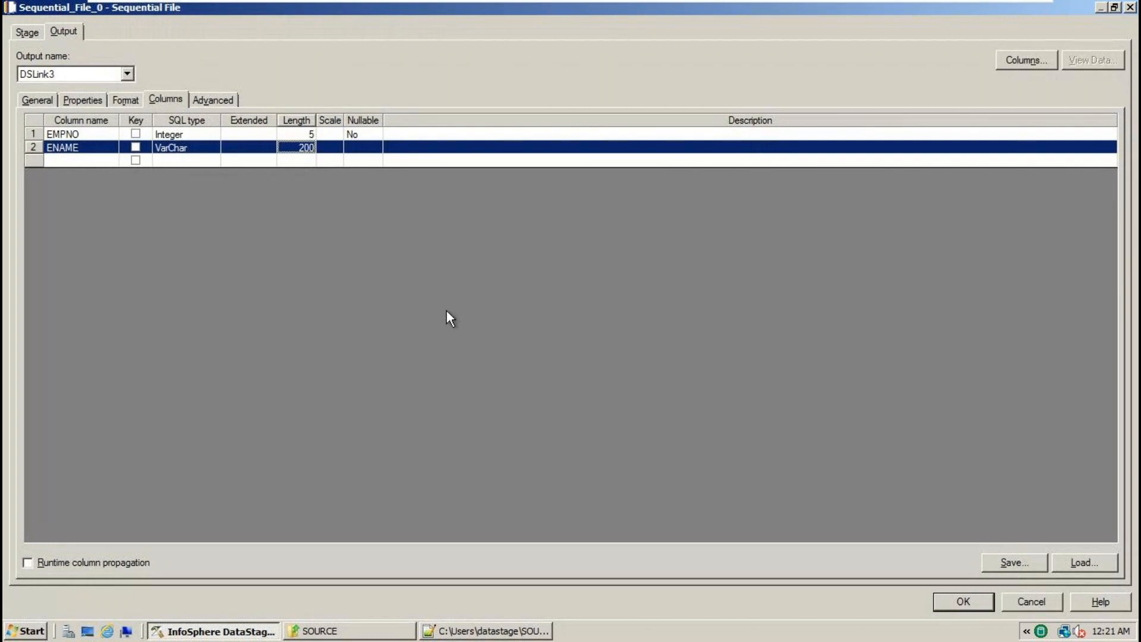
pyautogui.hotkey('alt', 'Tab')
pyautogui.click(240, 92)
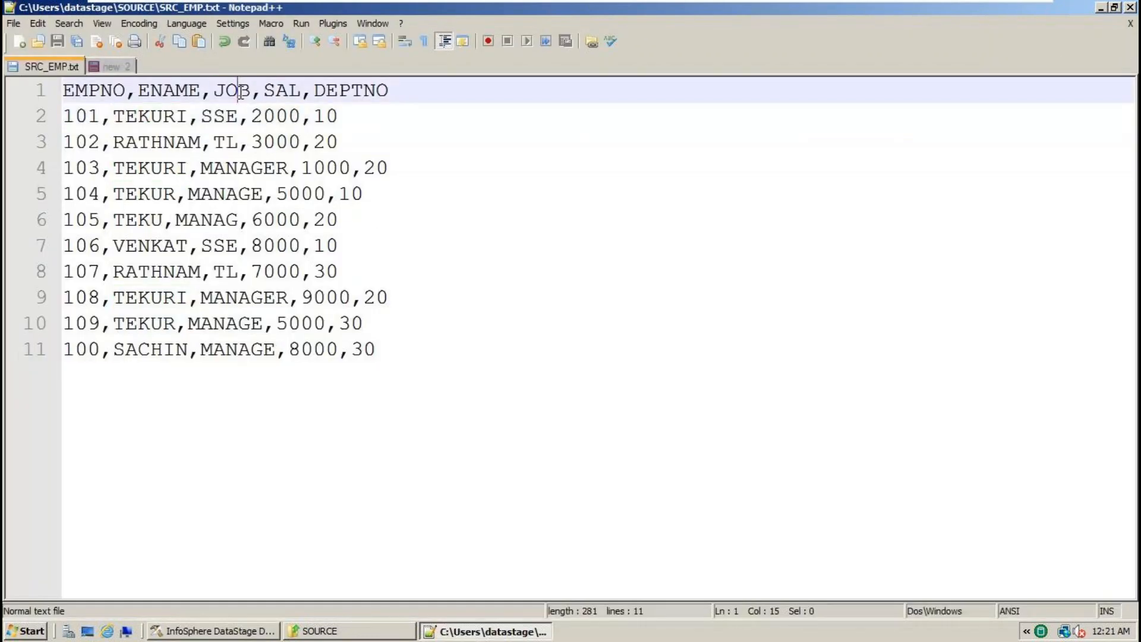
# - Add a JOB column row and check its longest value, MANAGER, in SRC_EMP.txt
pyautogui.hotkey('alt', 'Tab')
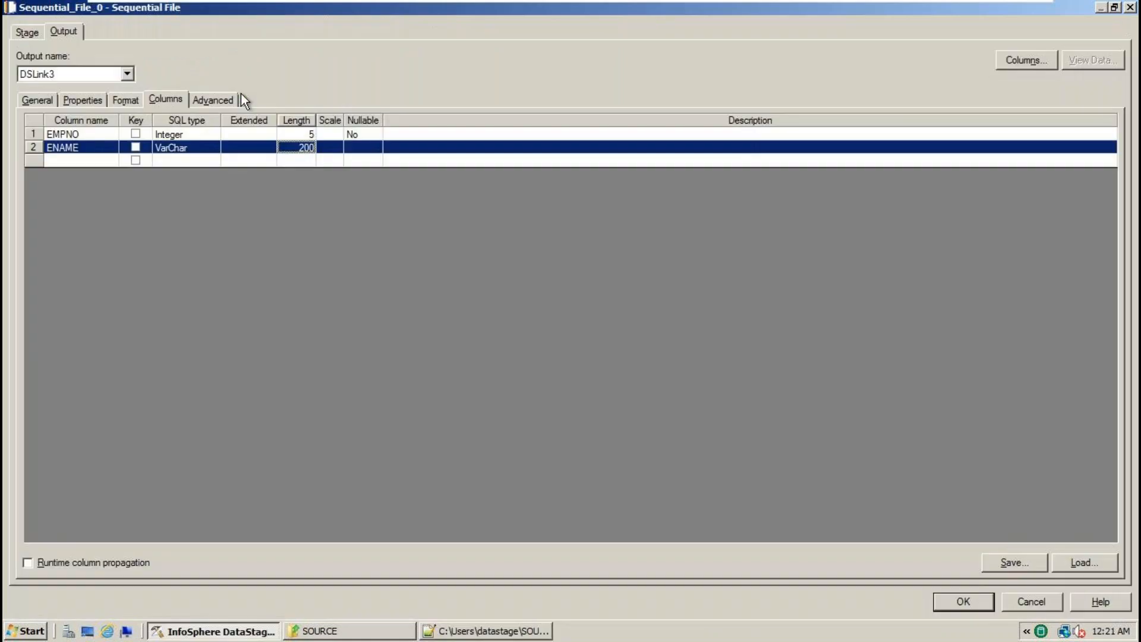
pyautogui.click(85, 160)
pyautogui.write('JOB')
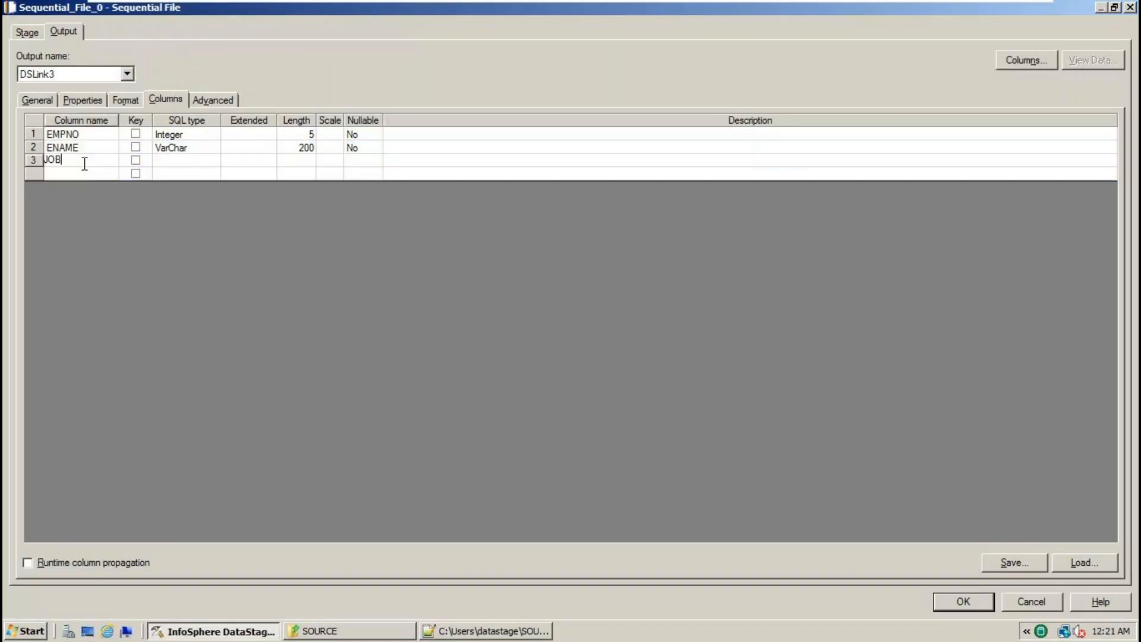
pyautogui.hotkey('alt', 'Tab')
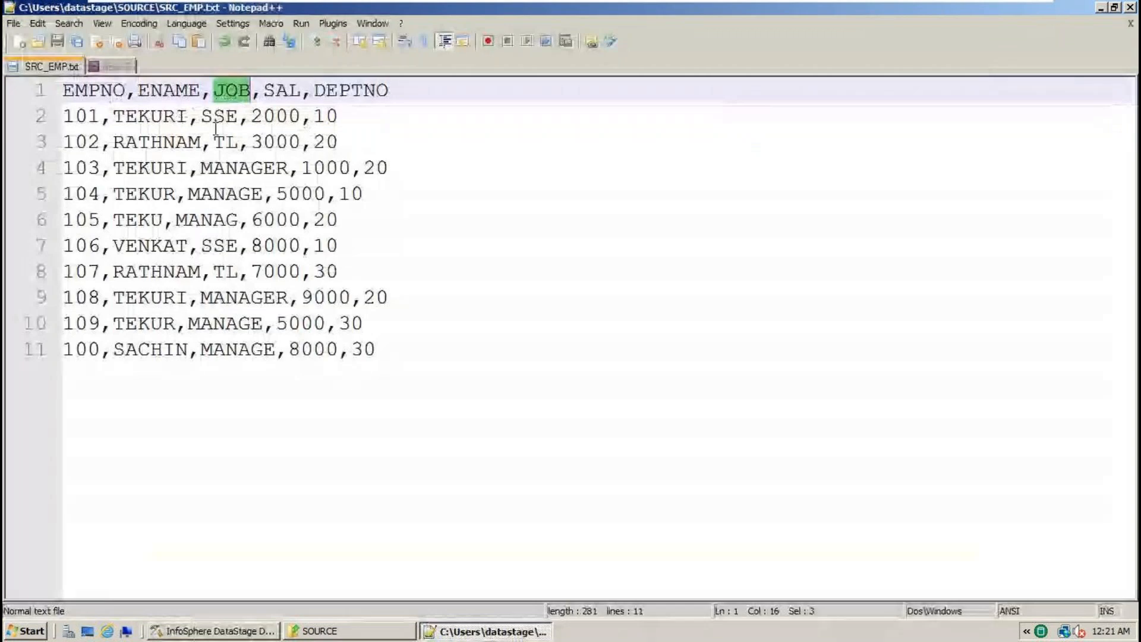
pyautogui.click(224, 114)
pyautogui.doubleClick(223, 114)
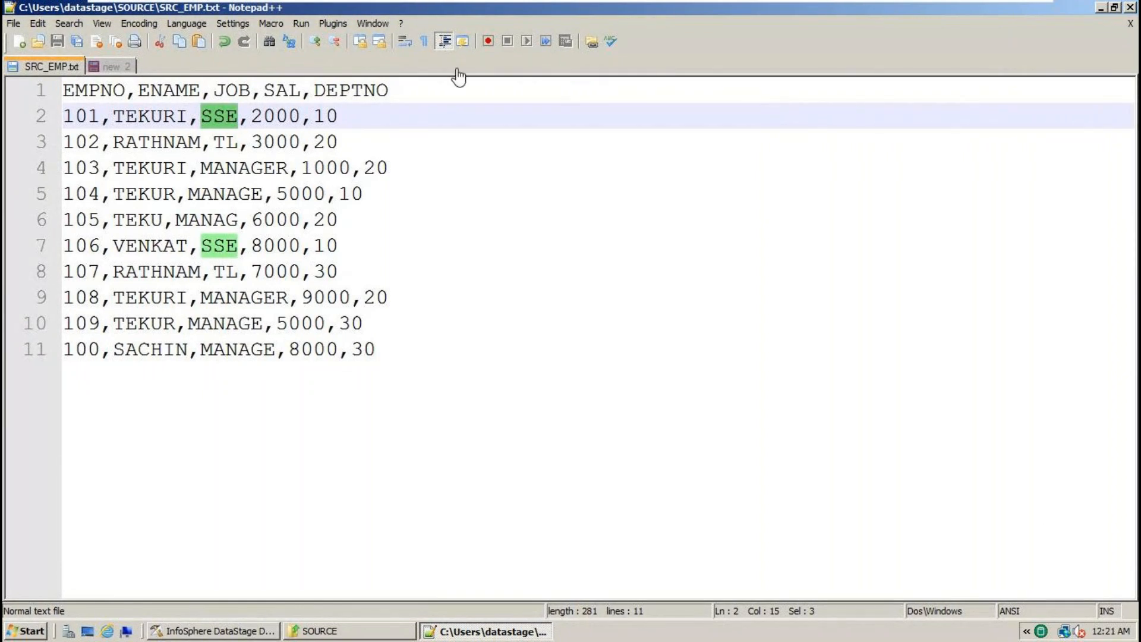
pyautogui.click(229, 141)
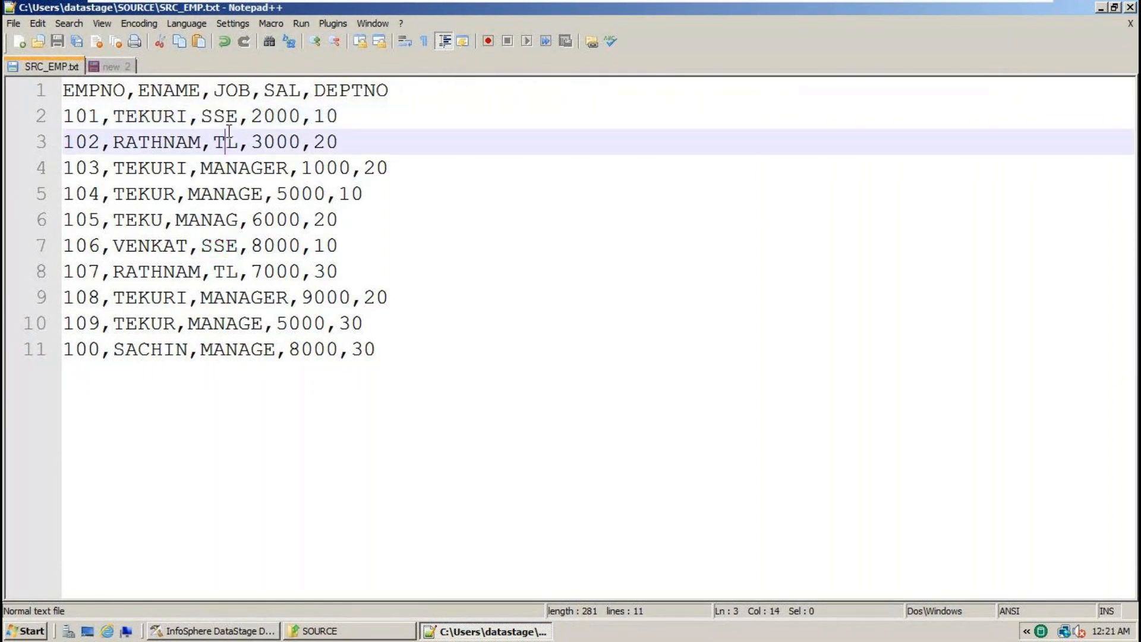
pyautogui.click(228, 155)
pyautogui.doubleClick(229, 156)
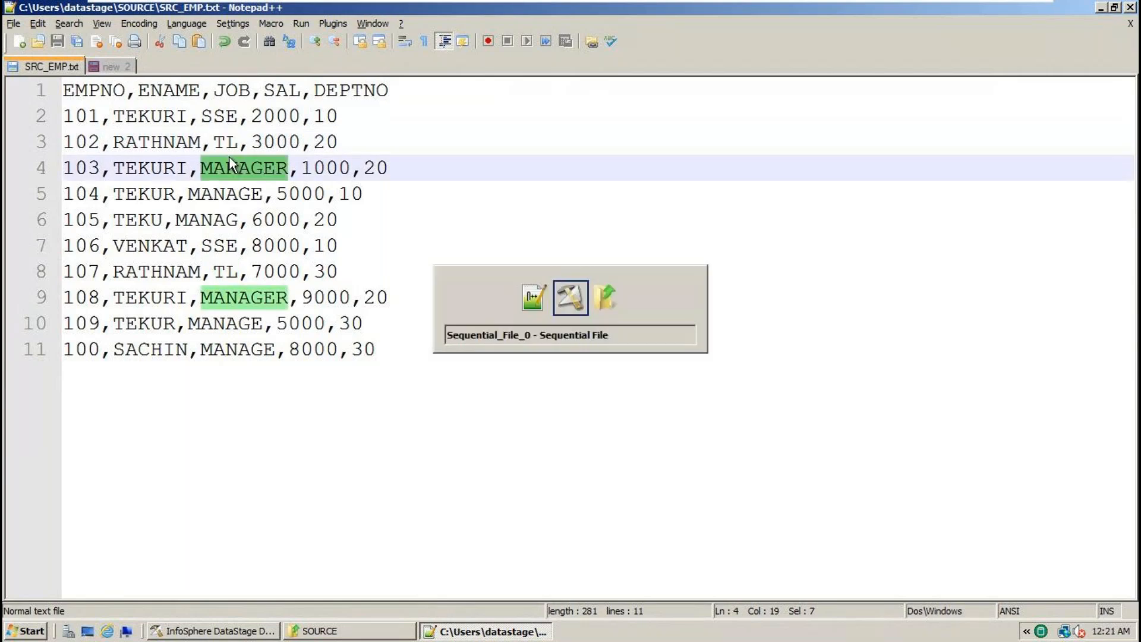
# - Set the JOB column's SQL type to VarChar
pyautogui.hotkey('alt', 'Tab')
pyautogui.click(198, 165)
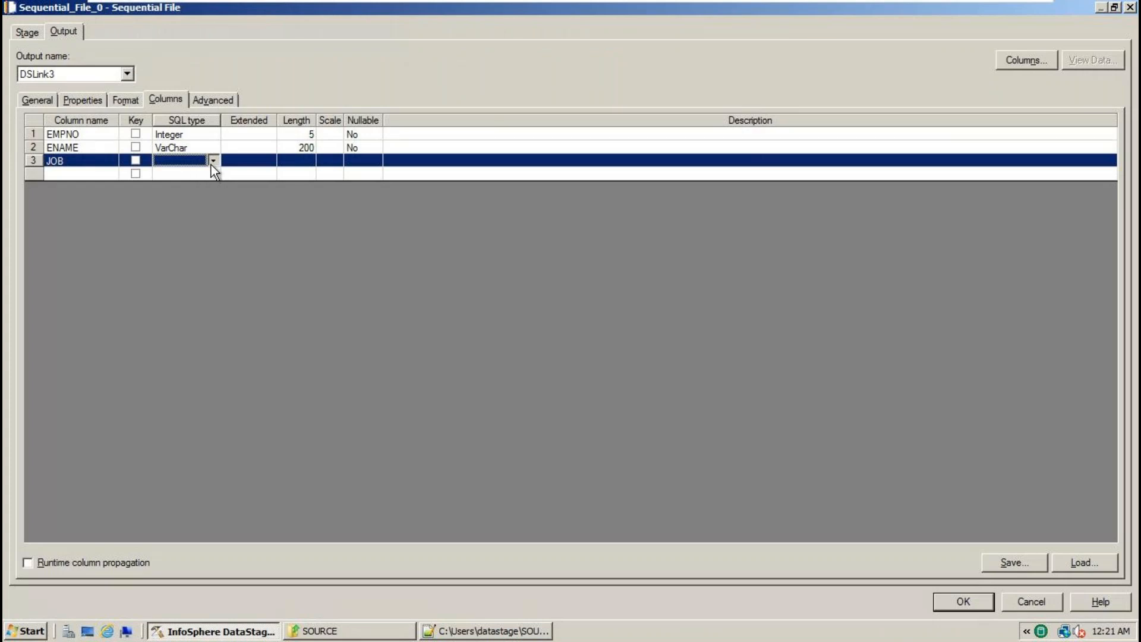
pyautogui.click(213, 161)
pyautogui.click(224, 315)
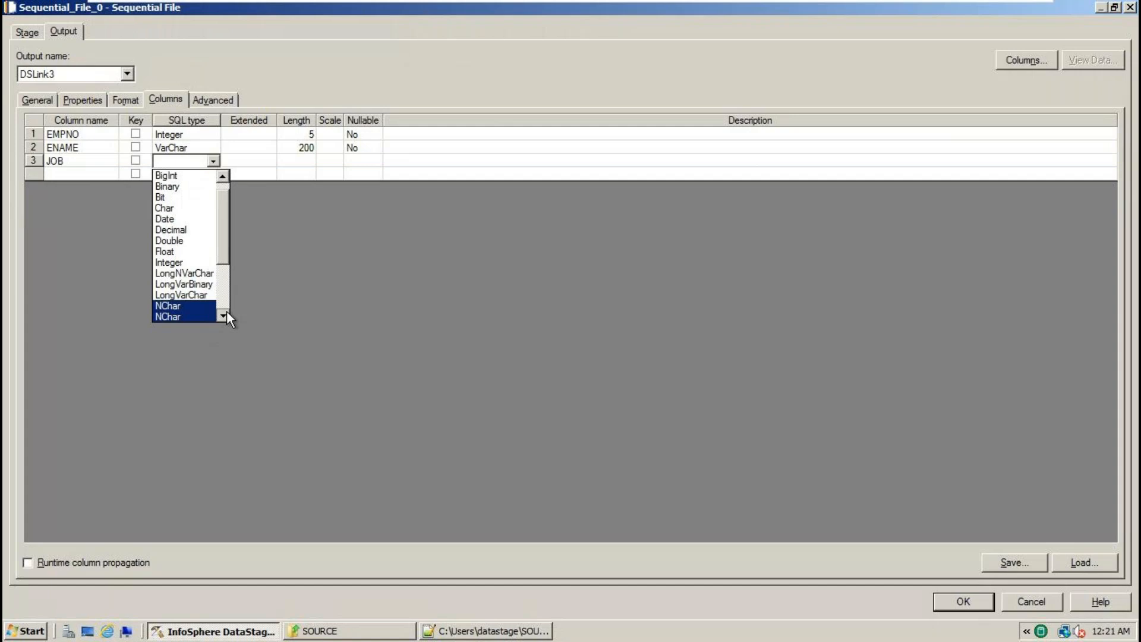
pyautogui.scroll(-3, 226, 310)
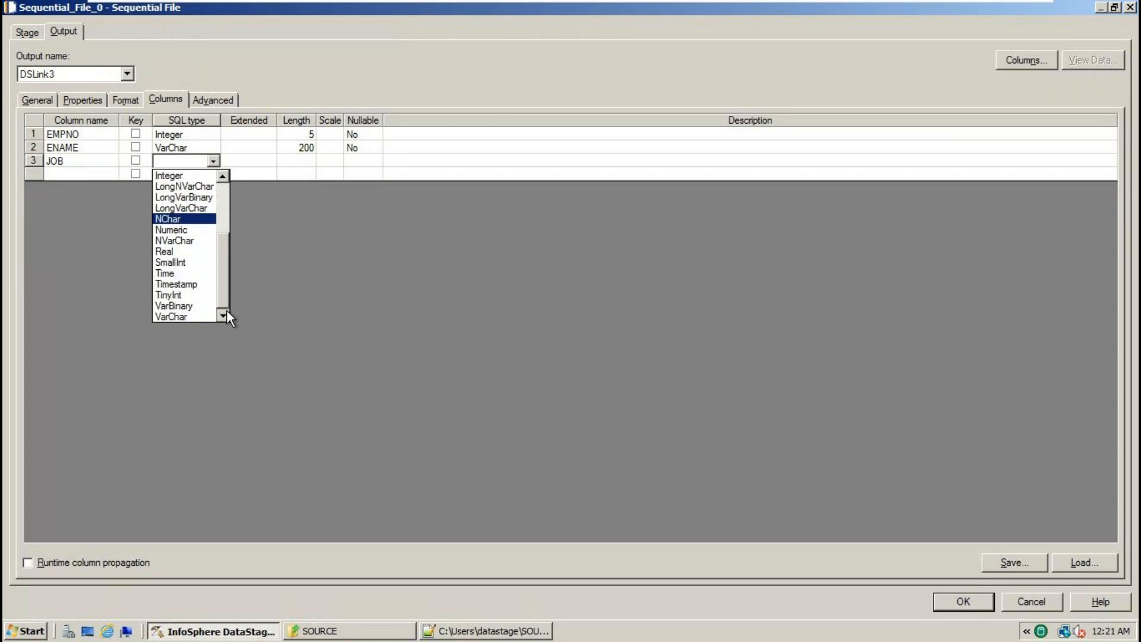
pyautogui.click(213, 317)
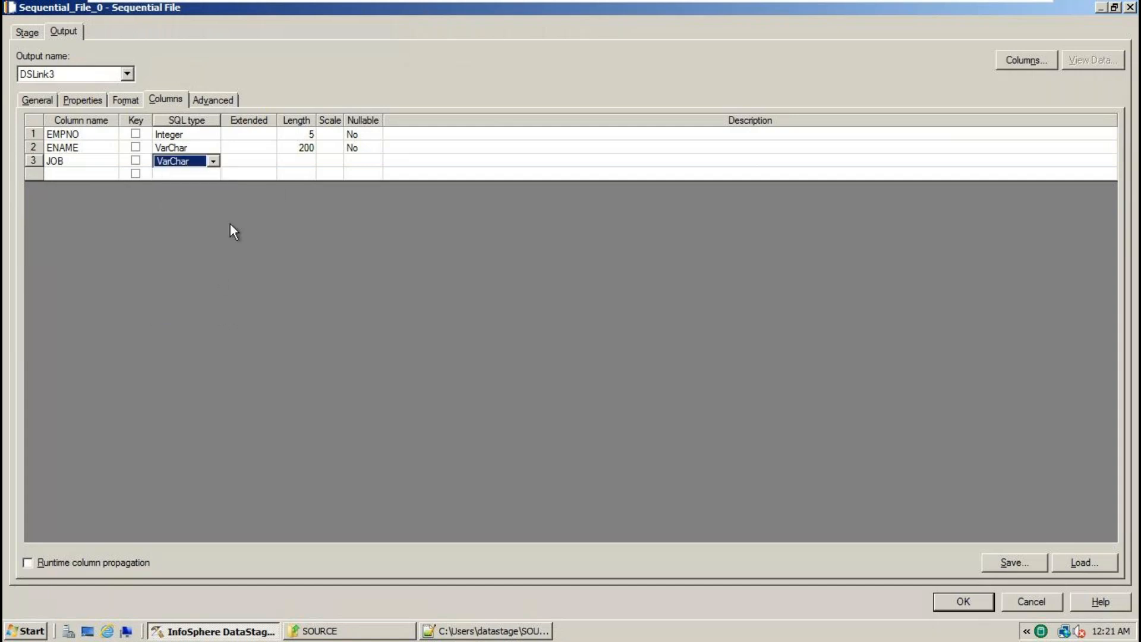
# - Settle the JOB column's length at 50 after trying 25 and 10
pyautogui.click(307, 162)
pyautogui.hotkey('alt', 'Tab')
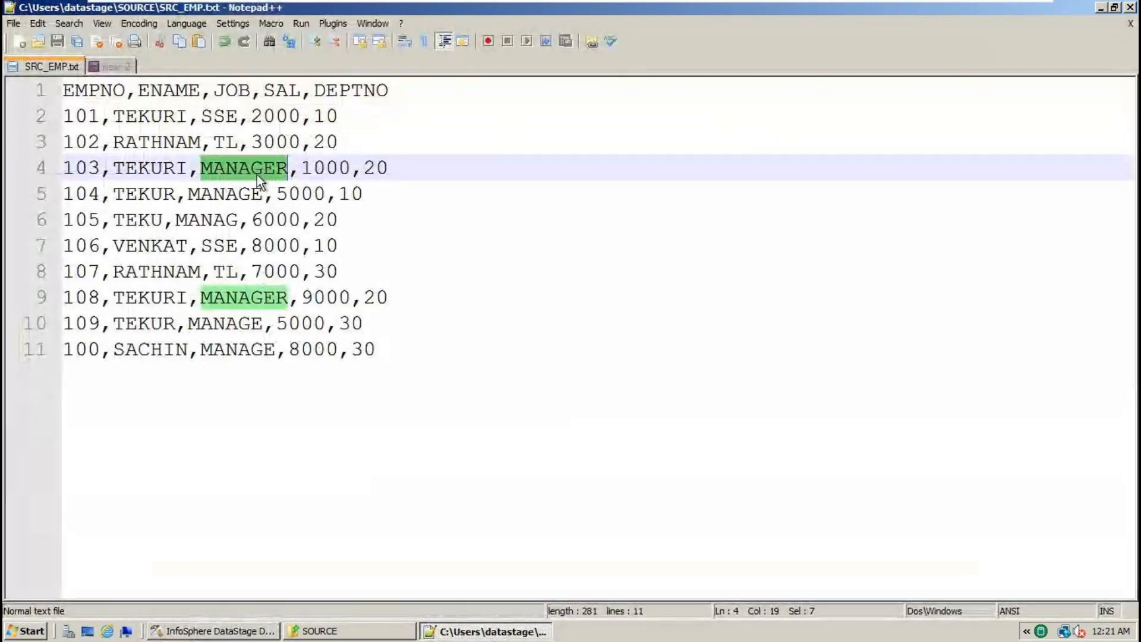
pyautogui.hotkey('alt', 'Tab')
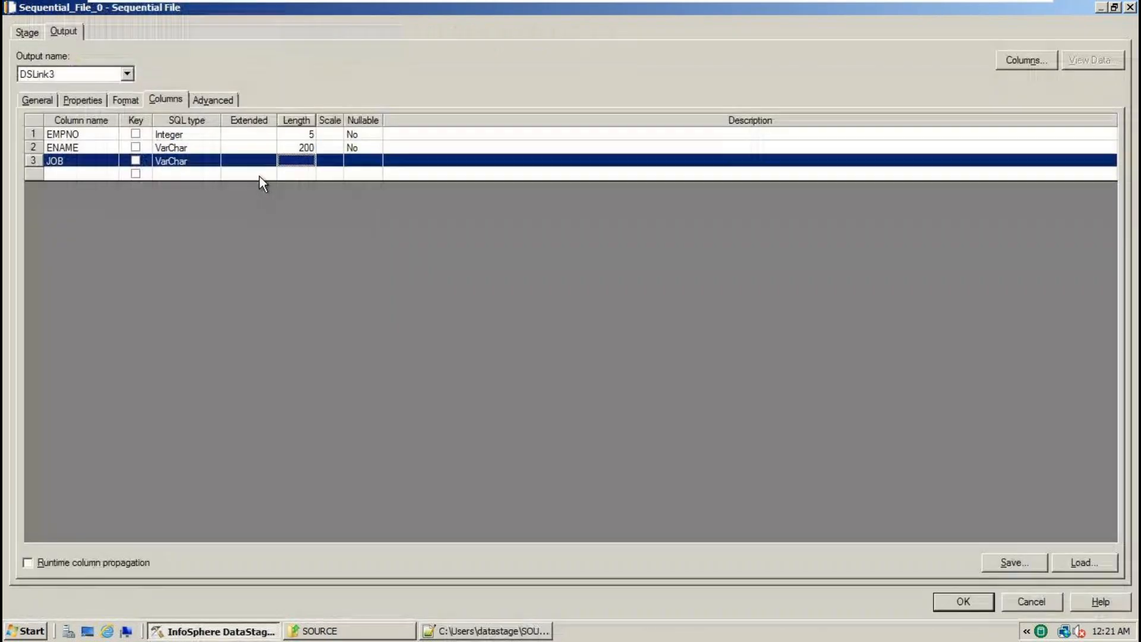
pyautogui.click(306, 161)
pyautogui.write('25')
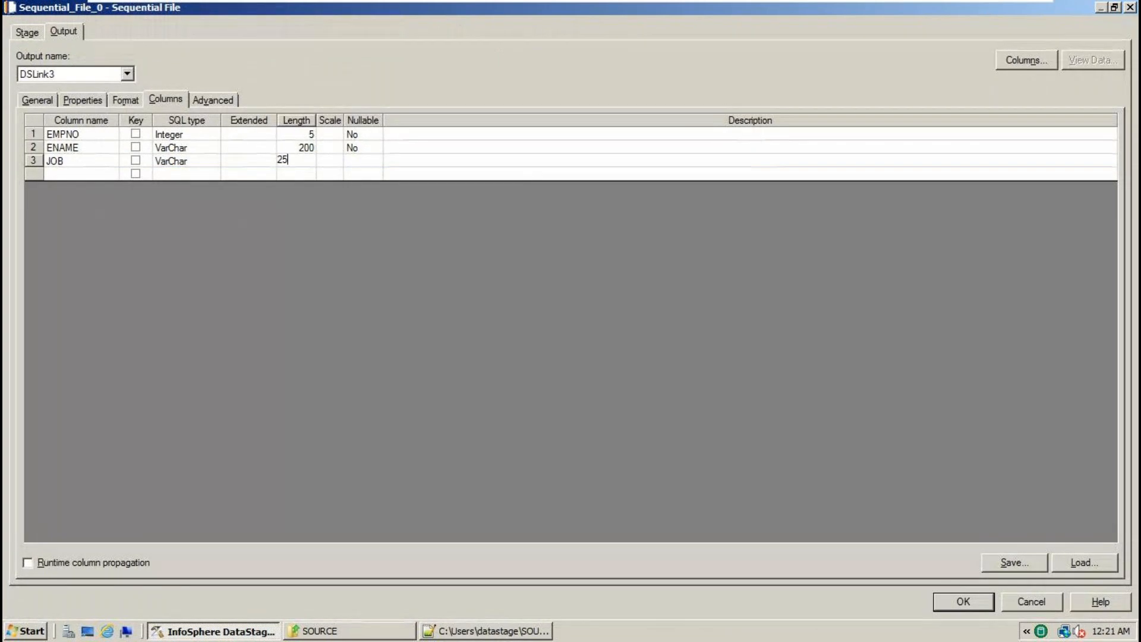
pyautogui.press('BackSpace')
pyautogui.press('BackSpace')
pyautogui.write('50')
pyautogui.press('BackSpace')
pyautogui.press('BackSpace')
pyautogui.write('10')
pyautogui.press('BackSpace')
pyautogui.press('BackSpace')
pyautogui.write('25')
pyautogui.click(365, 162)
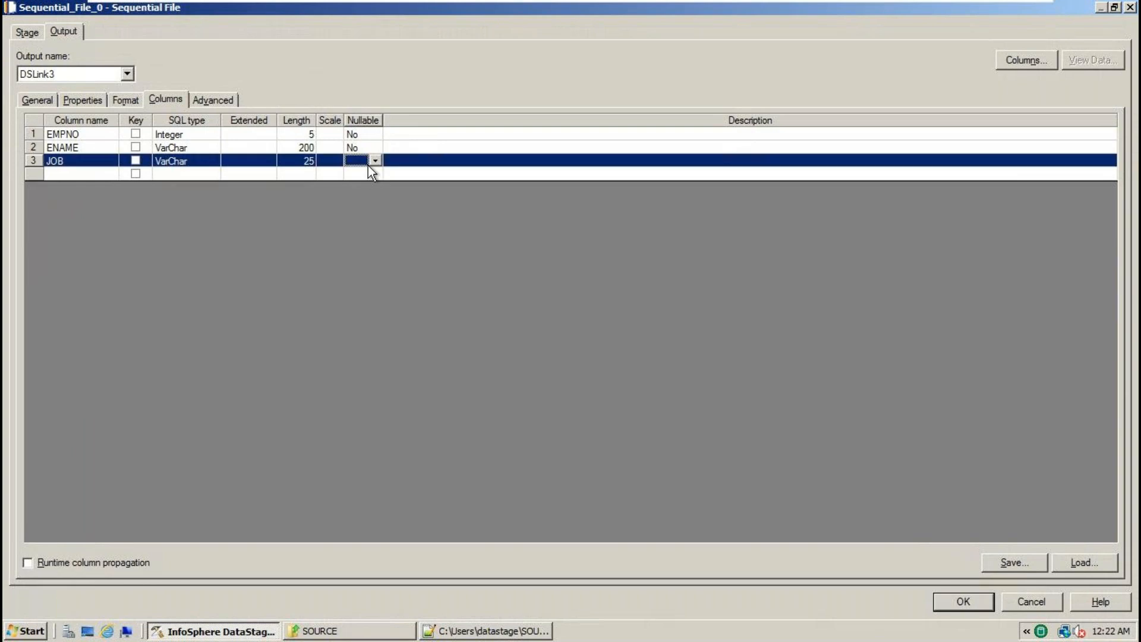
pyautogui.click(308, 165)
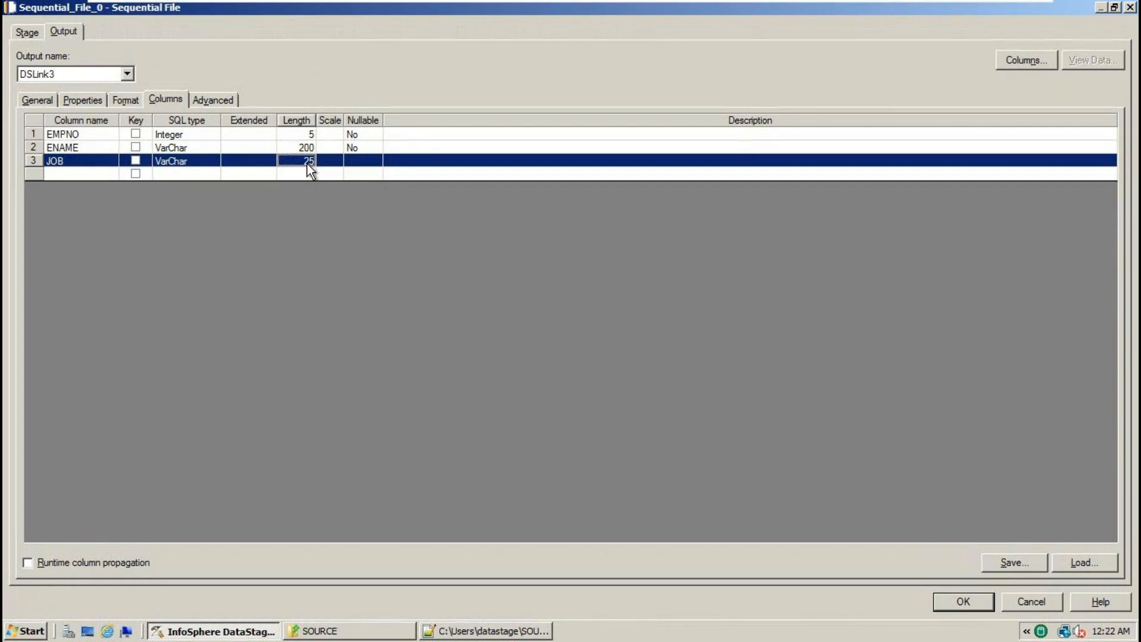
pyautogui.click(308, 166)
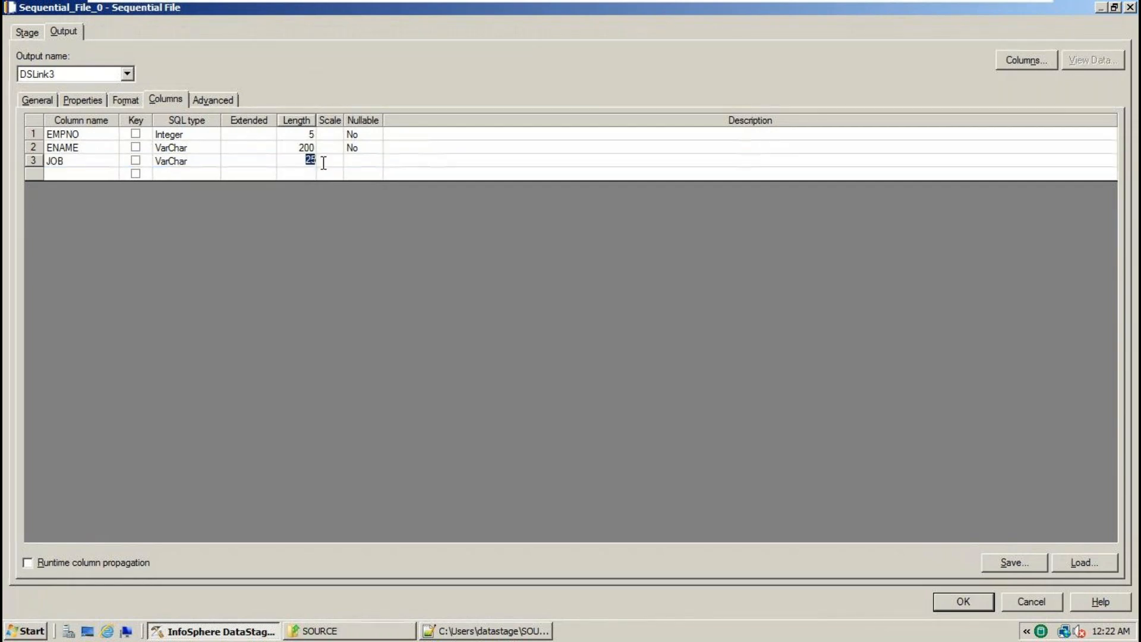
pyautogui.write('50')
pyautogui.hotkey('alt', 'Tab')
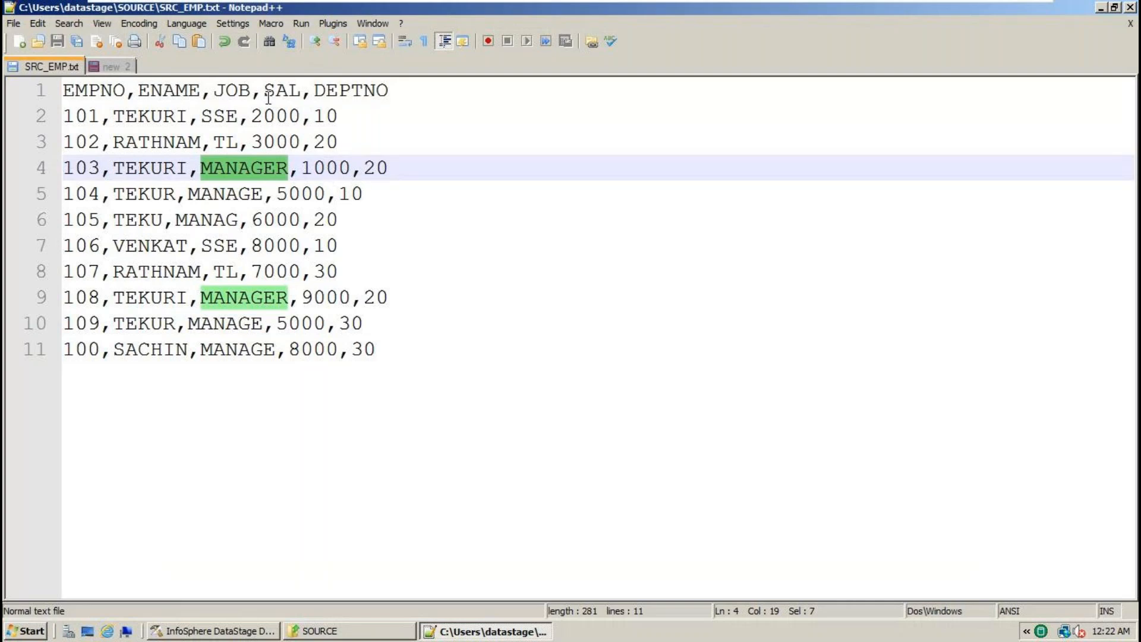
# - Copy SAL from the SRC_EMP.txt header and paste it as a new column row below JOB
pyautogui.doubleClick(276, 98)
pyautogui.hotkey('ctrl', 'c')
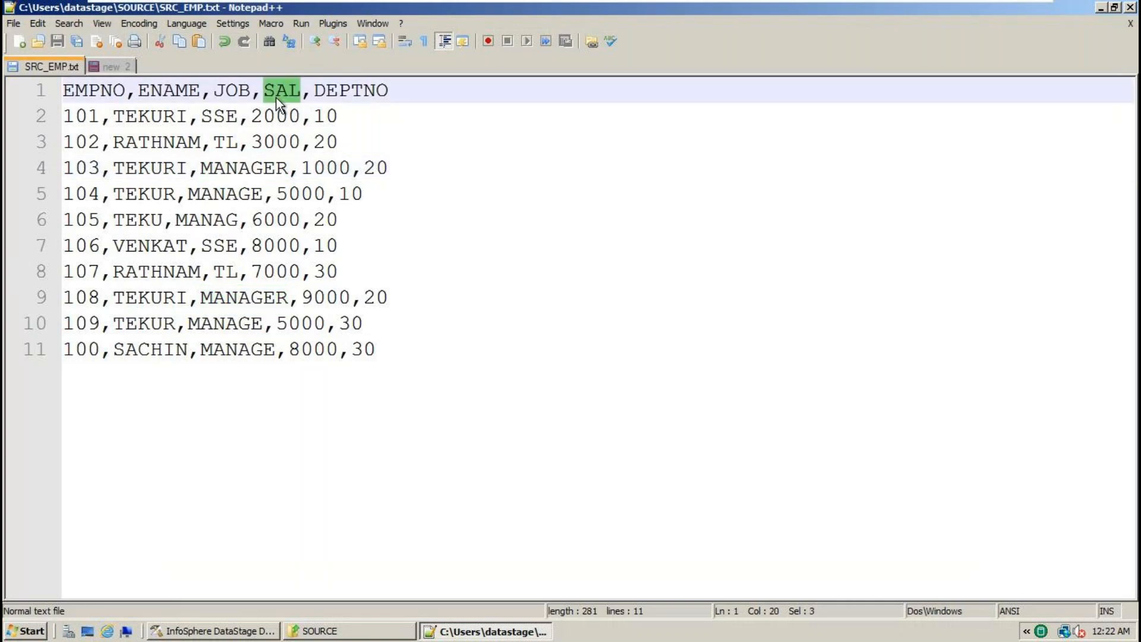
pyautogui.hotkey('alt', 'Tab')
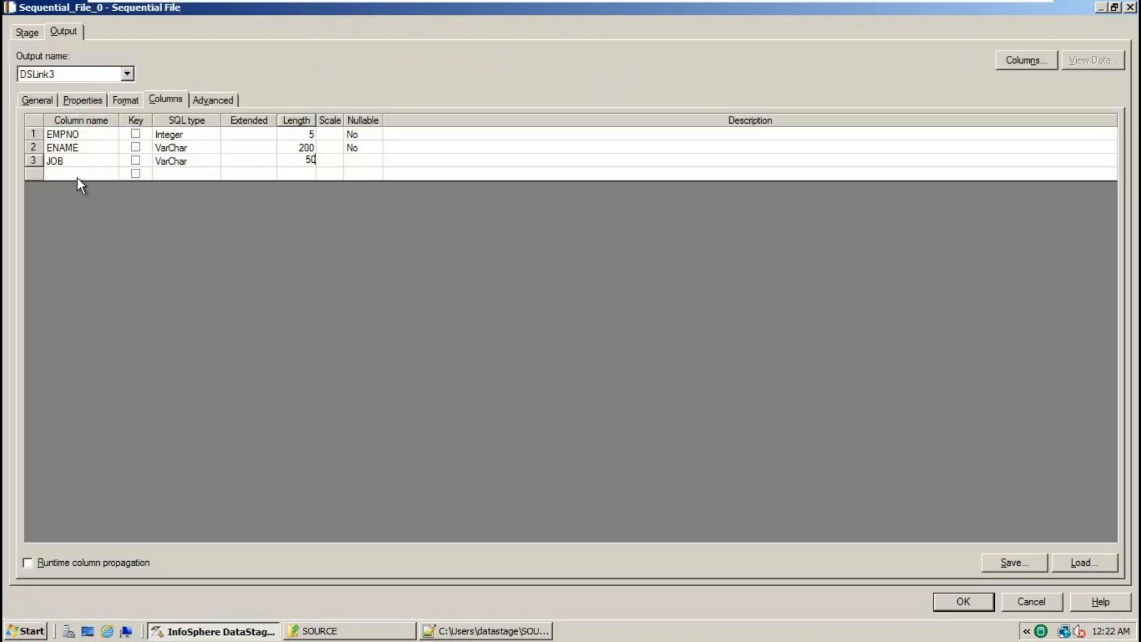
pyautogui.click(77, 178)
pyautogui.hotkey('ctrl', 'v')
pyautogui.click(178, 174)
pyautogui.hotkey('alt', 'Tab')
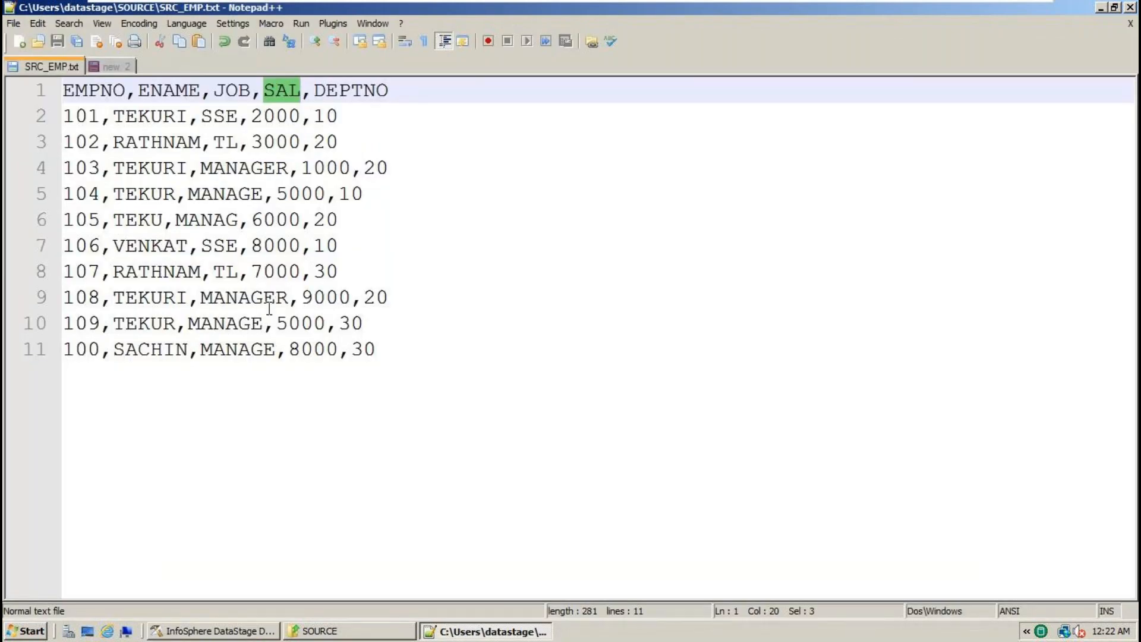
pyautogui.click(257, 633)
pyautogui.click(238, 612)
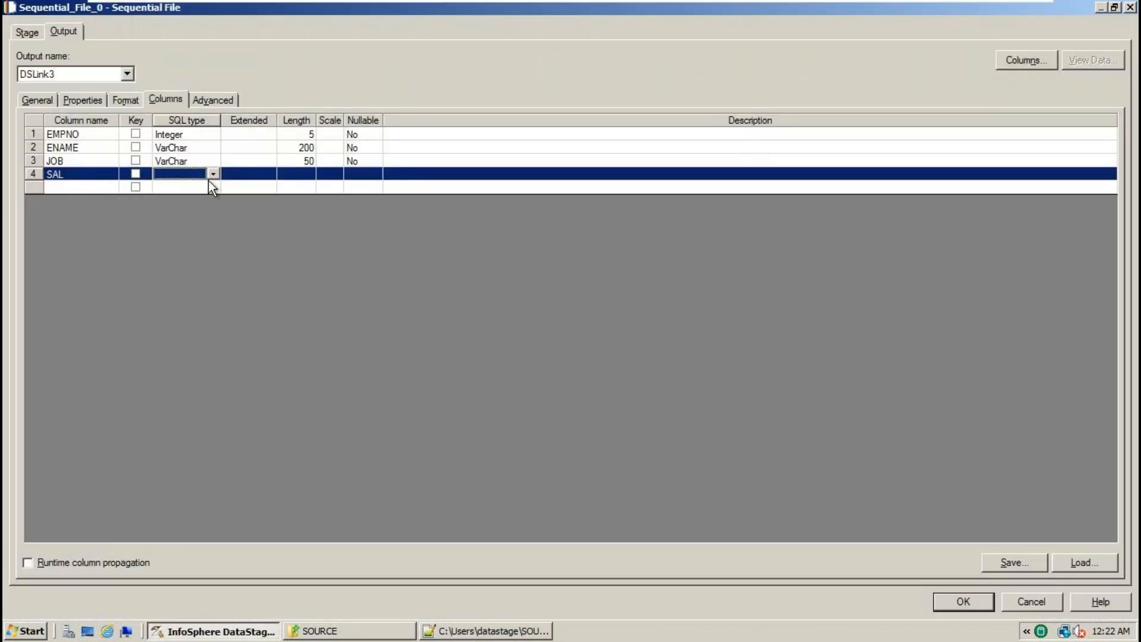
# - Set SAL's SQL type to Integer with length 5
pyautogui.click(212, 175)
pyautogui.click(170, 290)
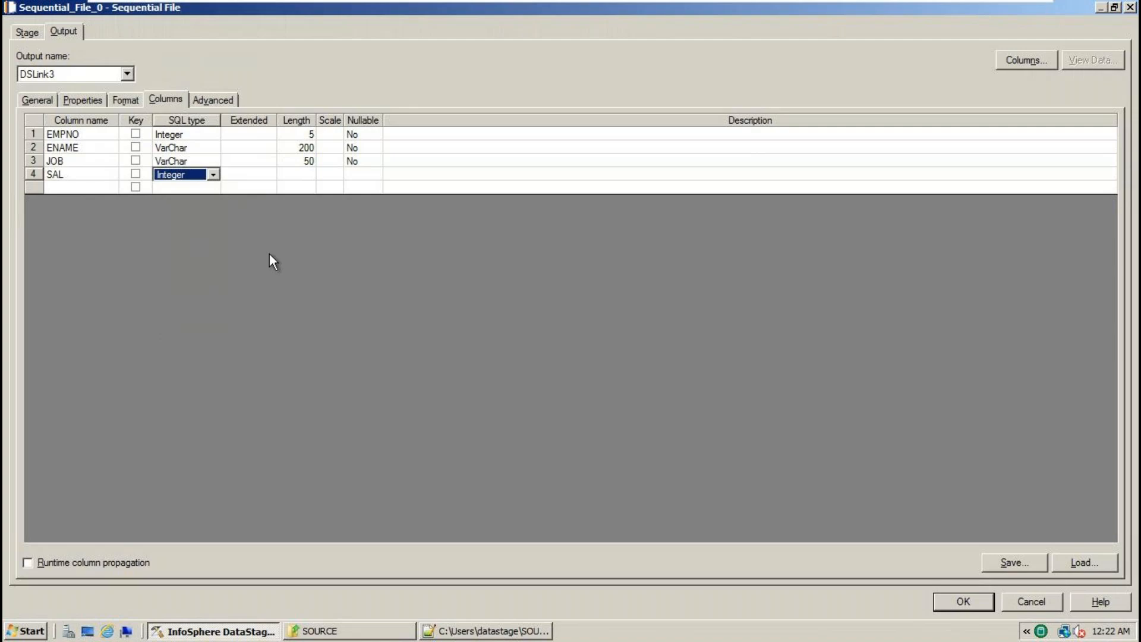
pyautogui.click(306, 176)
pyautogui.click(306, 177)
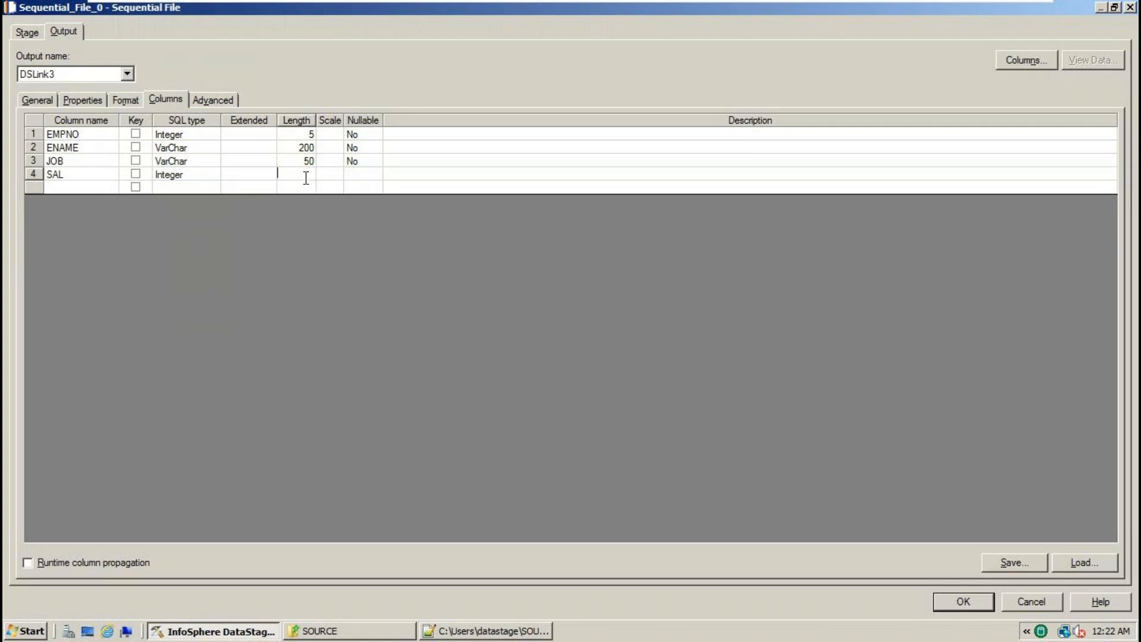
pyautogui.write('5')
pyautogui.hotkey('alt', 'Tab')
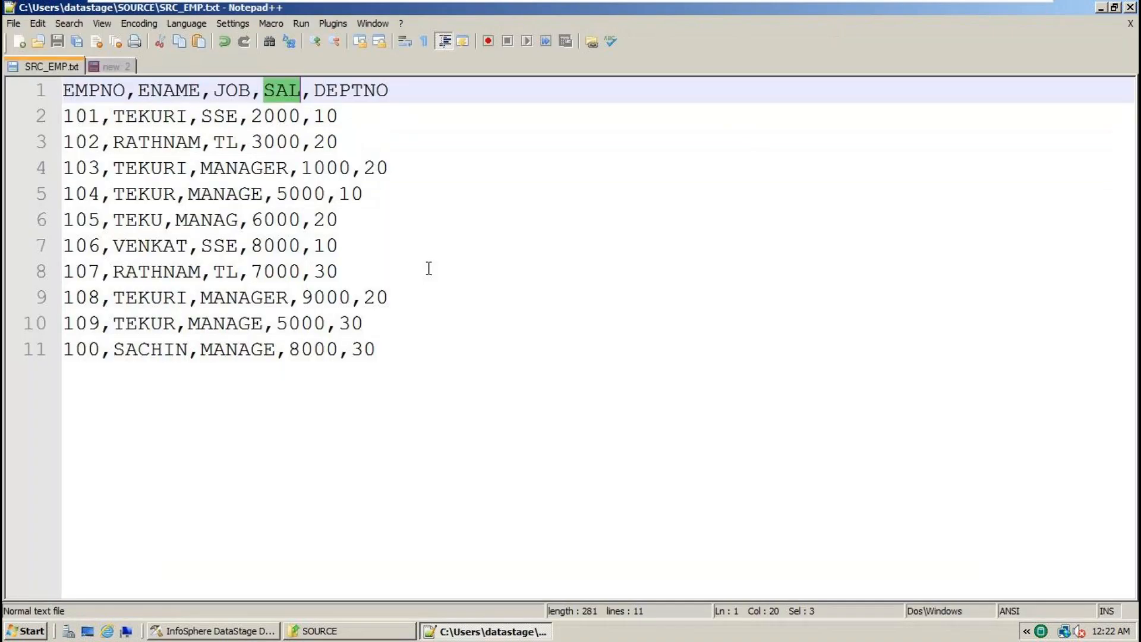
# - Copy DEPTNO from the SRC_EMP.txt header and paste it as a new column row after SAL
pyautogui.doubleClick(353, 91)
pyautogui.hotkey('ctrl', 'c')
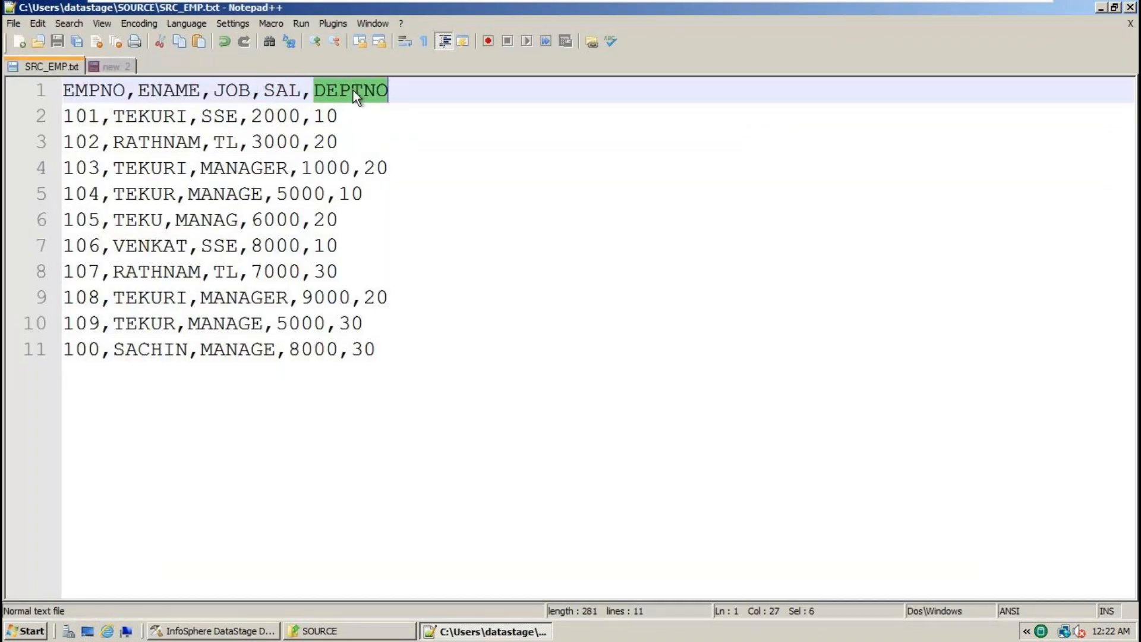
pyautogui.hotkey('alt', 'Tab')
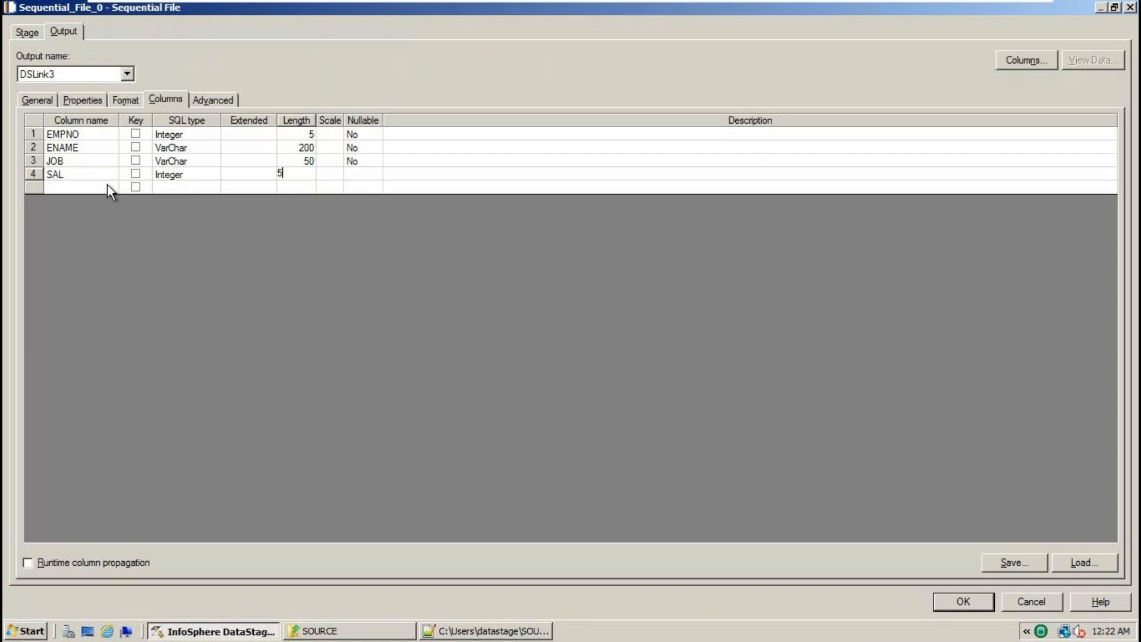
pyautogui.click(107, 184)
pyautogui.hotkey('ctrl', 'v')
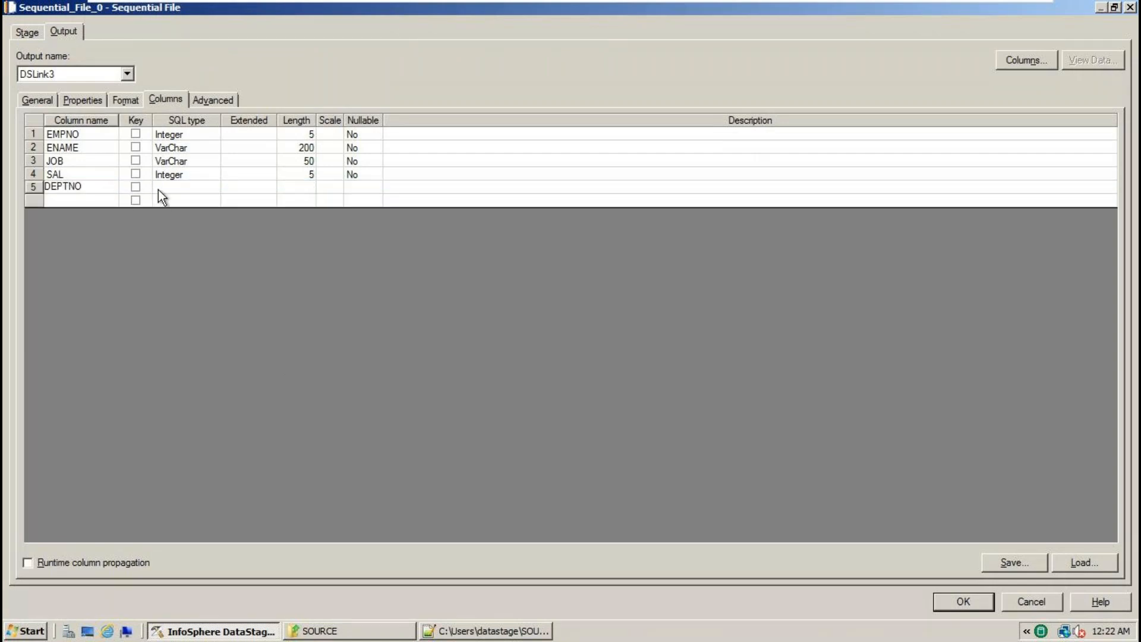
pyautogui.click(160, 189)
pyautogui.hotkey('alt', 'Tab')
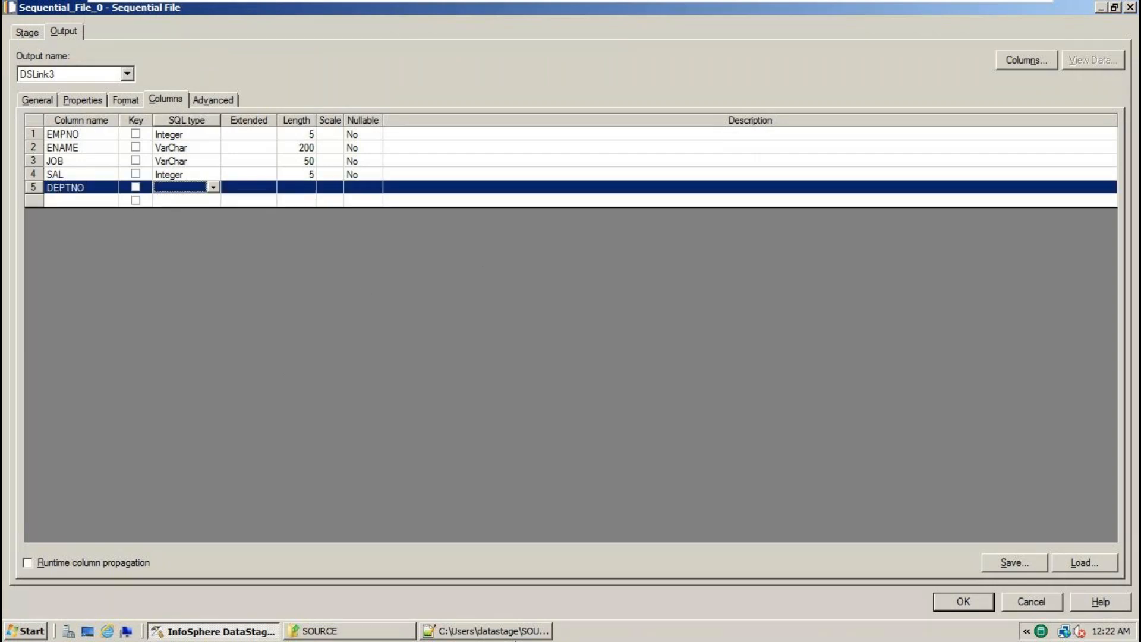
pyautogui.hotkey('alt', 'Tab')
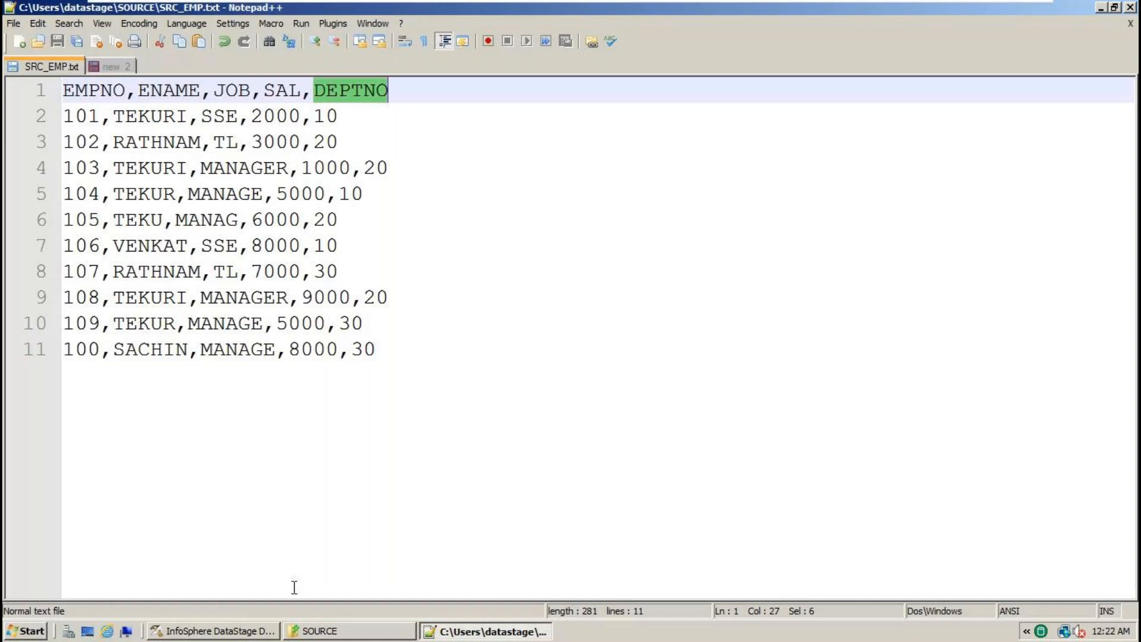
pyautogui.click(236, 631)
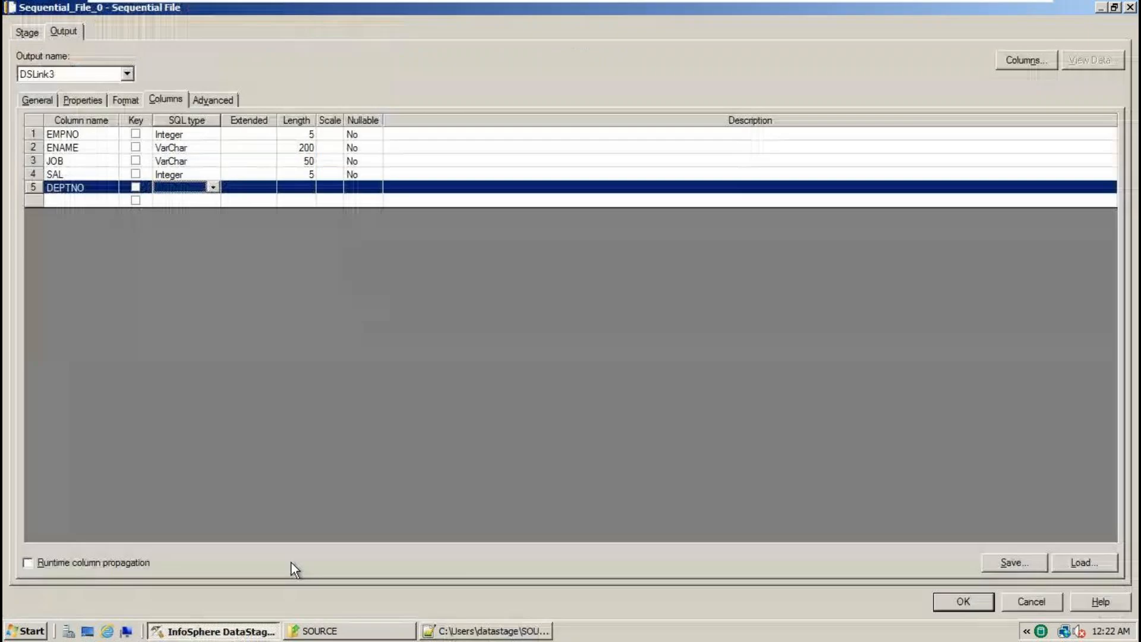
# - Make DEPTNO an Integer of length 4 with Nullable set to No
pyautogui.click(212, 190)
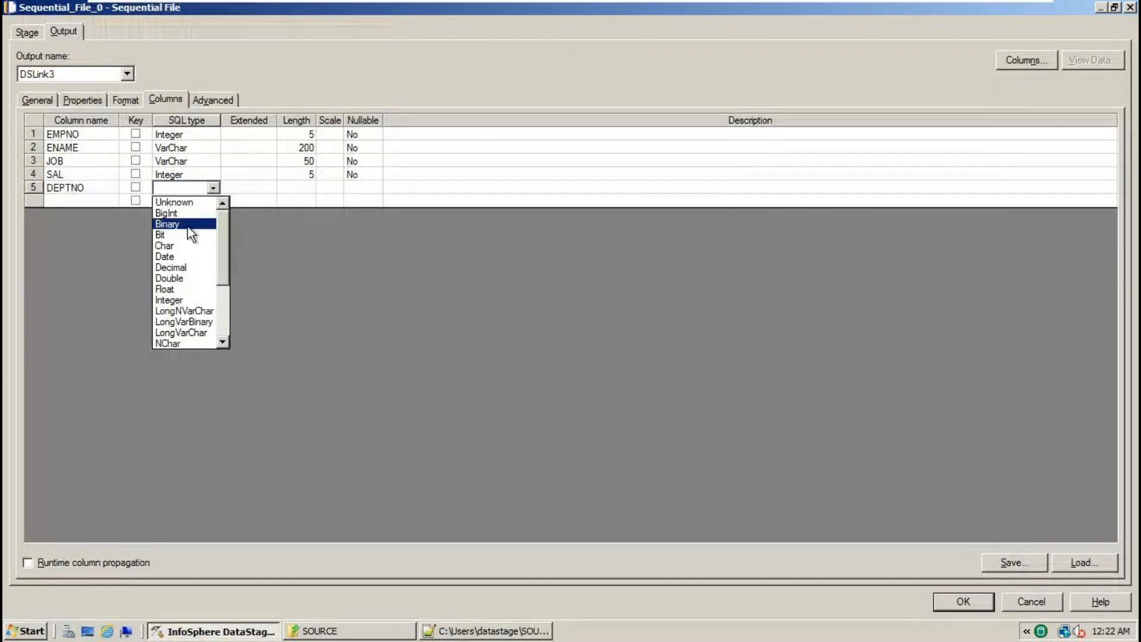
pyautogui.click(187, 301)
pyautogui.click(308, 194)
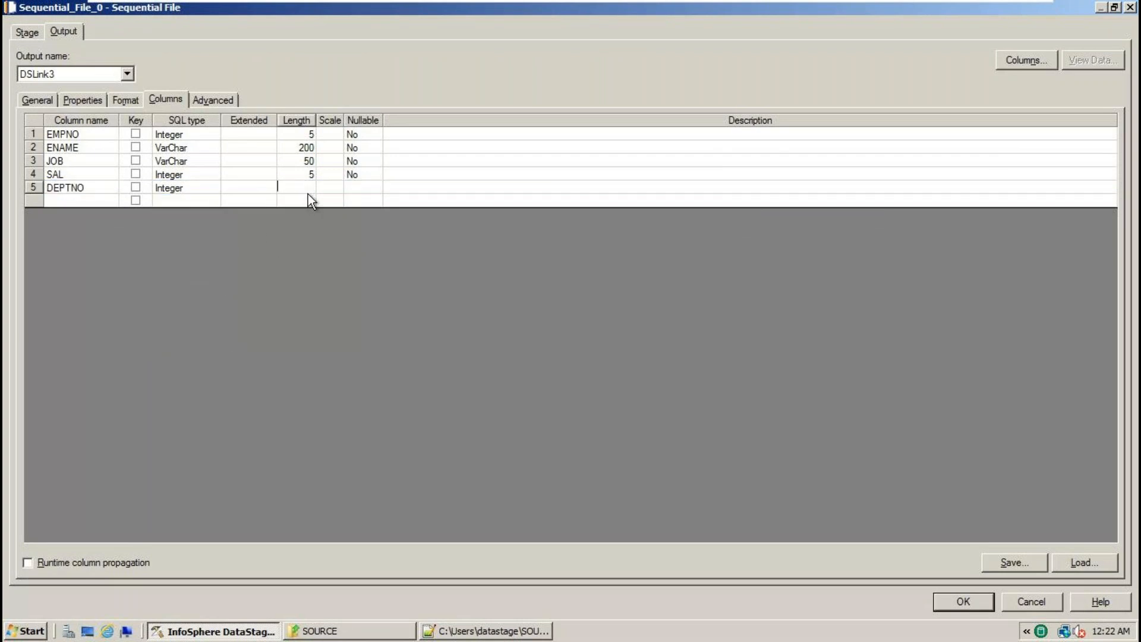
pyautogui.write('4')
pyautogui.click(361, 189)
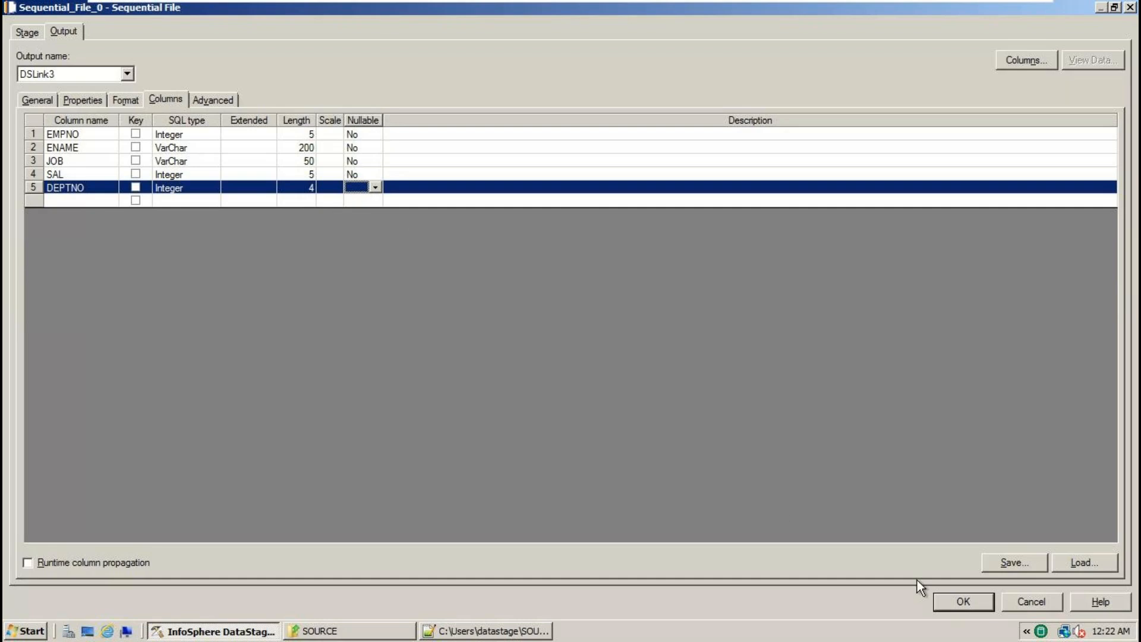
pyautogui.press('n')
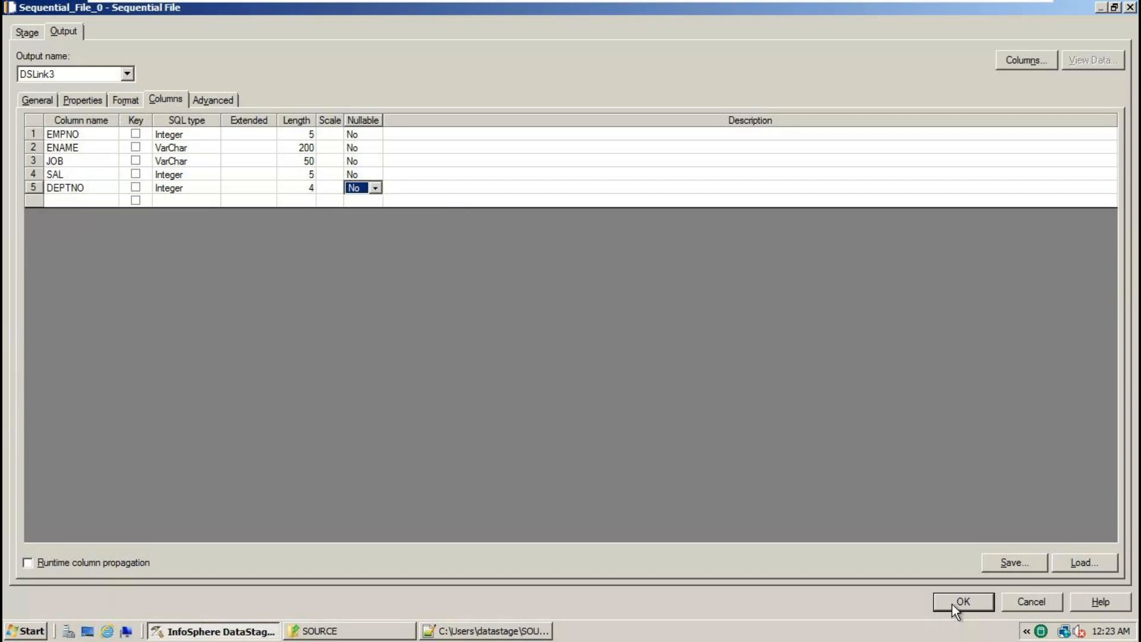
pyautogui.hotkey('alt', 'Tab')
pyautogui.click(420, 102)
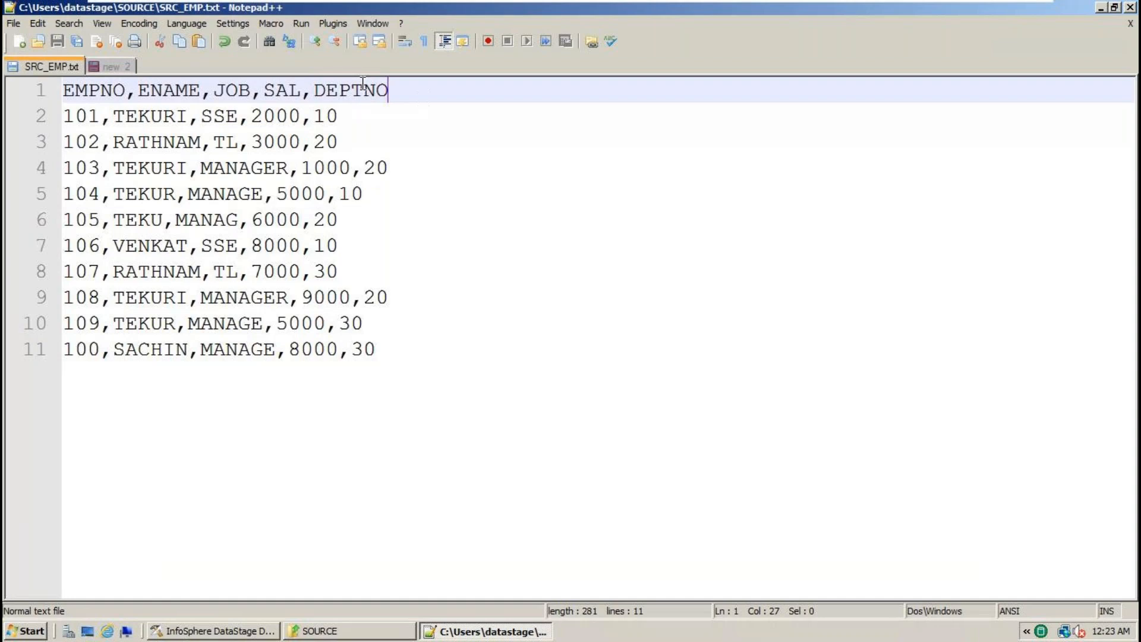
pyautogui.hotkey('alt', 'Tab')
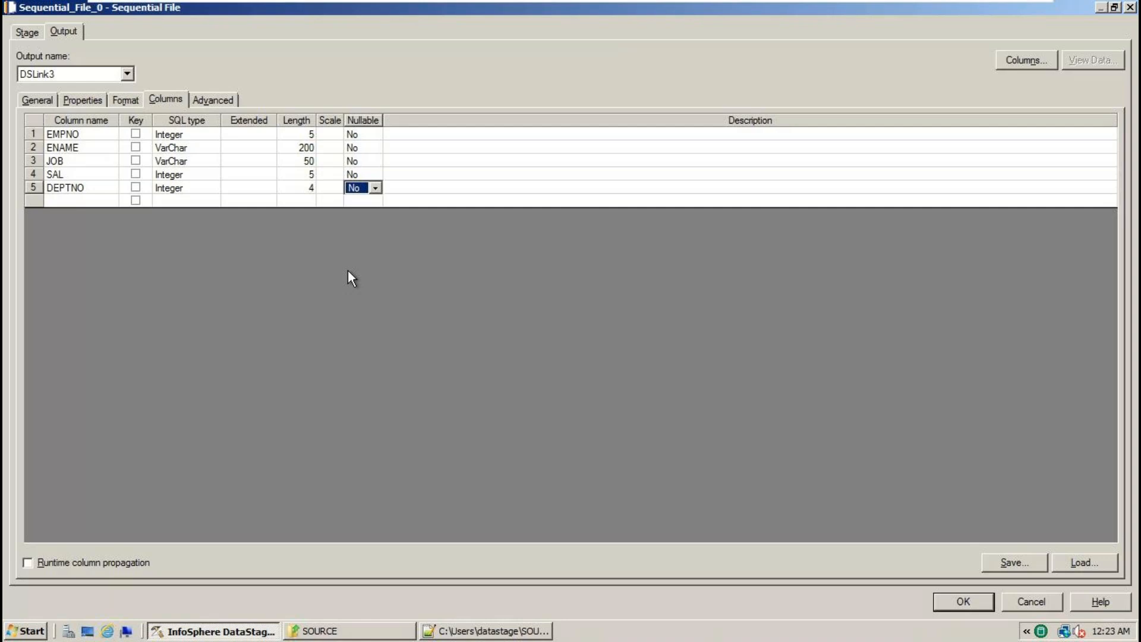
pyautogui.hotkey('alt', 'Tab')
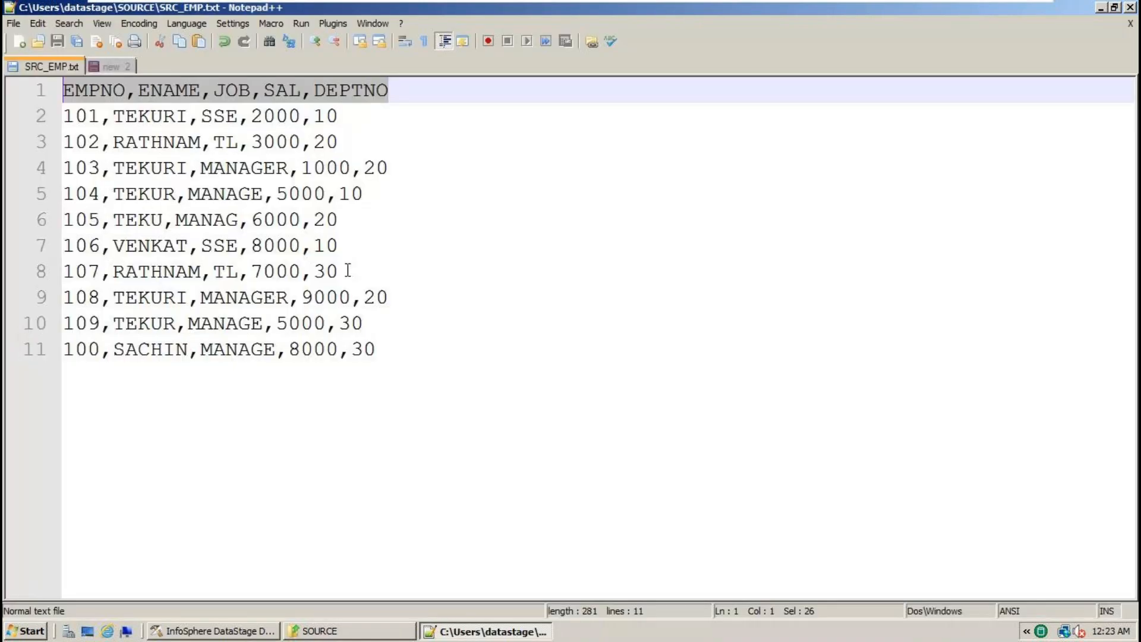
pyautogui.click(407, 92)
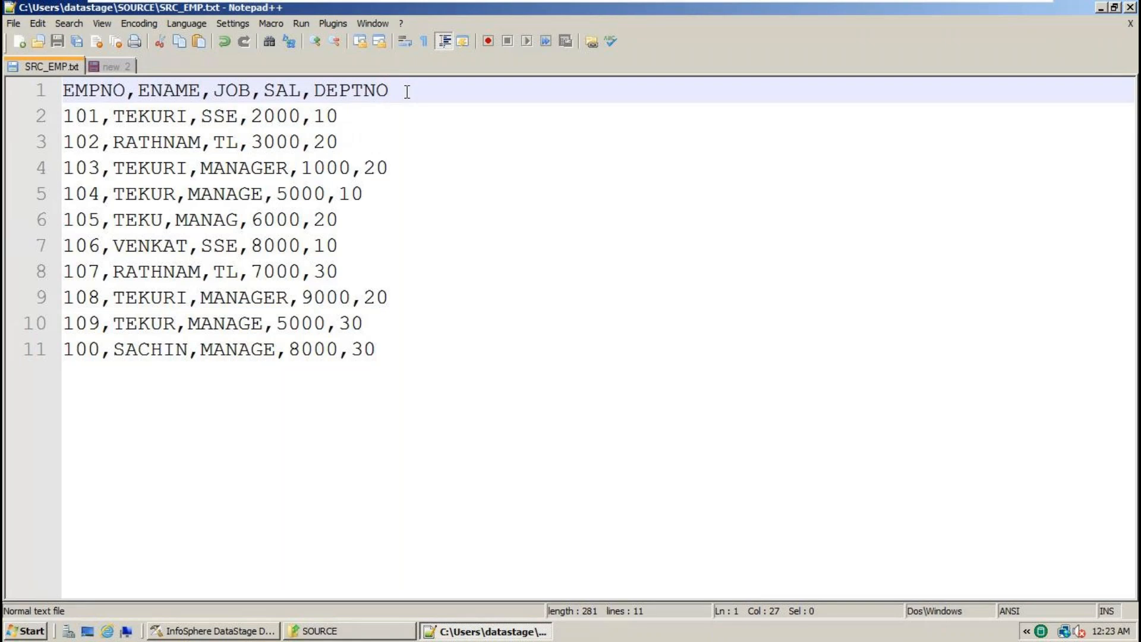
pyautogui.doubleClick(101, 88)
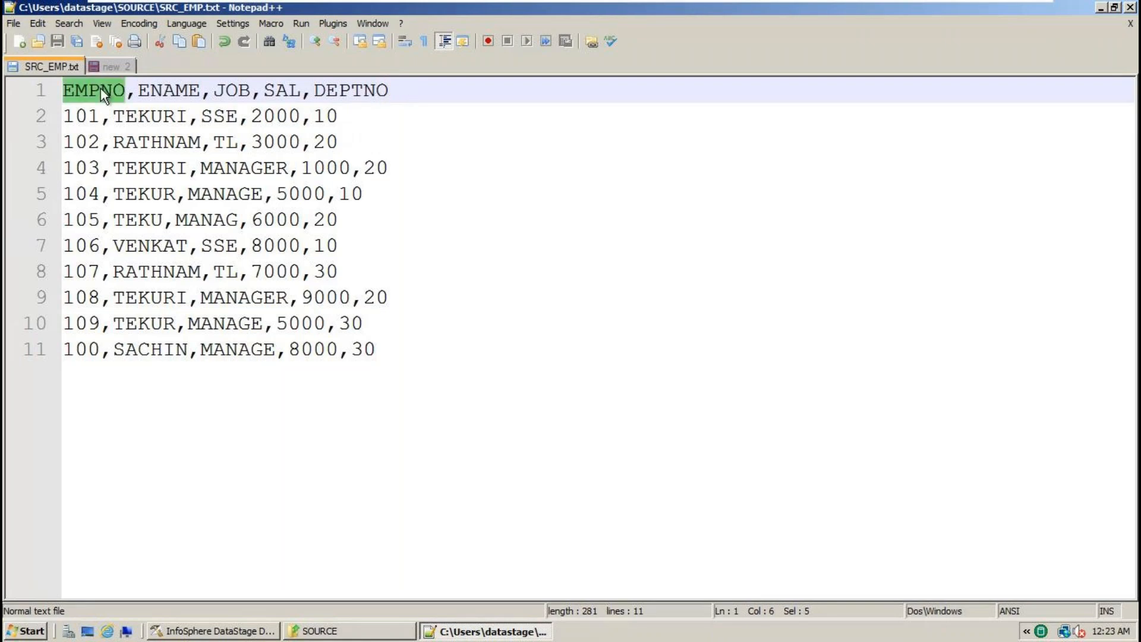
pyautogui.hotkey('alt', 'Tab')
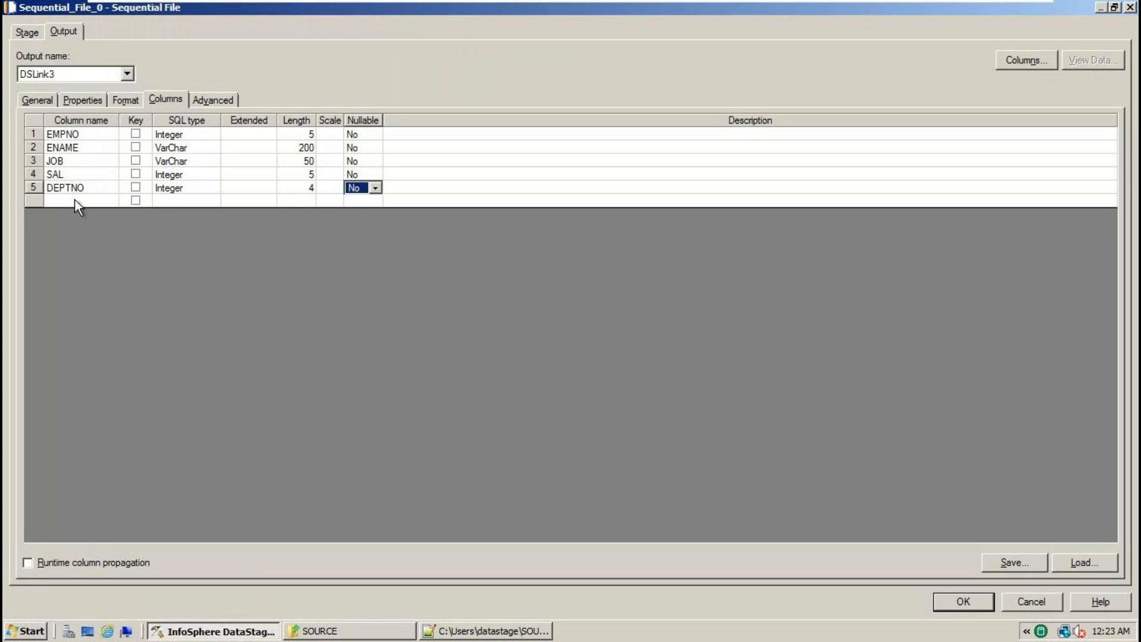
pyautogui.click(75, 200)
pyautogui.click(76, 201)
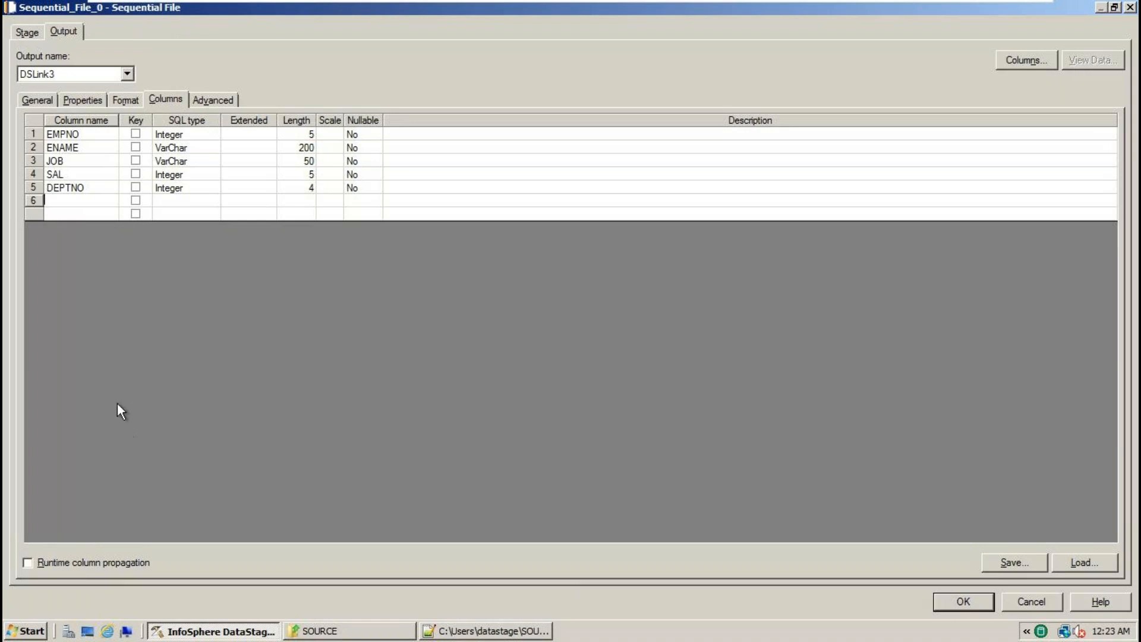
# - Select the EMPNO through DEPTNO column rows, delete them, and confirm the deletion
pyautogui.click(37, 134)
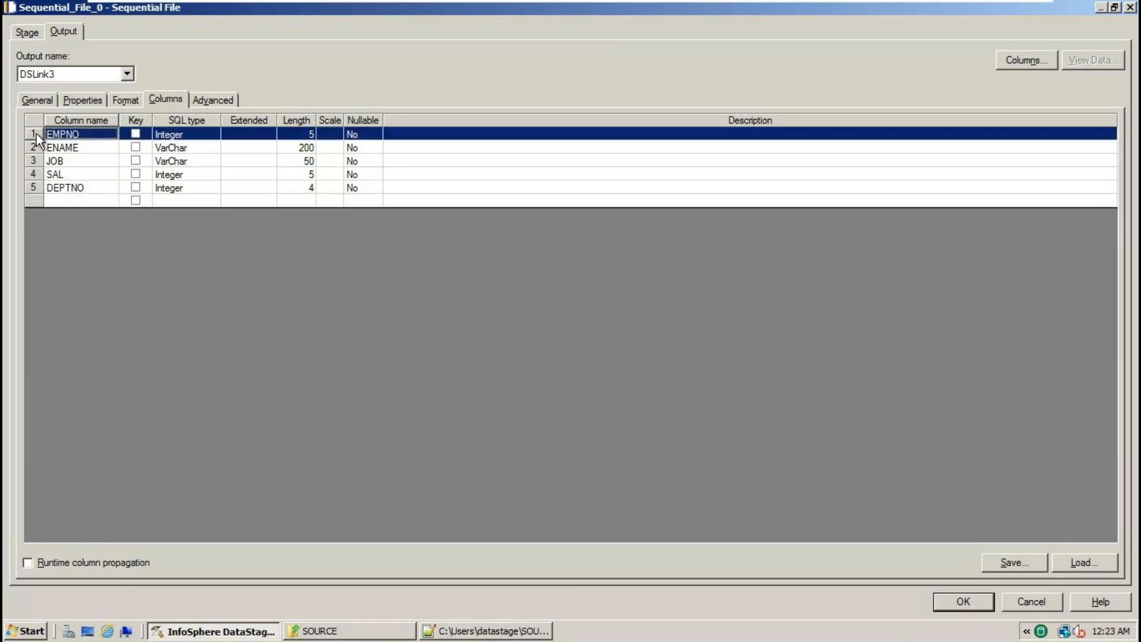
pyautogui.keyDown('shift'); pyautogui.click(38, 196); pyautogui.keyUp('shift')
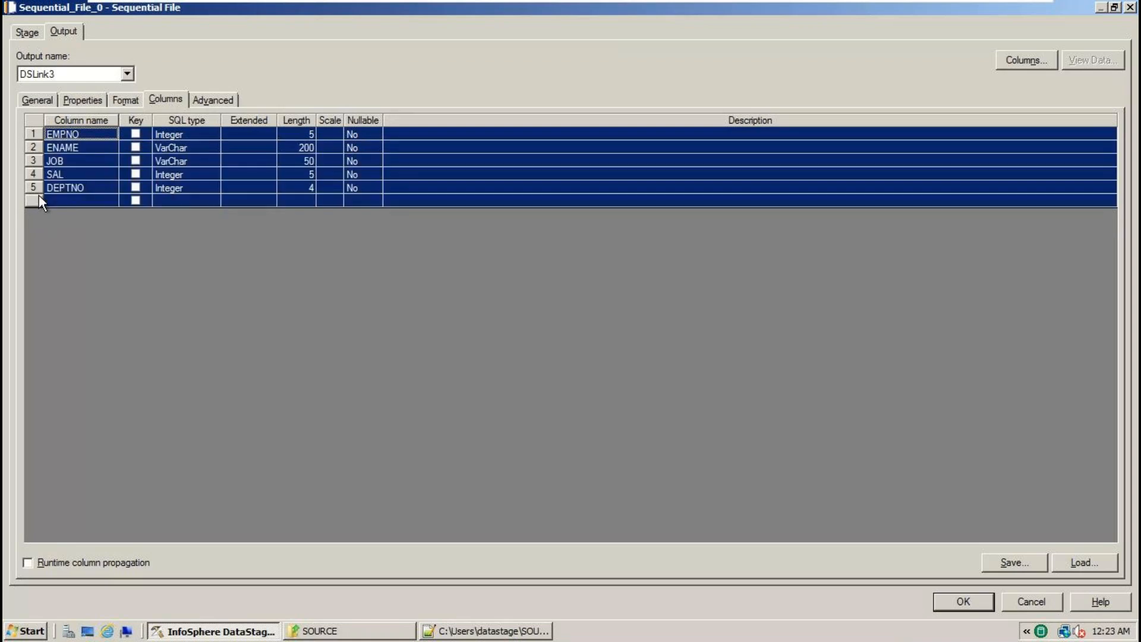
pyautogui.press('Delete')
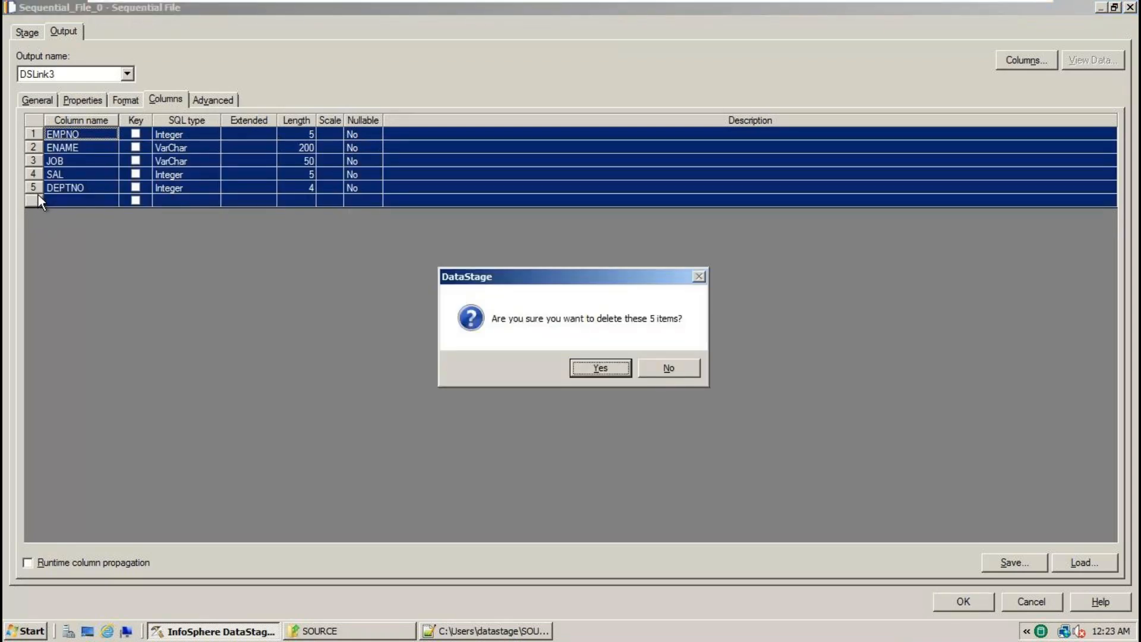
pyautogui.click(594, 373)
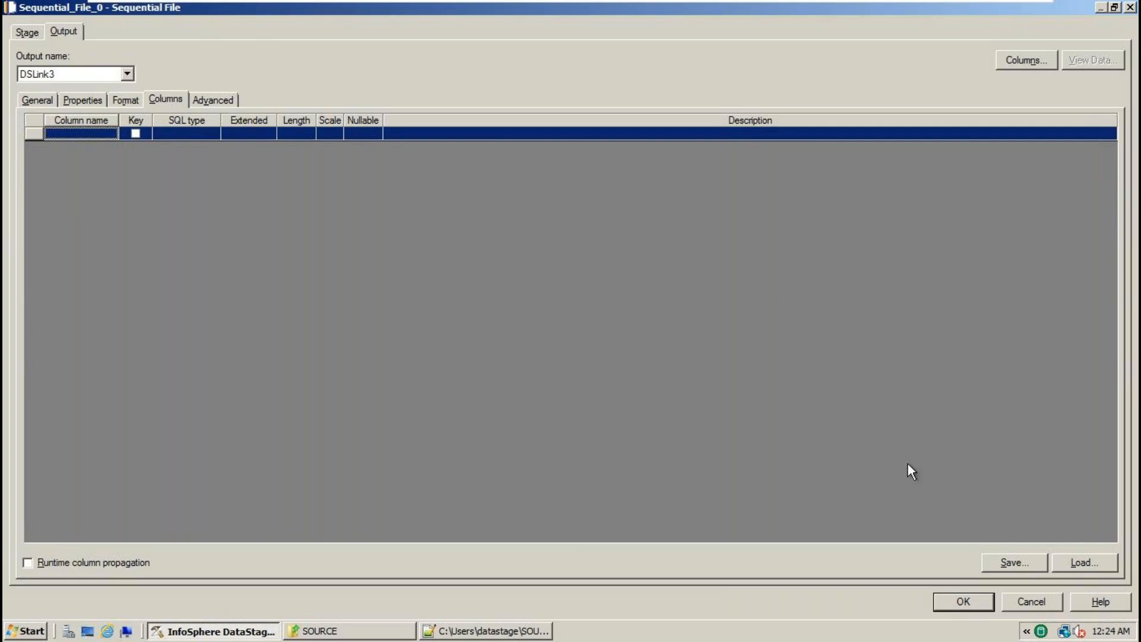
# - From Load, show the Import Table Definition submenu for the Table Definitions folder
pyautogui.click(1072, 557)
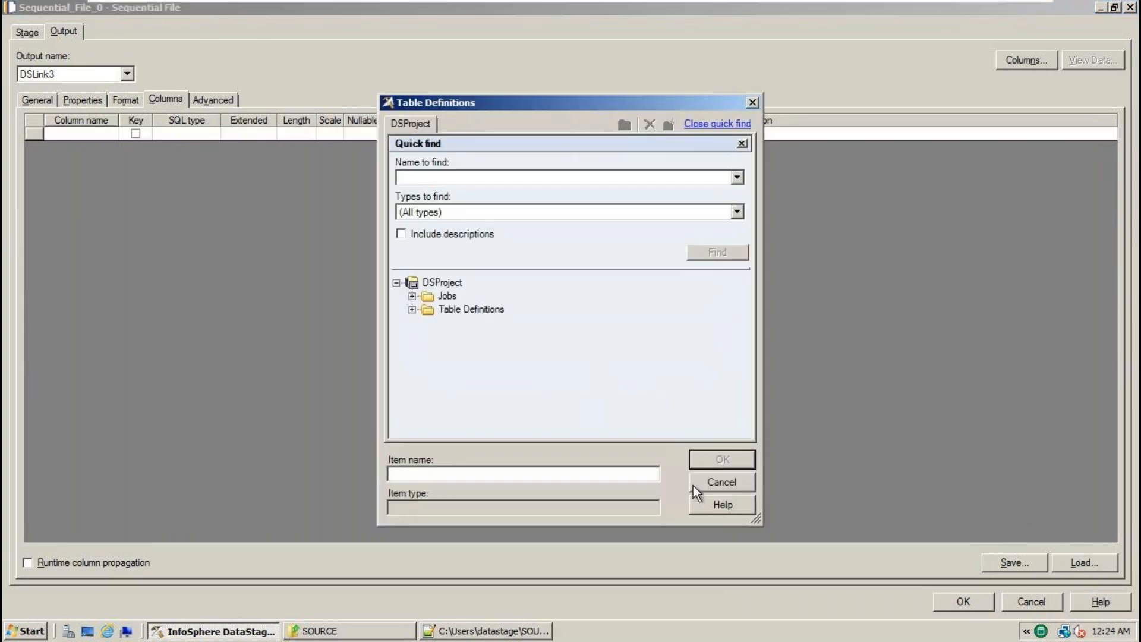
pyautogui.click(463, 315)
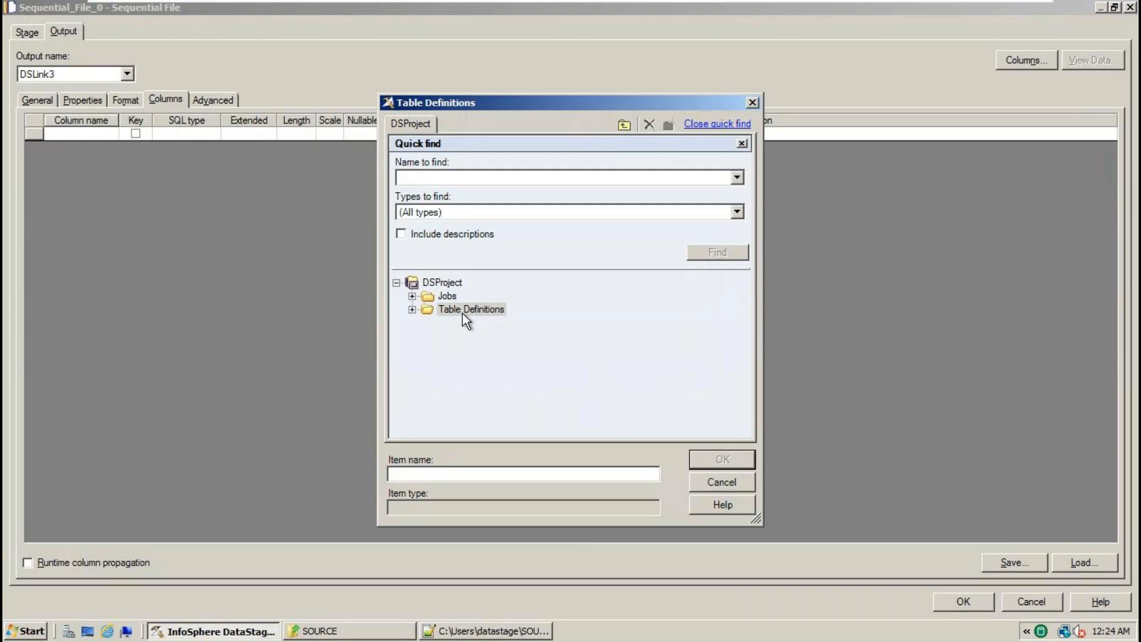
pyautogui.rightClick(463, 315)
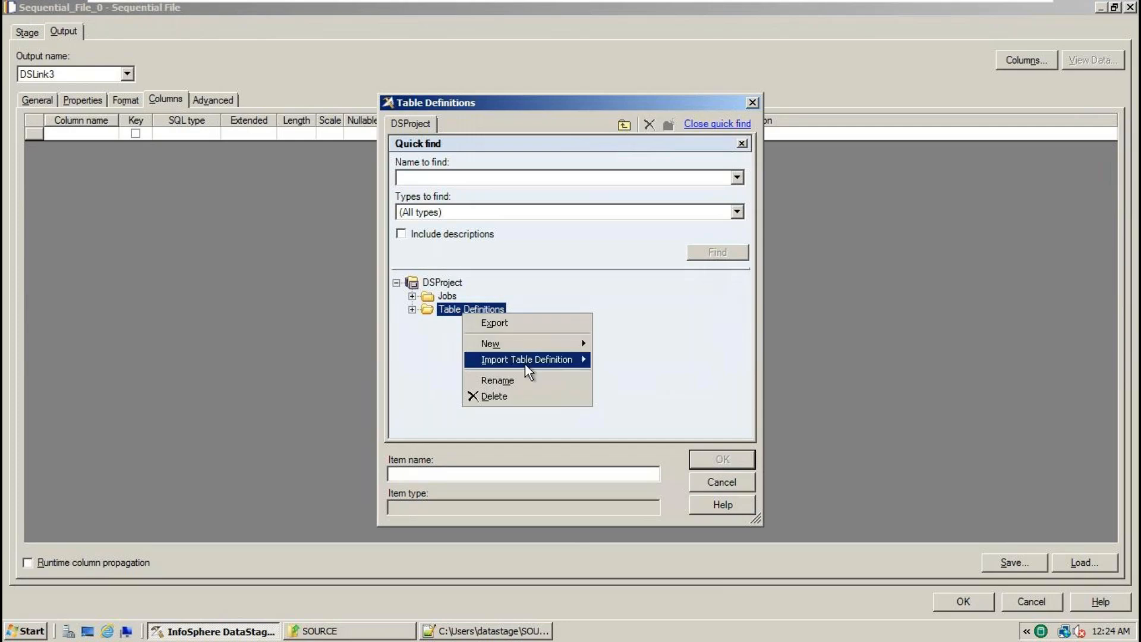
pyautogui.moveTo(529, 367)
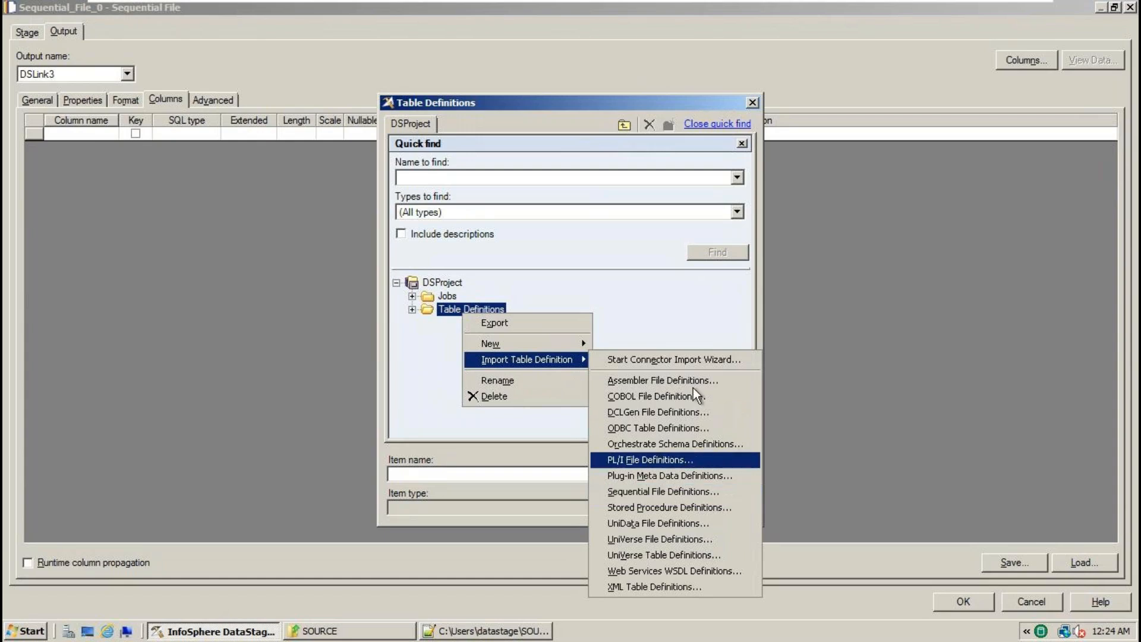
pyautogui.click(676, 308)
pyautogui.click(730, 478)
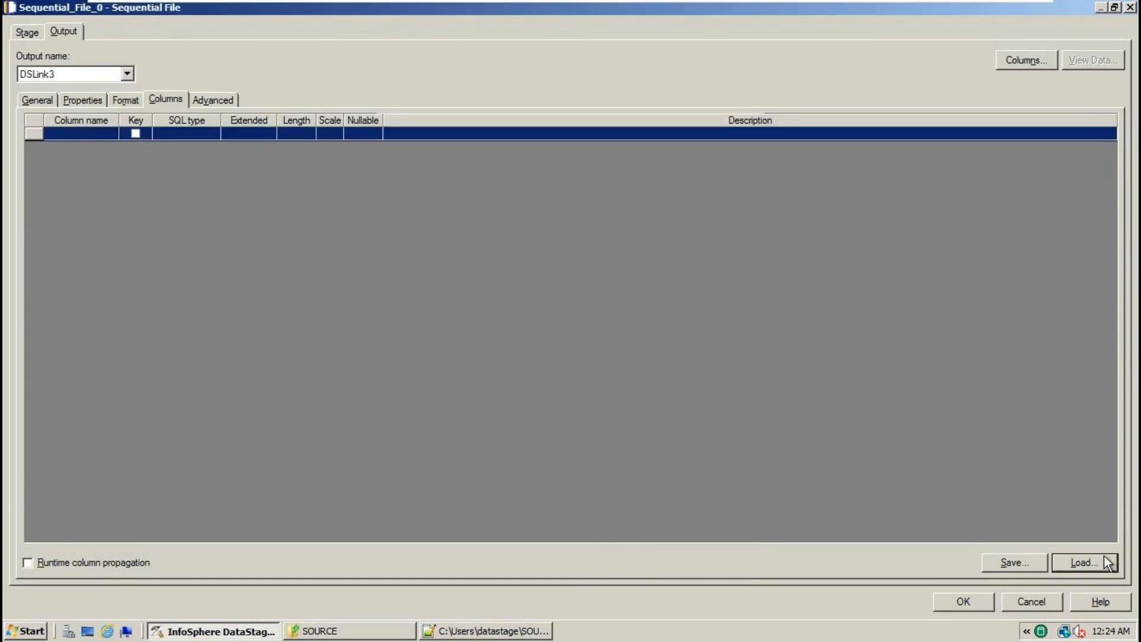
pyautogui.click(1104, 563)
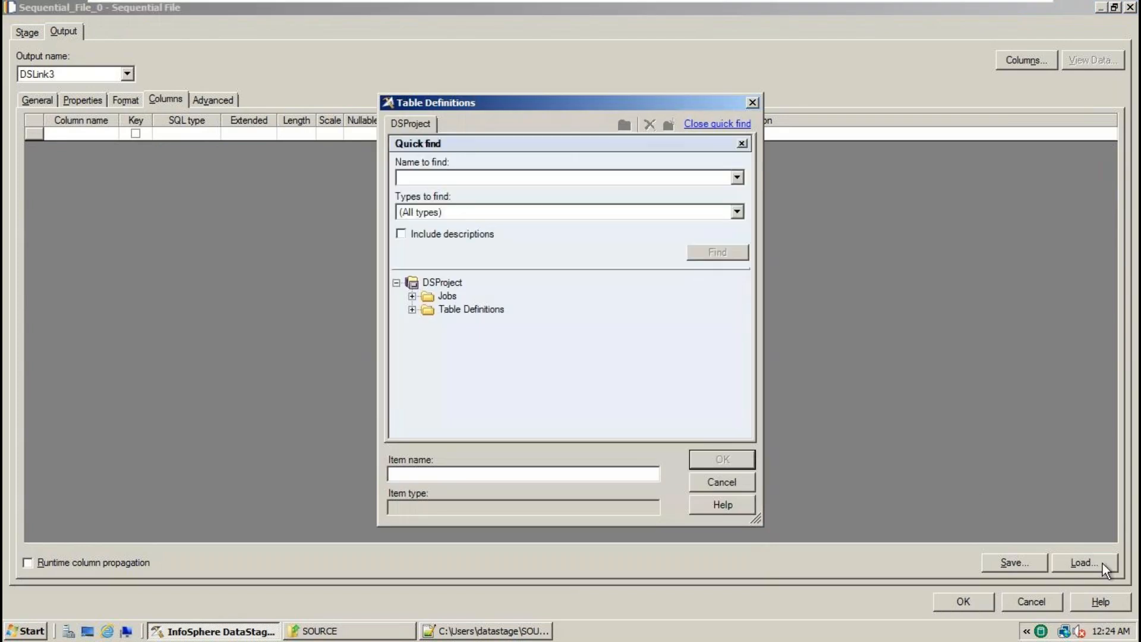
pyautogui.rightClick(484, 311)
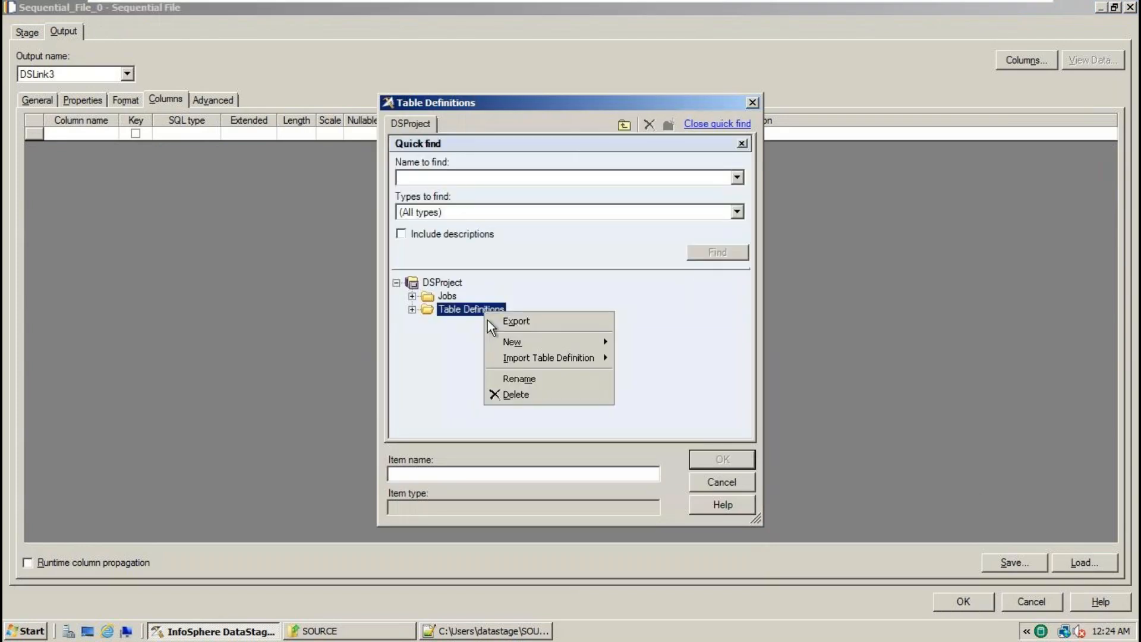
pyautogui.moveTo(562, 357)
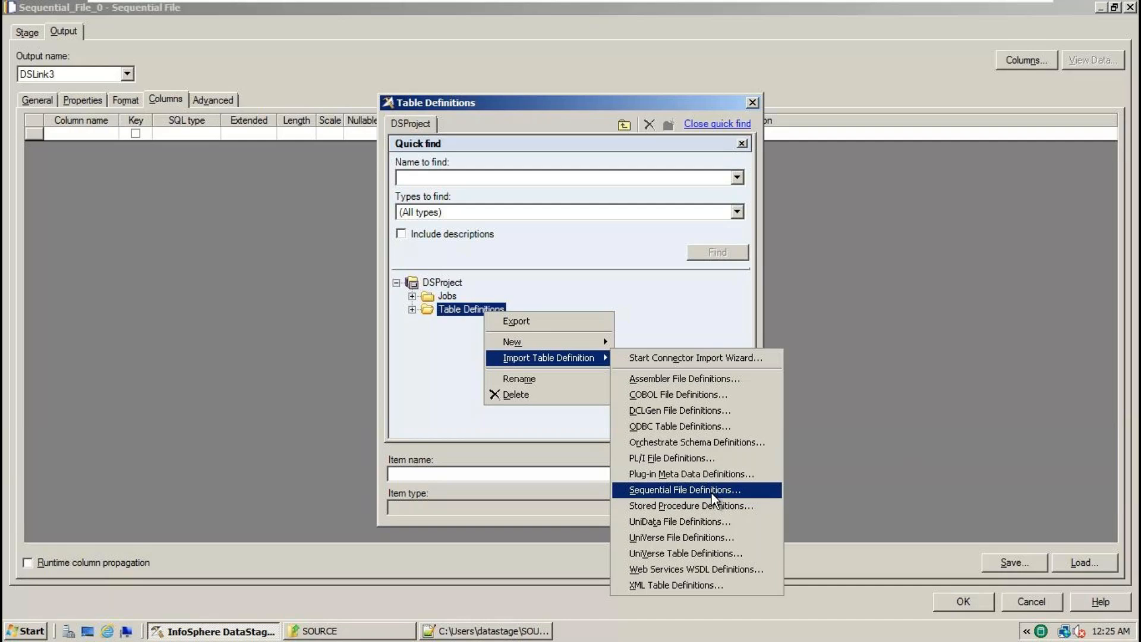
# - Start a Sequential File Definitions import with the directory set to C:\Users\datastage\SOURCE
pyautogui.click(711, 493)
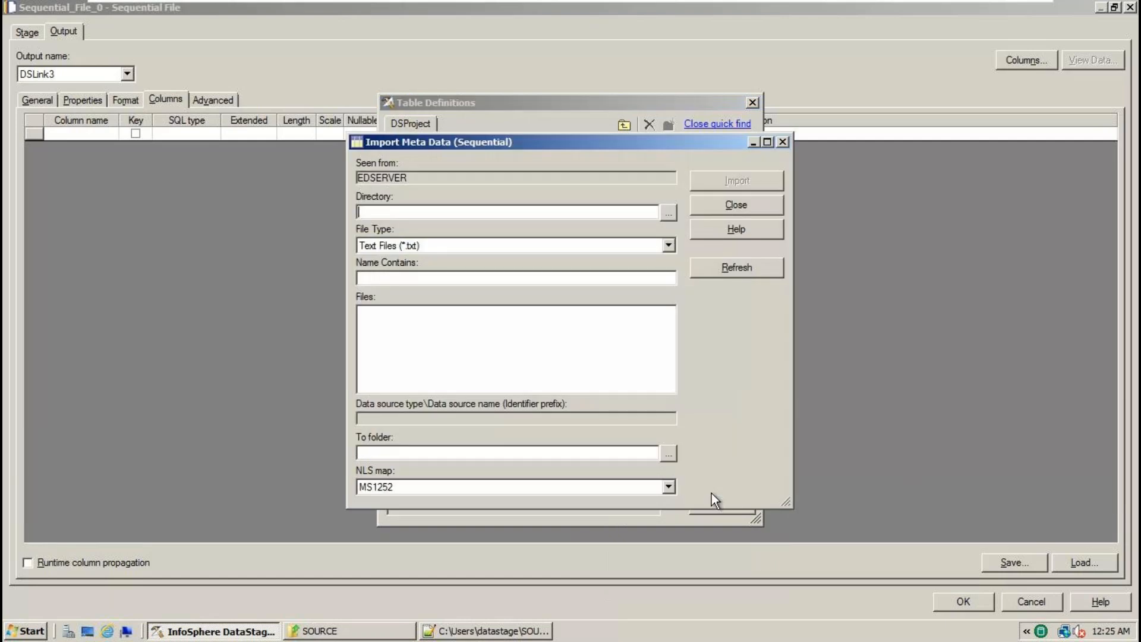
pyautogui.click(669, 213)
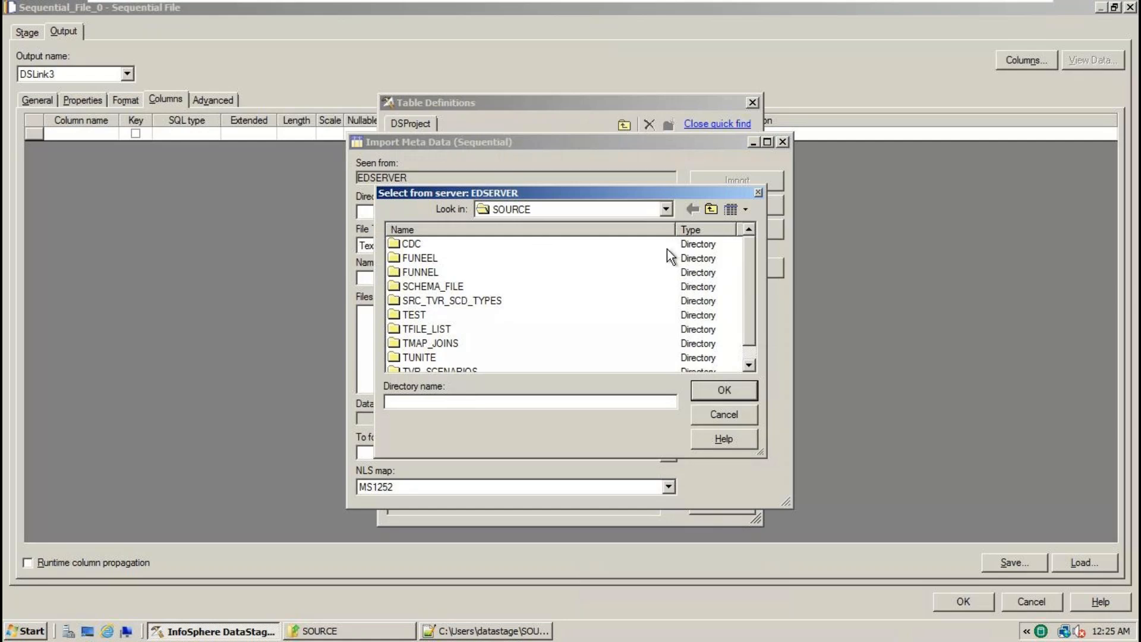
pyautogui.click(660, 211)
pyautogui.click(572, 267)
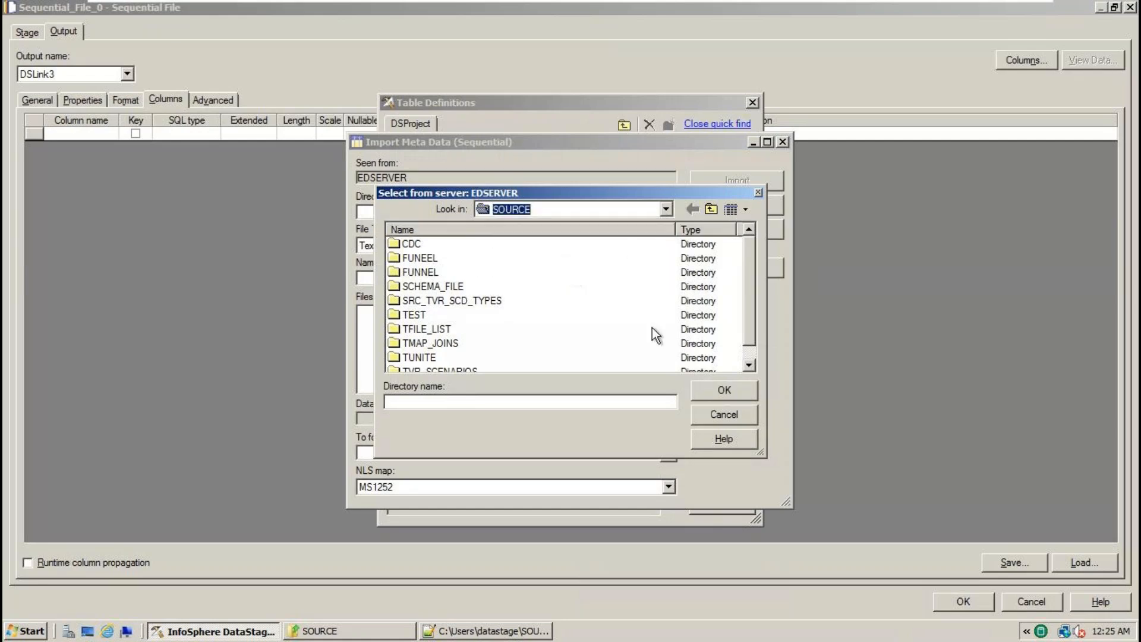
pyautogui.click(726, 390)
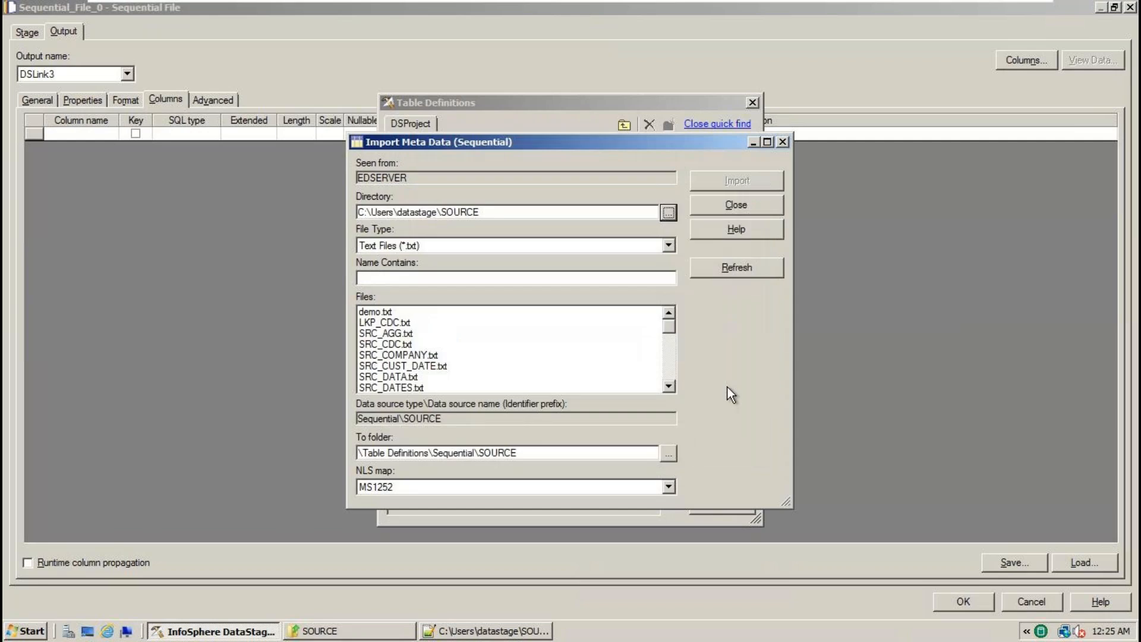
pyautogui.click(669, 368)
pyautogui.click(671, 363)
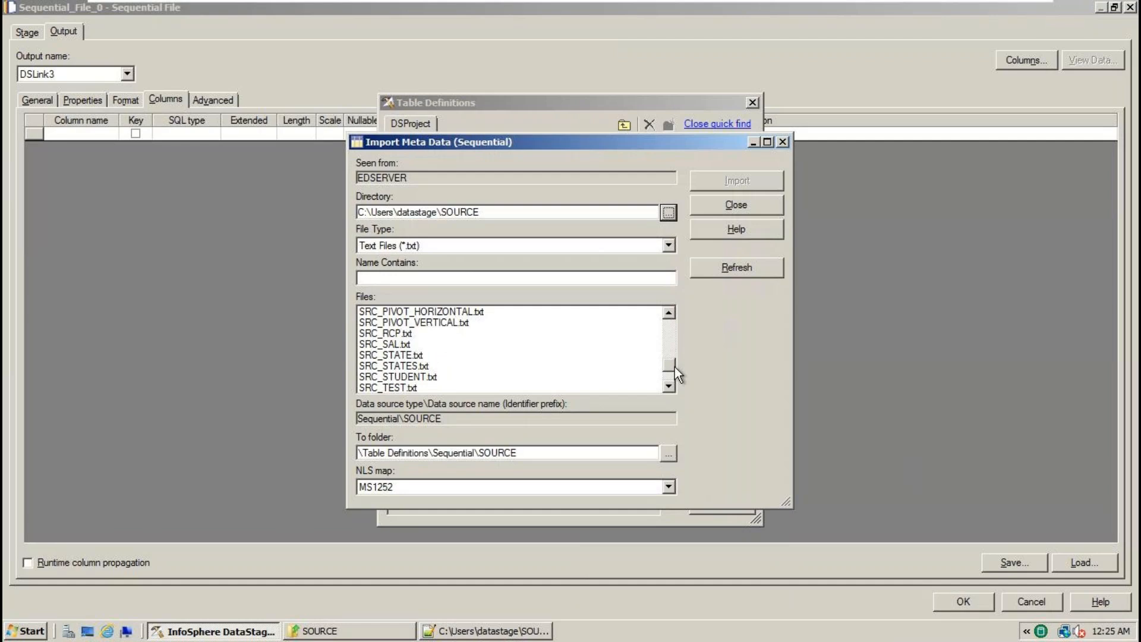
pyautogui.scroll(6, 690, 333)
pyautogui.click(668, 374)
pyautogui.click(668, 375)
pyautogui.click(668, 374)
pyautogui.click(667, 326)
pyautogui.click(667, 326)
pyautogui.click(666, 326)
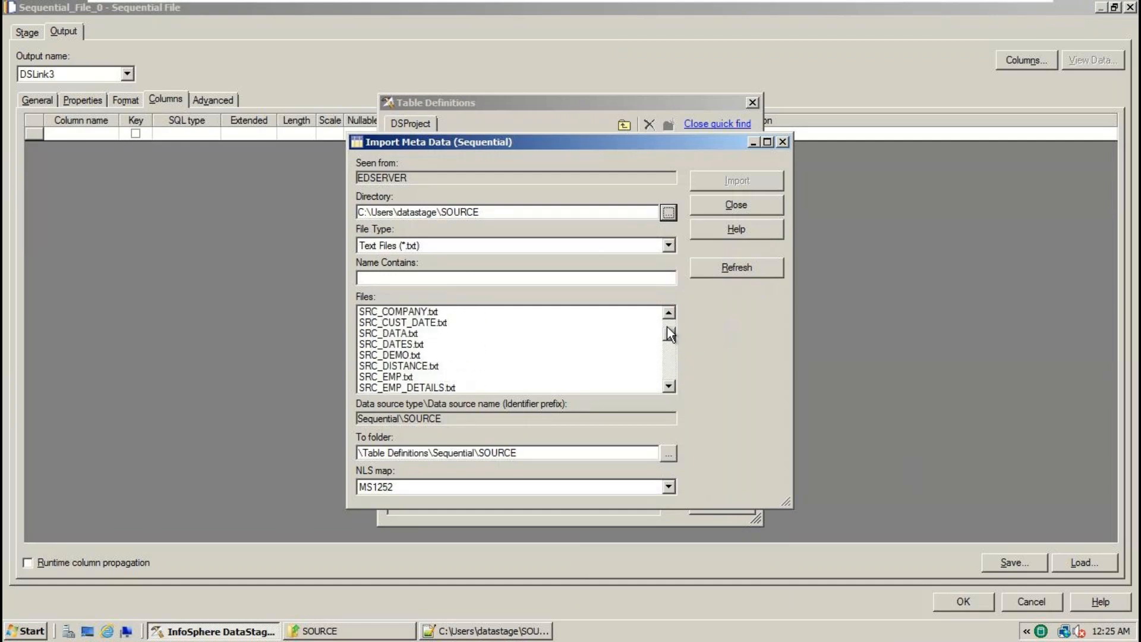
# - Check SRC_EMP.txt's contents, then select it in the import list and import it
pyautogui.click(363, 631)
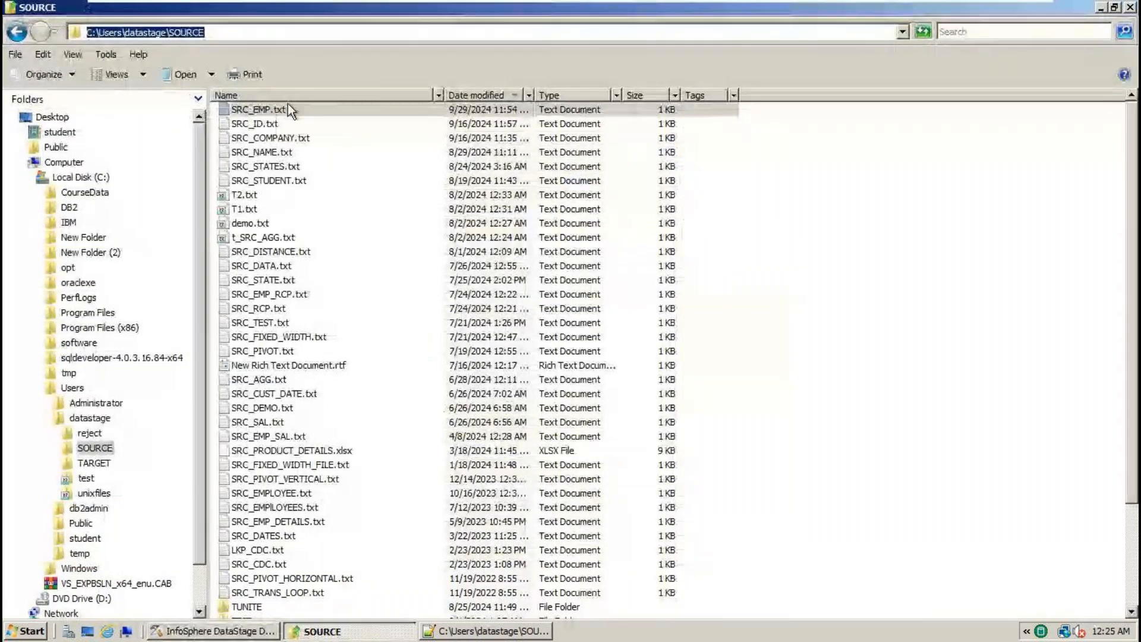
pyautogui.doubleClick(287, 107)
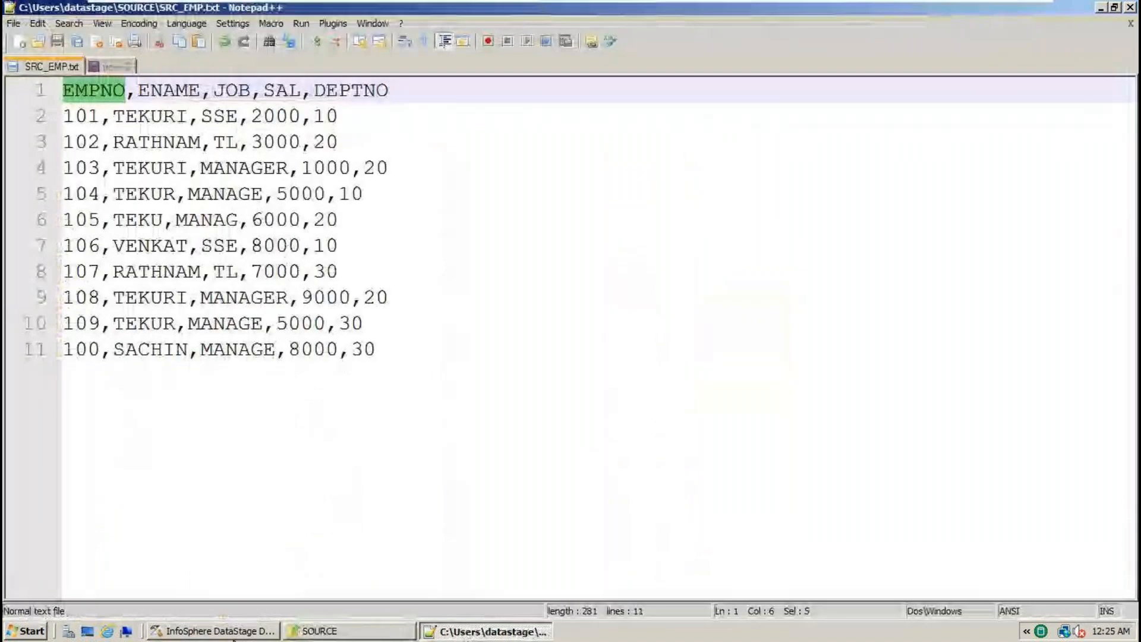
pyautogui.click(231, 630)
pyautogui.doubleClick(669, 386)
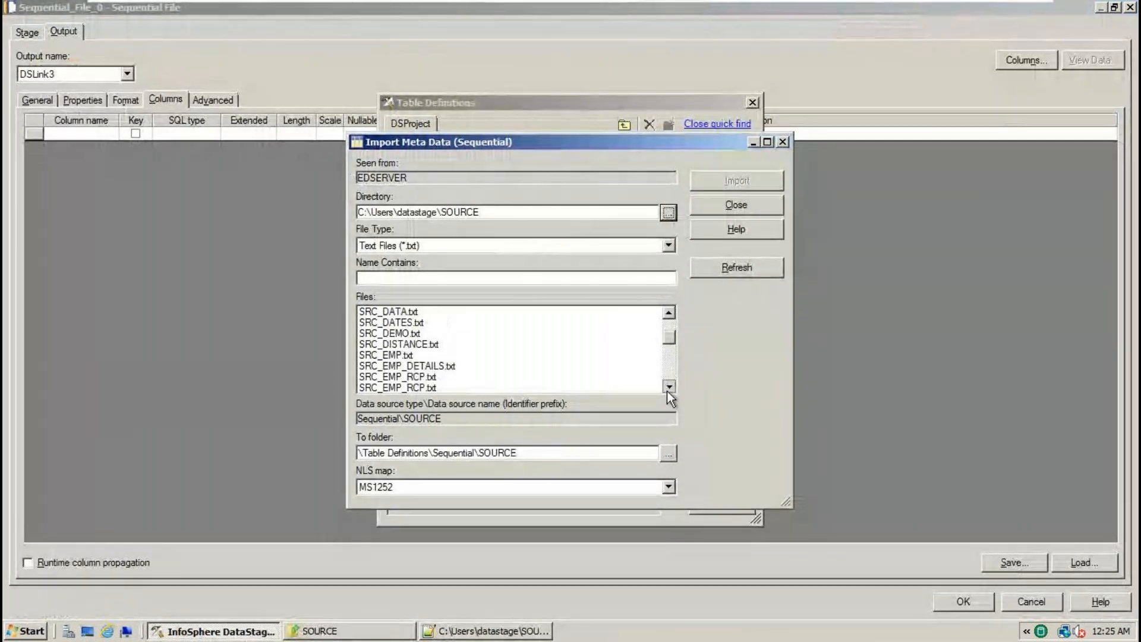
pyautogui.doubleClick(668, 387)
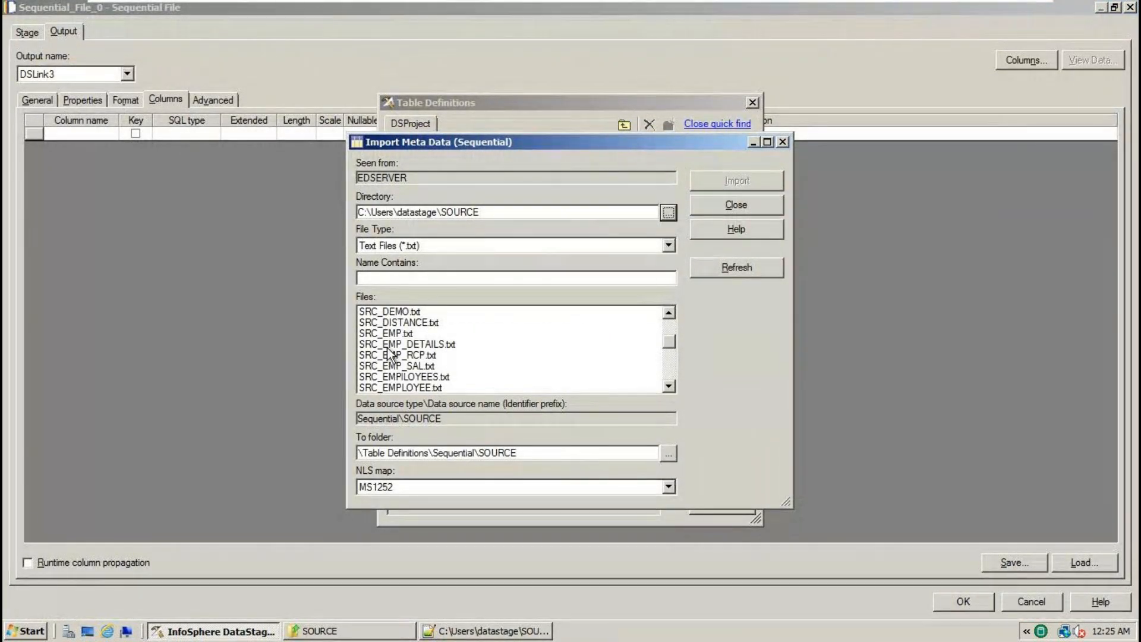
pyautogui.click(398, 334)
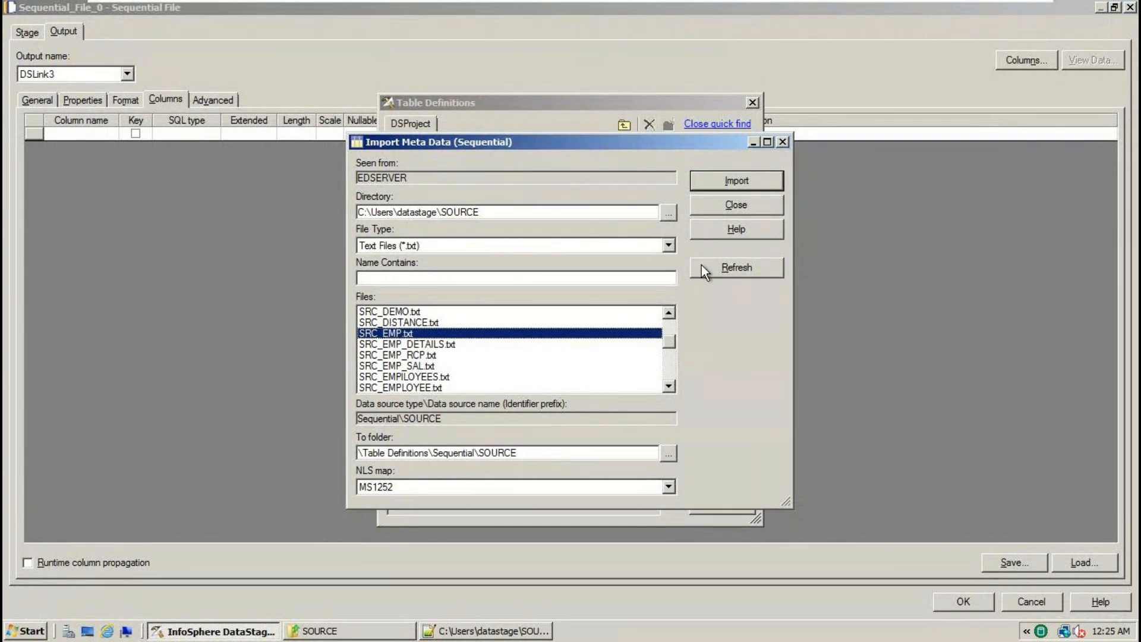
pyautogui.click(738, 180)
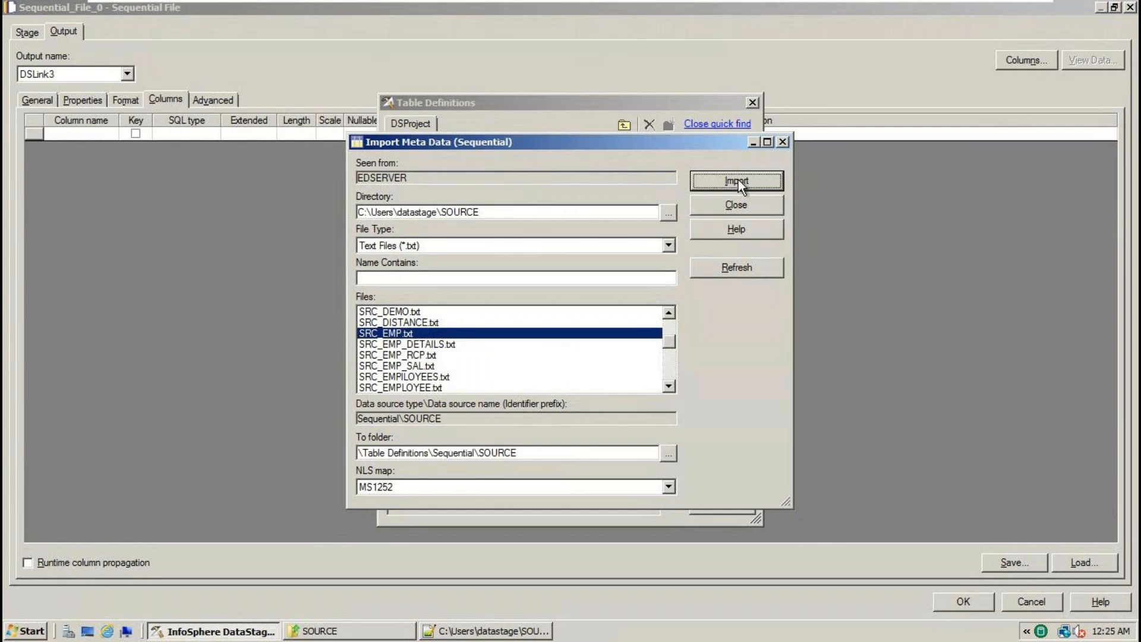
# - Check the SRC_EMP.txt header against its data rows and tick 'First line is column names'
pyautogui.click(516, 631)
pyautogui.moveTo(422, 86); pyautogui.dragTo(31, 72)
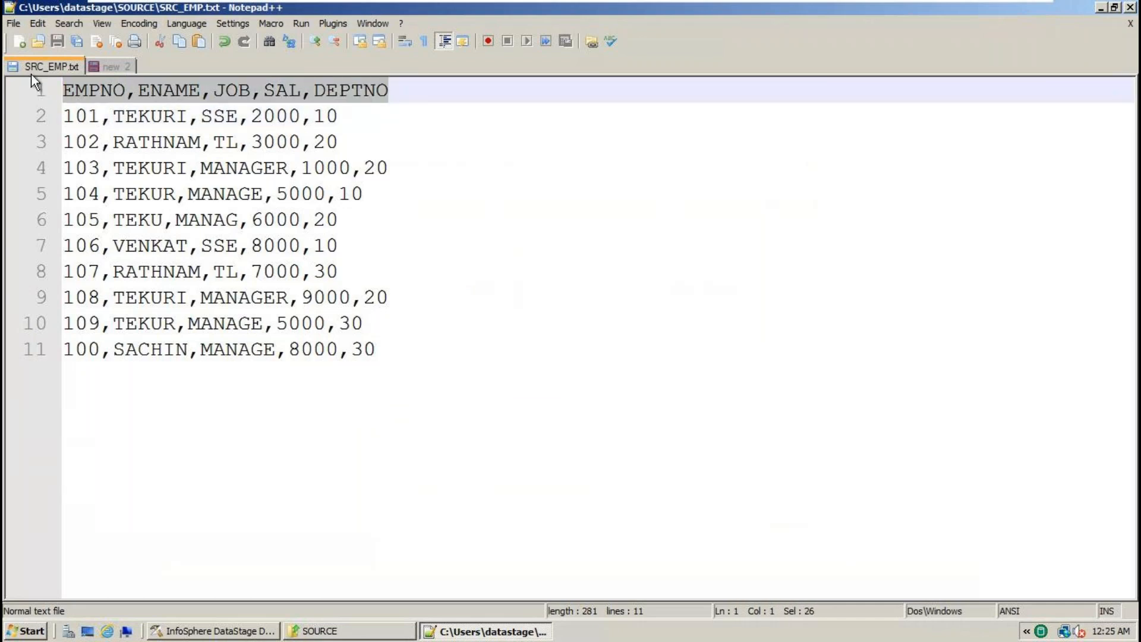
pyautogui.click(483, 126)
pyautogui.moveTo(447, 82); pyautogui.dragTo(6, 89)
pyautogui.click(243, 632)
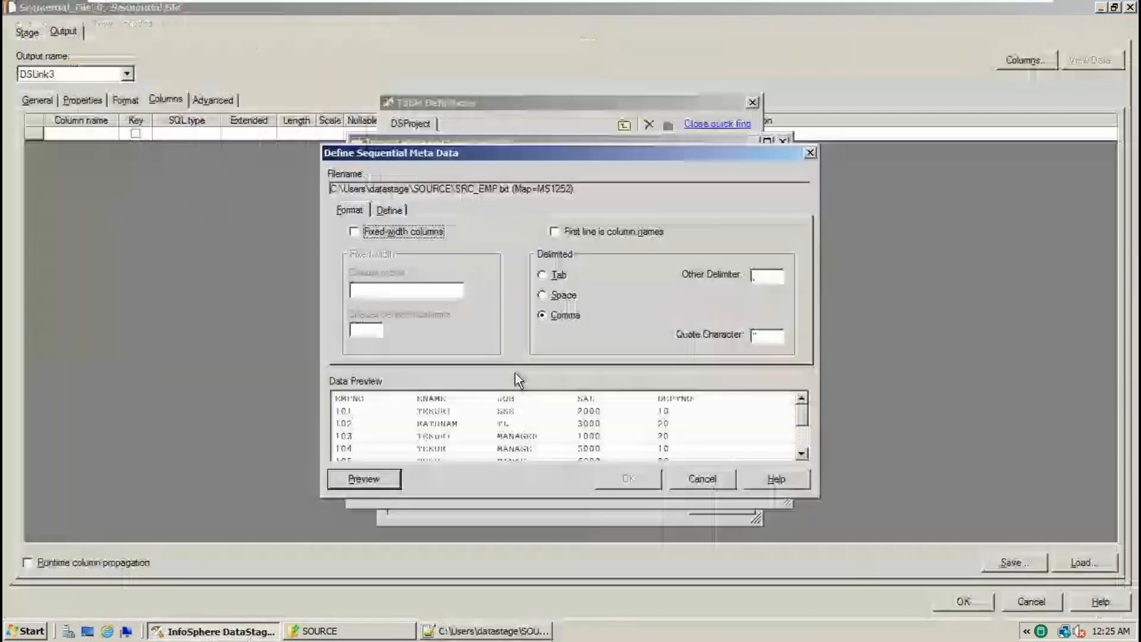
pyautogui.click(580, 233)
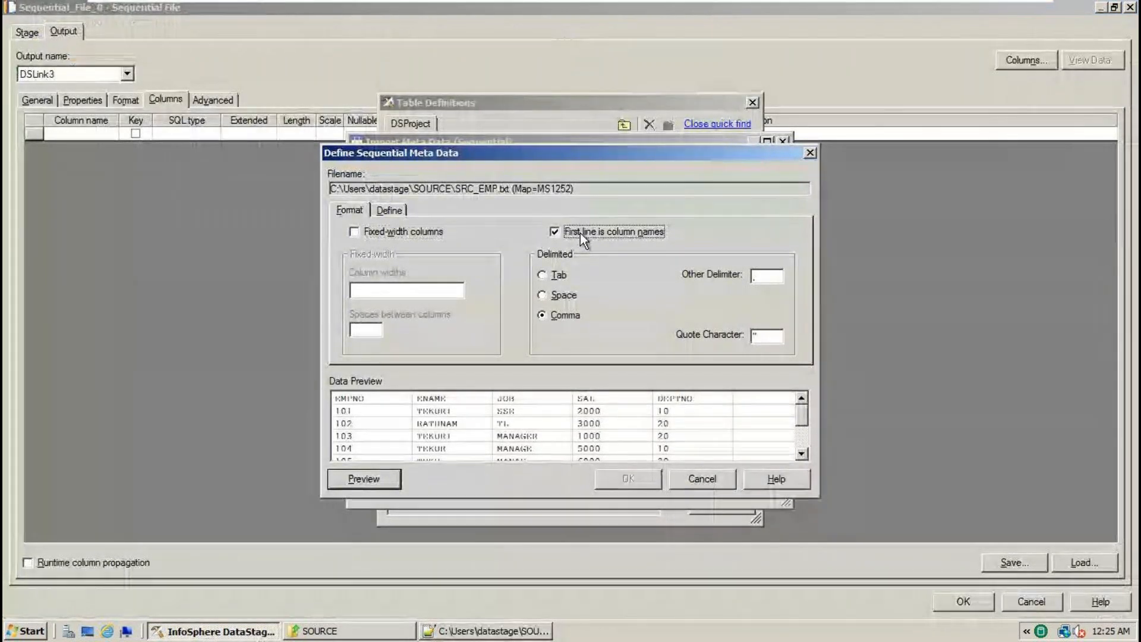
pyautogui.click(580, 233)
pyautogui.click(580, 233)
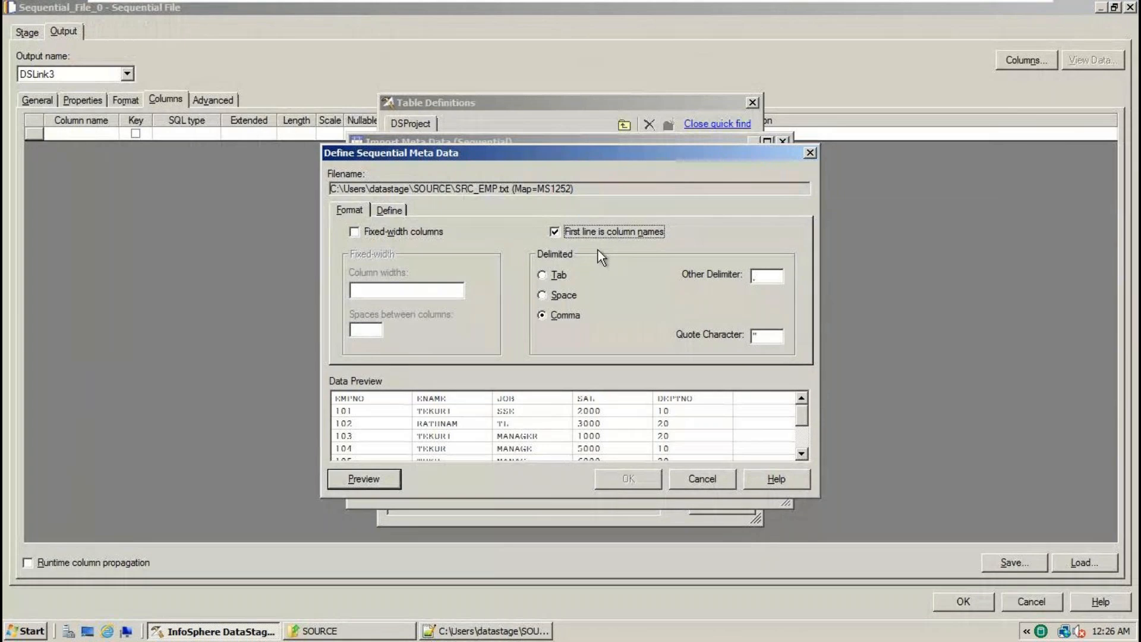
pyautogui.click(467, 631)
pyautogui.moveTo(376, 350); pyautogui.dragTo(59, 90)
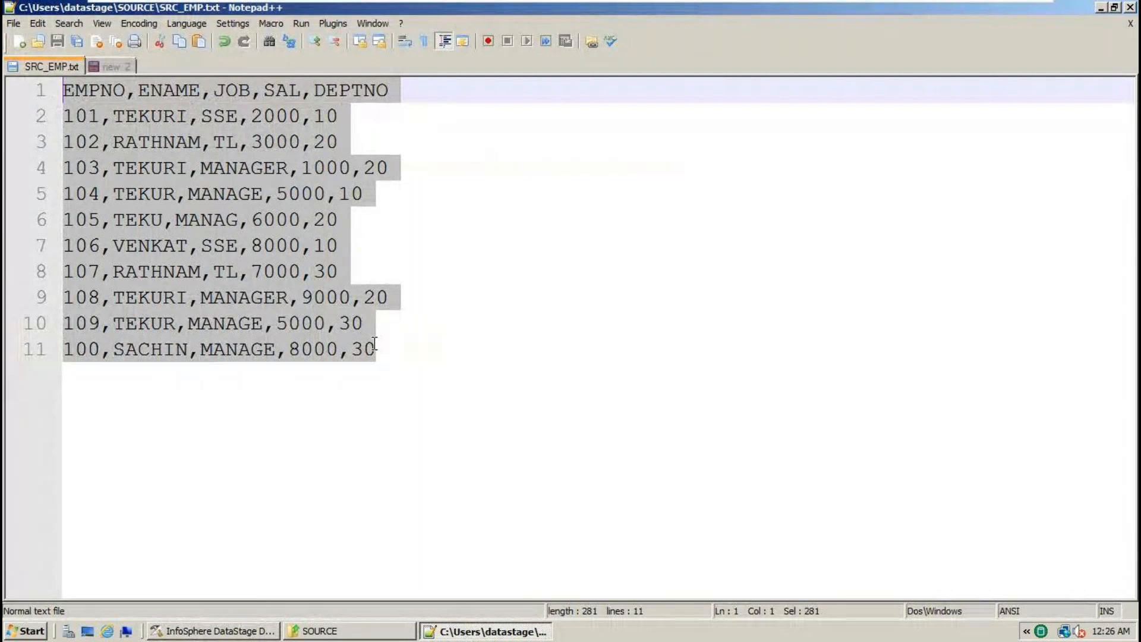
pyautogui.click(235, 632)
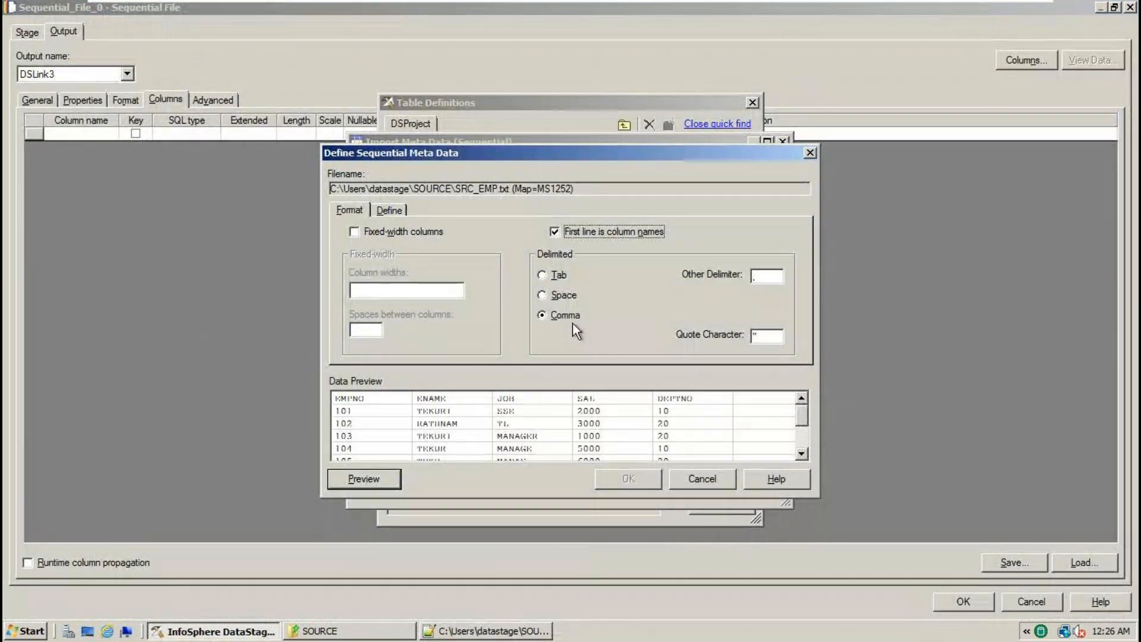
# - Accept the EMPNO, ENAME, JOB, SAL, DEPTNO columns on the Define tab and confirm the import
pyautogui.click(392, 213)
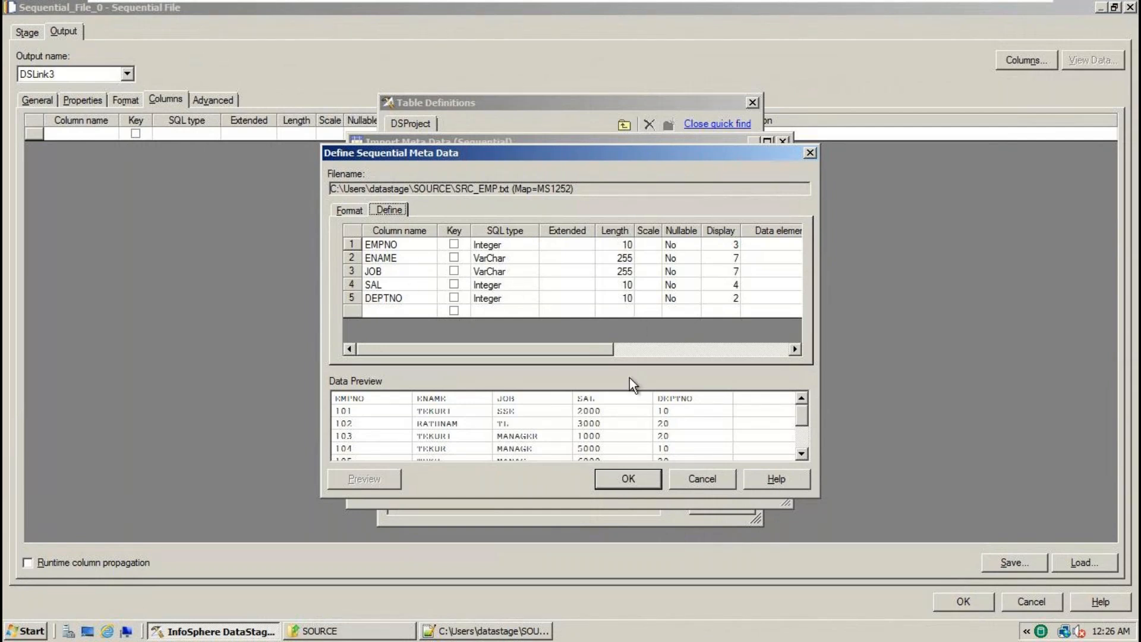
pyautogui.click(627, 479)
pyautogui.click(595, 369)
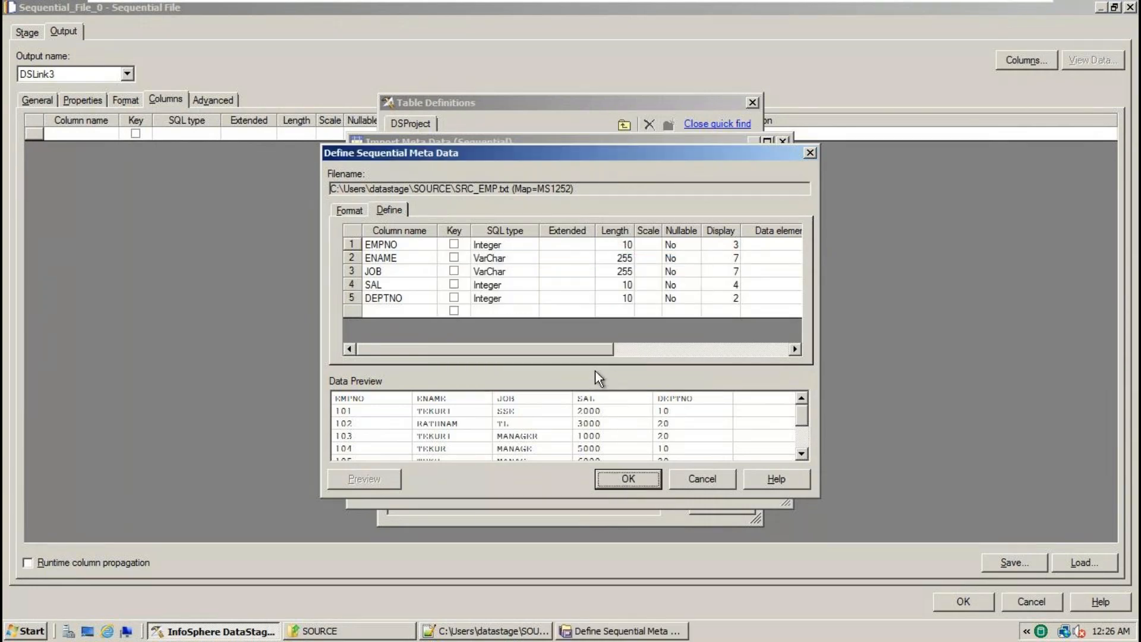
pyautogui.press('Return')
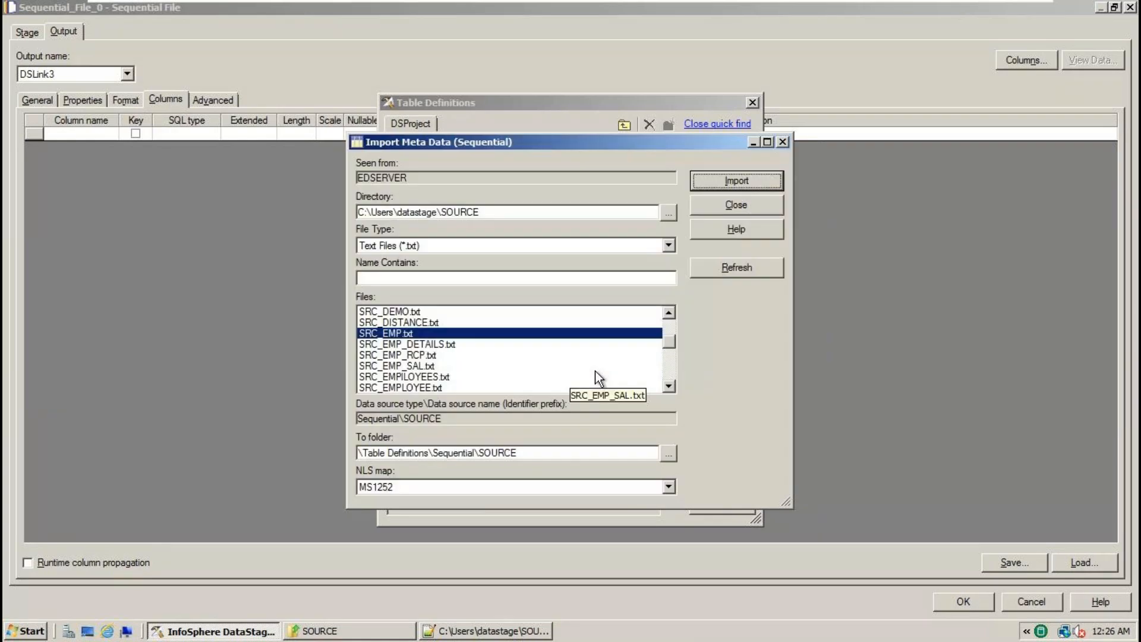
# - Load the Sequential > SOURCE > SRC_EMP.txt definition and accept all five columns
pyautogui.click(749, 206)
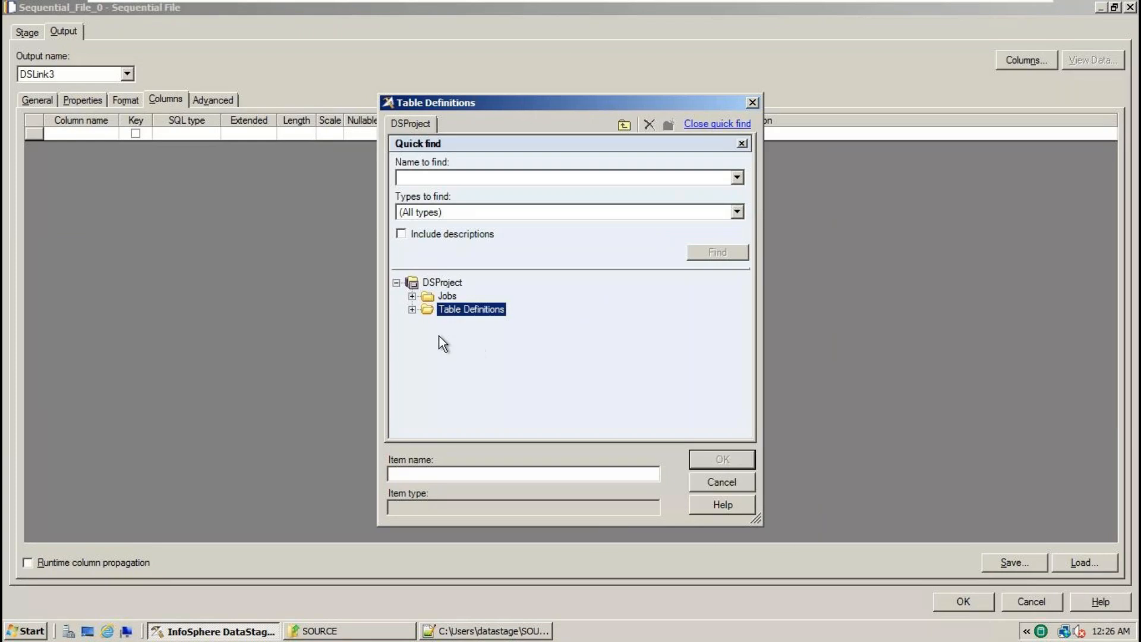
pyautogui.click(413, 310)
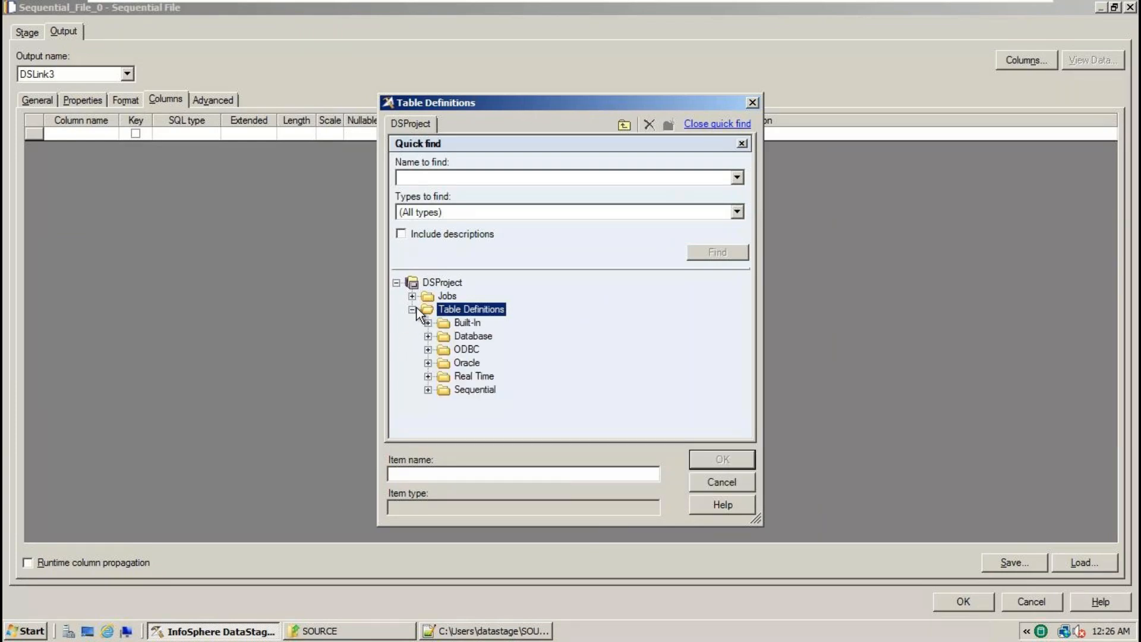
pyautogui.click(428, 390)
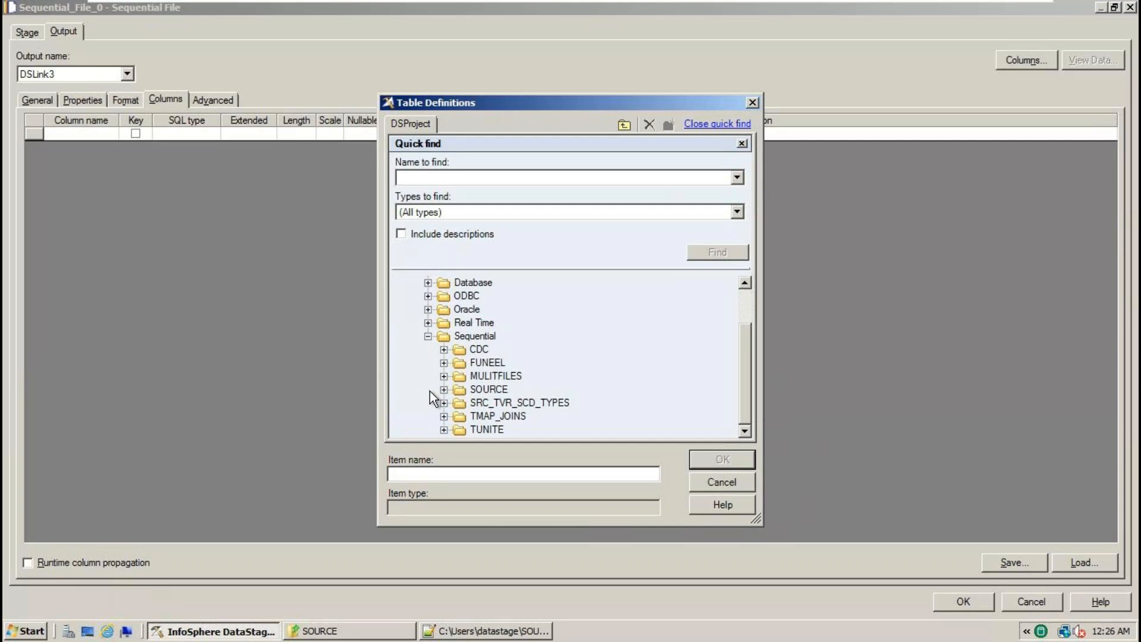
pyautogui.click(443, 402)
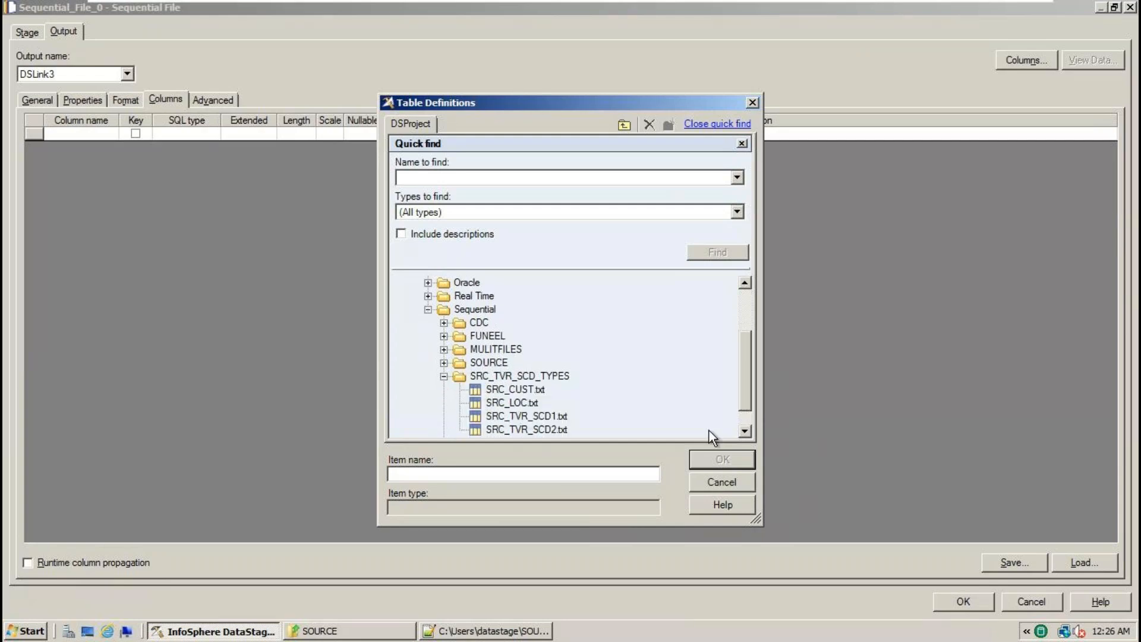
pyautogui.click(744, 431)
pyautogui.click(744, 430)
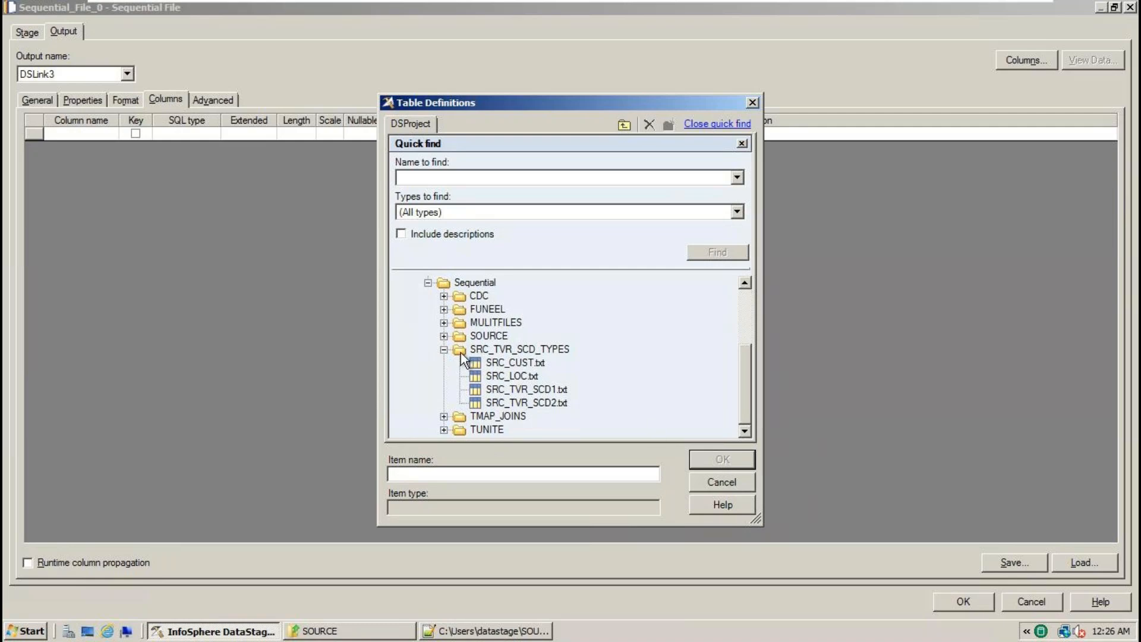
pyautogui.click(444, 336)
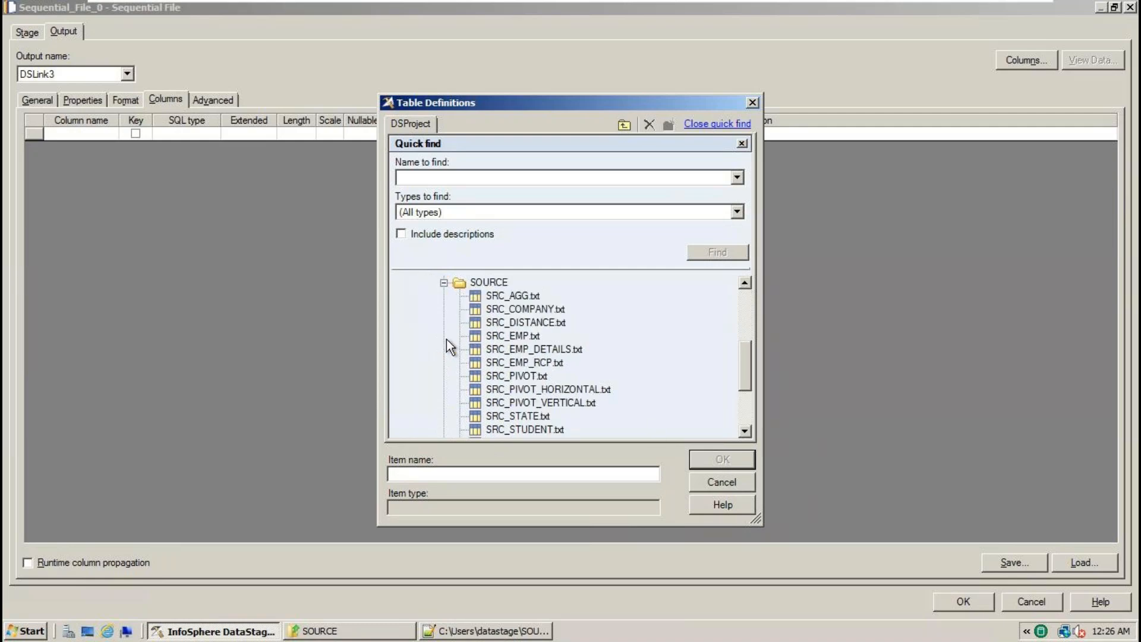
pyautogui.click(526, 337)
pyautogui.click(728, 456)
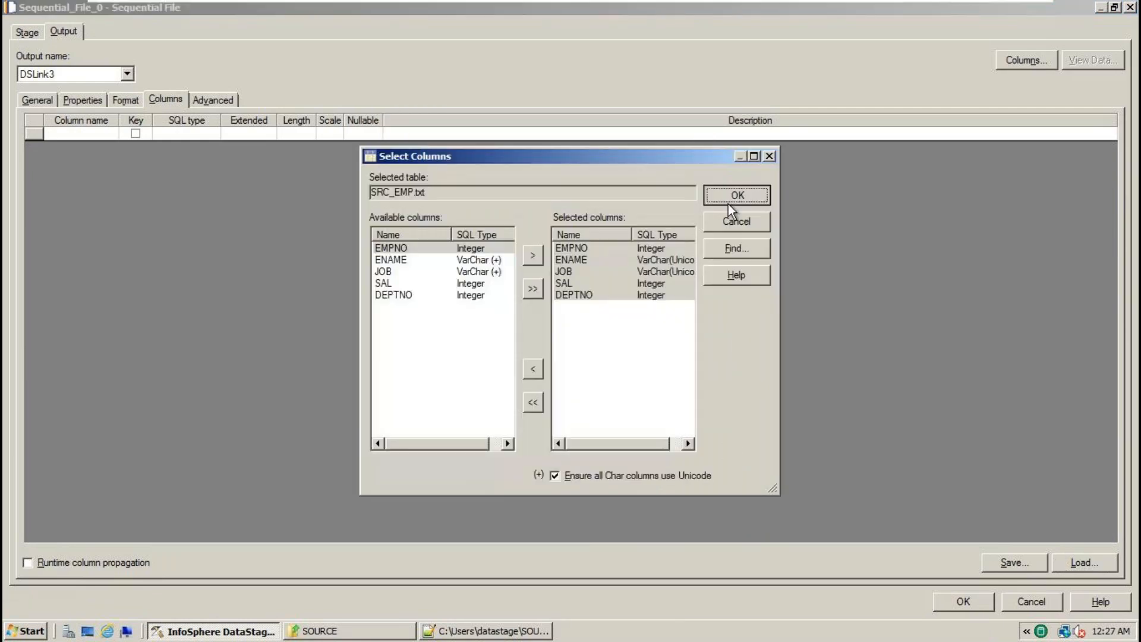
pyautogui.click(729, 202)
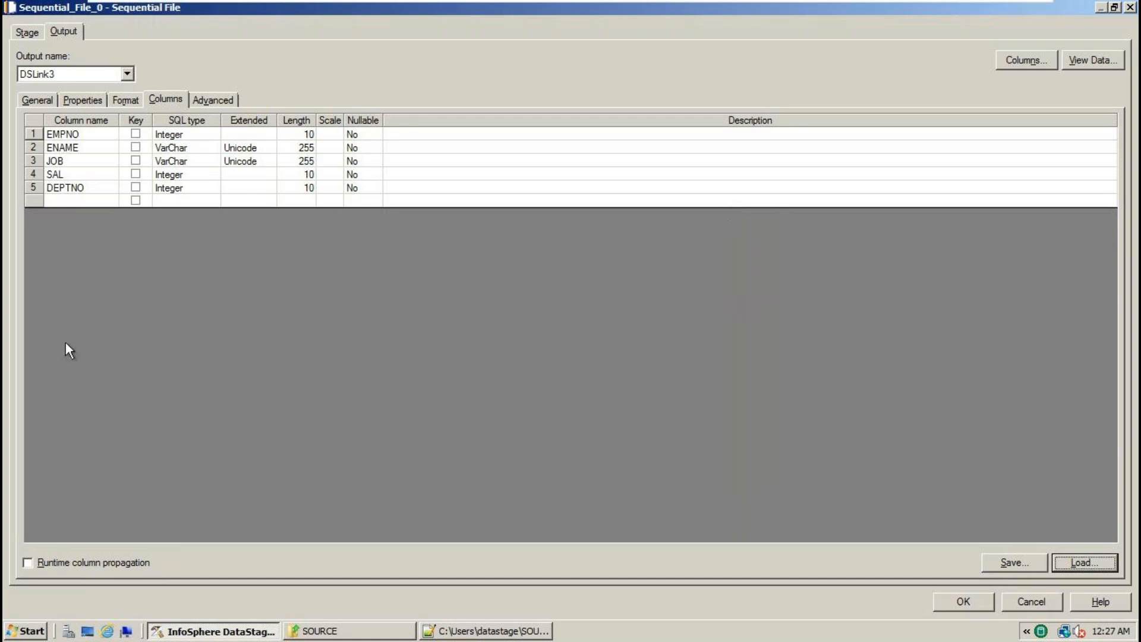
# - Delete all five loaded column rows from the grid
pyautogui.click(46, 137)
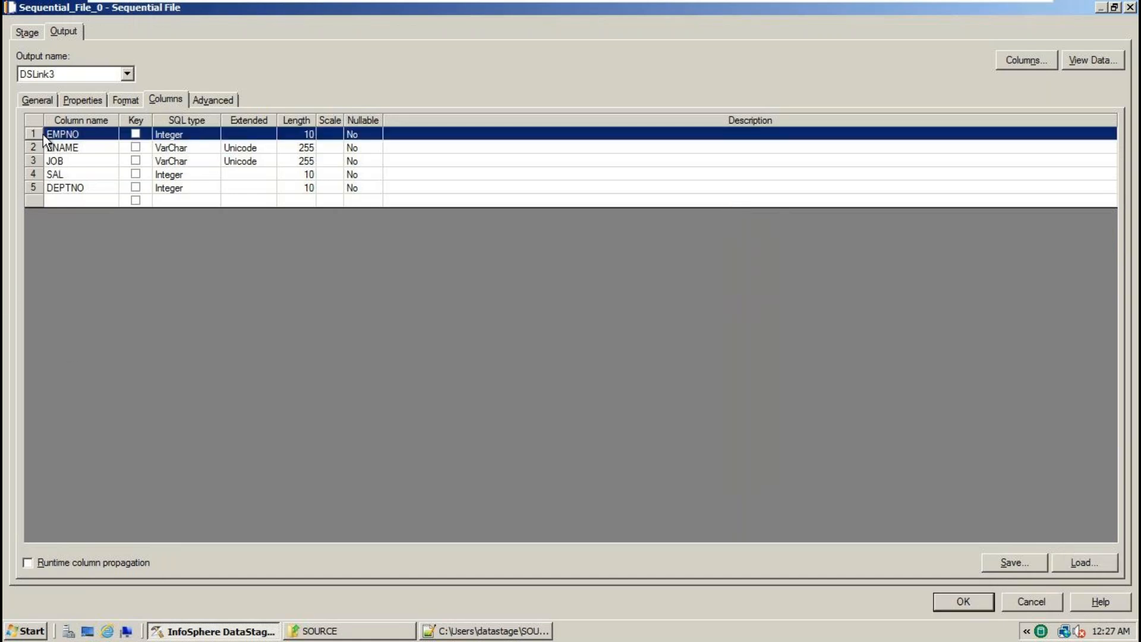
pyautogui.hotkey('shift', 'Down')
pyautogui.hotkey('shift', 'Down')
pyautogui.hotkey('shift', 'Down')
pyautogui.hotkey('shift', 'Down')
pyautogui.hotkey('shift', 'Down')
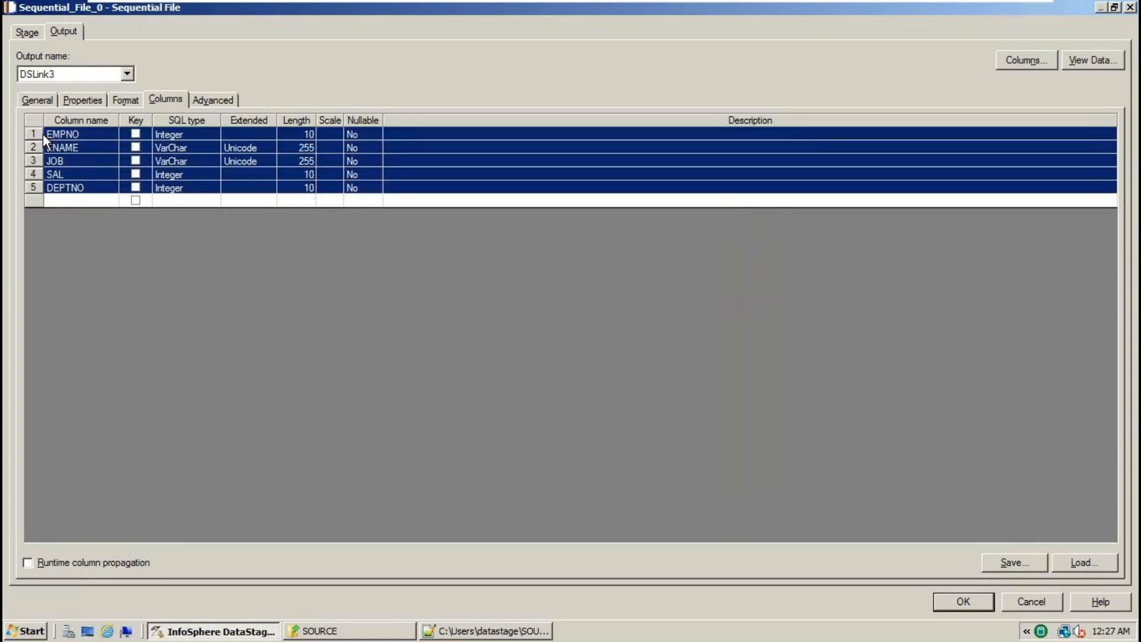
pyautogui.press('Delete')
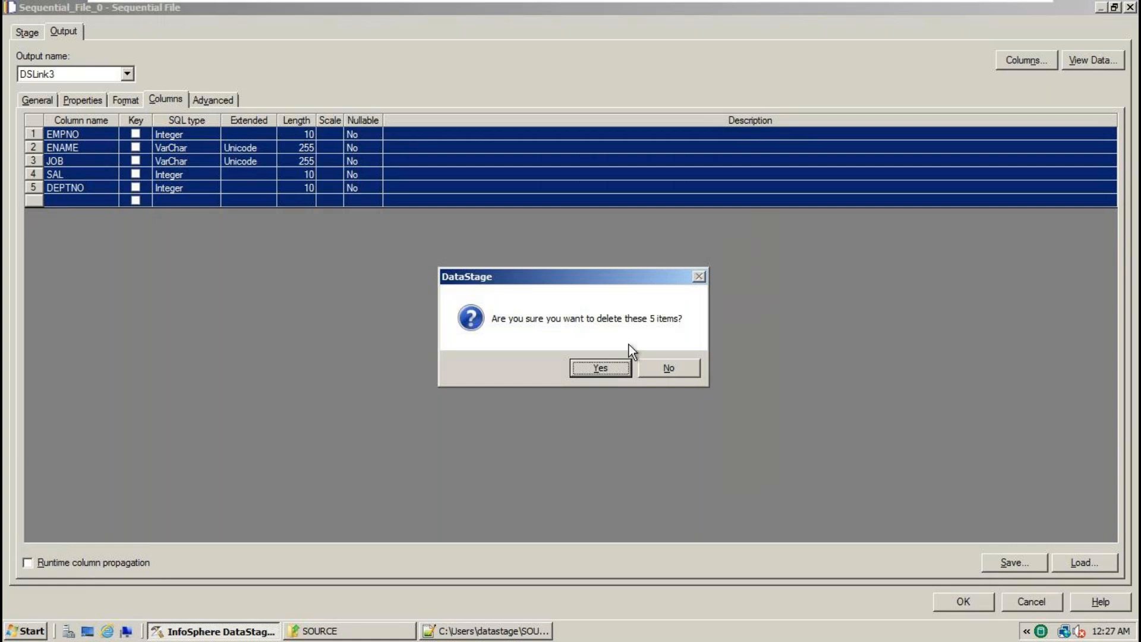
pyautogui.click(604, 364)
# - From Load, show the Import Table Definition submenu for Table Definitions
pyautogui.click(1086, 561)
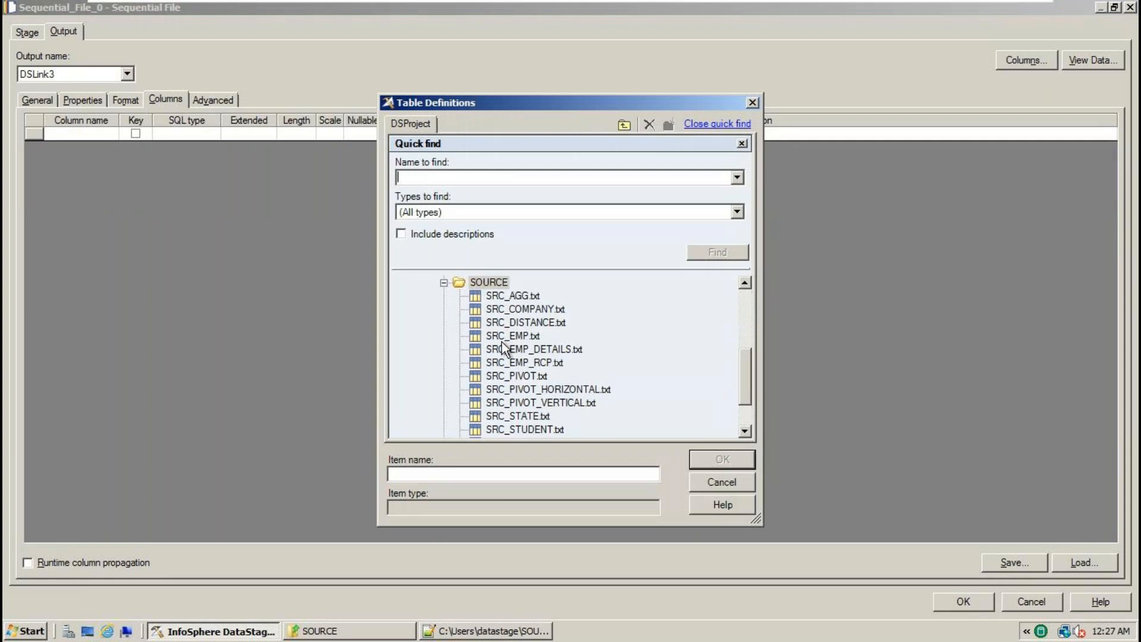
pyautogui.click(444, 283)
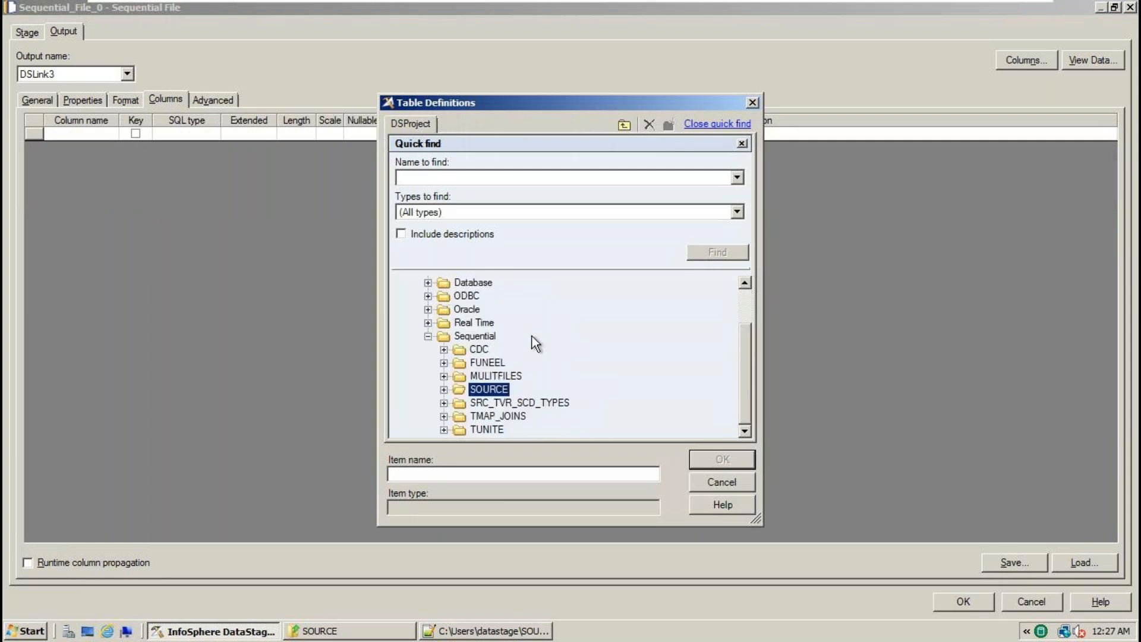
pyautogui.click(428, 337)
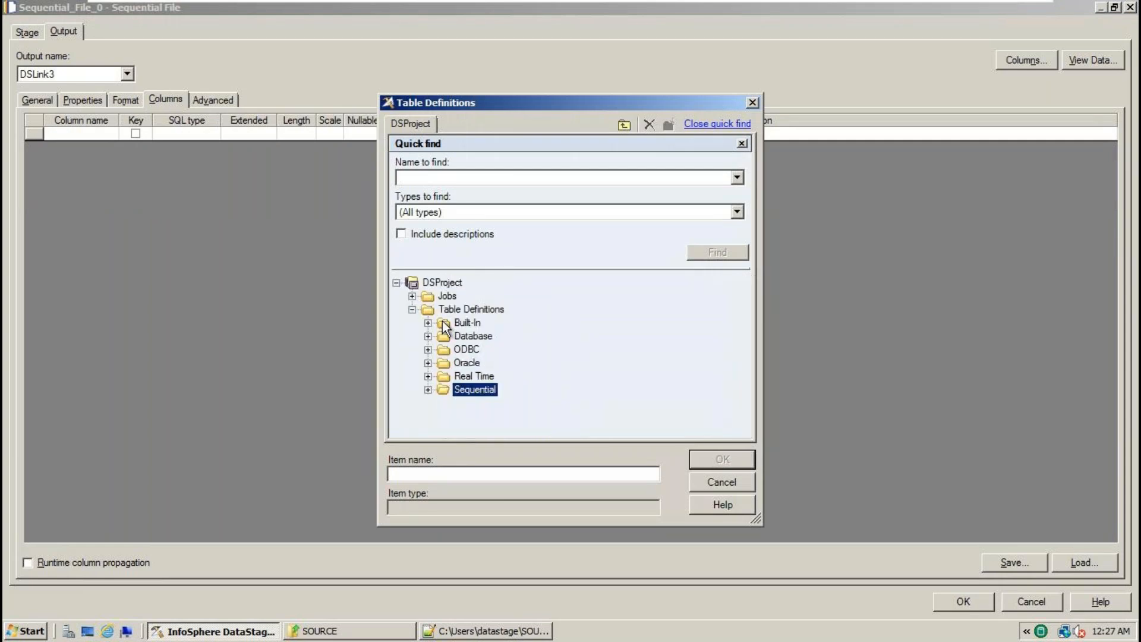
pyautogui.rightClick(483, 311)
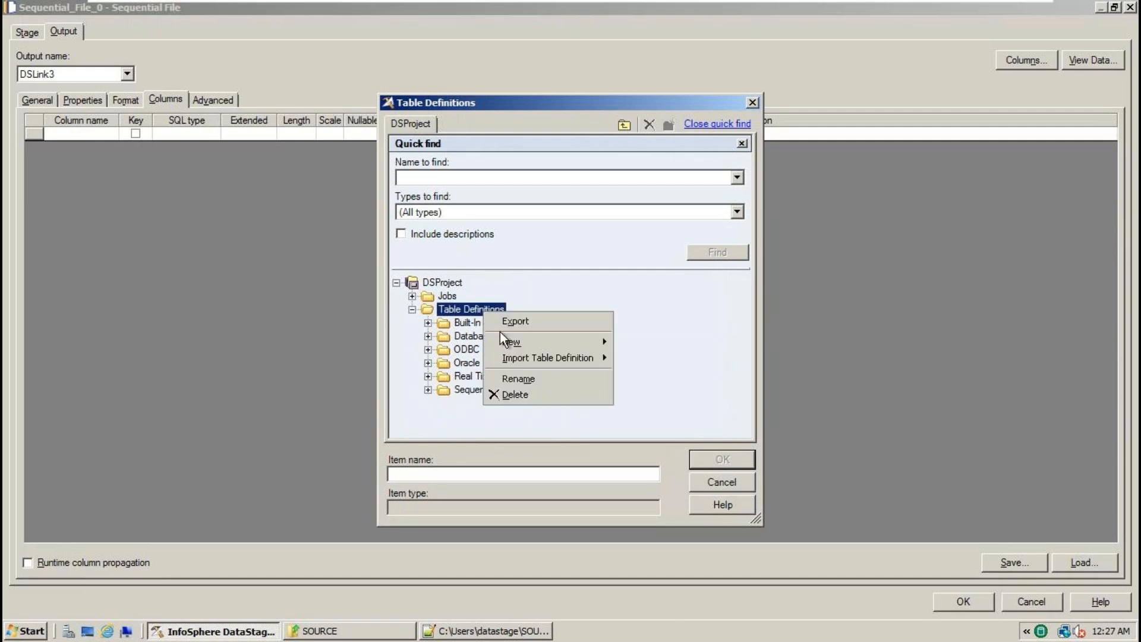
pyautogui.moveTo(524, 357)
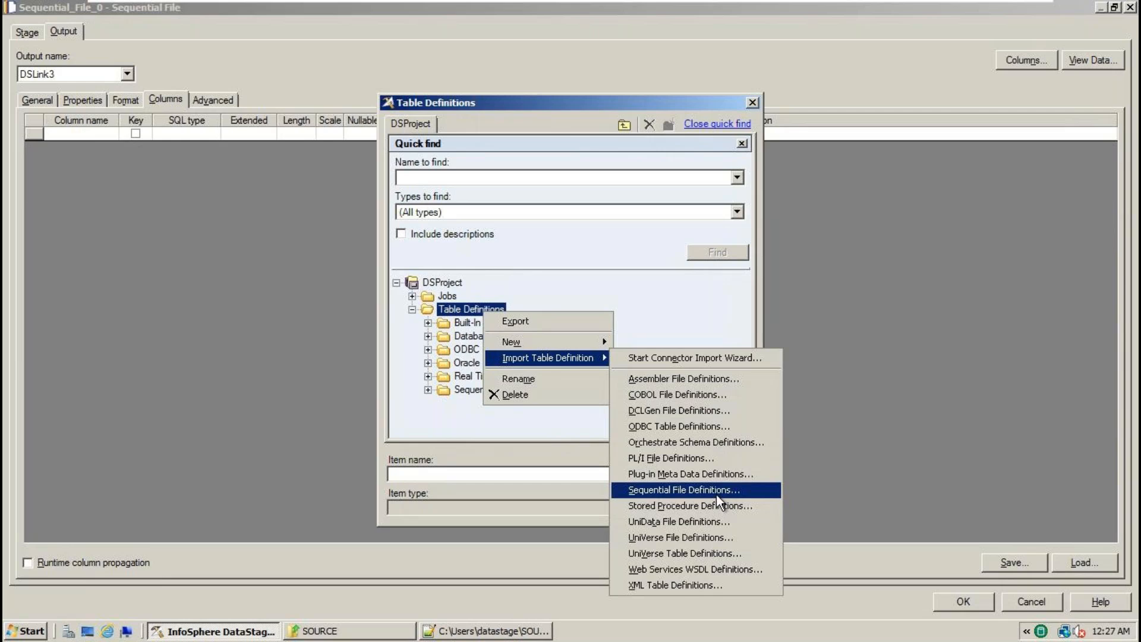
# - Import SRC_EMP.txt as a sequential file definition from the SOURCE directory
pyautogui.click(715, 494)
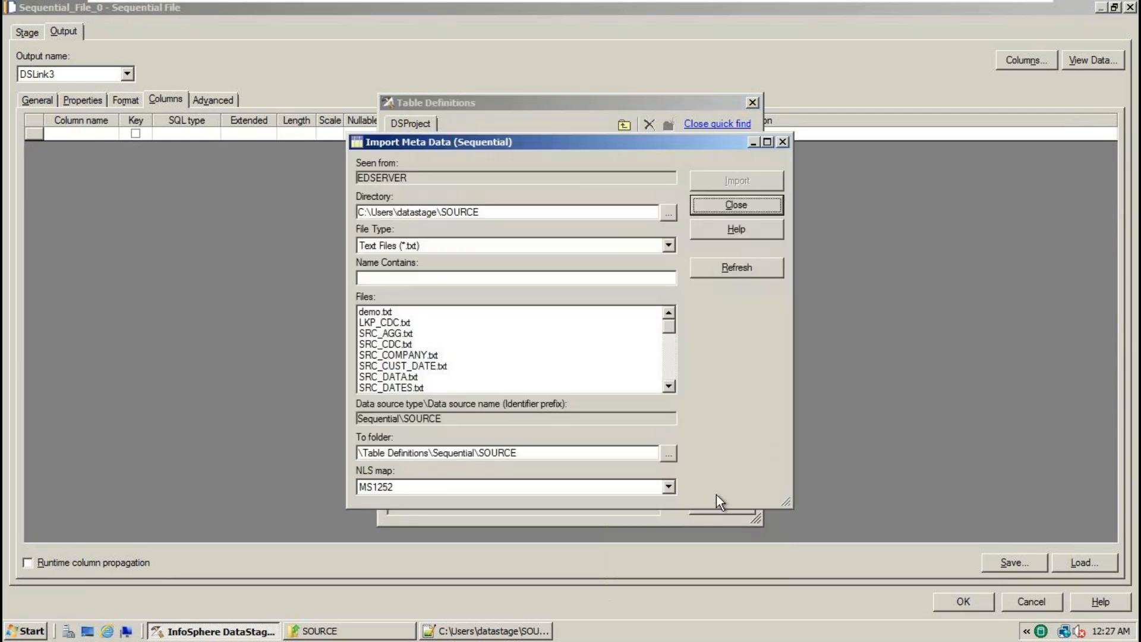
pyautogui.click(665, 216)
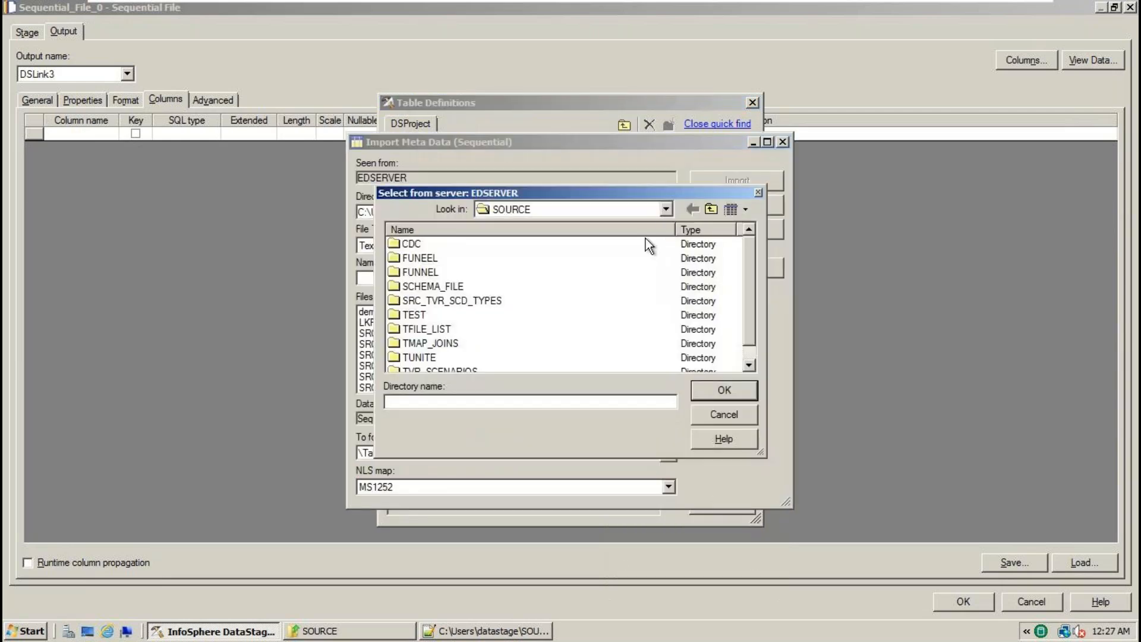
pyautogui.click(735, 394)
pyautogui.moveTo(506, 208); pyautogui.dragTo(307, 203)
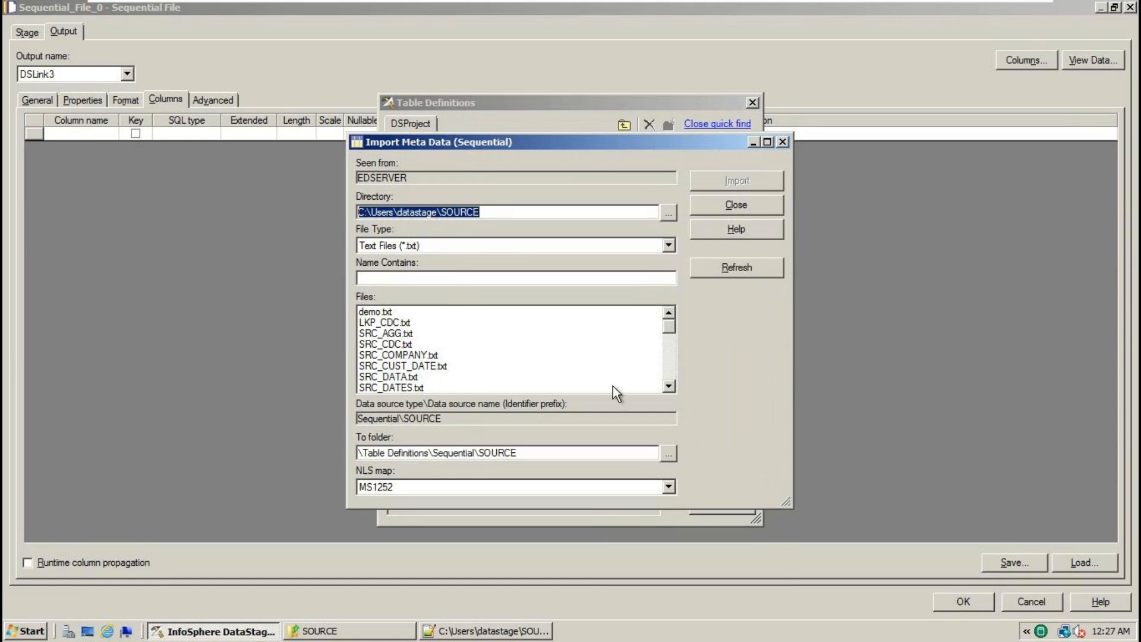
pyautogui.click(672, 387)
pyautogui.click(672, 387)
pyautogui.click(672, 387)
pyautogui.click(672, 387)
pyautogui.click(672, 387)
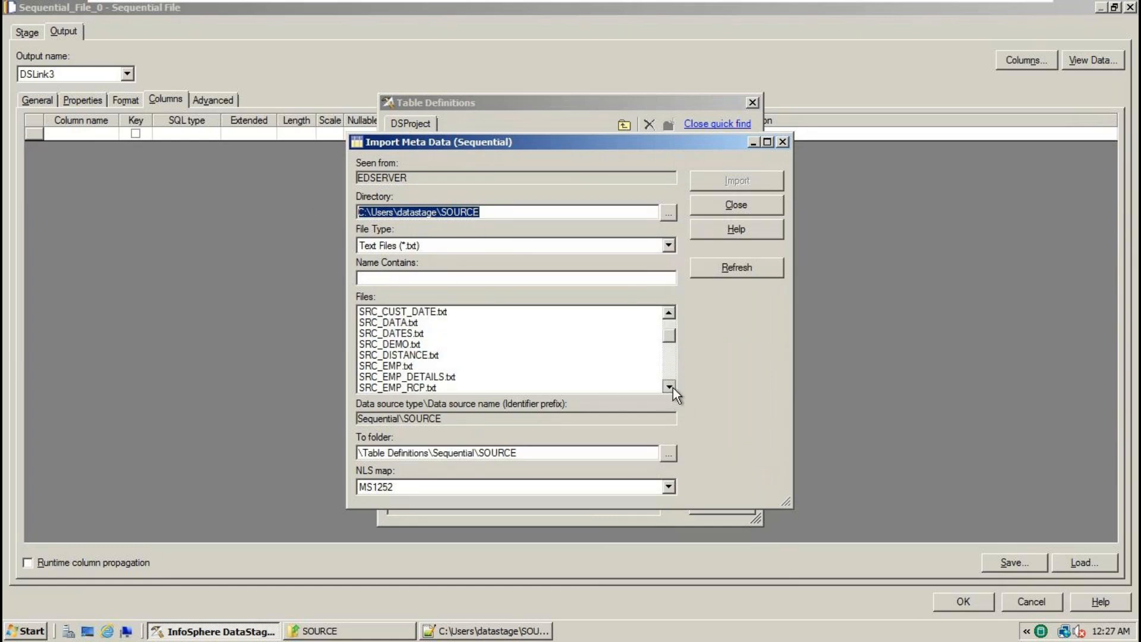
pyautogui.click(672, 312)
pyautogui.click(672, 312)
pyautogui.click(673, 312)
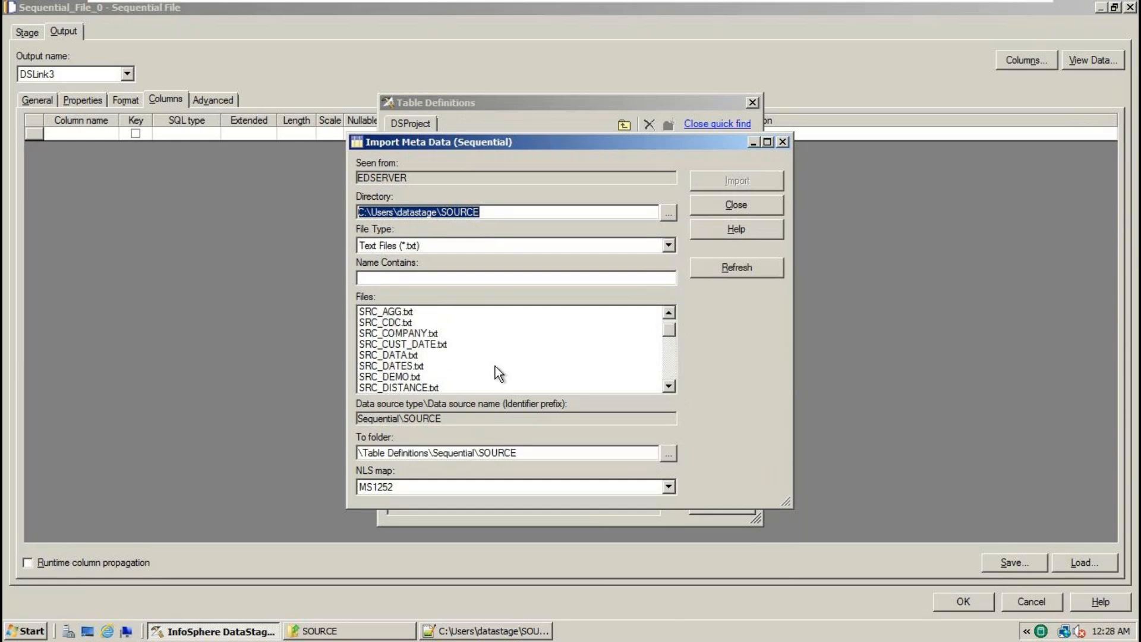
pyautogui.click(670, 387)
pyautogui.click(671, 387)
pyautogui.click(670, 387)
pyautogui.click(670, 387)
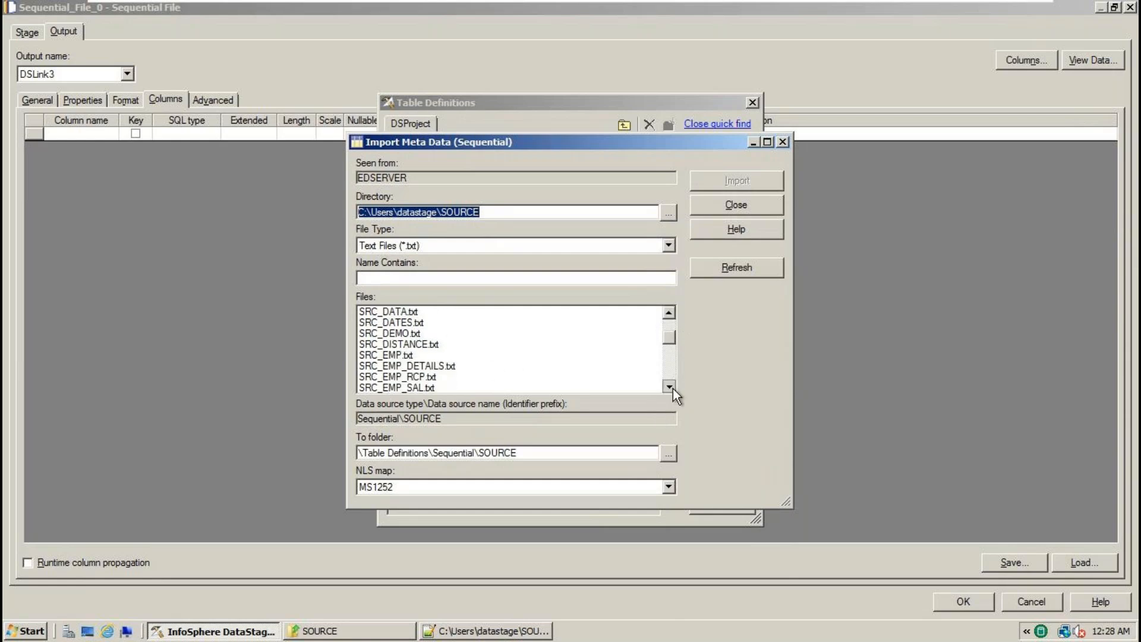
pyautogui.click(400, 356)
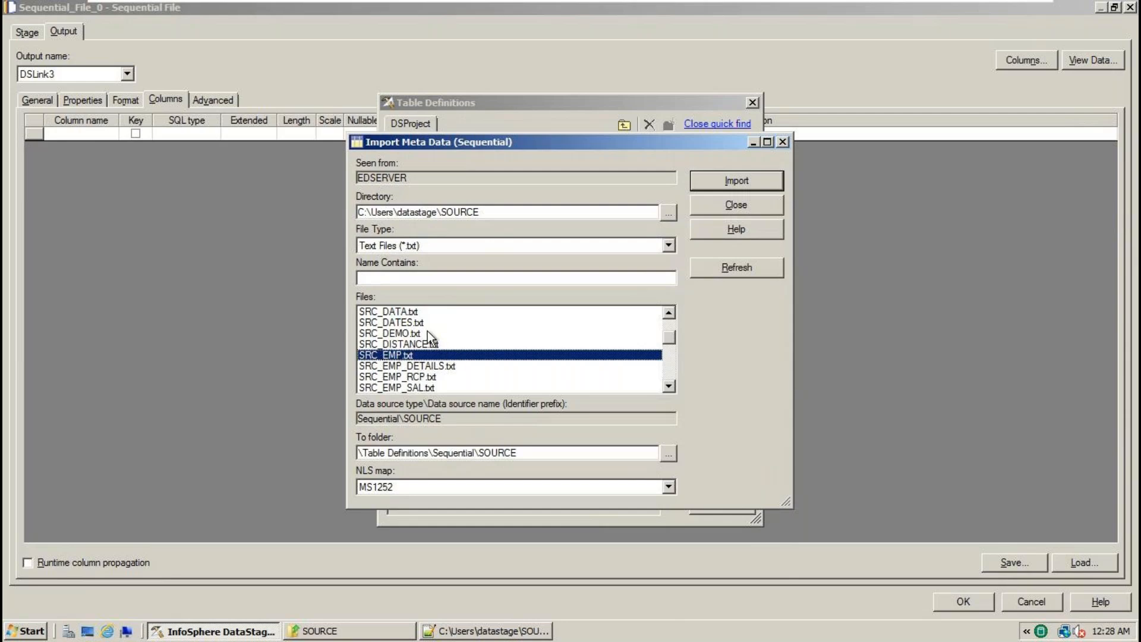
pyautogui.click(749, 182)
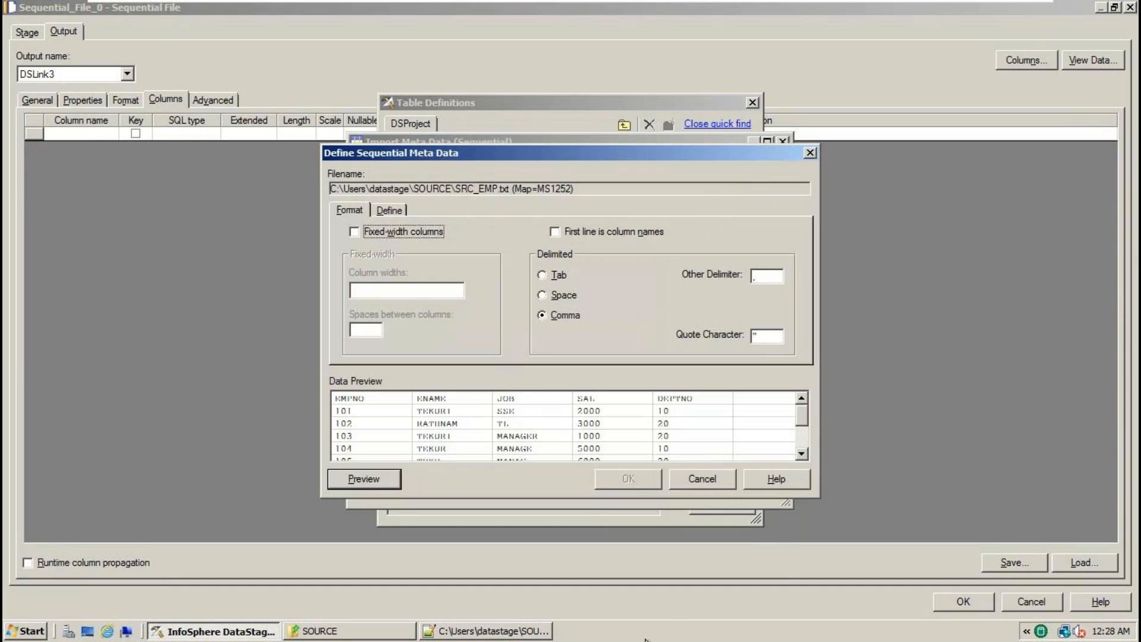
# - Compare with SRC_EMP.txt's header in Notepad++ and tick 'First line is column names'
pyautogui.click(533, 634)
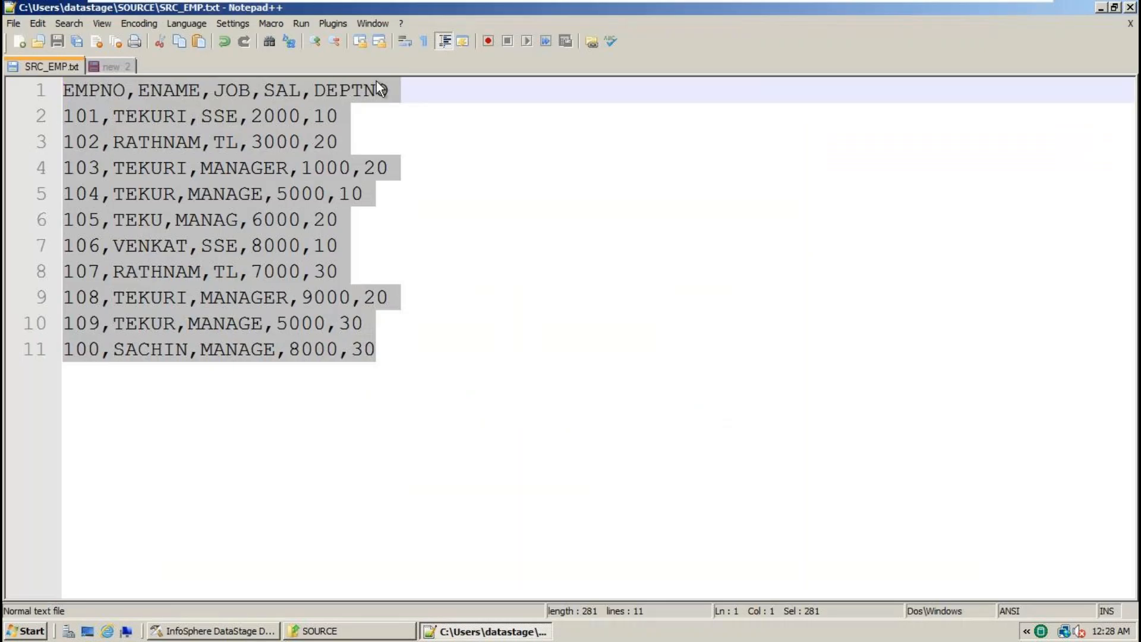
pyautogui.click(245, 632)
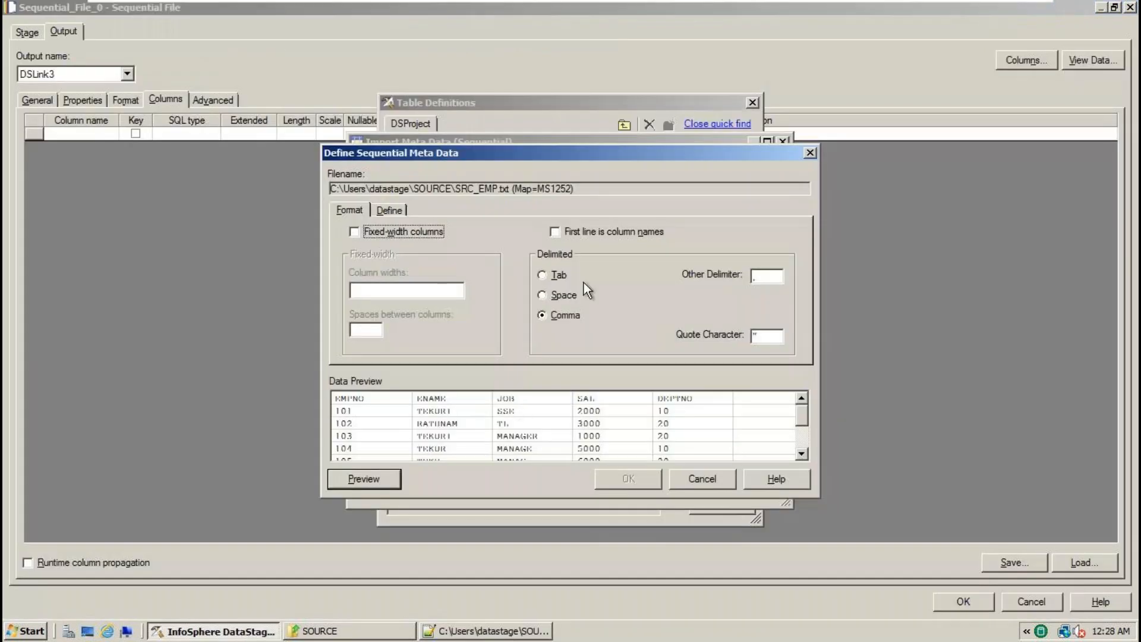
pyautogui.click(608, 237)
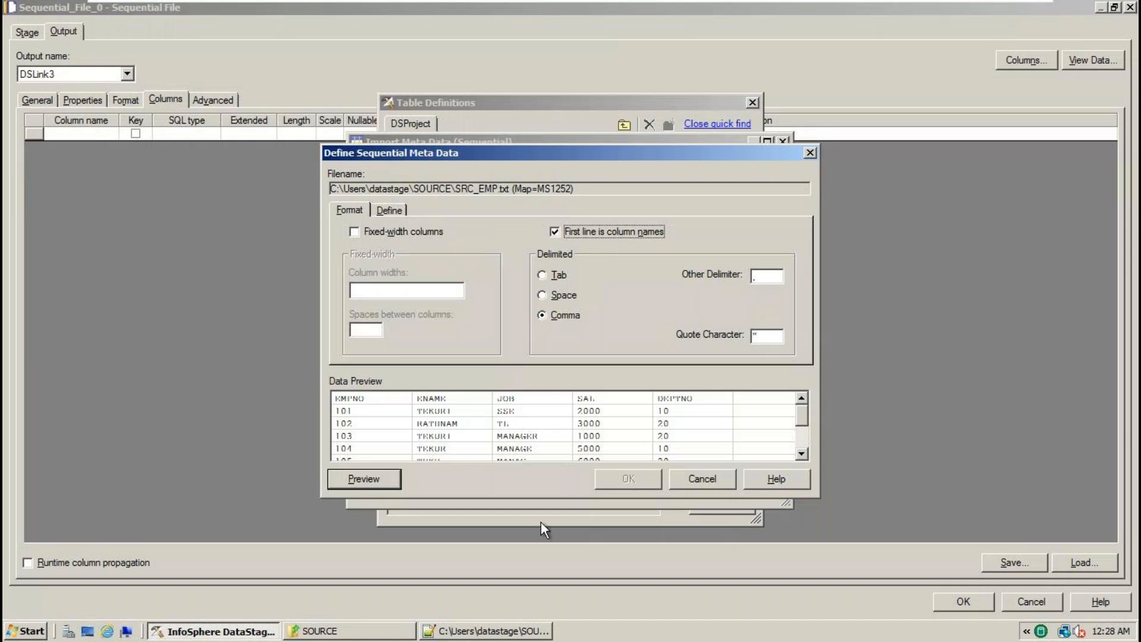
pyautogui.click(501, 630)
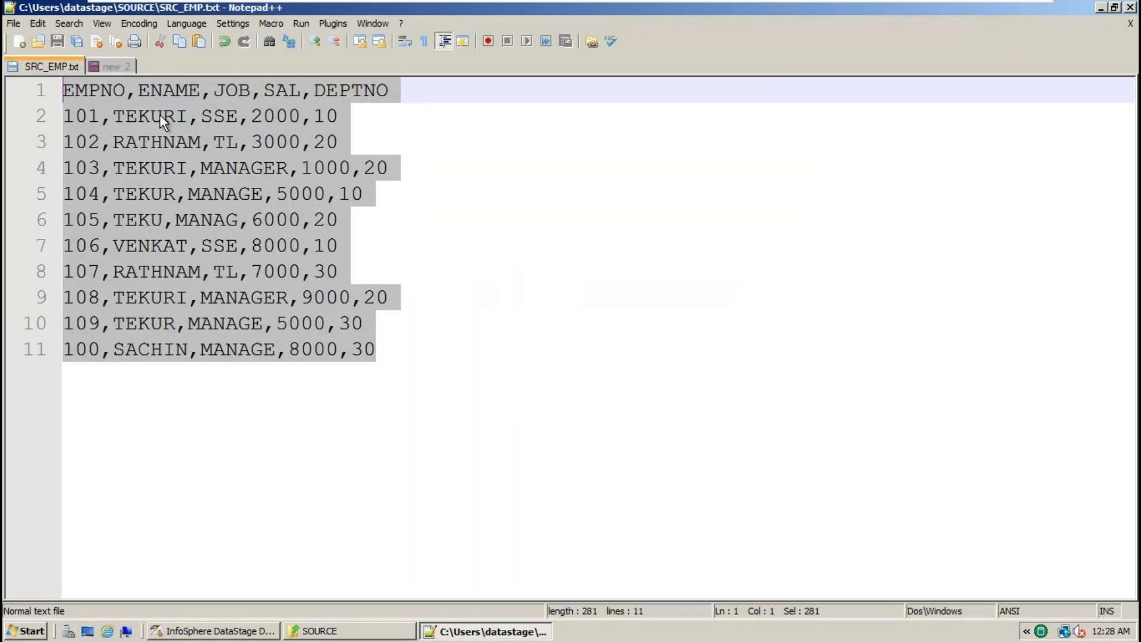
pyautogui.click(244, 632)
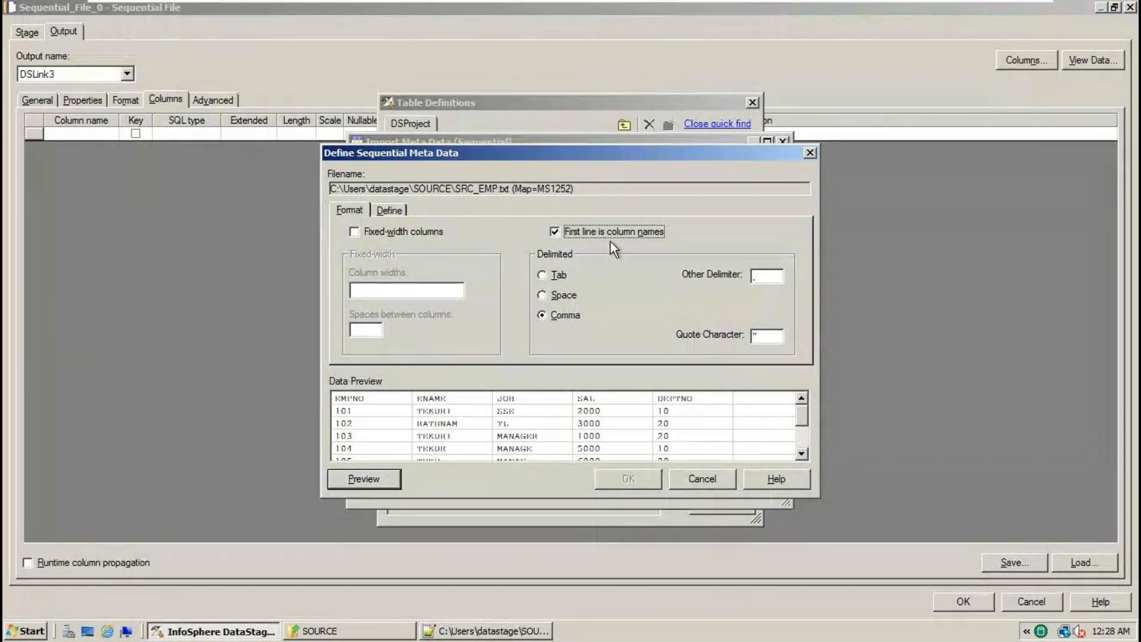
# - Accept the five columns on the Define tab and confirm overwriting the existing definition
pyautogui.click(392, 211)
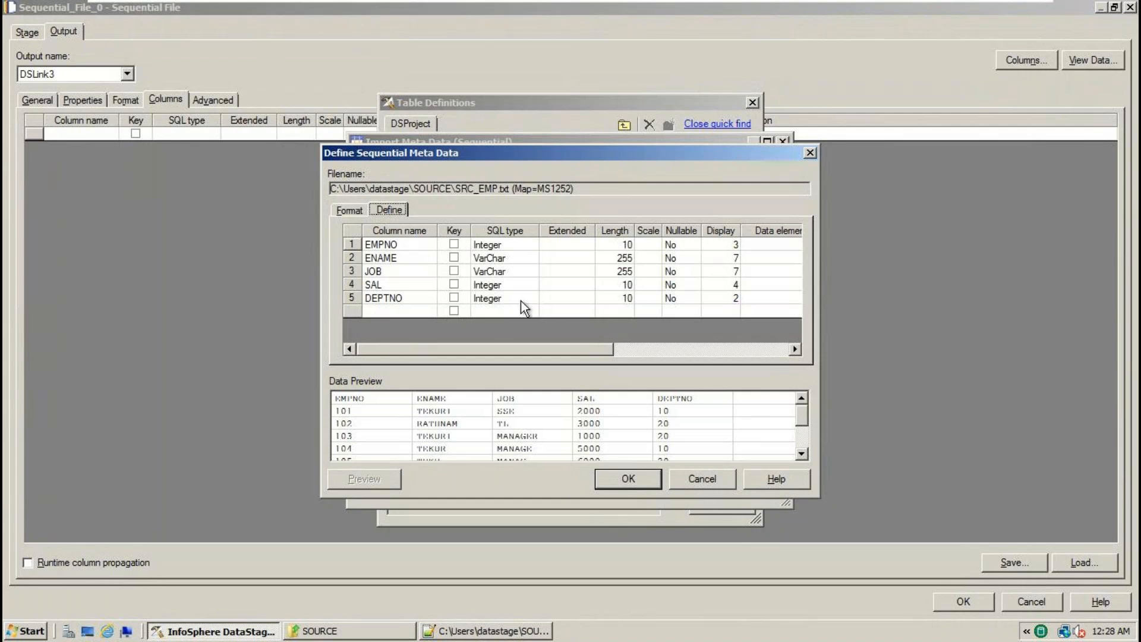
pyautogui.click(626, 480)
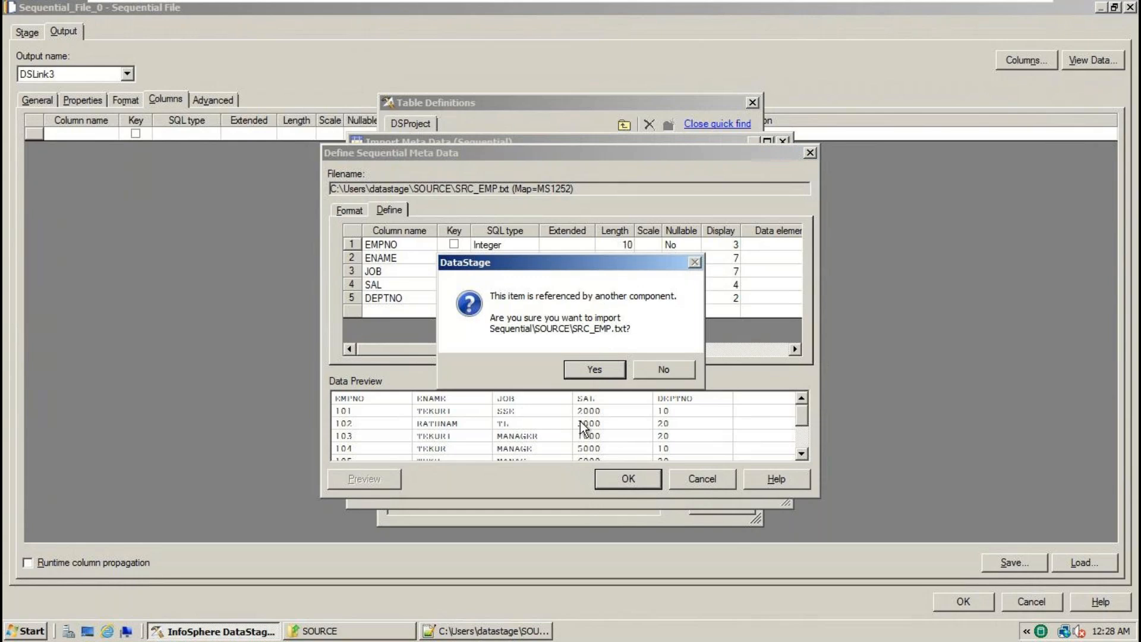
pyautogui.click(595, 370)
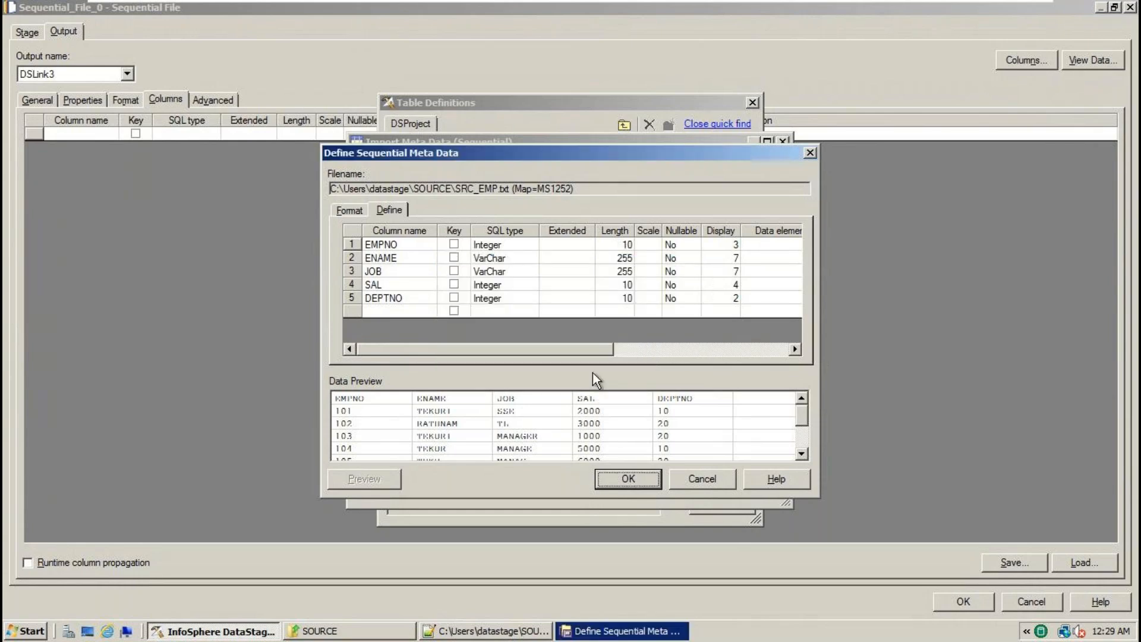
pyautogui.press('Return')
# - Load SRC_EMP.txt's EMPNO, ENAME, JOB, SAL, DEPTNO columns onto DSLink3 and close the stage
pyautogui.click(761, 209)
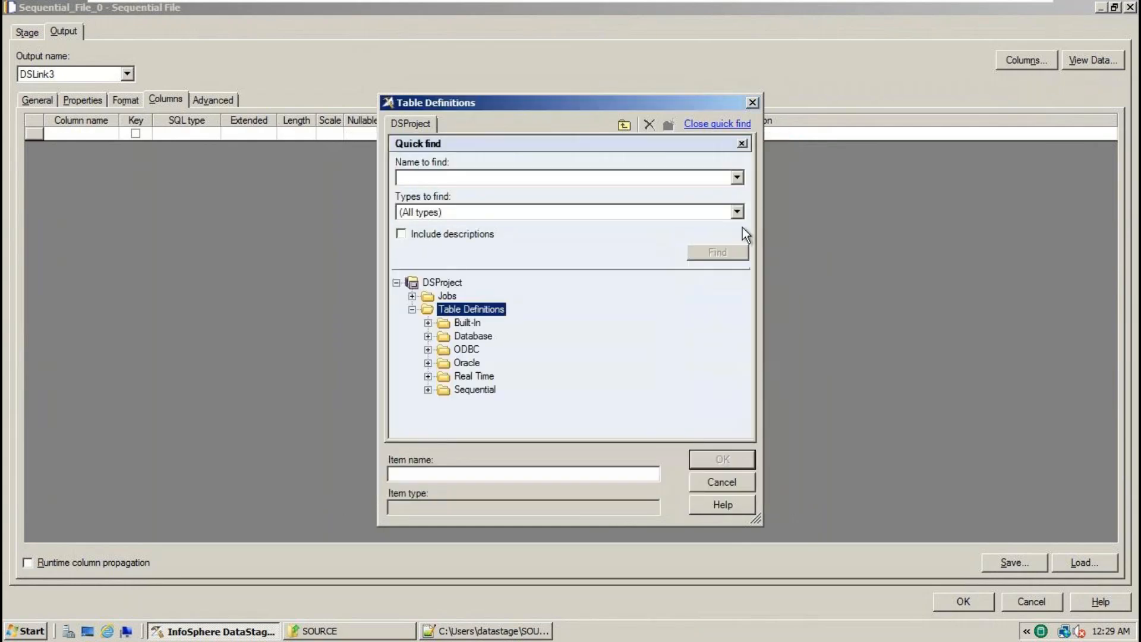
pyautogui.click(428, 390)
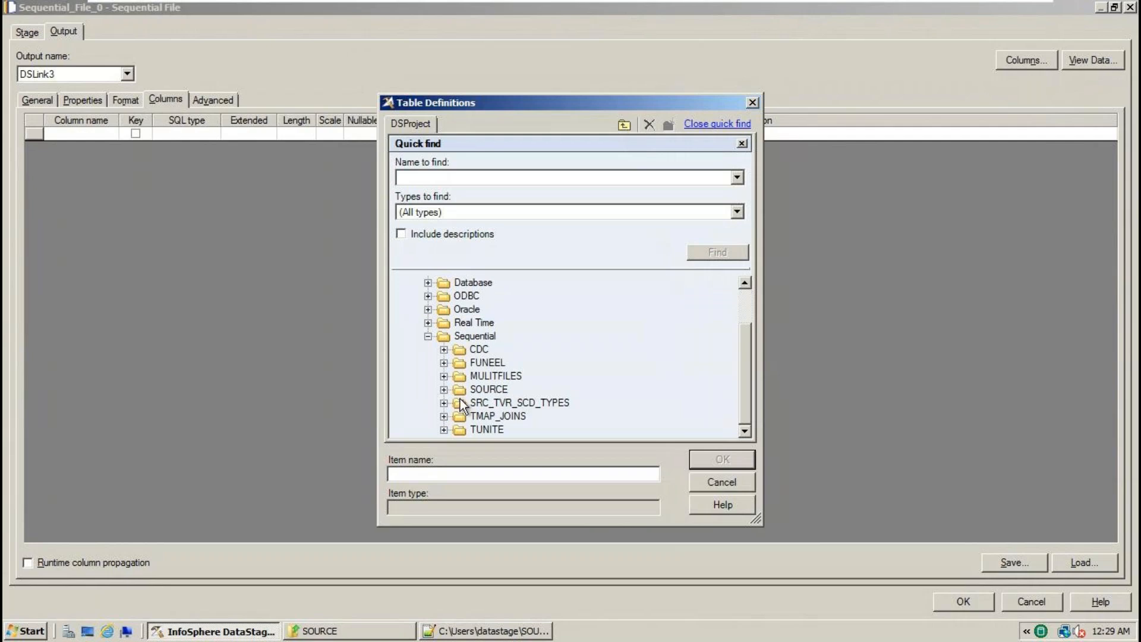
pyautogui.click(444, 390)
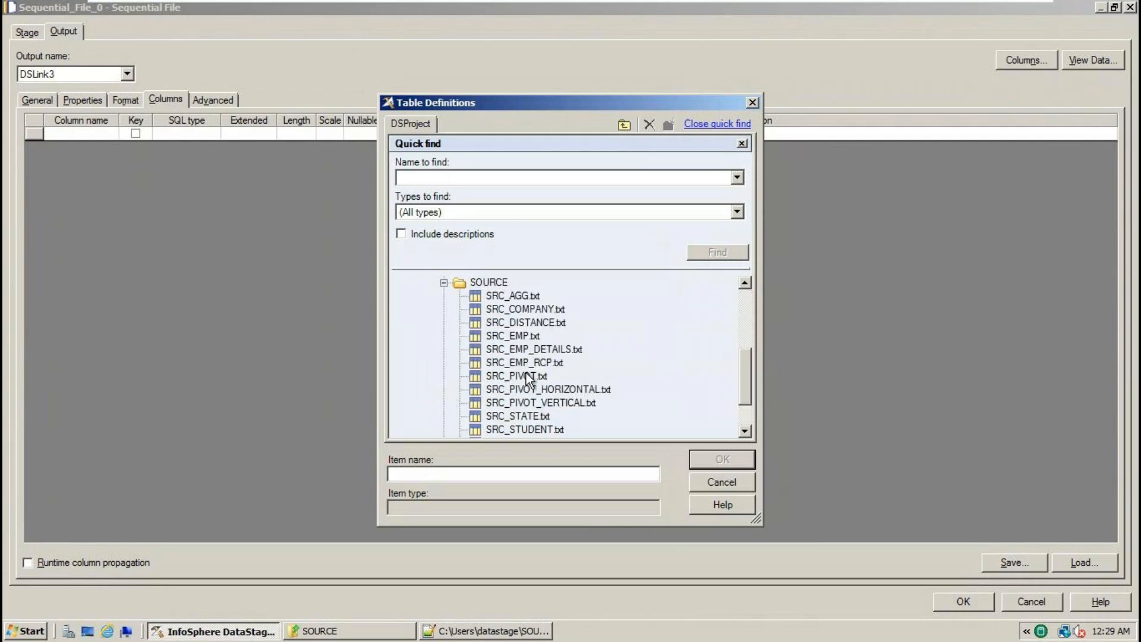
pyautogui.click(526, 339)
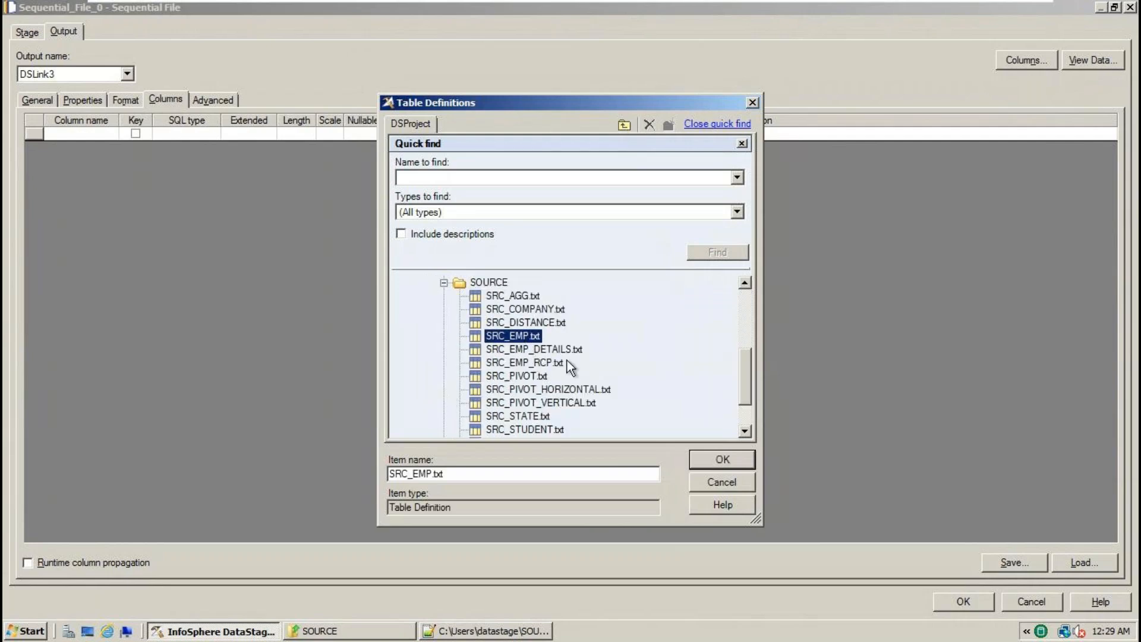
pyautogui.click(716, 461)
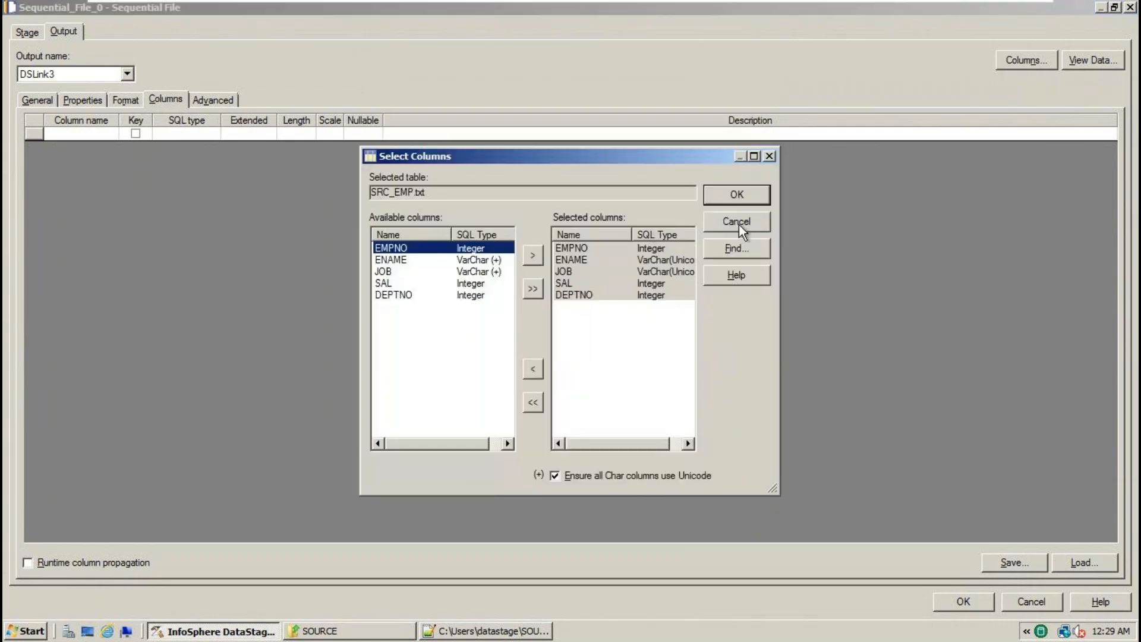
pyautogui.click(739, 226)
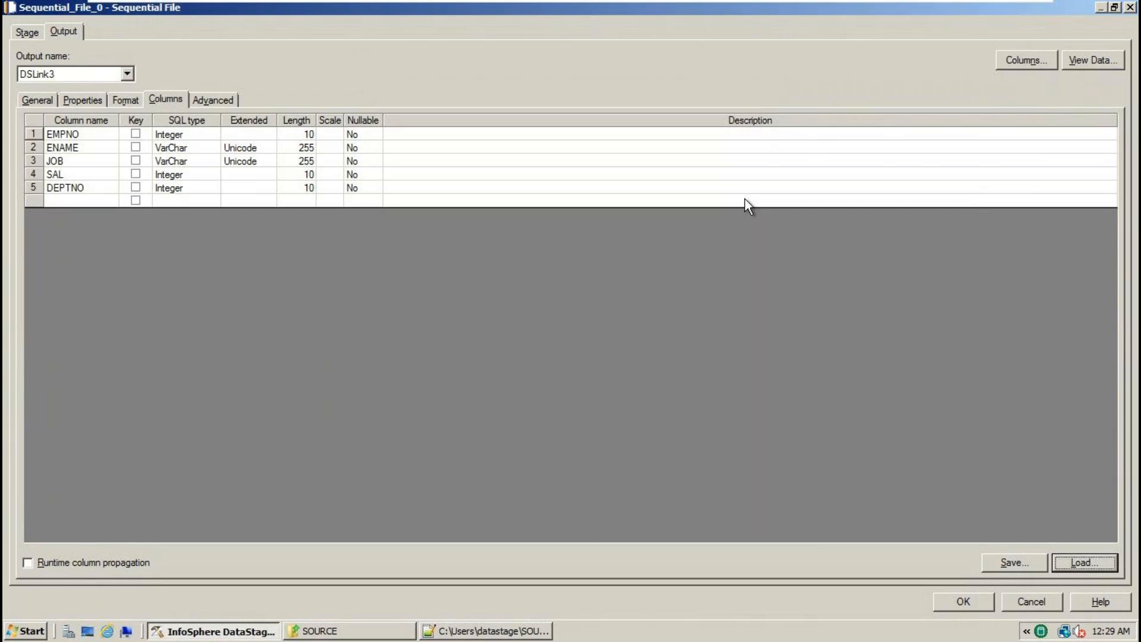
pyautogui.click(975, 600)
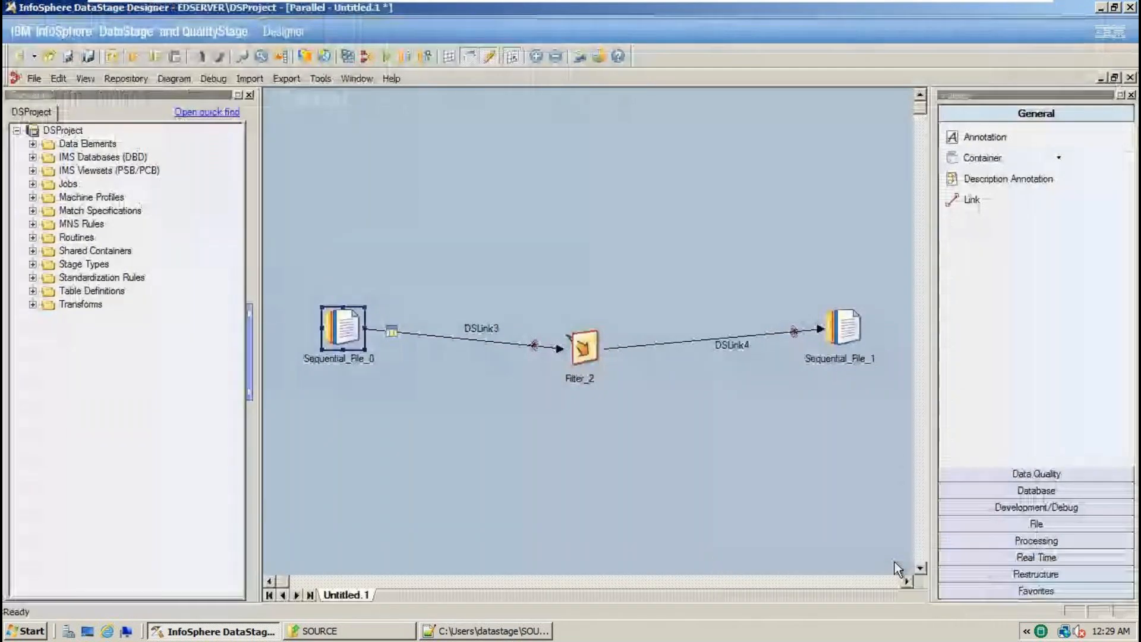
# - Select Filter_2's Where Clause property and look up the DEPTNO=20 condition in the notes
pyautogui.doubleClick(587, 346)
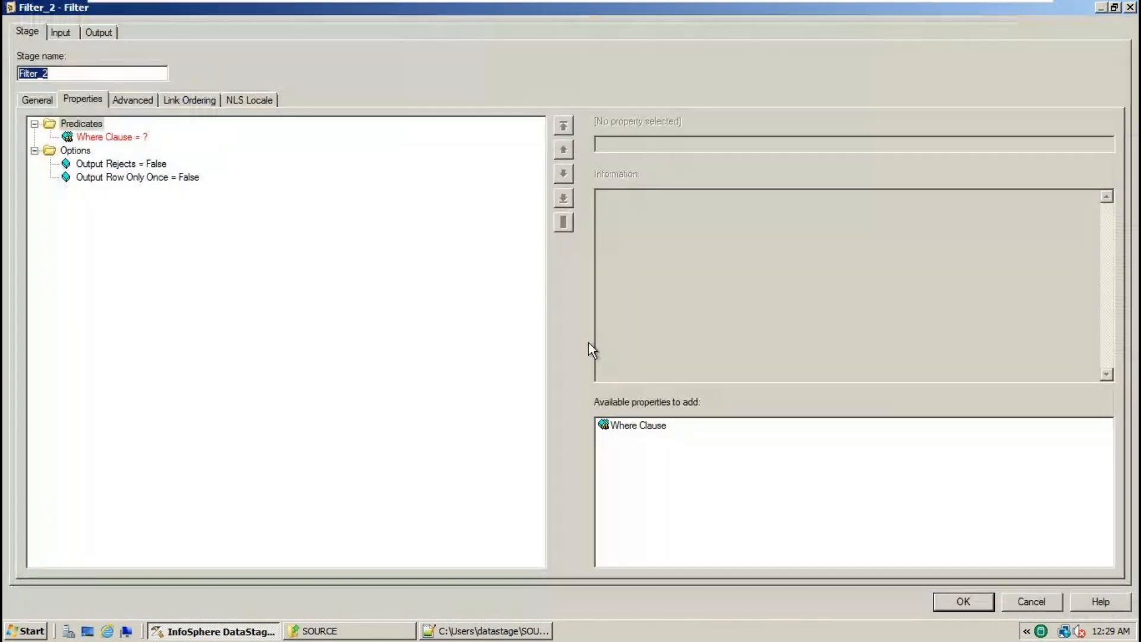
pyautogui.click(119, 125)
pyautogui.click(113, 137)
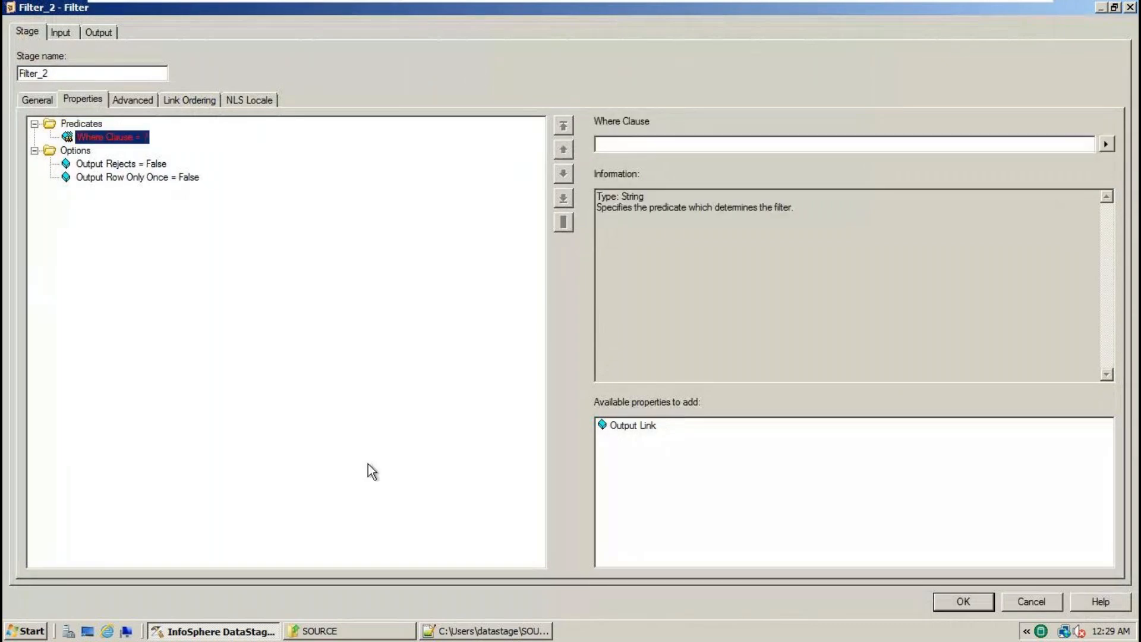
pyautogui.click(450, 631)
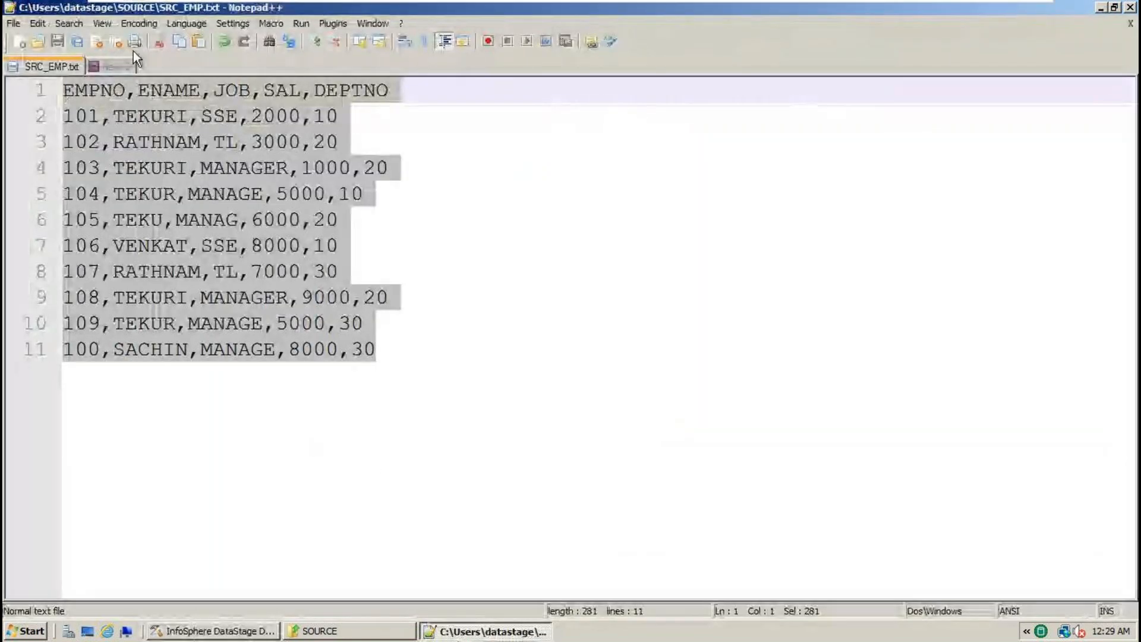
pyautogui.click(114, 65)
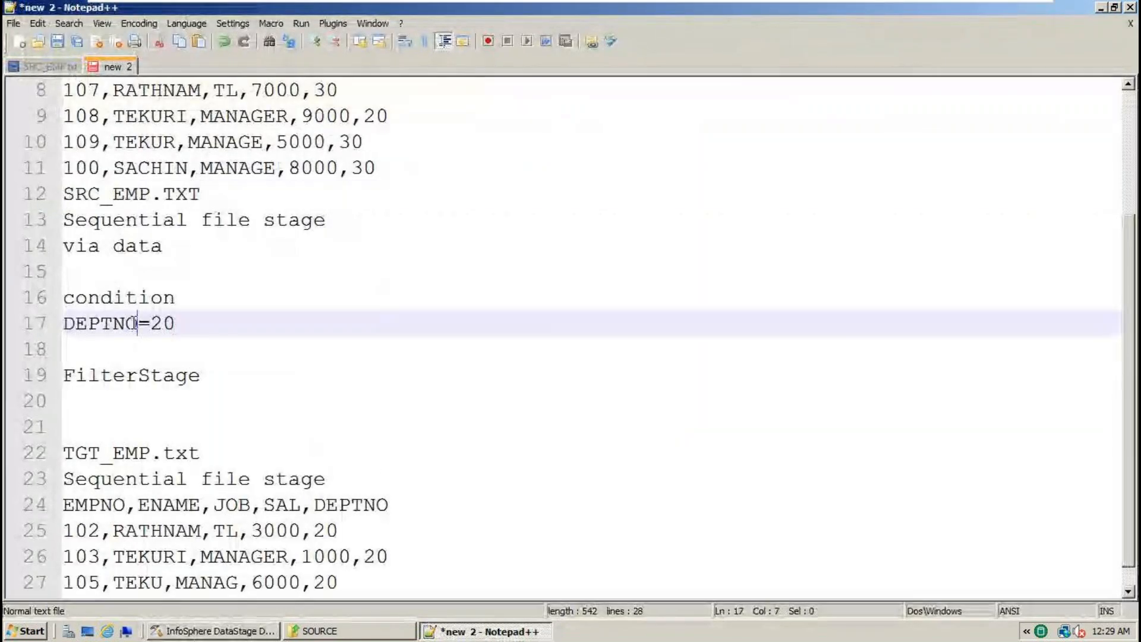
pyautogui.doubleClick(134, 323)
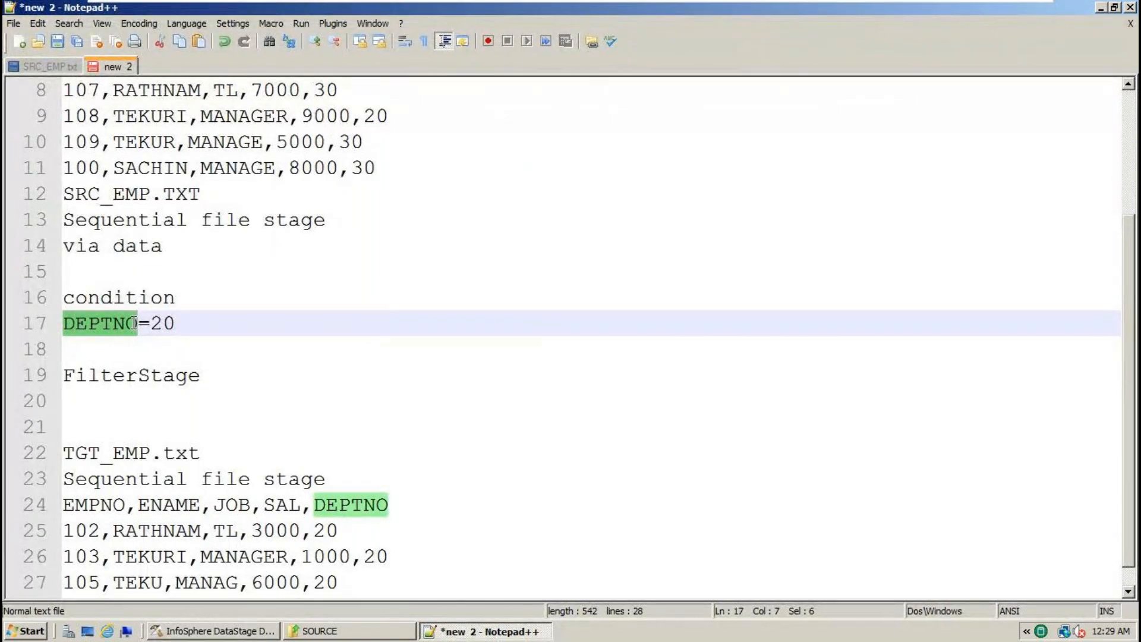
pyautogui.moveTo(198, 320); pyautogui.dragTo(42, 336)
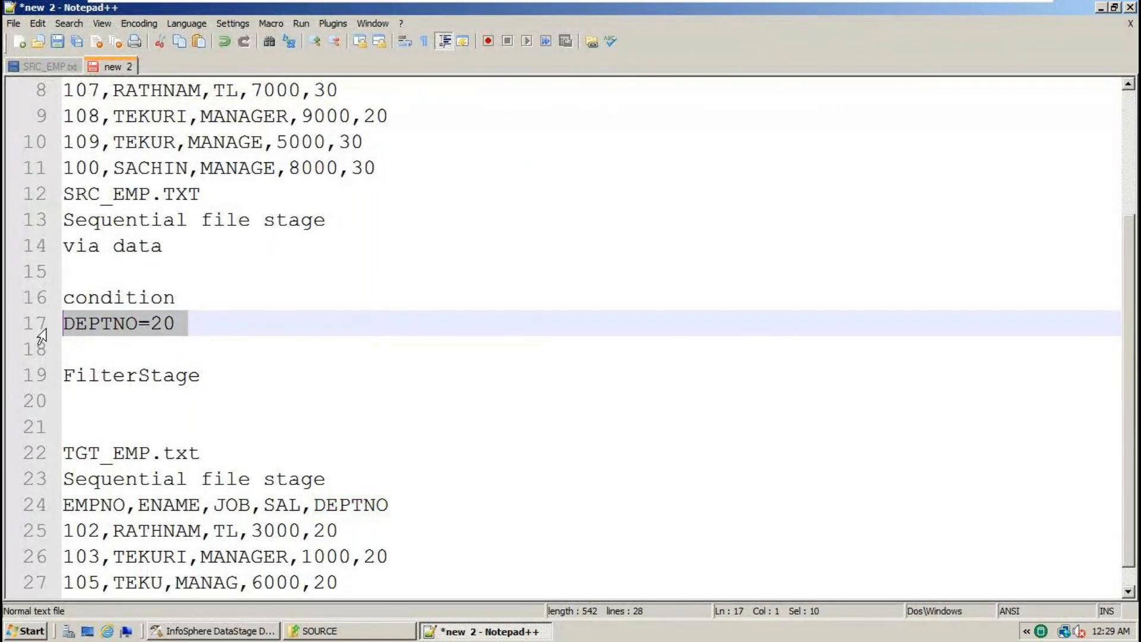
pyautogui.click(137, 375)
pyautogui.click(250, 631)
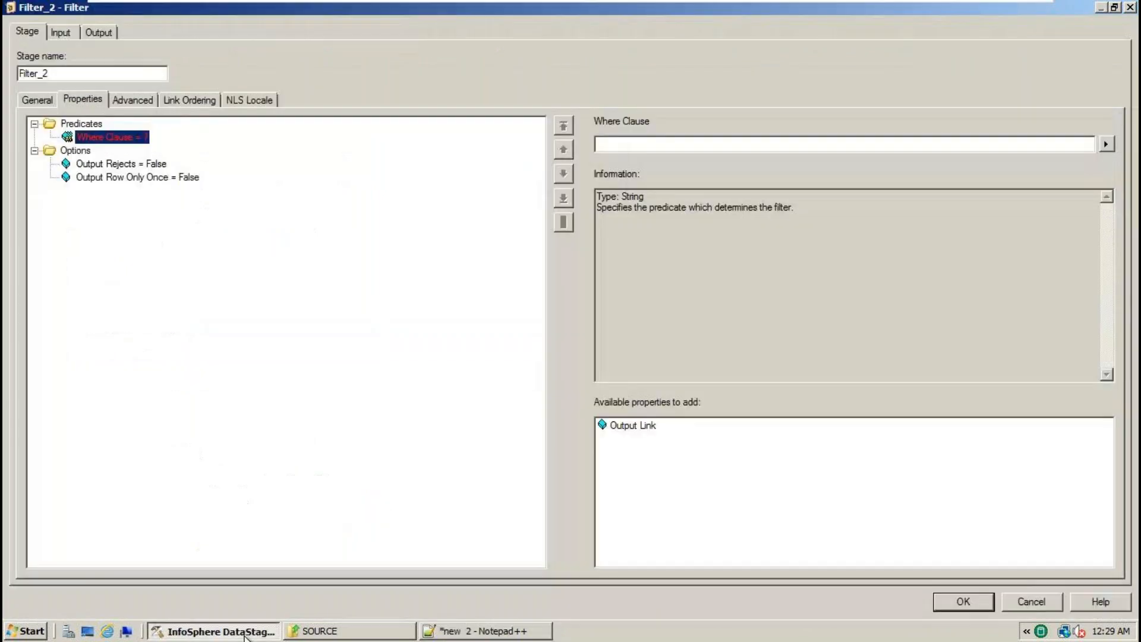
# - Copy DEPTNO from the file header and set the Where Clause to DEPTNO=20
pyautogui.click(501, 635)
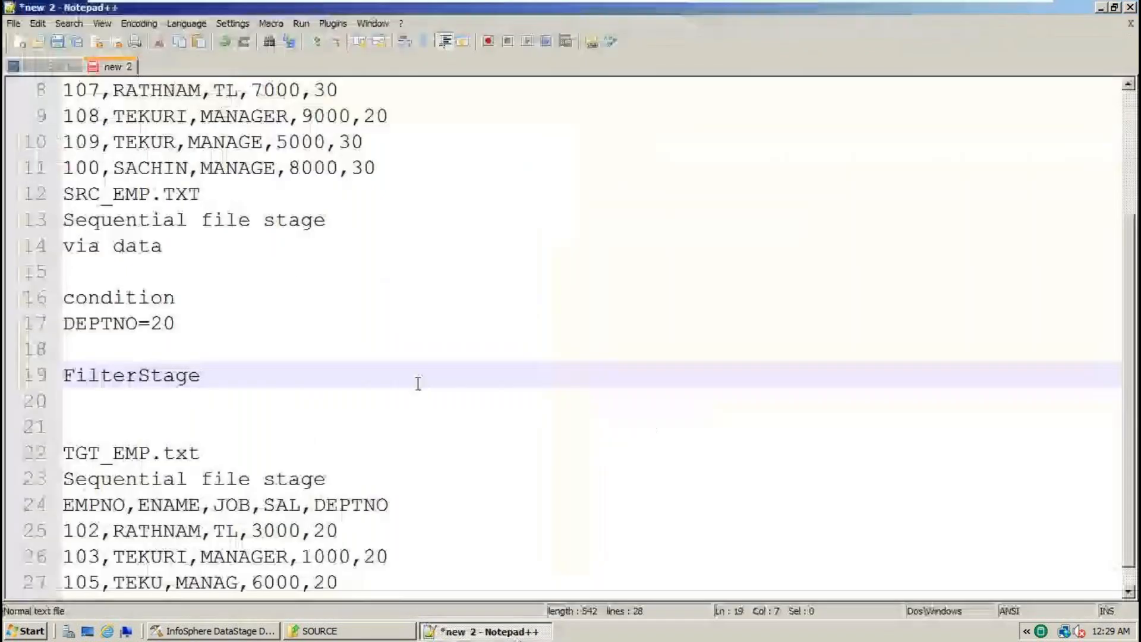
pyautogui.scroll(3, 418, 382)
pyautogui.doubleClick(383, 89)
pyautogui.hotkey('ctrl', 'c')
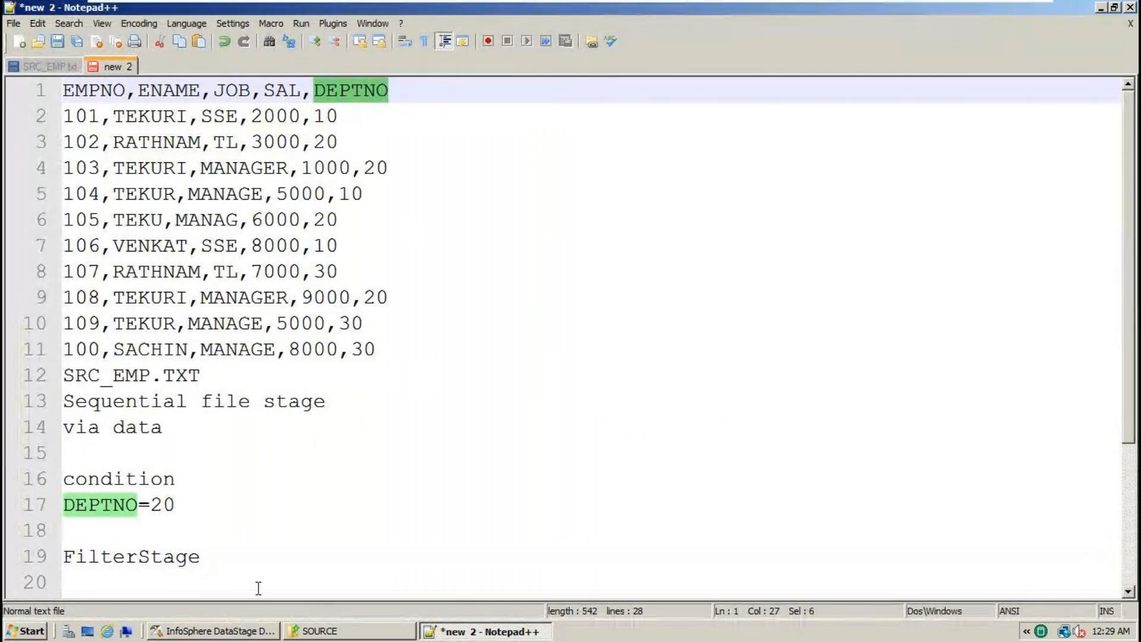
pyautogui.click(238, 631)
pyautogui.click(630, 147)
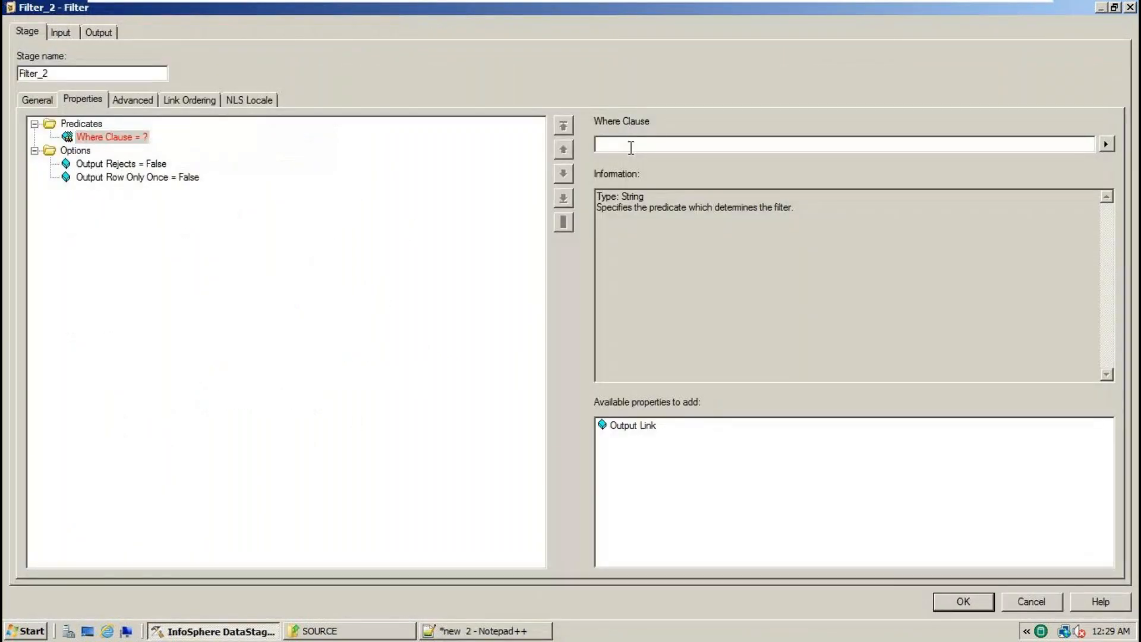
pyautogui.hotkey('ctrl', 'v')
pyautogui.write('=20')
pyautogui.click(156, 177)
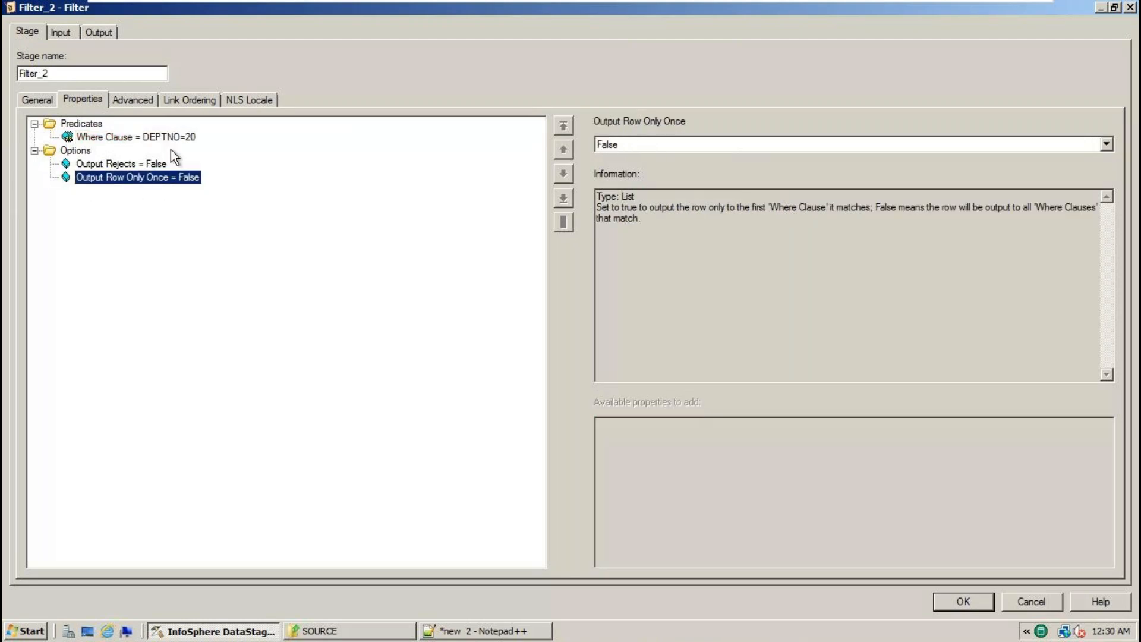
# - Map all five input columns onto DSLink4 in Filter_2's output mapping and save
pyautogui.click(106, 35)
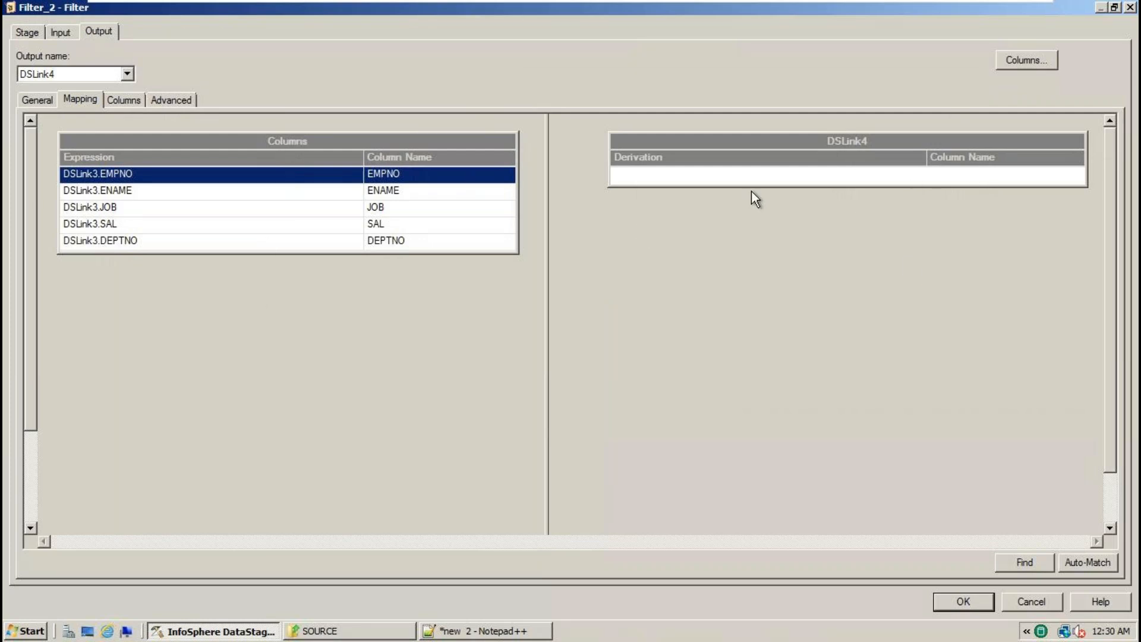
pyautogui.moveTo(775, 185); pyautogui.dragTo(765, 349)
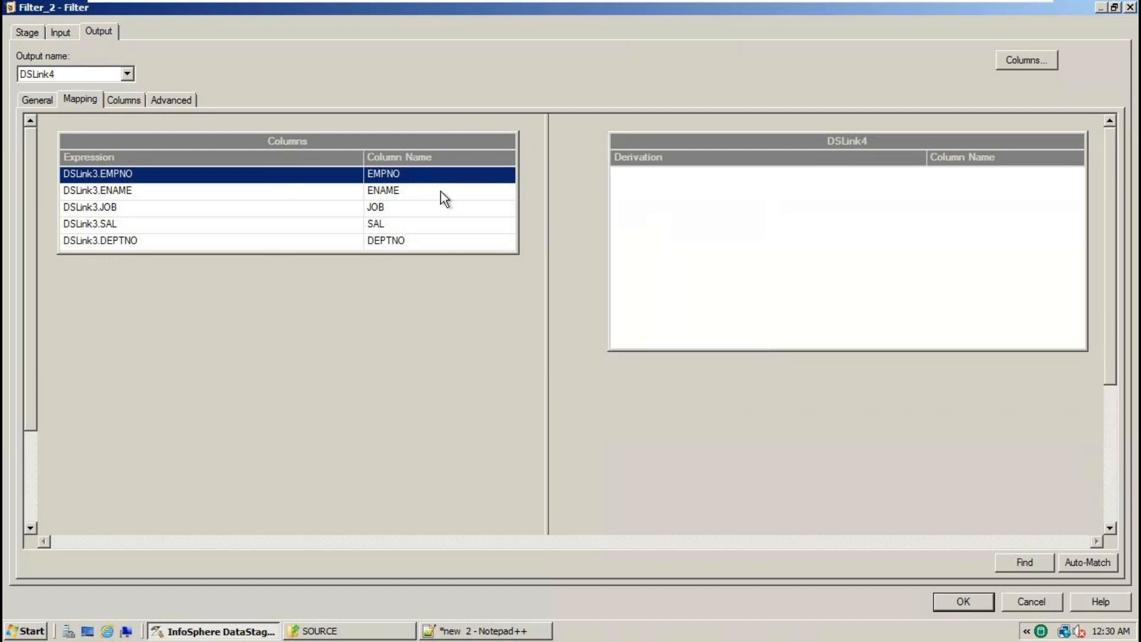
pyautogui.click(285, 142)
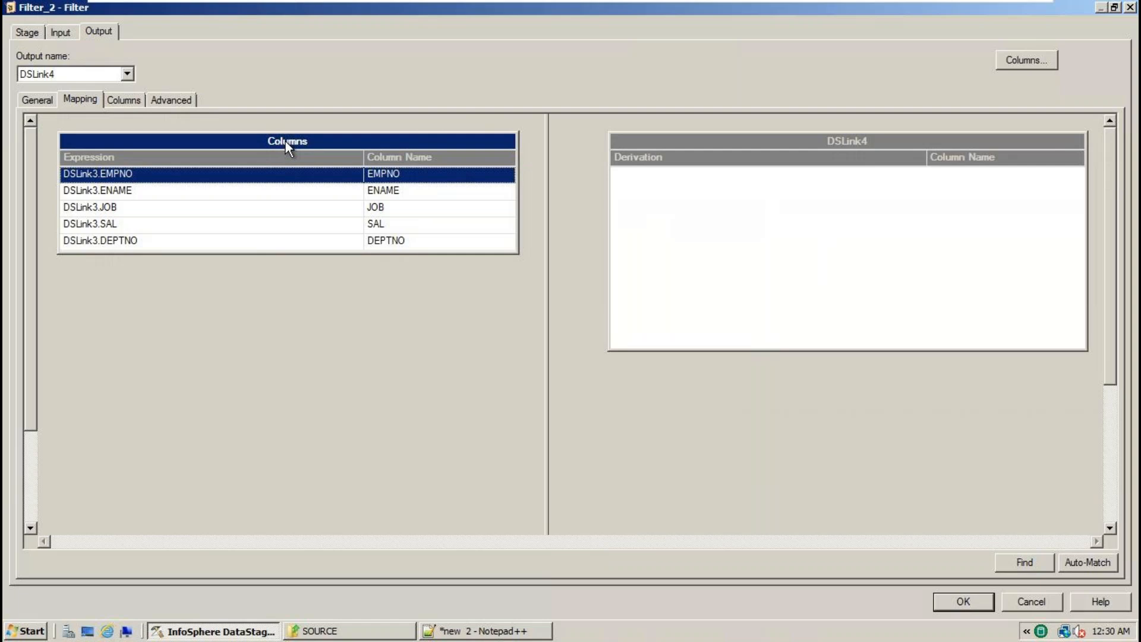
pyautogui.moveTo(286, 140); pyautogui.dragTo(742, 225)
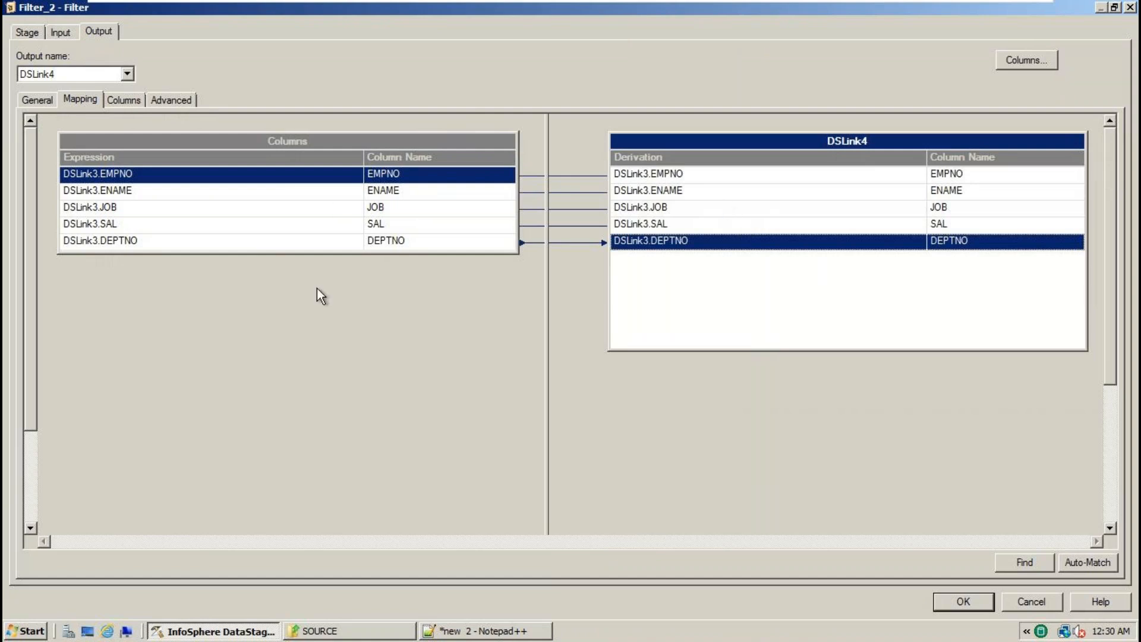
pyautogui.moveTo(683, 176); pyautogui.dragTo(676, 246)
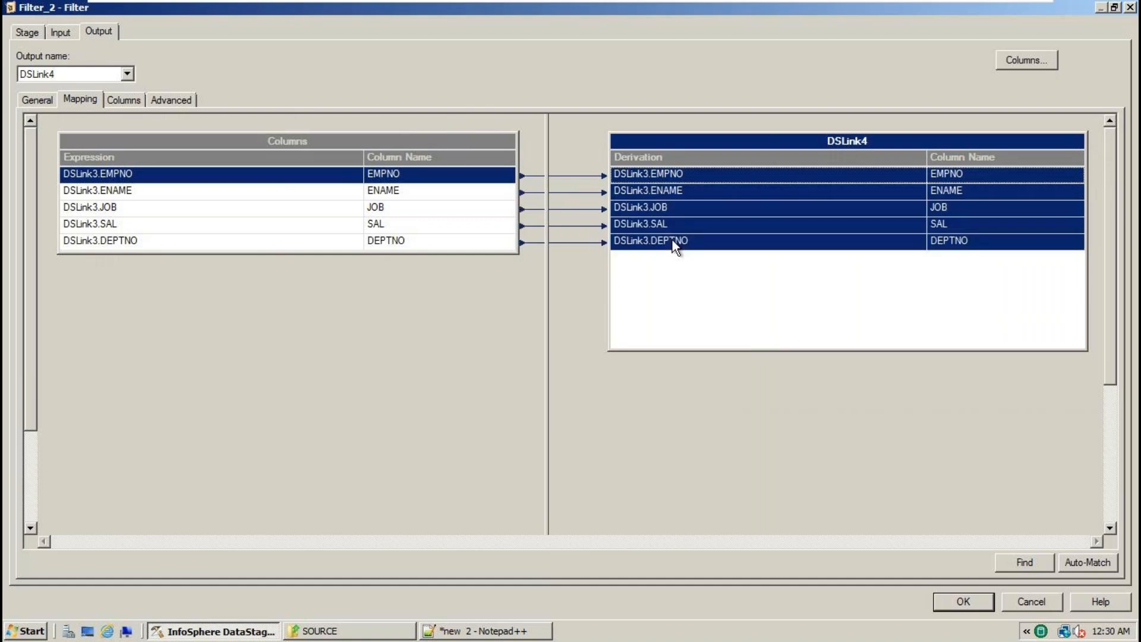
pyautogui.press('Delete')
pyautogui.click(516, 366)
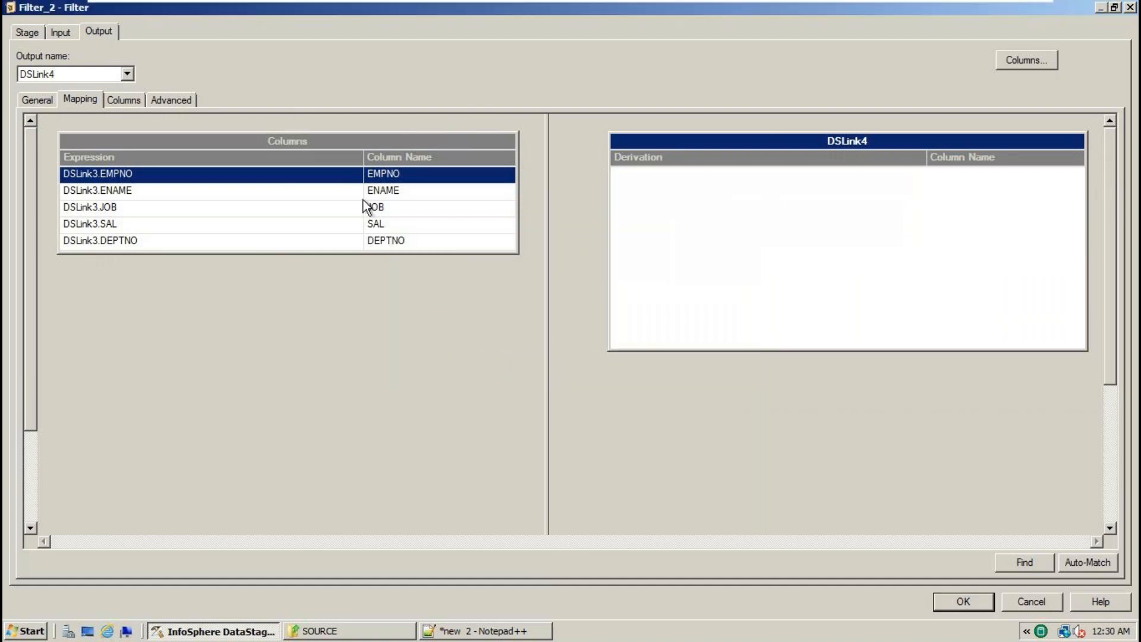
pyautogui.click(301, 139)
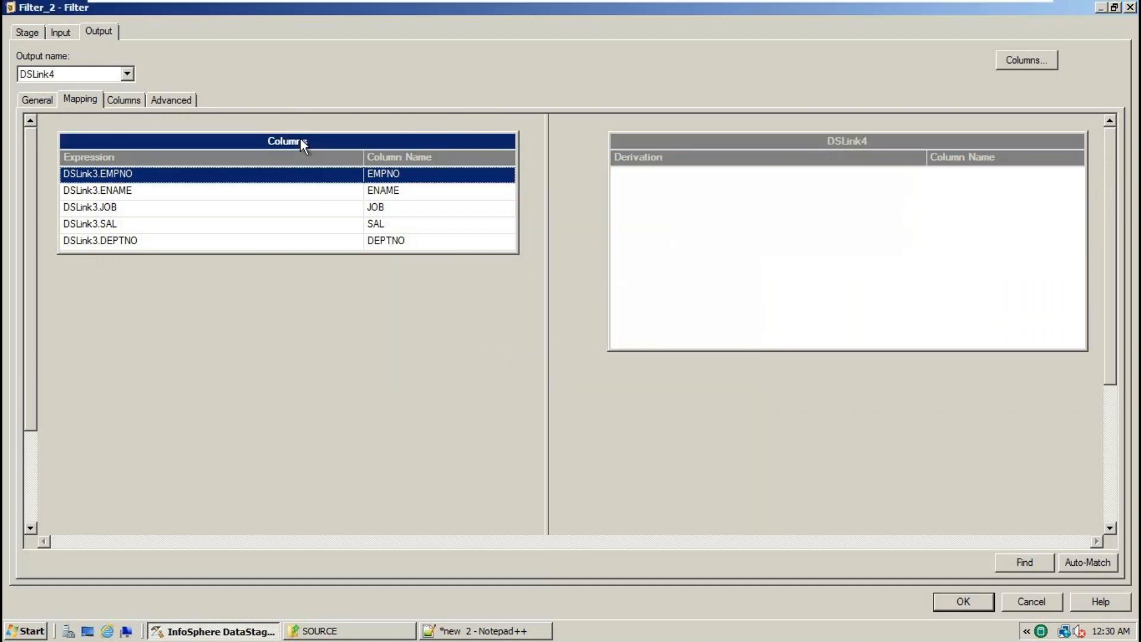
pyautogui.moveTo(301, 141)
pyautogui.mouseDown()
pyautogui.moveTo(309, 126)
pyautogui.moveTo(450, 102)
pyautogui.moveTo(619, 126)
pyautogui.moveTo(720, 198)
pyautogui.mouseUp()
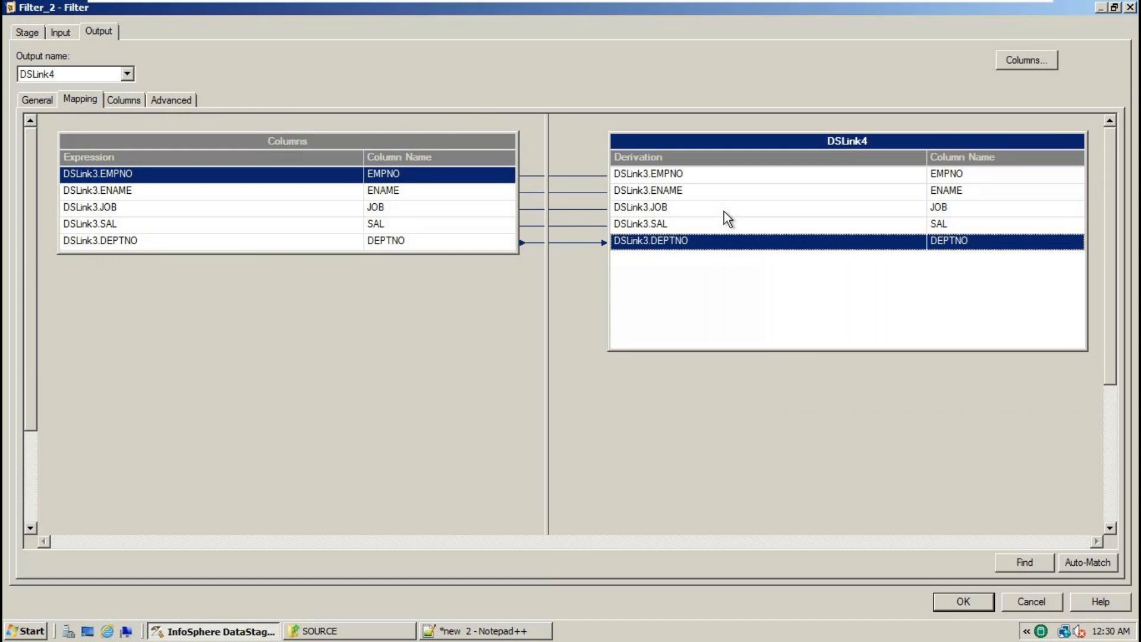
pyautogui.click(964, 599)
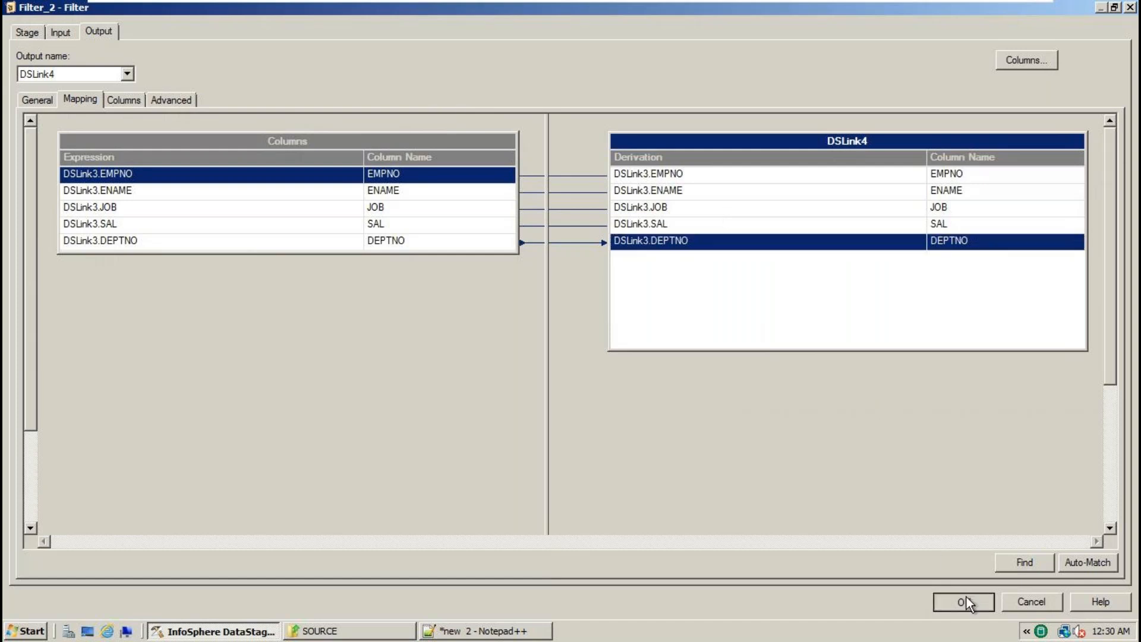
# - Open Sequential_File_1's properties and bring up the SOURCE folder window
pyautogui.click(838, 331)
pyautogui.doubleClick(838, 331)
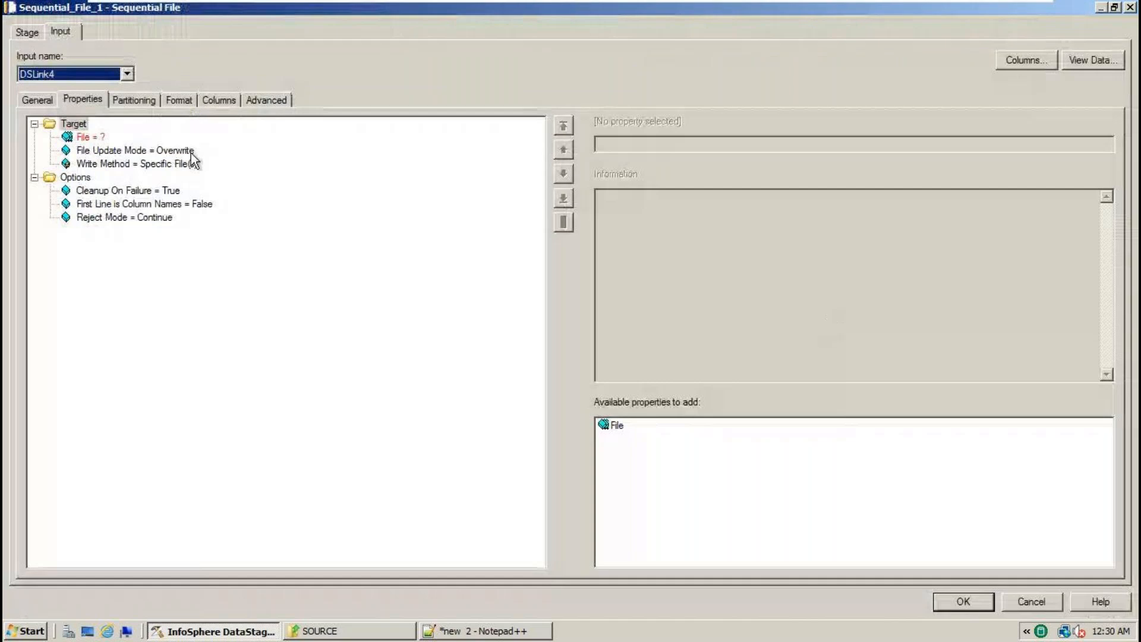
pyautogui.click(347, 633)
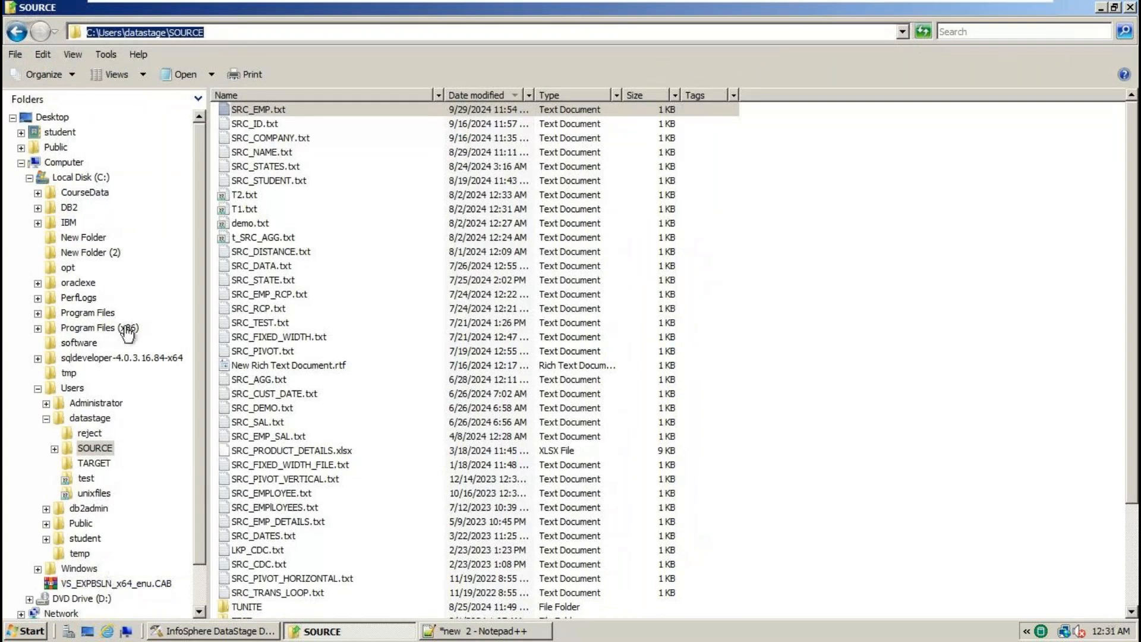
# - Browse to the C:\Users\datastage\TARGET folder in Windows Explorer
pyautogui.click(81, 178)
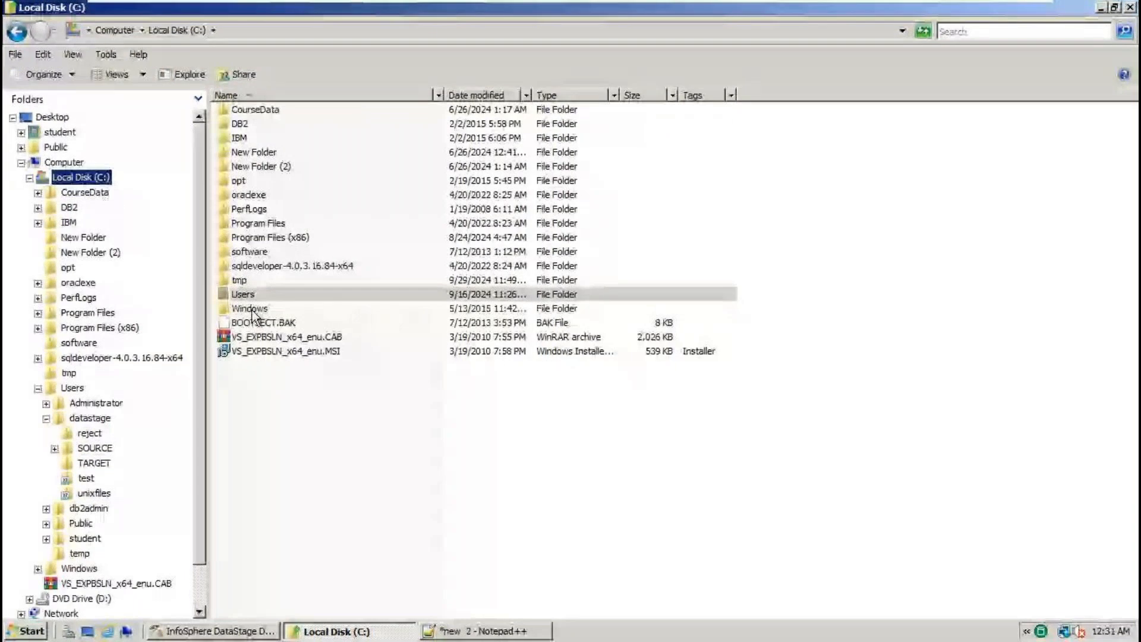
pyautogui.doubleClick(252, 297)
pyautogui.click(254, 132)
pyautogui.doubleClick(254, 126)
pyautogui.doubleClick(257, 139)
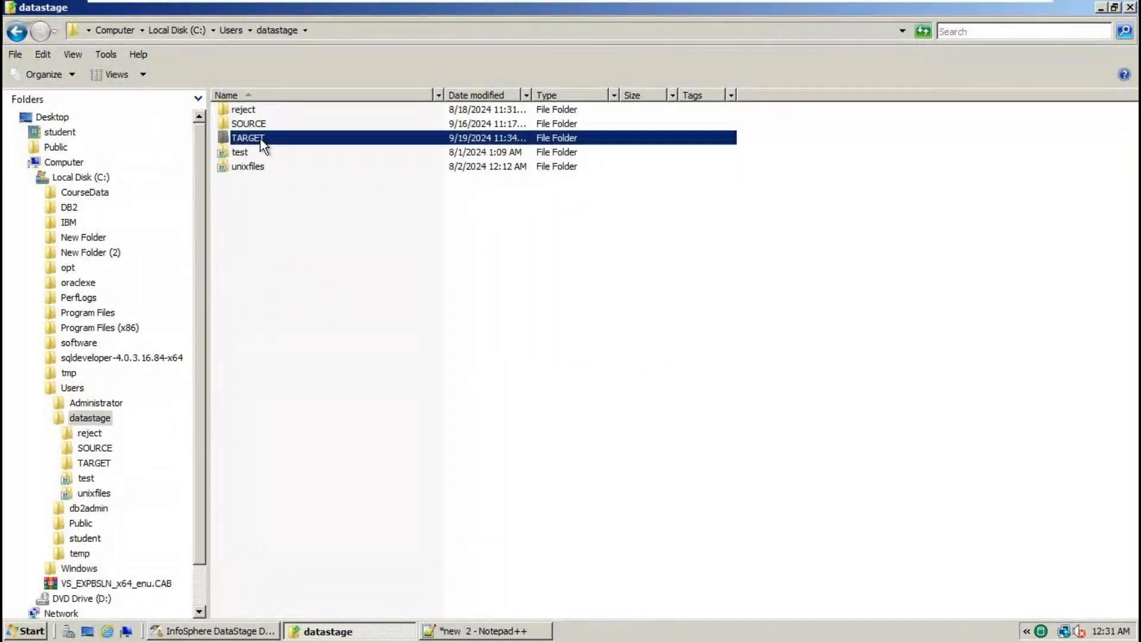
# - Delete all seven old files in TARGET, including OUT11.ds, the .dsx exports and OUT1–OUT3.txt
pyautogui.hotkey('ctrl', 'a')
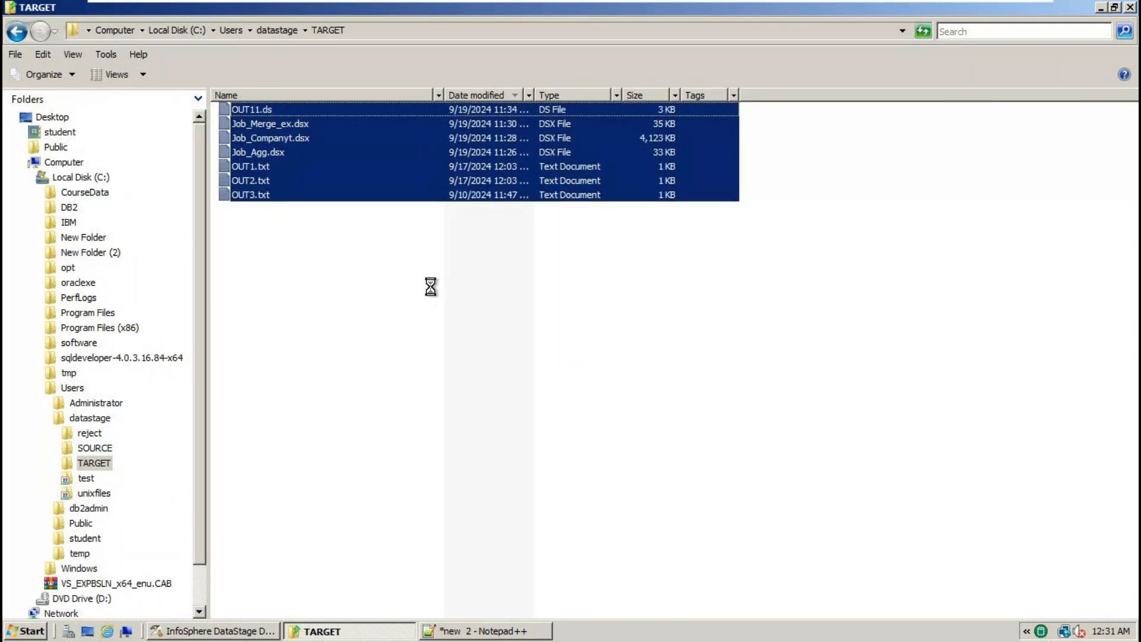
pyautogui.press('Delete')
pyautogui.click(646, 331)
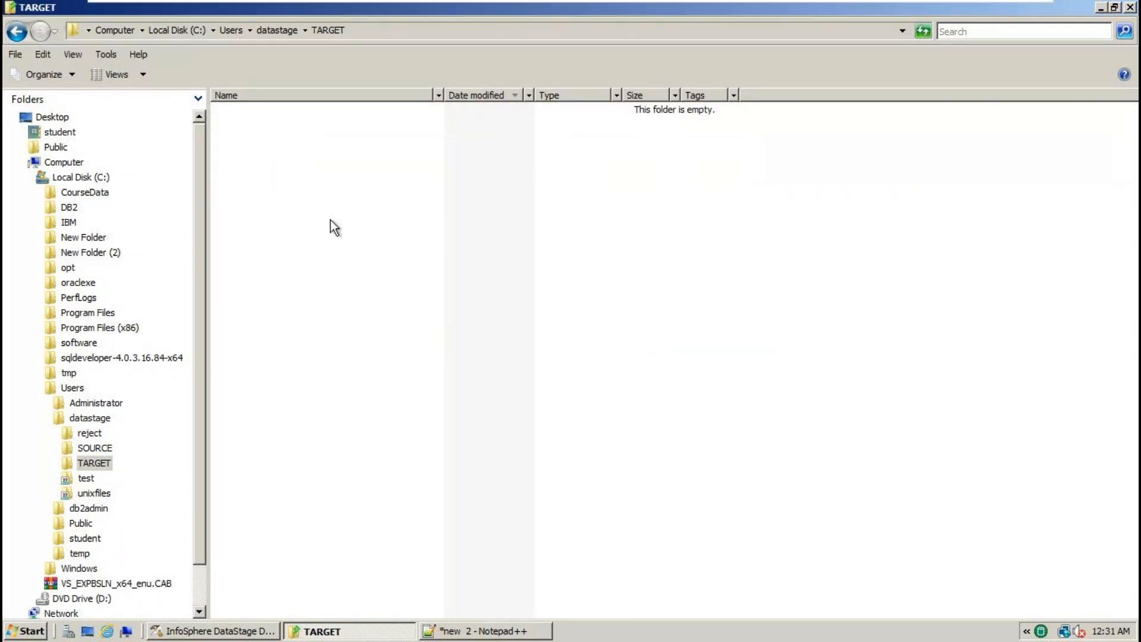
pyautogui.moveTo(227, 123); pyautogui.dragTo(321, 169)
pyautogui.click(214, 631)
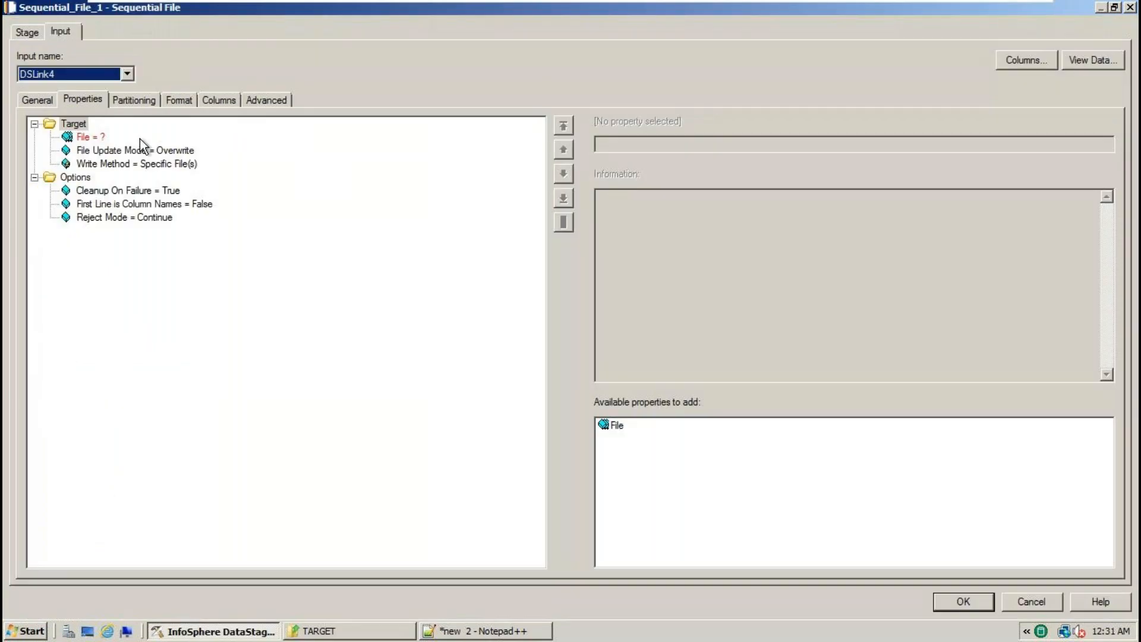
# - Point the target File property at C:\Users\datastage\TARGET\TGT_EMP.txt using Browse for file
pyautogui.click(92, 137)
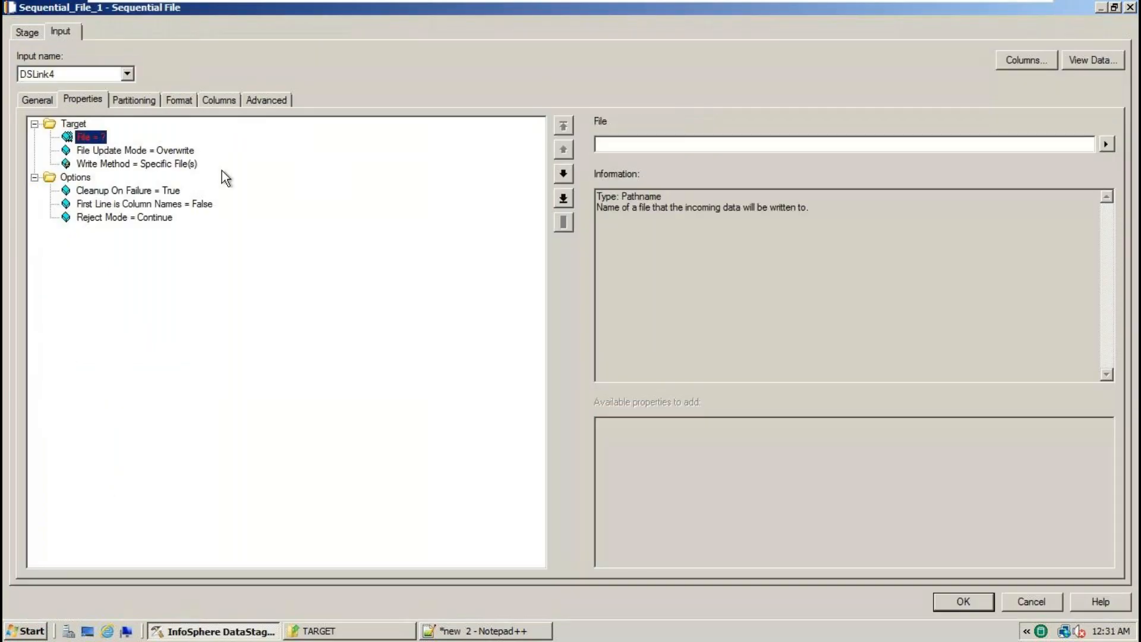
pyautogui.click(1106, 144)
pyautogui.click(1080, 174)
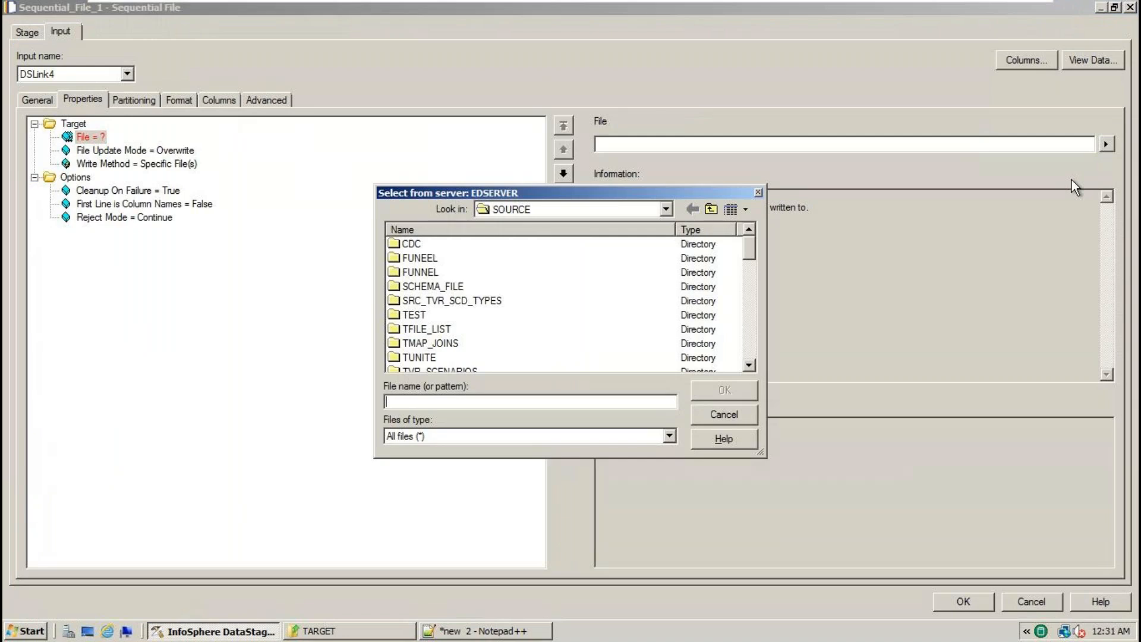
pyautogui.click(664, 211)
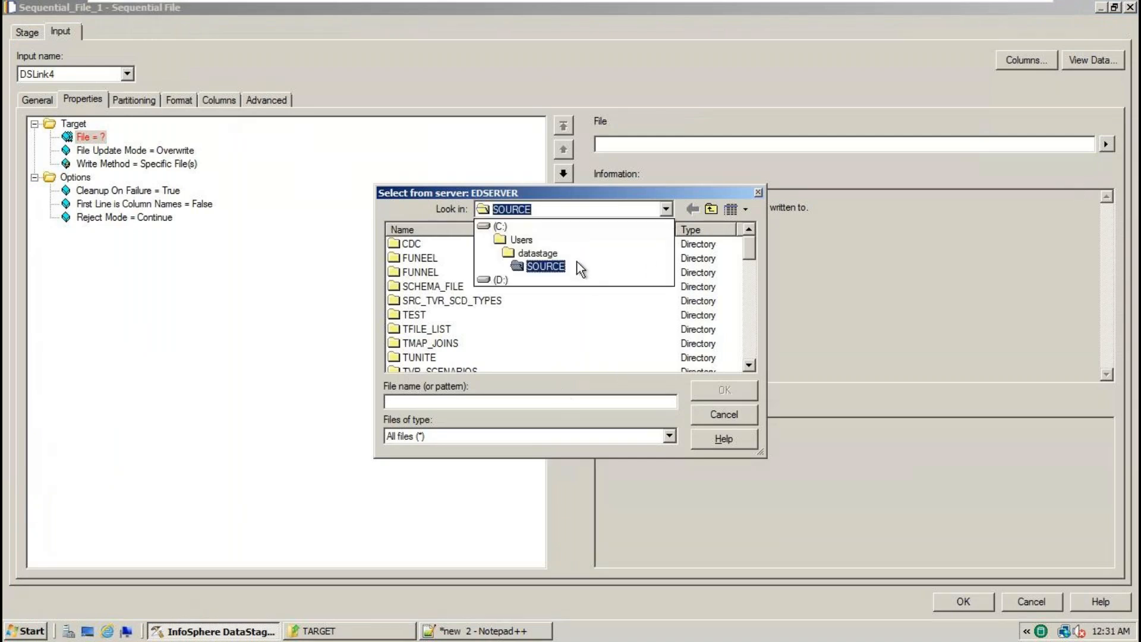
pyautogui.click(571, 257)
pyautogui.doubleClick(444, 277)
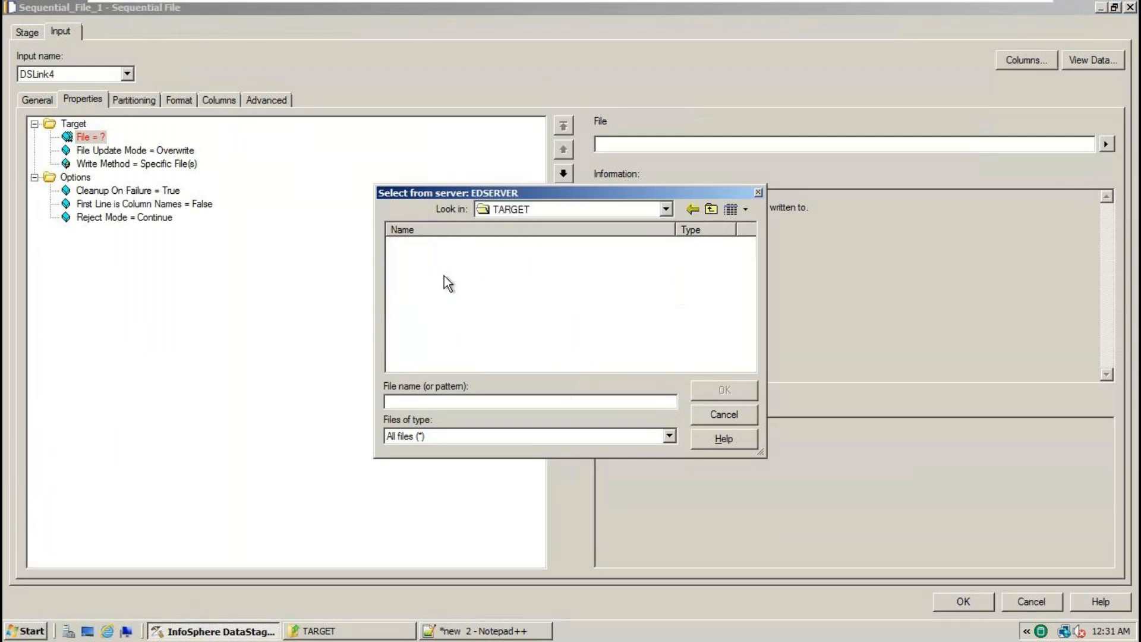
pyautogui.write('TGT_EMP.')
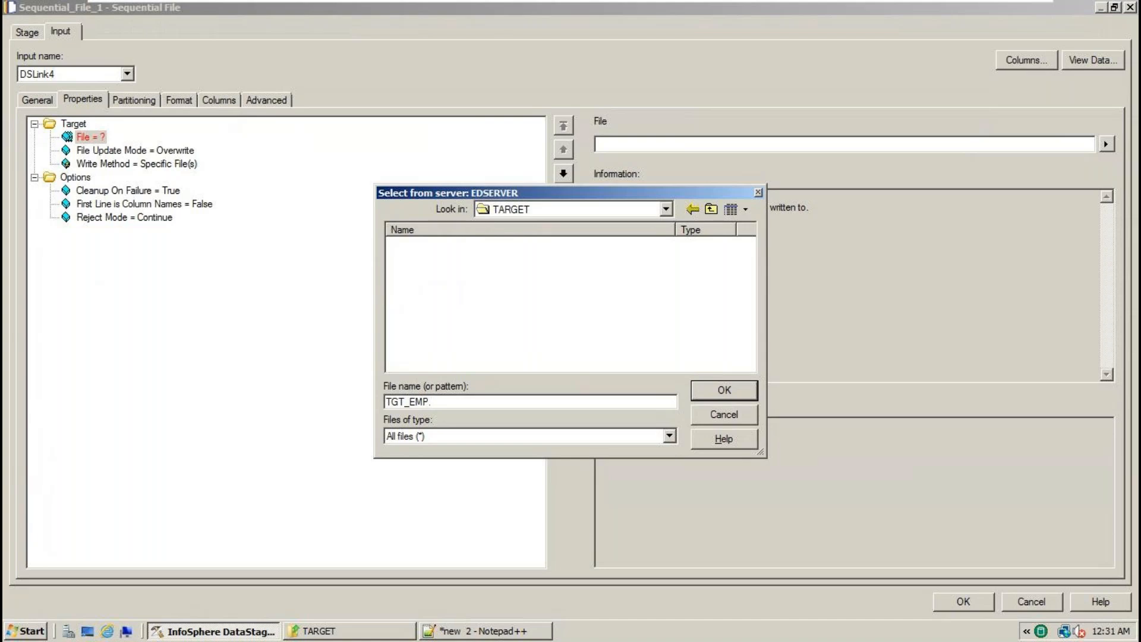
pyautogui.write('txt')
pyautogui.click(712, 393)
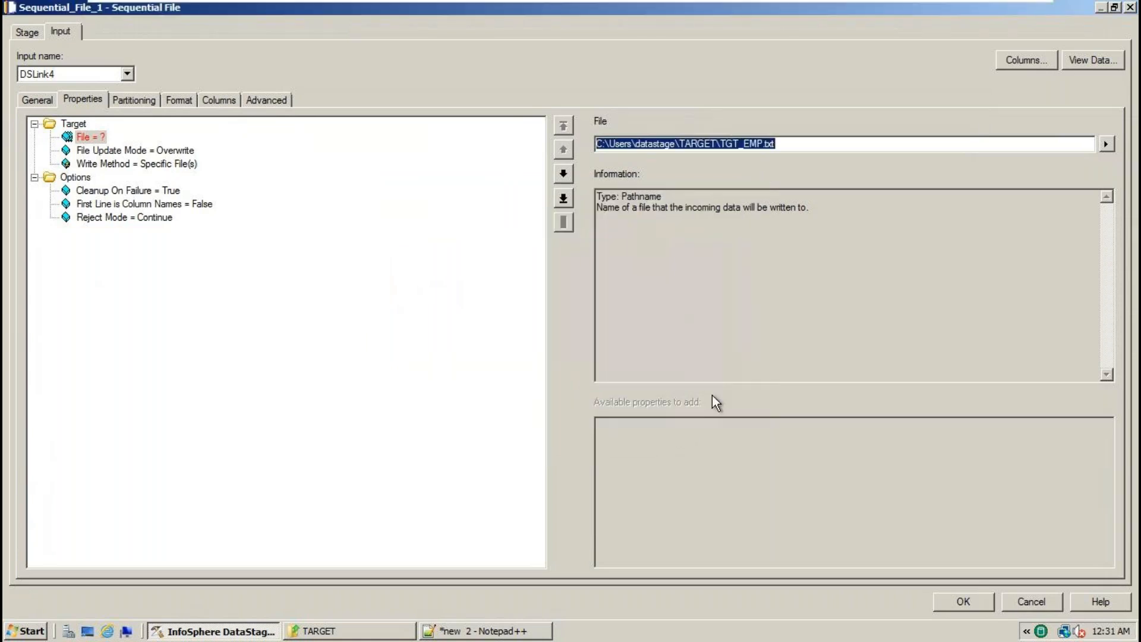
# - Set Sequential_File_1's First Line is Column Names property to True
pyautogui.click(201, 205)
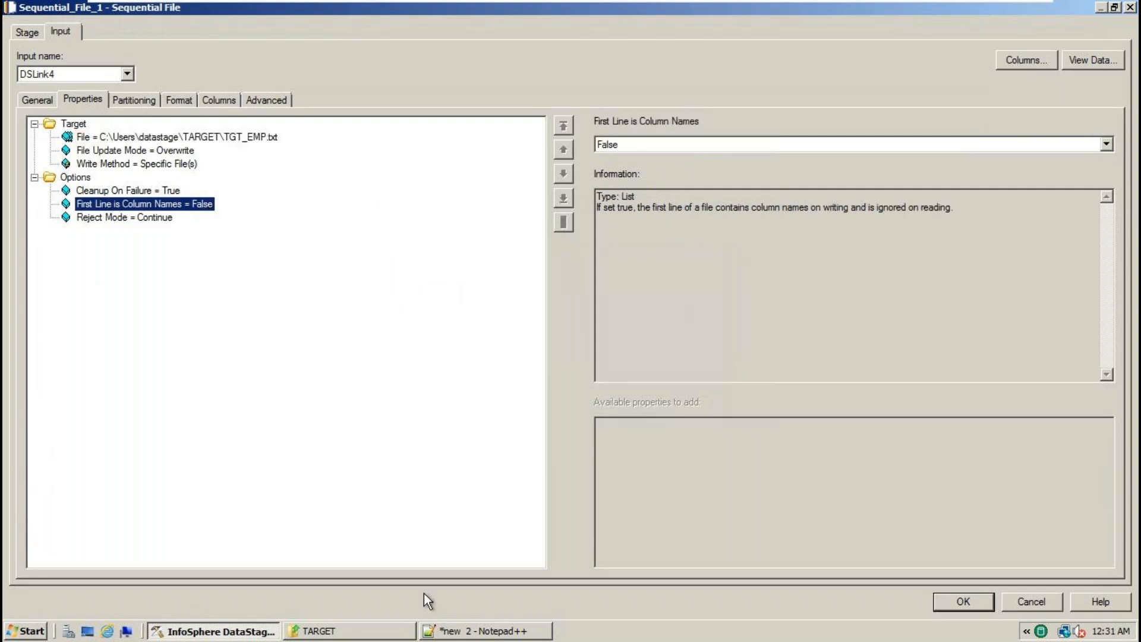
pyautogui.click(455, 631)
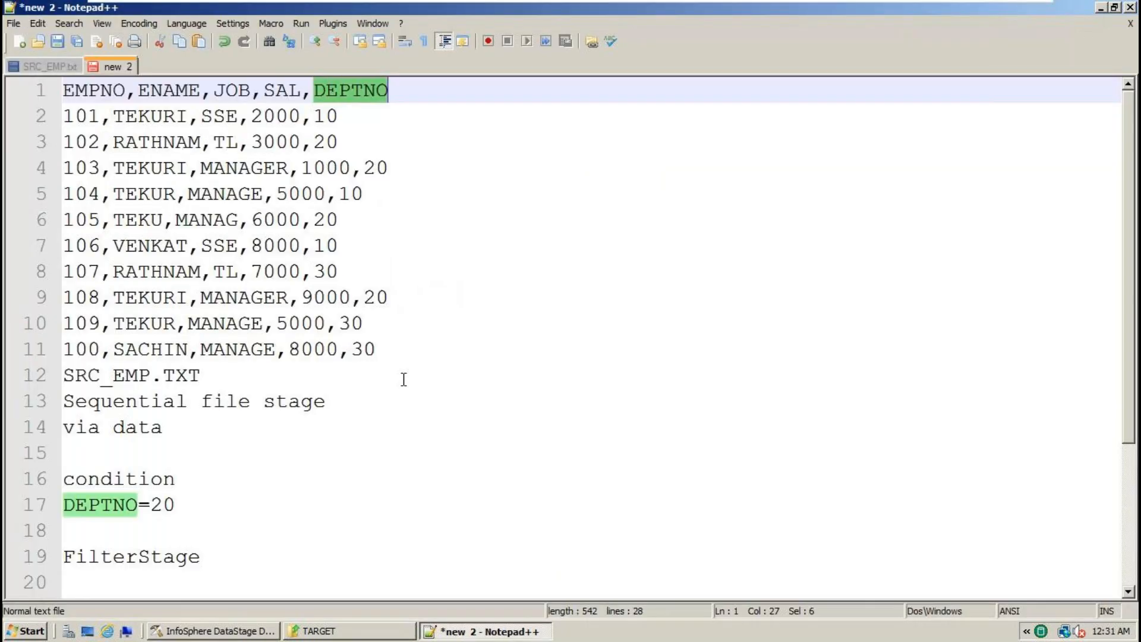
pyautogui.press('Home')
pyautogui.click(216, 631)
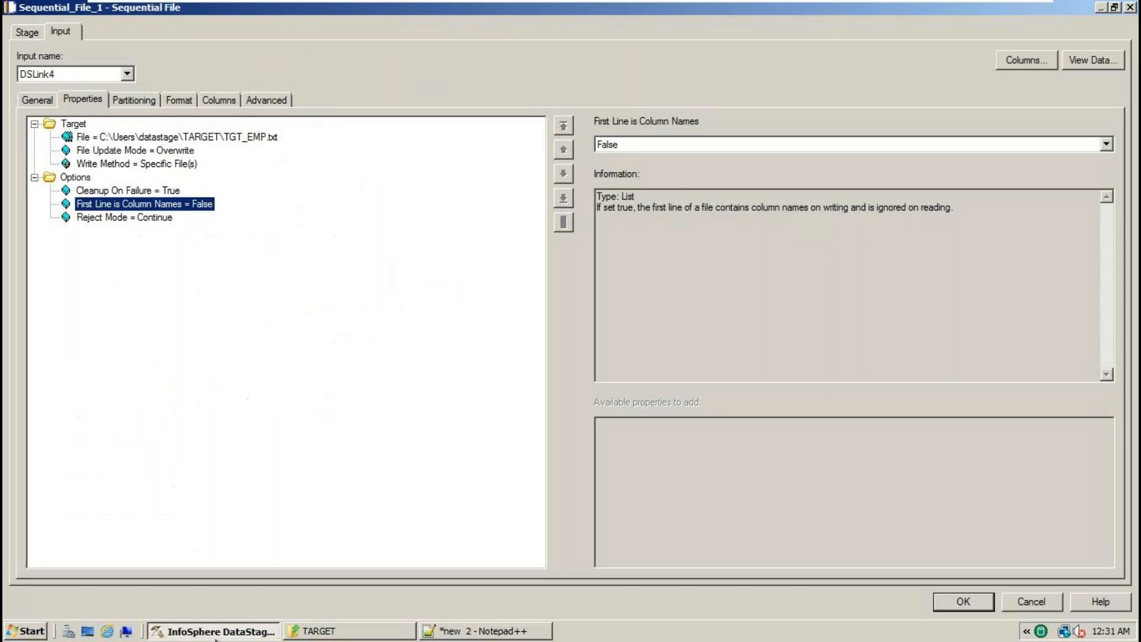
pyautogui.click(1106, 144)
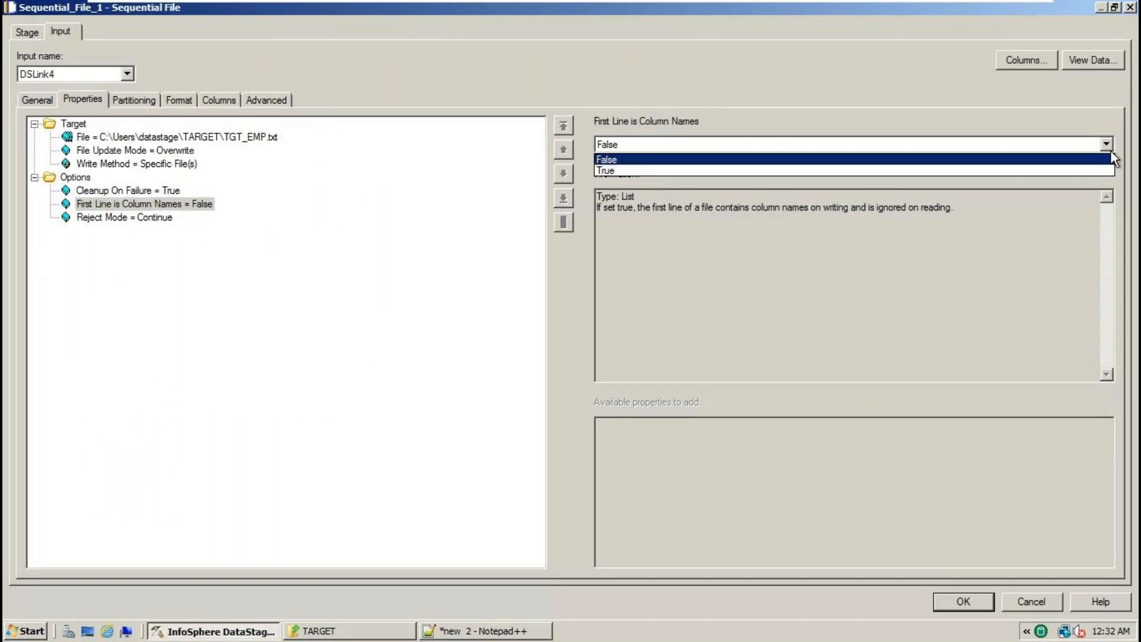
pyautogui.click(600, 170)
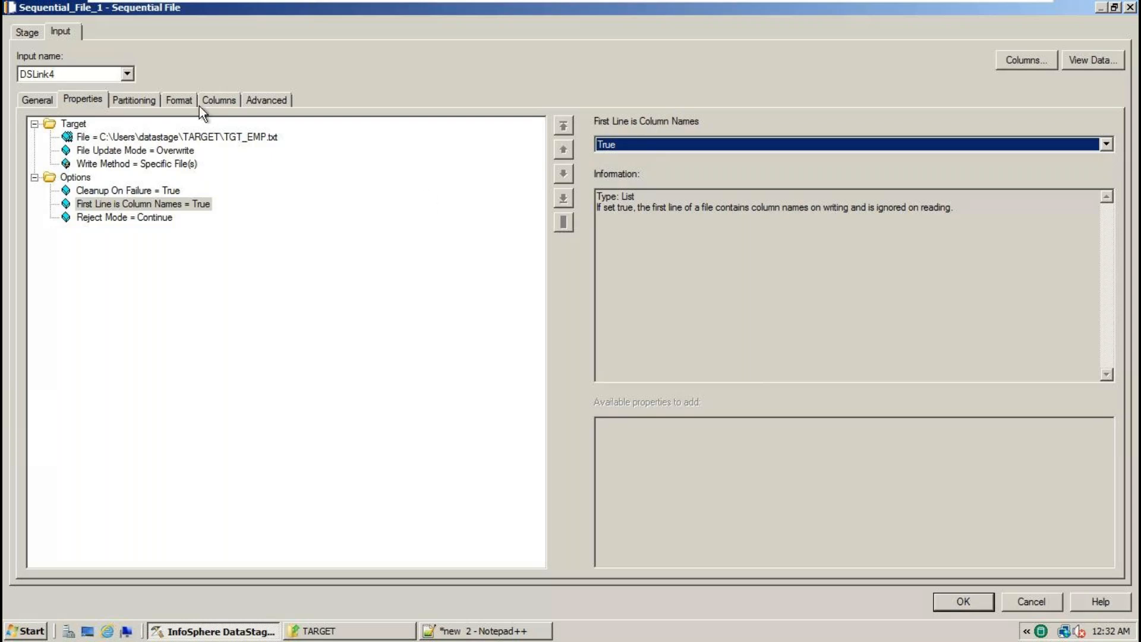
pyautogui.click(181, 100)
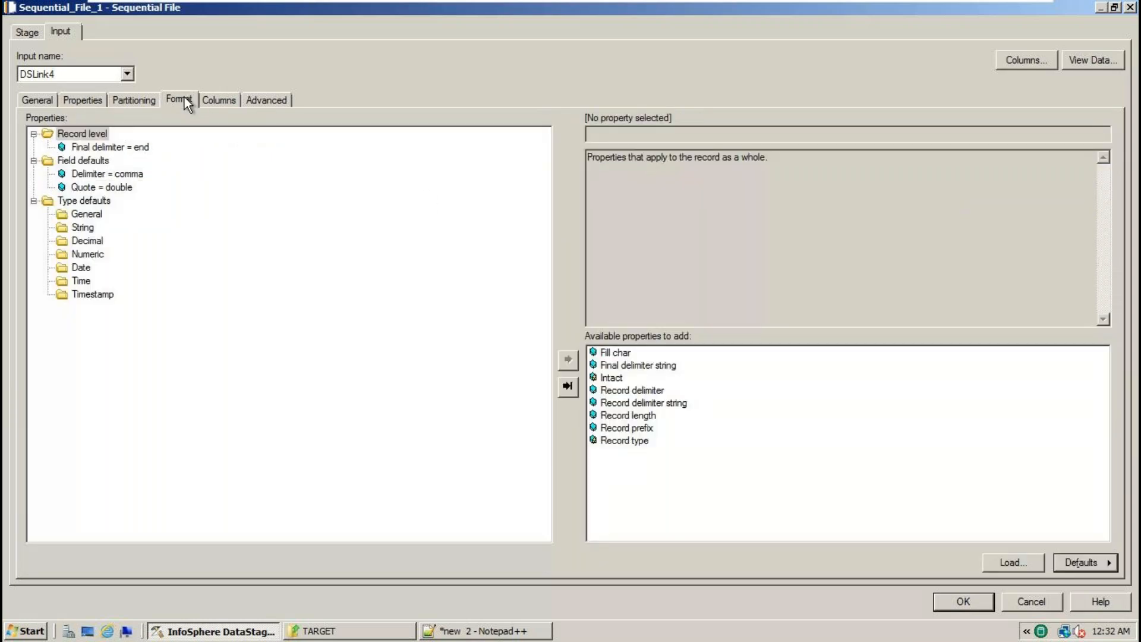
# - Change the target file's Quote format from double to none and apply the stage settings
pyautogui.click(128, 177)
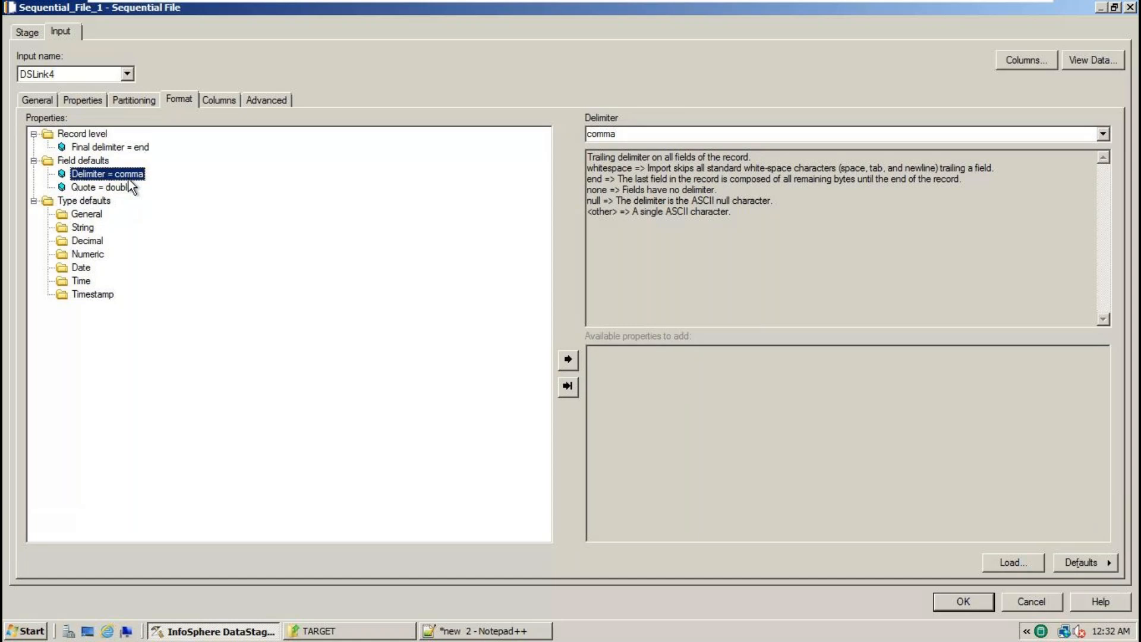
pyautogui.click(119, 187)
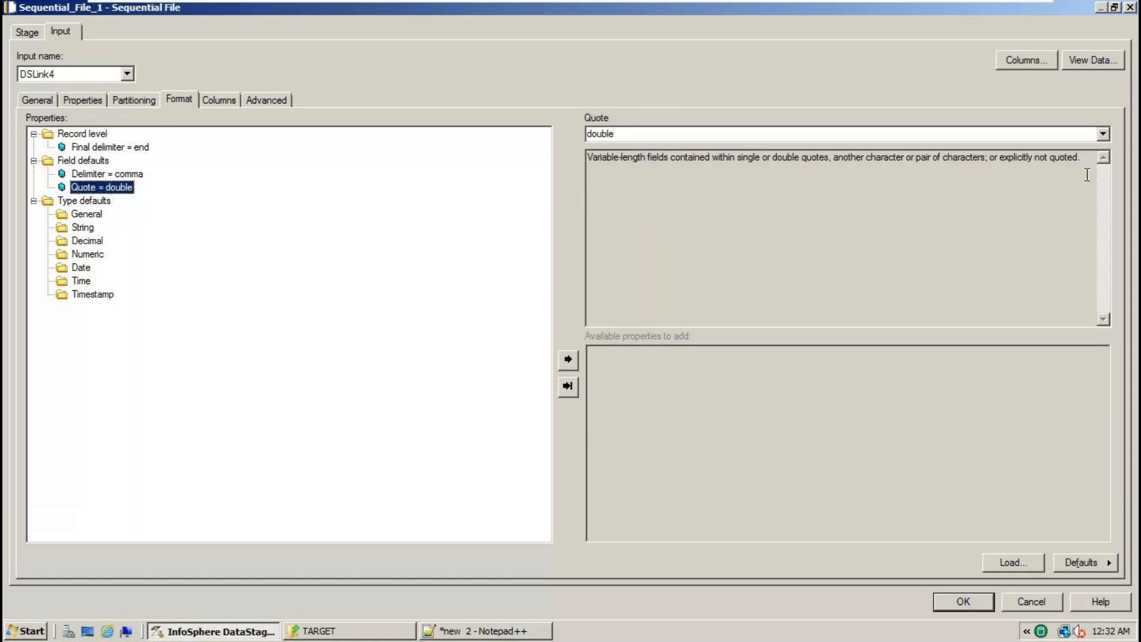
pyautogui.click(1103, 134)
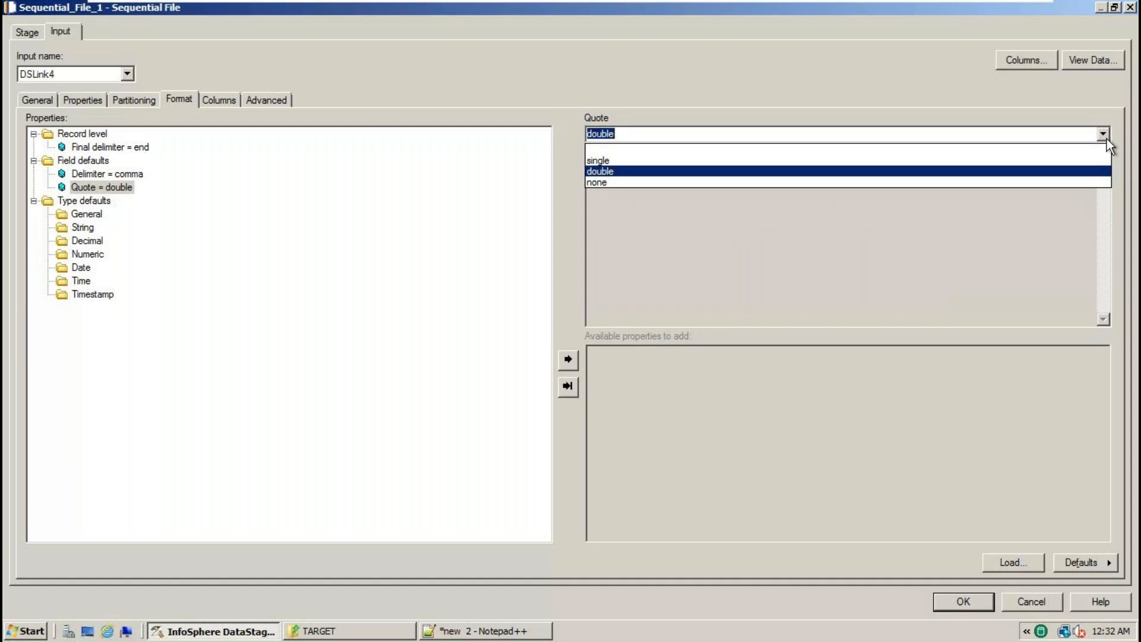
pyautogui.click(599, 182)
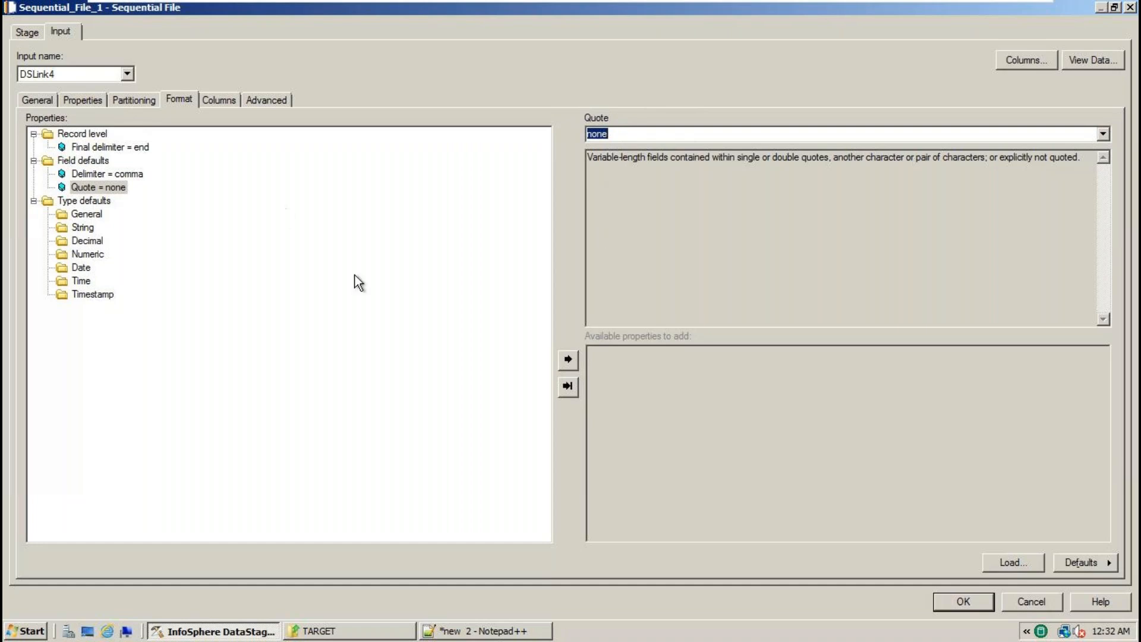
pyautogui.click(962, 601)
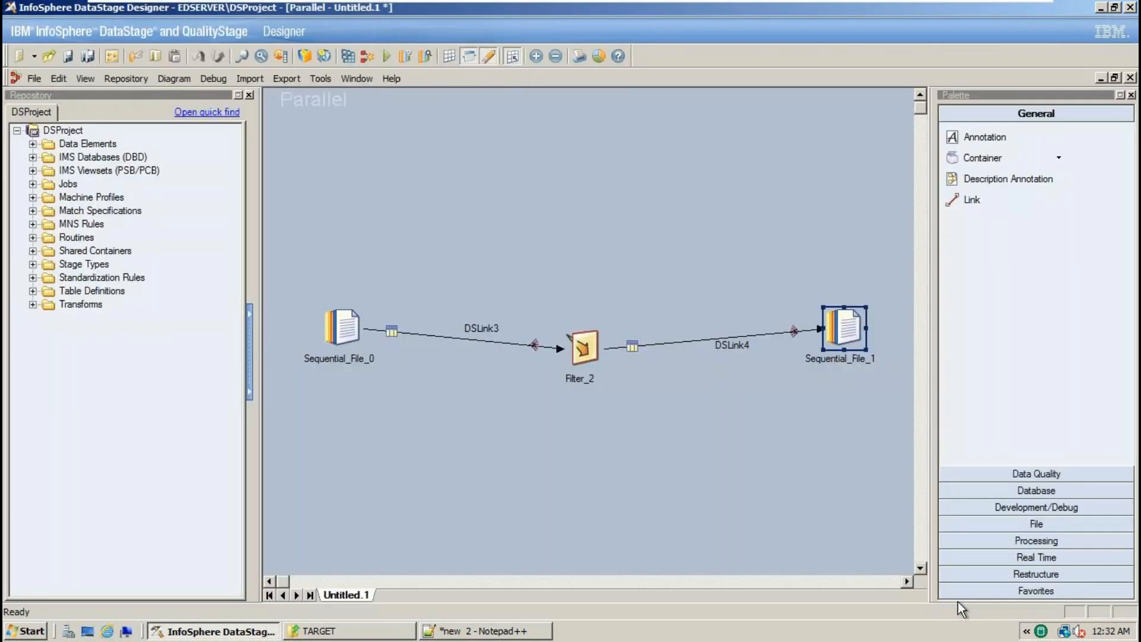
# - Begin Save As and create a new OCT2024 folder under Jobs
pyautogui.moveTo(306, 208); pyautogui.dragTo(806, 501)
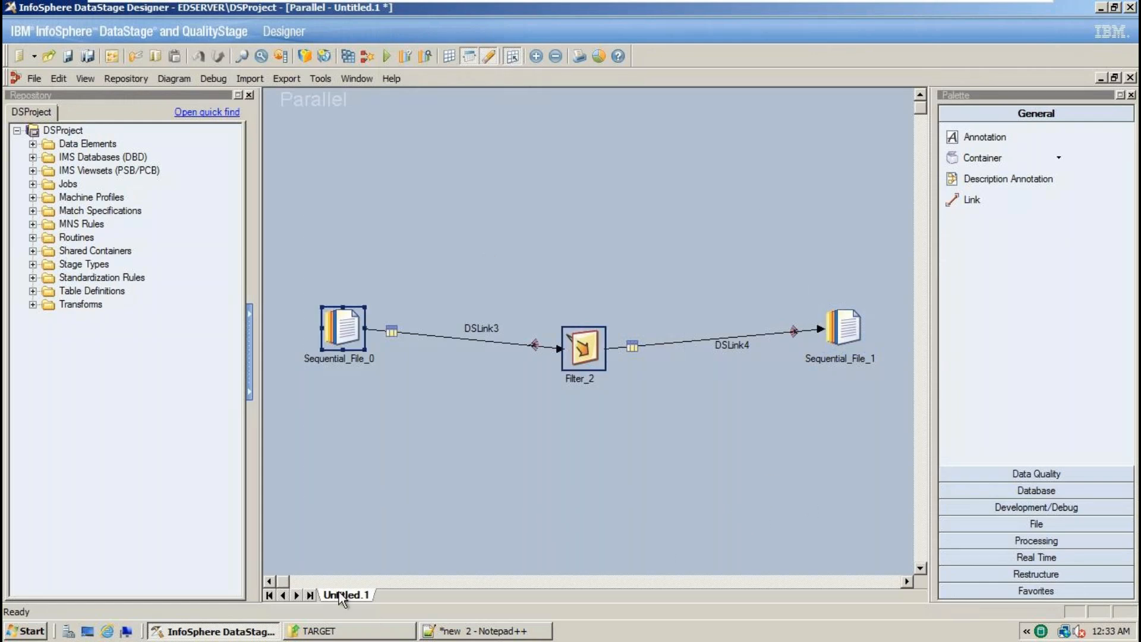
pyautogui.click(33, 81)
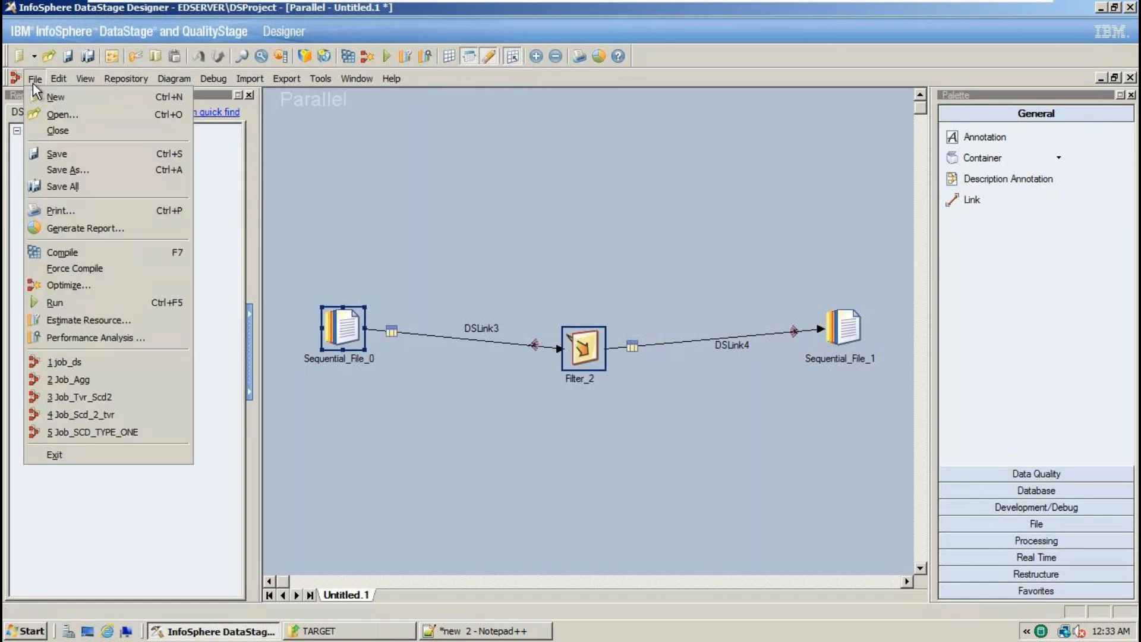
pyautogui.click(55, 154)
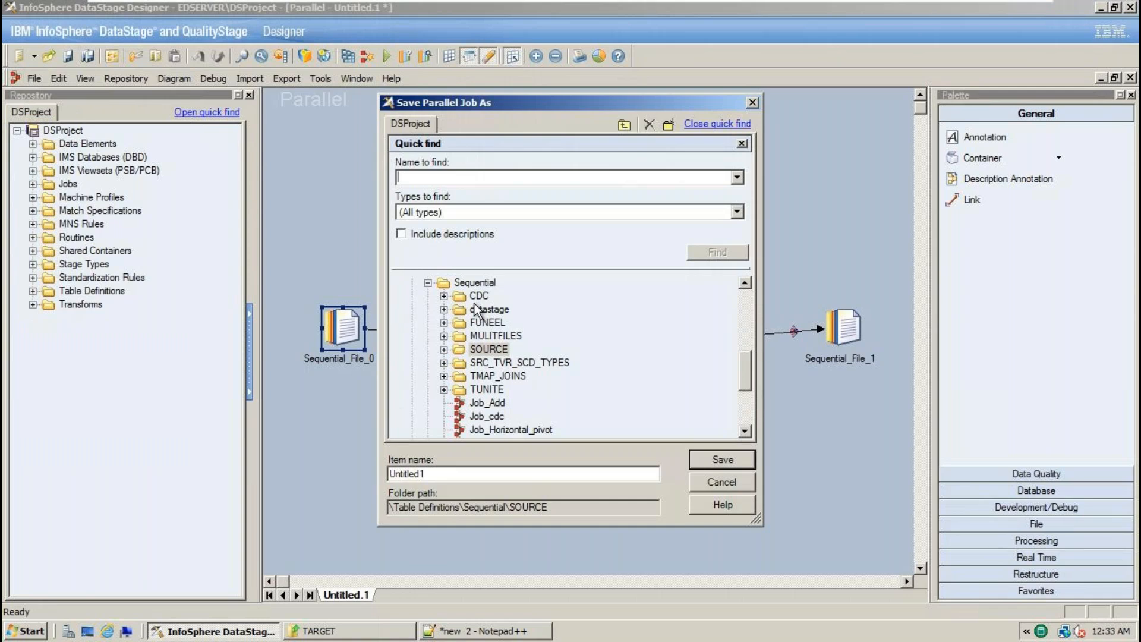
pyautogui.click(751, 303)
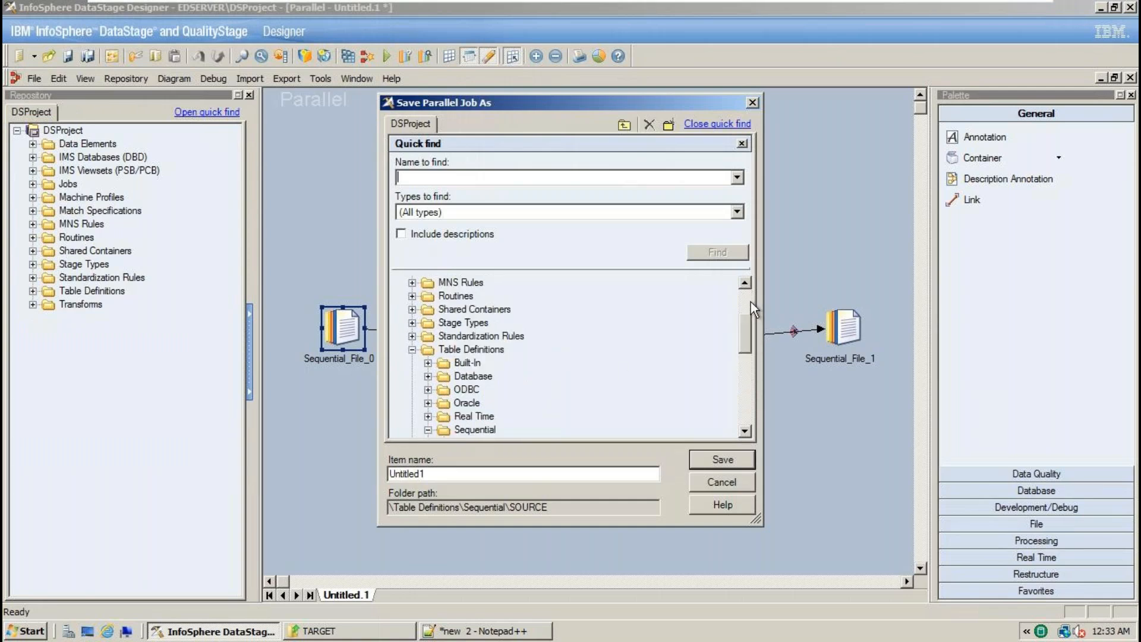
pyautogui.click(412, 360)
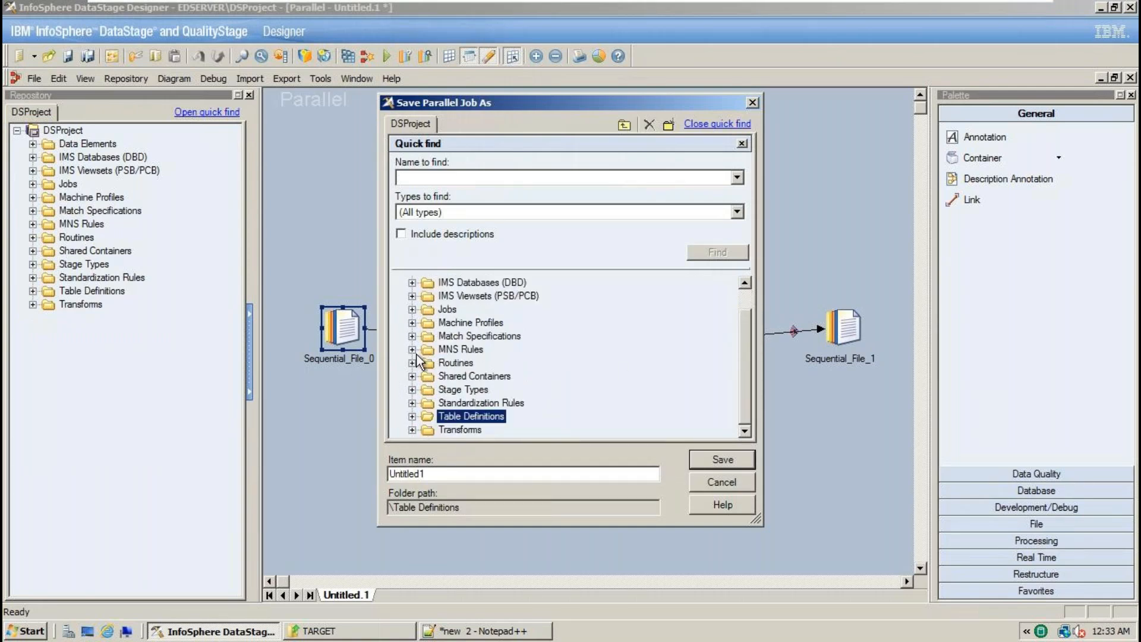
pyautogui.click(412, 309)
pyautogui.click(448, 309)
pyautogui.rightClick(447, 309)
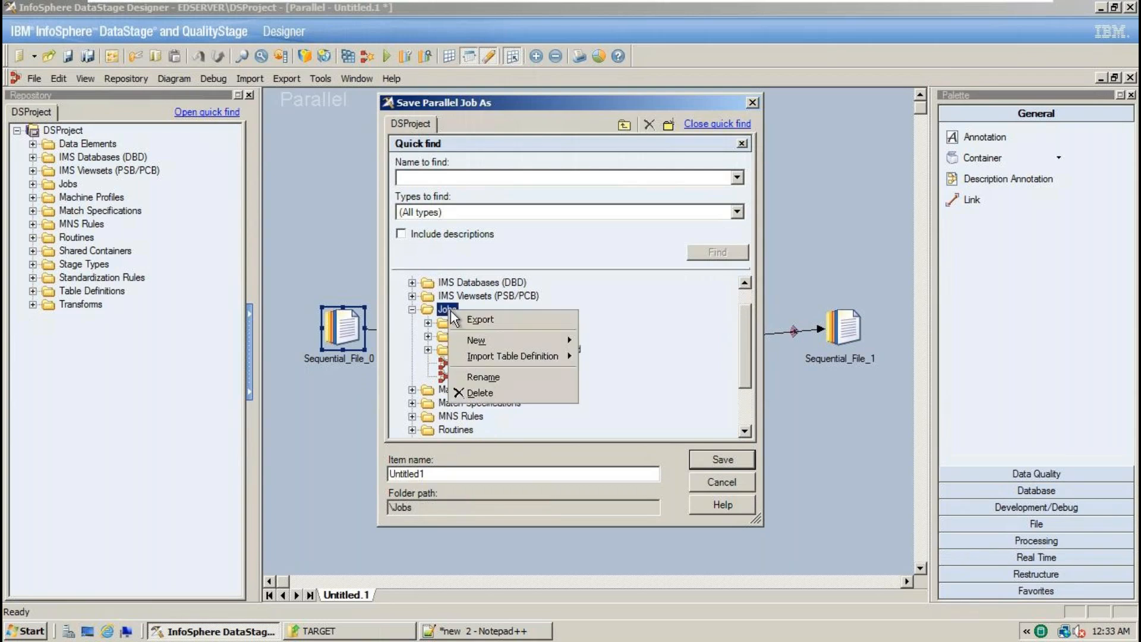
pyautogui.click(439, 309)
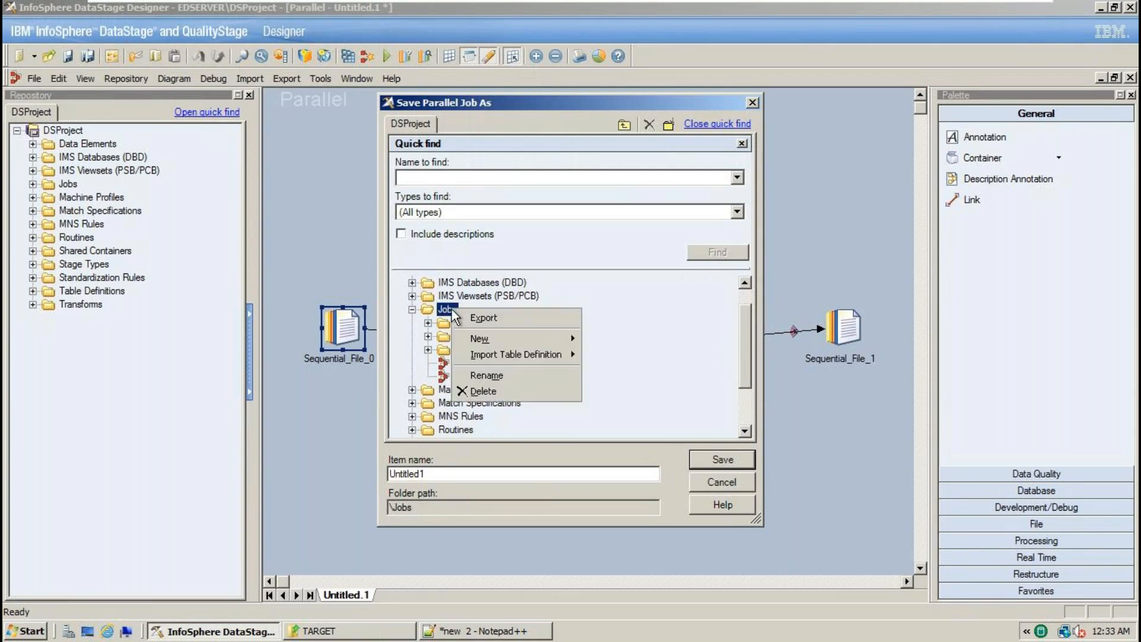
pyautogui.moveTo(497, 337)
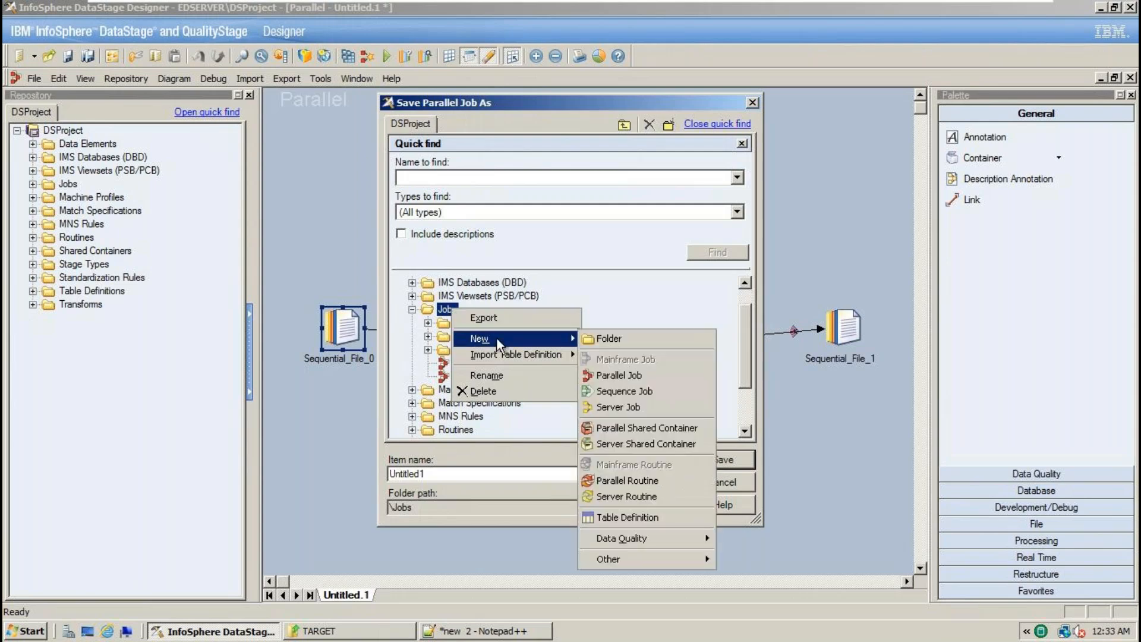
pyautogui.click(622, 341)
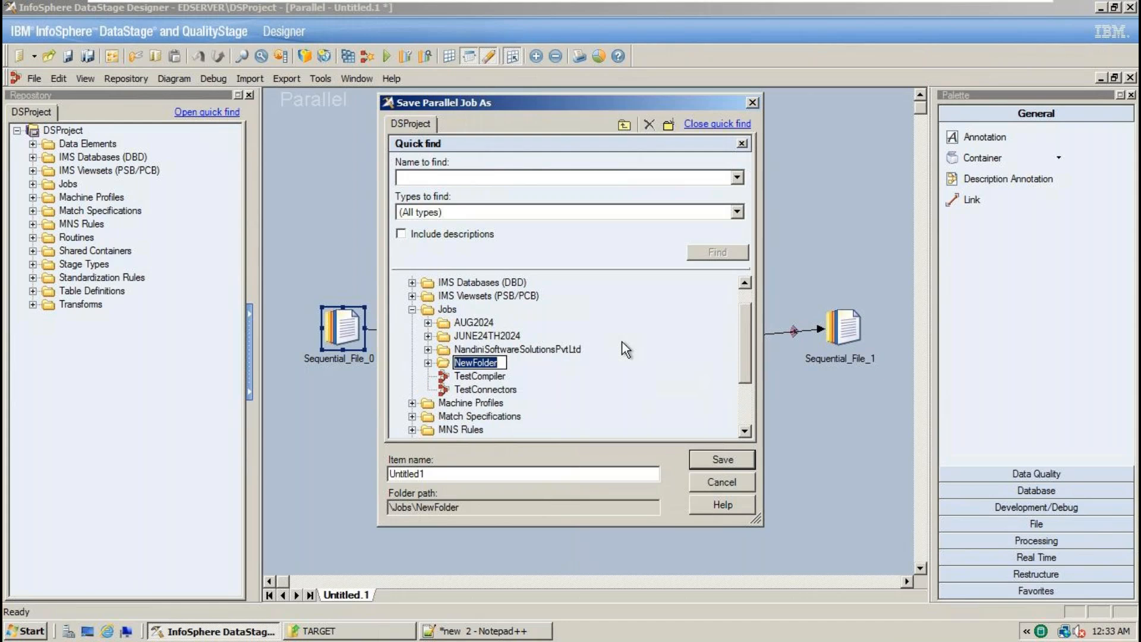
pyautogui.write('OCT')
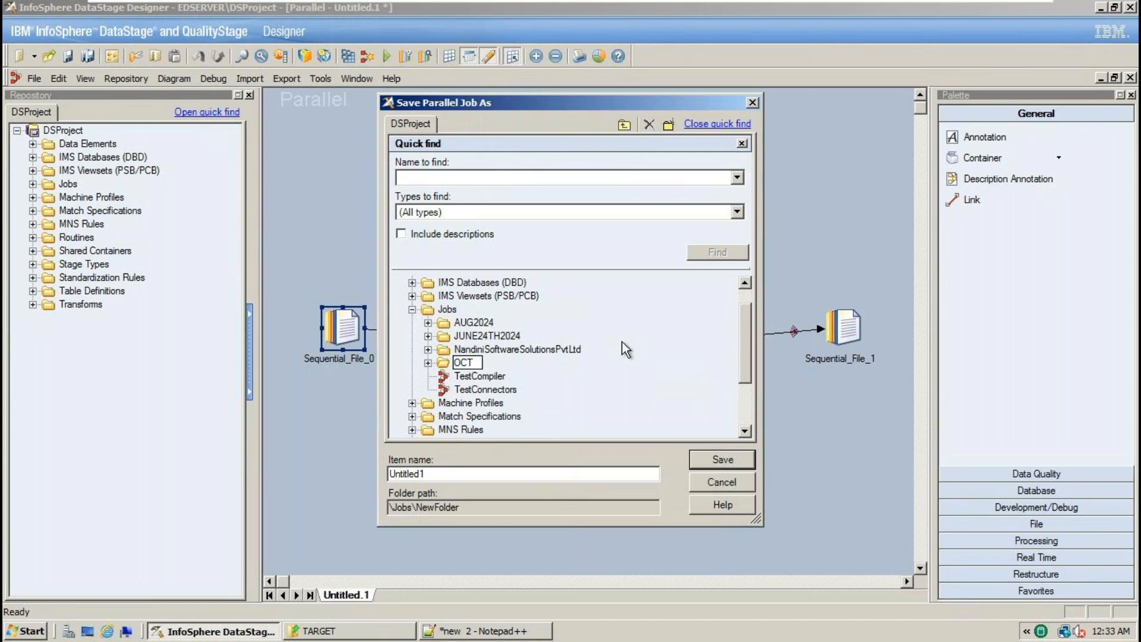
pyautogui.write('2024')
pyautogui.press('Return')
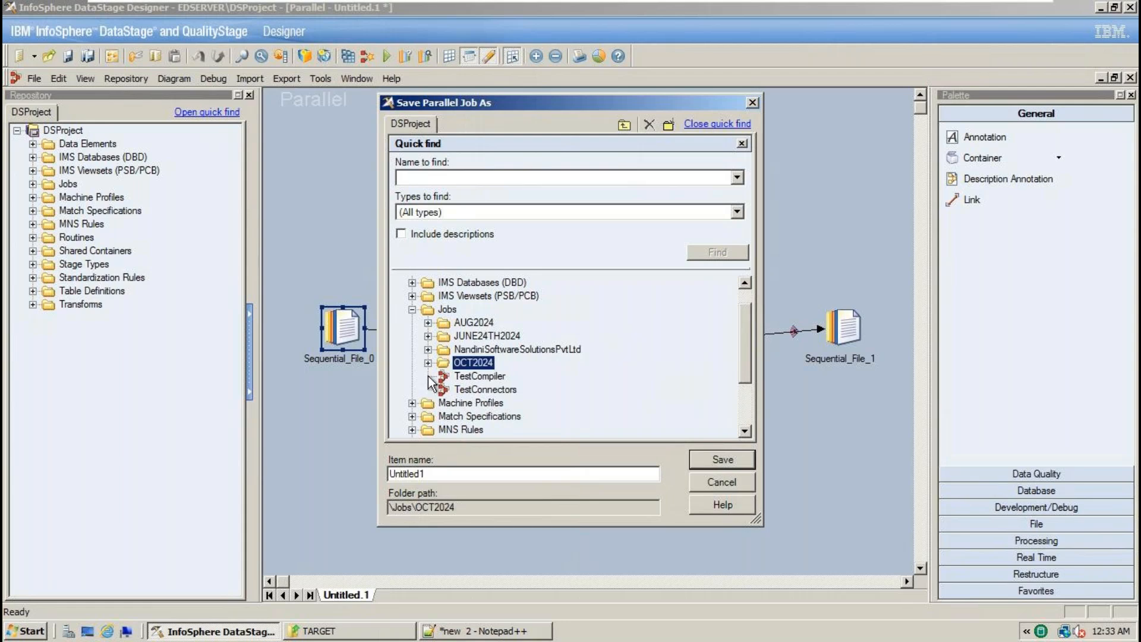
# - Replace Untitled1 with the name Job_Demo25 and save it in Jobs\OCT2024
pyautogui.moveTo(441, 474); pyautogui.dragTo(372, 468)
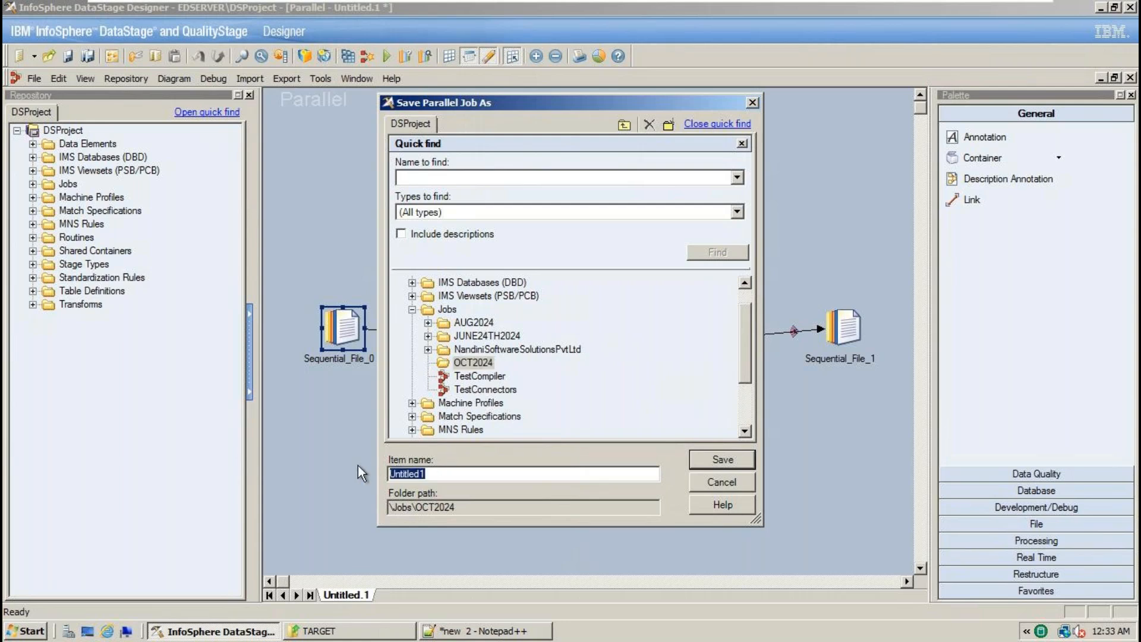
pyautogui.write('job')
pyautogui.press('BackSpace')
pyautogui.press('BackSpace')
pyautogui.press('BackSpace')
pyautogui.write('Job_Demo25')
pyautogui.moveTo(442, 473); pyautogui.dragTo(327, 487)
pyautogui.click(732, 463)
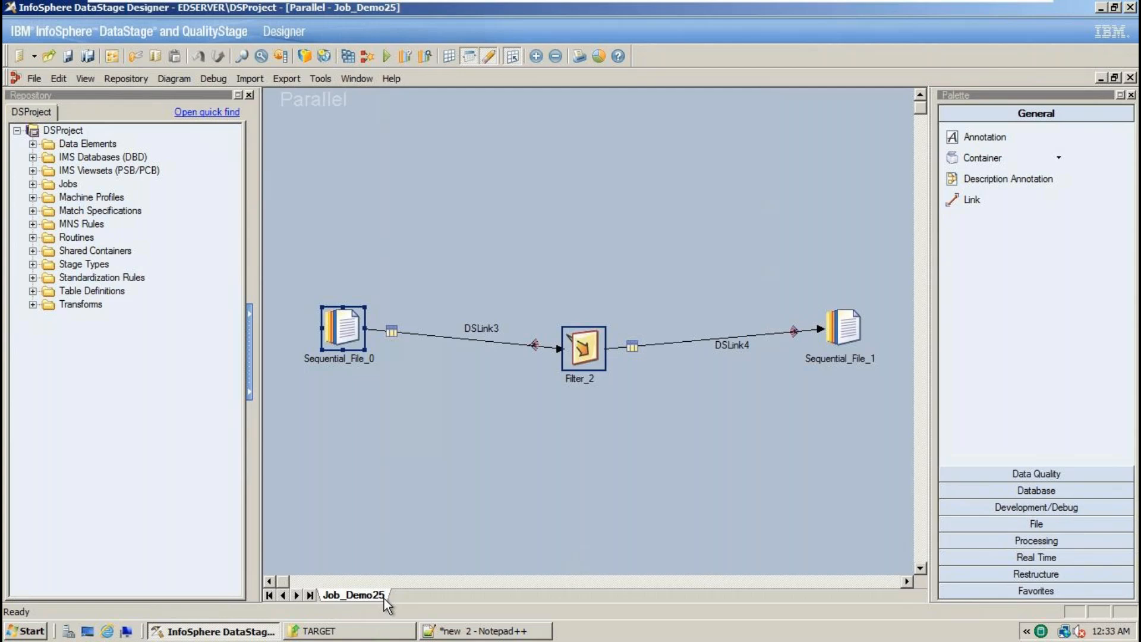
# - Compile Job_Demo25 and dismiss the 'successfully compiled with no errors' result
pyautogui.moveTo(341, 150); pyautogui.dragTo(877, 455)
pyautogui.click(349, 59)
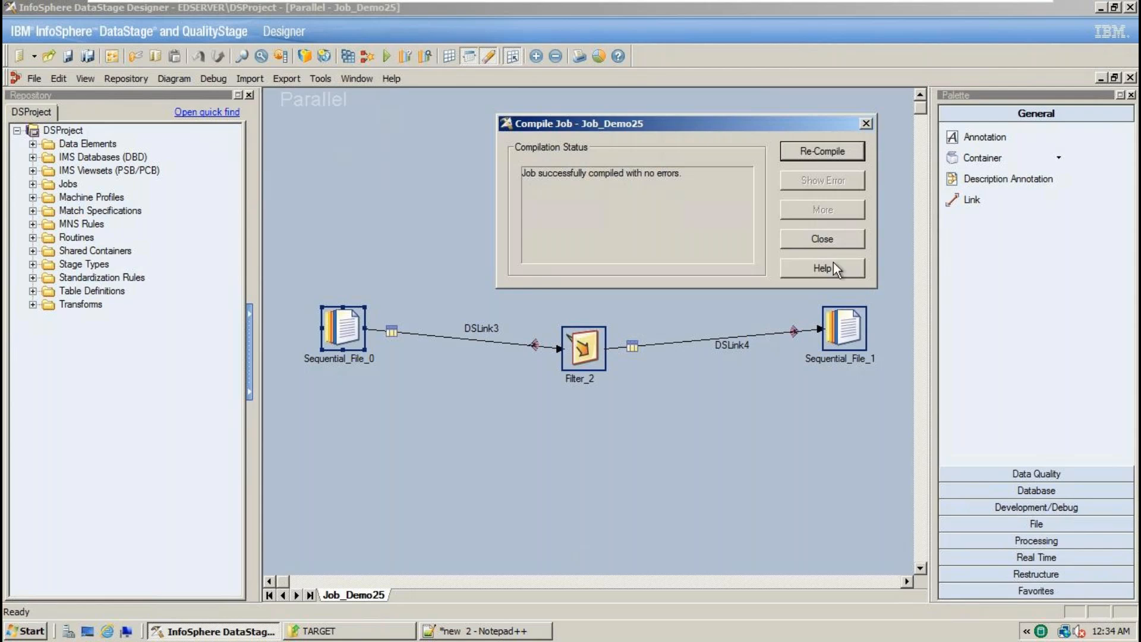
pyautogui.click(832, 242)
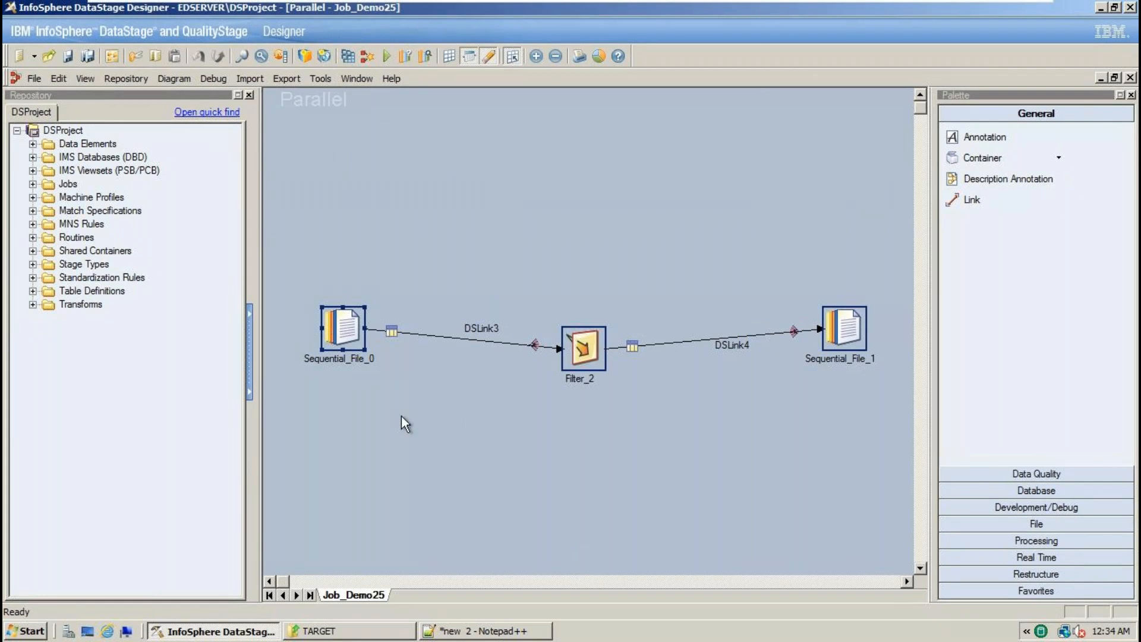
# - Run Job_Demo25 with no limits and open its log showing 10 rows read, 4 written
pyautogui.click(355, 635)
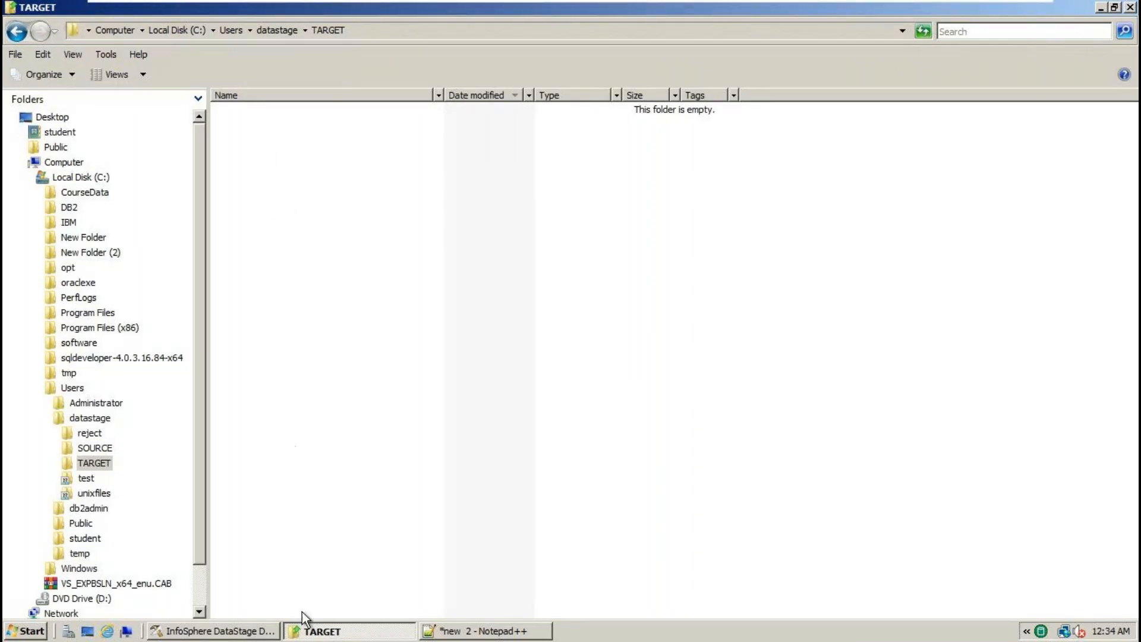
pyautogui.click(226, 634)
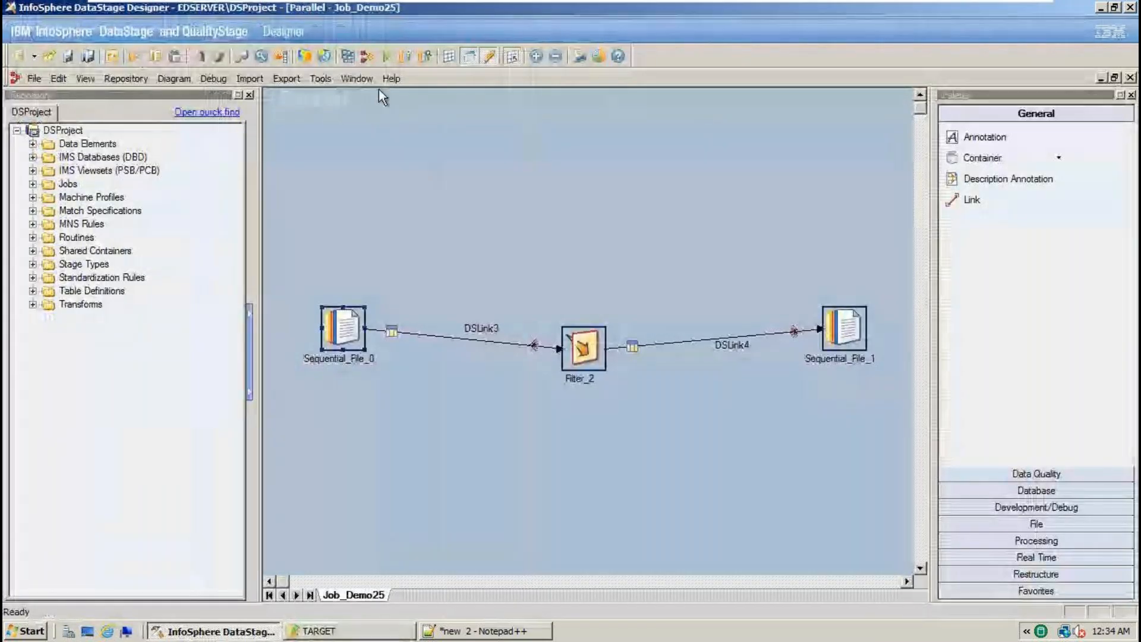
pyautogui.click(388, 58)
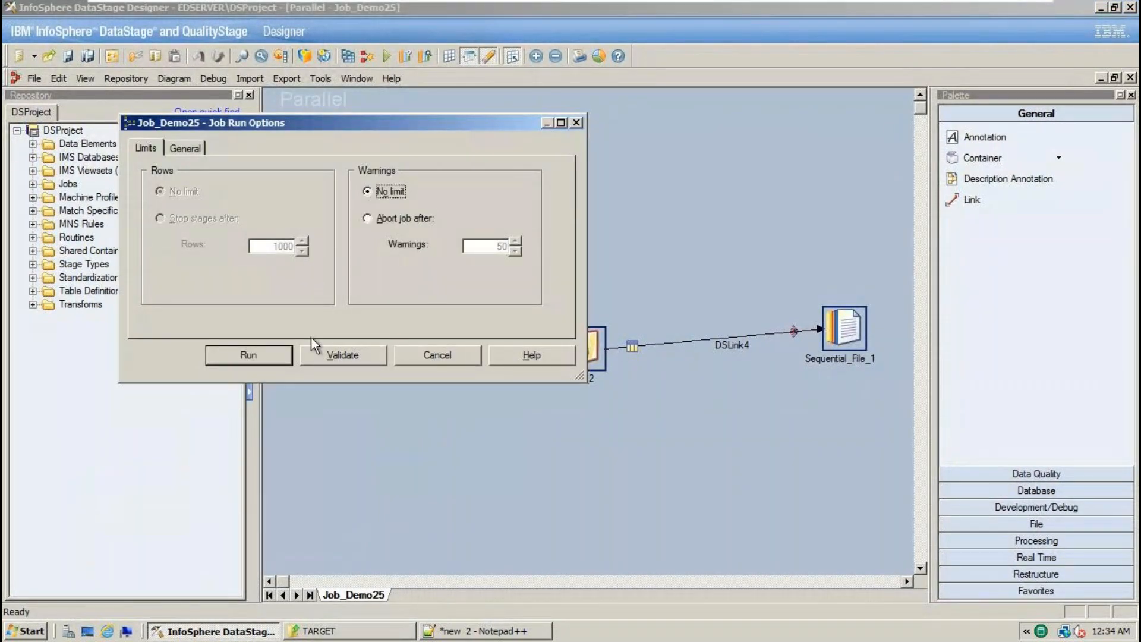
pyautogui.click(273, 356)
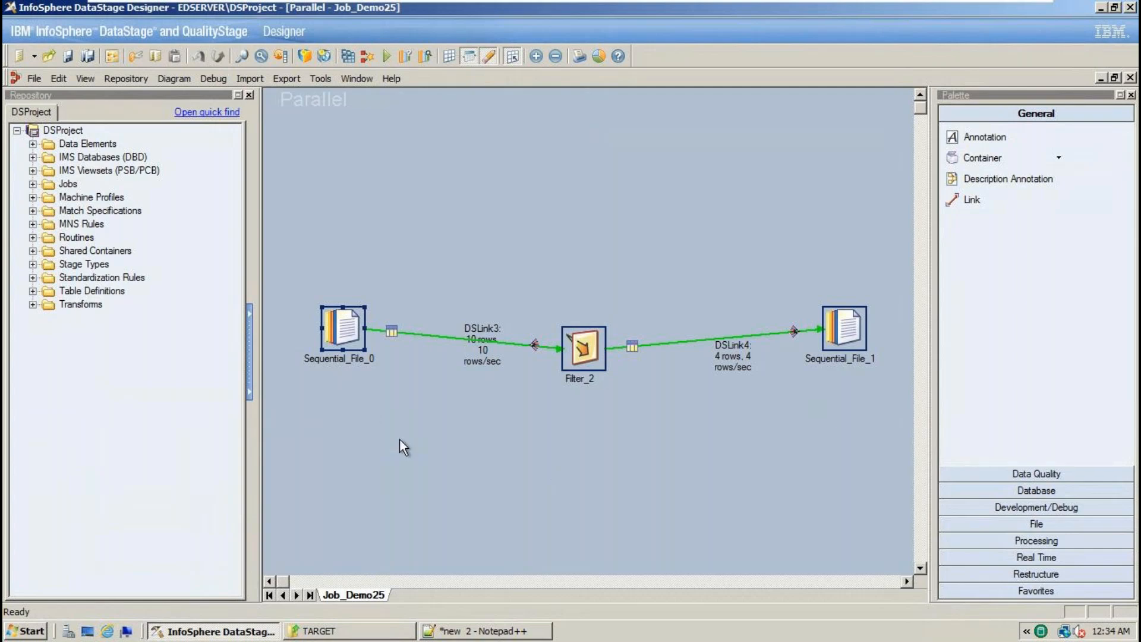
pyautogui.hotkey('ctrl', 'l')
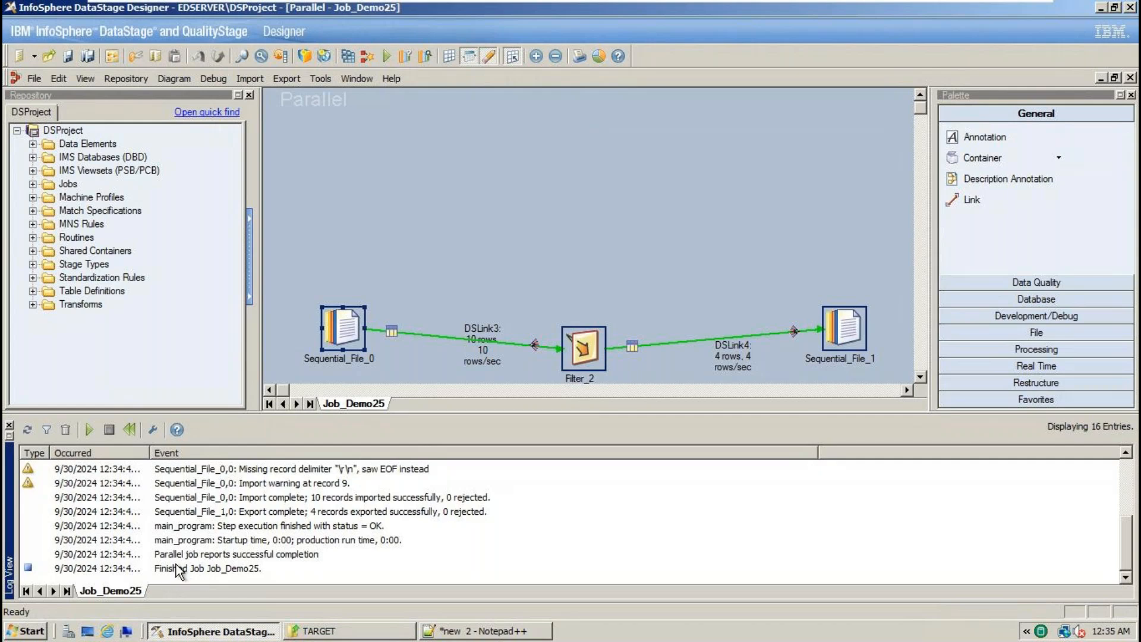
# - Close the log, move the DSLink3 label beside Sequential_File_0, and select TGT_EMP.txt in TARGET
pyautogui.click(9, 425)
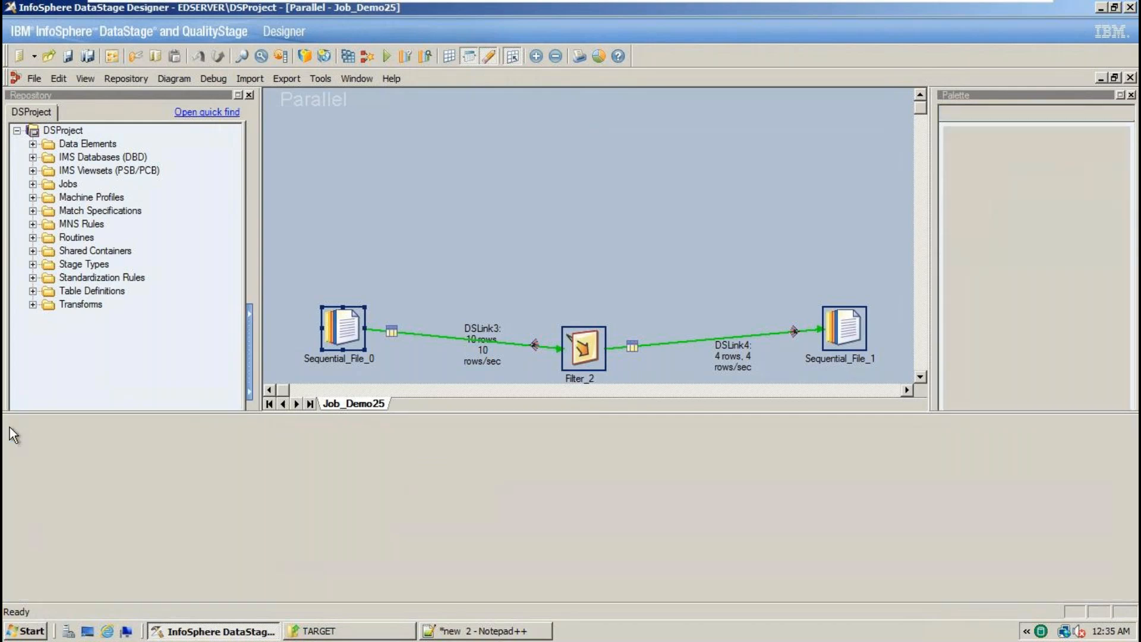
pyautogui.click(486, 337)
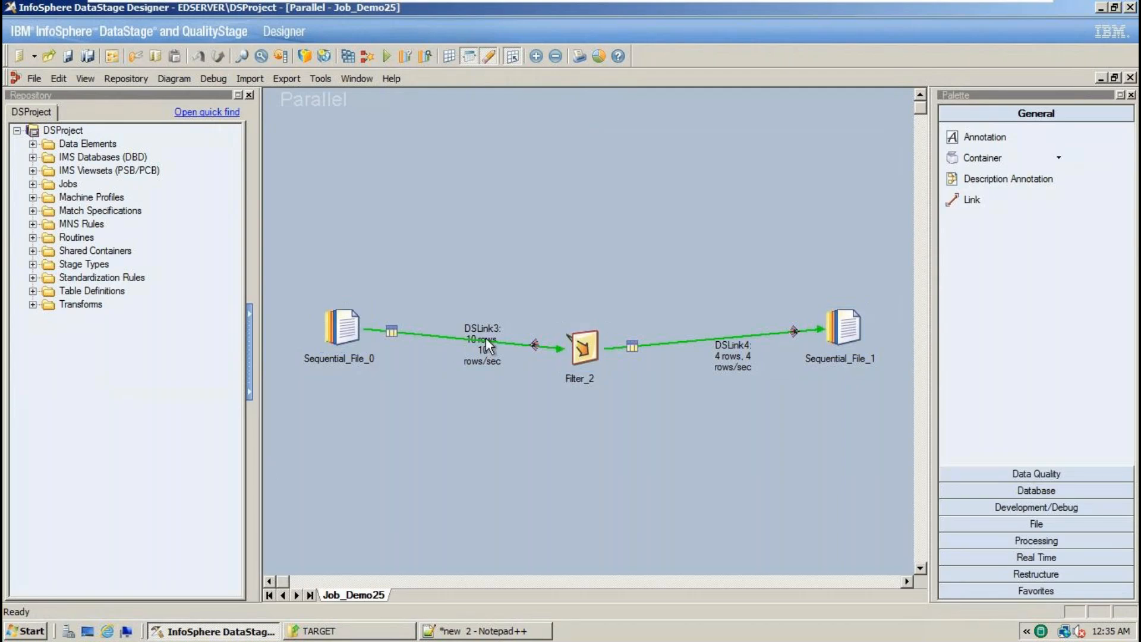
pyautogui.moveTo(476, 331); pyautogui.dragTo(433, 337)
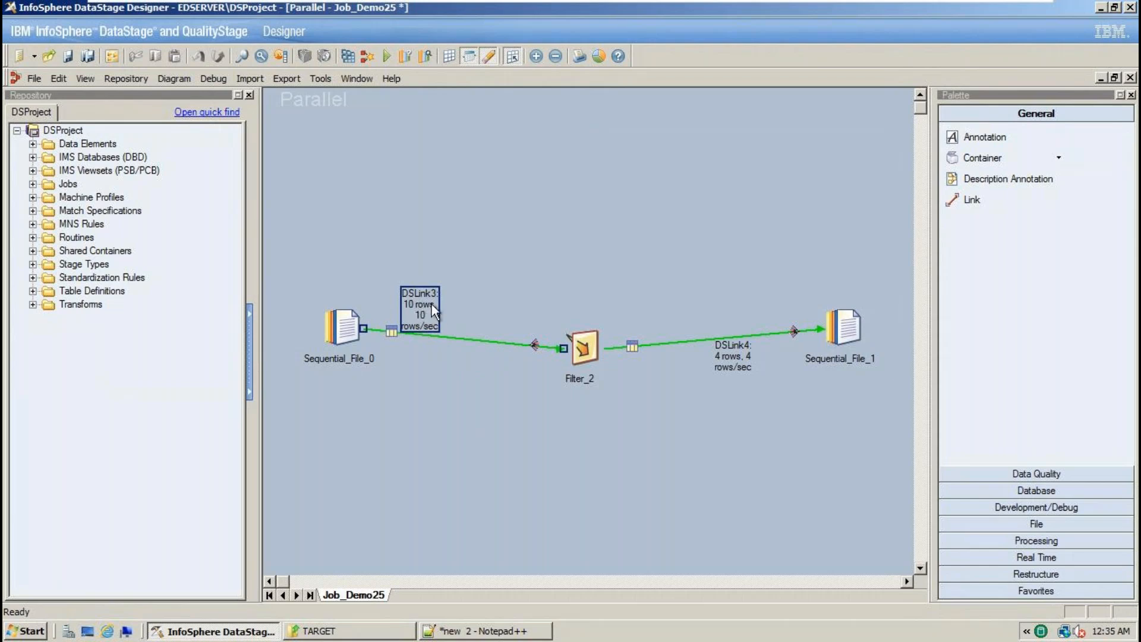
pyautogui.click(729, 356)
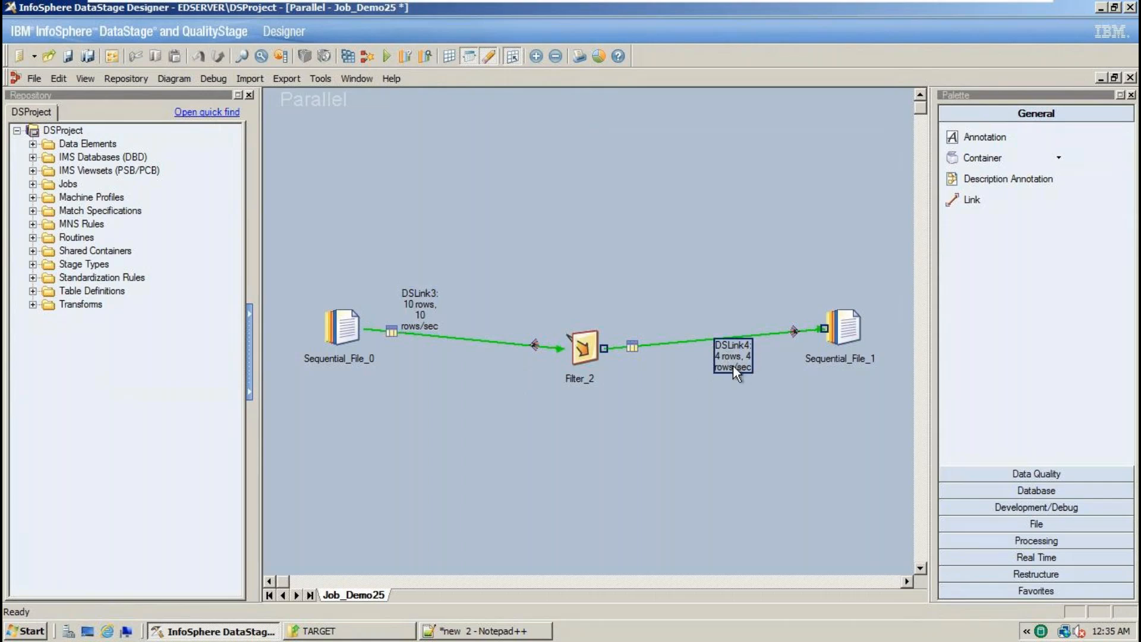
pyautogui.click(356, 631)
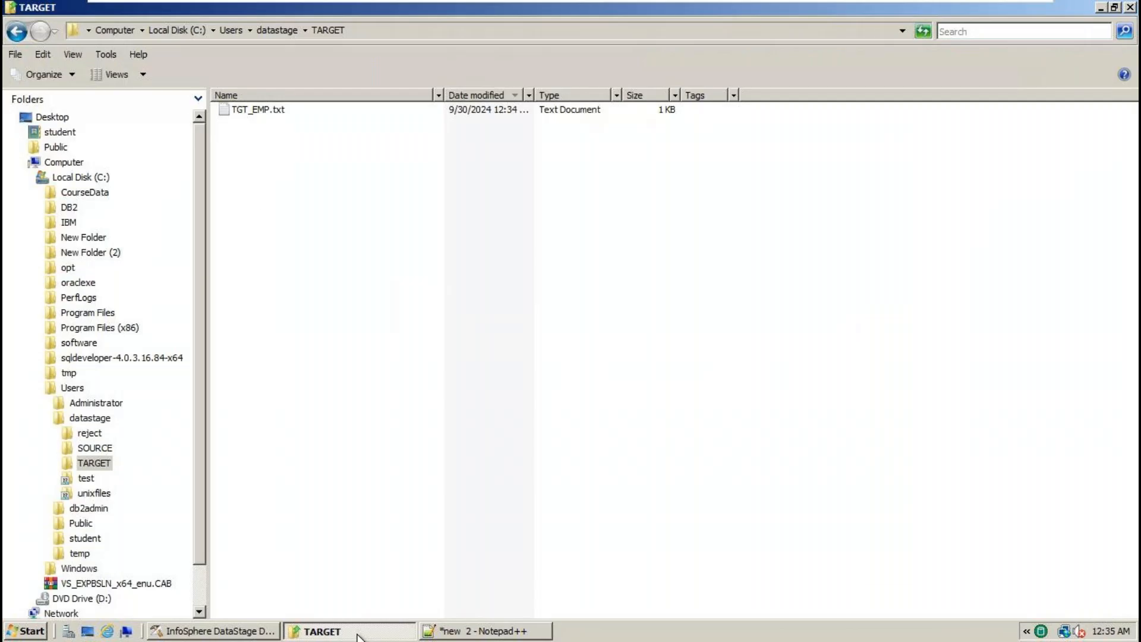
pyautogui.click(259, 115)
# - Open TGT_EMP.txt with Notepad++ and check its rows all have DEPTNO 20
pyautogui.rightClick(258, 116)
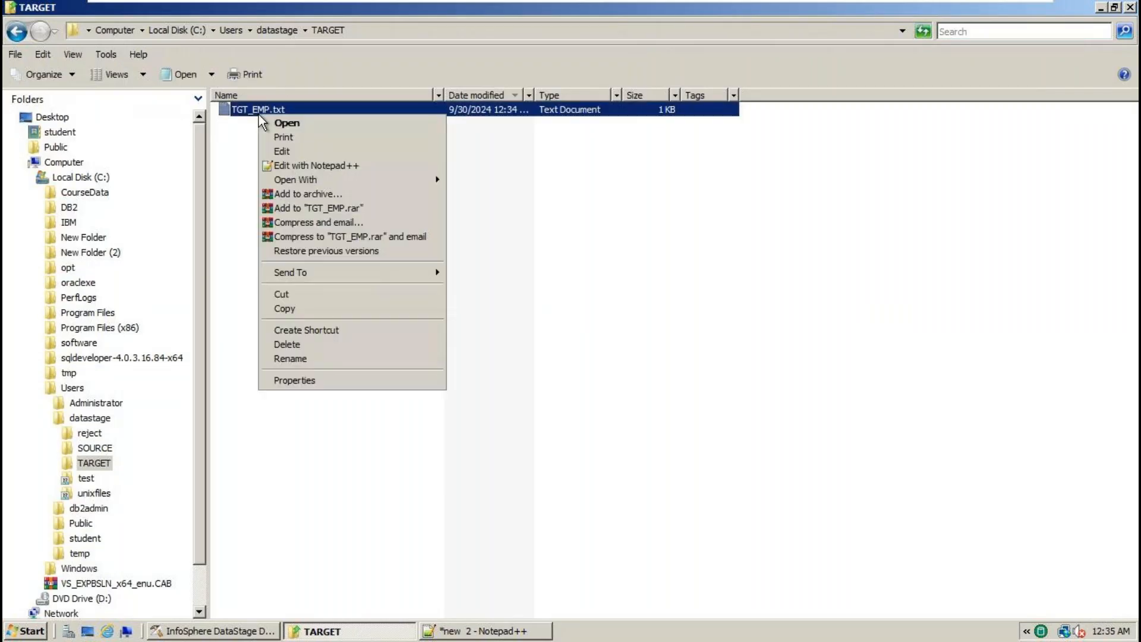
pyautogui.click(293, 167)
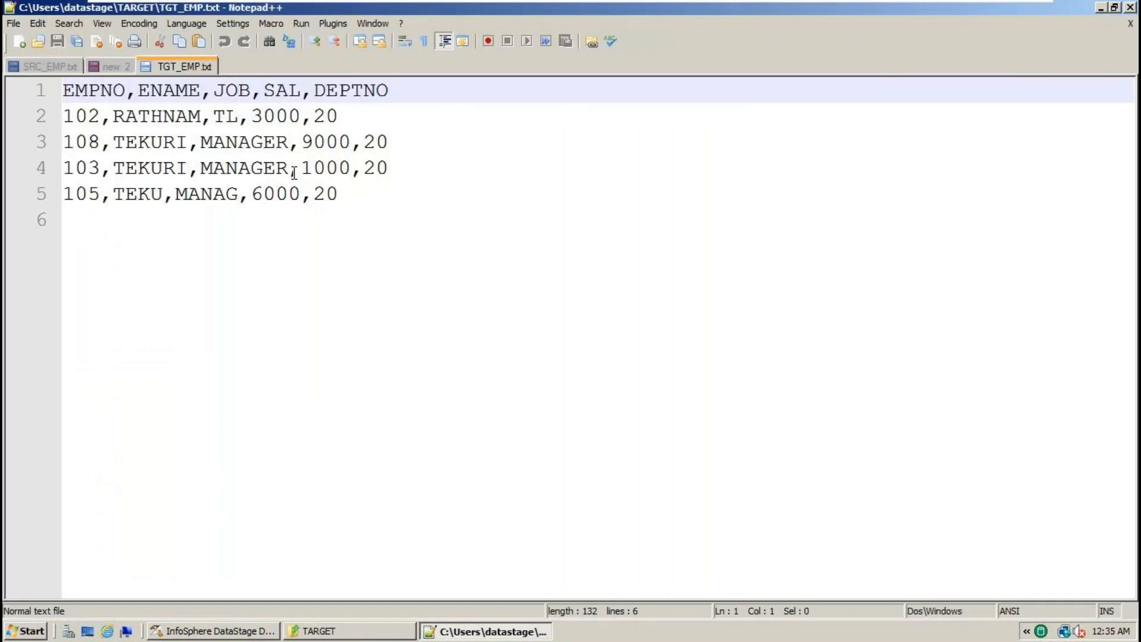
pyautogui.moveTo(340, 229); pyautogui.dragTo(100, 141)
pyautogui.moveTo(10, 110); pyautogui.dragTo(10, 87)
pyautogui.click(301, 232)
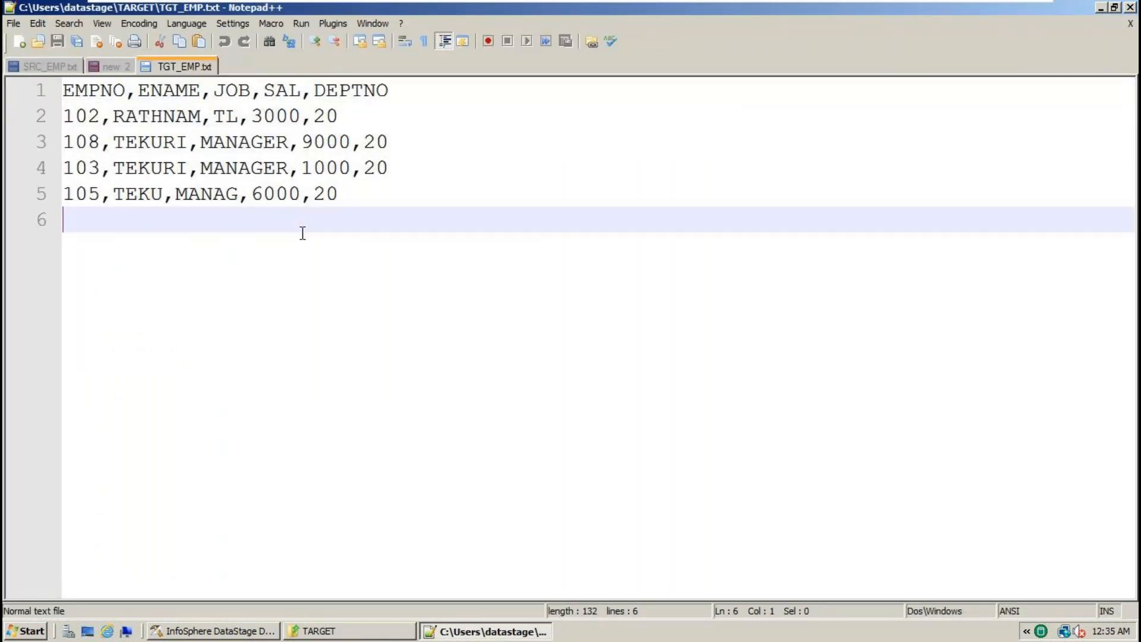
pyautogui.doubleClick(331, 115)
pyautogui.click(331, 220)
pyautogui.hotkey('ctrl', 'a')
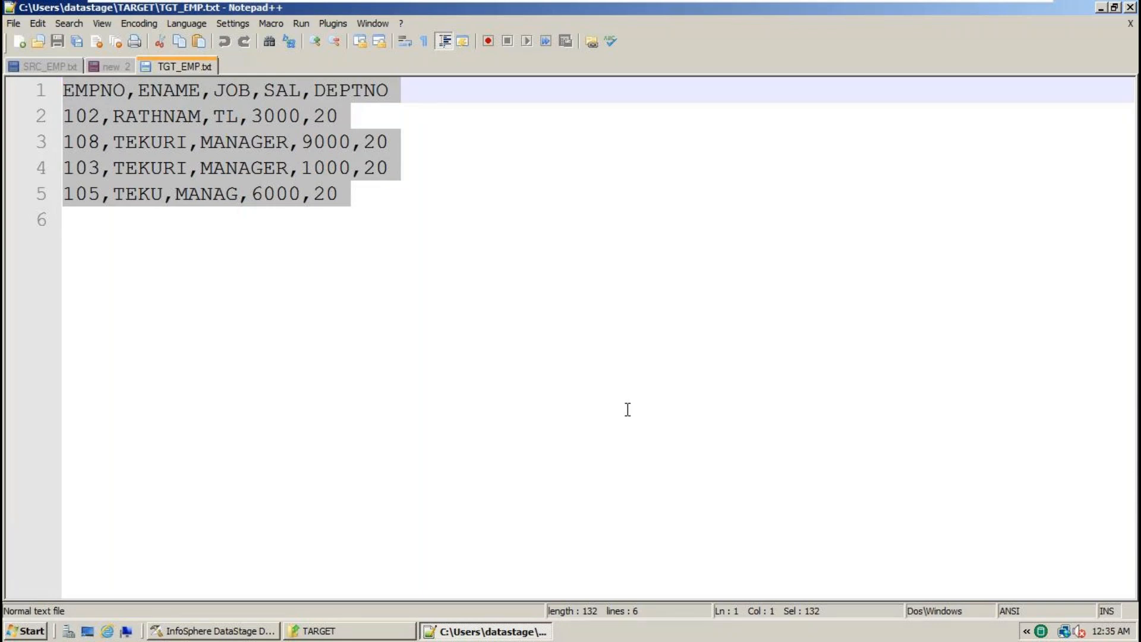
# - Rearrange Sequential_File_0, Filter_2 and Sequential_File_1 higher on the job canvas
pyautogui.click(254, 634)
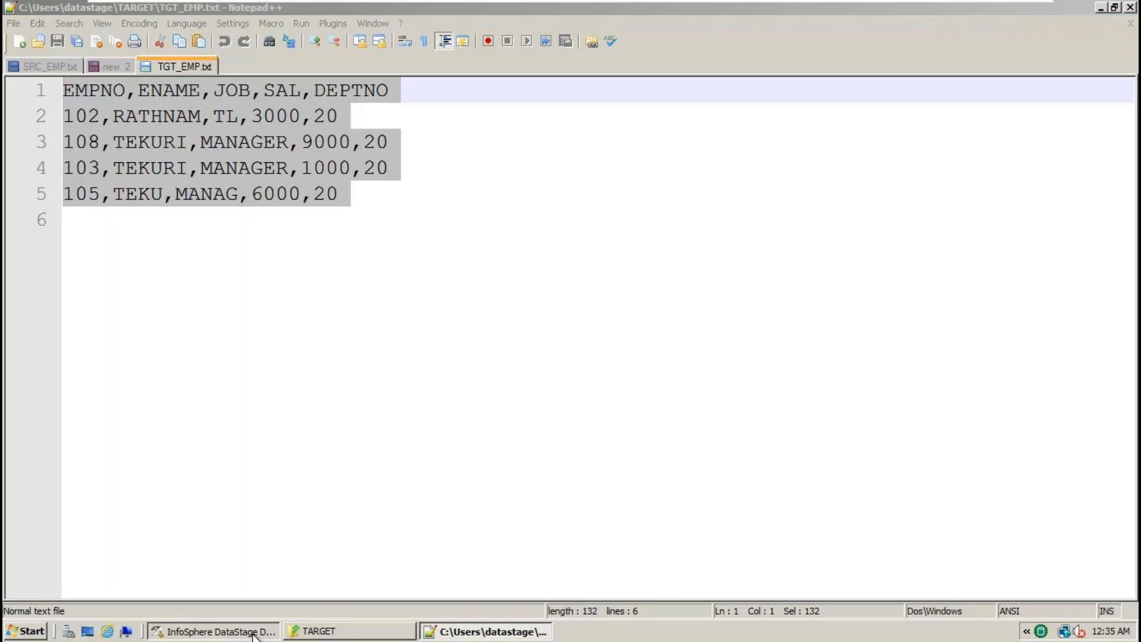
pyautogui.click(343, 327)
pyautogui.moveTo(577, 365); pyautogui.dragTo(554, 325)
pyautogui.moveTo(858, 334); pyautogui.dragTo(859, 274)
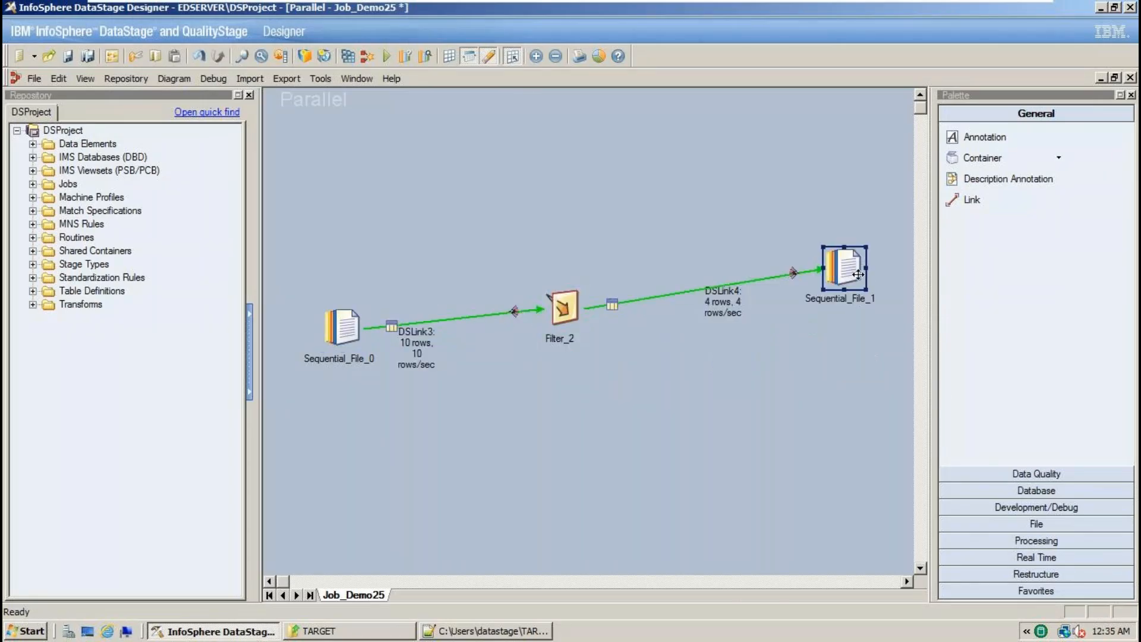
pyautogui.moveTo(358, 326); pyautogui.dragTo(339, 305)
# - Compare against SRC_EMP.txt by highlighting its DEPTNO 10, 20 and 30 rows
pyautogui.click(454, 631)
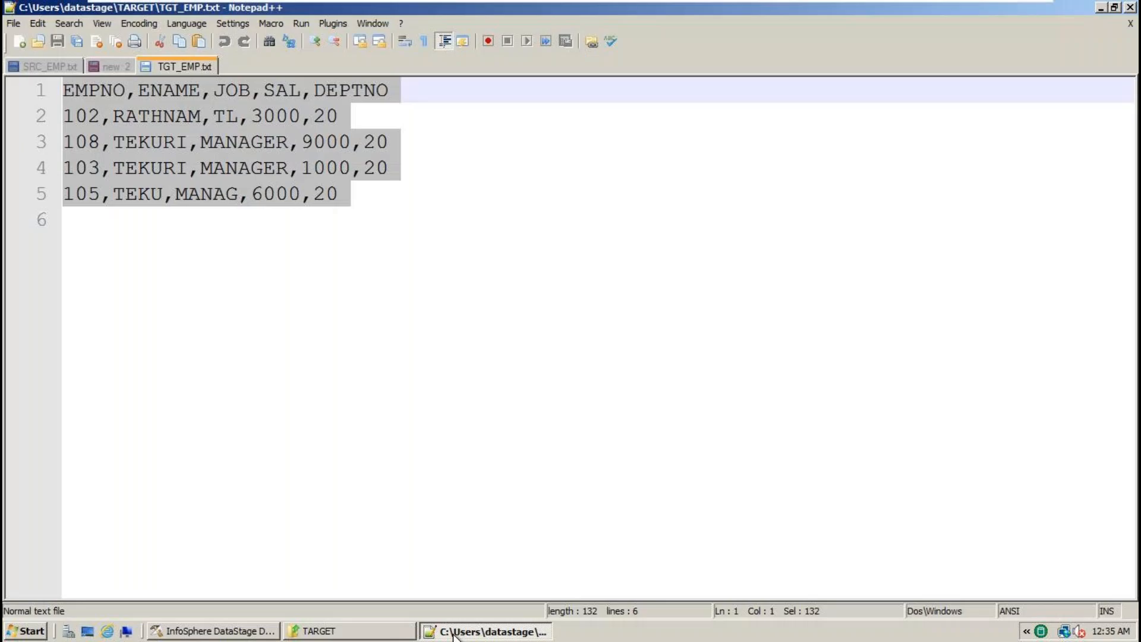
pyautogui.click(45, 66)
pyautogui.click(392, 352)
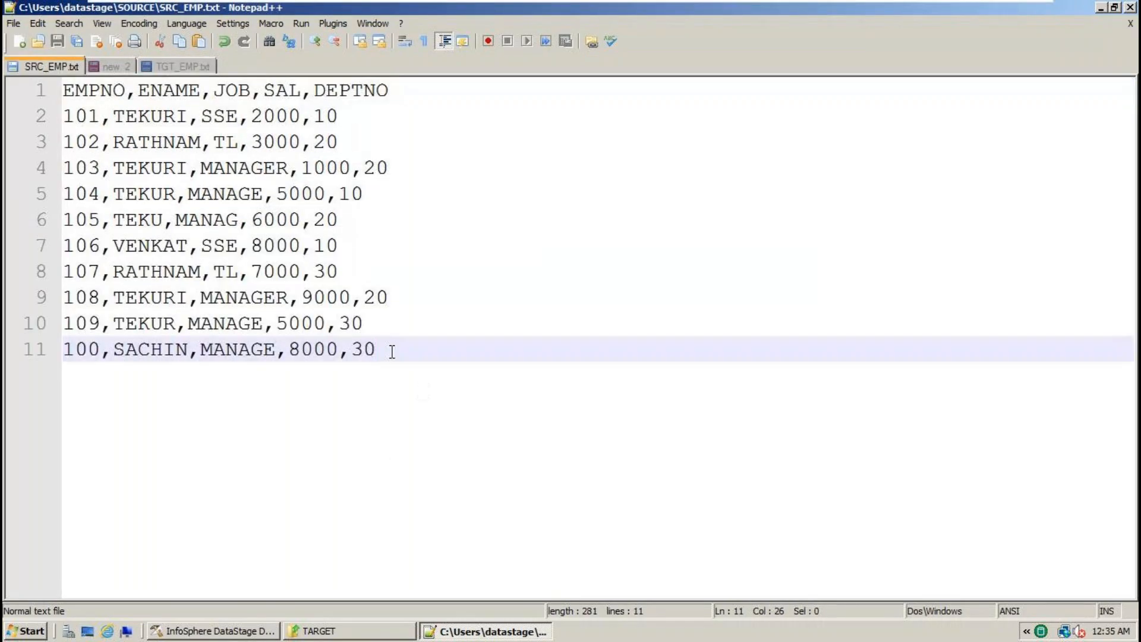
pyautogui.doubleClick(330, 116)
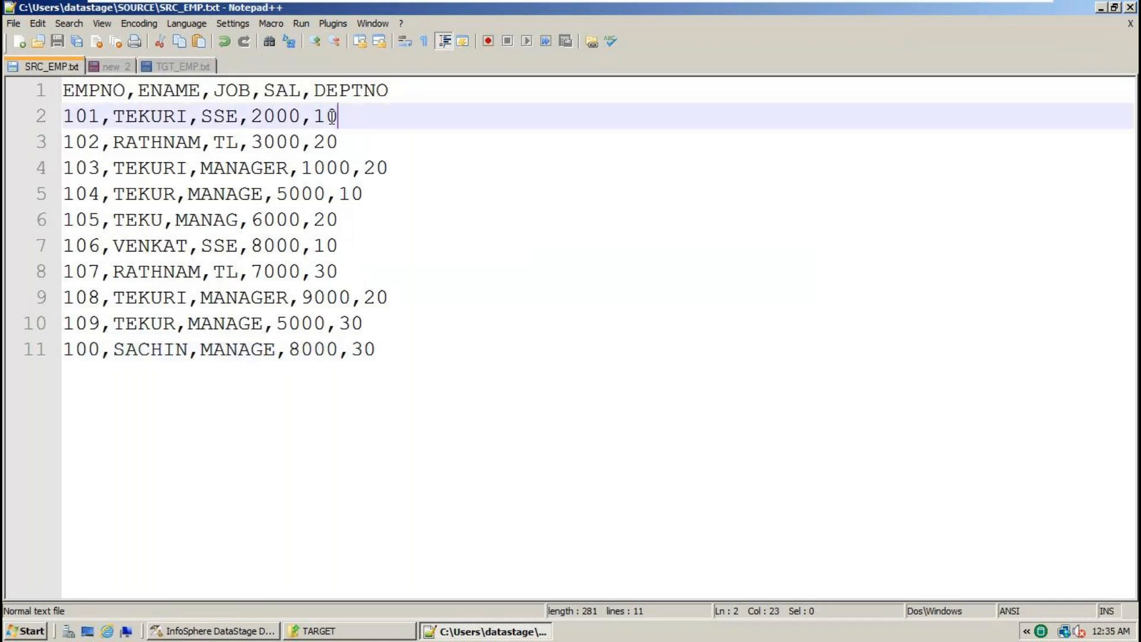
pyautogui.doubleClick(372, 169)
pyautogui.doubleClick(362, 351)
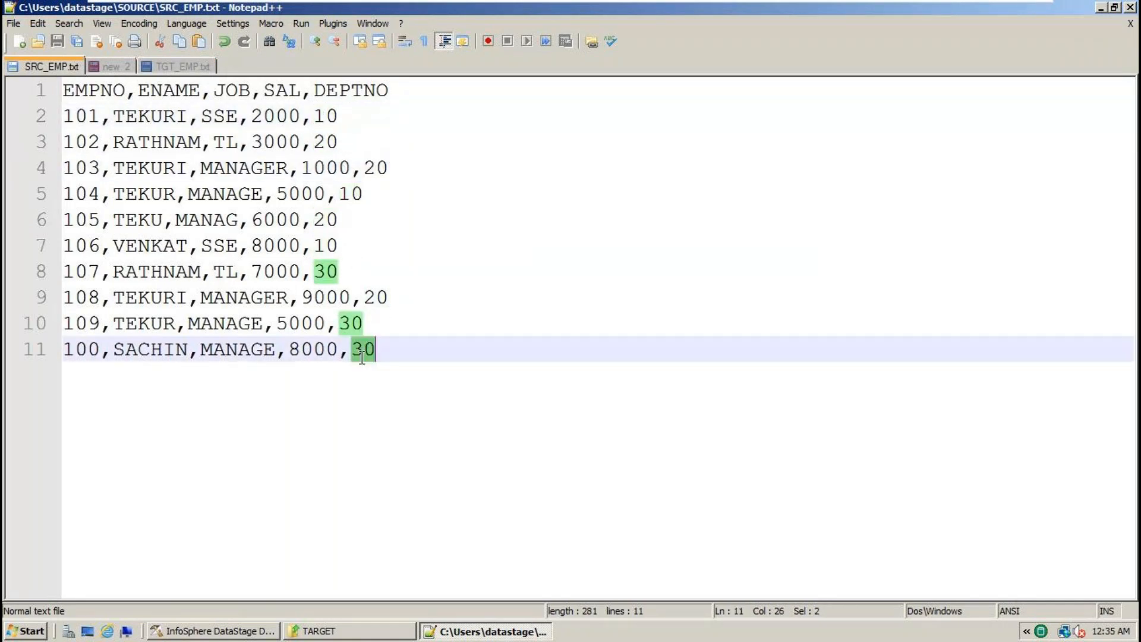
pyautogui.click(325, 635)
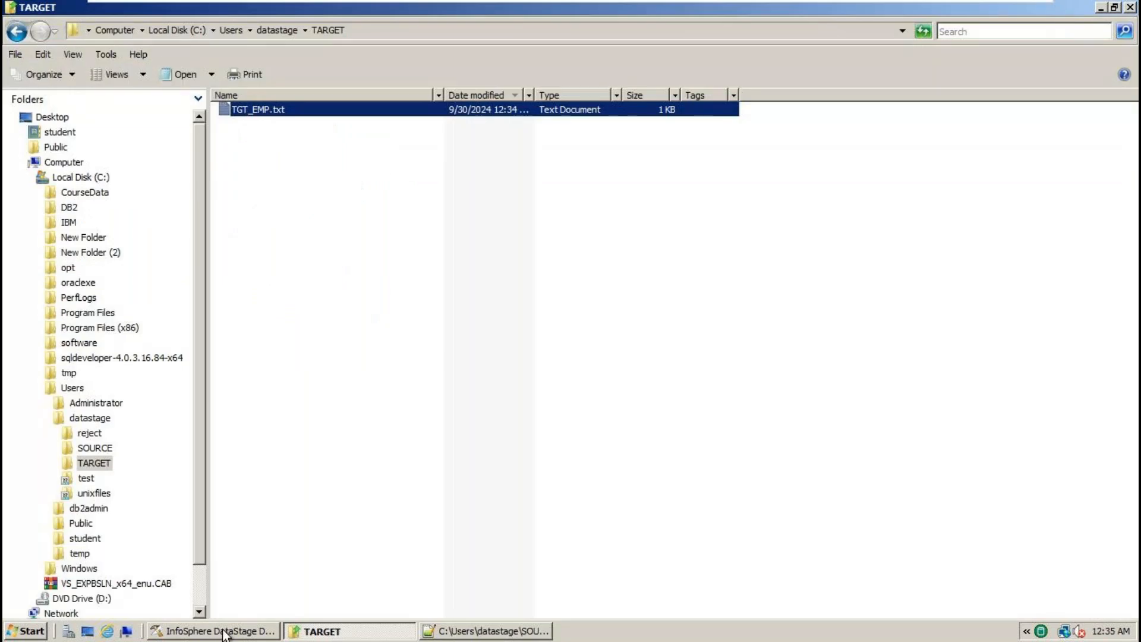
# - Confirm TGT_EMP.txt is TARGET's only file, then select Sequential_File_1 on the Job_Demo25 canvas
pyautogui.click(223, 631)
pyautogui.moveTo(775, 372); pyautogui.dragTo(852, 486)
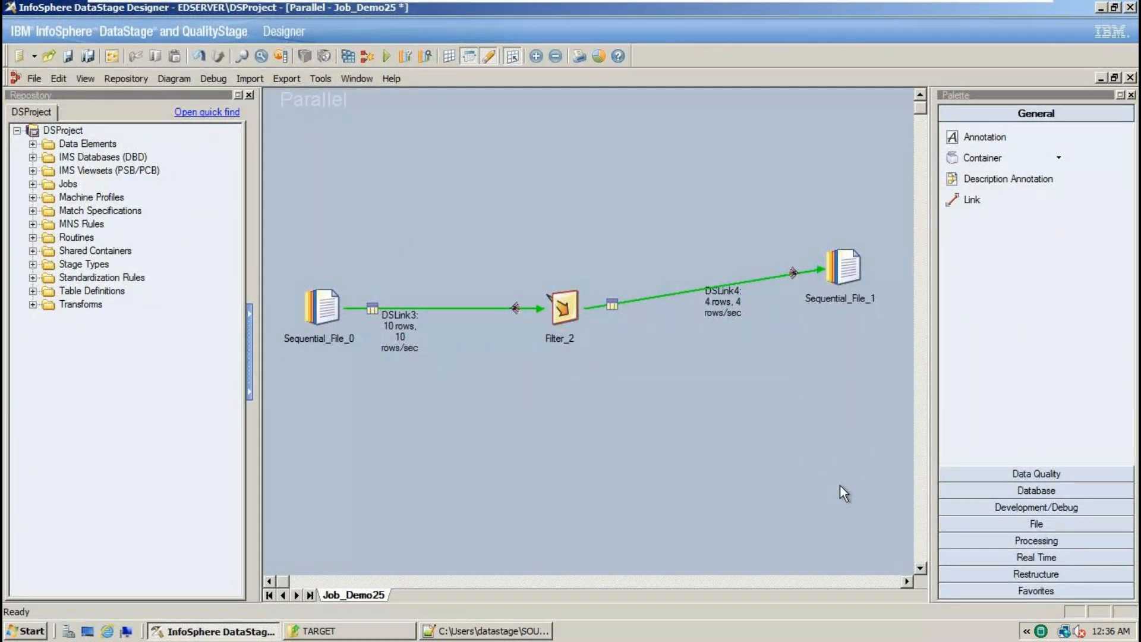
pyautogui.click(351, 630)
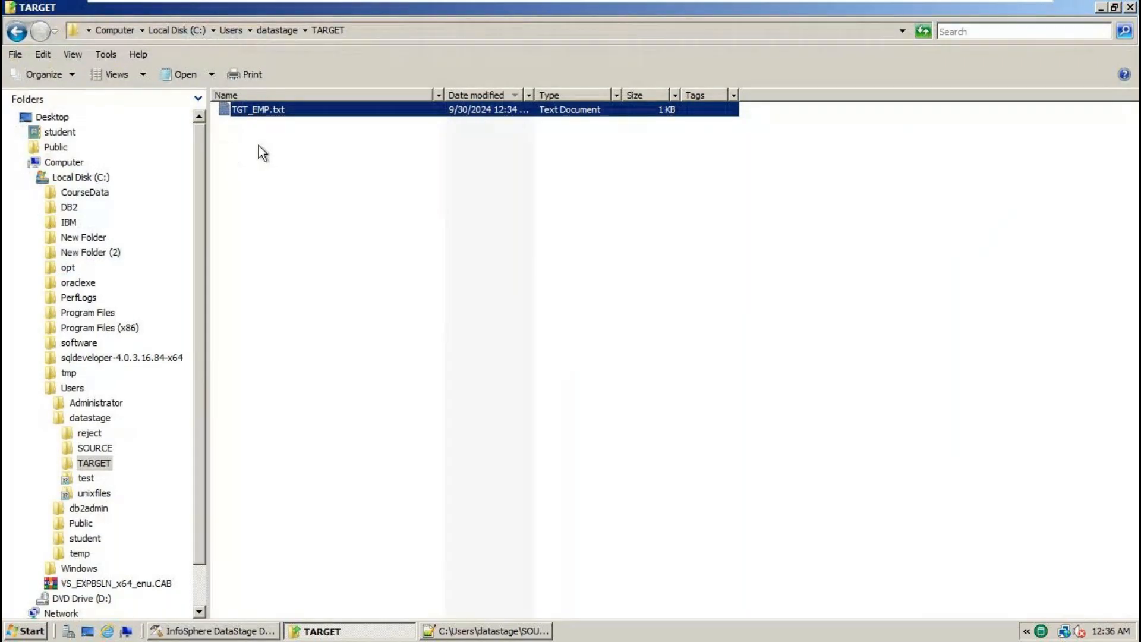
pyautogui.click(258, 145)
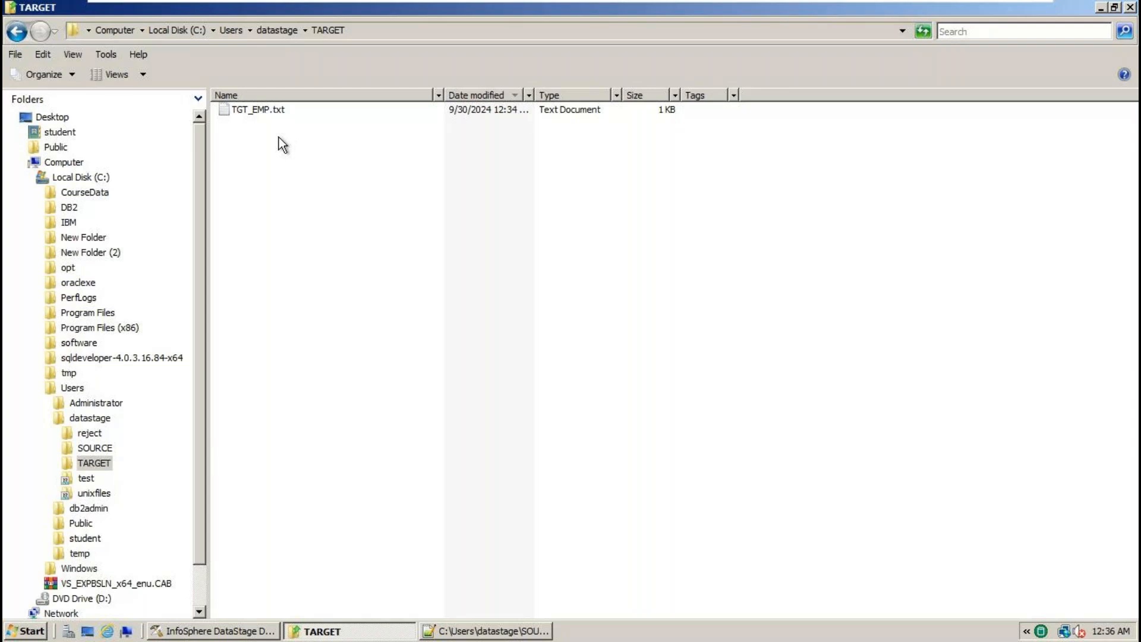
pyautogui.click(256, 630)
pyautogui.click(846, 274)
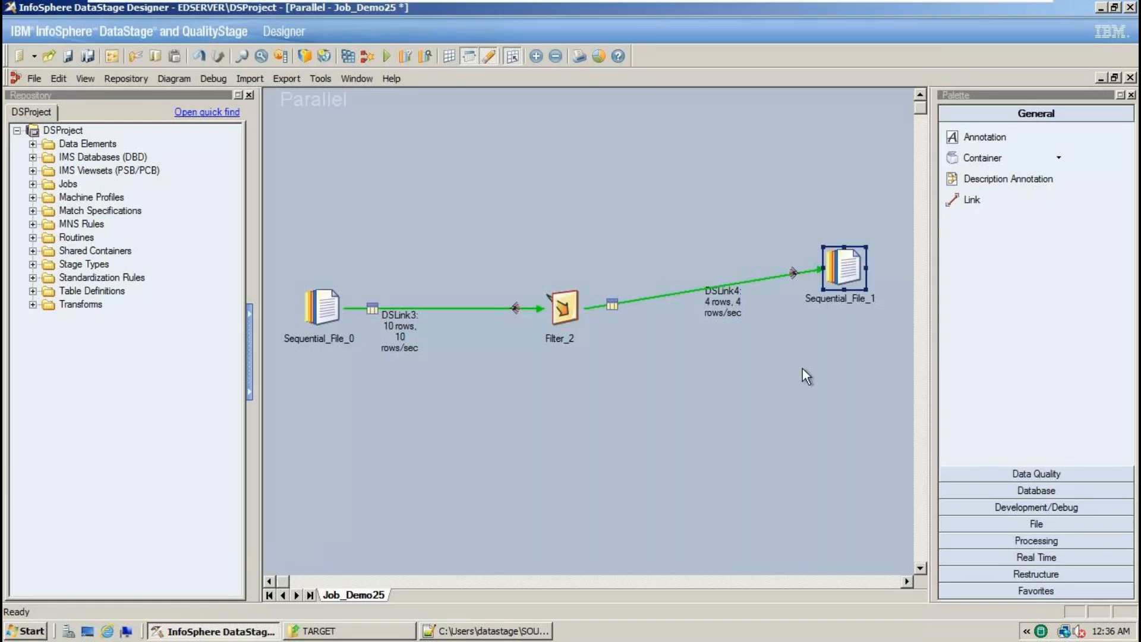
# - Add a new Sequential File stage, Sequential_File_5, to the job canvas from the File palette
pyautogui.moveTo(797, 367); pyautogui.dragTo(854, 505)
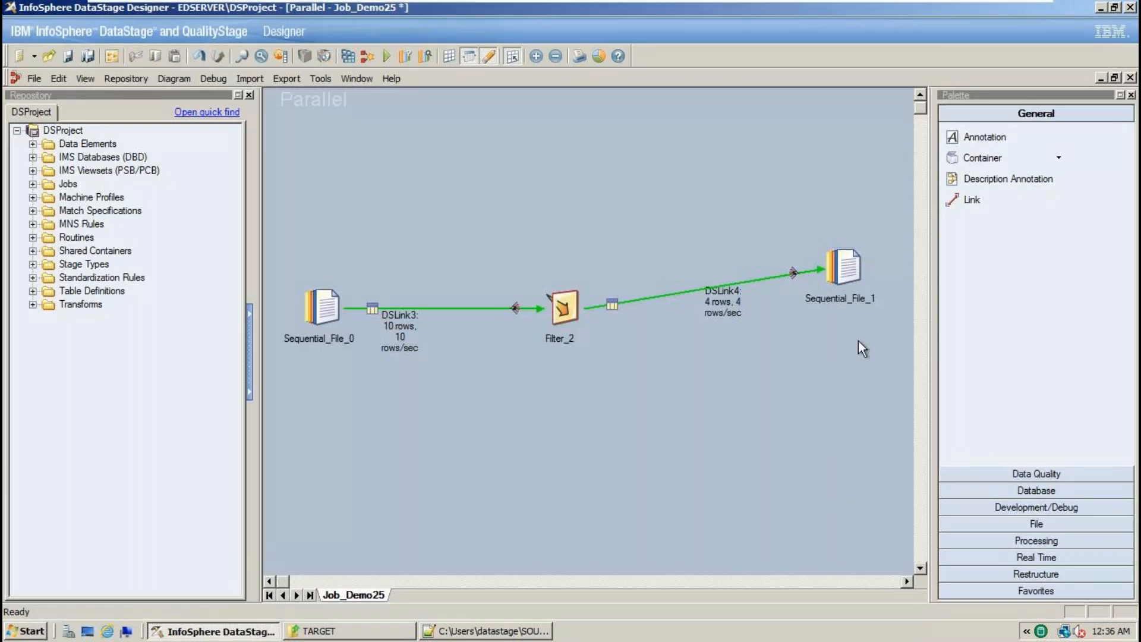
pyautogui.moveTo(790, 379); pyautogui.dragTo(833, 490)
pyautogui.click(1041, 522)
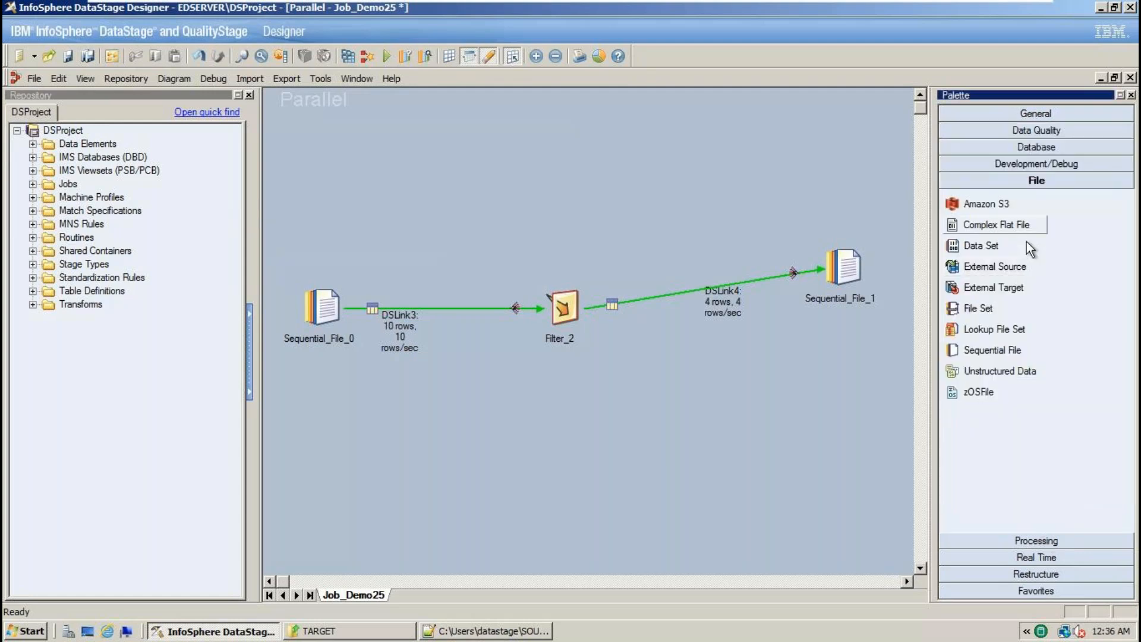
pyautogui.moveTo(1013, 354); pyautogui.dragTo(858, 429)
pyautogui.moveTo(992, 350); pyautogui.dragTo(830, 443)
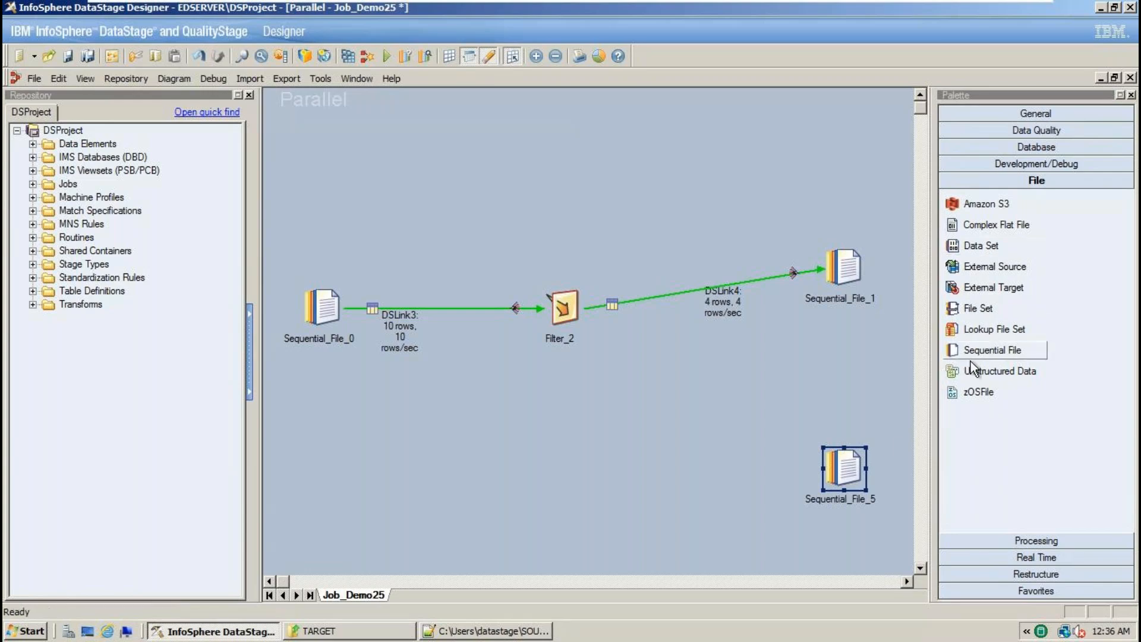
# - Draw link DSLink6 from Filter_2 to Sequential_File_5 with the General Link tool
pyautogui.click(572, 307)
pyautogui.click(856, 467)
pyautogui.click(1040, 115)
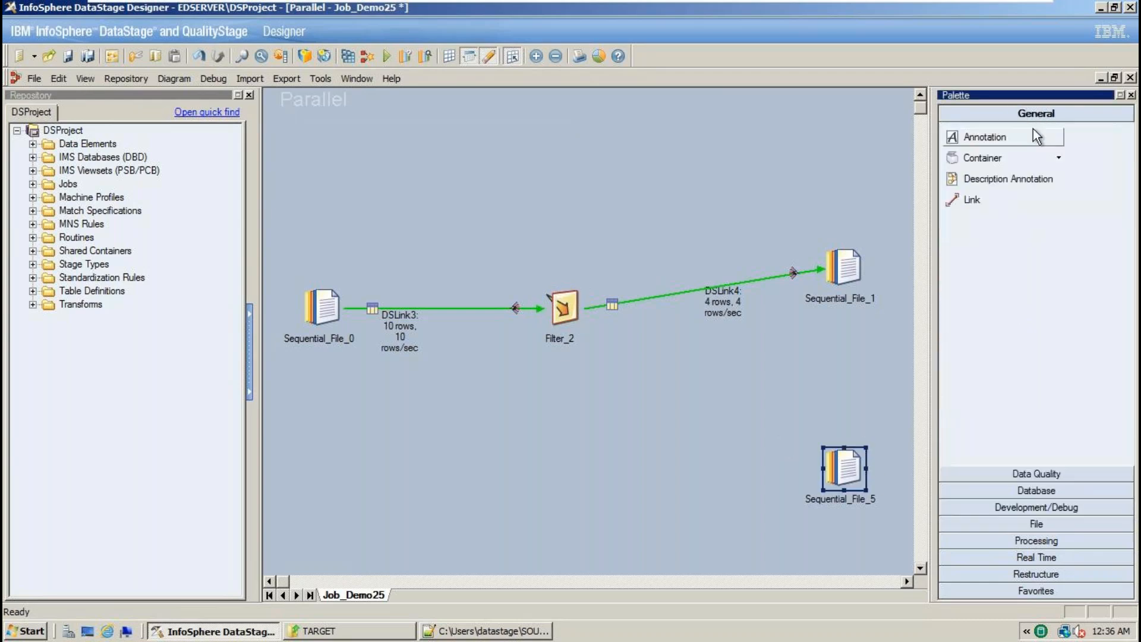
pyautogui.click(978, 202)
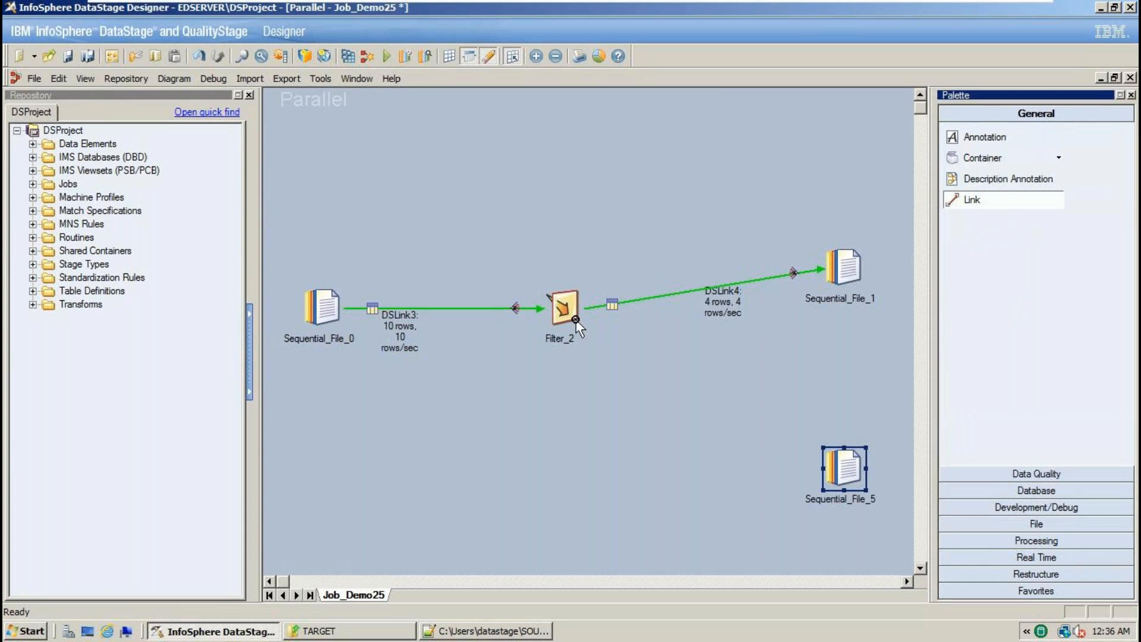
pyautogui.moveTo(567, 309); pyautogui.dragTo(851, 472)
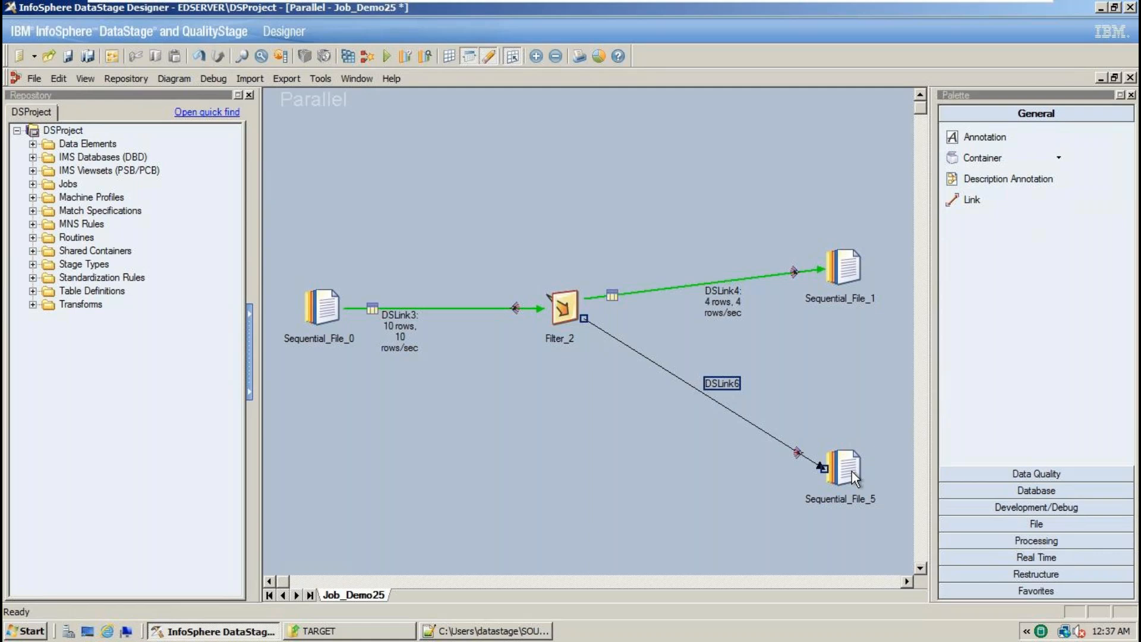
# - Set Sequential_File_5's output file to REJECTED_DATA_EMP.txt in the TARGET folder
pyautogui.doubleClick(849, 469)
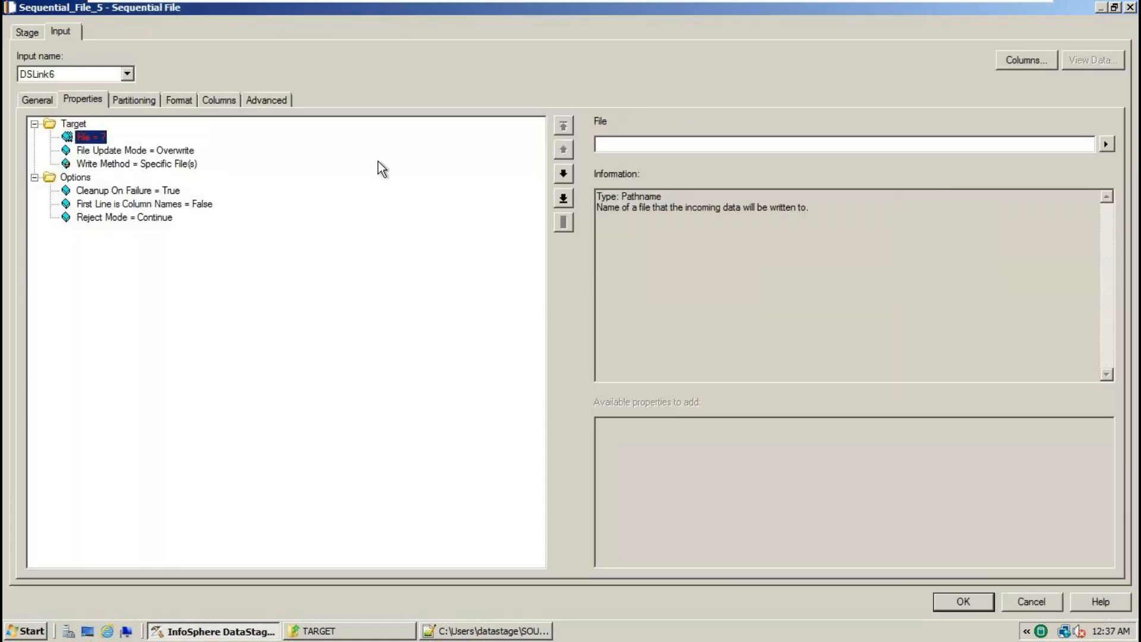
pyautogui.click(1105, 144)
pyautogui.click(1076, 171)
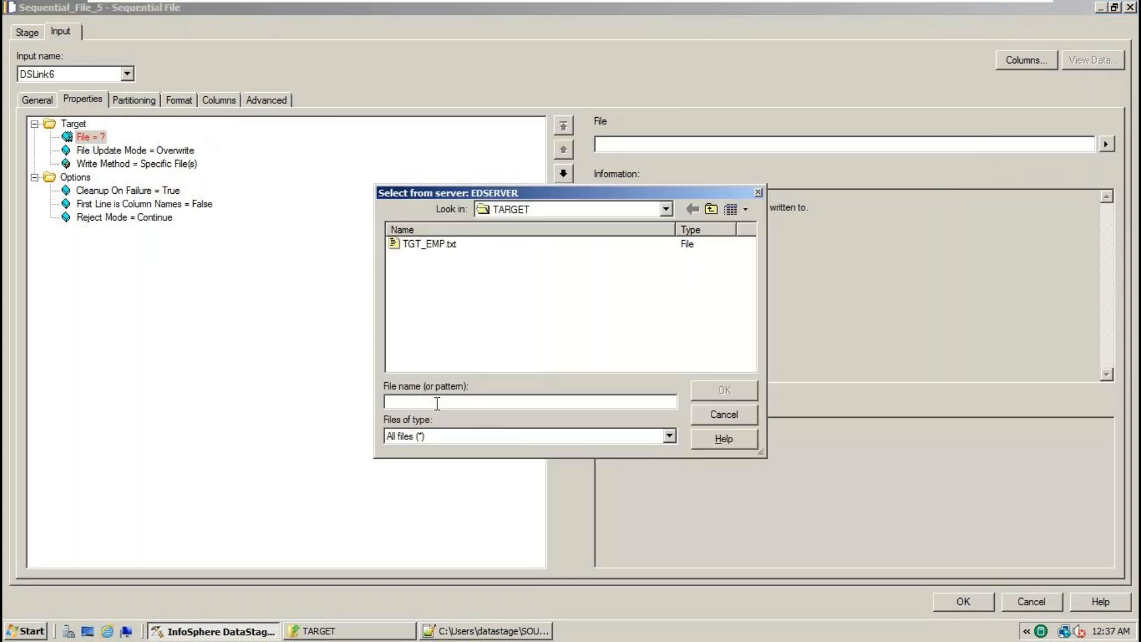
pyautogui.write('REJE')
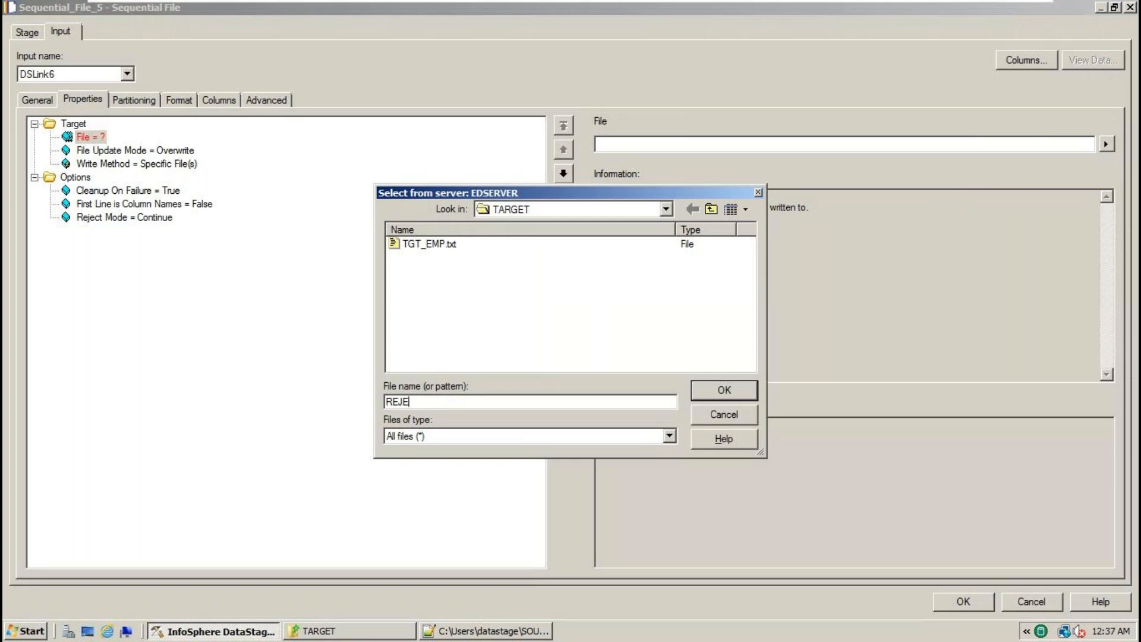
pyautogui.write('CTED_DATA_EMP.txt')
pyautogui.moveTo(522, 400); pyautogui.dragTo(371, 395)
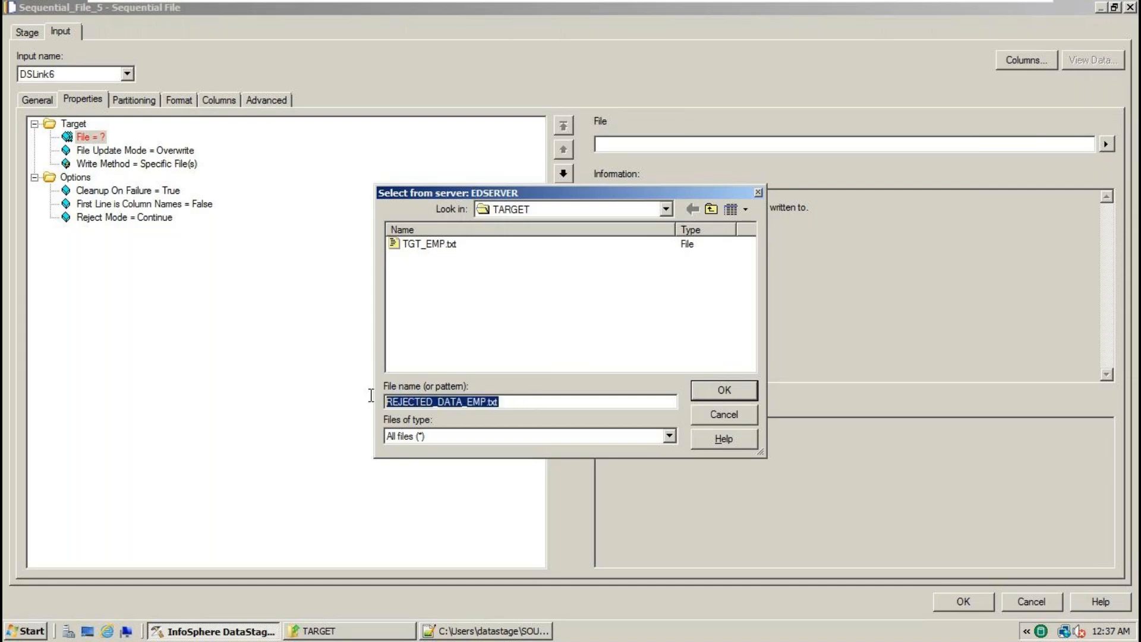
pyautogui.click(730, 390)
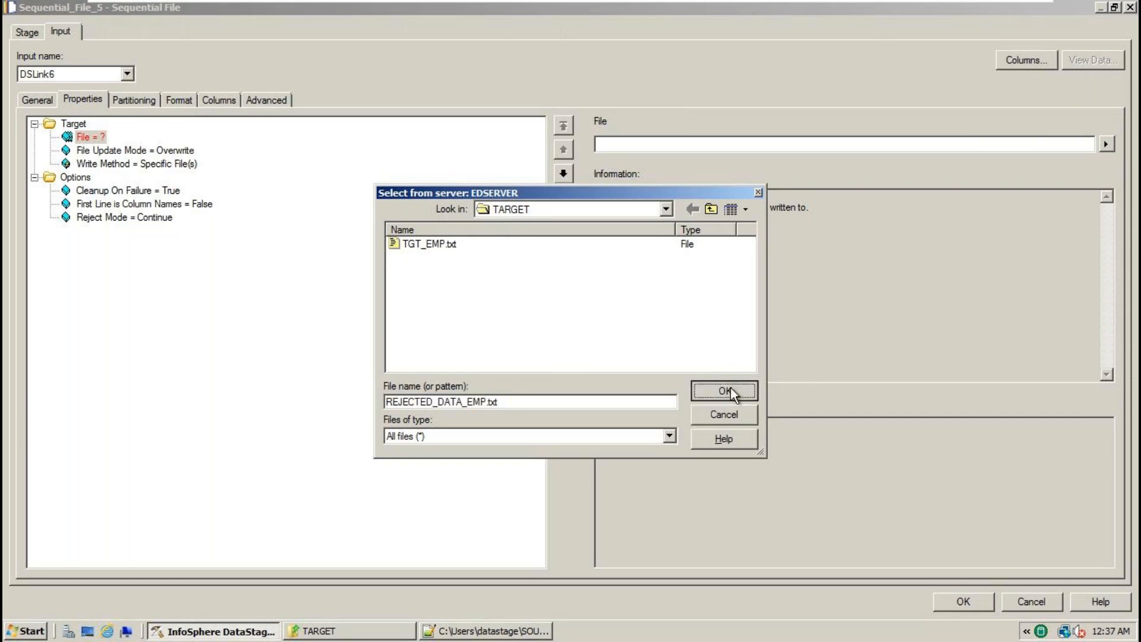
# - Set First Line is Column Names to True
pyautogui.click(198, 209)
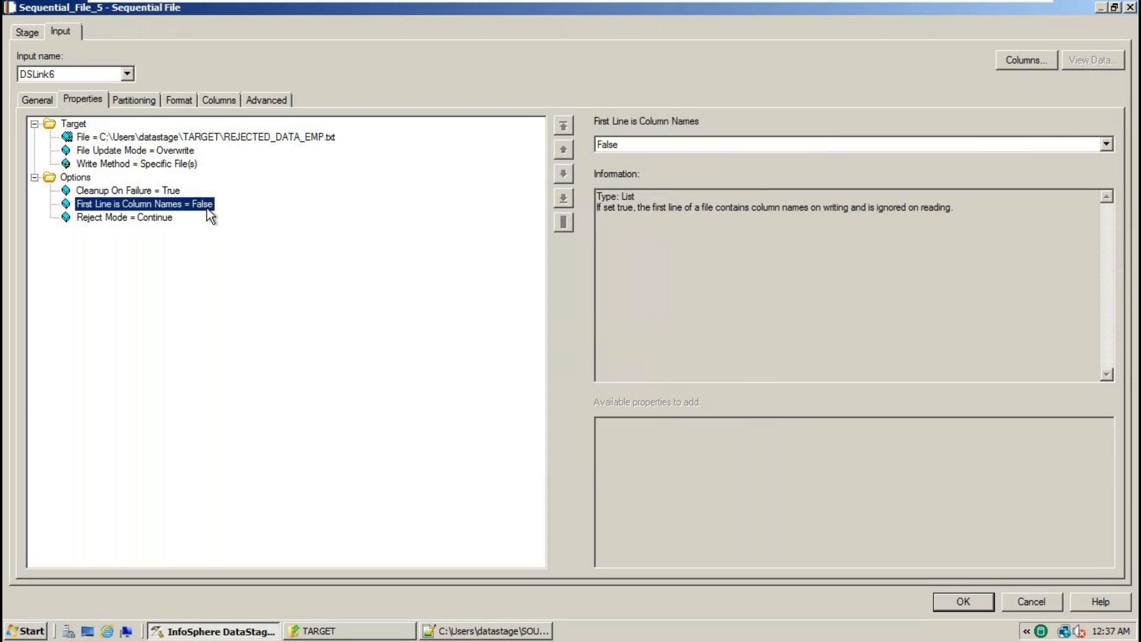
pyautogui.click(1106, 145)
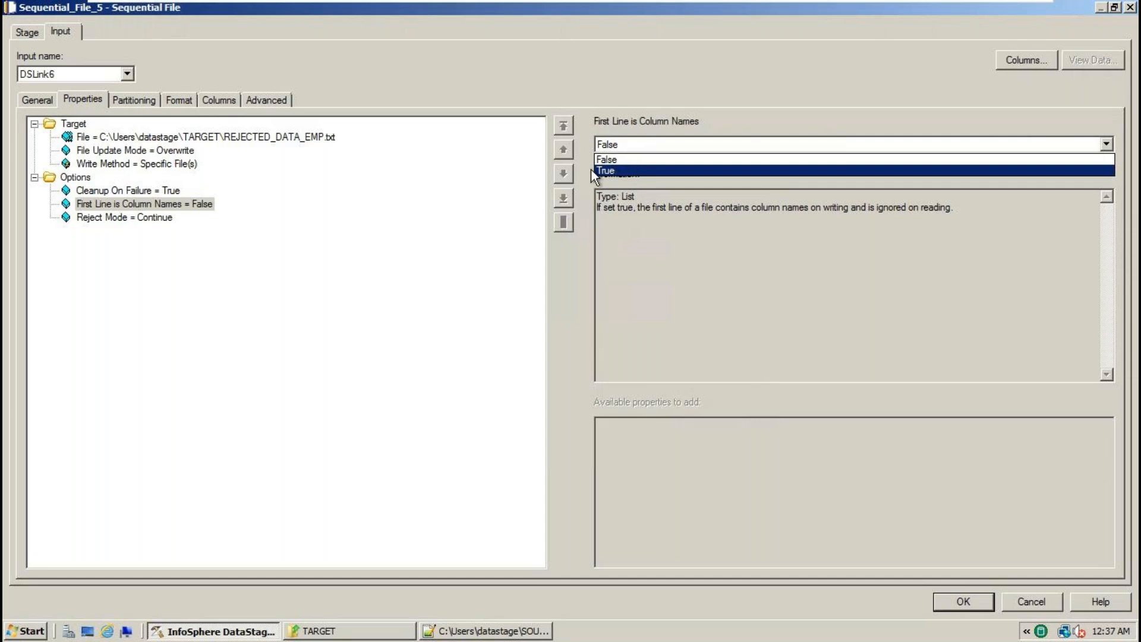
pyautogui.click(611, 171)
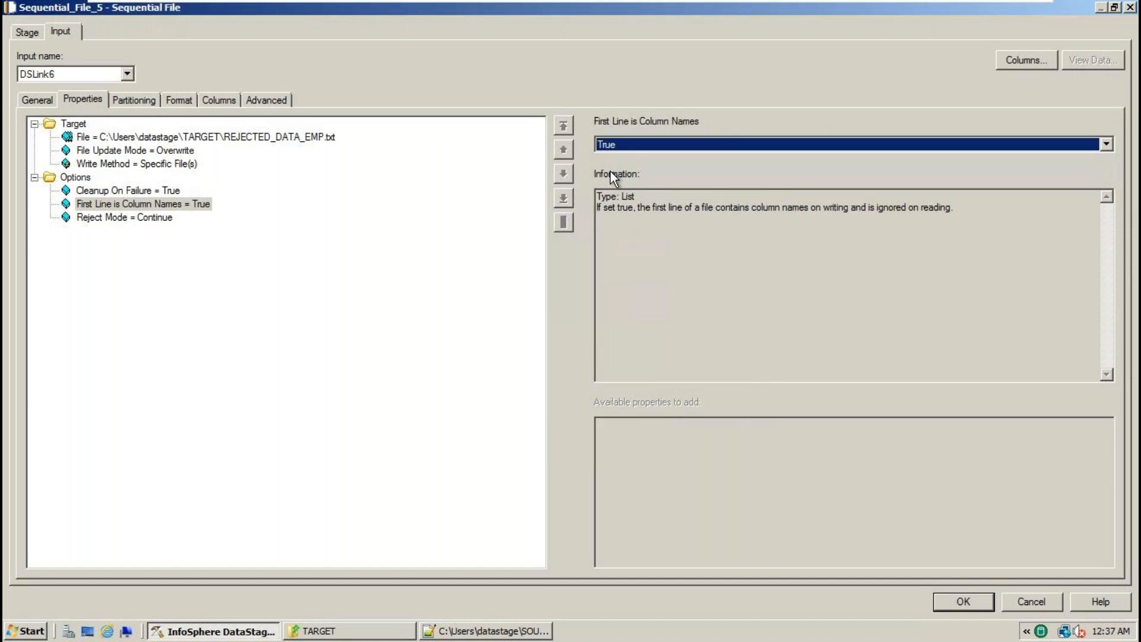
pyautogui.click(653, 142)
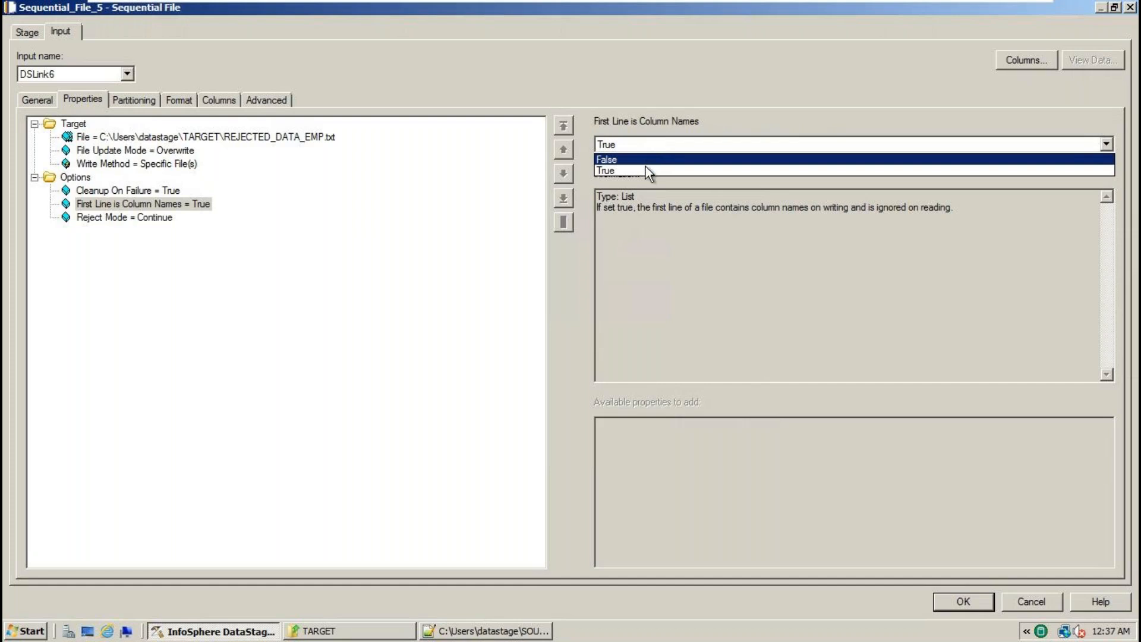
pyautogui.click(645, 170)
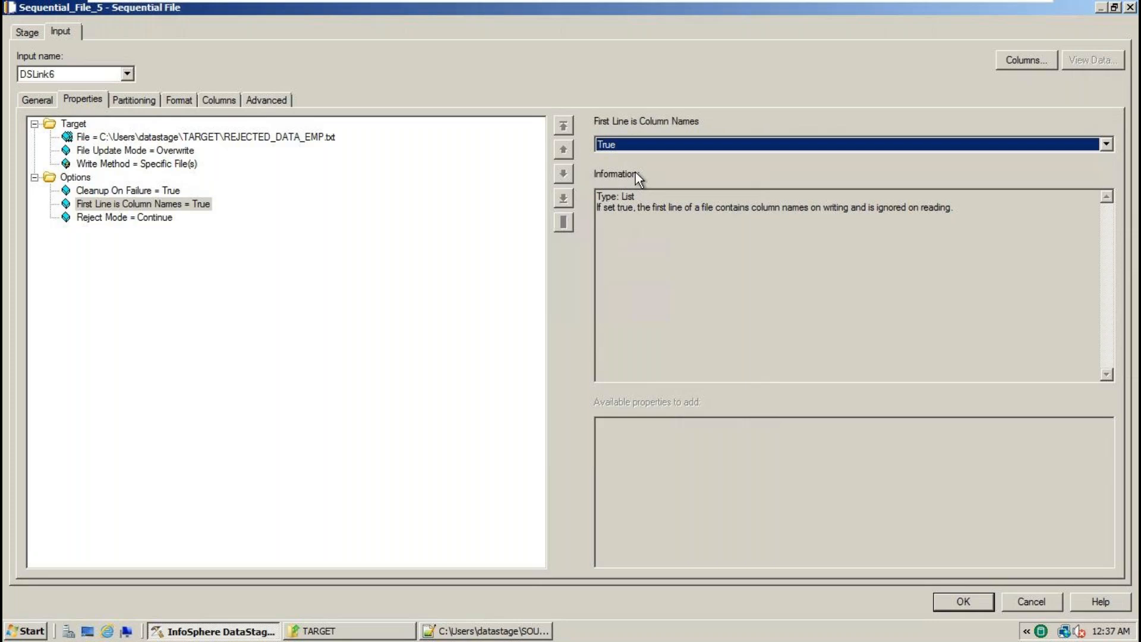
# - Set the Format Quote option to none and apply the stage settings
pyautogui.click(180, 102)
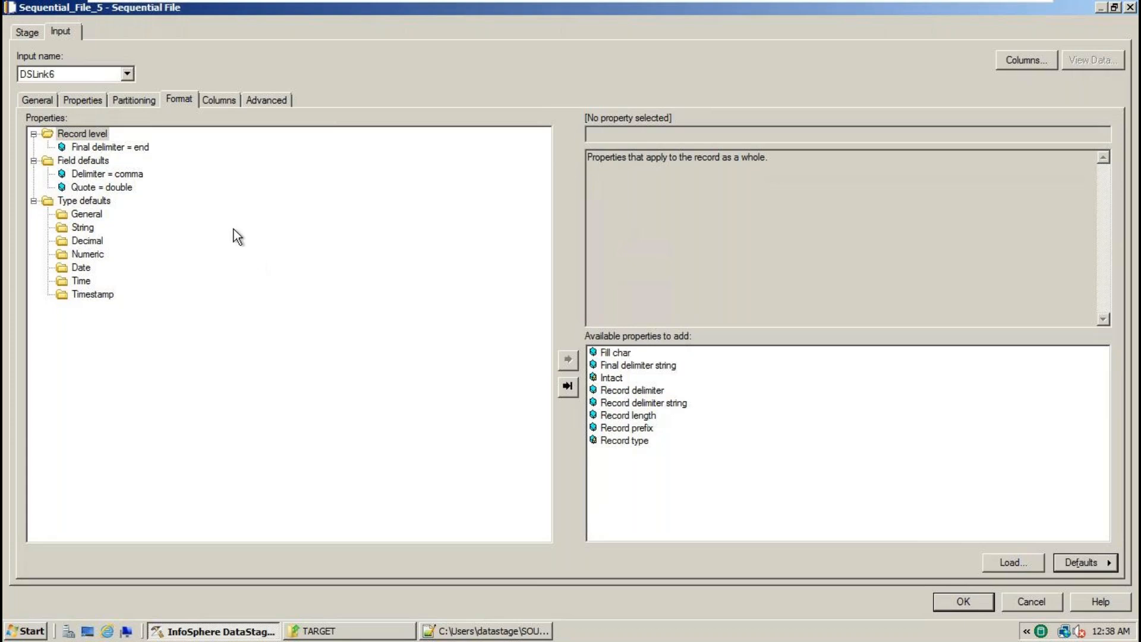
pyautogui.click(122, 189)
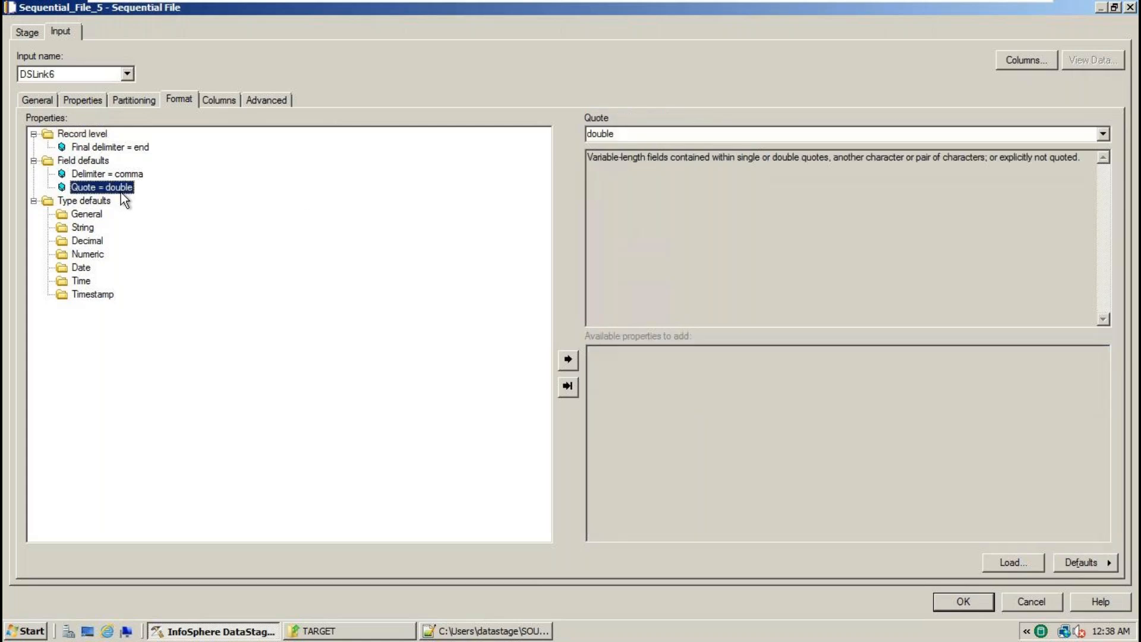
pyautogui.click(1103, 133)
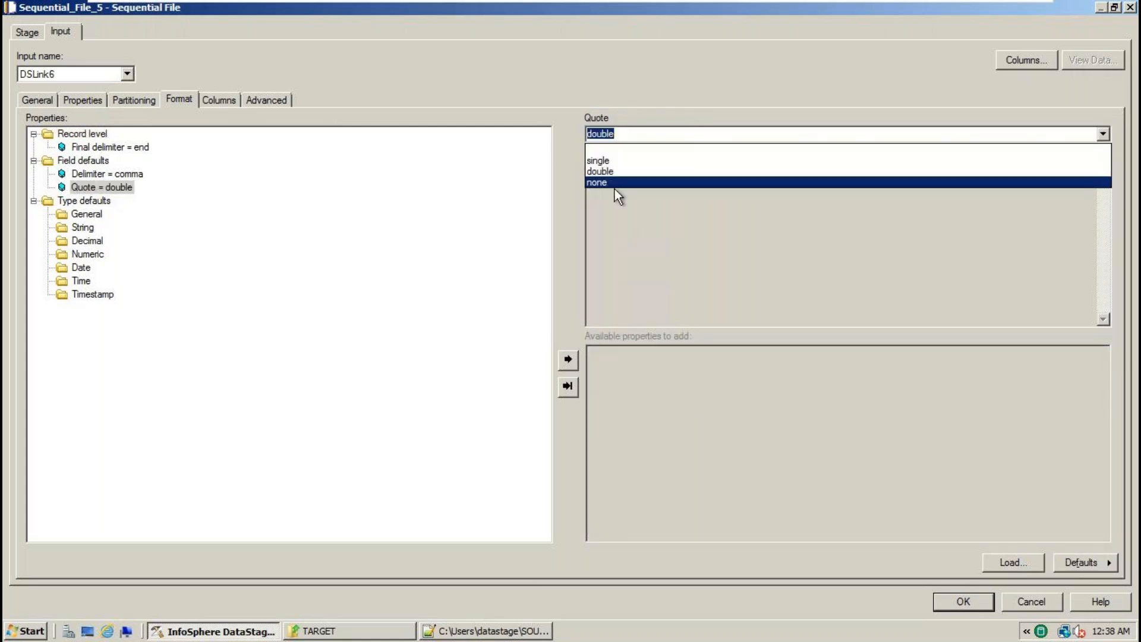
pyautogui.click(604, 182)
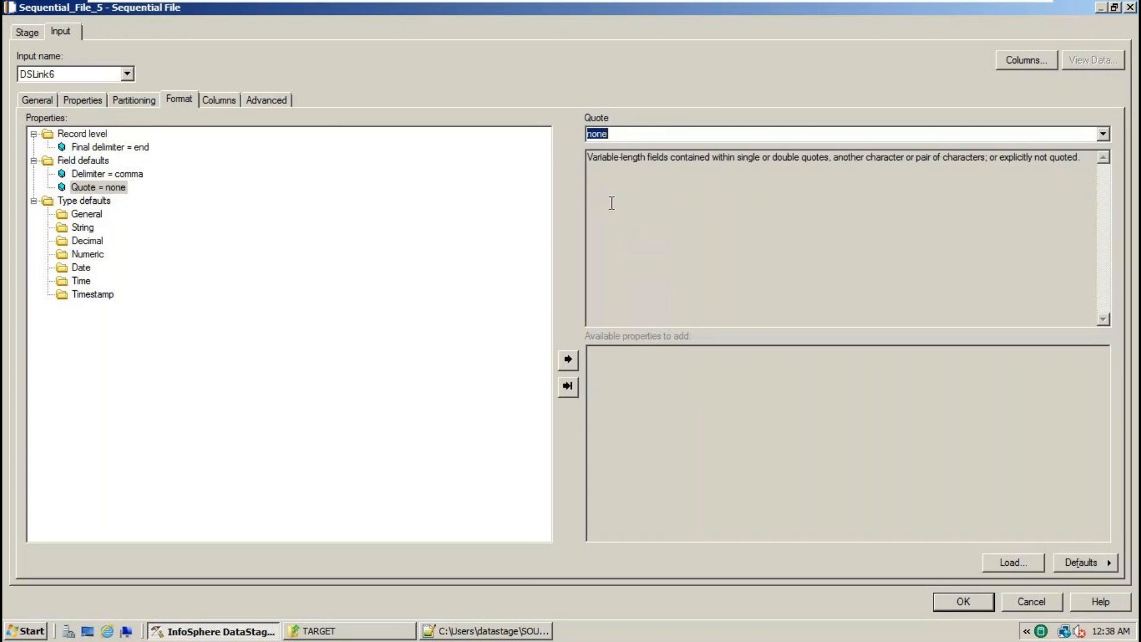
pyautogui.click(949, 601)
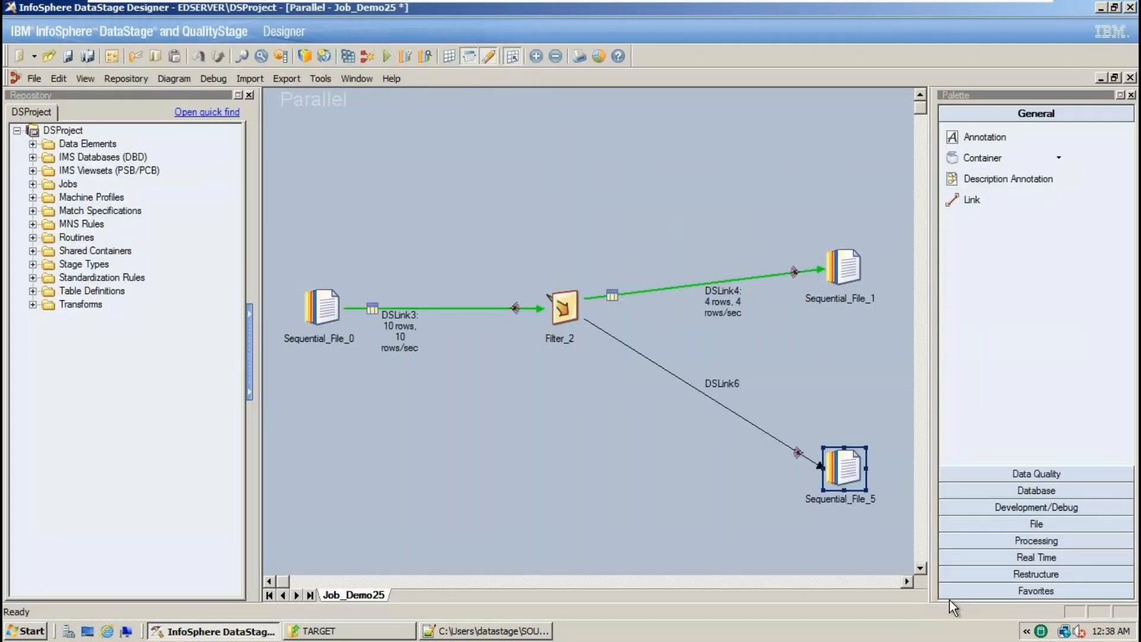
# - Convert DSLink6 into a dashed reject link with Convert to Reject, then nudge Sequential_File_1 up
pyautogui.doubleClick(844, 467)
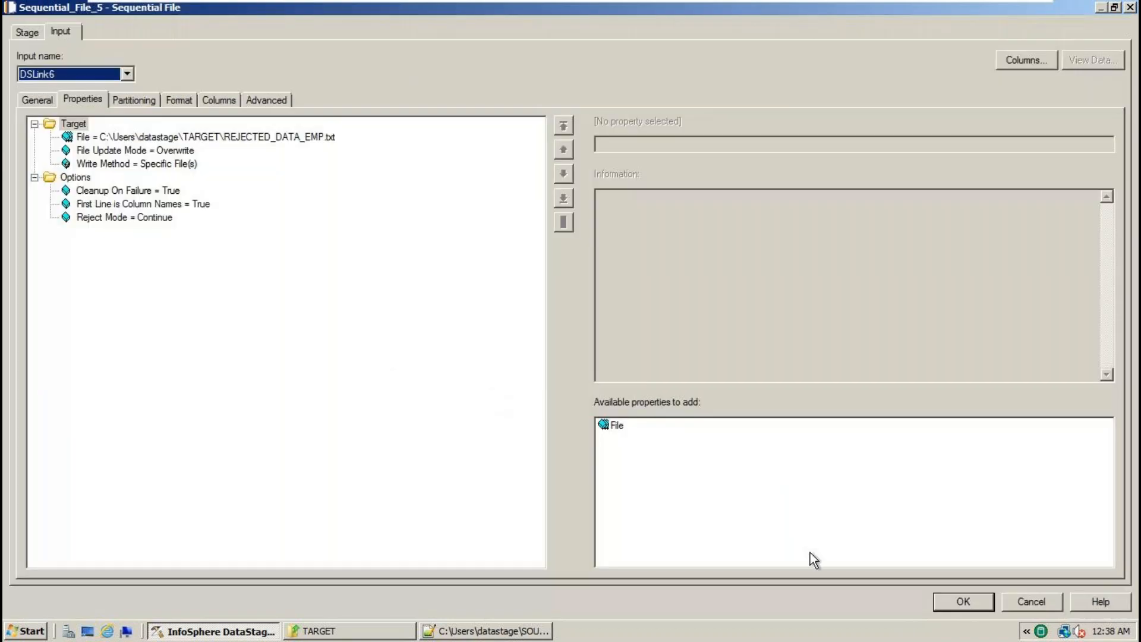
pyautogui.click(947, 606)
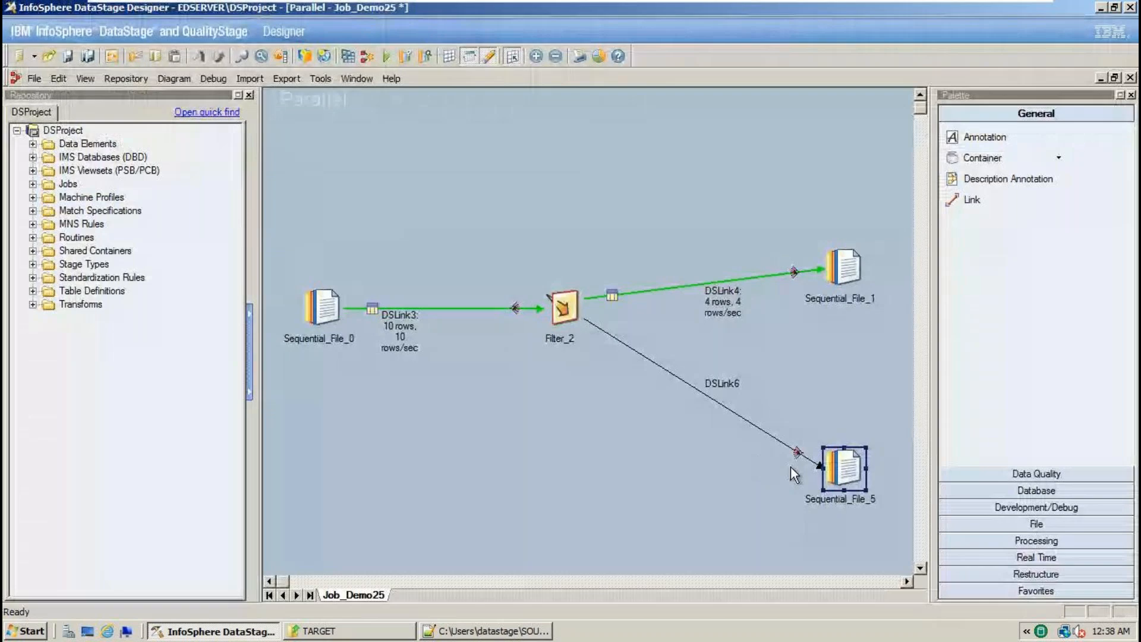
pyautogui.click(818, 465)
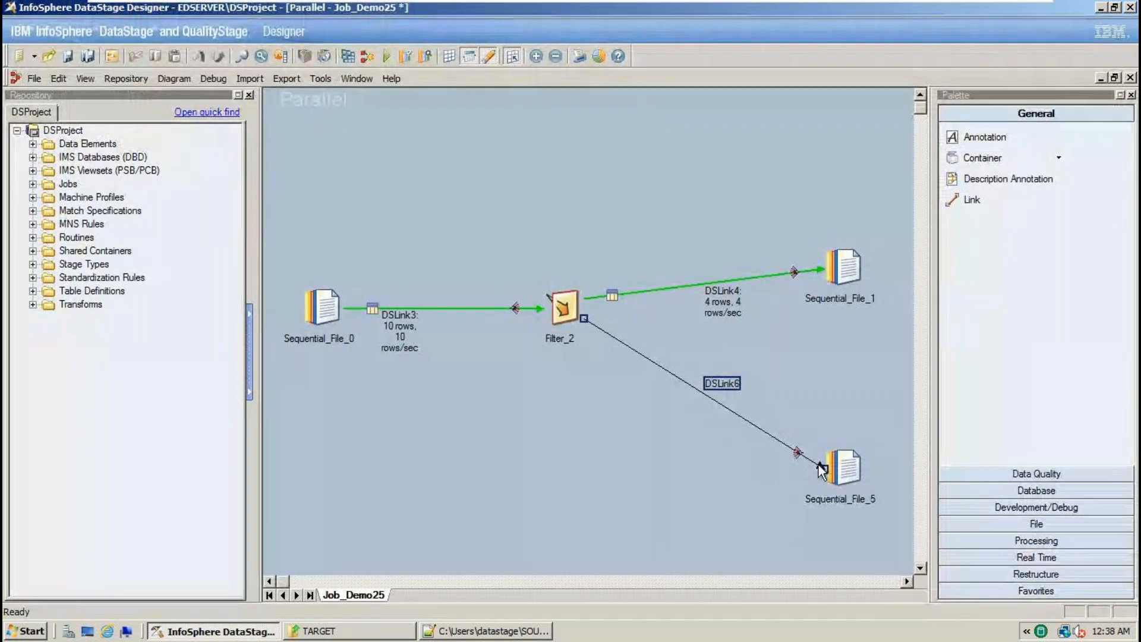
pyautogui.rightClick(822, 470)
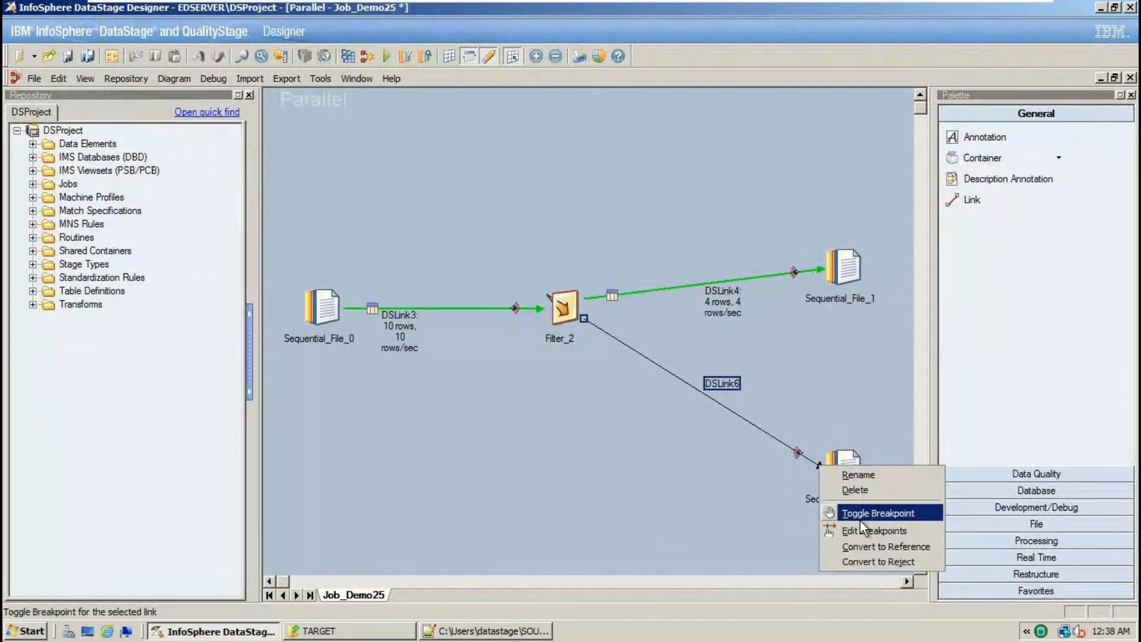
pyautogui.click(862, 558)
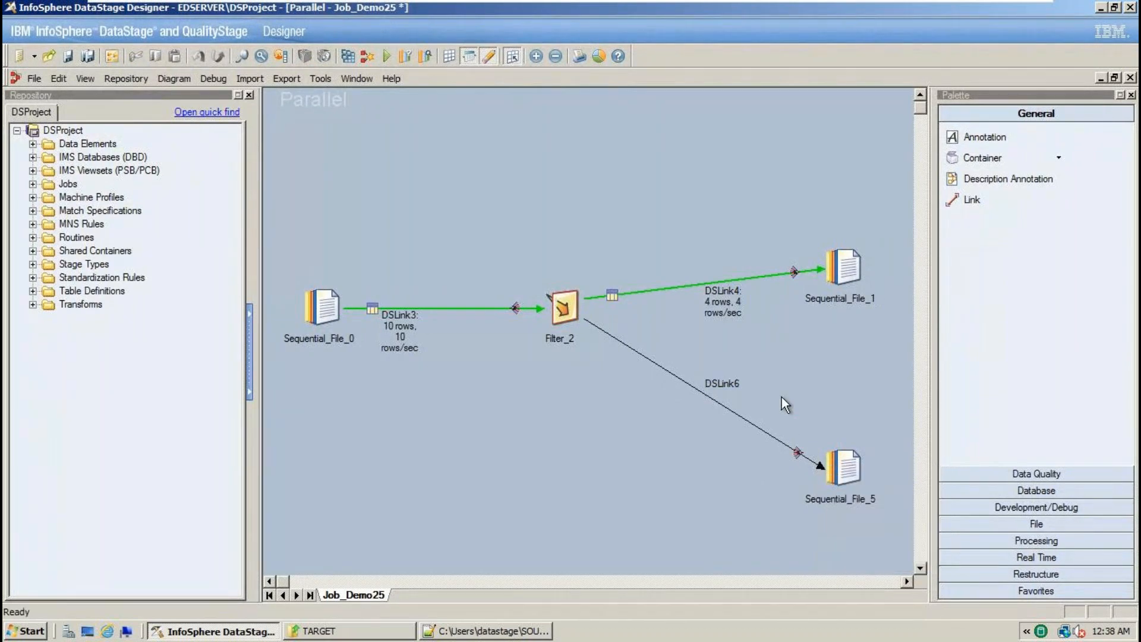
pyautogui.rightClick(801, 454)
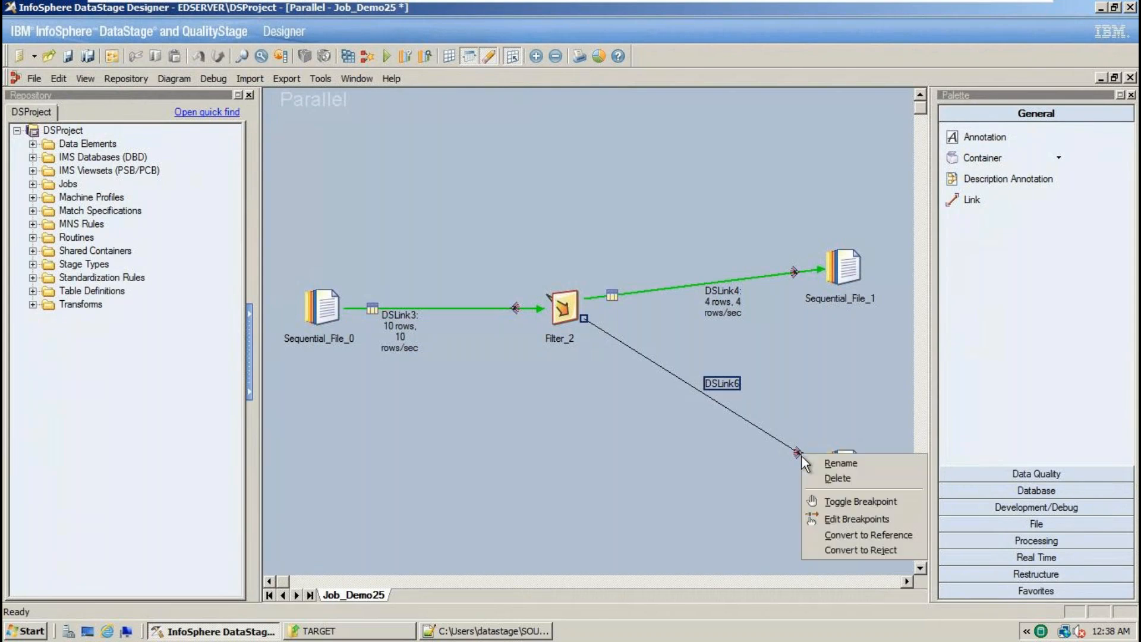
pyautogui.click(843, 549)
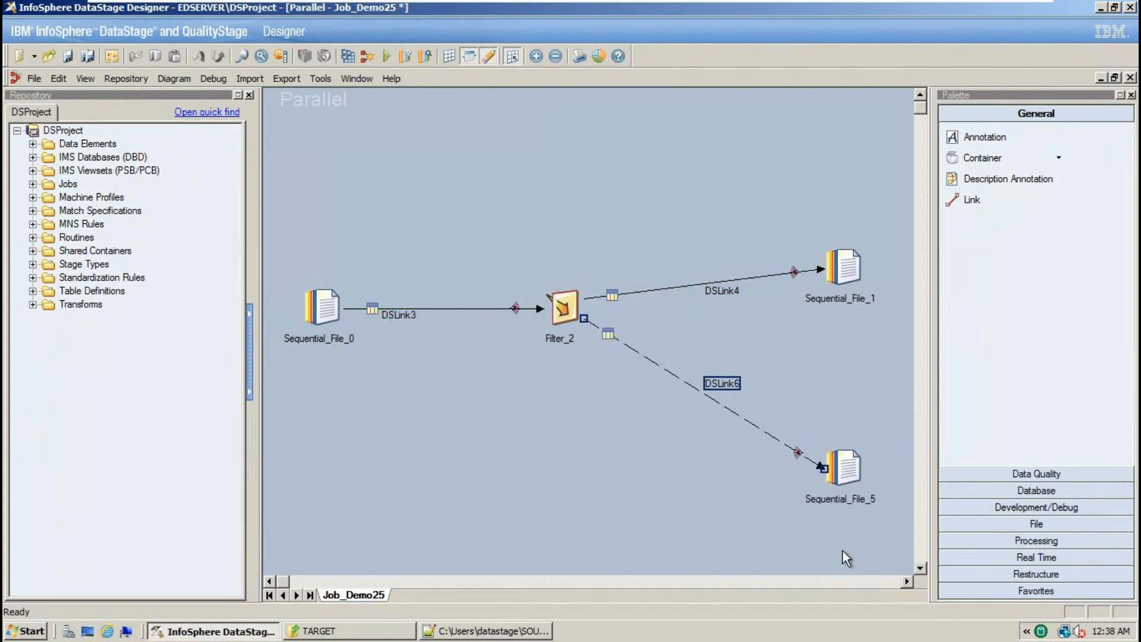
pyautogui.moveTo(855, 289); pyautogui.dragTo(858, 268)
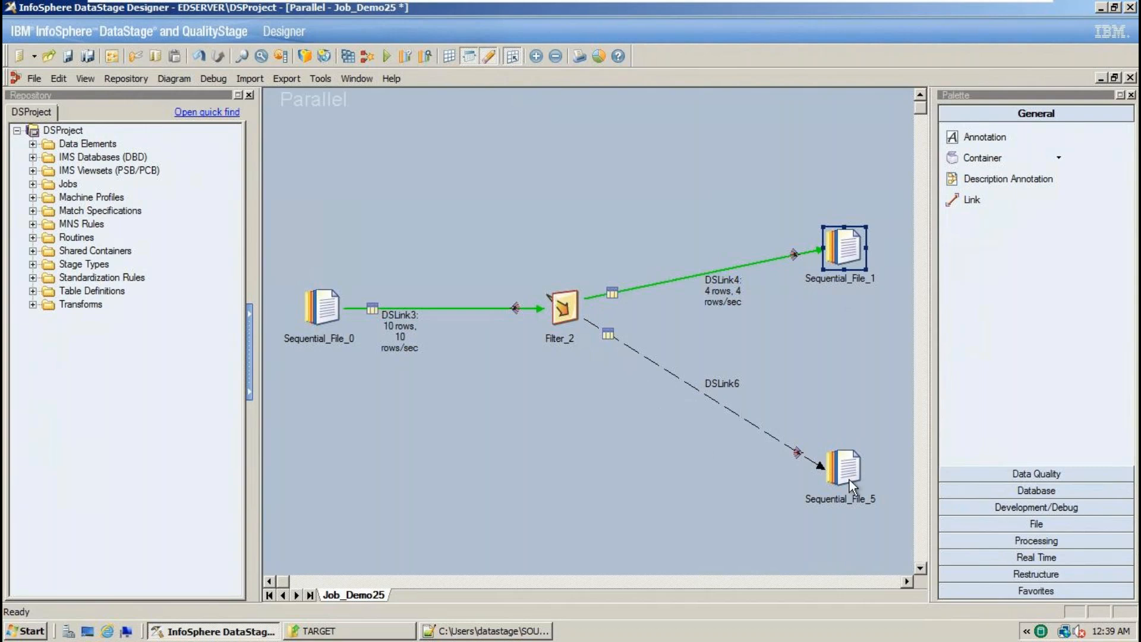
# - Set Filter_2's Output Rejects property to True and close its properties
pyautogui.doubleClick(564, 308)
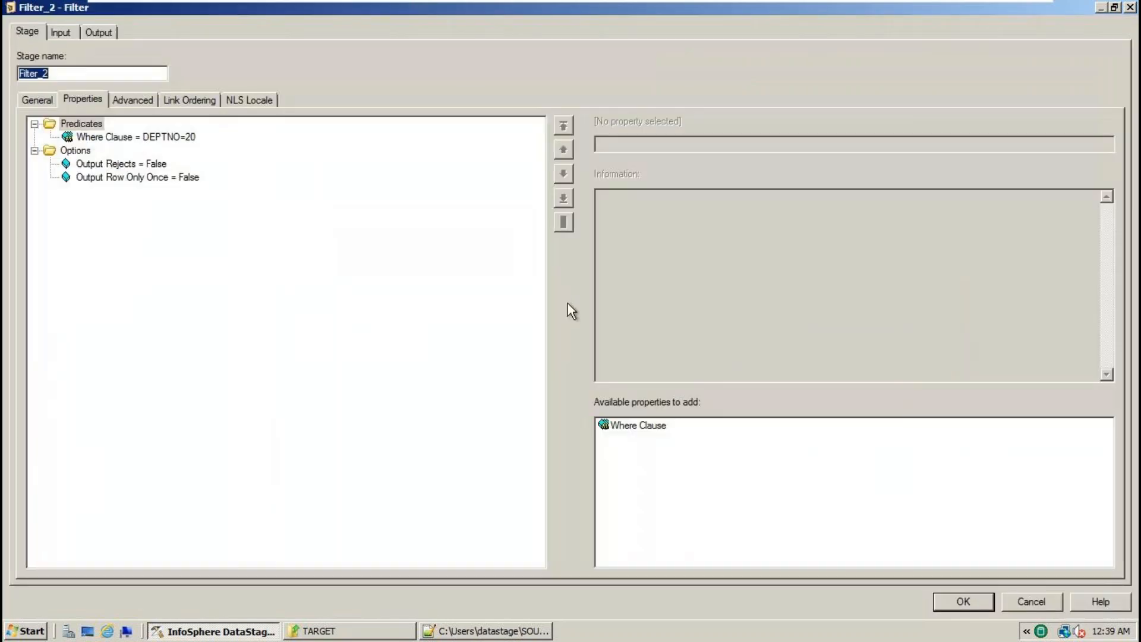
pyautogui.click(177, 179)
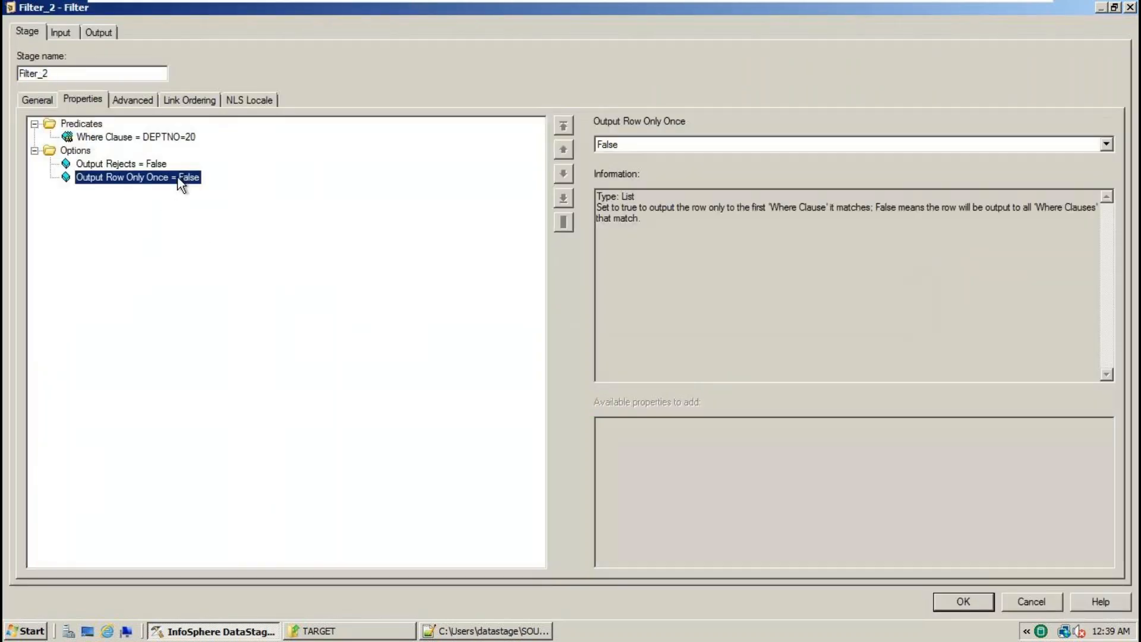
pyautogui.click(160, 167)
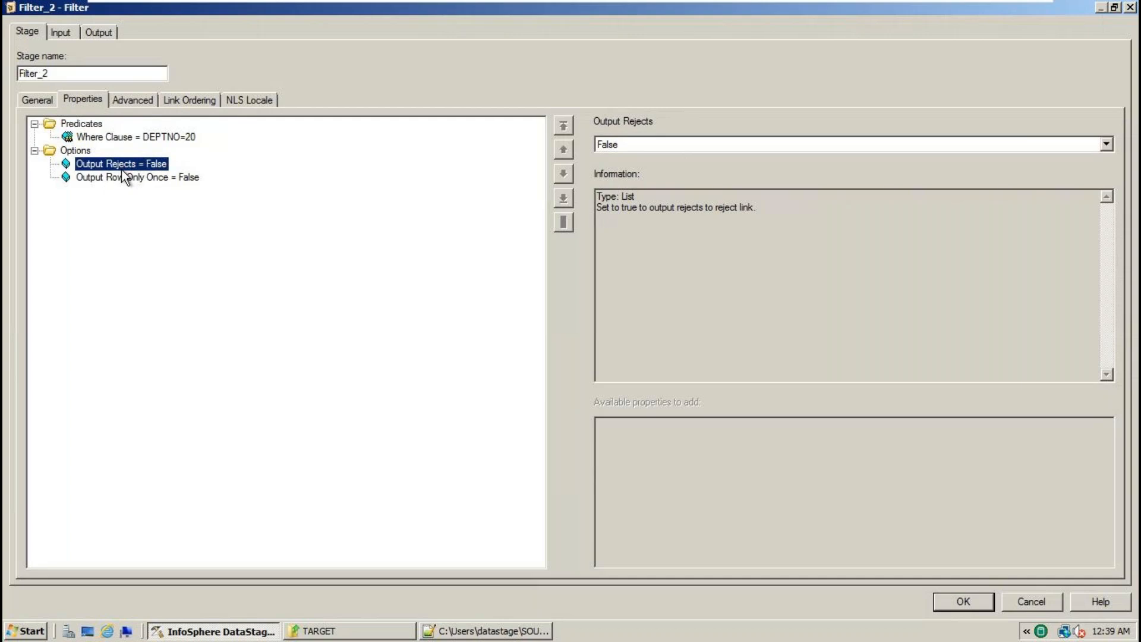
pyautogui.click(1106, 145)
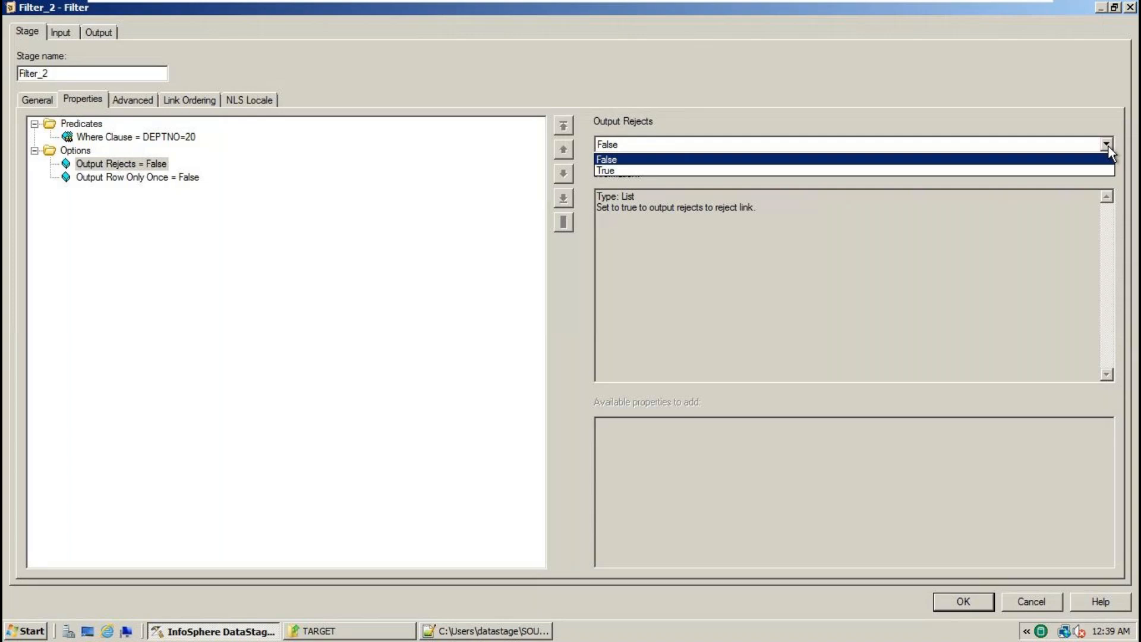
pyautogui.click(606, 172)
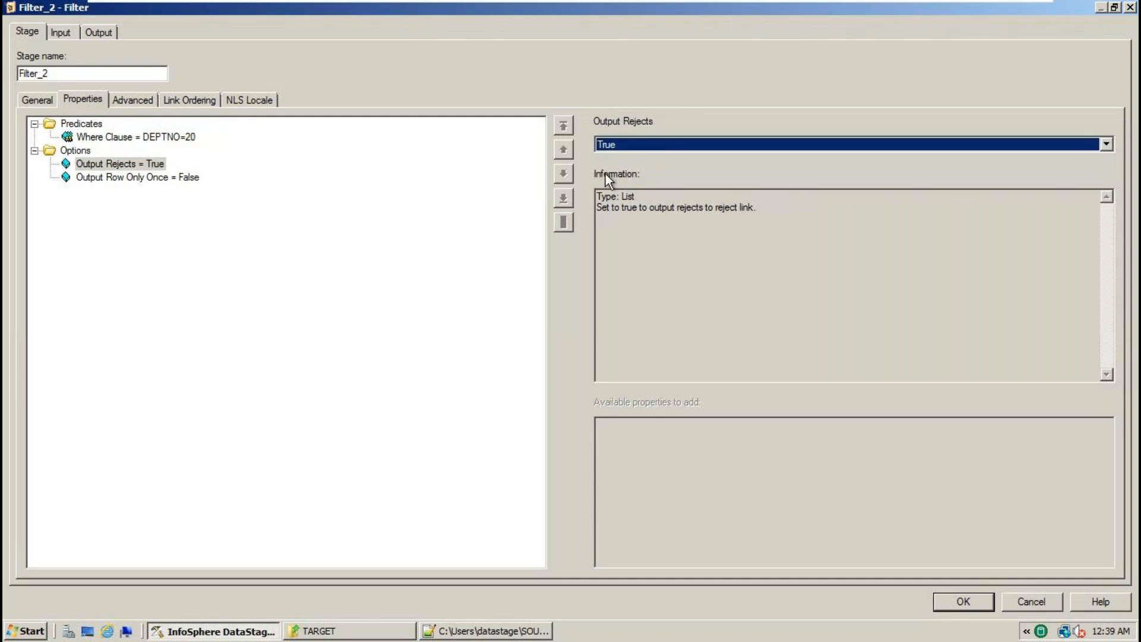
pyautogui.click(978, 603)
# - Reopen Filter_2, toggle Output Rejects to False and back to True, and accept
pyautogui.click(844, 468)
pyautogui.doubleClick(559, 299)
pyautogui.click(160, 164)
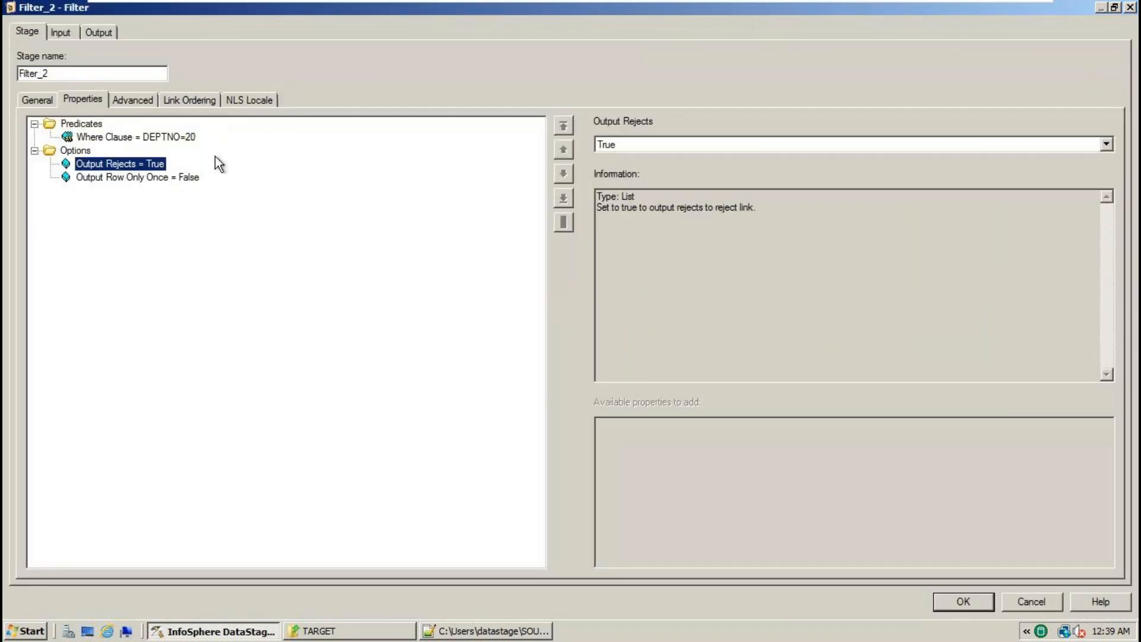
pyautogui.click(1107, 144)
pyautogui.click(634, 163)
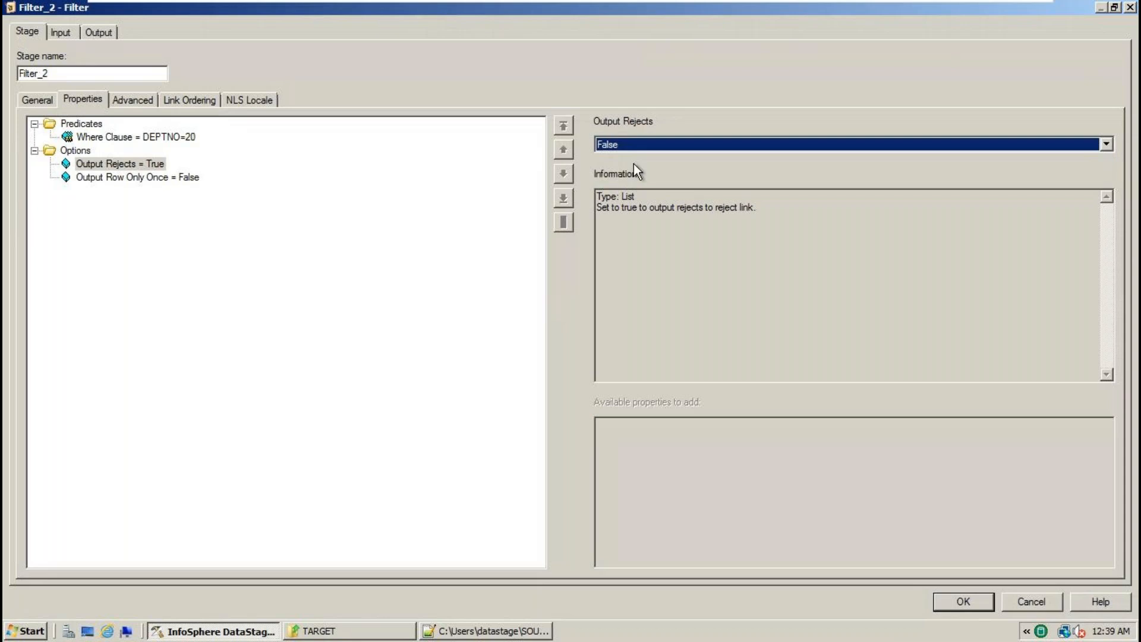
pyautogui.click(144, 165)
pyautogui.click(1107, 145)
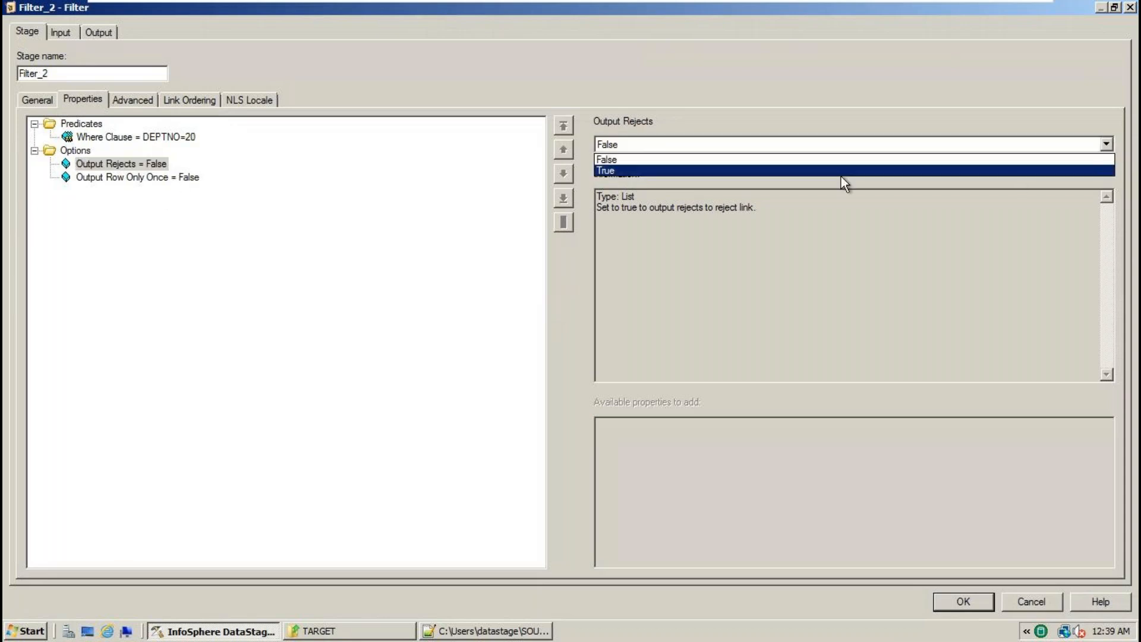
pyautogui.click(613, 174)
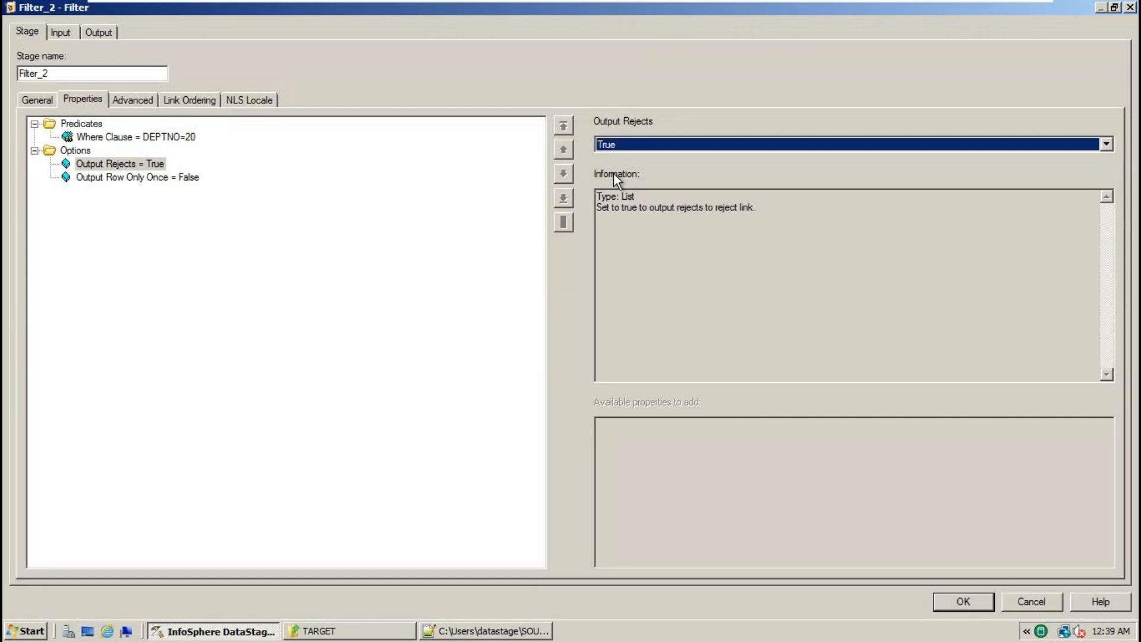
pyautogui.click(940, 605)
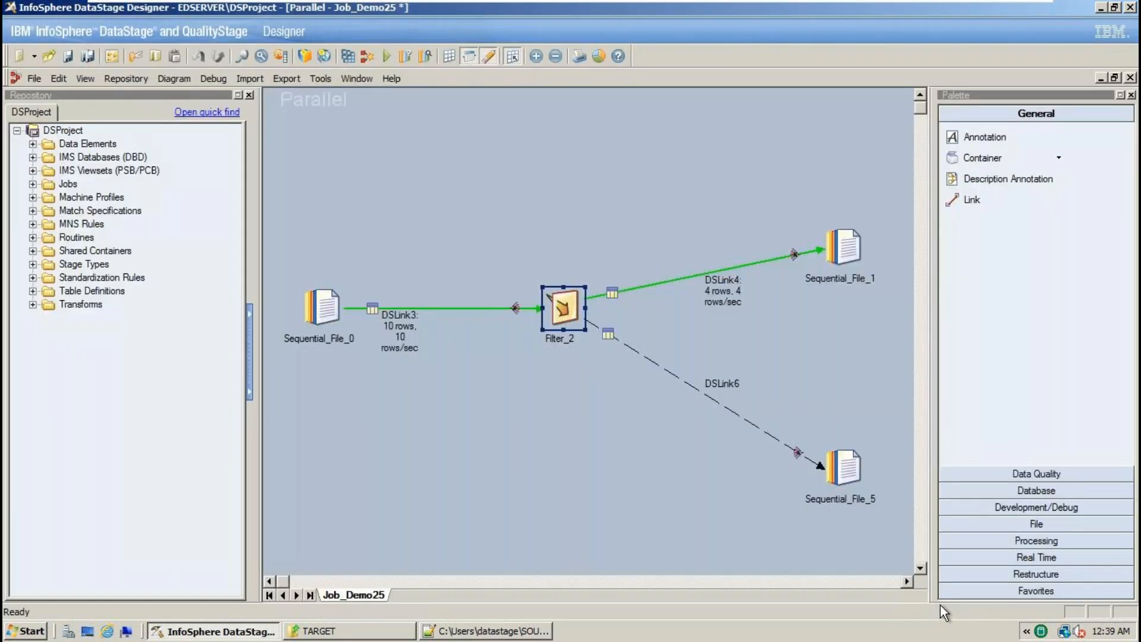
# - Save, compile and run Job_Demo25 with the default run options
pyautogui.click(68, 55)
pyautogui.moveTo(300, 153); pyautogui.dragTo(900, 539)
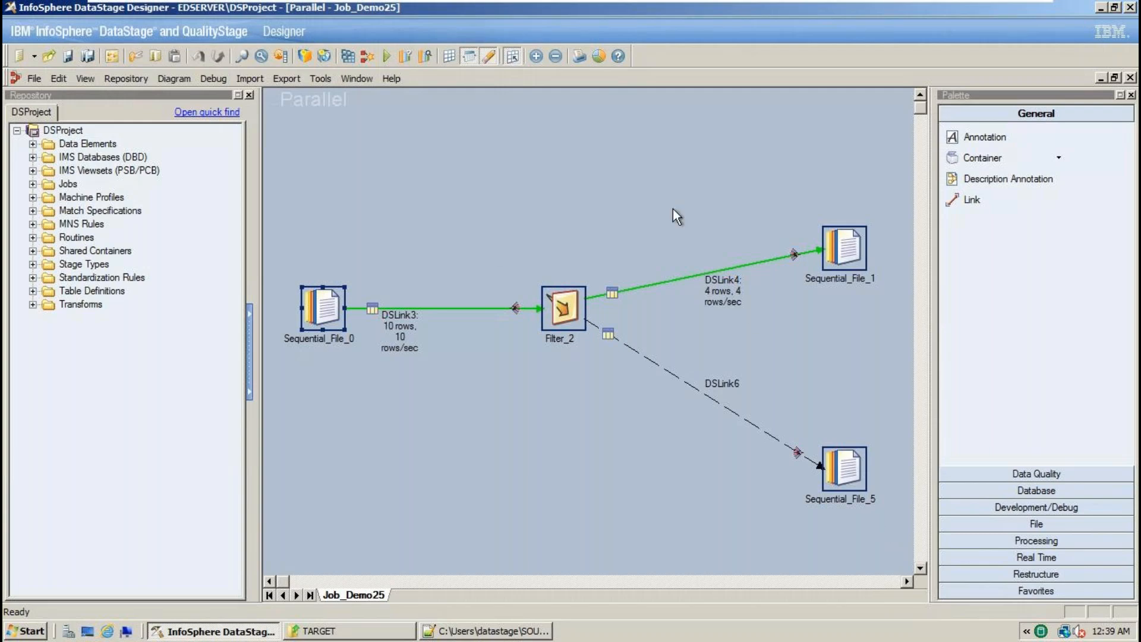
pyautogui.click(345, 57)
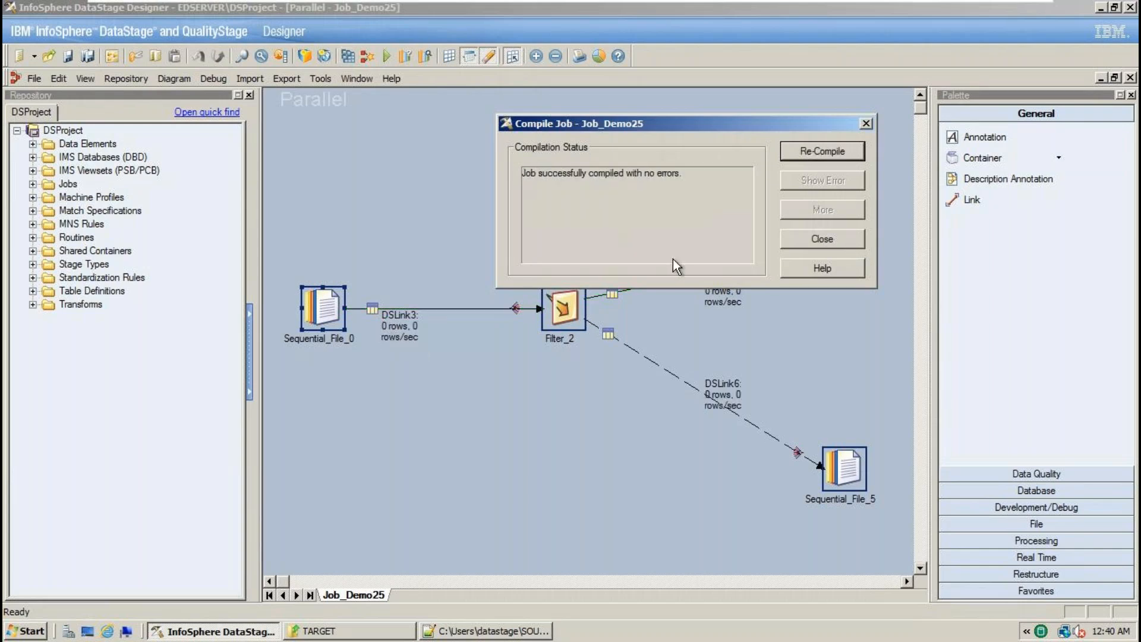
pyautogui.click(820, 241)
pyautogui.click(387, 57)
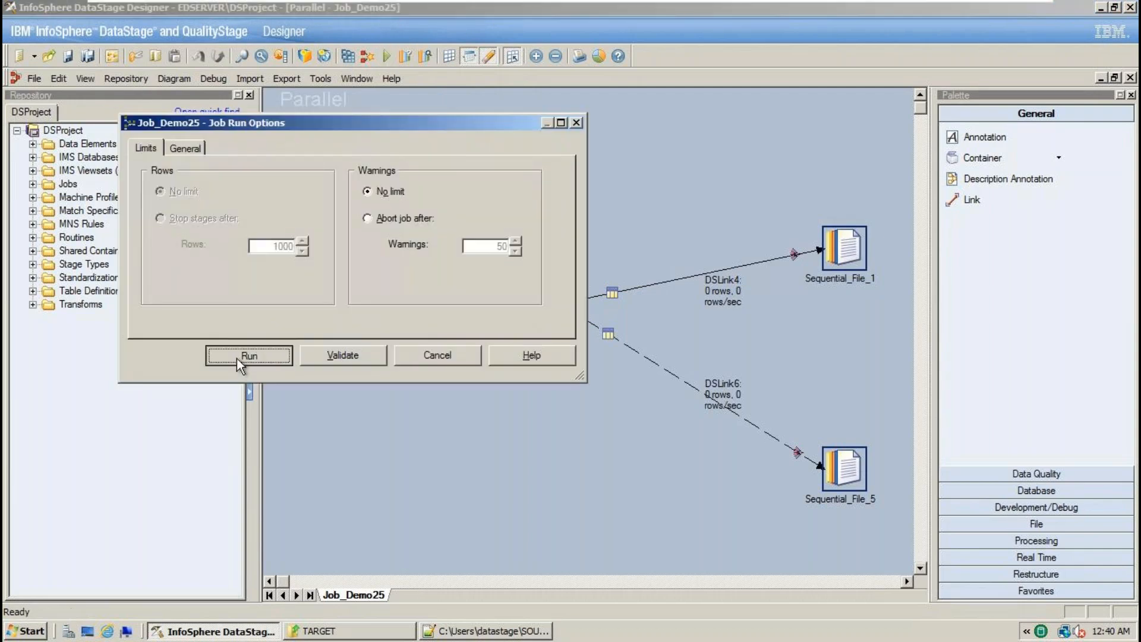
pyautogui.click(237, 358)
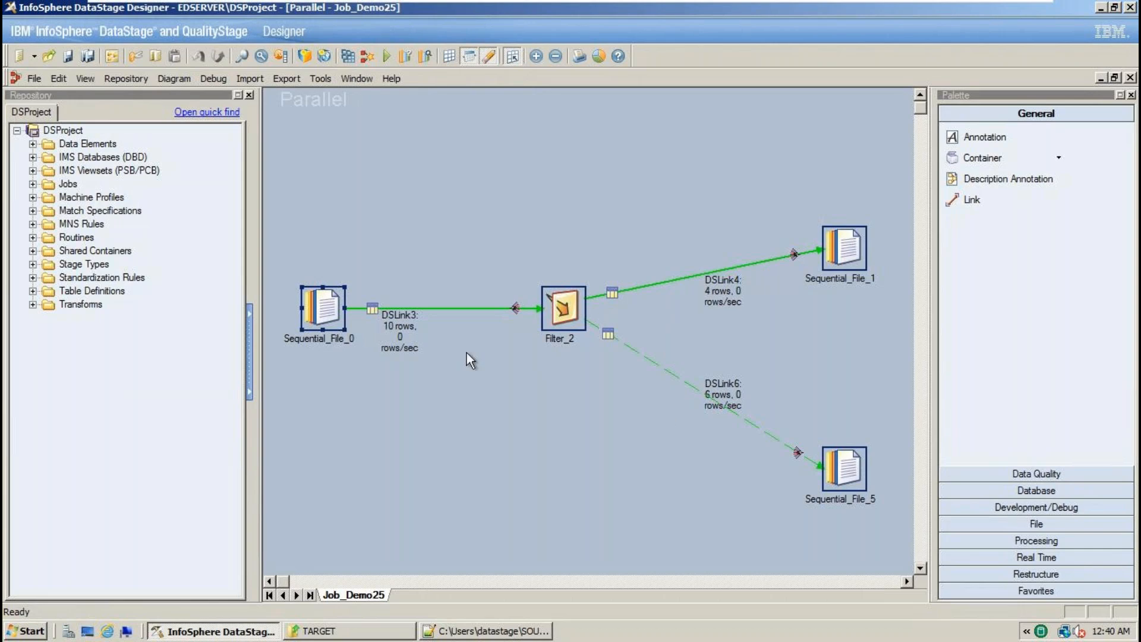
# - Move Sequential_File_1 higher on the canvas and select REJECTED_DATA_EMP.txt in the TARGET folder
pyautogui.click(403, 323)
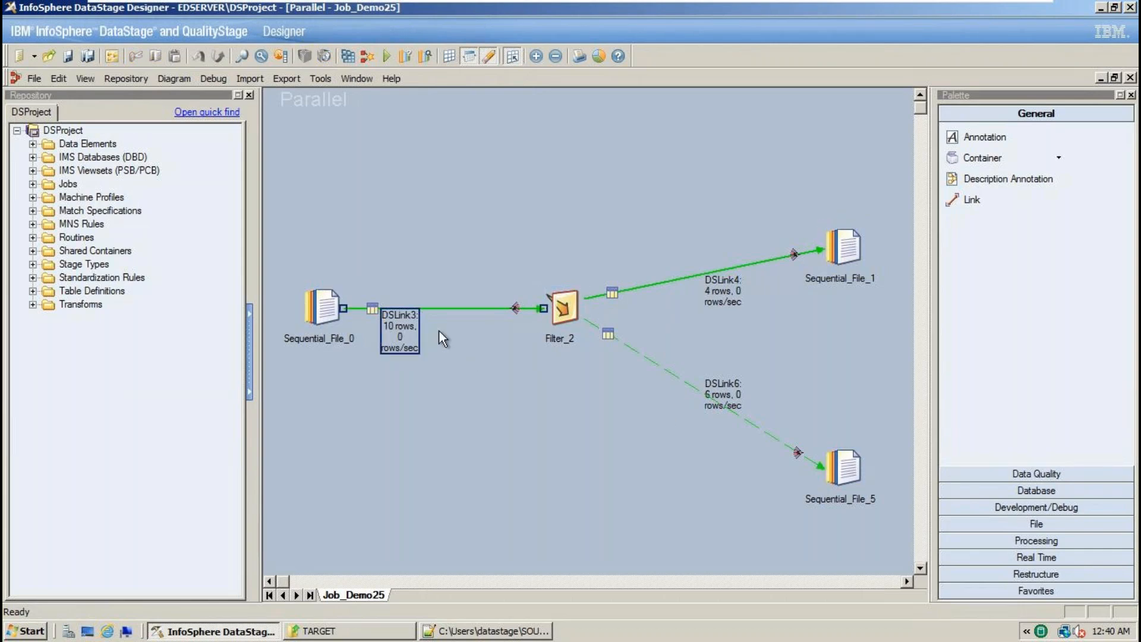
pyautogui.moveTo(844, 247); pyautogui.dragTo(844, 187)
pyautogui.click(713, 261)
pyautogui.moveTo(674, 340); pyautogui.dragTo(751, 455)
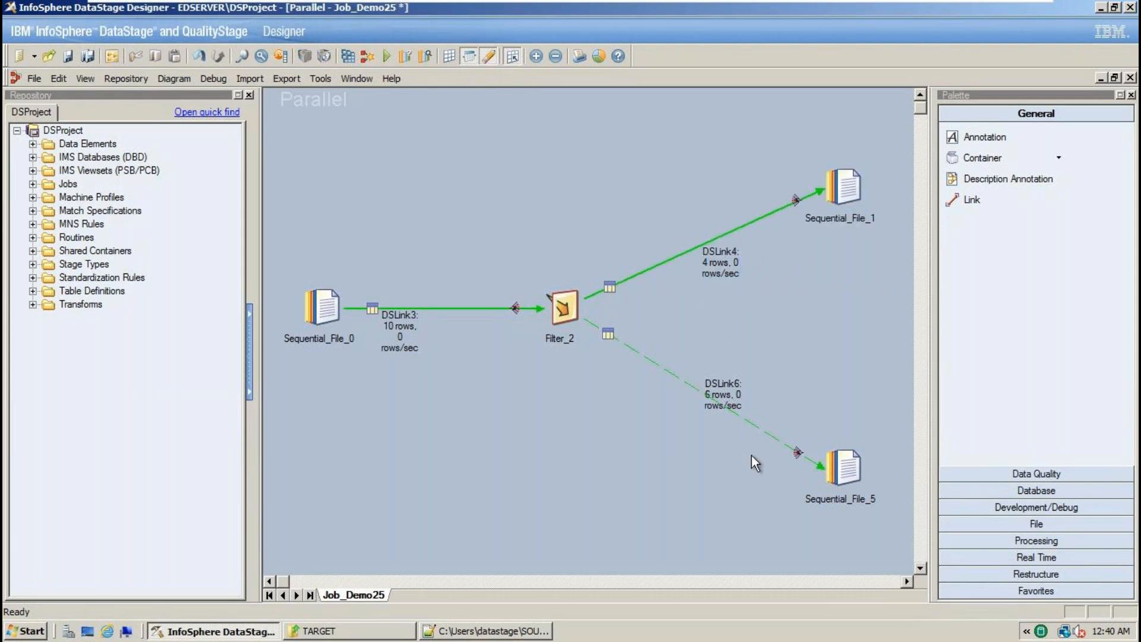
pyautogui.click(387, 632)
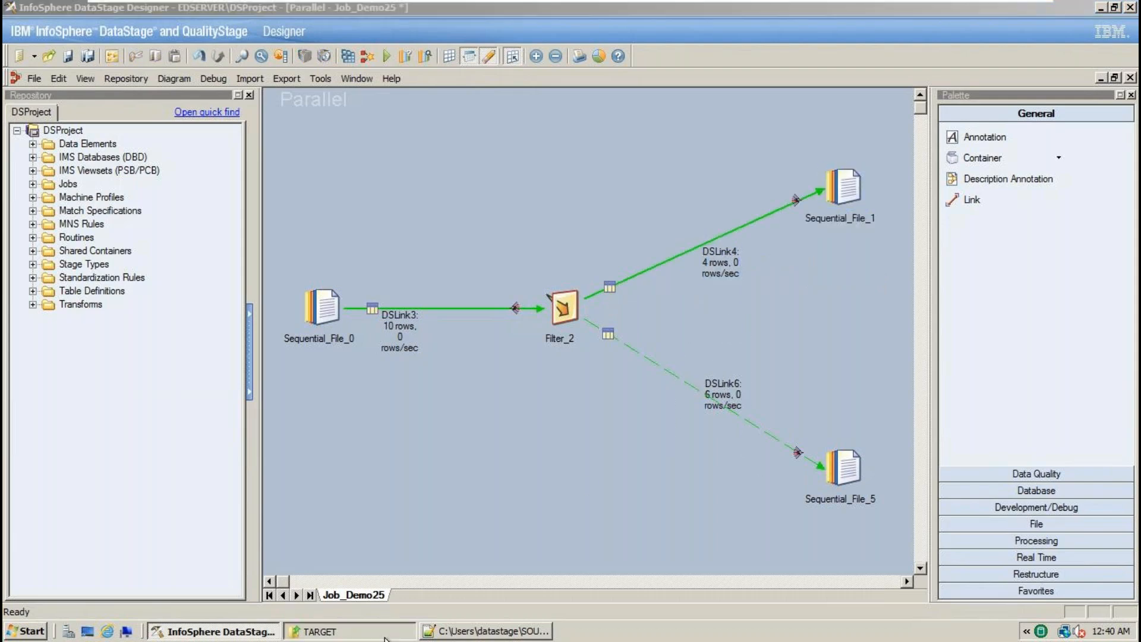
pyautogui.click(304, 110)
# - Open REJECTED_DATA_EMP.txt in Notepad++ with its latest contents and select its rows
pyautogui.rightClick(304, 107)
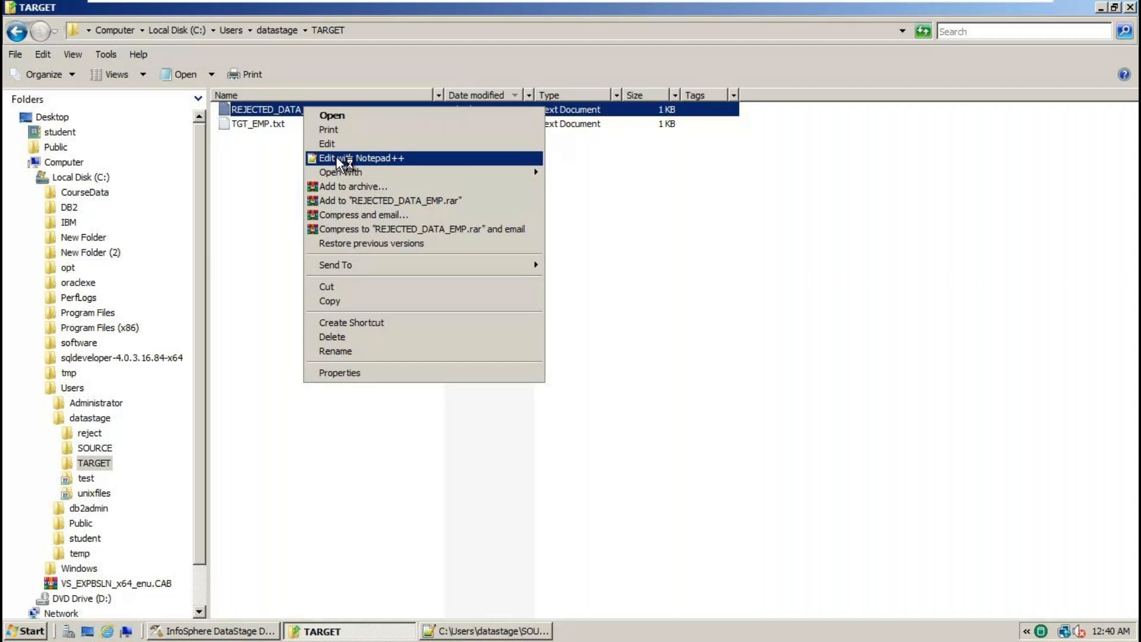
pyautogui.click(336, 157)
pyautogui.press('Return')
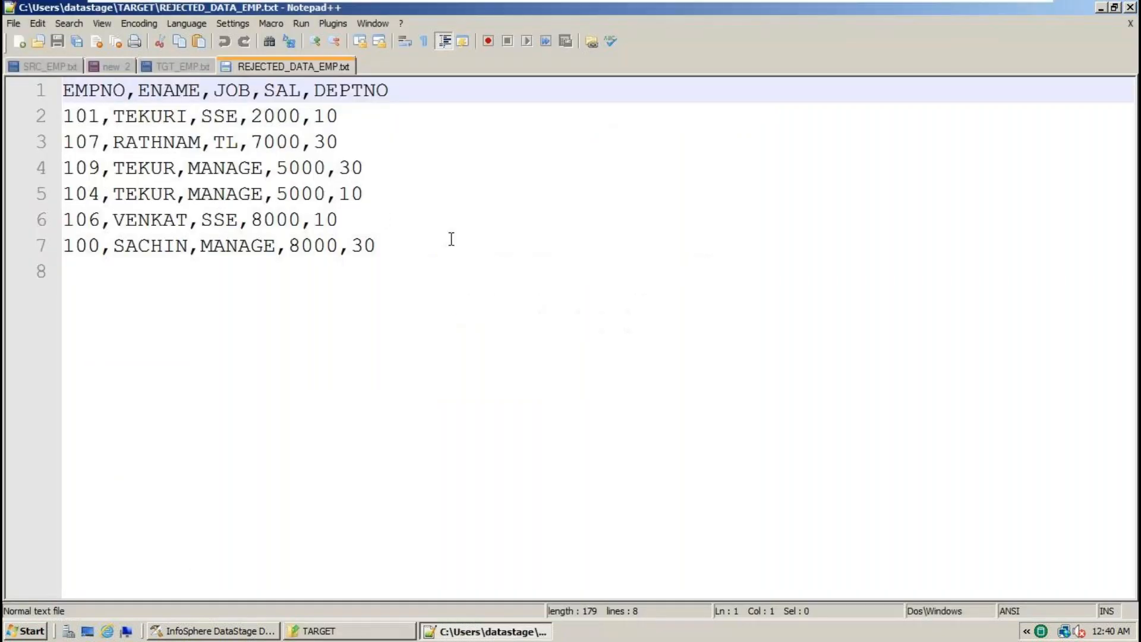
pyautogui.moveTo(451, 239); pyautogui.dragTo(62, 89)
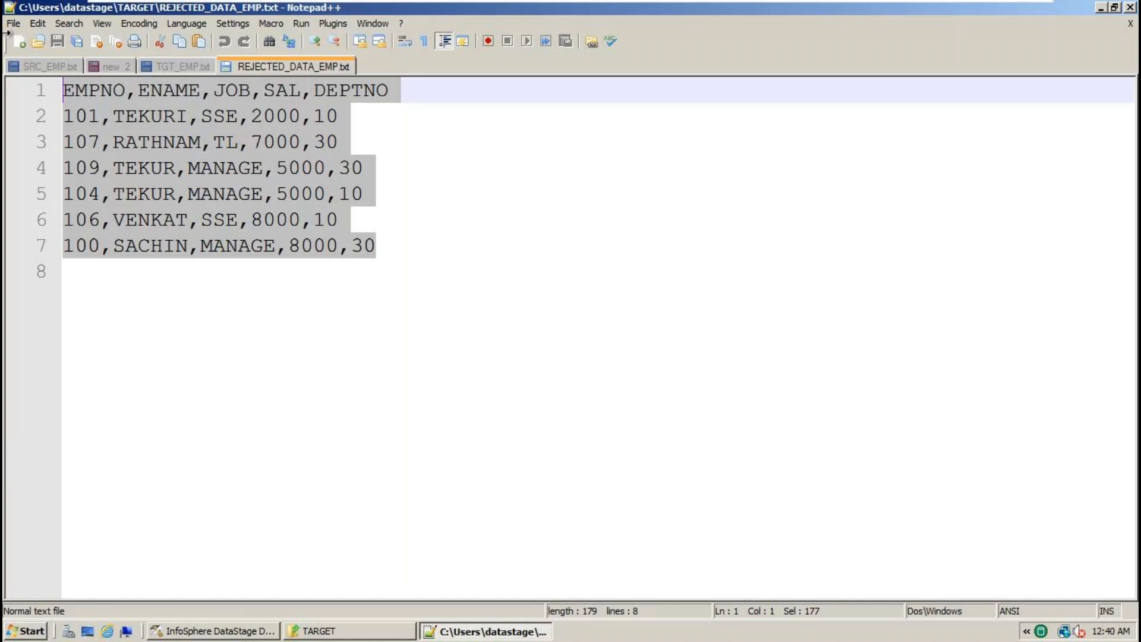
# - Compare the rows of TGT_EMP.txt and REJECTED_DATA_EMP.txt across Notepad++ tabs
pyautogui.click(178, 67)
pyautogui.click(485, 281)
pyautogui.moveTo(485, 281); pyautogui.dragTo(62, 89)
pyautogui.click(293, 68)
pyautogui.moveTo(450, 299); pyautogui.dragTo(6, 51)
pyautogui.click(308, 215)
pyautogui.moveTo(426, 288); pyautogui.dragTo(6, 51)
pyautogui.click(334, 116)
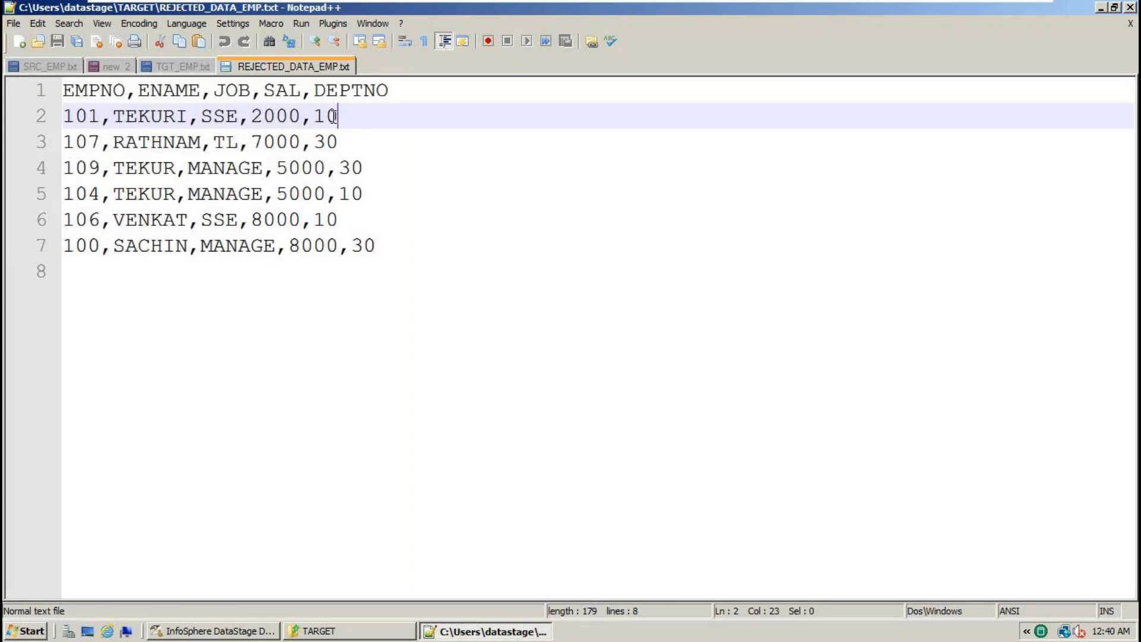
pyautogui.click(168, 67)
pyautogui.click(311, 205)
pyautogui.moveTo(311, 205); pyautogui.dragTo(5, 98)
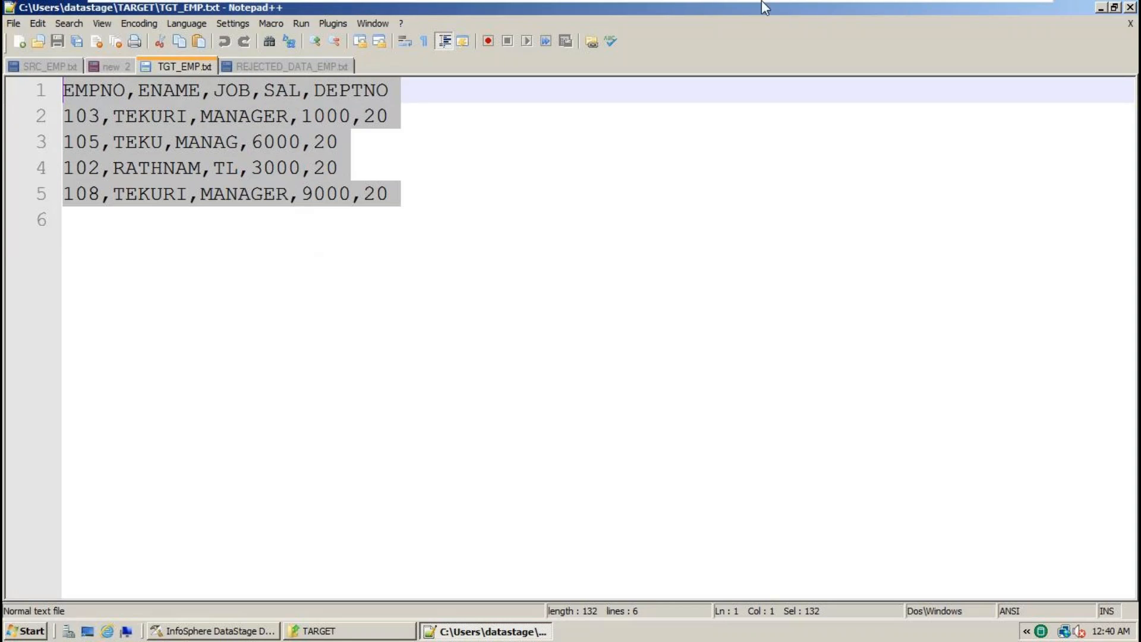
# - Open SRC_EMP.txt from the SOURCE folder in Notepad++, select its contents, then return to DataStage
pyautogui.click(220, 631)
pyautogui.click(321, 631)
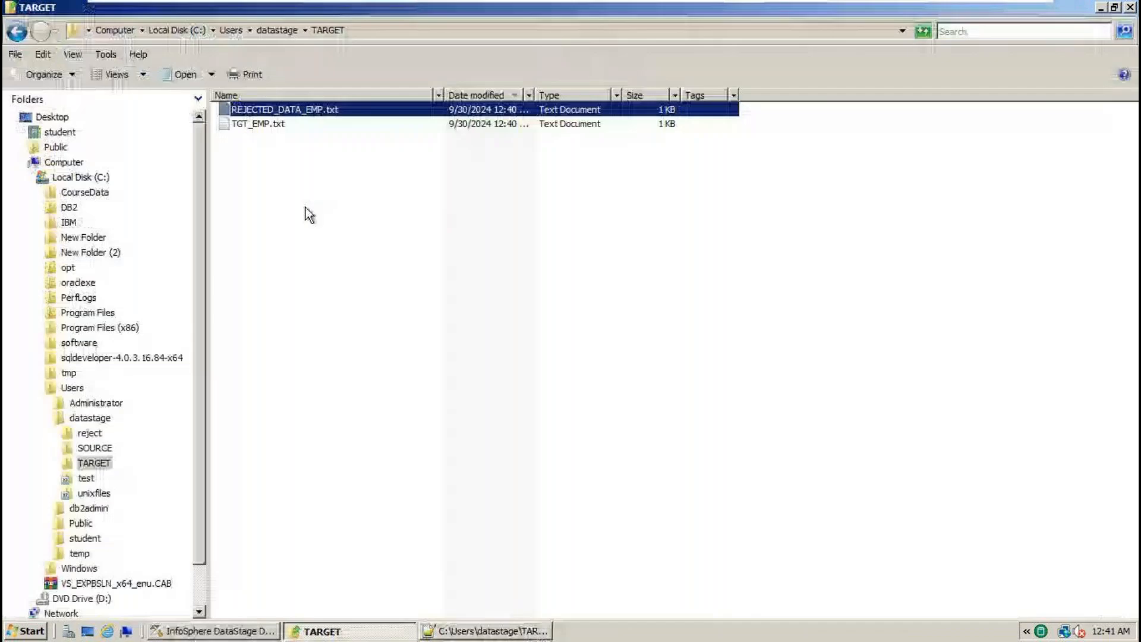
pyautogui.click(278, 31)
pyautogui.click(260, 123)
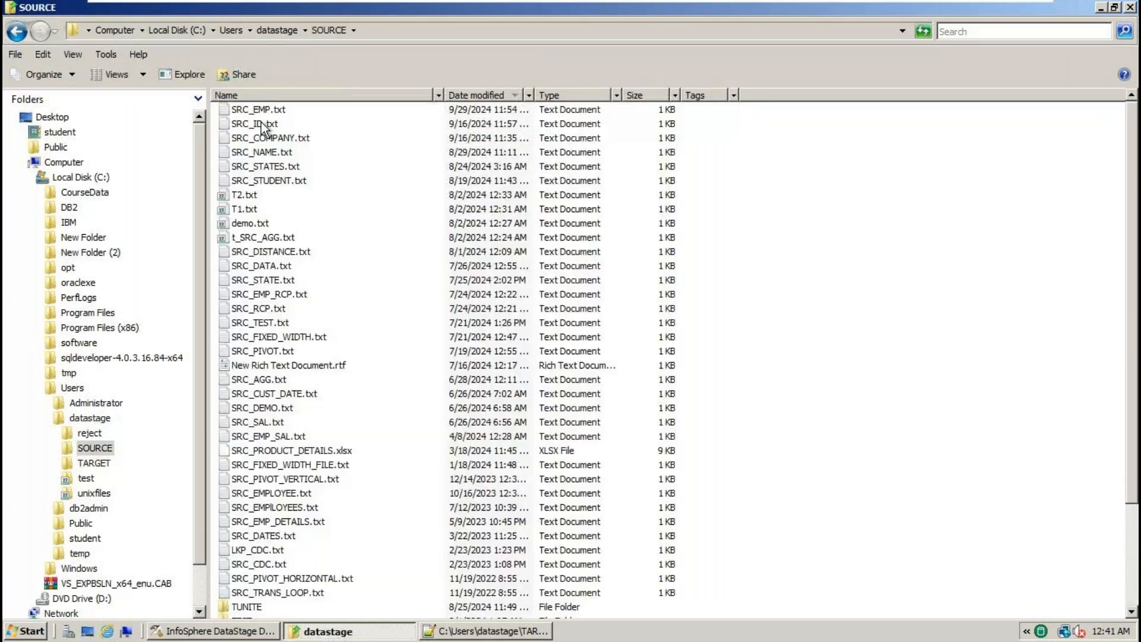
pyautogui.rightClick(279, 111)
pyautogui.click(317, 159)
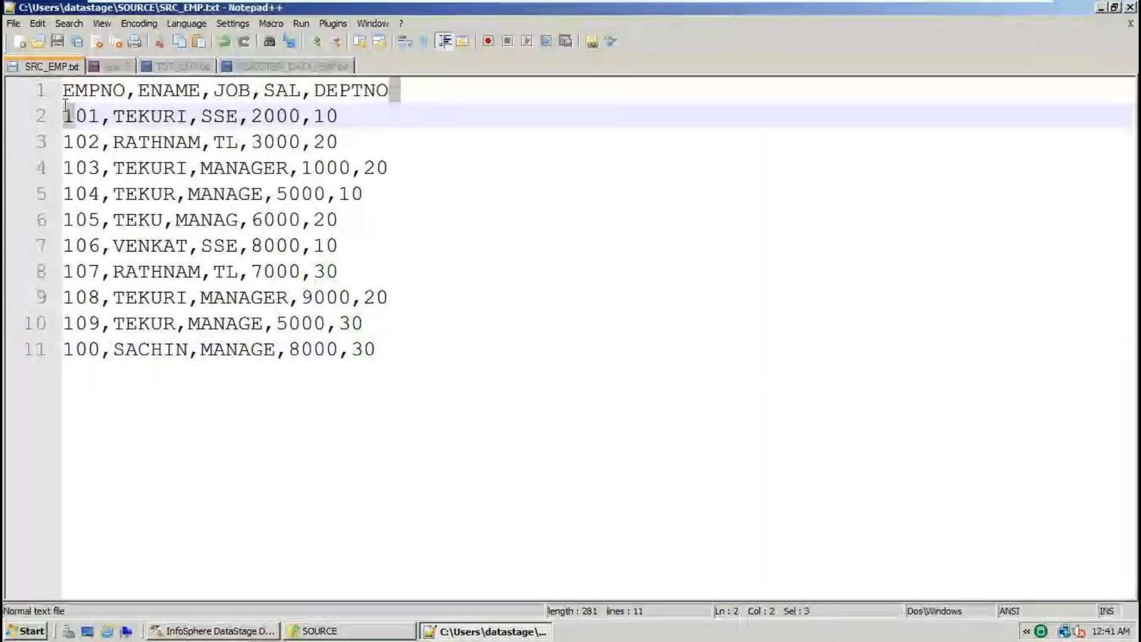
pyautogui.click(112, 119)
pyautogui.doubleClick(113, 118)
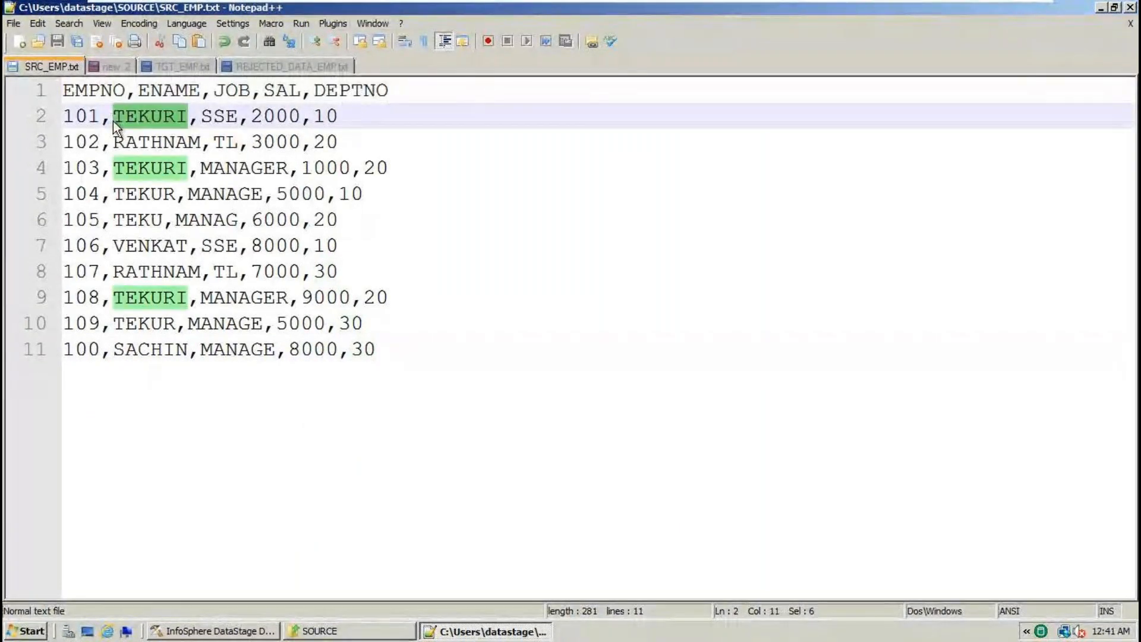
pyautogui.hotkey('ctrl', 'a')
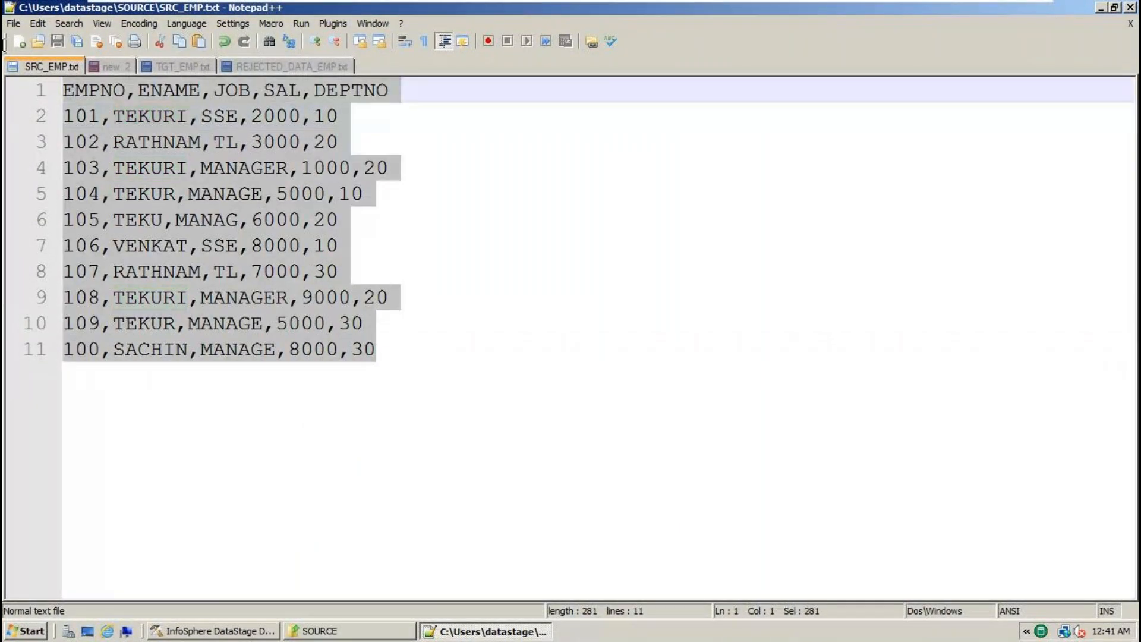
pyautogui.click(228, 636)
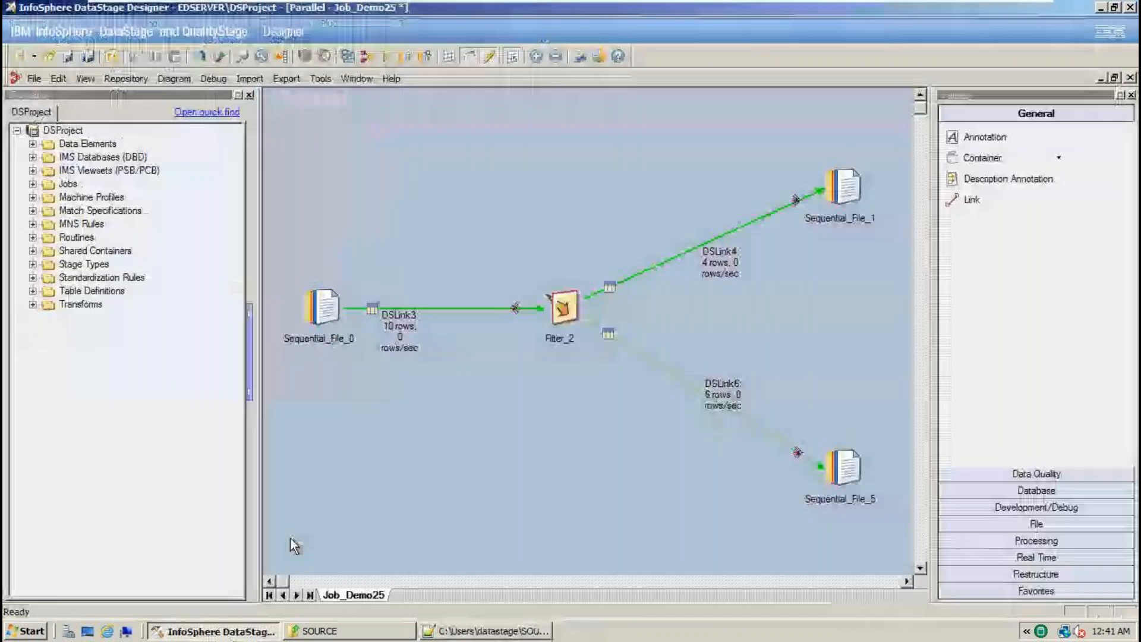
# - Inspect Sequential_File_1 and Filter_2's DEPTNO=20 where clause, closing both without changes
pyautogui.click(319, 334)
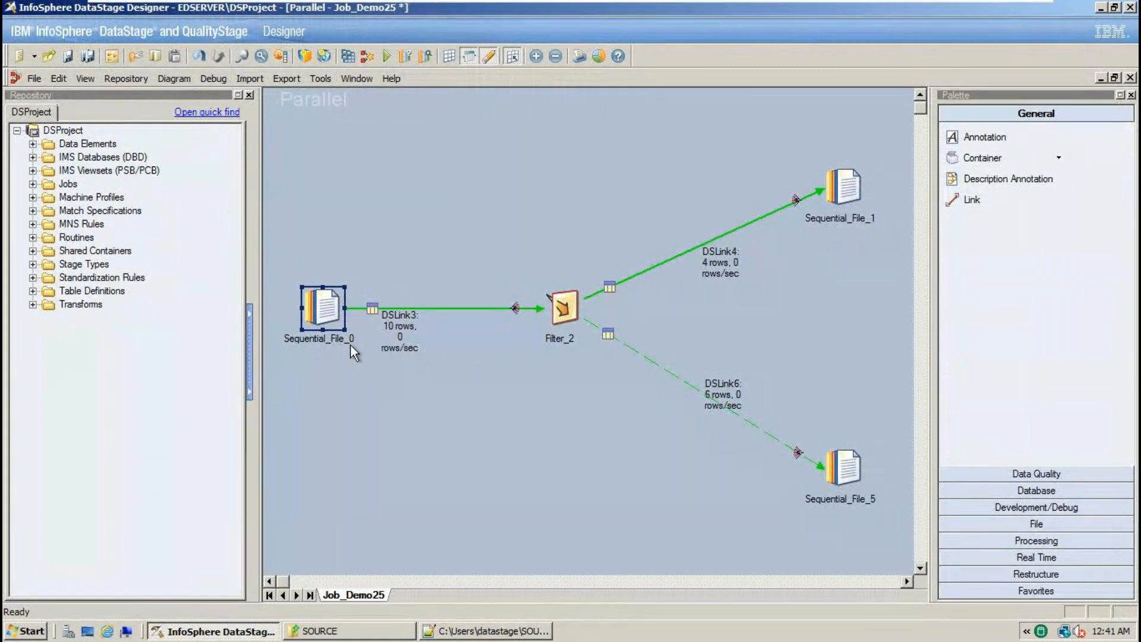
pyautogui.click(851, 199)
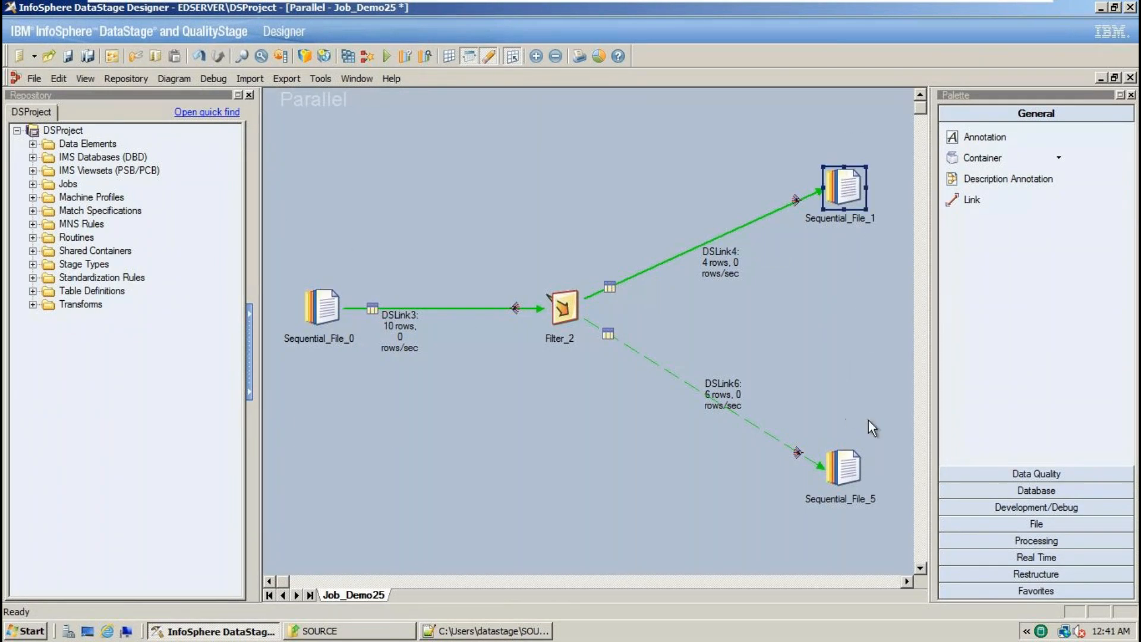
pyautogui.doubleClick(851, 183)
pyautogui.click(1043, 603)
pyautogui.moveTo(504, 181); pyautogui.dragTo(594, 381)
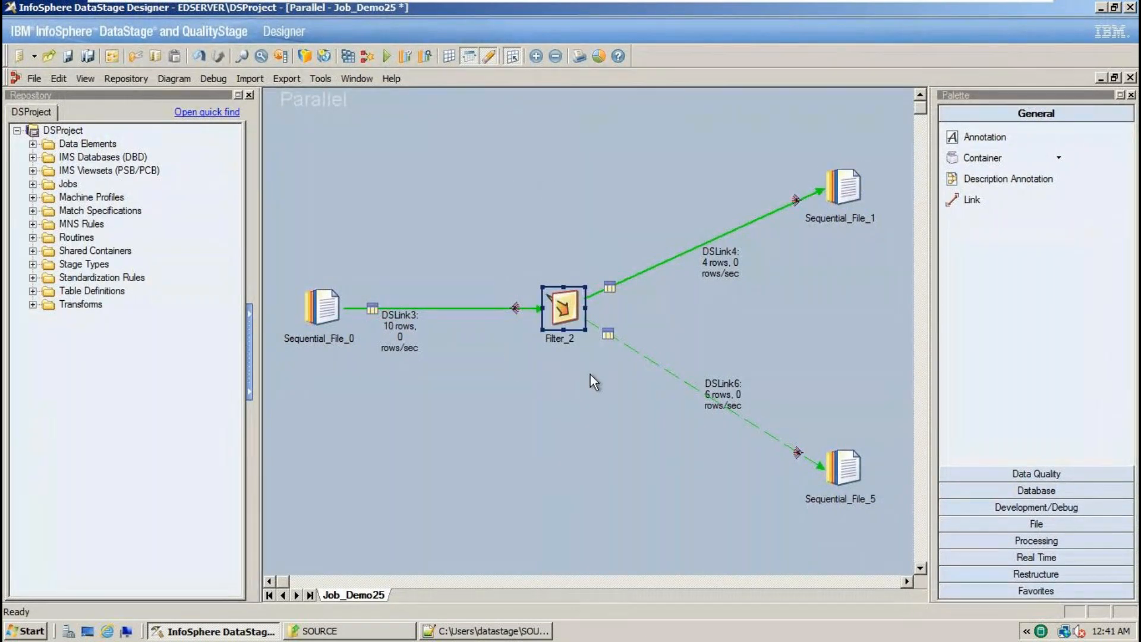
pyautogui.doubleClick(572, 332)
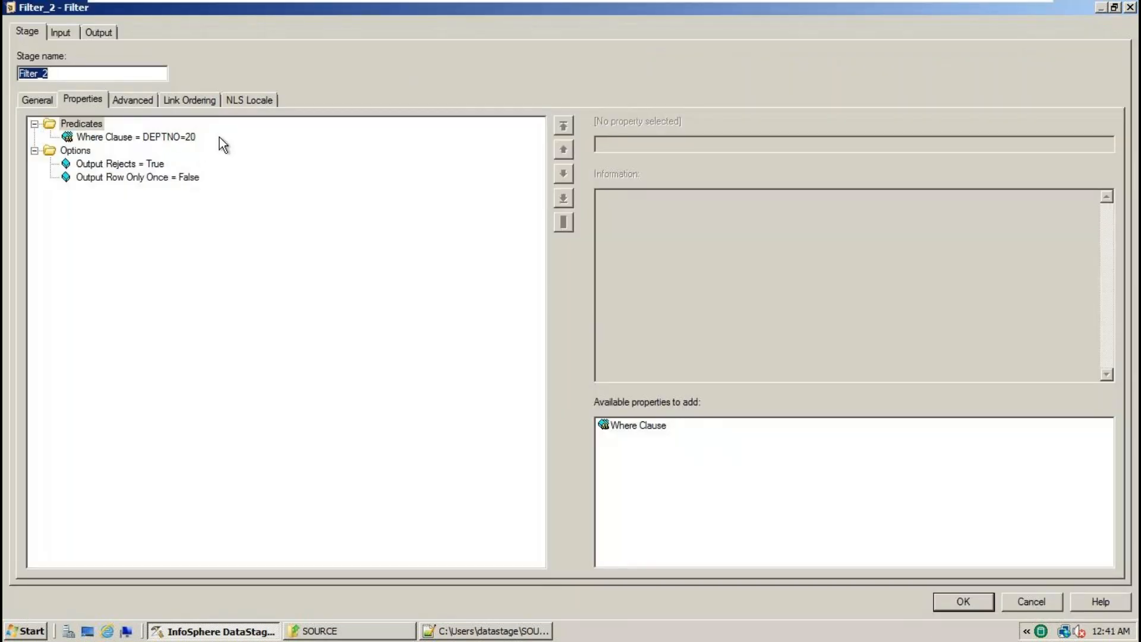
pyautogui.click(180, 138)
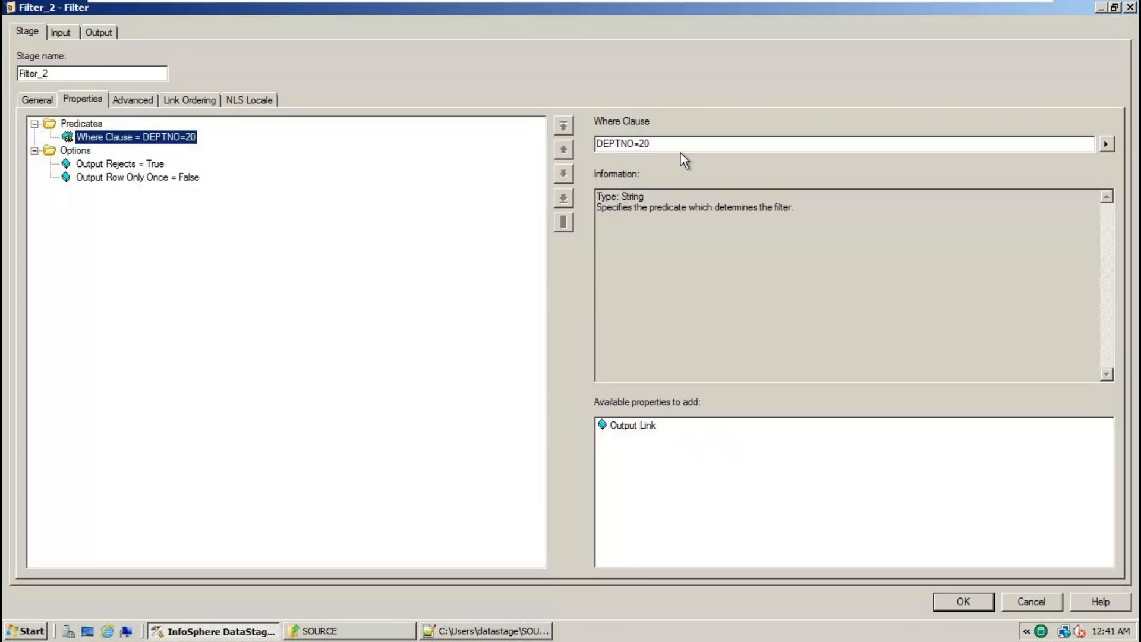
pyautogui.click(683, 149)
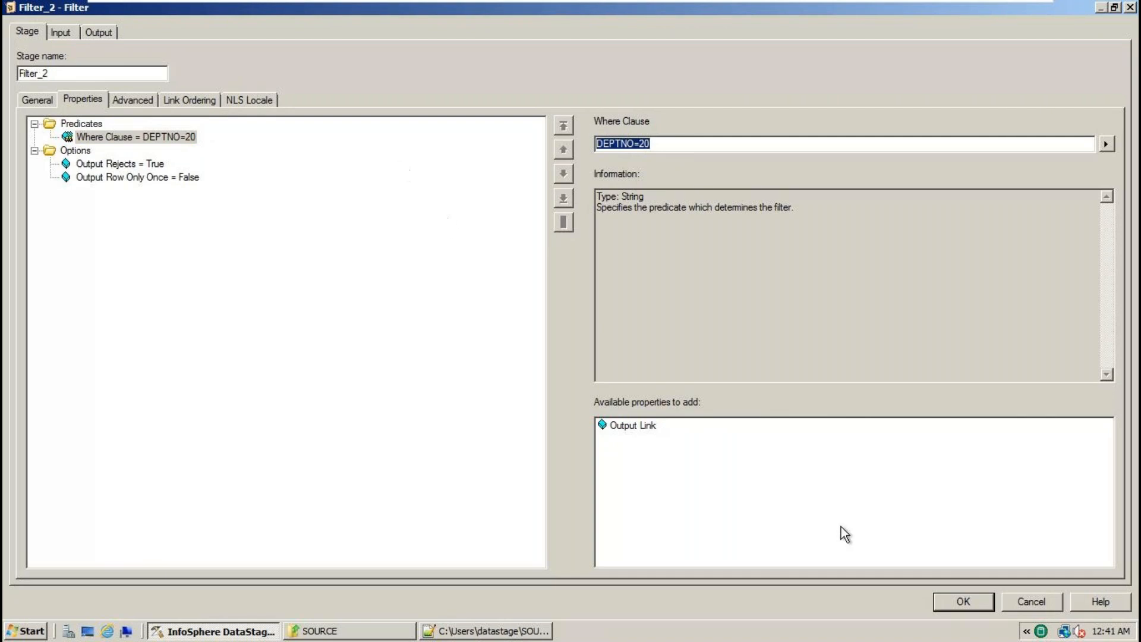
pyautogui.click(1028, 606)
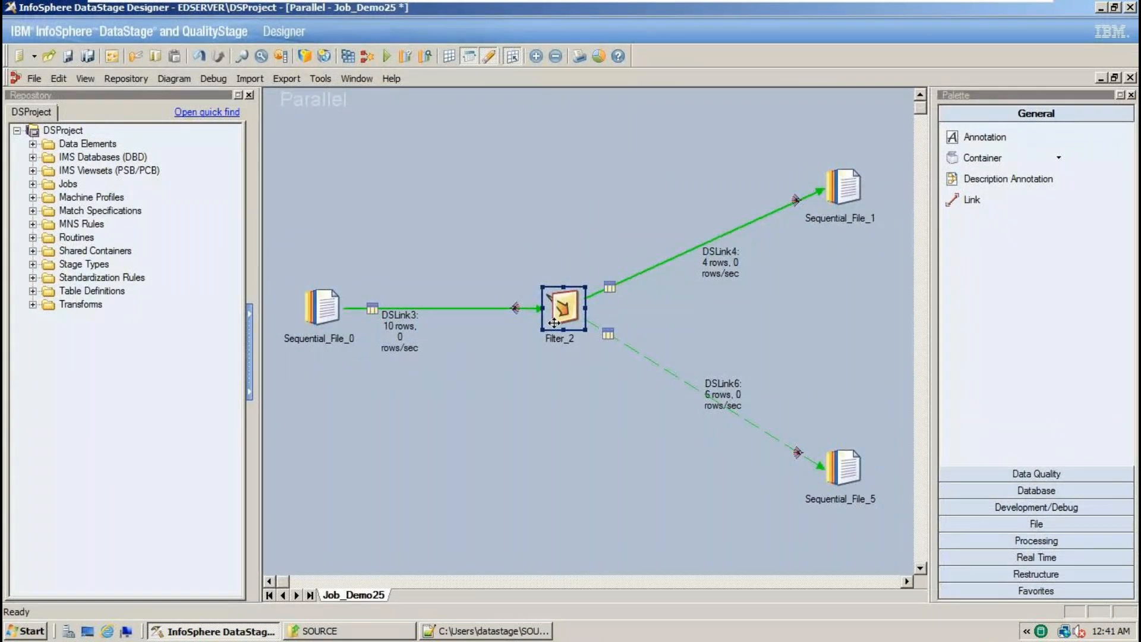
# - Commit the Filter_2 stage name and move Sequential_File_1 higher on the canvas
pyautogui.click(558, 320)
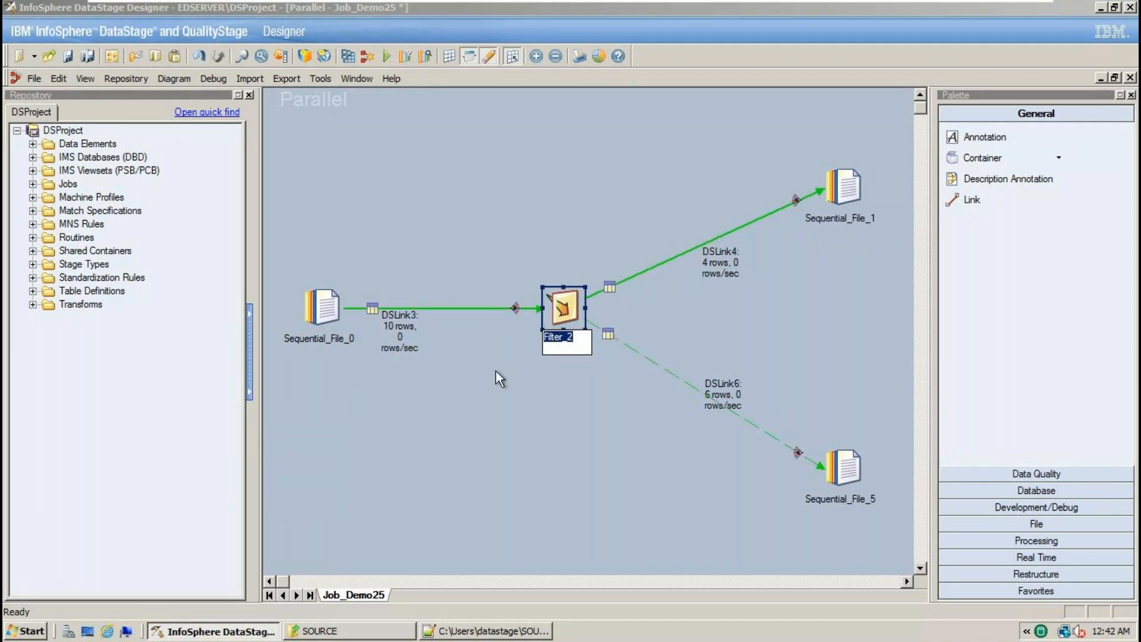
pyautogui.click(566, 301)
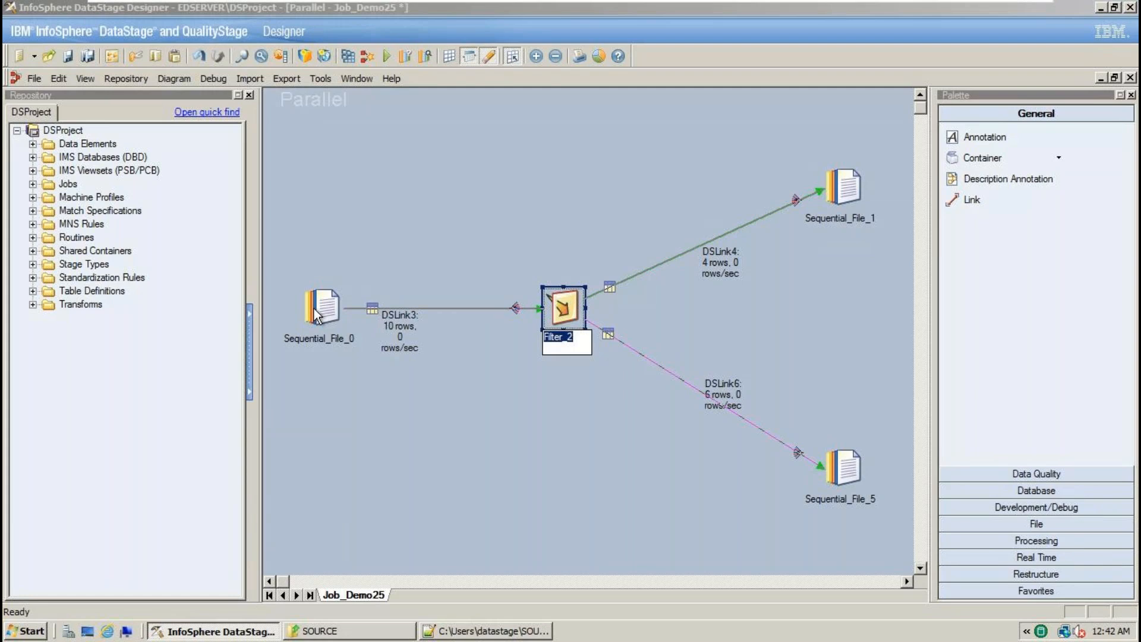
pyautogui.click(562, 312)
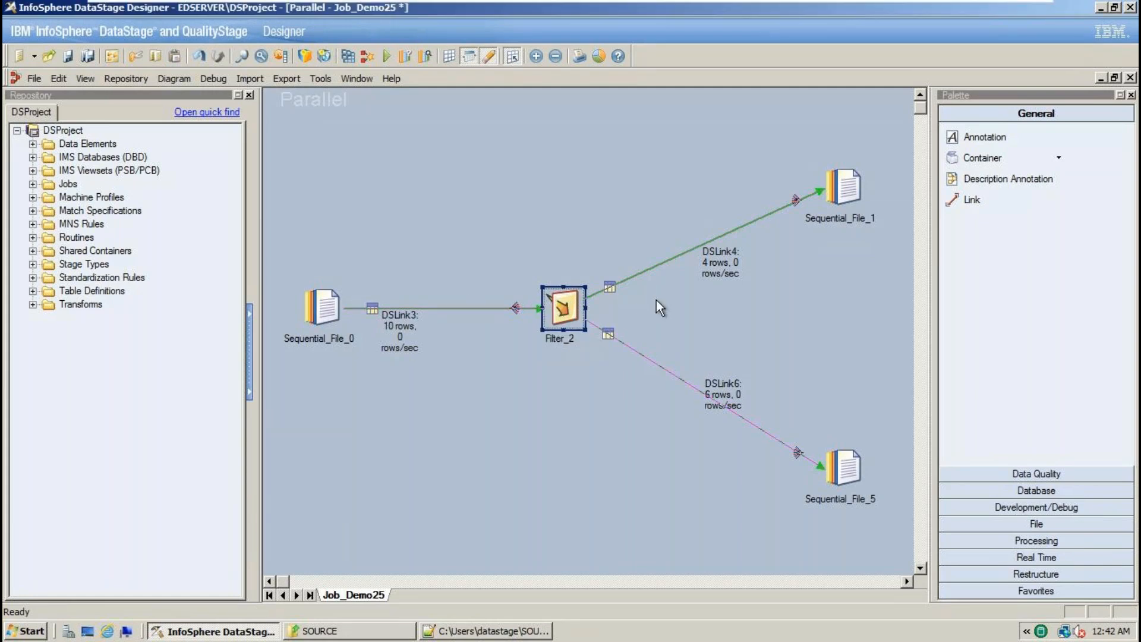
pyautogui.moveTo(844, 181); pyautogui.dragTo(838, 135)
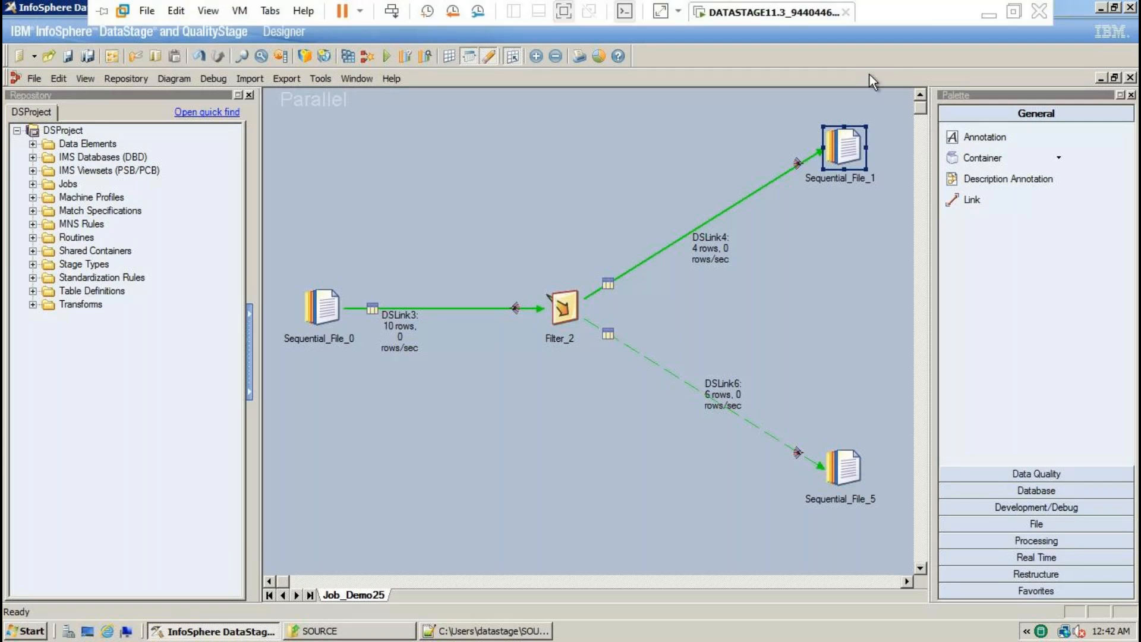
pyautogui.click(991, 8)
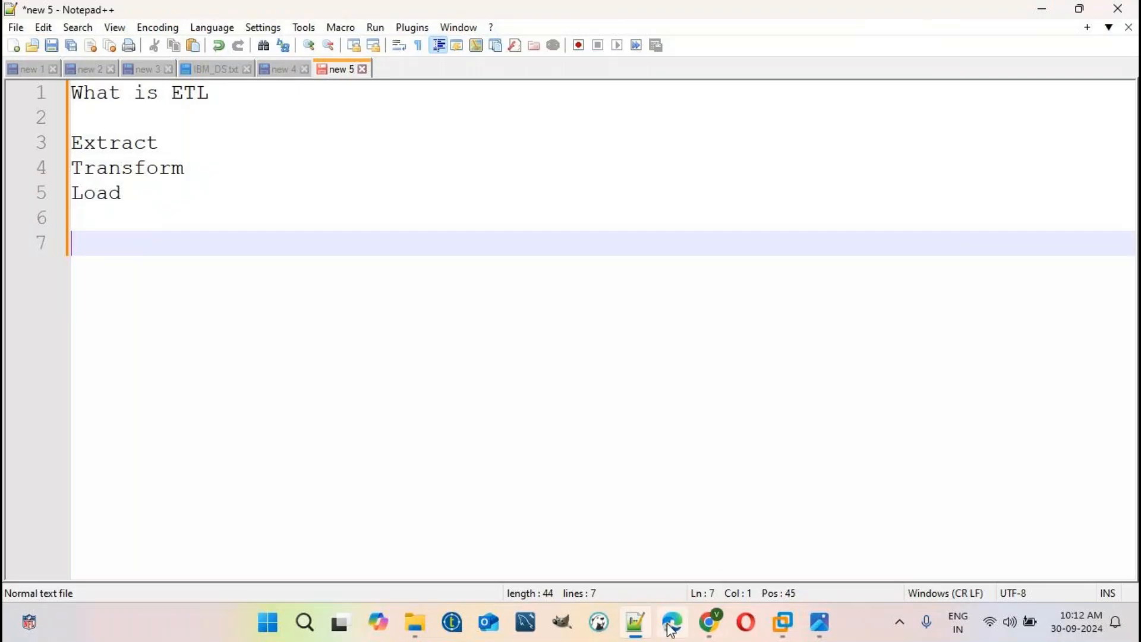
# - Start a new note with Tomorrow free, IBM DATASTAGE, 30TH SEPT, 1ST OCT 9.30 AM TO 10.30 AM
pyautogui.moveTo(635, 625)
pyautogui.click(646, 553)
pyautogui.hotkey('ctrl', 'n')
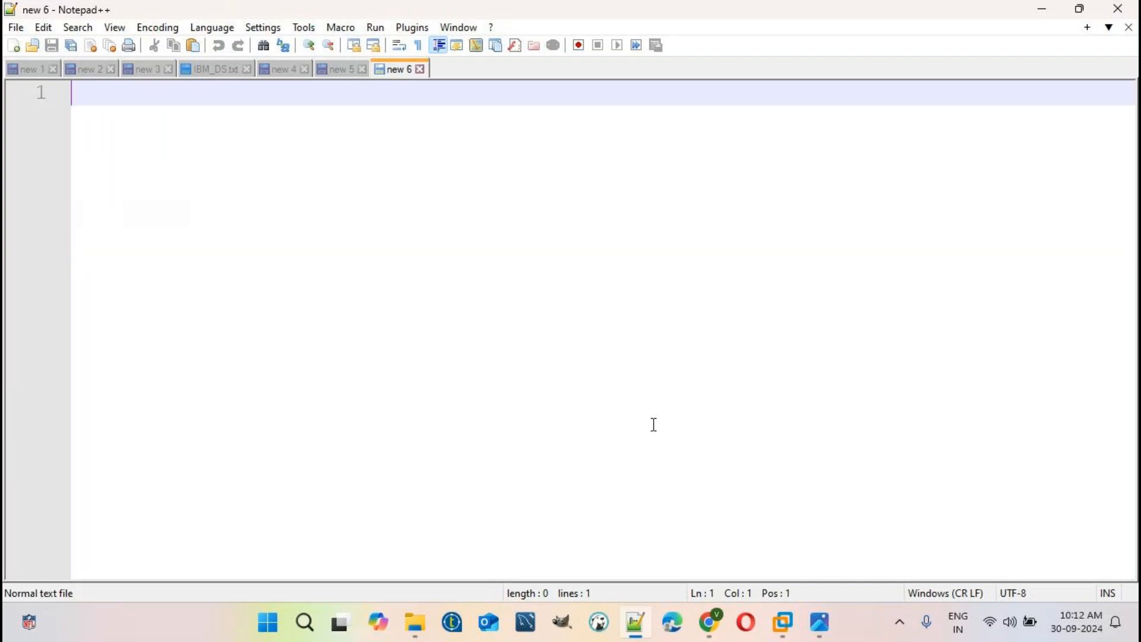
pyautogui.write('My')
pyautogui.press('Return')
pyautogui.press('Return')
pyautogui.press('Return')
pyautogui.press('BackSpace')
pyautogui.press('BackSpace')
pyautogui.press('BackSpace')
pyautogui.press('BackSpace')
pyautogui.press('BackSpace')
pyautogui.press('BackSpace')
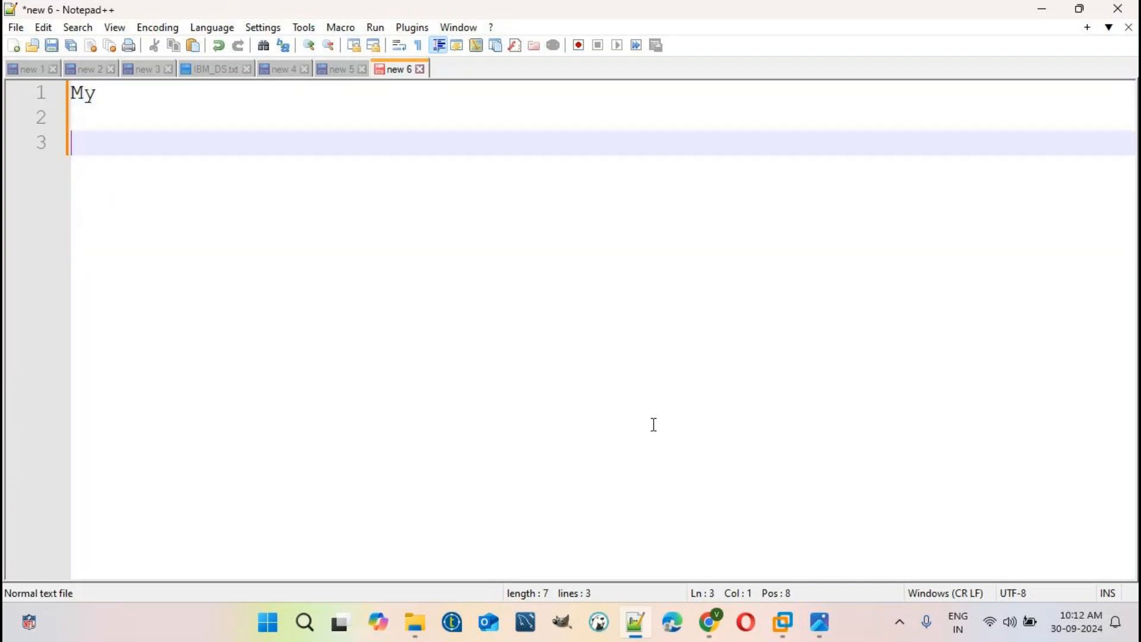
pyautogui.write('Tomorrow free')
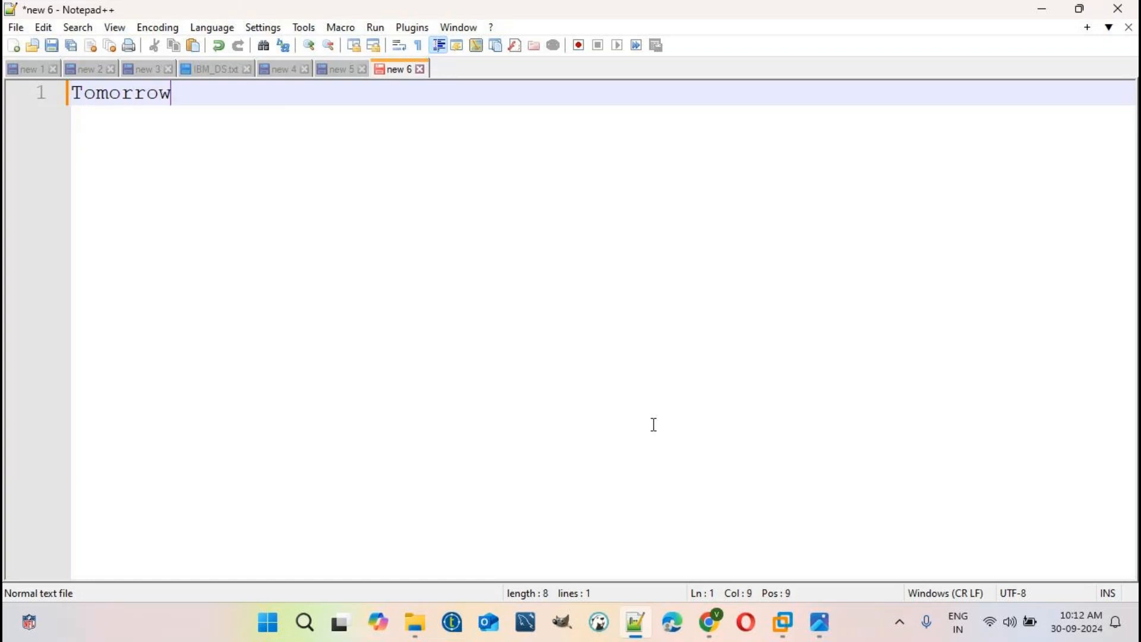
pyautogui.press('Return')
pyautogui.press('Return')
pyautogui.press('Return')
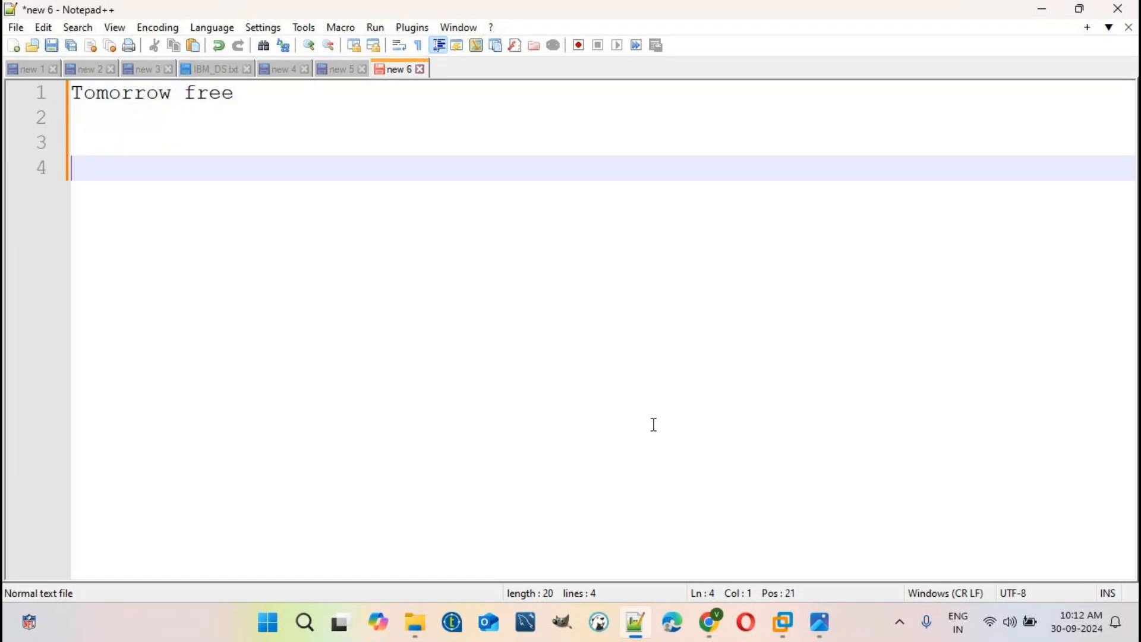
pyautogui.write('IBM DATAS')
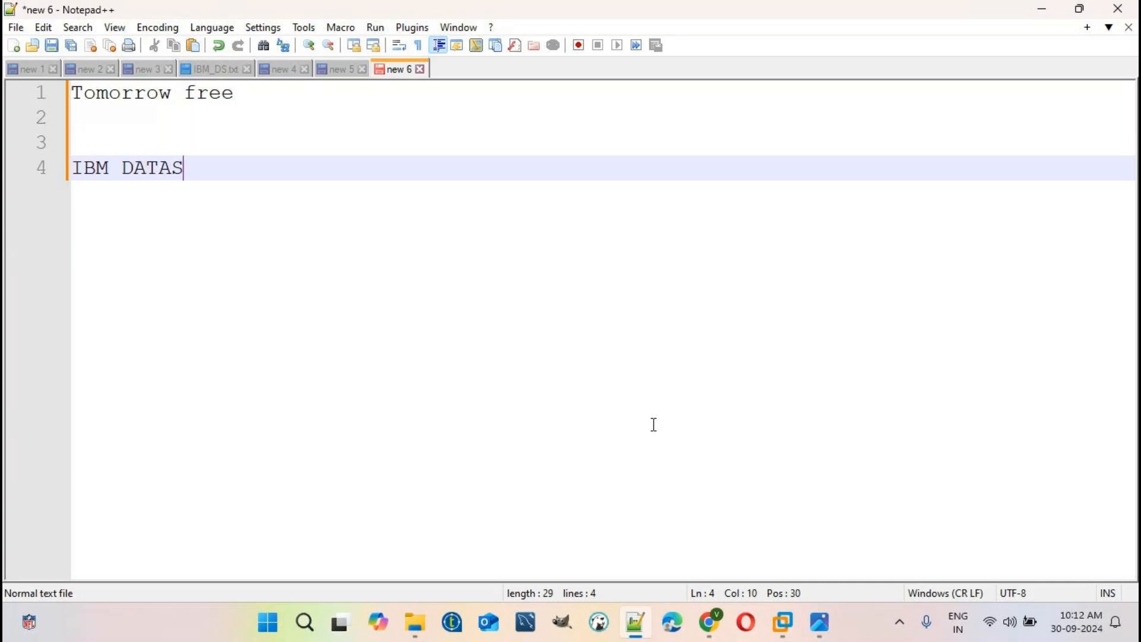
pyautogui.write('TAGE')
pyautogui.press('Return')
pyautogui.press('Return')
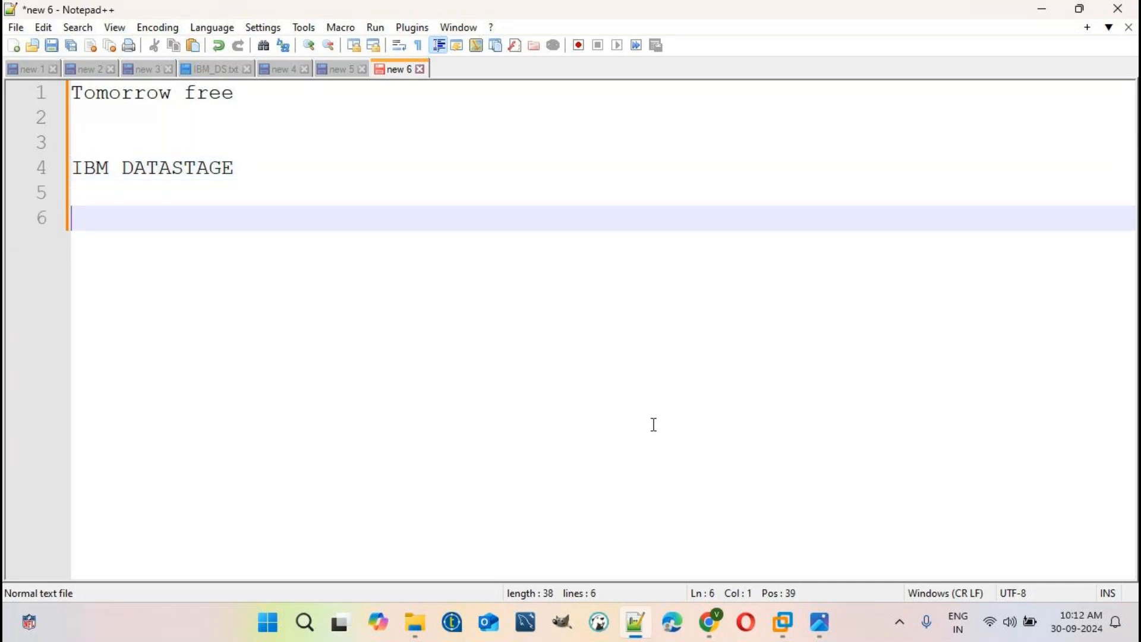
pyautogui.write('30TH SE')
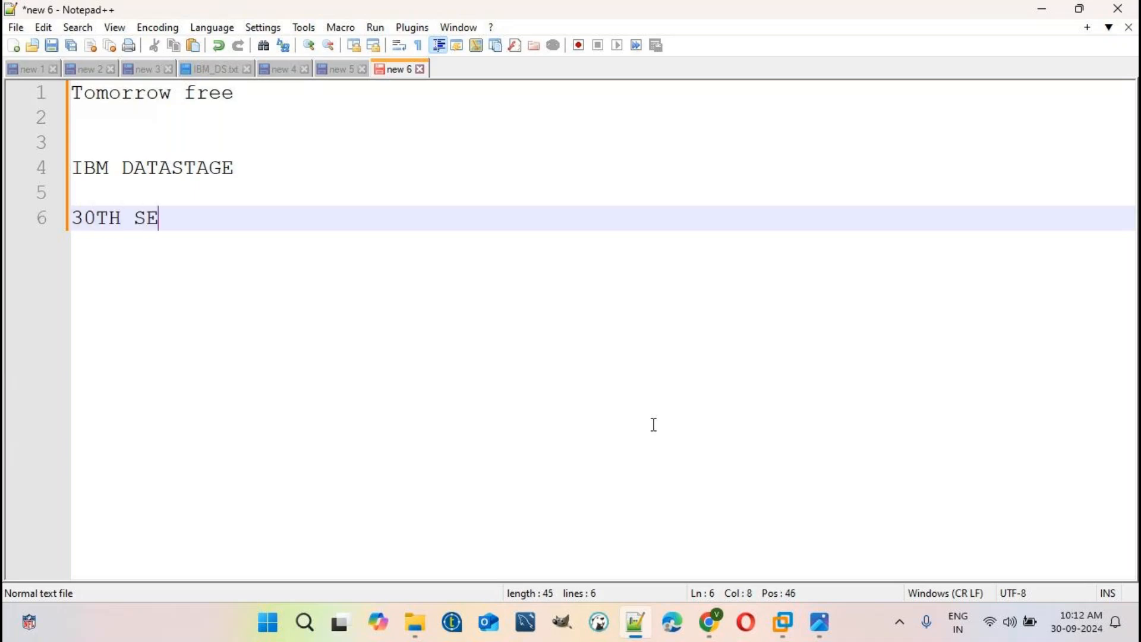
pyautogui.write('PT')
pyautogui.press('Return')
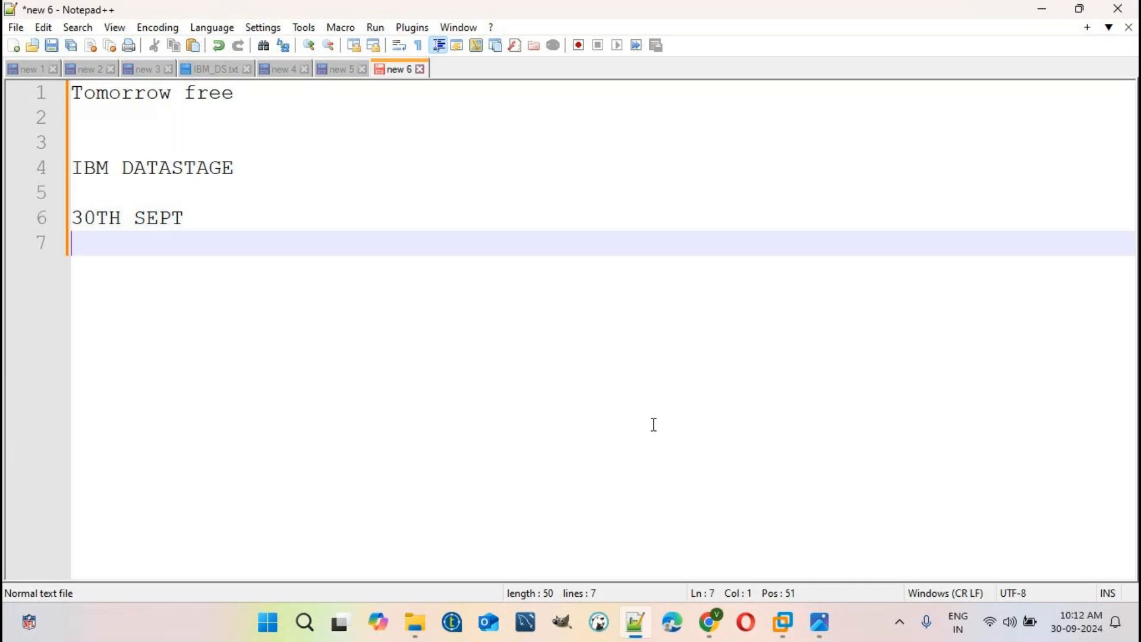
pyautogui.write('1ST OCT ')
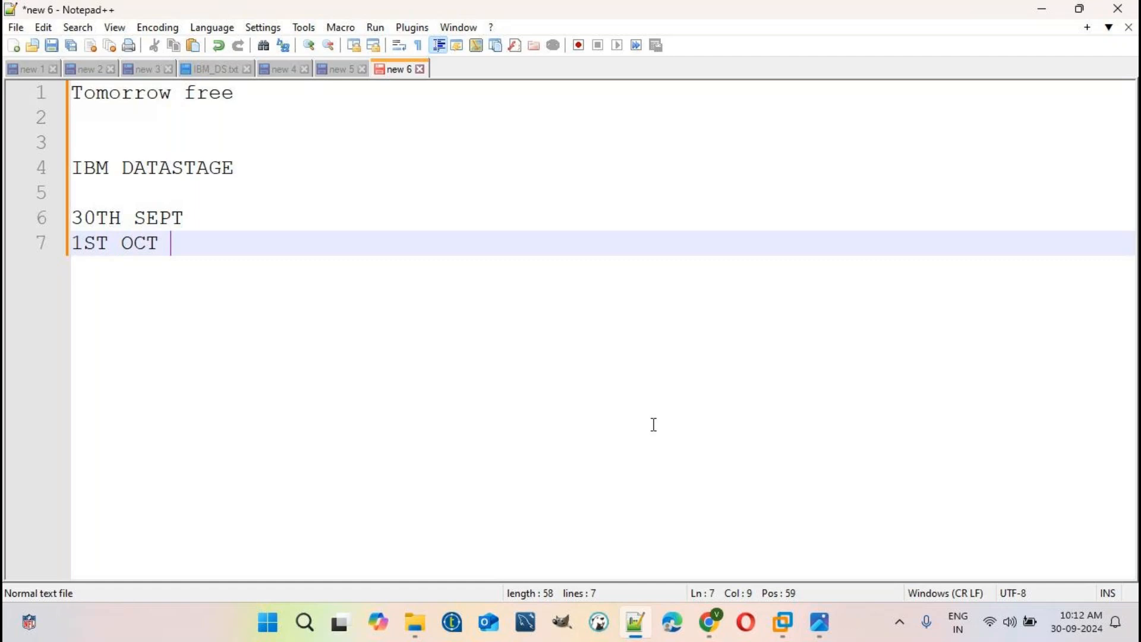
pyautogui.write('9,2')
pyautogui.press('BackSpace')
pyautogui.press('BackSpace')
pyautogui.write('.30 AM TO')
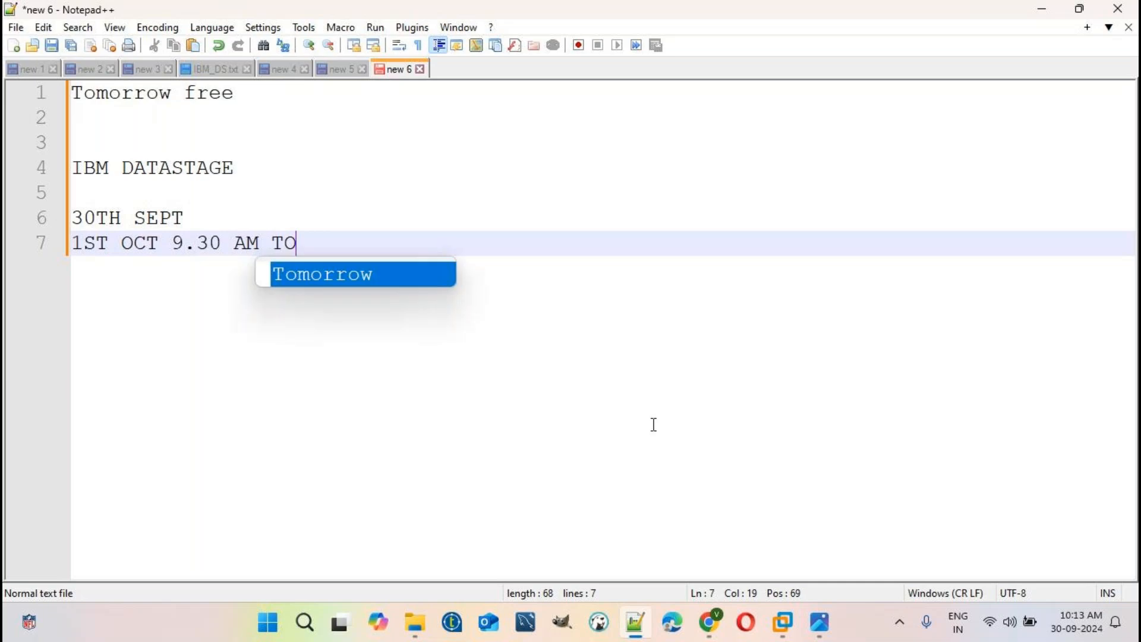
pyautogui.write(' 10.30 AMS')
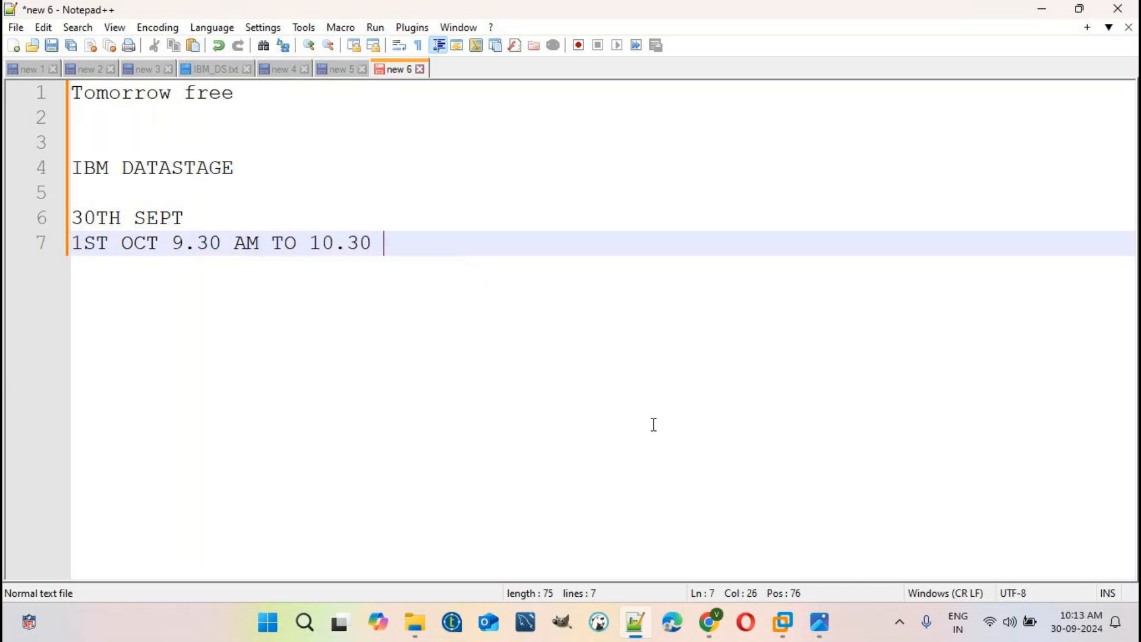
pyautogui.press('BackSpace')
pyautogui.press('BackSpace')
pyautogui.press('Return')
pyautogui.press('Return')
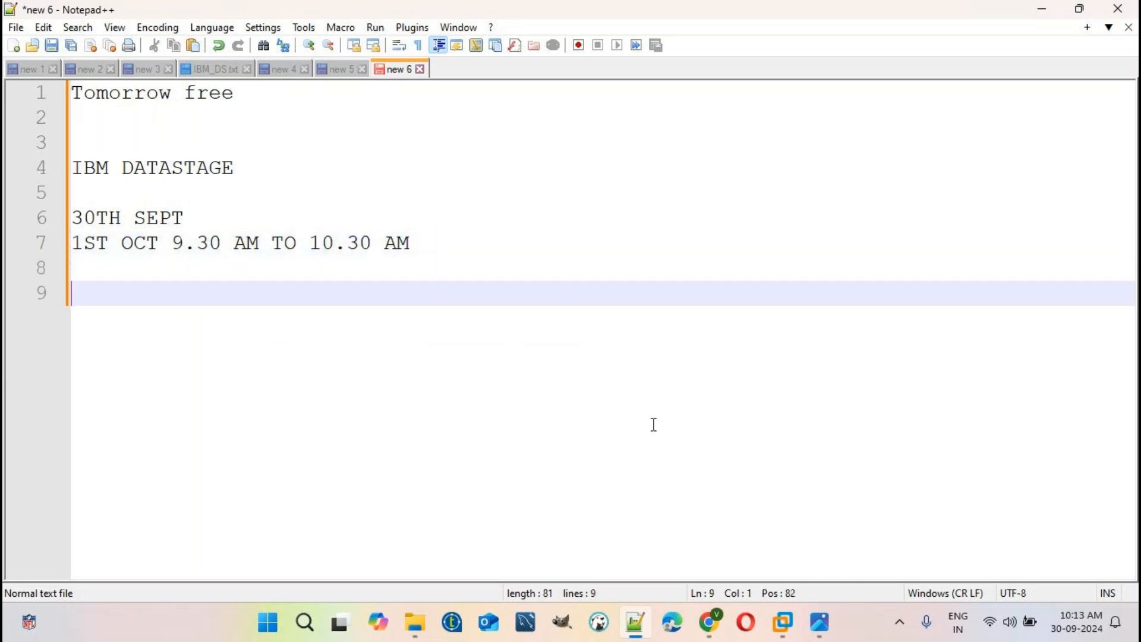
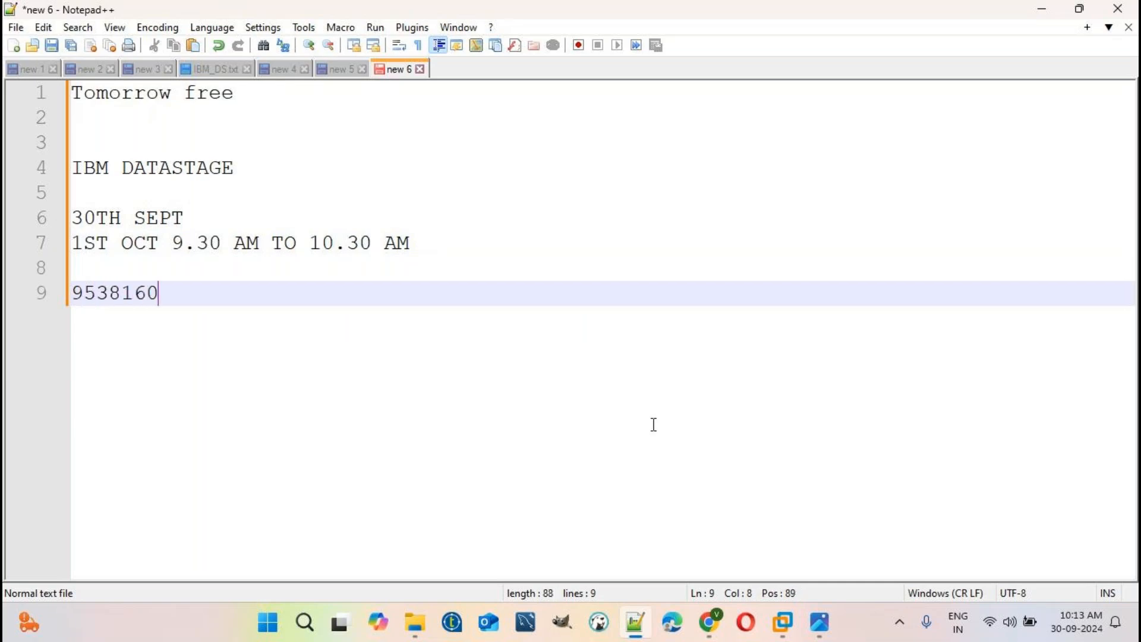
# - Add a contact number, course duration 35 days, each class recording and documents lines
pyautogui.press('Return')
pyautogui.press('Return')
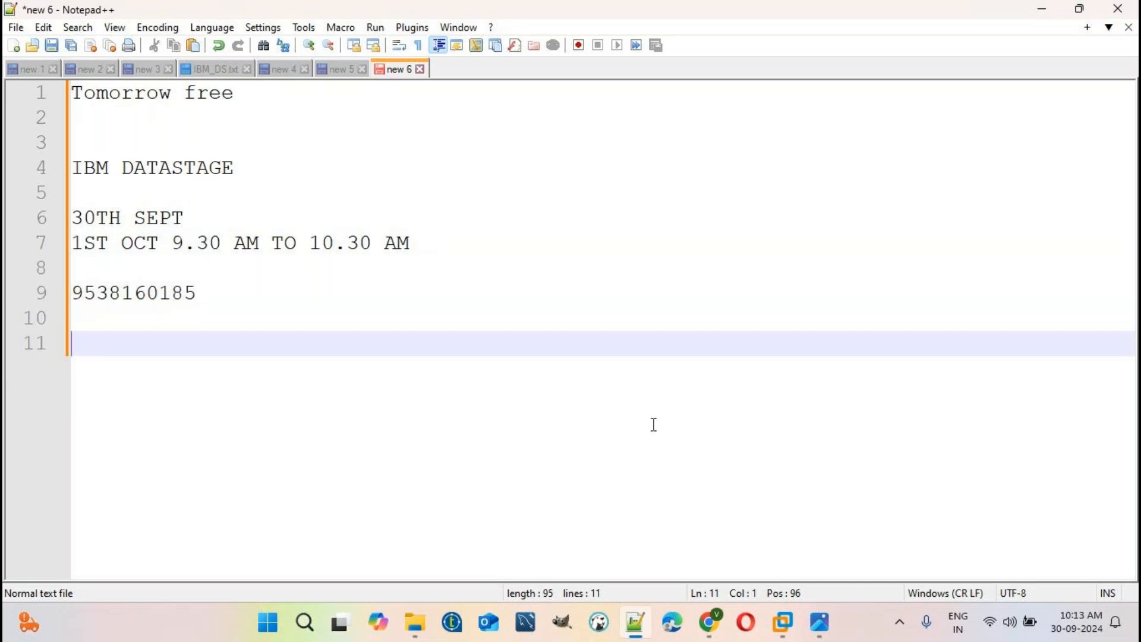
pyautogui.press('Return')
pyautogui.write('cours')
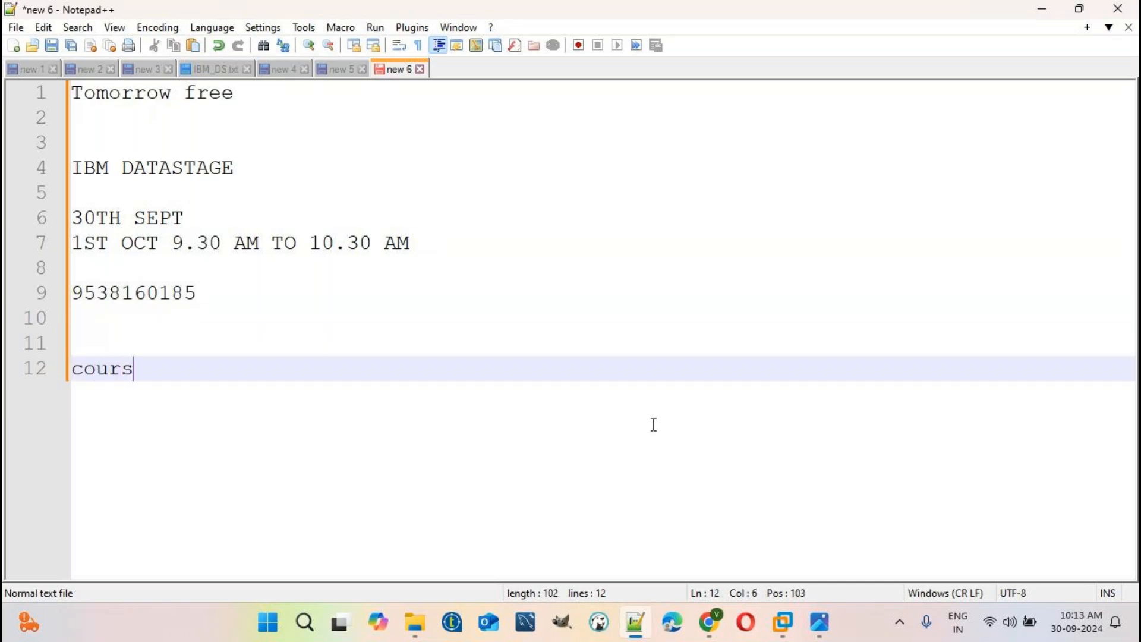
pyautogui.write('e durat')
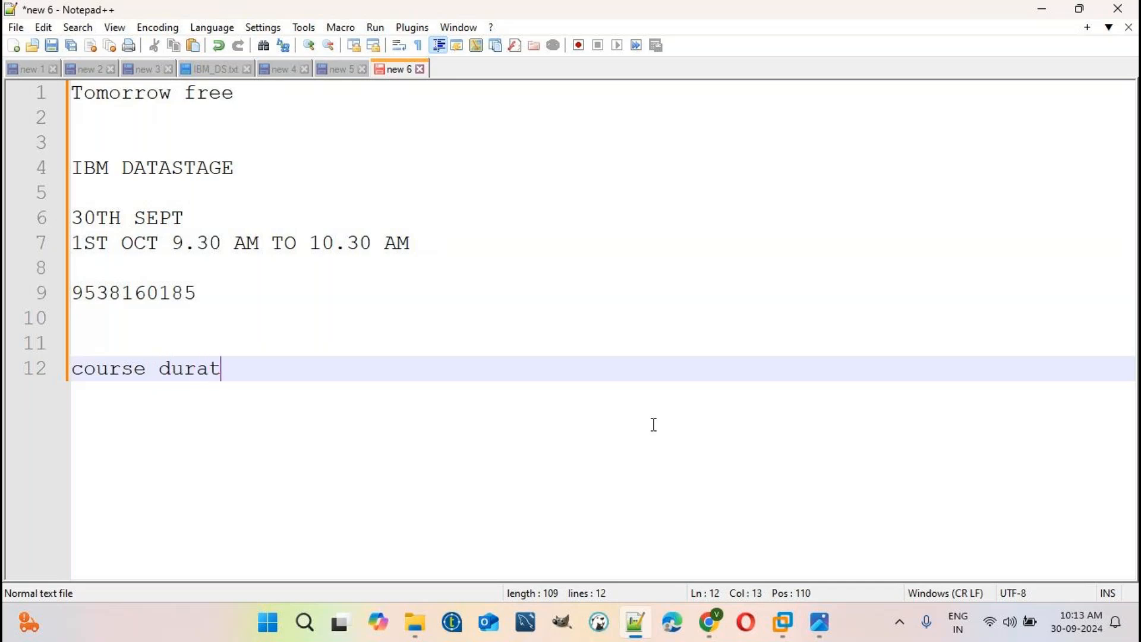
pyautogui.write('i')
pyautogui.write('35 days')
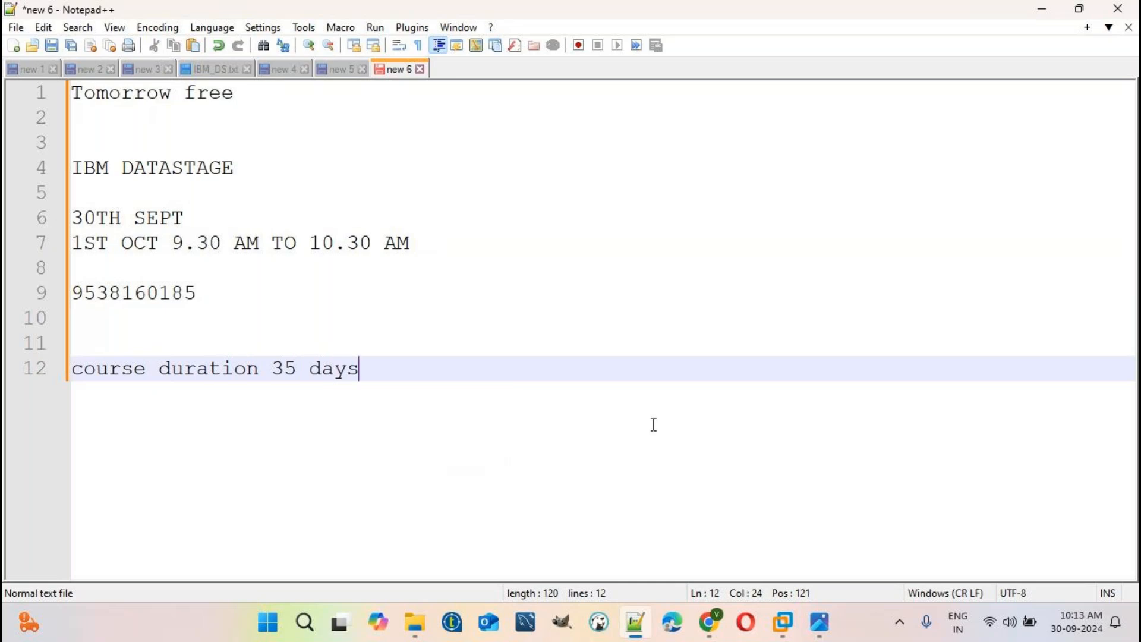
pyautogui.press('Return')
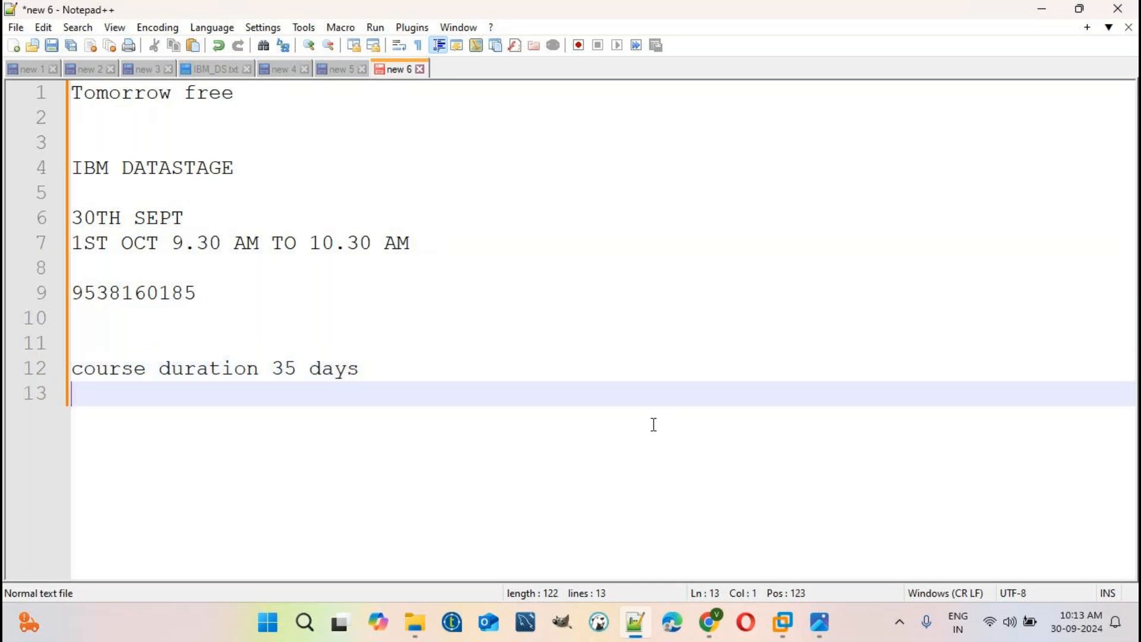
pyautogui.press('Return')
pyautogui.write('pre')
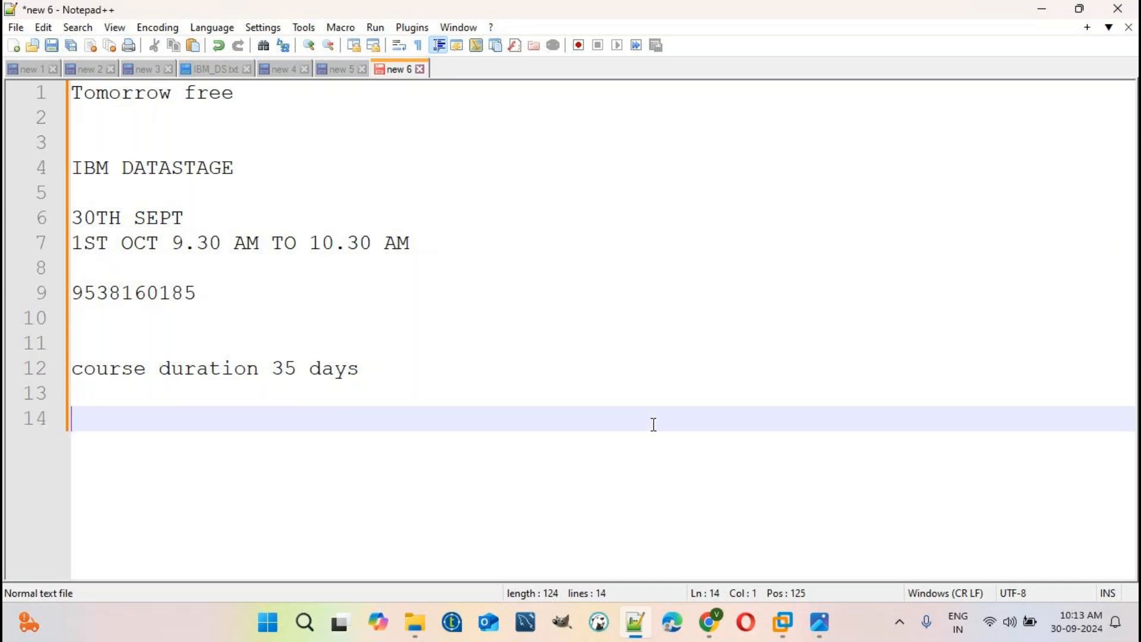
pyautogui.write('viouls')
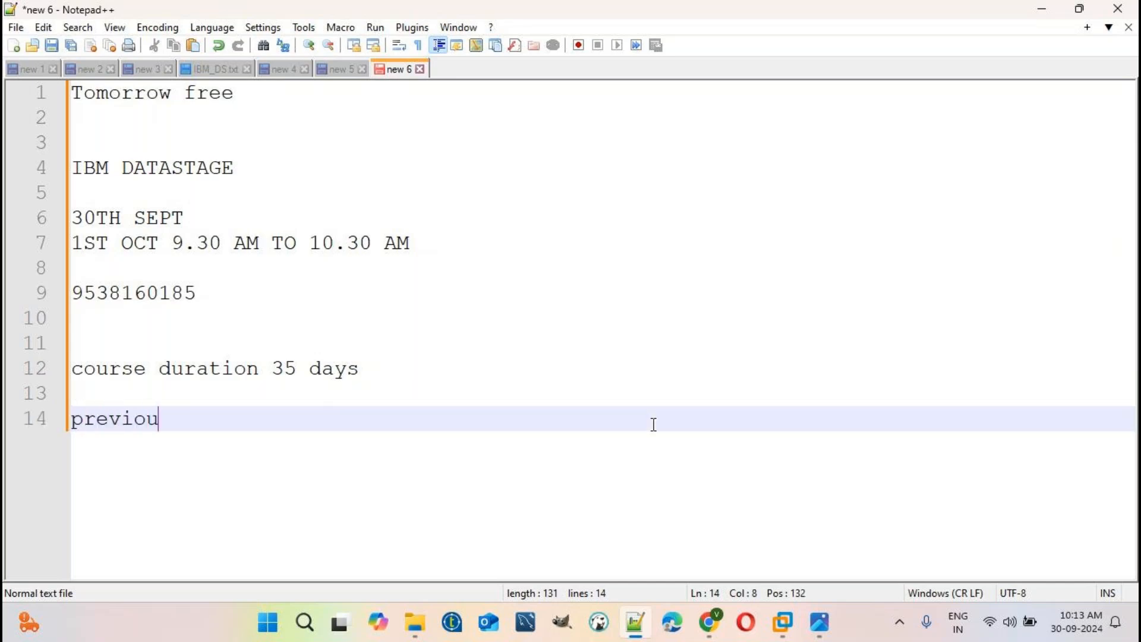
pyautogui.press('Return')
pyautogui.press('Return')
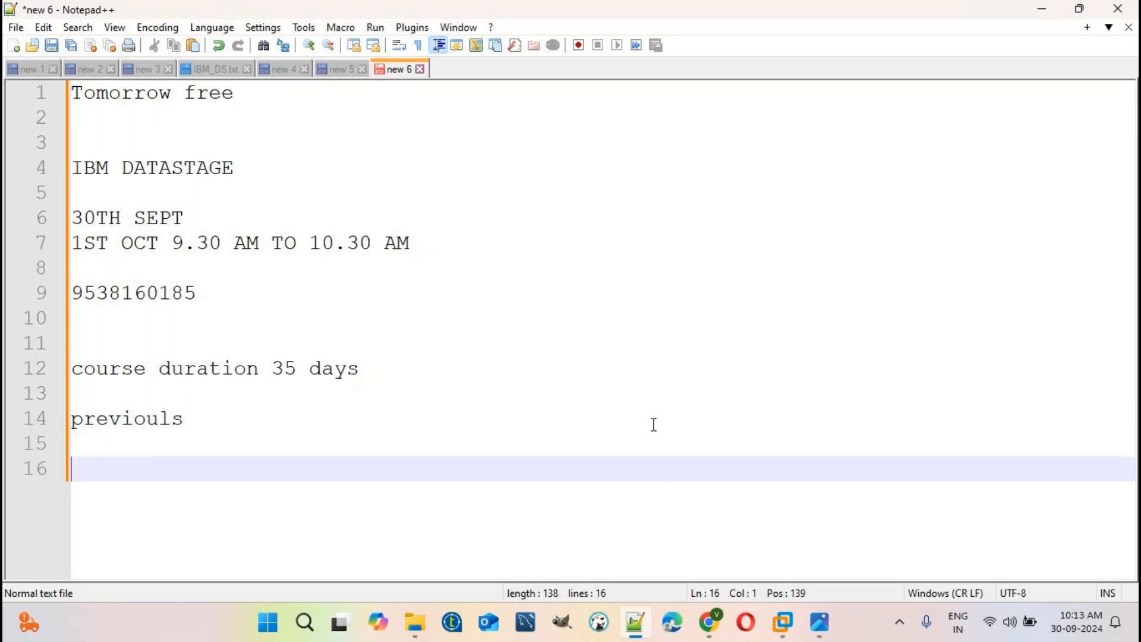
pyautogui.press('BackSpace')
pyautogui.press('BackSpace')
pyautogui.press('BackSpace')
pyautogui.press('BackSpace')
pyautogui.press('Return')
pyautogui.press('Return')
pyautogui.write('each class ')
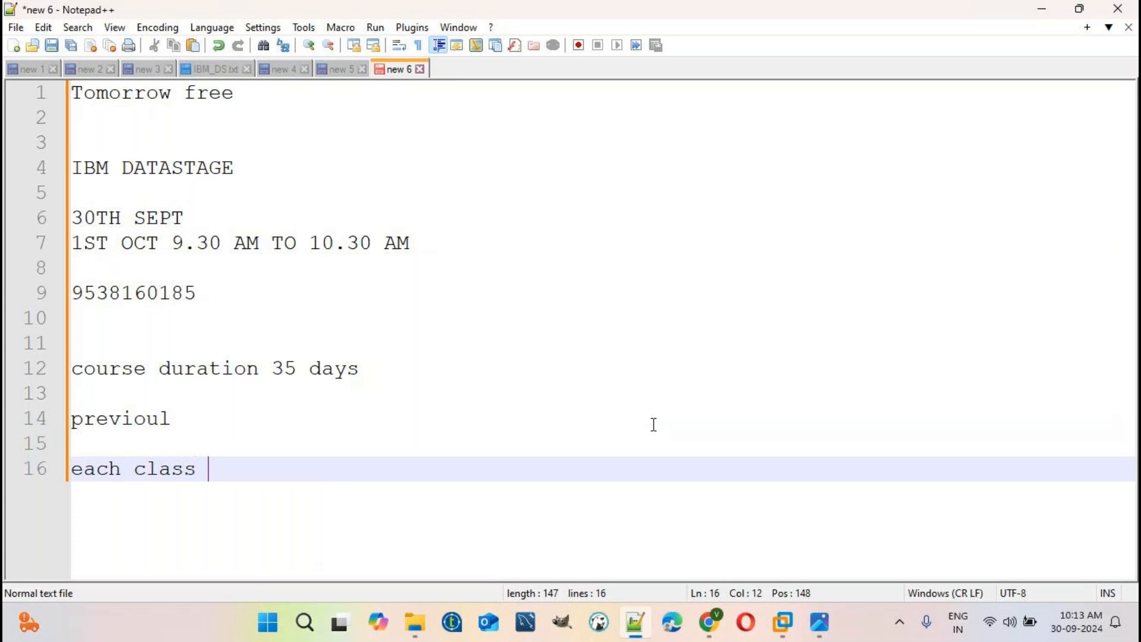
pyautogui.write('recording')
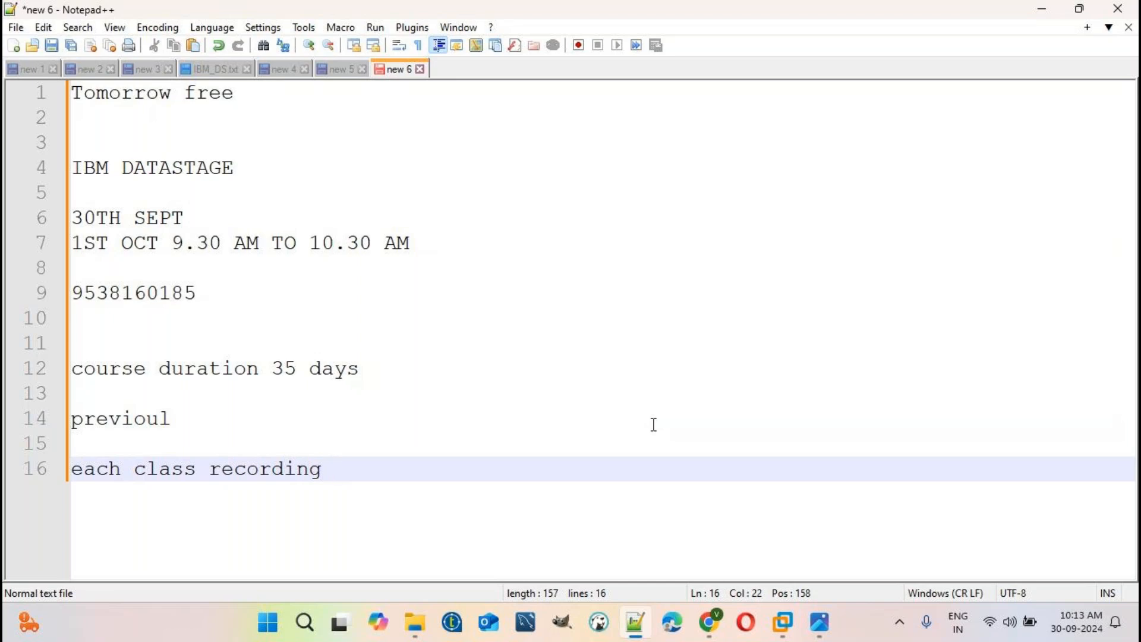
pyautogui.press('Return')
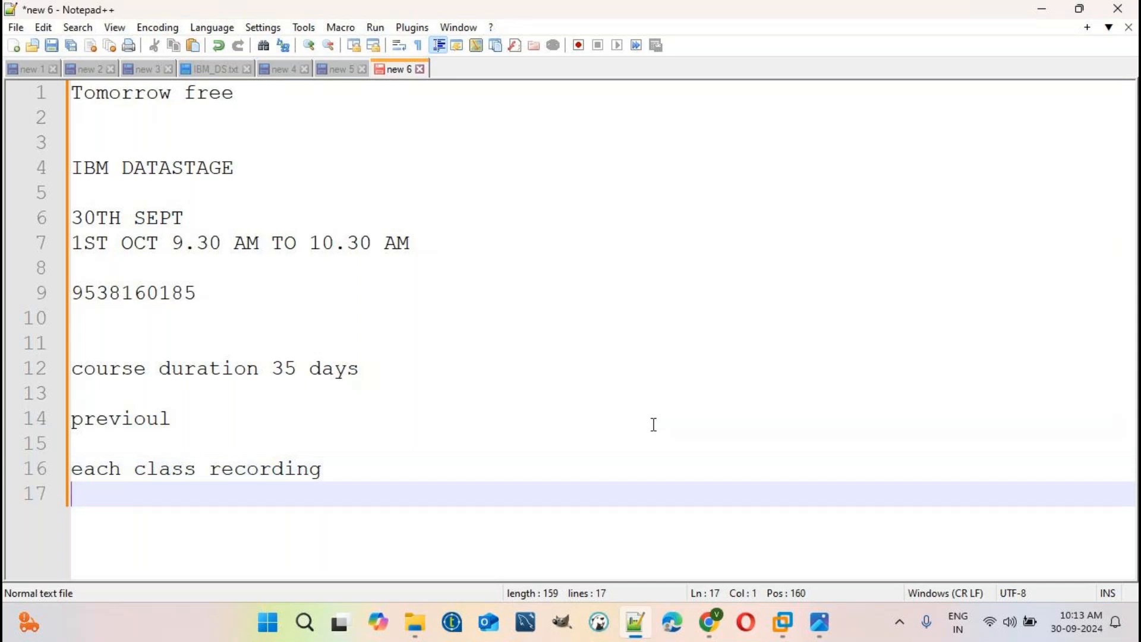
pyautogui.moveTo(398, 636)
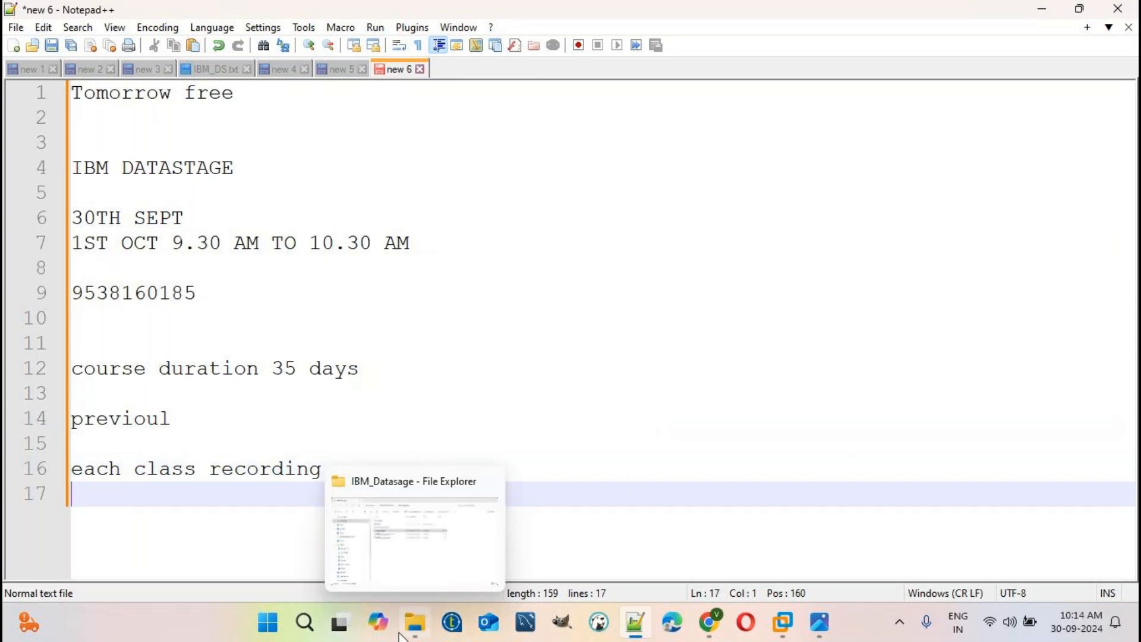
pyautogui.write('ma')
pyautogui.press('BackSpace')
pyautogui.press('BackSpace')
pyautogui.write('documents')
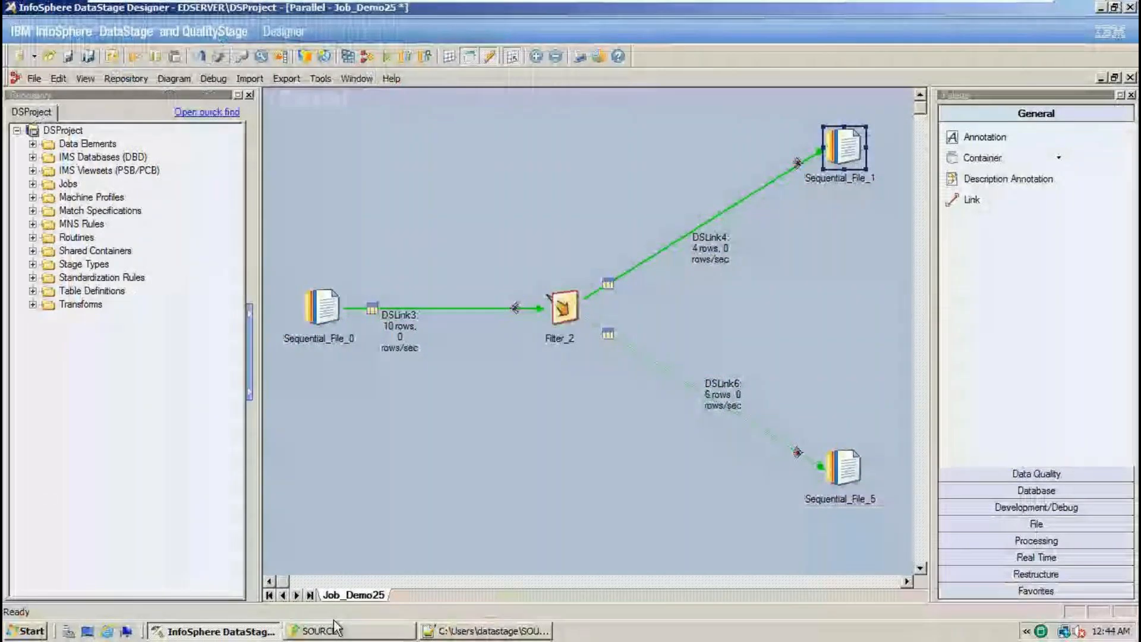
# - Leave the full-screen DataStage window and open the home Documents folder in File Explorer
pyautogui.click(884, 7)
pyautogui.click(1063, 8)
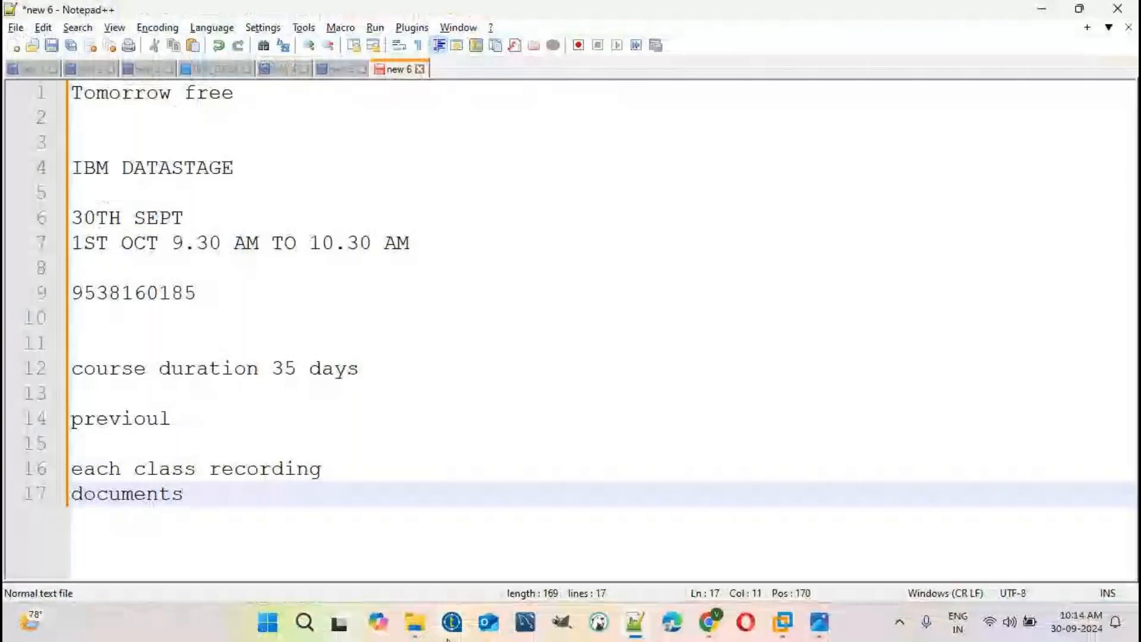
pyautogui.click(414, 622)
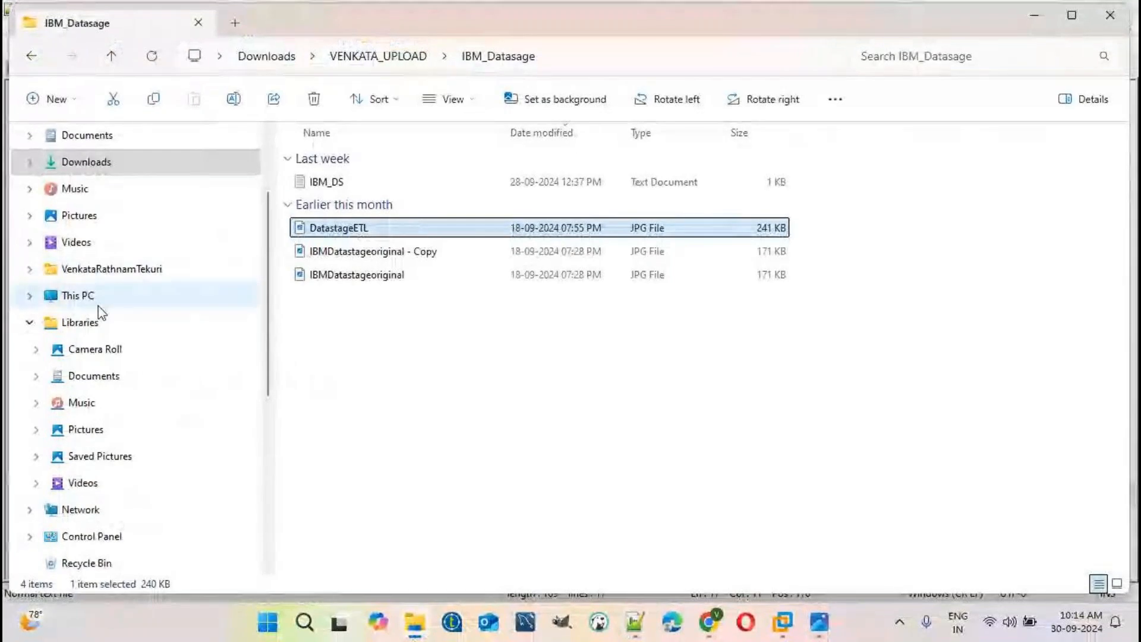
pyautogui.click(127, 378)
pyautogui.click(119, 269)
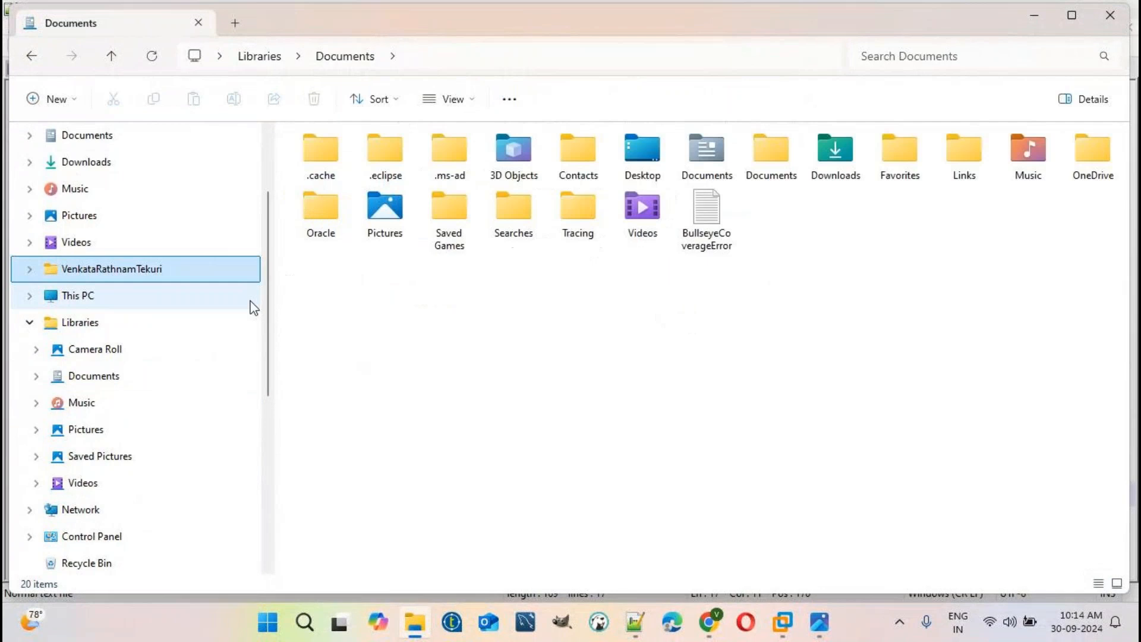
pyautogui.doubleClick(706, 163)
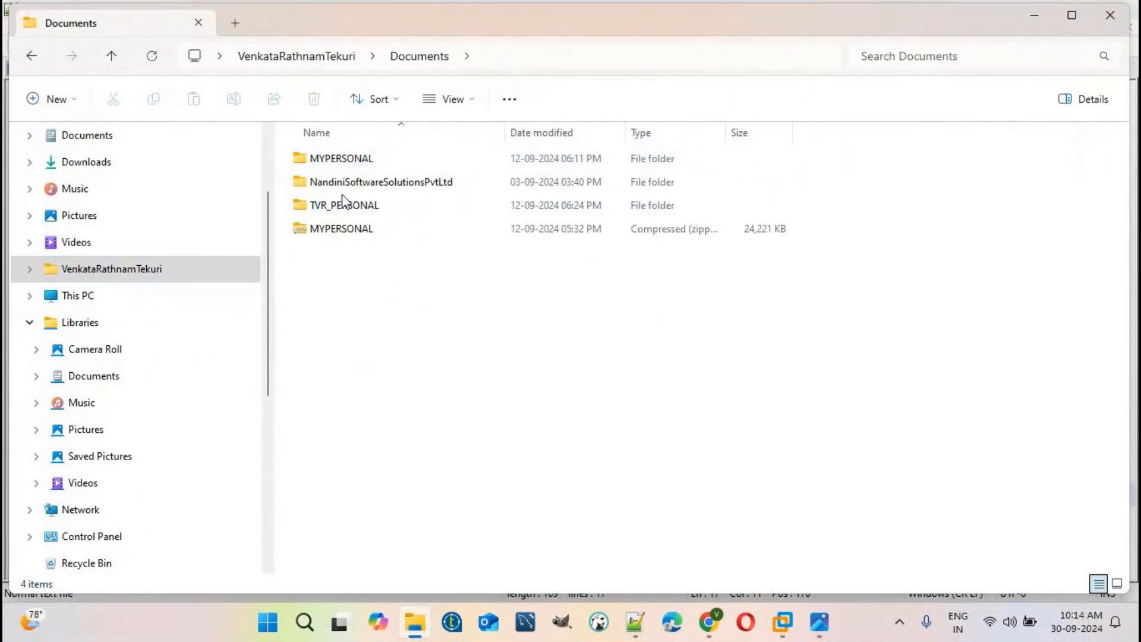
# - Browse into VENKATA_IBM_DATASTAGE_CLASSES > DCOUMENTS and open JoinStage_Part_one in Word
pyautogui.doubleClick(355, 183)
pyautogui.doubleClick(397, 161)
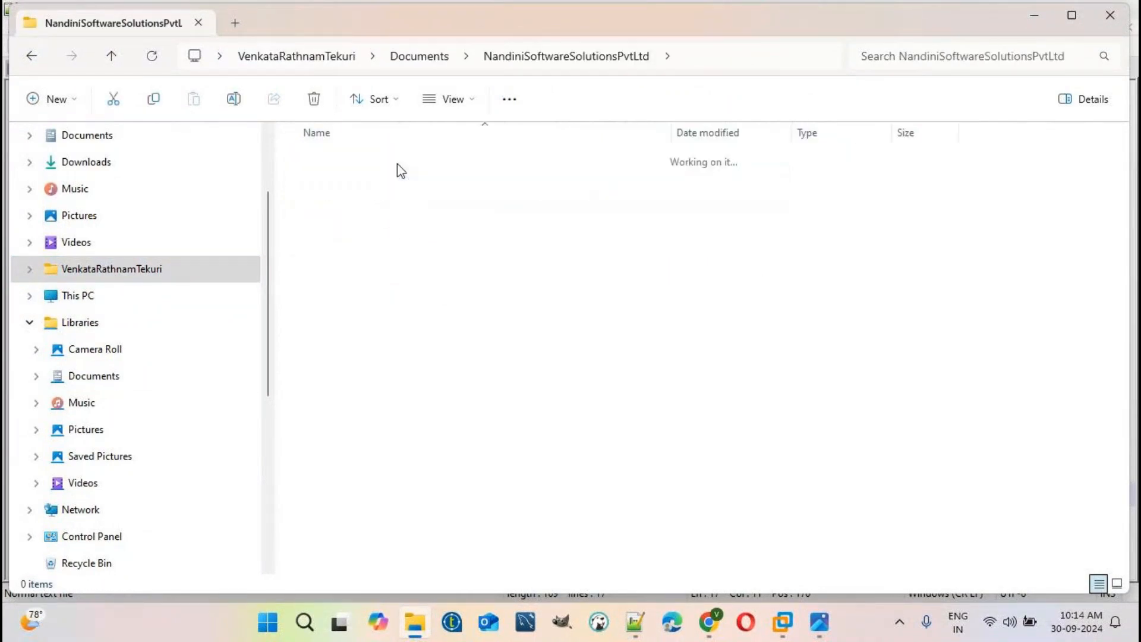
pyautogui.doubleClick(427, 210)
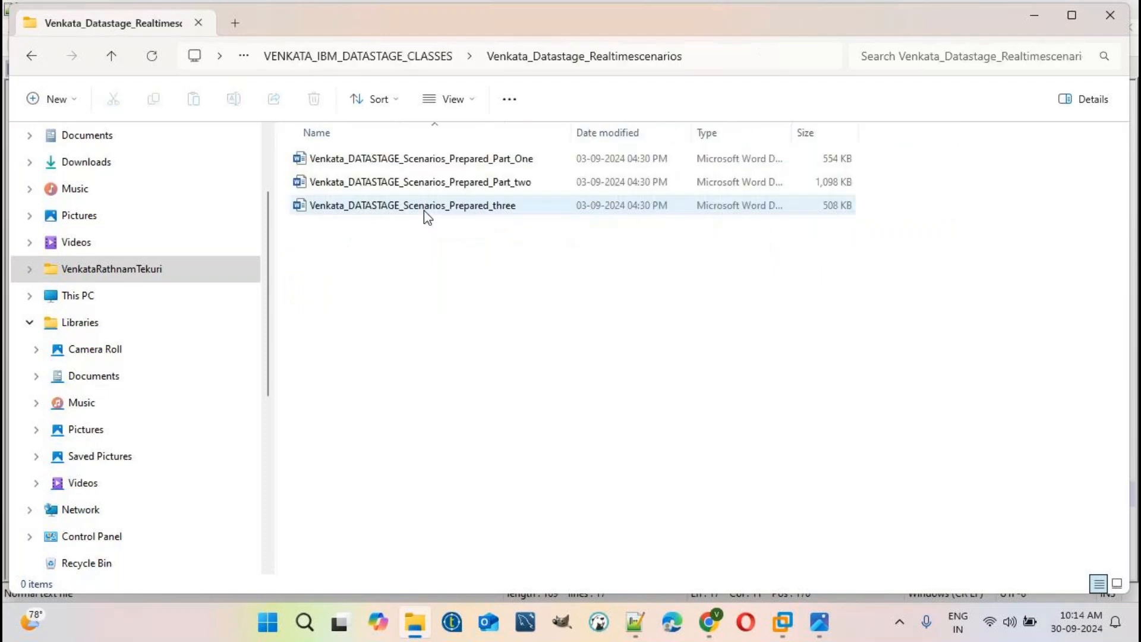
pyautogui.click(443, 56)
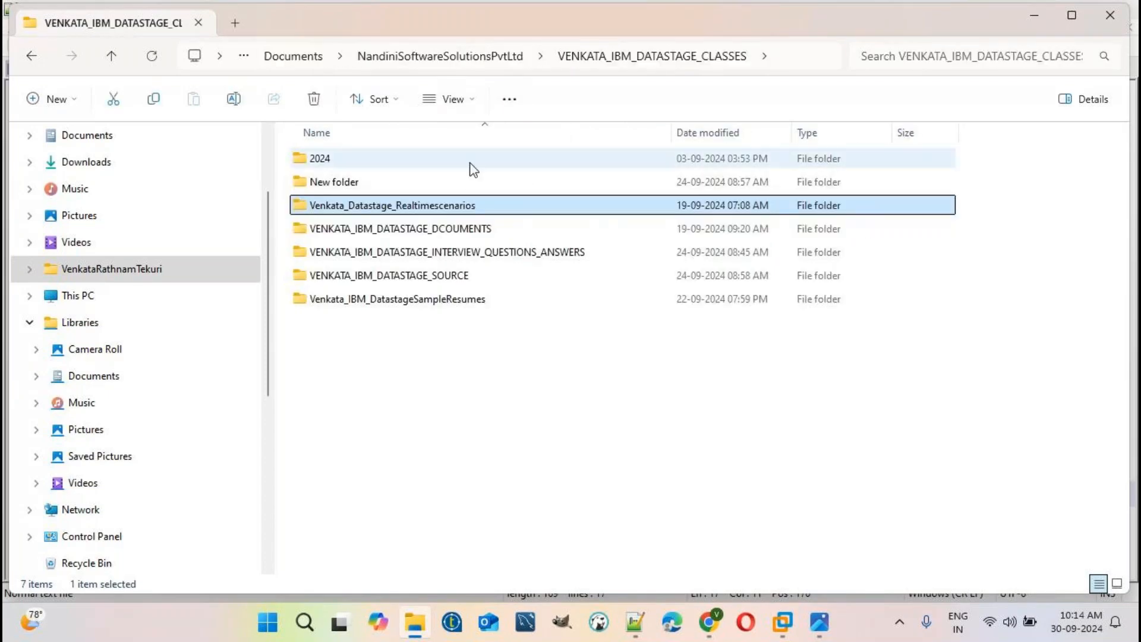
pyautogui.doubleClick(437, 227)
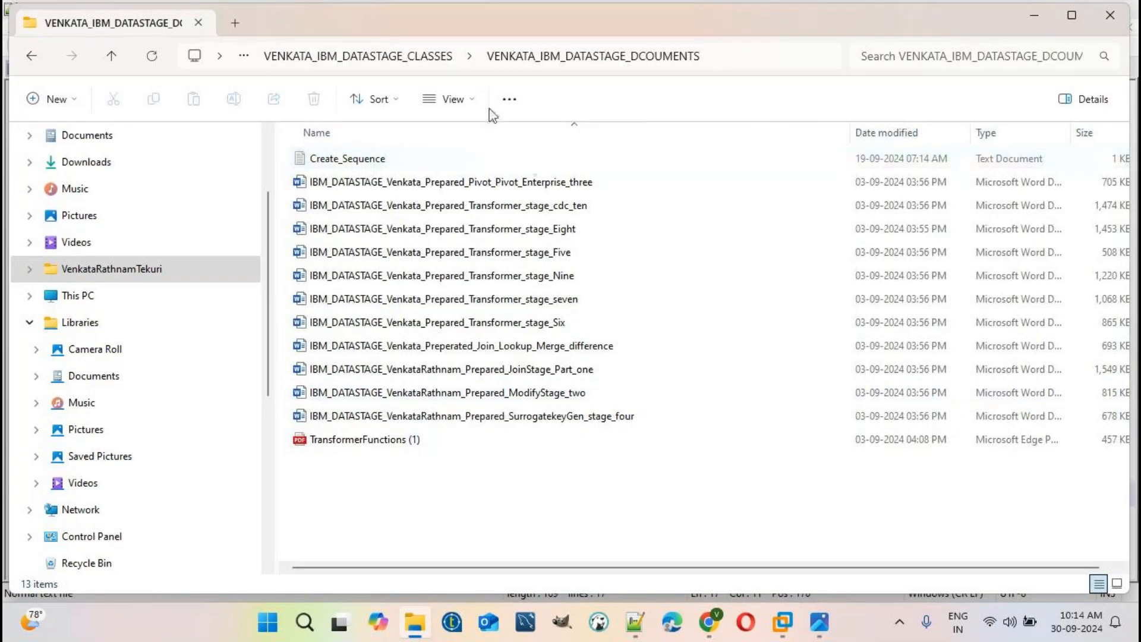
pyautogui.click(408, 57)
pyautogui.doubleClick(417, 227)
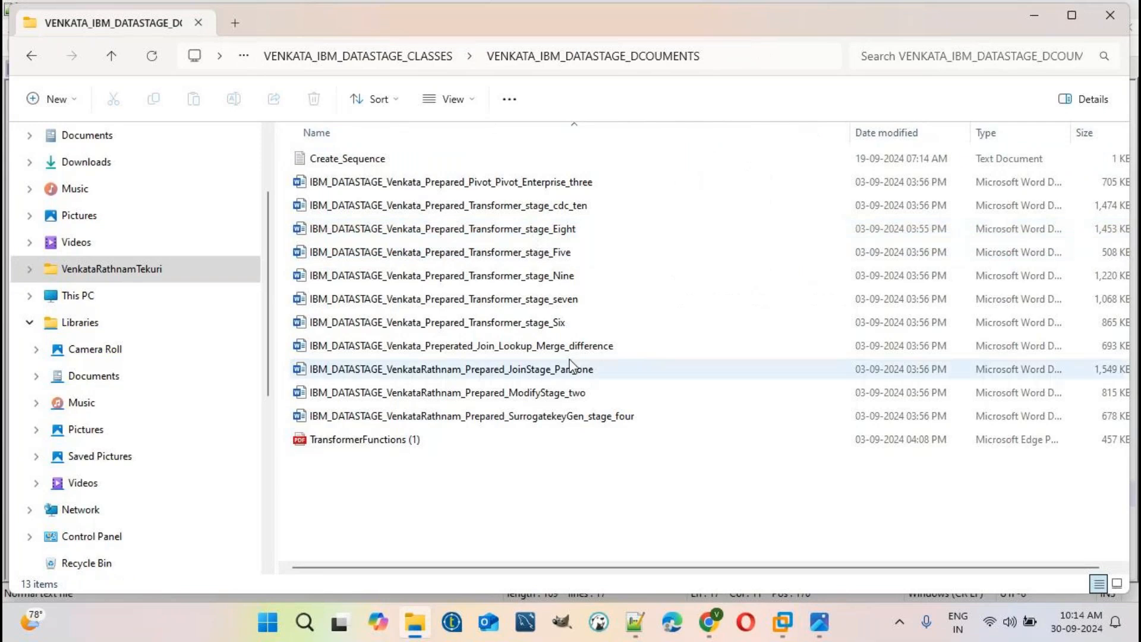
pyautogui.click(578, 376)
pyautogui.doubleClick(579, 376)
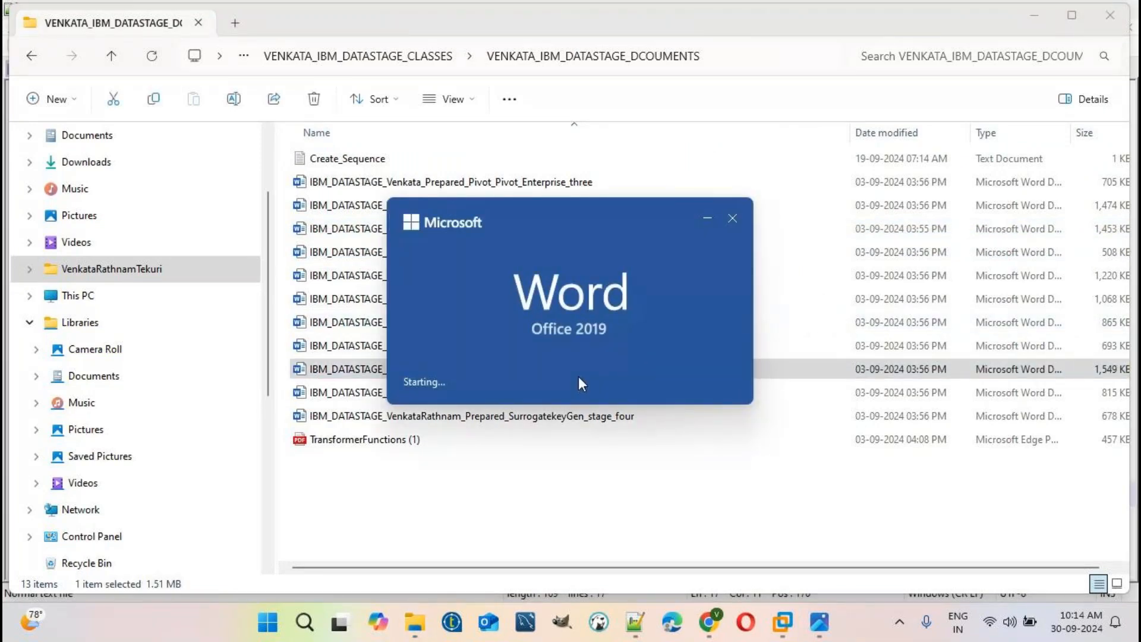
# - Scroll through the JoinStage_Part_one notes, then show the VENKATA_IBM_DATASTAGE_CLASSES folder in File Explorer
pyautogui.scroll(-15, 804, 434)
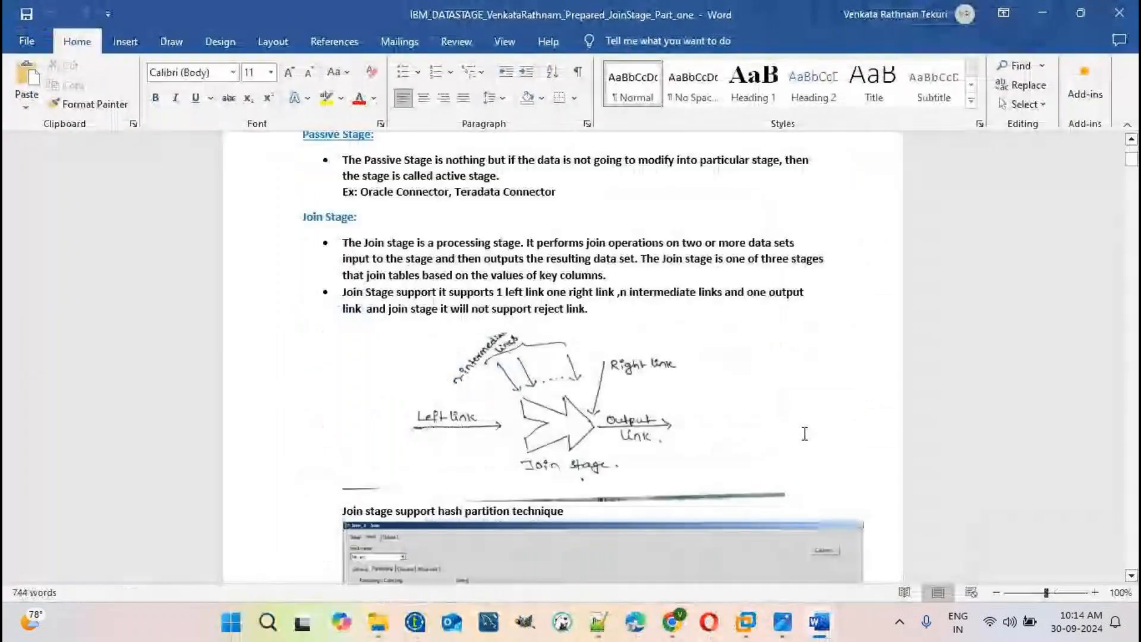
pyautogui.scroll(-6, 805, 434)
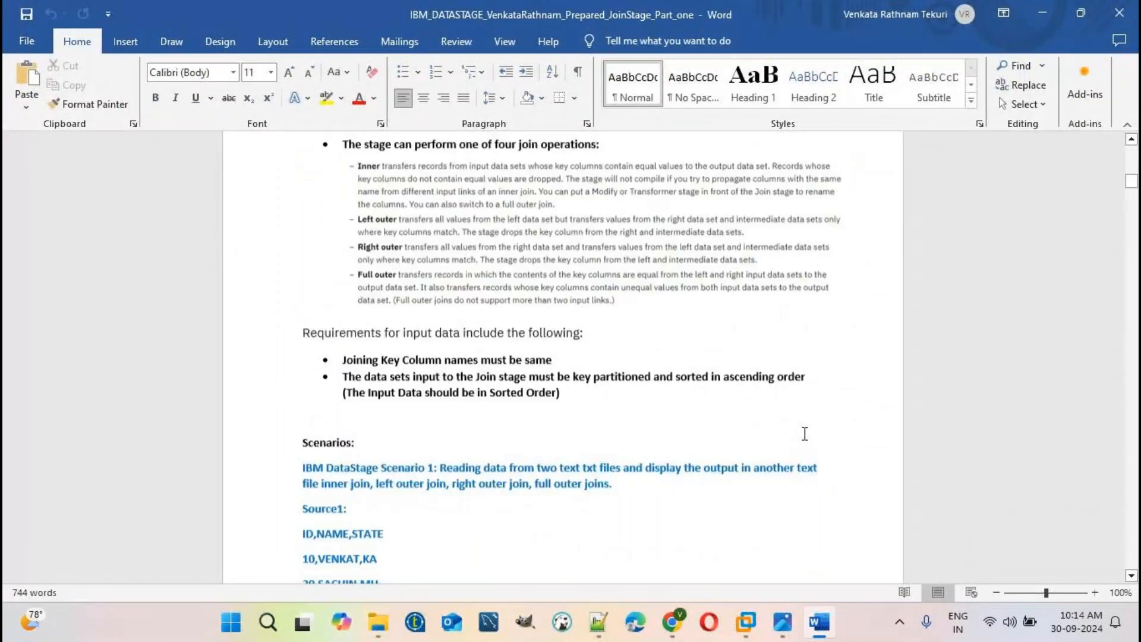
pyautogui.scroll(-15, 804, 434)
pyautogui.scroll(-10, 804, 433)
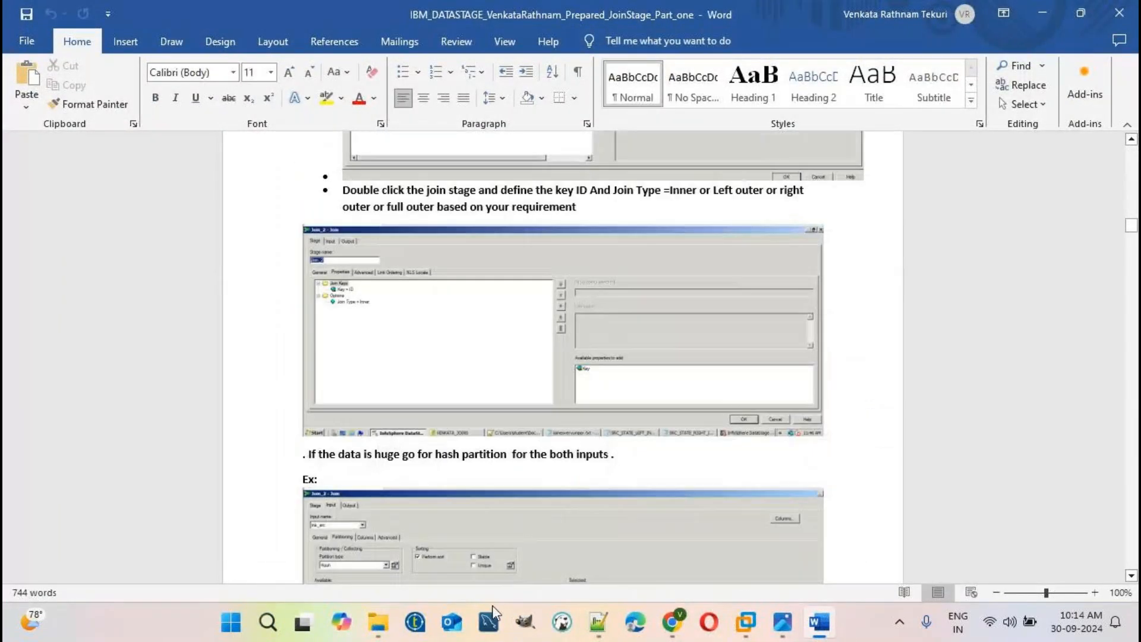
pyautogui.click(378, 622)
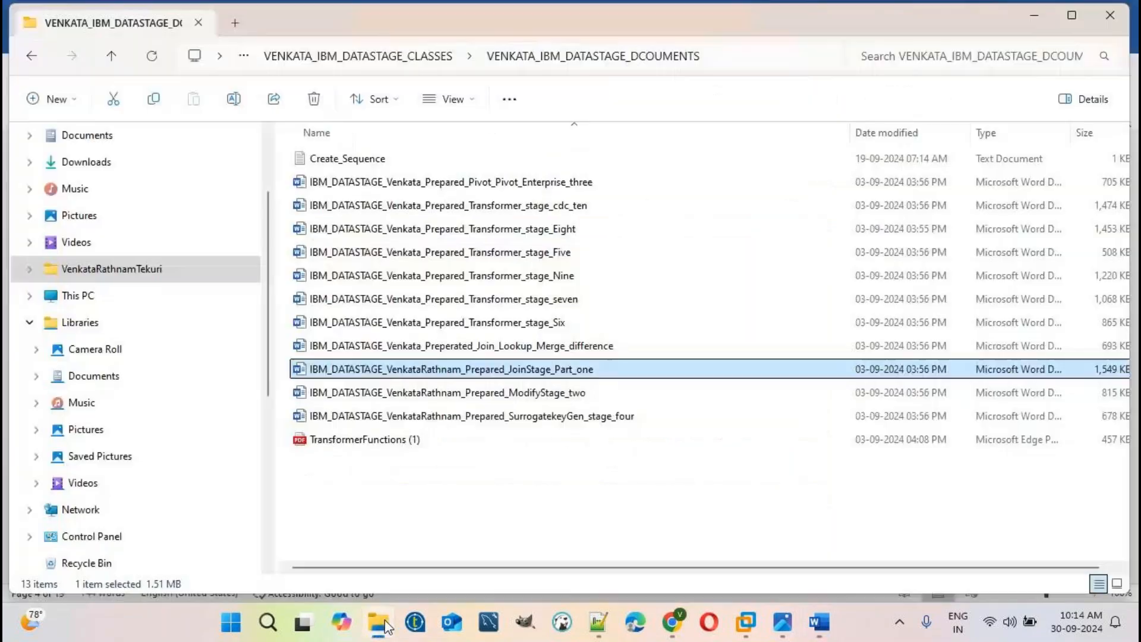
pyautogui.click(414, 59)
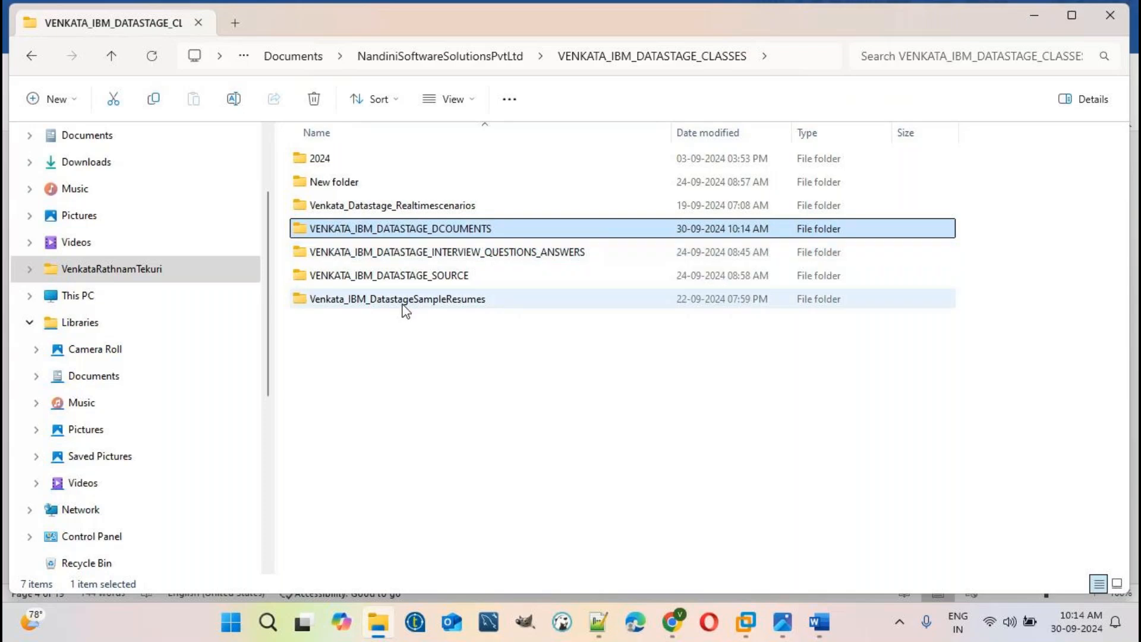
# - In the course note, add 'REAL TIME TRAINING' on a new line after 'documents', plus empty lines
pyautogui.click(606, 627)
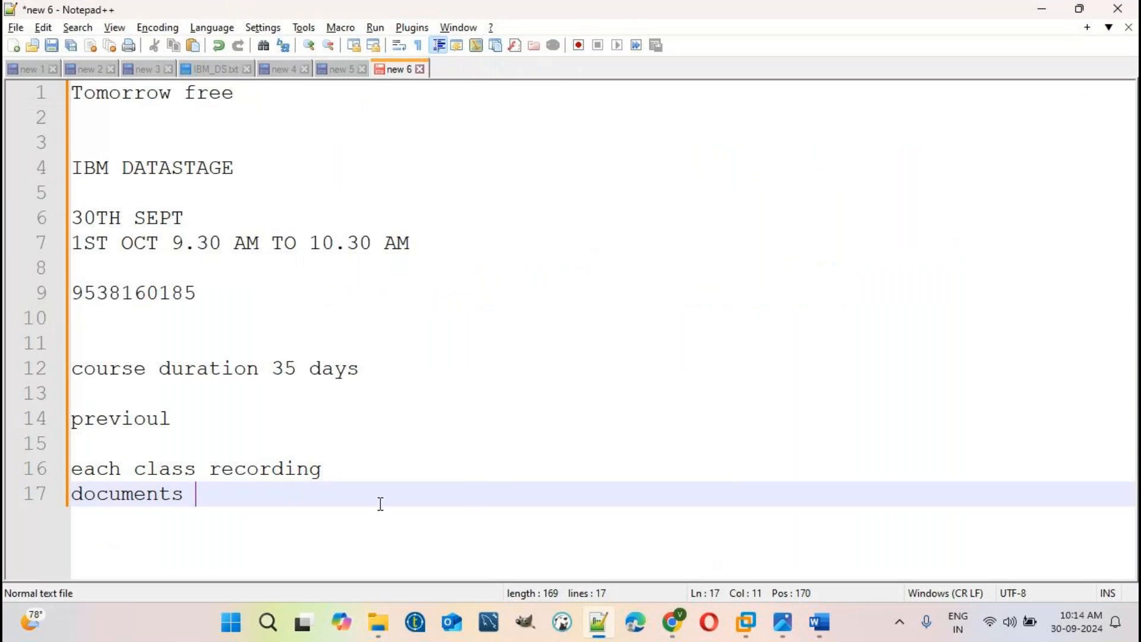
pyautogui.press('Return')
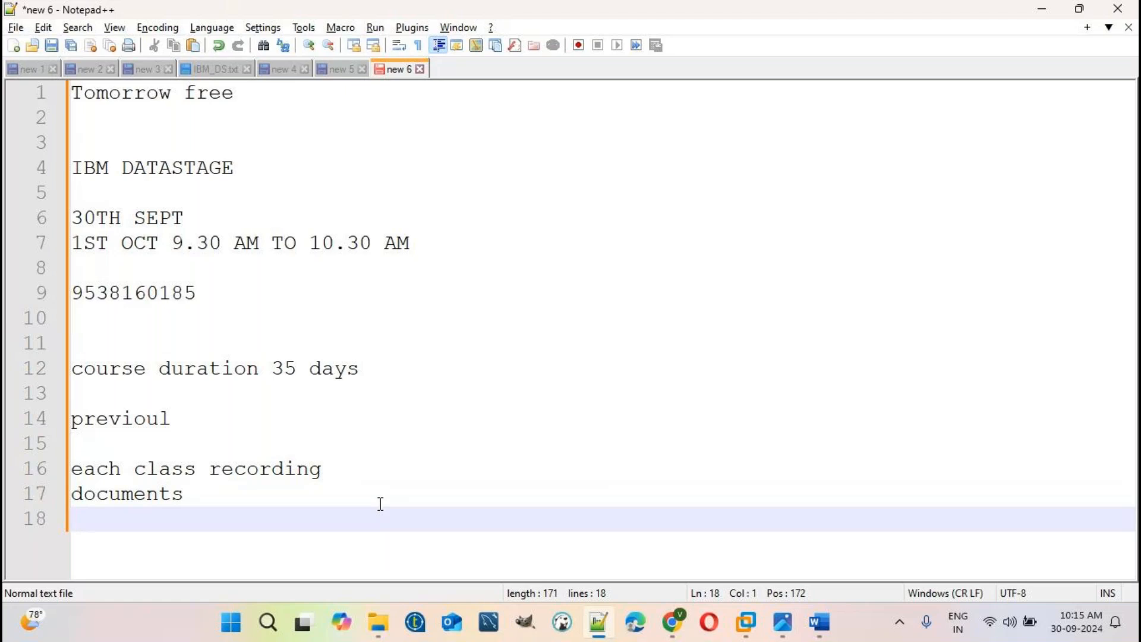
pyautogui.write('REAL TIME T')
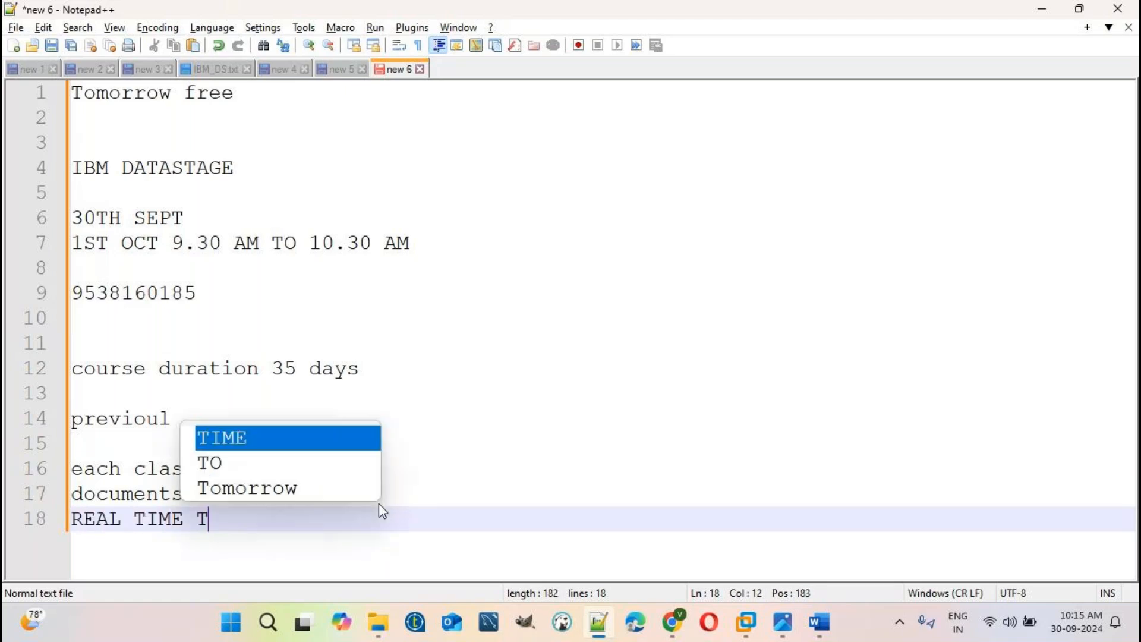
pyautogui.press('Escape')
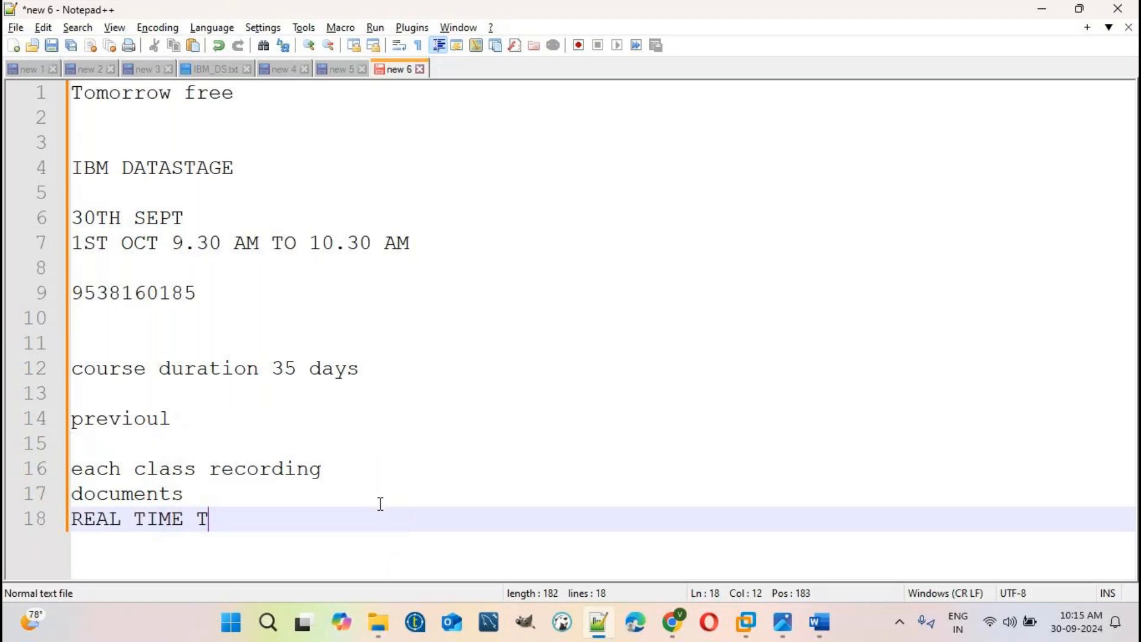
pyautogui.press('BackSpace')
pyautogui.write('TRAINING')
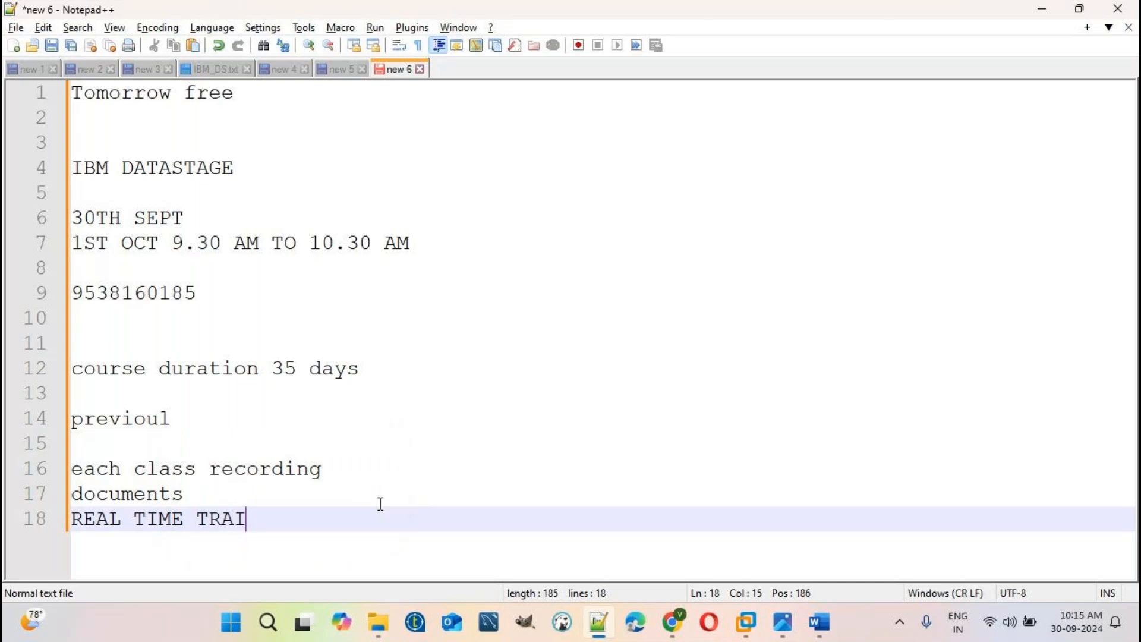
pyautogui.press('Return')
pyautogui.press('Return')
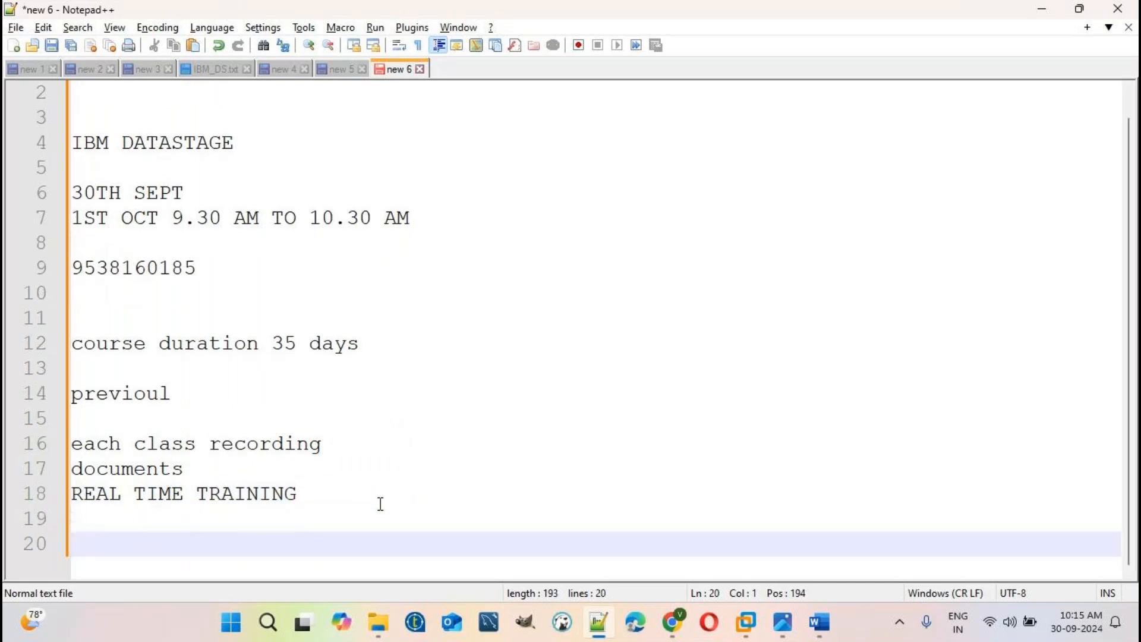
pyautogui.click(333, 494)
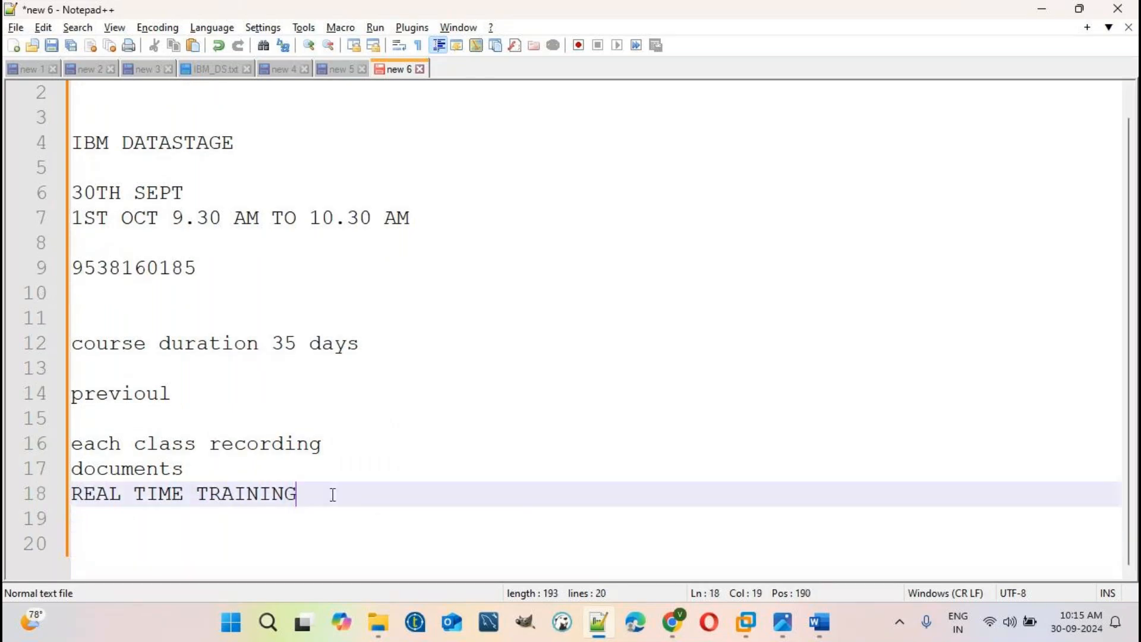
pyautogui.press('Return')
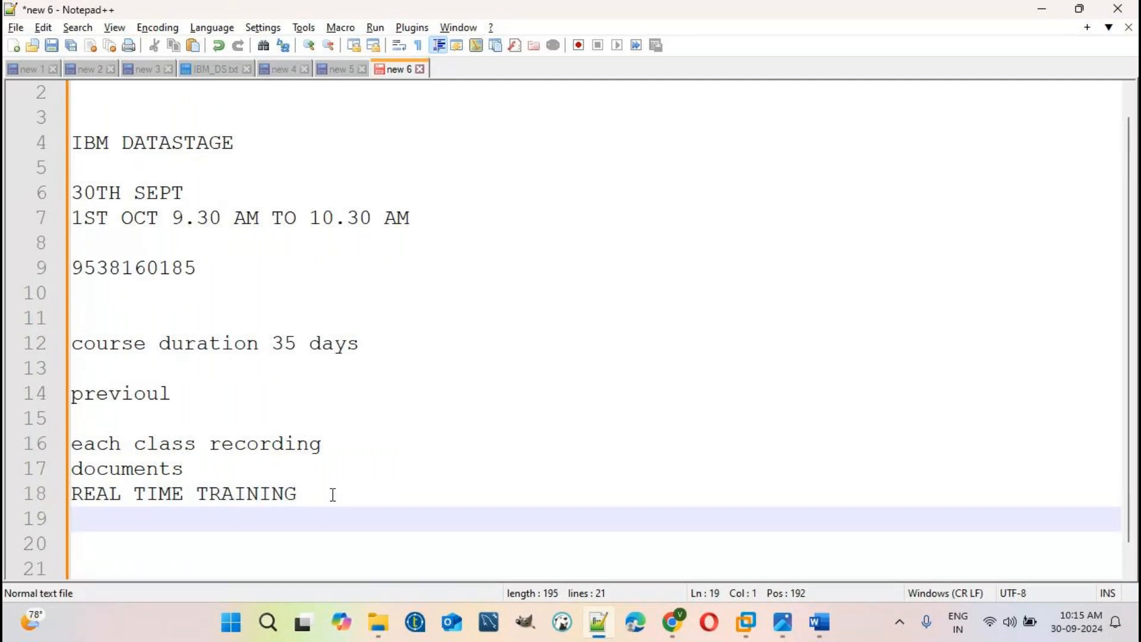
pyautogui.press('Return')
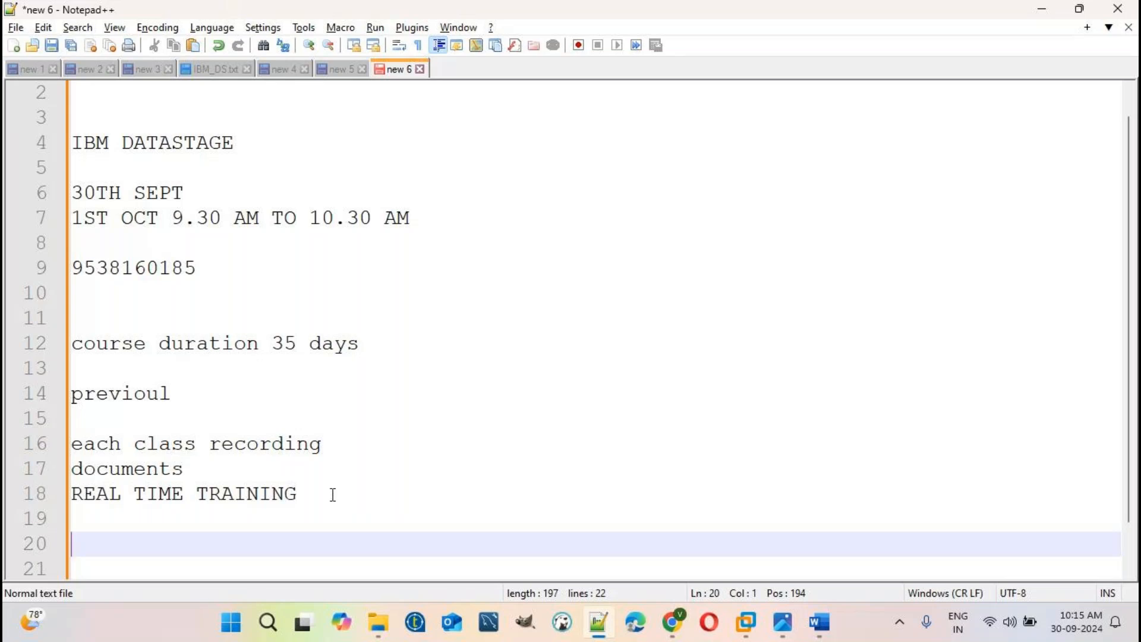
# - Add the class timing line '8.30 AM TO 12.30 PM' below REAL TIME TRAINING
pyautogui.press('Return')
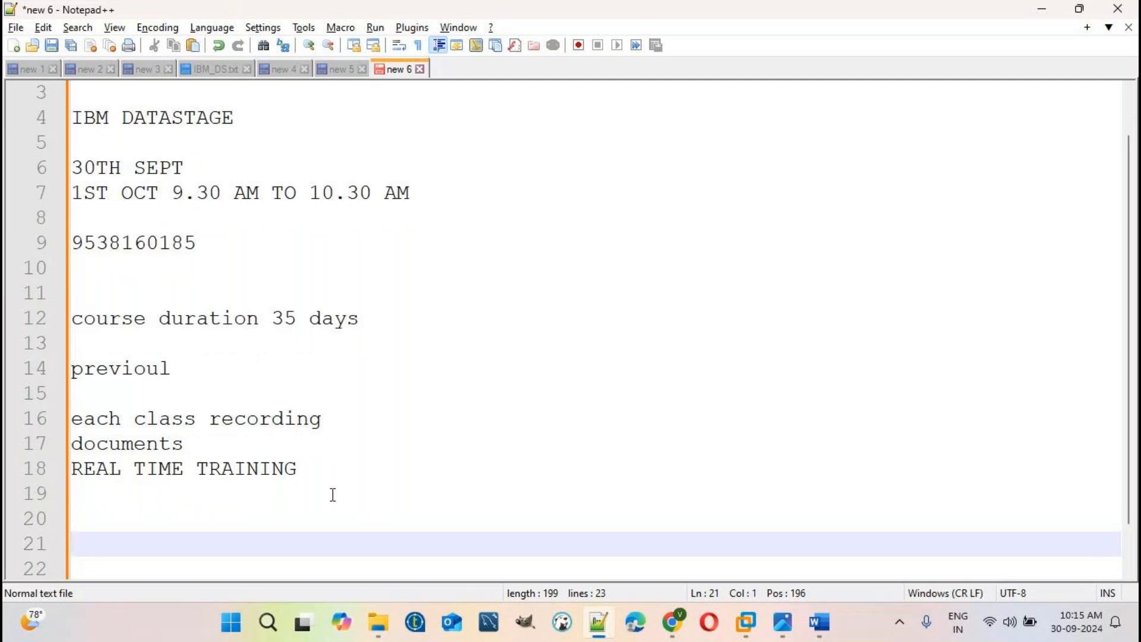
pyautogui.write('i')
pyautogui.press('BackSpace')
pyautogui.press('BackSpace')
pyautogui.write('I A')
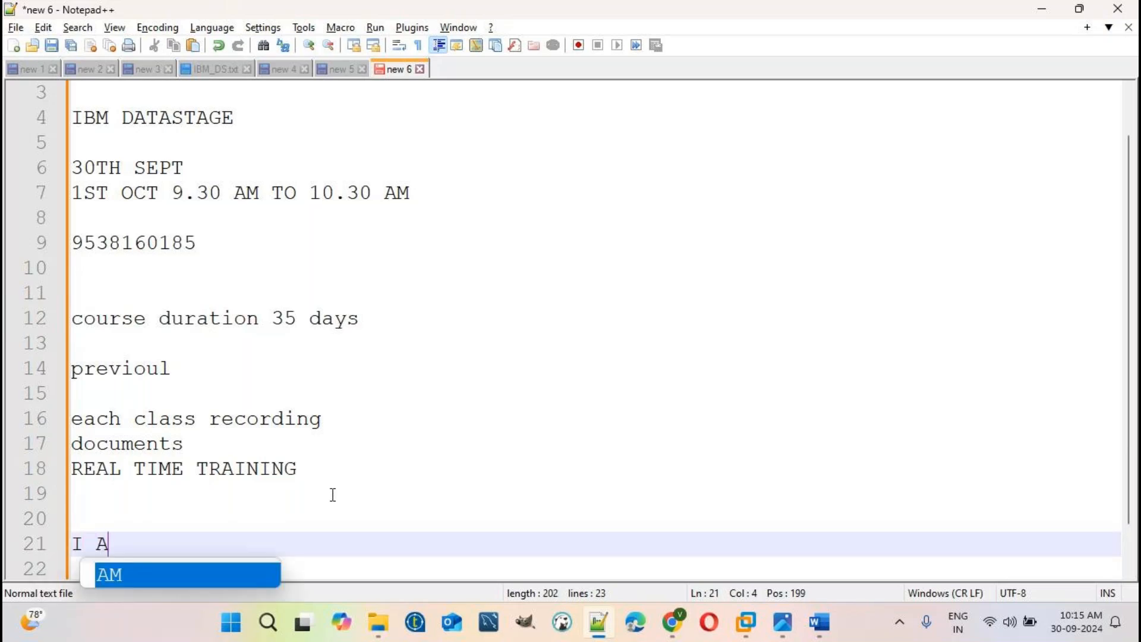
pyautogui.press('BackSpace')
pyautogui.press('BackSpace')
pyautogui.press('BackSpace')
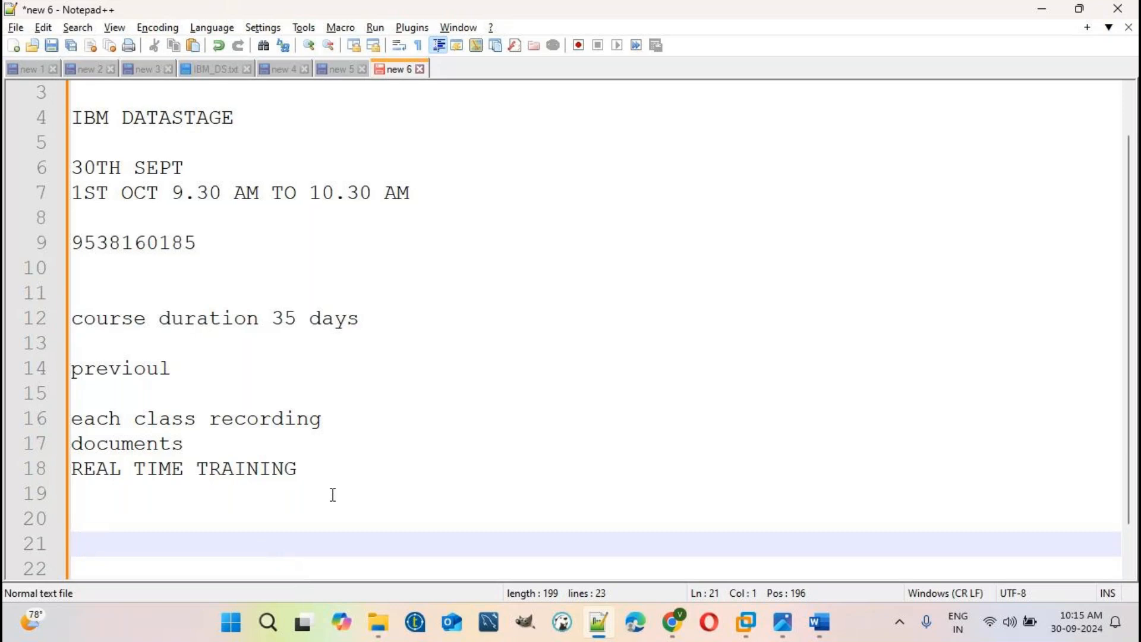
pyautogui.write('8.30 AM TO ')
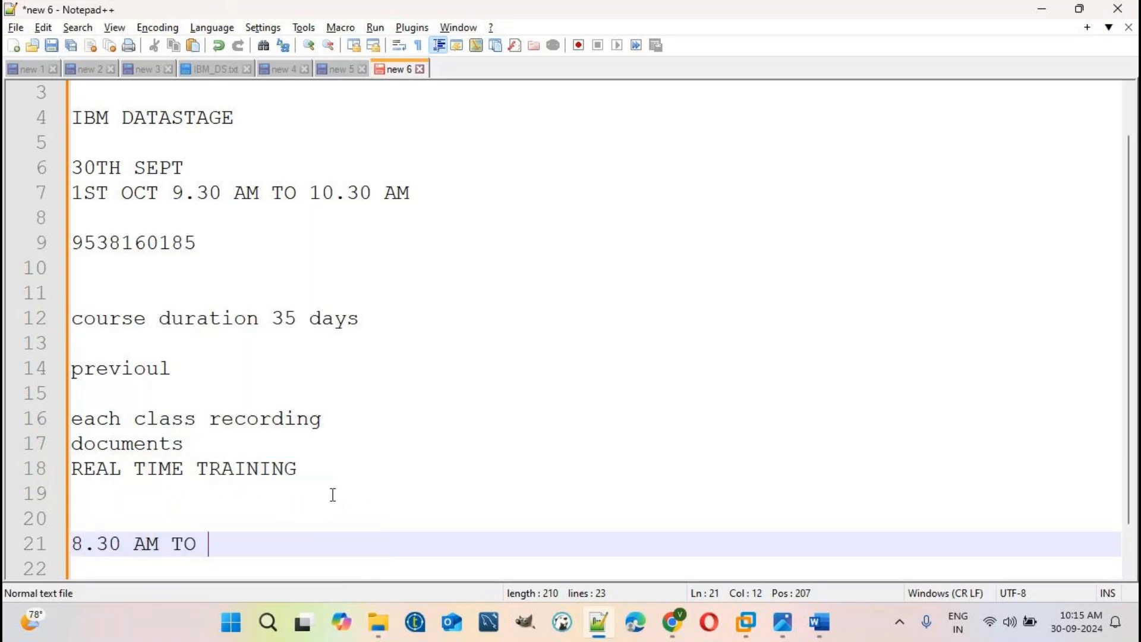
pyautogui.write('12.30 PM')
# - Add the lines 'ONLY', 'MY' and '5 YEARS' on separate lines under the timing
pyautogui.press('Return')
pyautogui.write('ONLY')
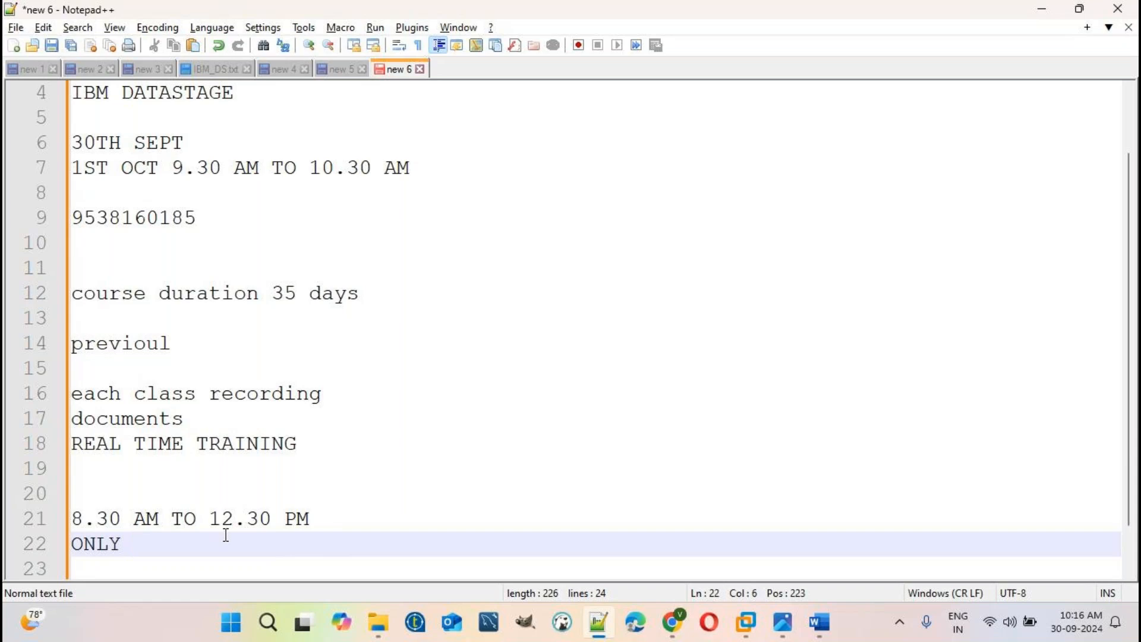
pyautogui.press('Return')
pyautogui.write('MY')
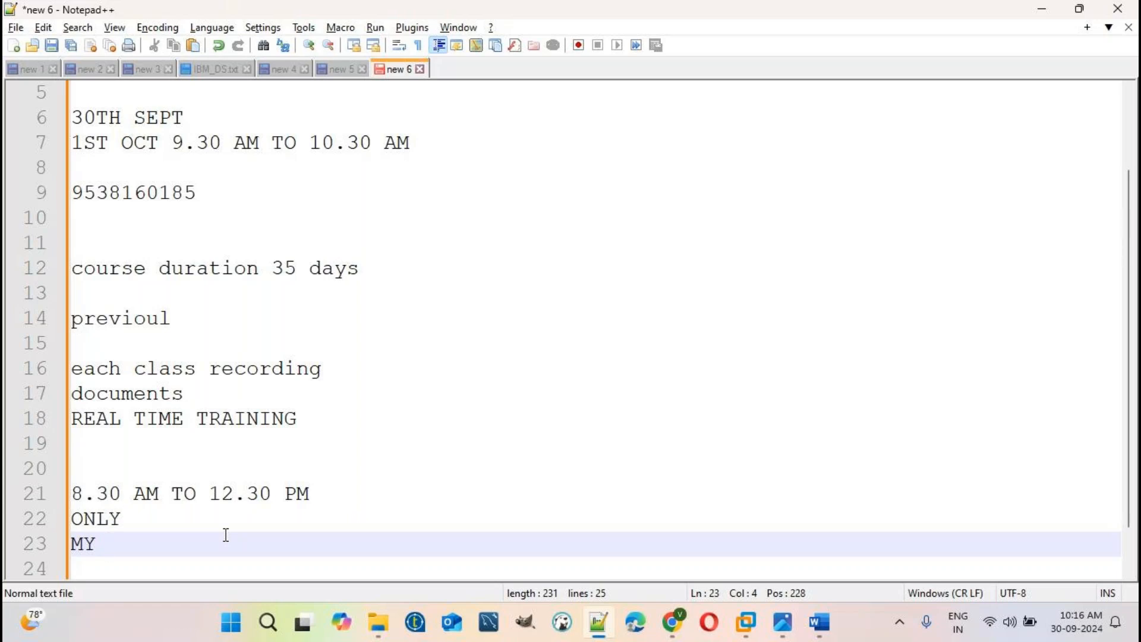
pyautogui.press('Return')
pyautogui.write('5 Y')
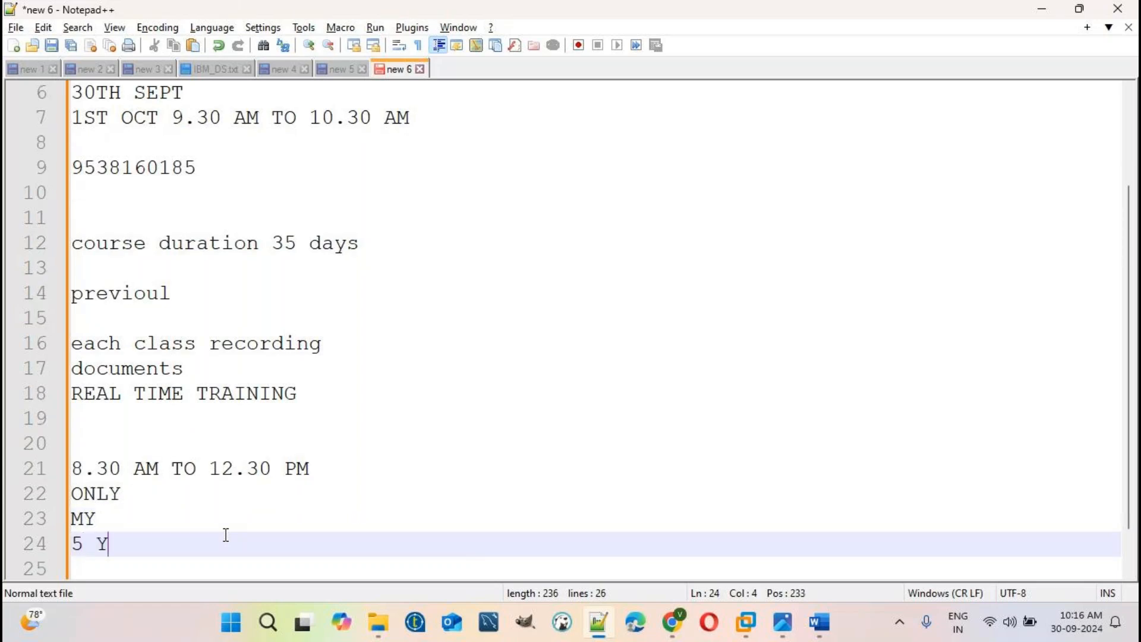
pyautogui.write('EARS')
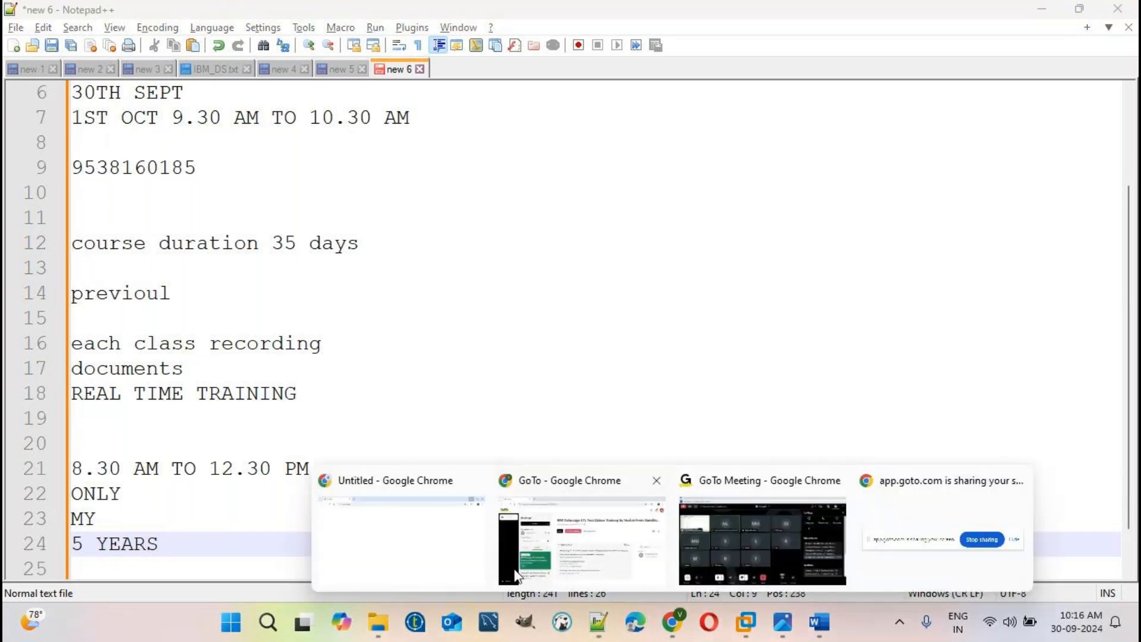
# - Load the Nandini Software website in a new Chrome tab
pyautogui.click(404, 535)
pyautogui.click(251, 16)
pyautogui.write('www.')
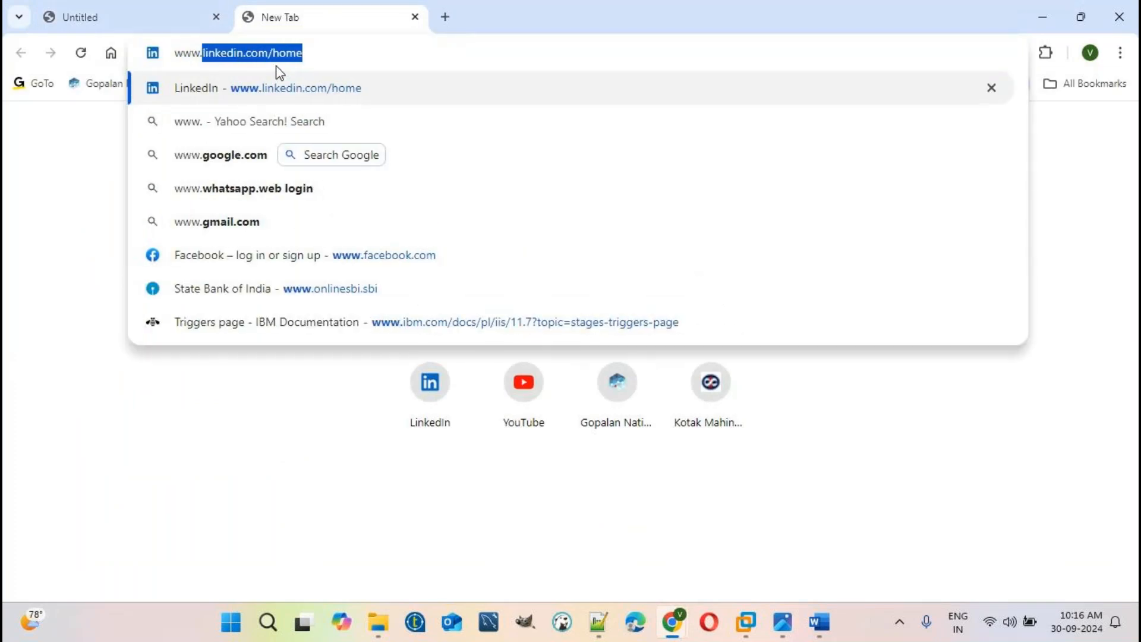
pyautogui.write('nan')
pyautogui.press('Return')
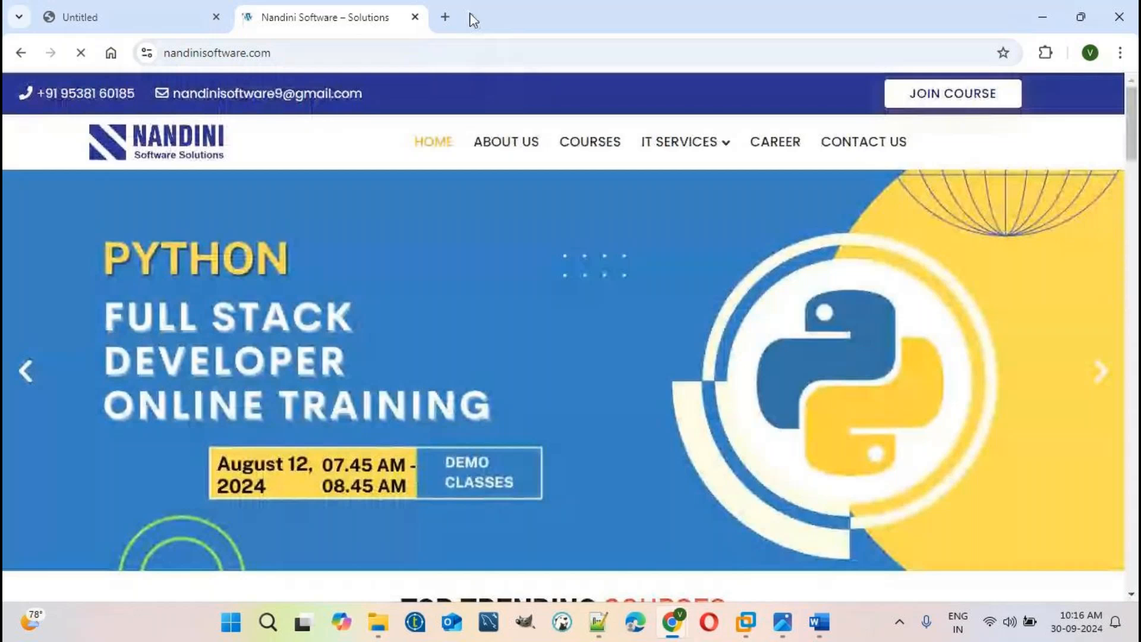
# - Go to YouTube in another tab and search for nandini software solutions
pyautogui.click(447, 17)
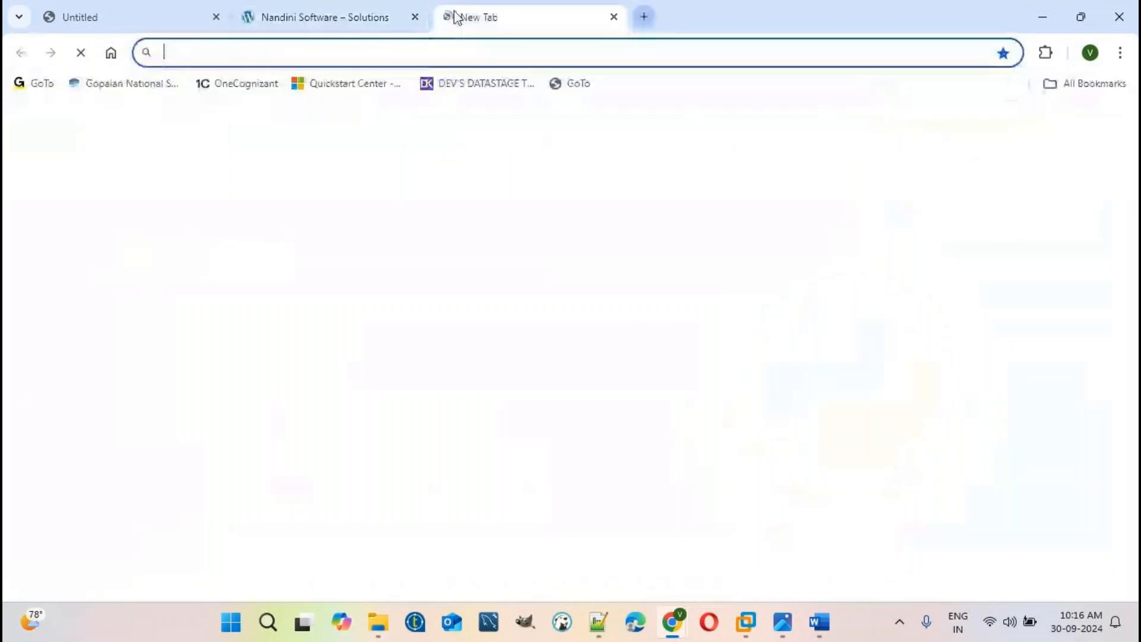
pyautogui.write('y')
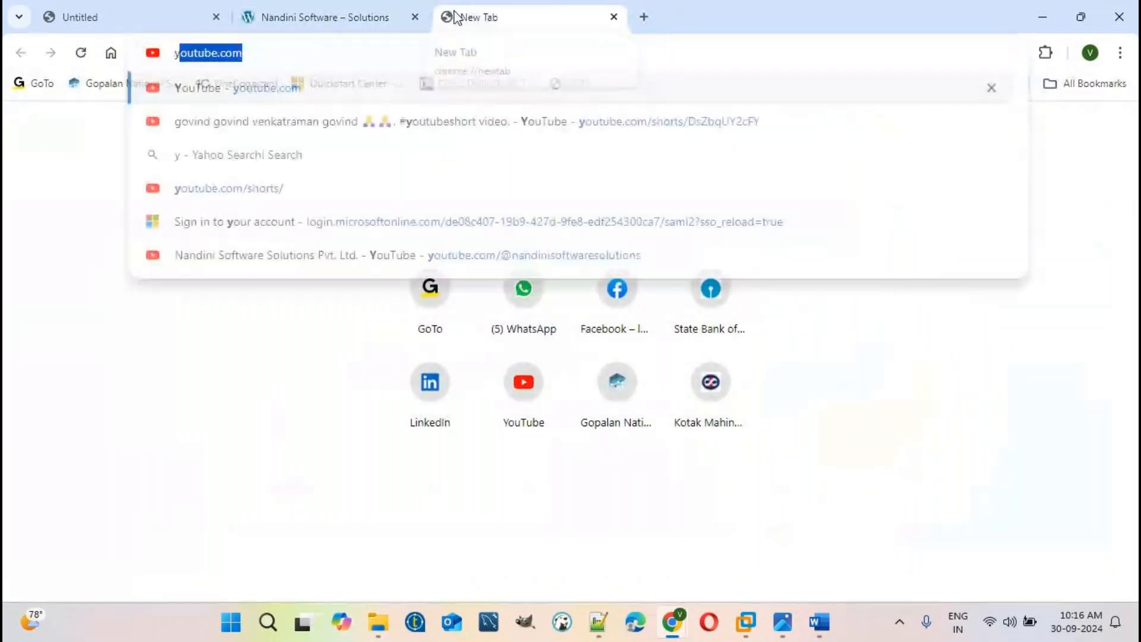
pyautogui.write('u')
pyautogui.press('BackSpace')
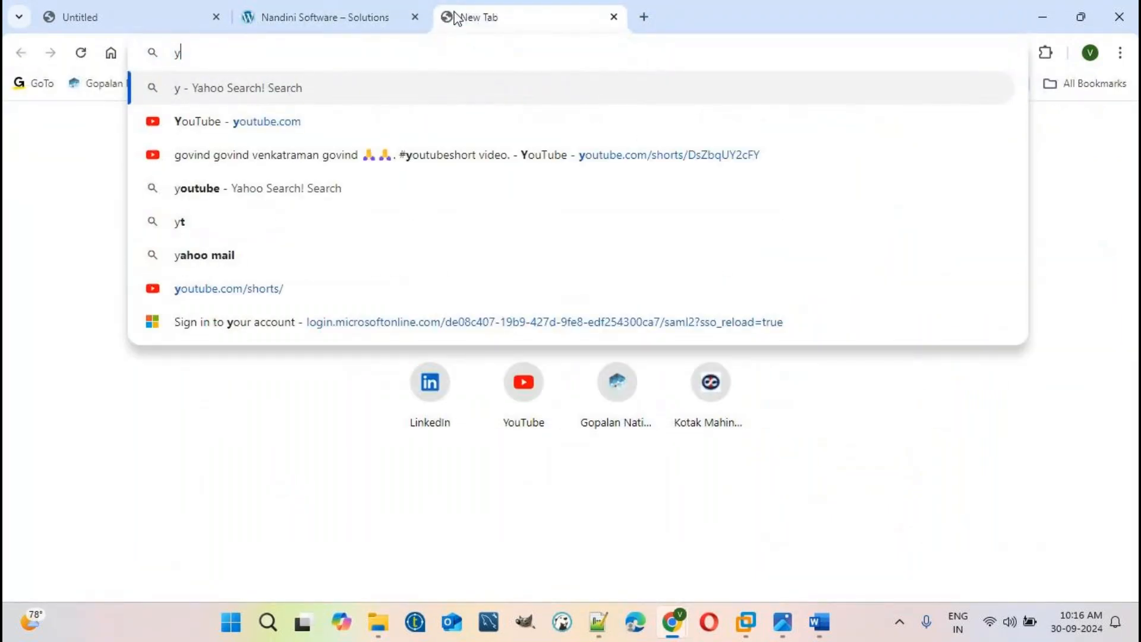
pyautogui.click(244, 122)
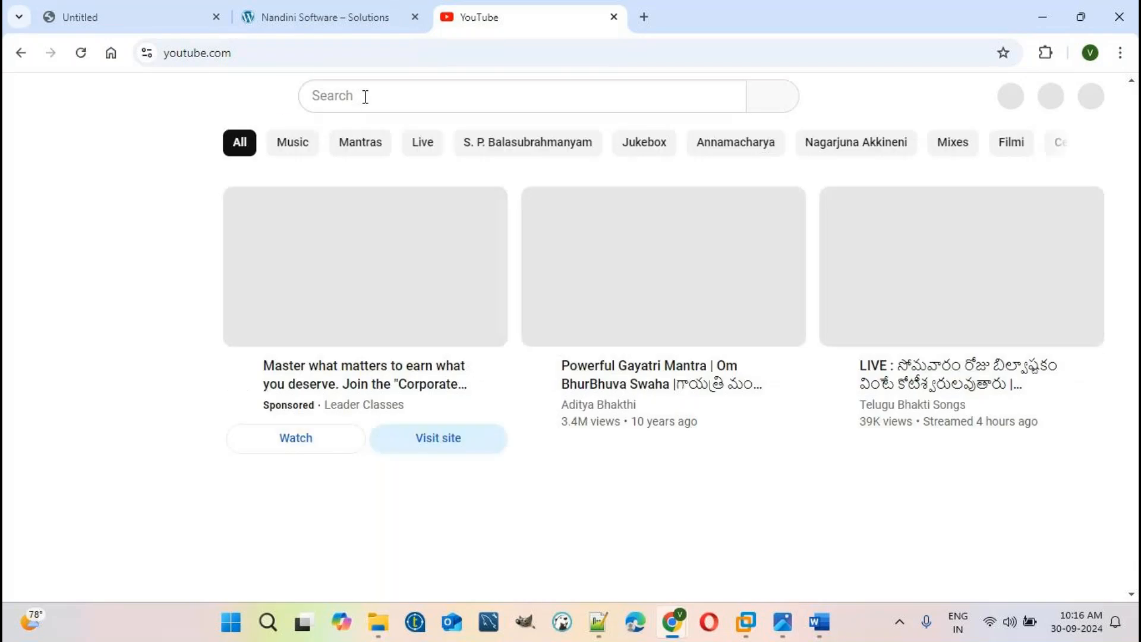
pyautogui.click(365, 96)
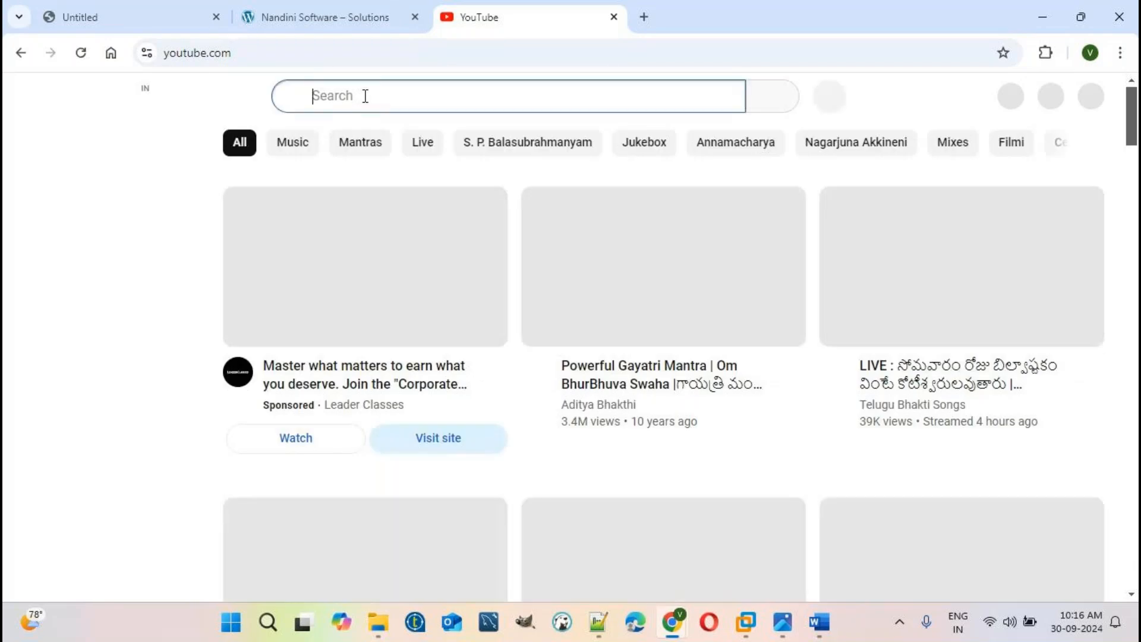
pyautogui.write('Nandini')
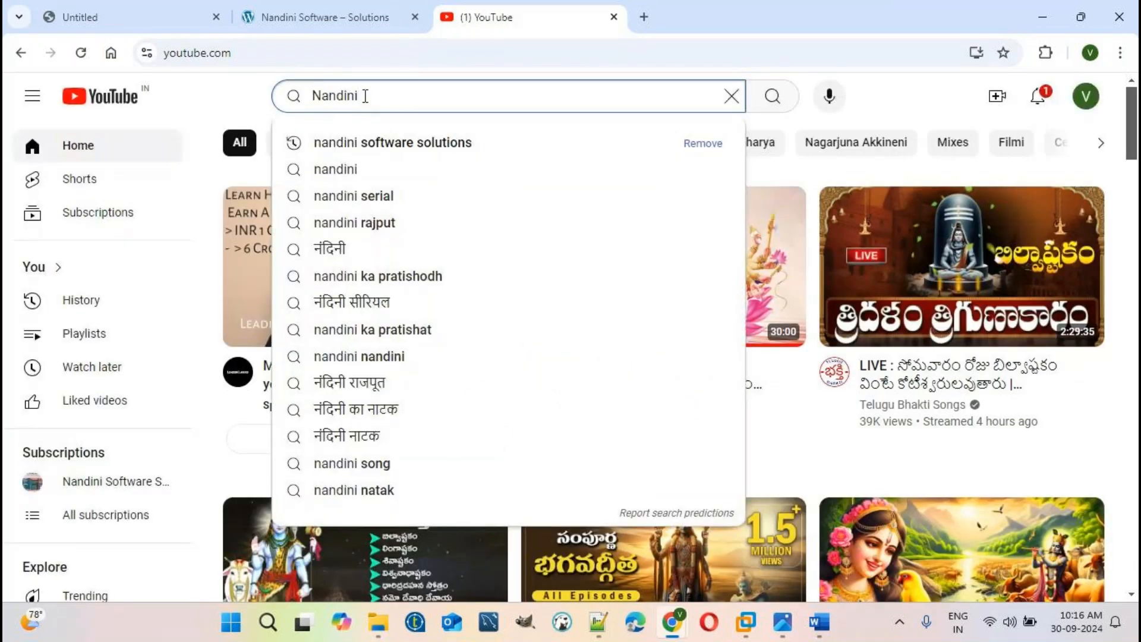
pyautogui.click(397, 143)
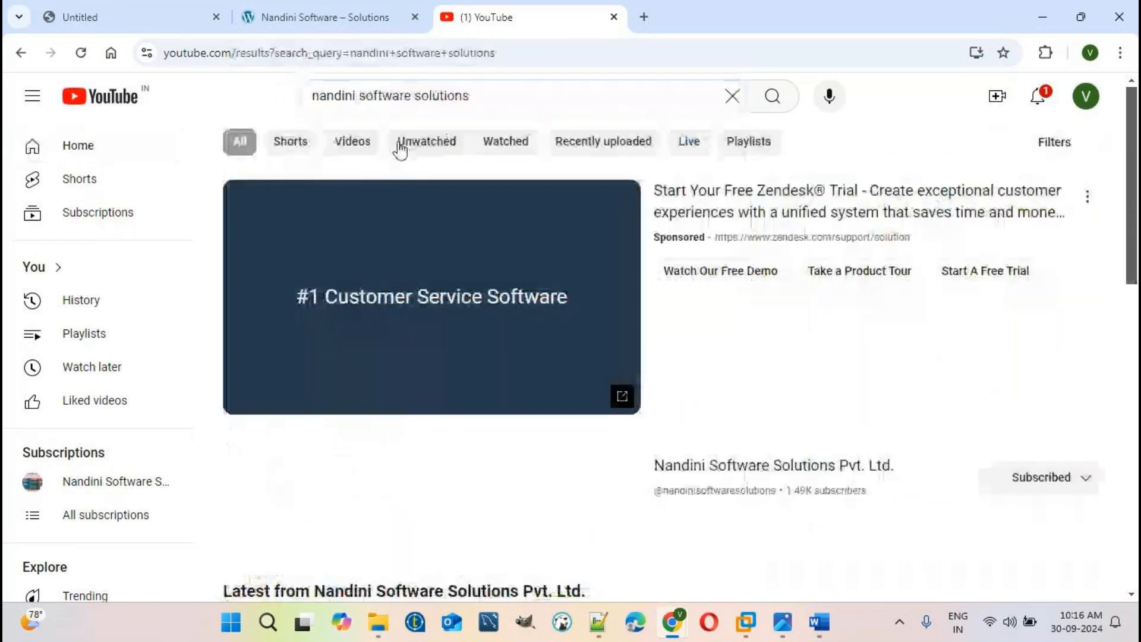
# - Show the Nandini Software Solutions channel's playlists, then select the phone number on line 9 of the note
pyautogui.click(735, 470)
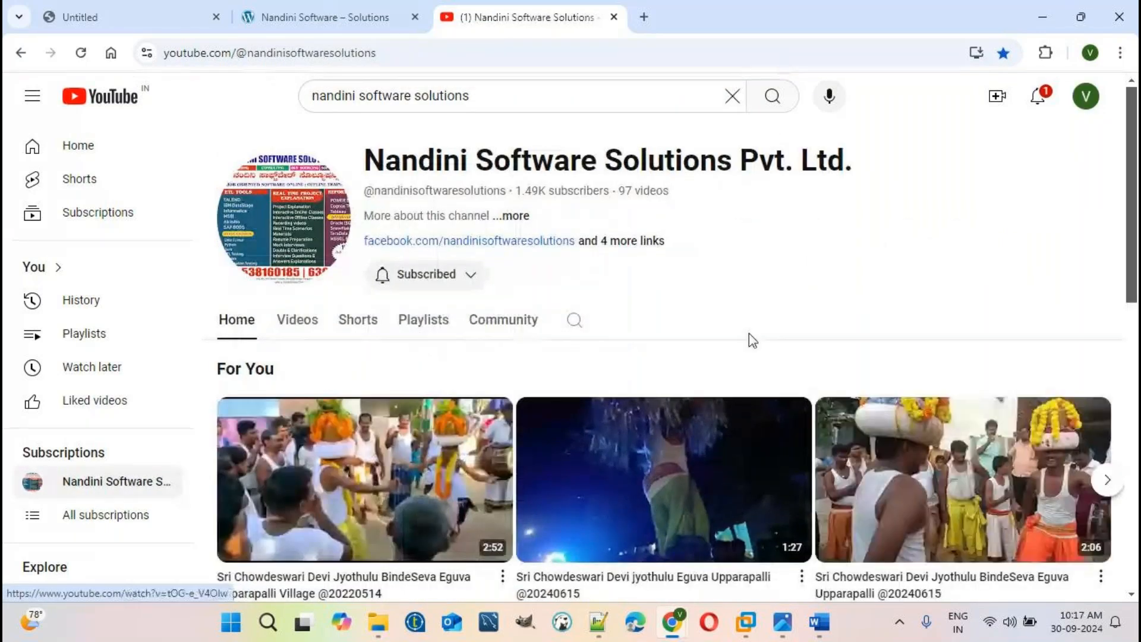
pyautogui.click(419, 322)
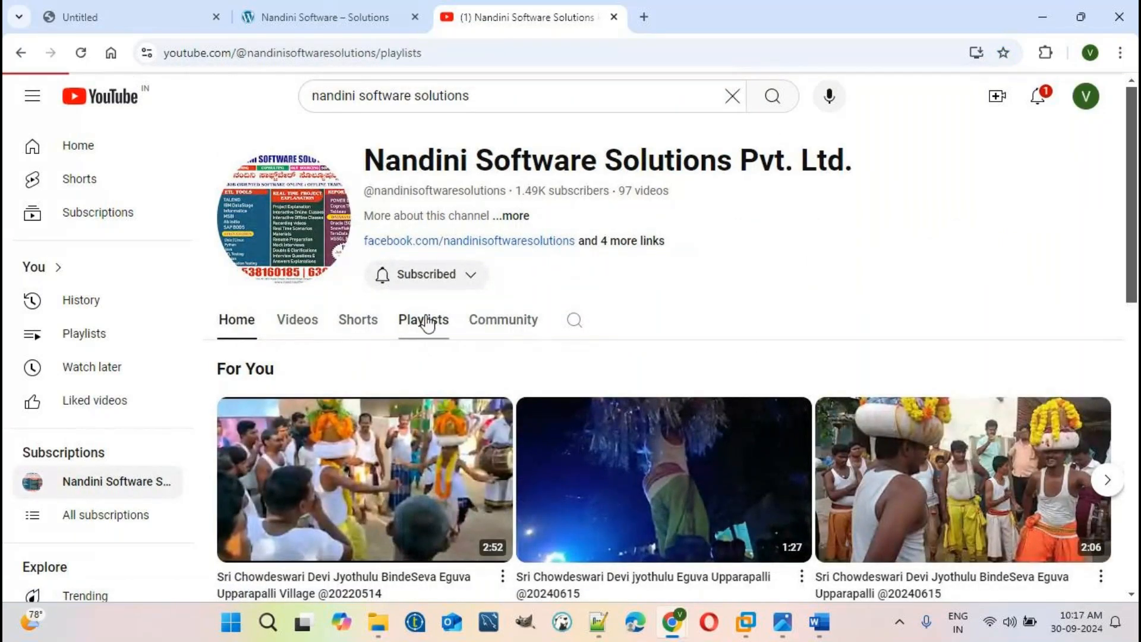
pyautogui.scroll(-3, 426, 323)
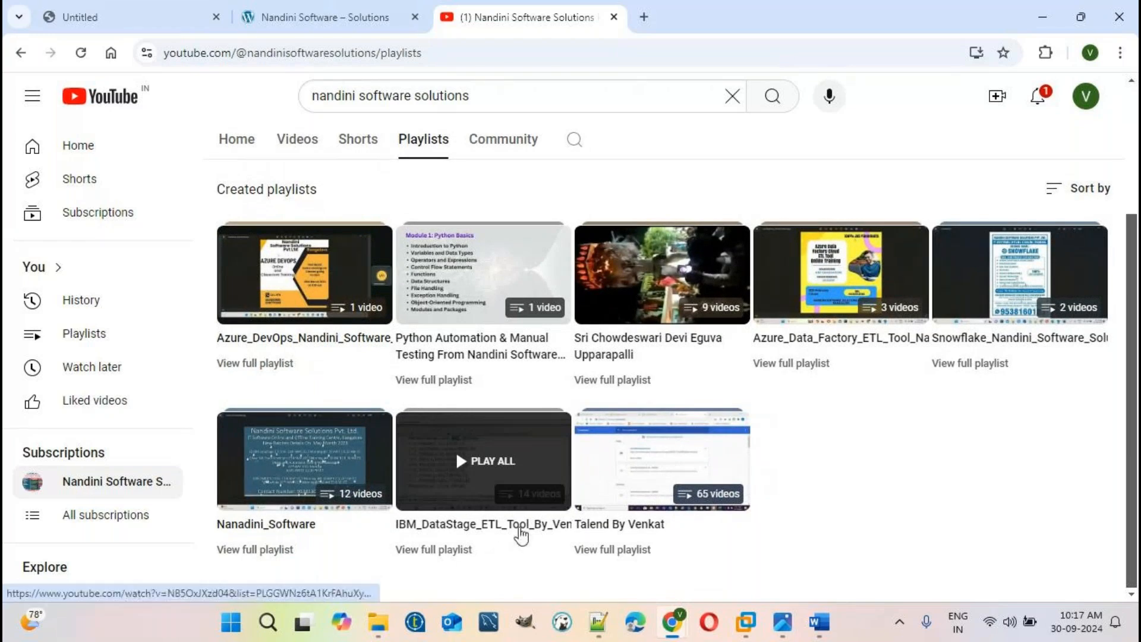
pyautogui.click(598, 622)
pyautogui.moveTo(197, 168); pyautogui.dragTo(71, 168)
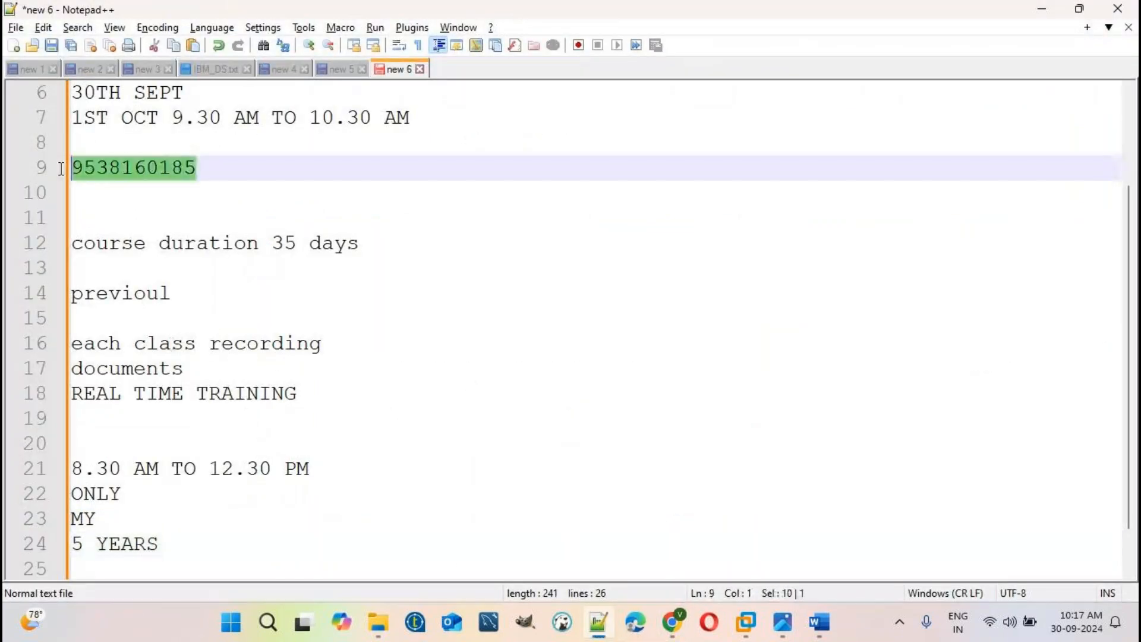
# - Add 'Online traning' and 'you 2 instalment s' lines below 5 YEARS in the note
pyautogui.click(220, 175)
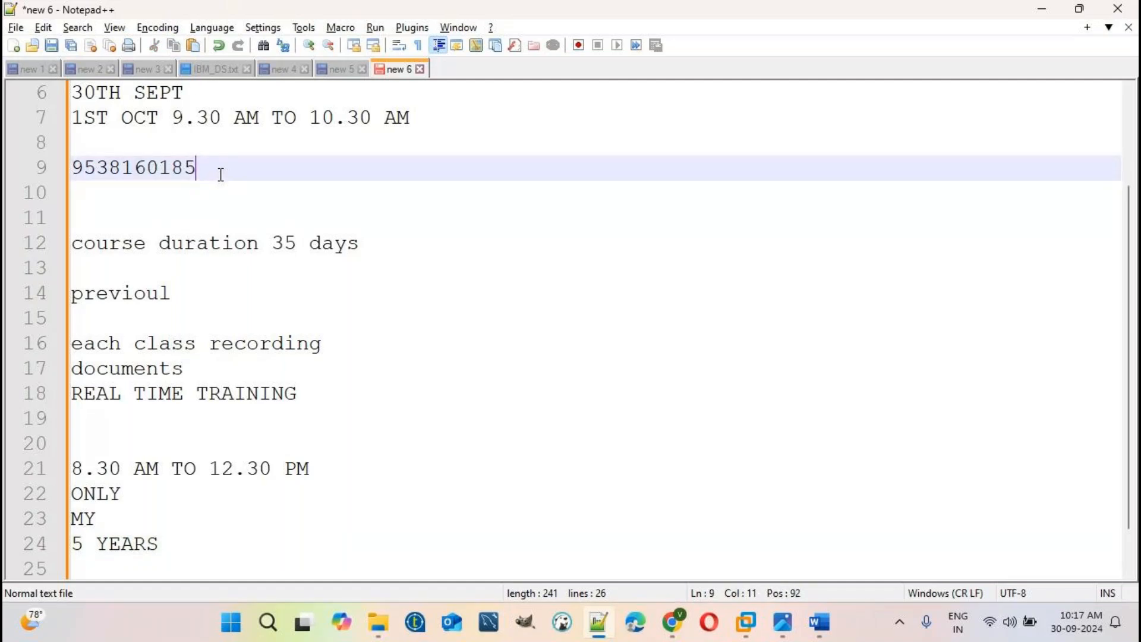
pyautogui.click(200, 535)
pyautogui.press('Return')
pyautogui.press('Return')
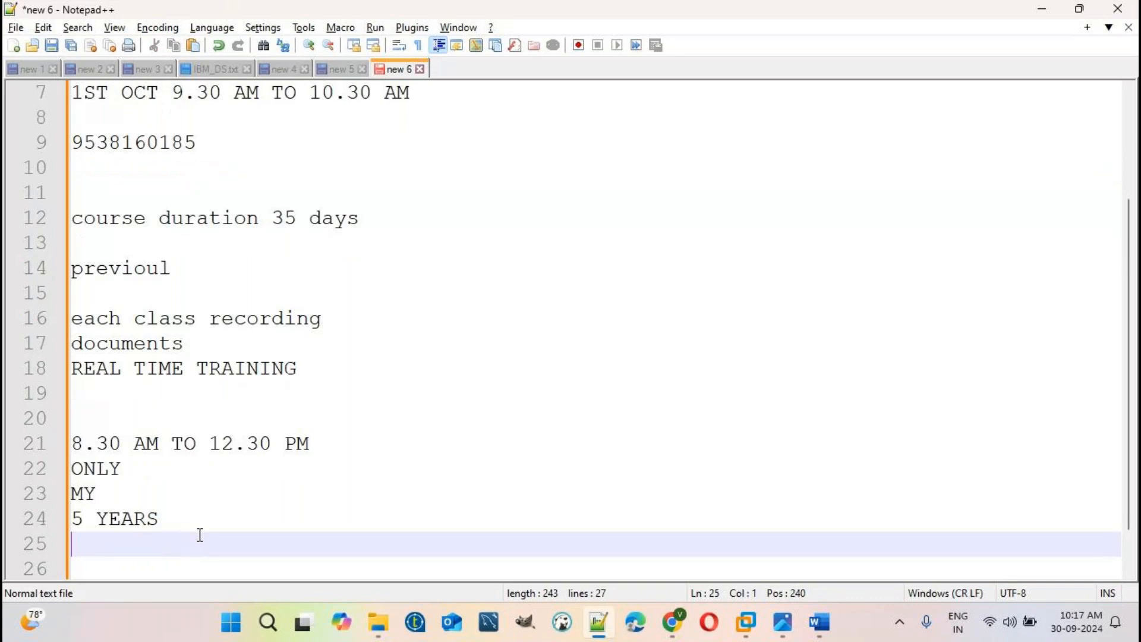
pyautogui.write('Onl')
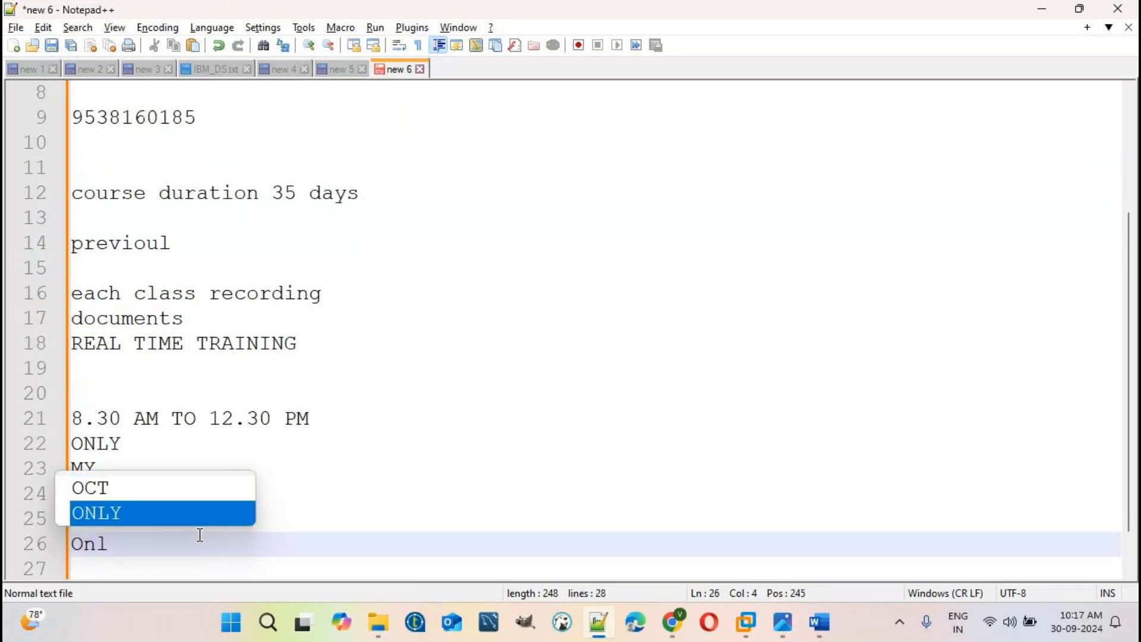
pyautogui.write('ne')
pyautogui.press('BackSpace')
pyautogui.press('BackSpace')
pyautogui.press('BackSpace')
pyautogui.write('ine tran')
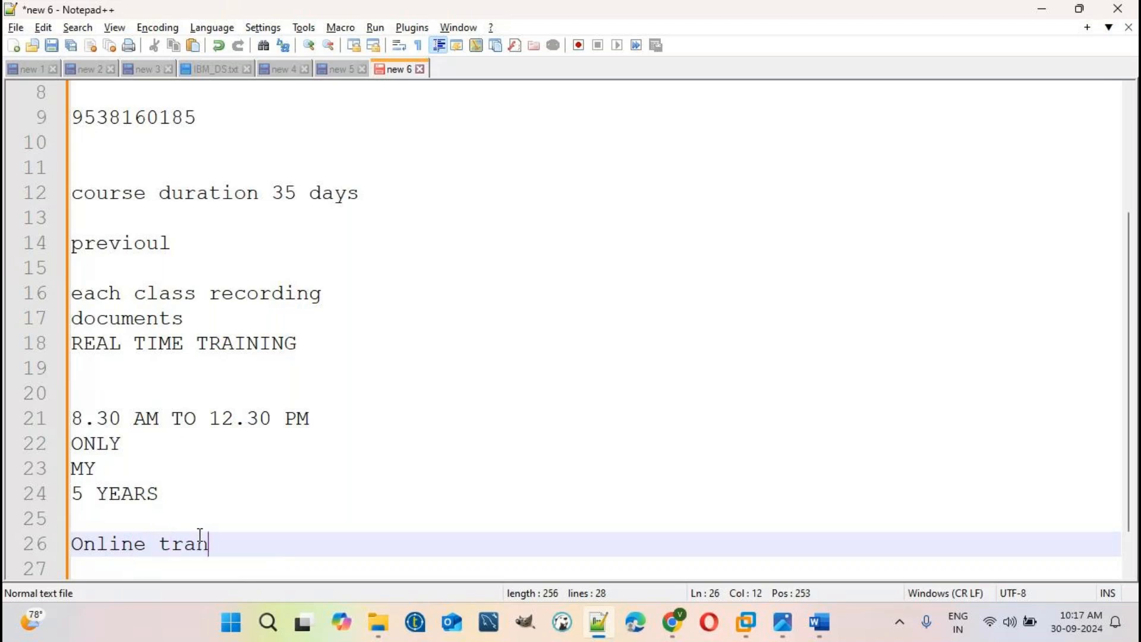
pyautogui.write('ing')
pyautogui.press('Return')
pyautogui.press('Return')
pyautogui.write('you 2')
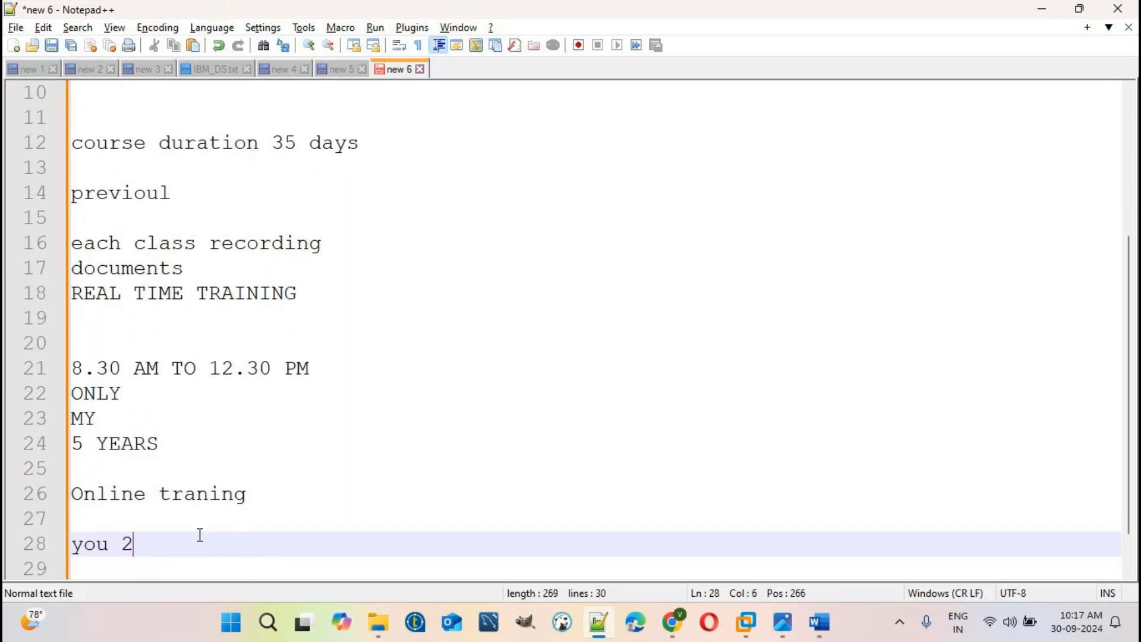
pyautogui.write(' instalment s')
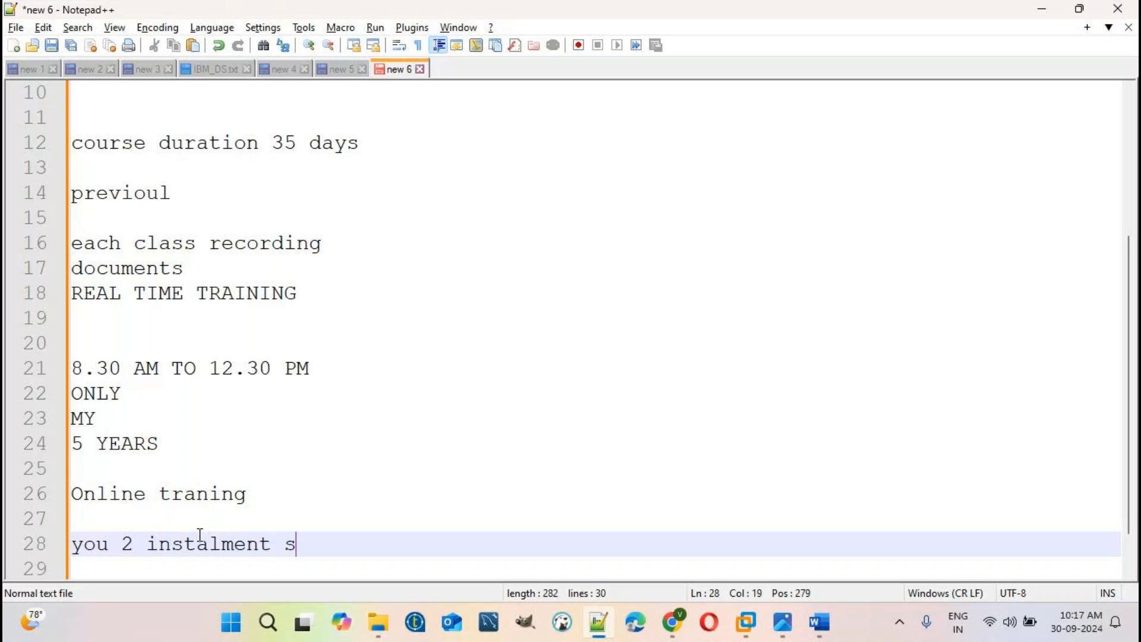
pyautogui.press('Return')
pyautogui.press('Return')
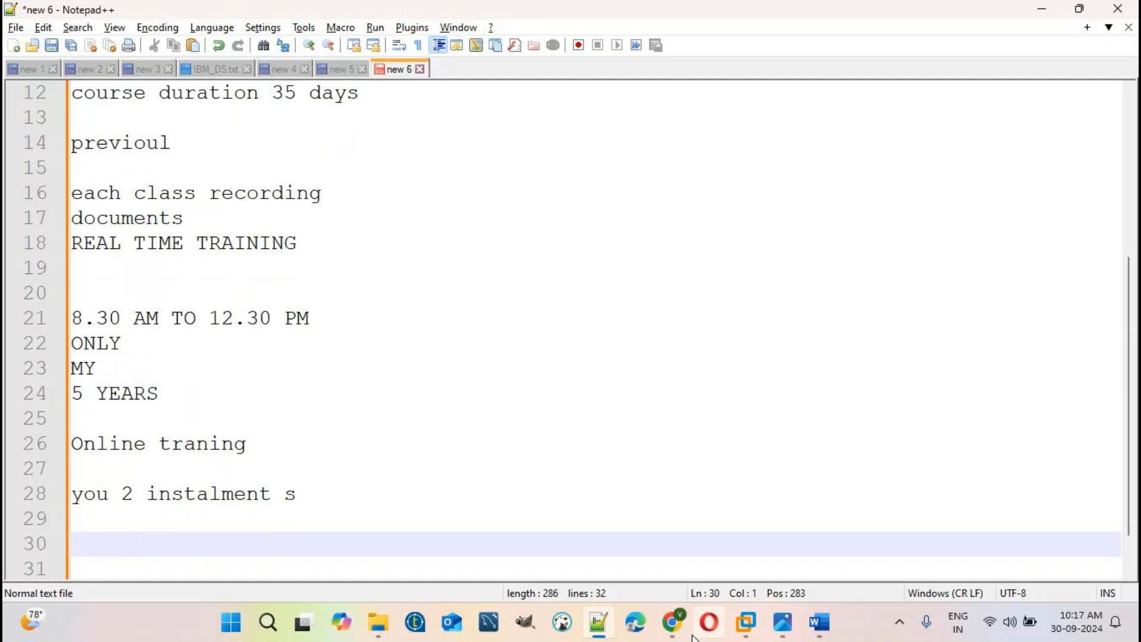
pyautogui.click(672, 622)
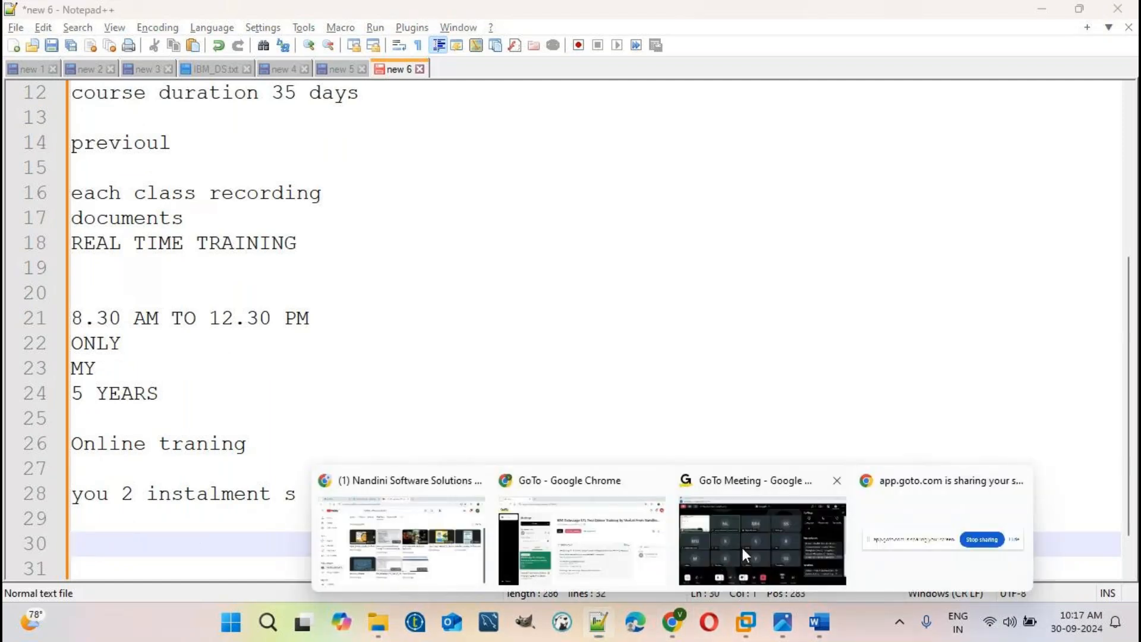